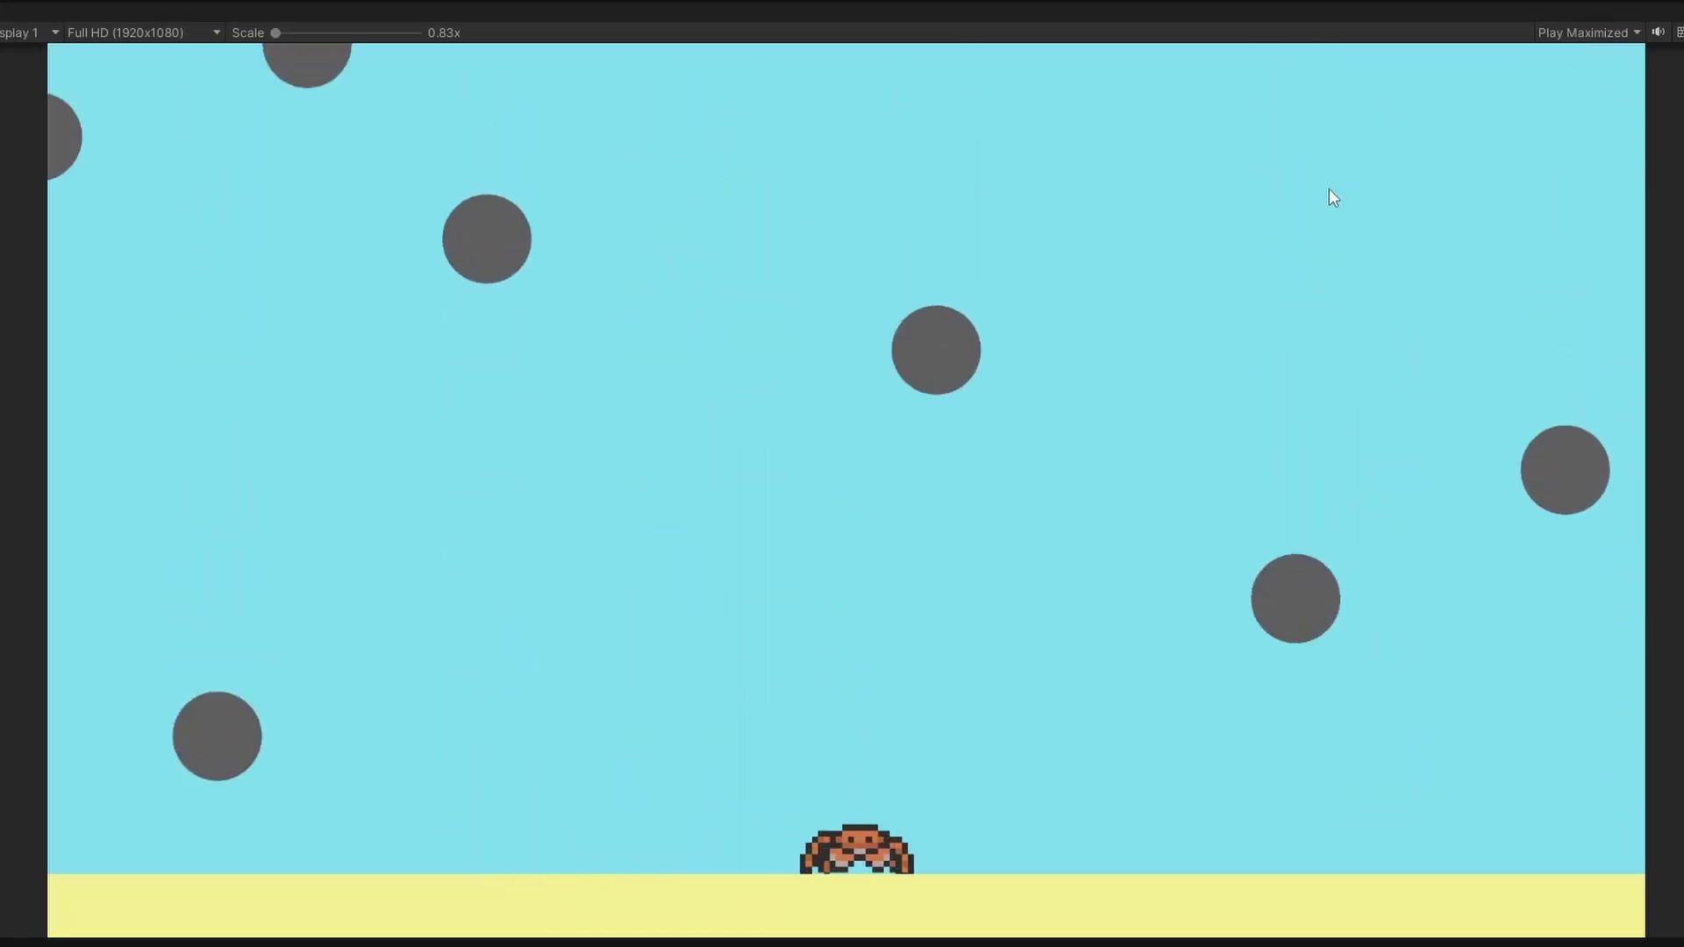
key("Right")
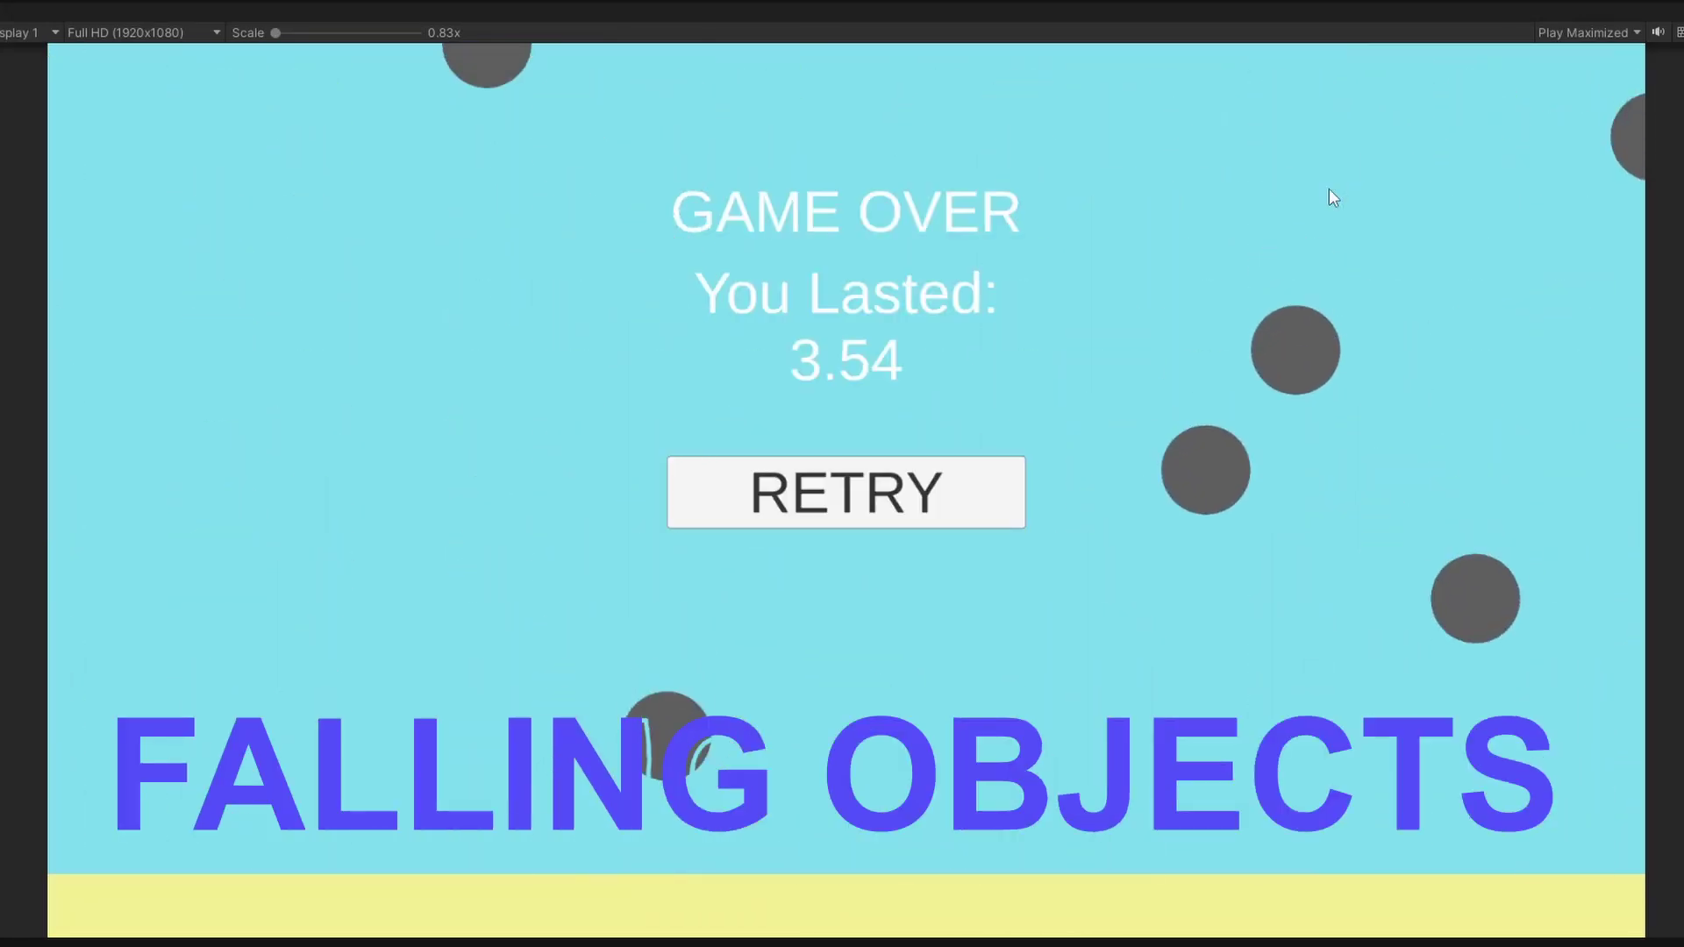
Play the crab game, steering left and right with the arrow keys and retrying after each game over
left_click(884, 472)
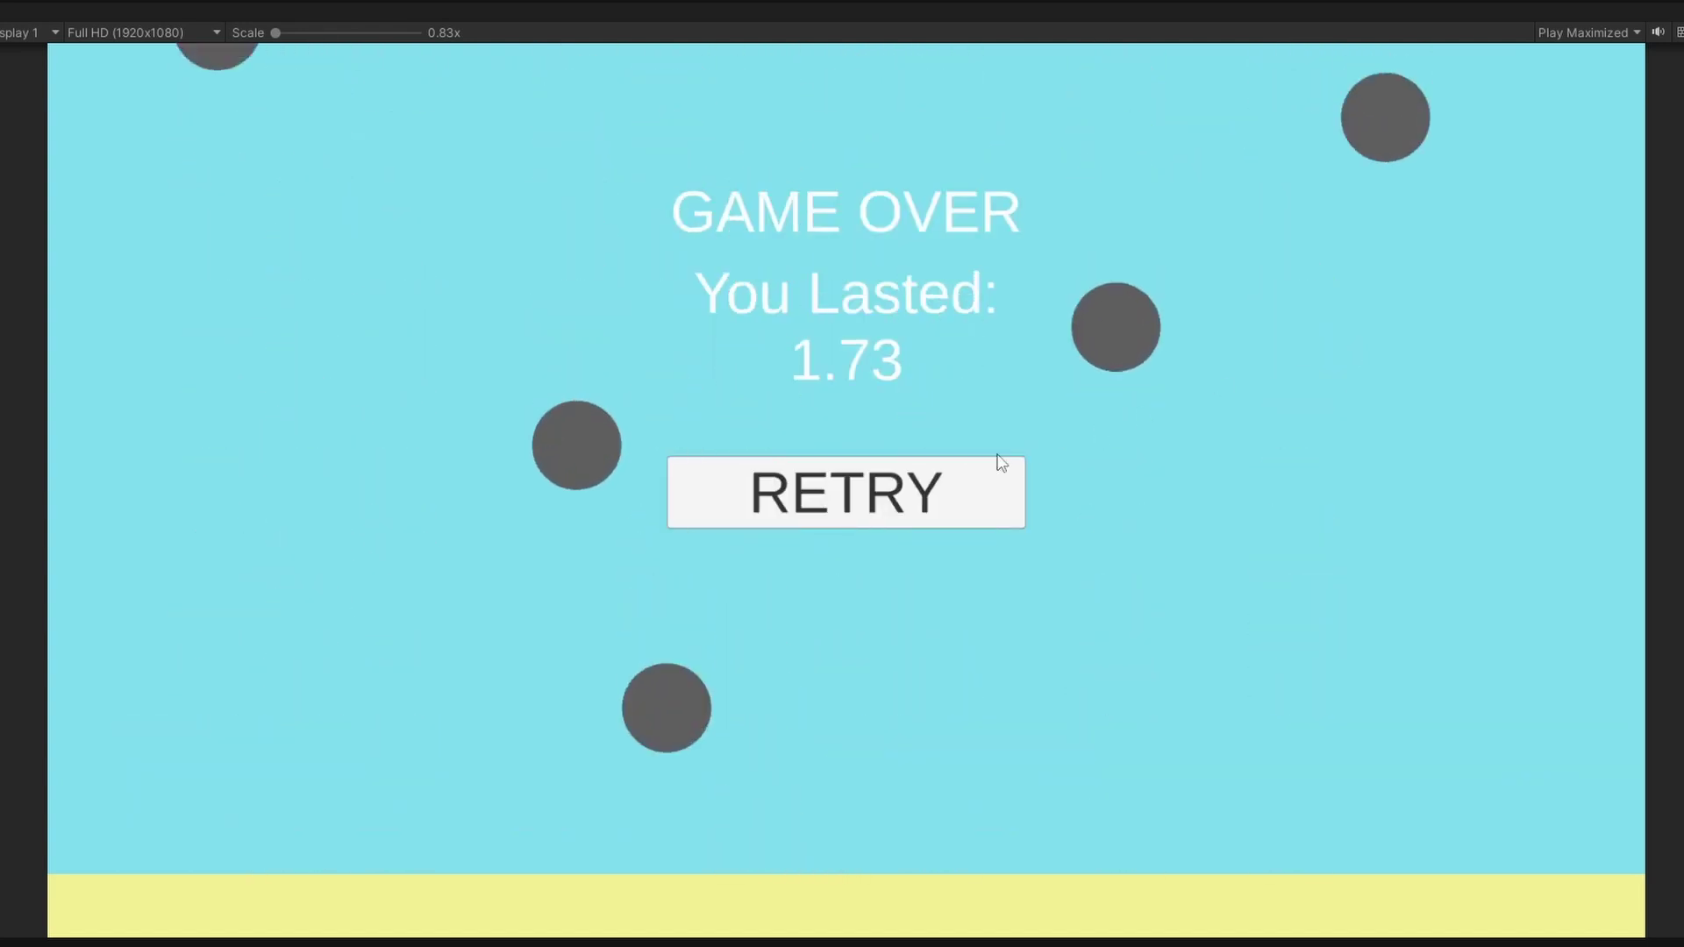
left_click(987, 469)
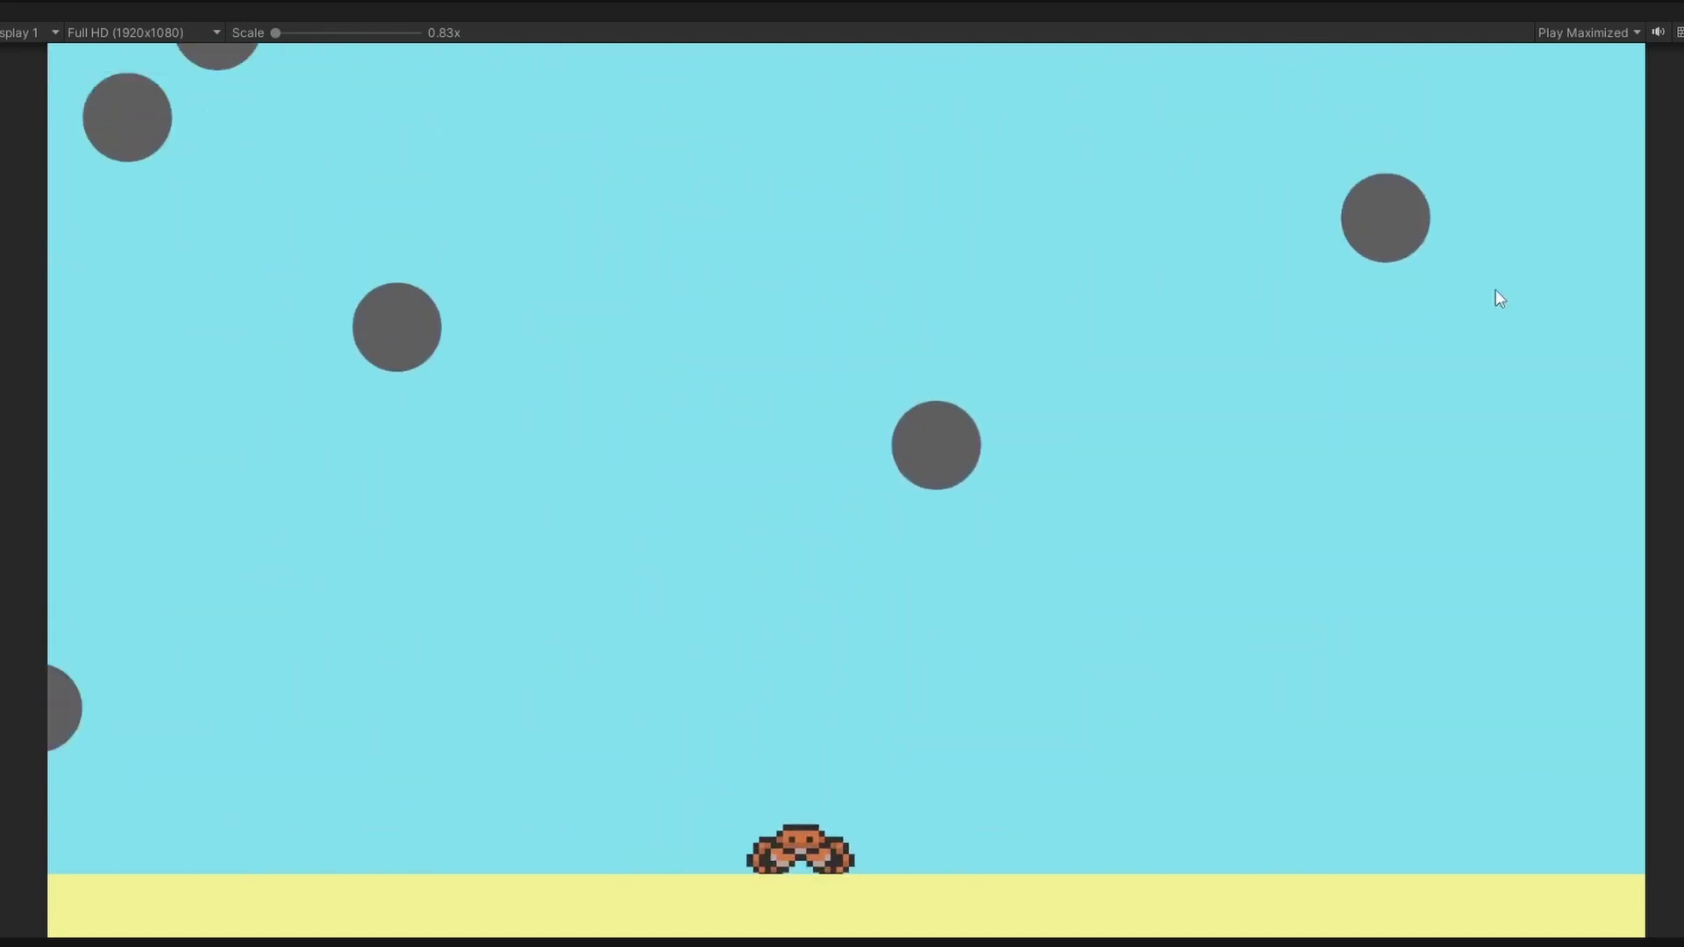
key("Left")
key("Right")
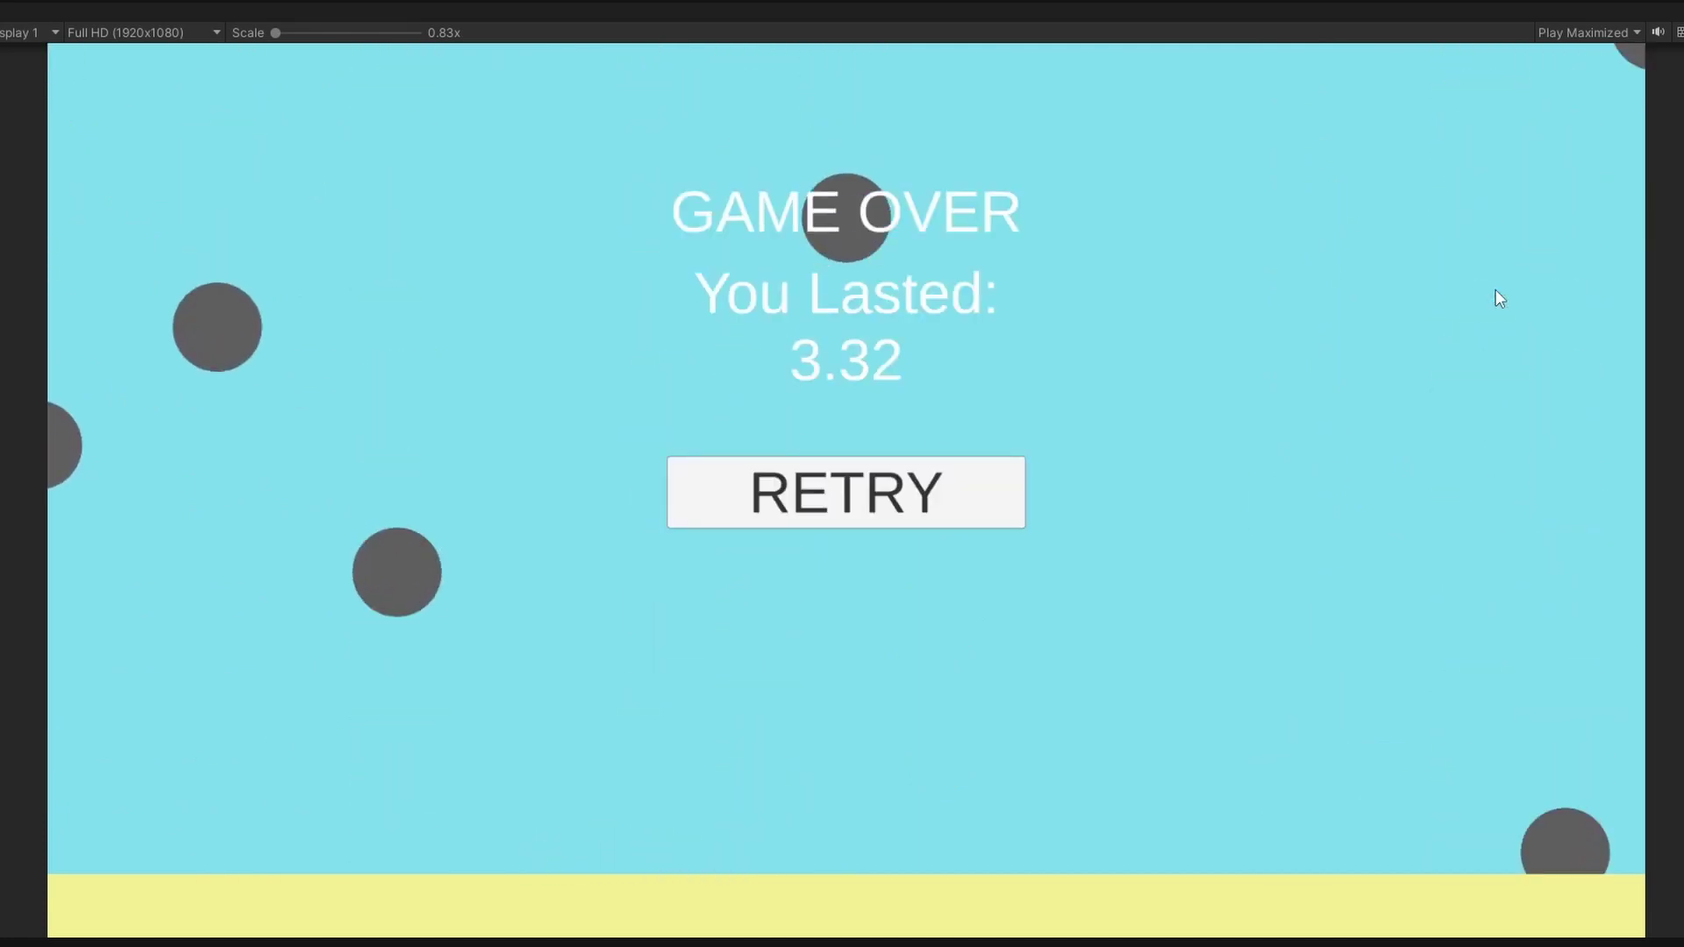
left_click(999, 478)
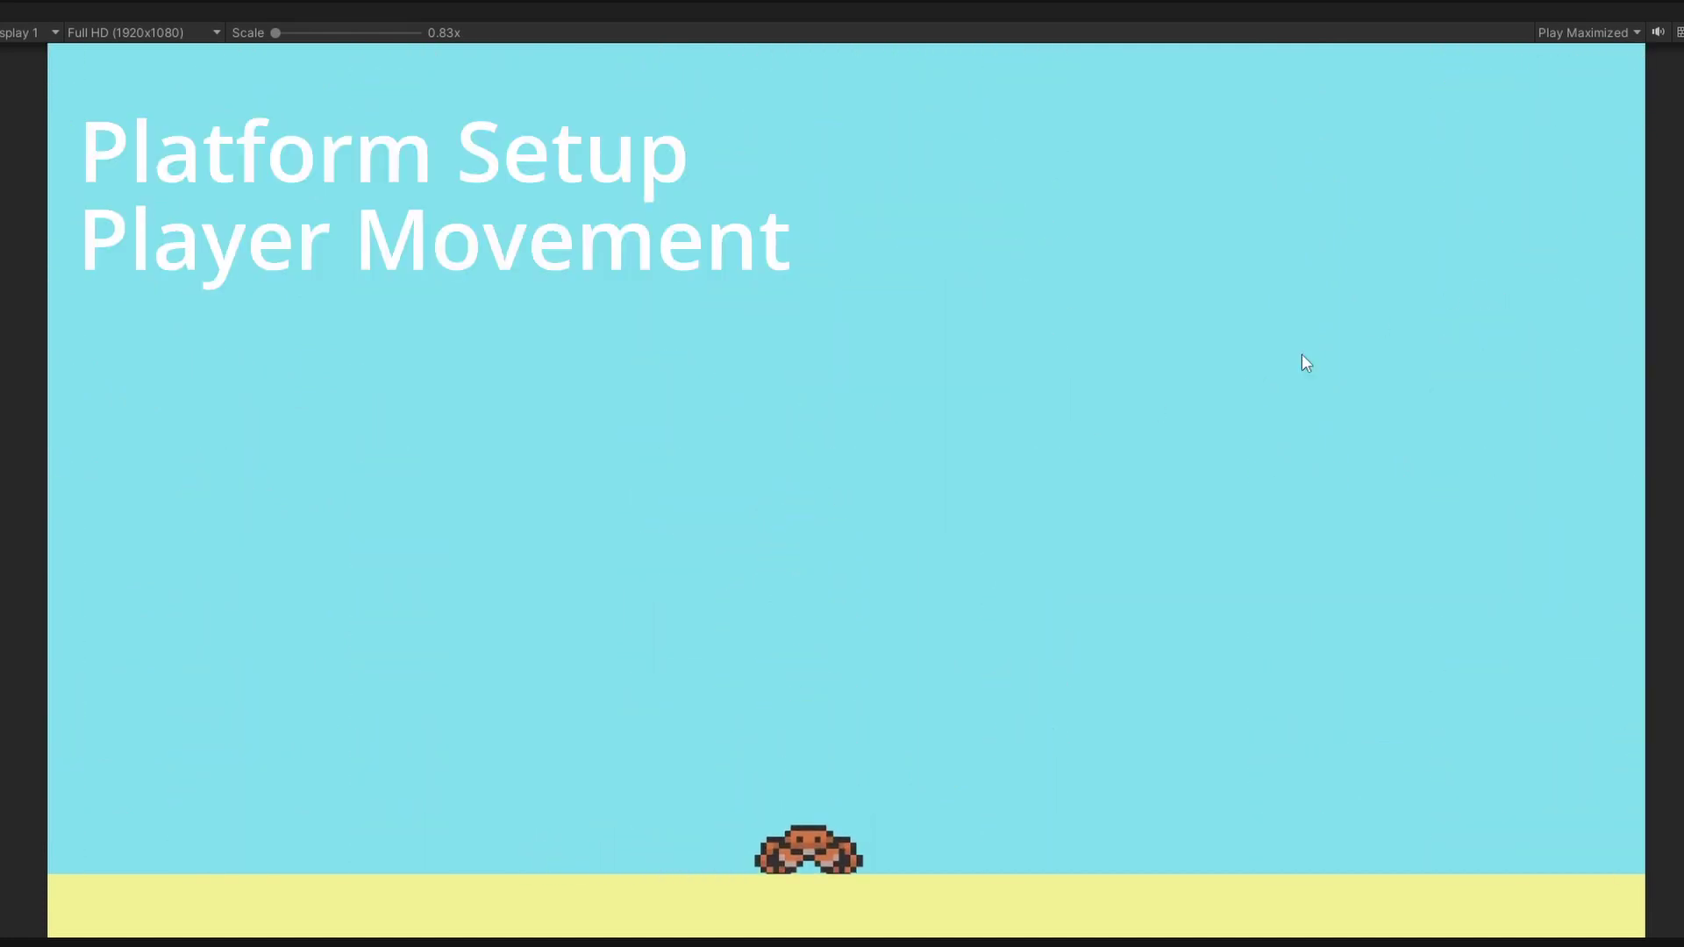
key("Left")
key("Left")
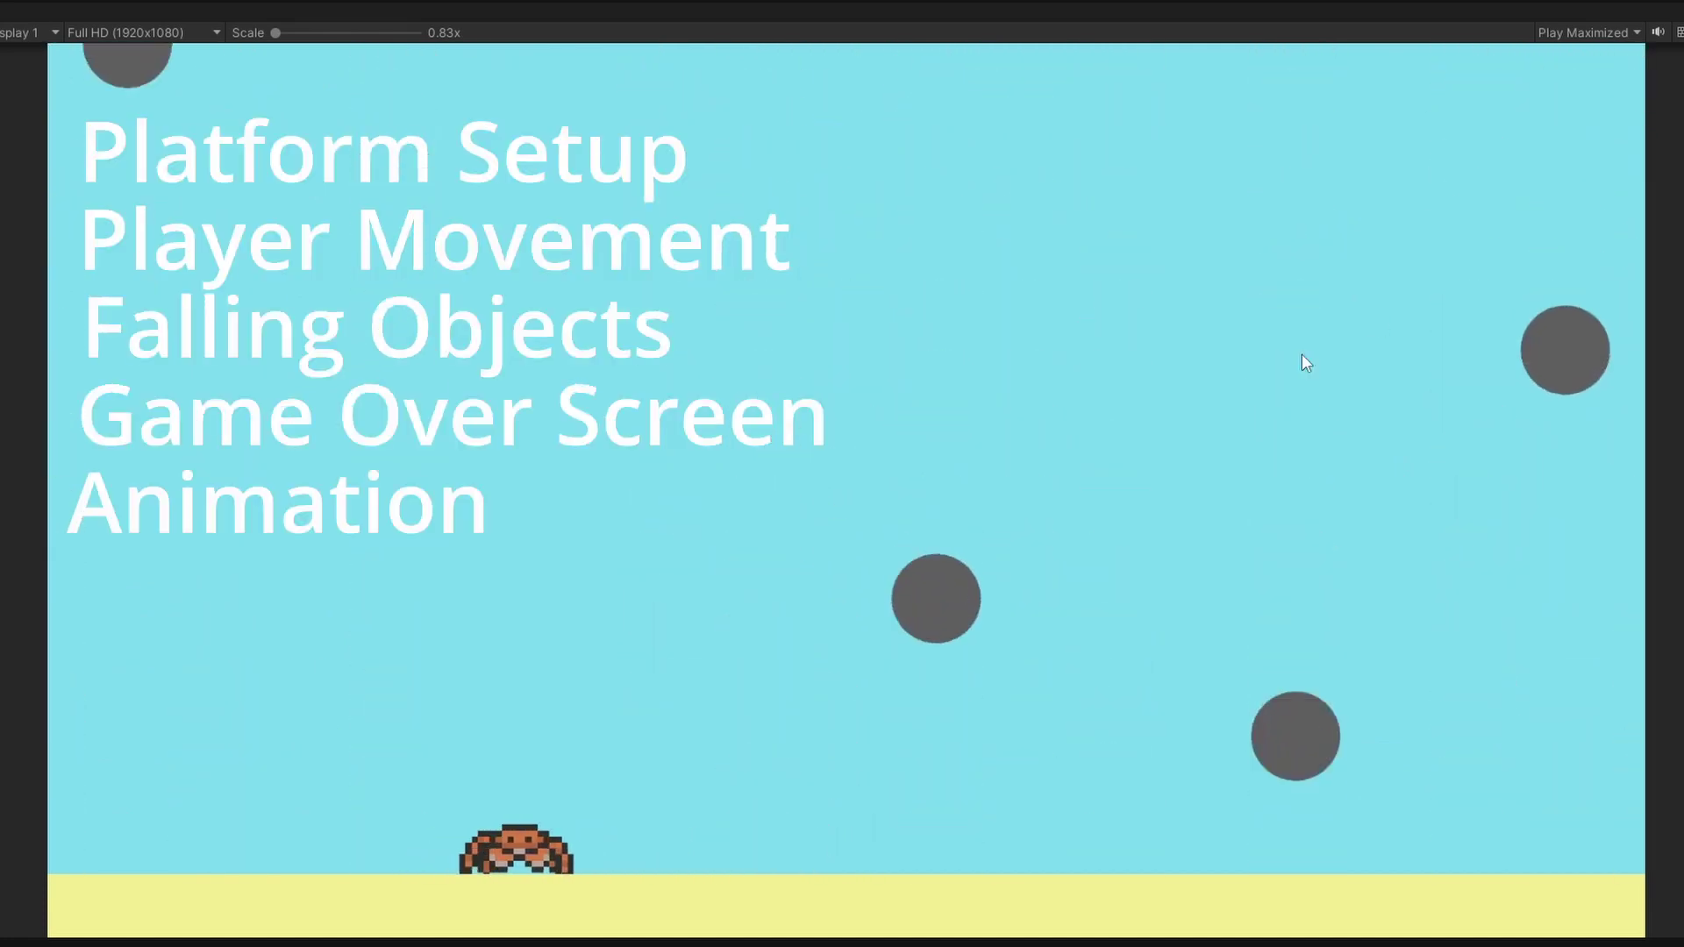
key("Right")
key("Left")
key("Right")
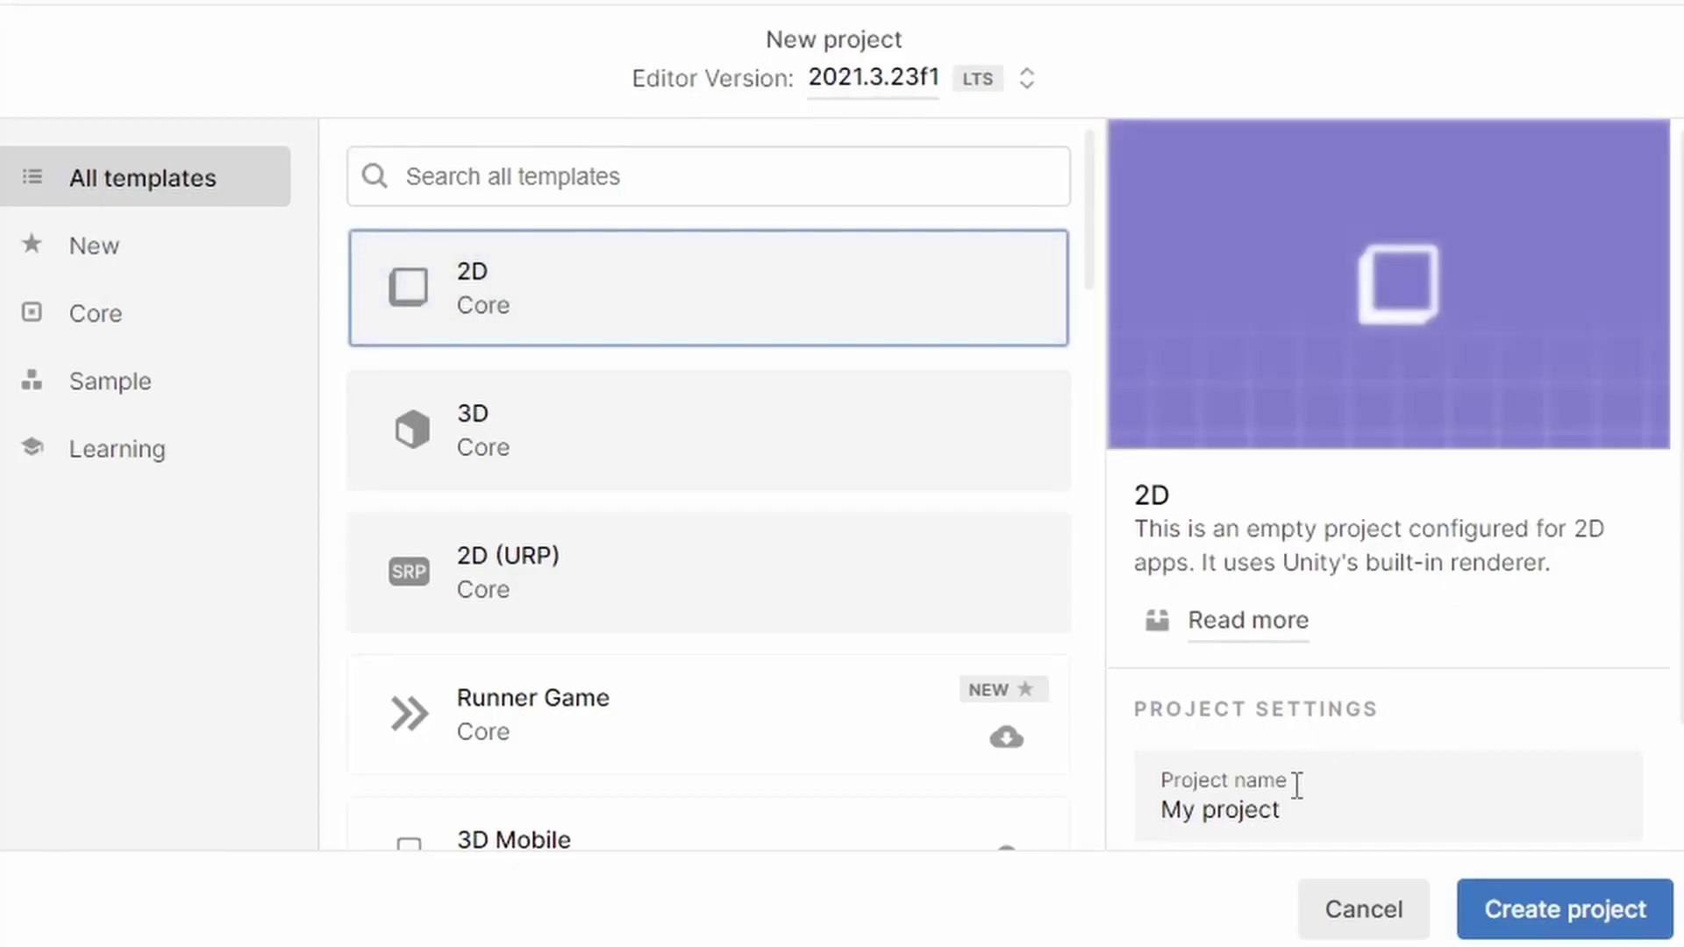
Name the new 2D project 'Falling Objects'
left_click(1327, 789)
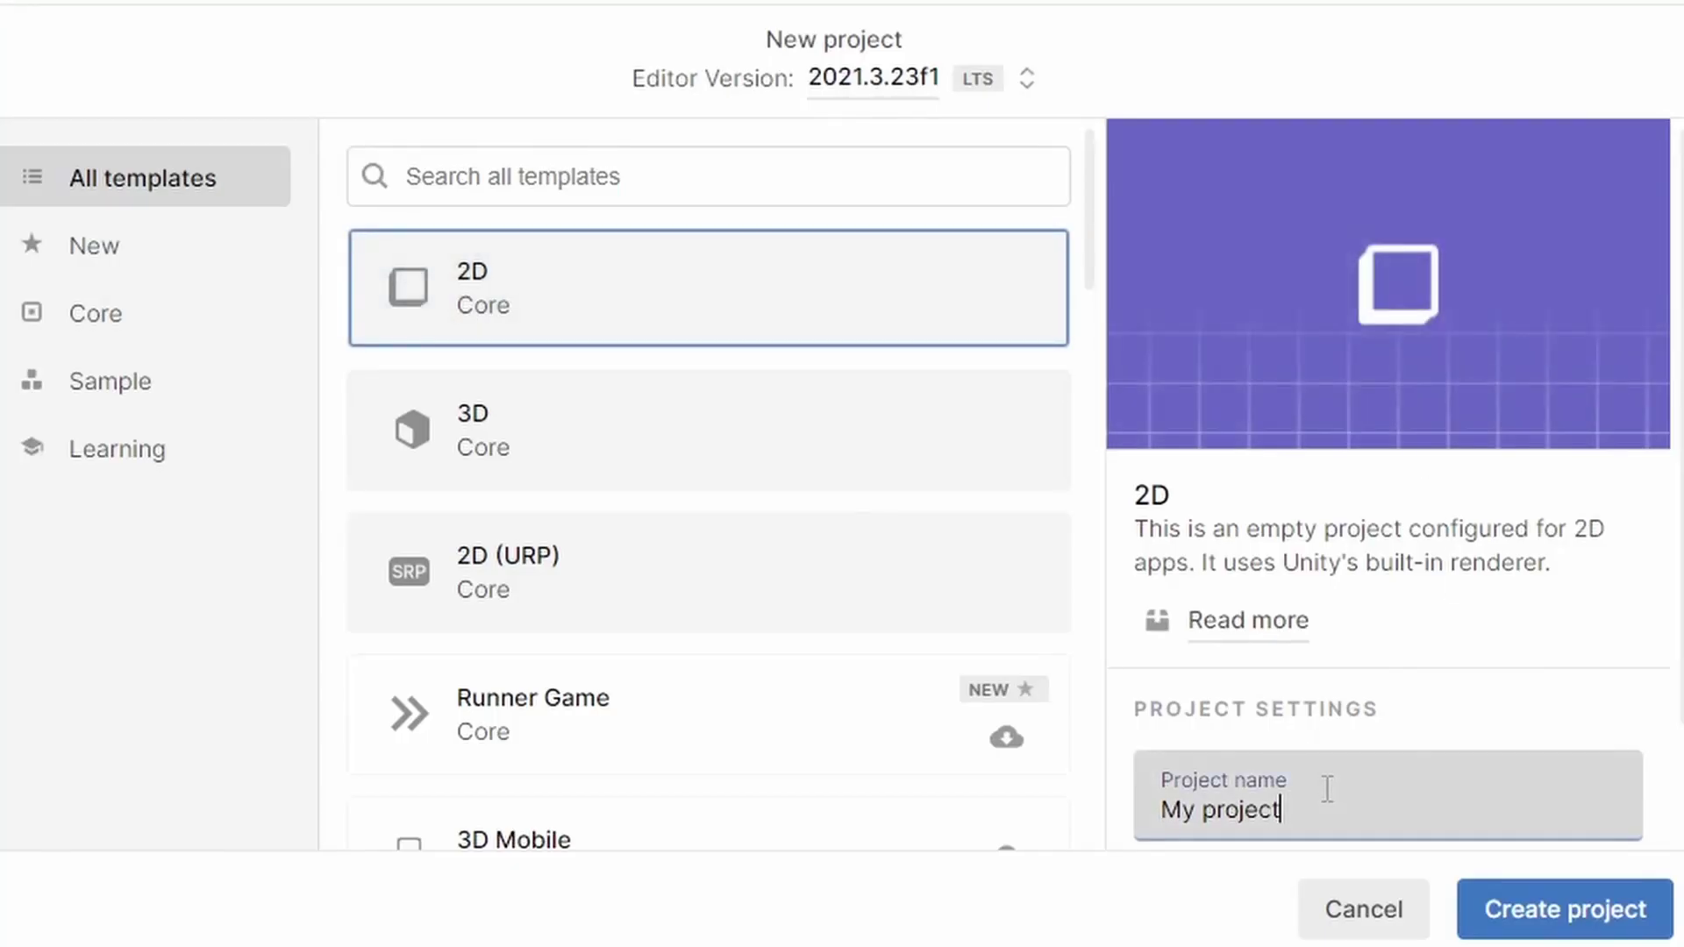
key("ctrl+a")
type("Falling Objects")
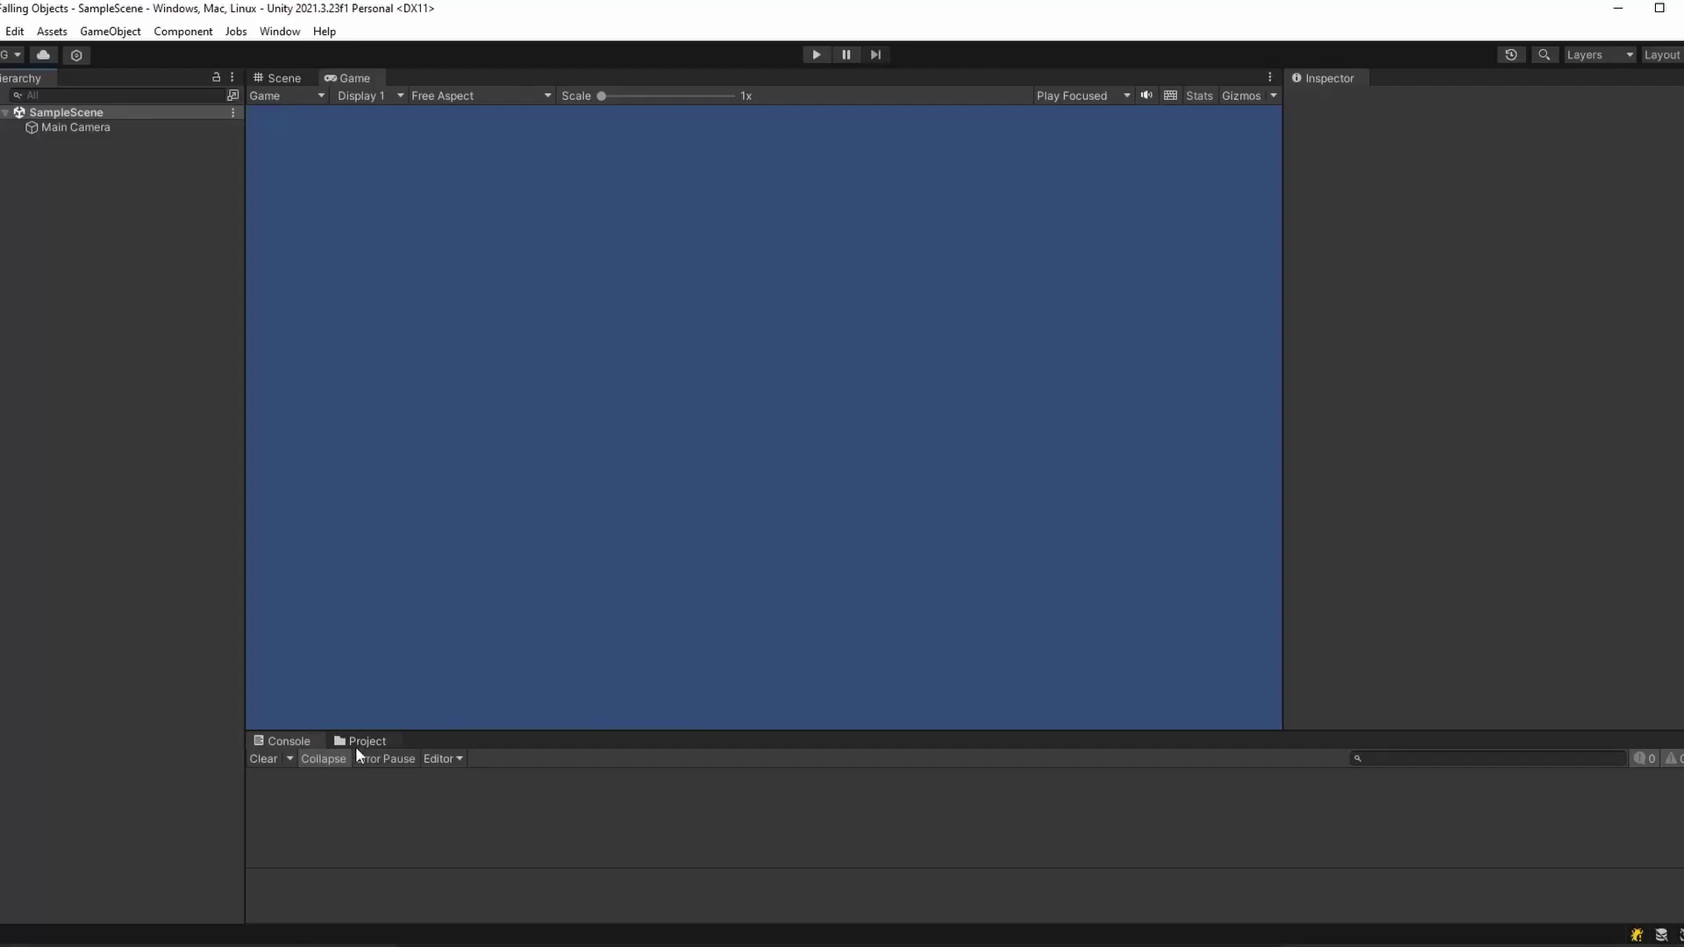
Dock Project beside the Inspector, Console under the Inspector, and Game below the Scene view
left_click_drag(356, 743, 1645, 235)
left_click_drag(1578, 165, 1432, 166)
left_click_drag(288, 741, 1419, 742)
left_click_drag(1281, 763, 1142, 759)
left_click_drag(346, 79, 667, 662)
left_click_drag(495, 640, 495, 474)
Create a square sprite named Platform and move it to the bottom of the camera frame
right_click(59, 257)
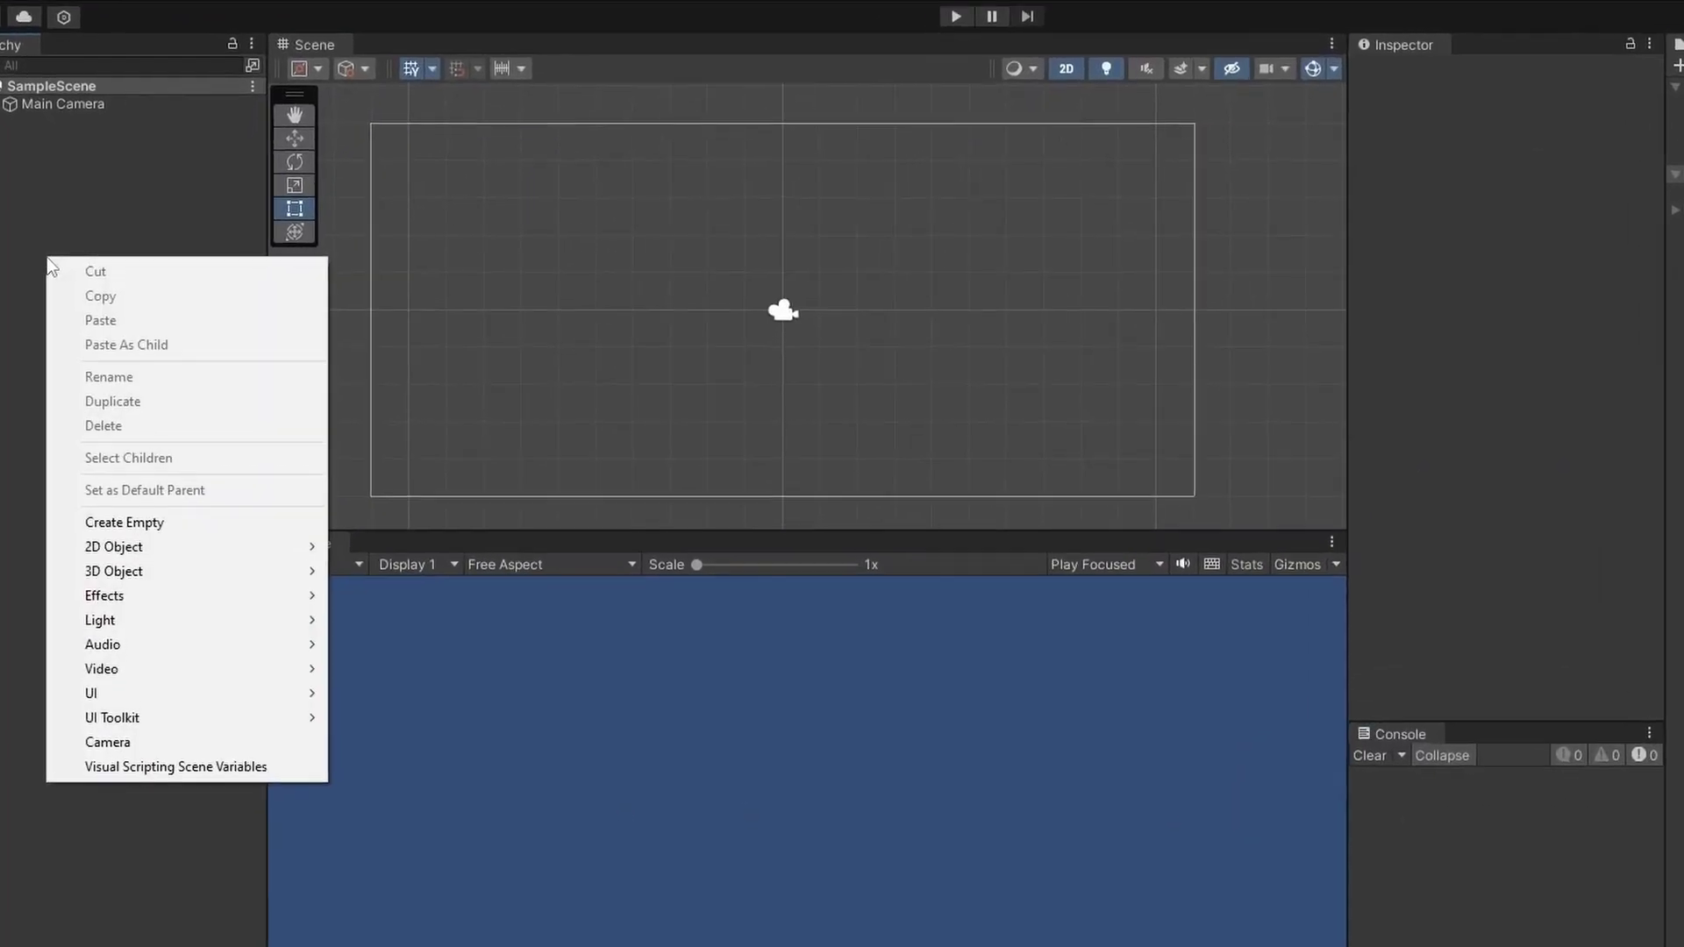
mouse_move(244, 583)
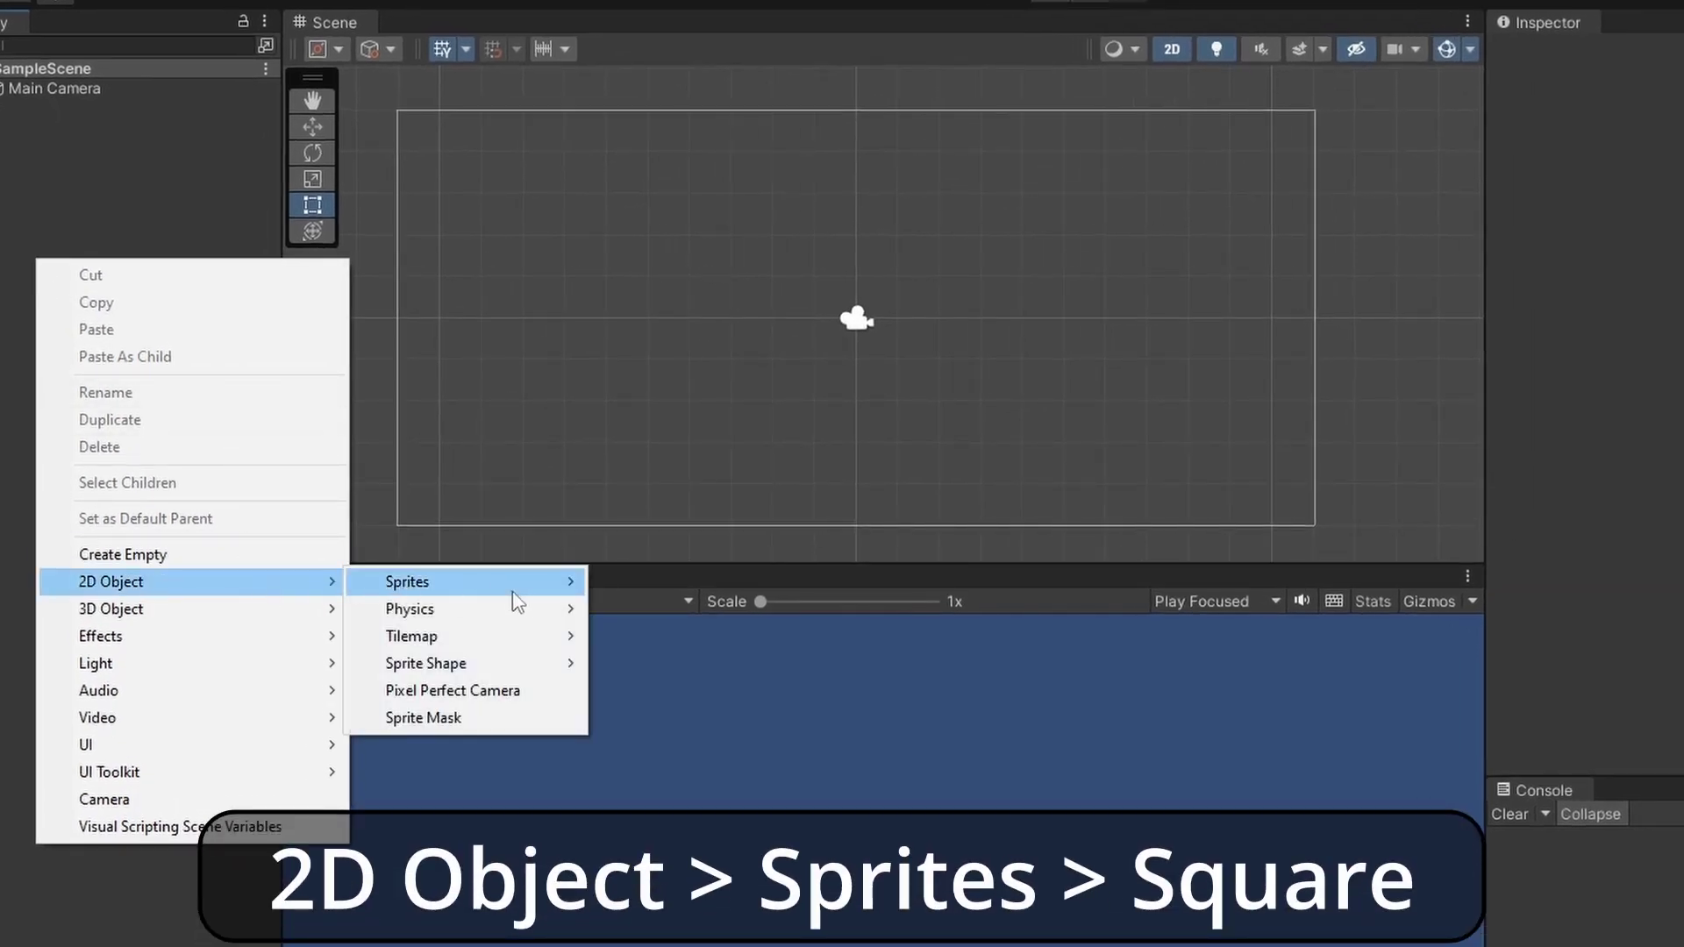
mouse_move(524, 592)
left_click(724, 605)
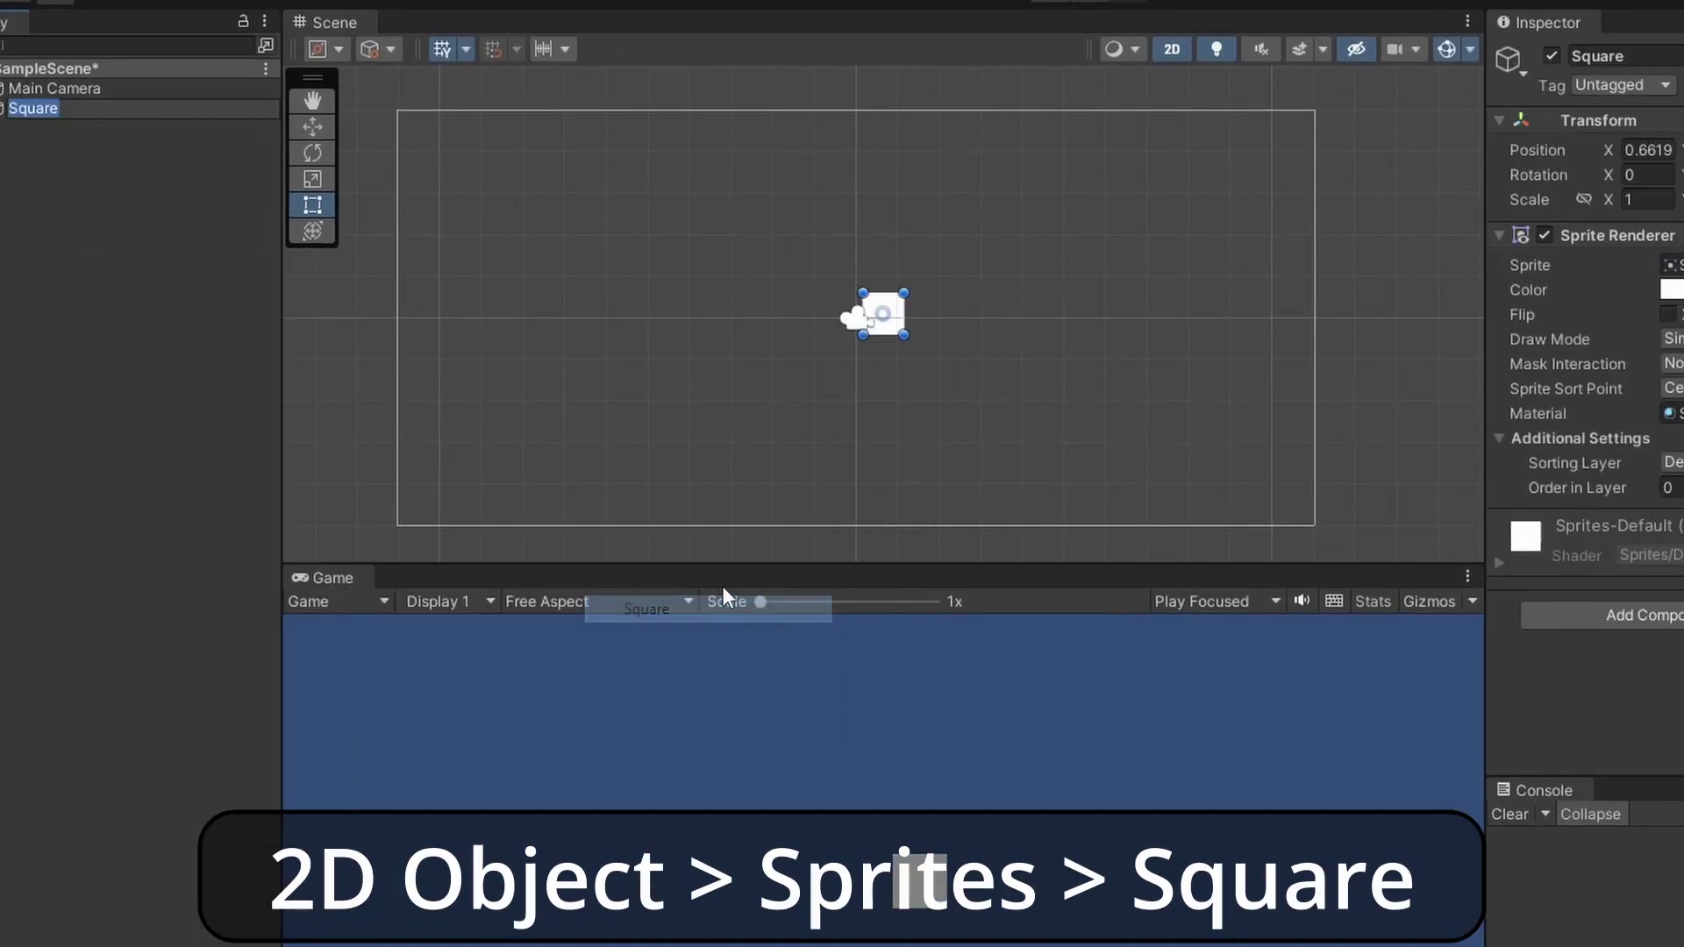
type("Platform")
key("Return")
left_click_drag(890, 315, 1327, 544)
left_click(1468, 616)
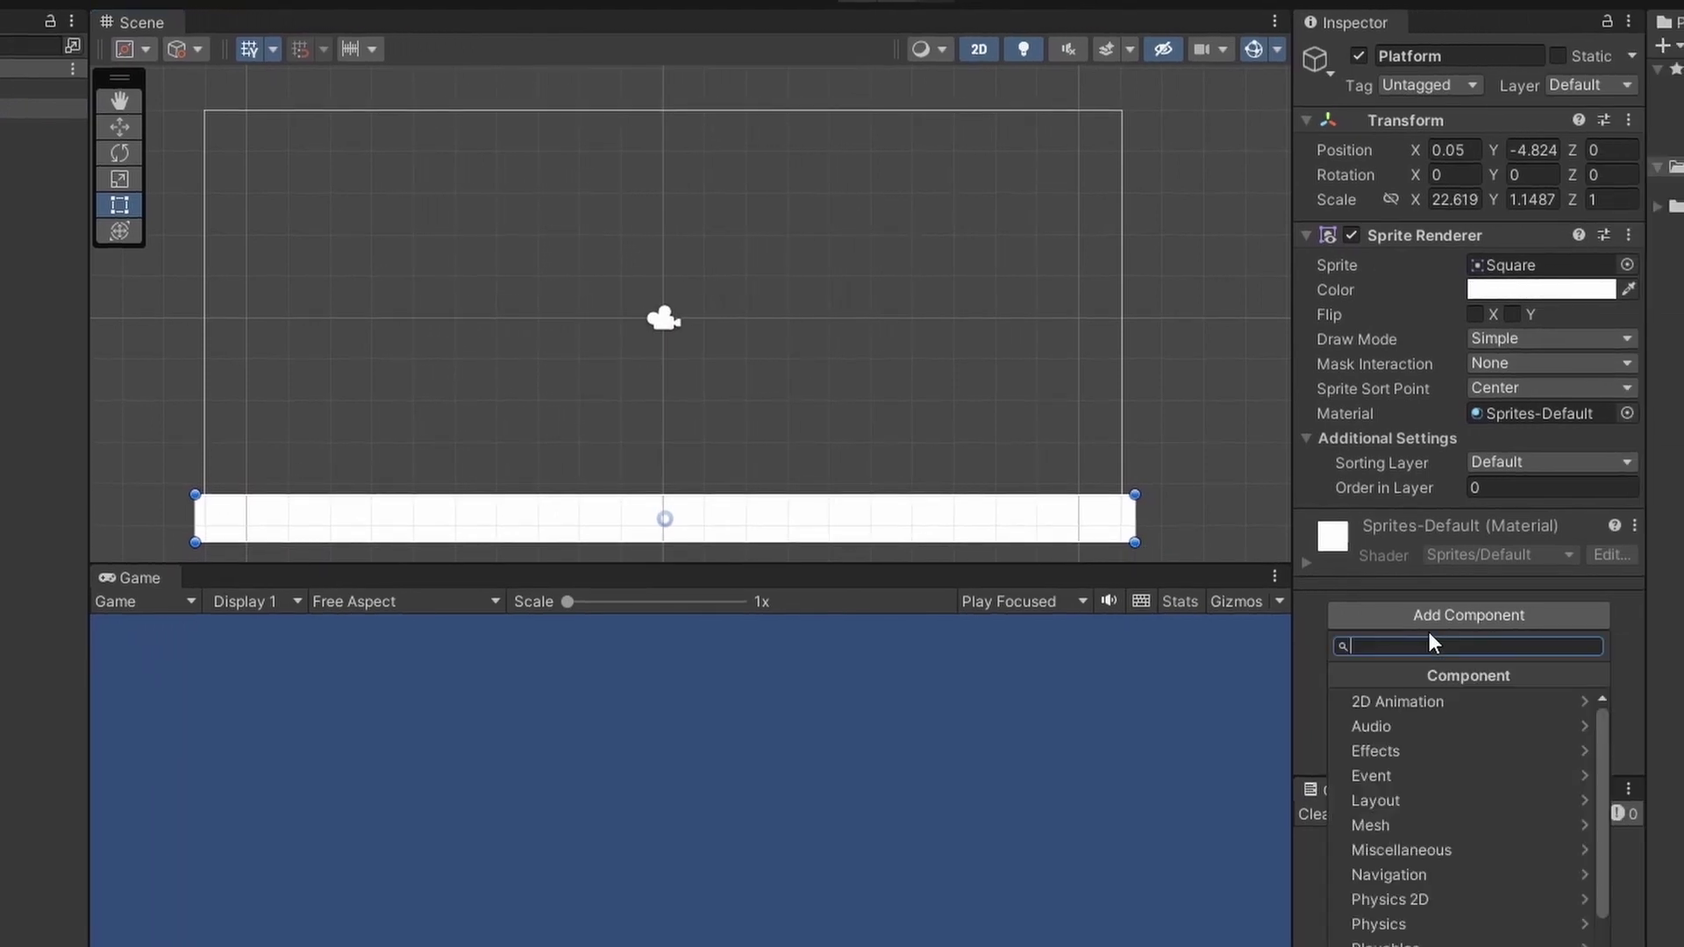
Add a Polygon Collider 2D to Platform and pull its corners up to the frame's top corners
type("Pol")
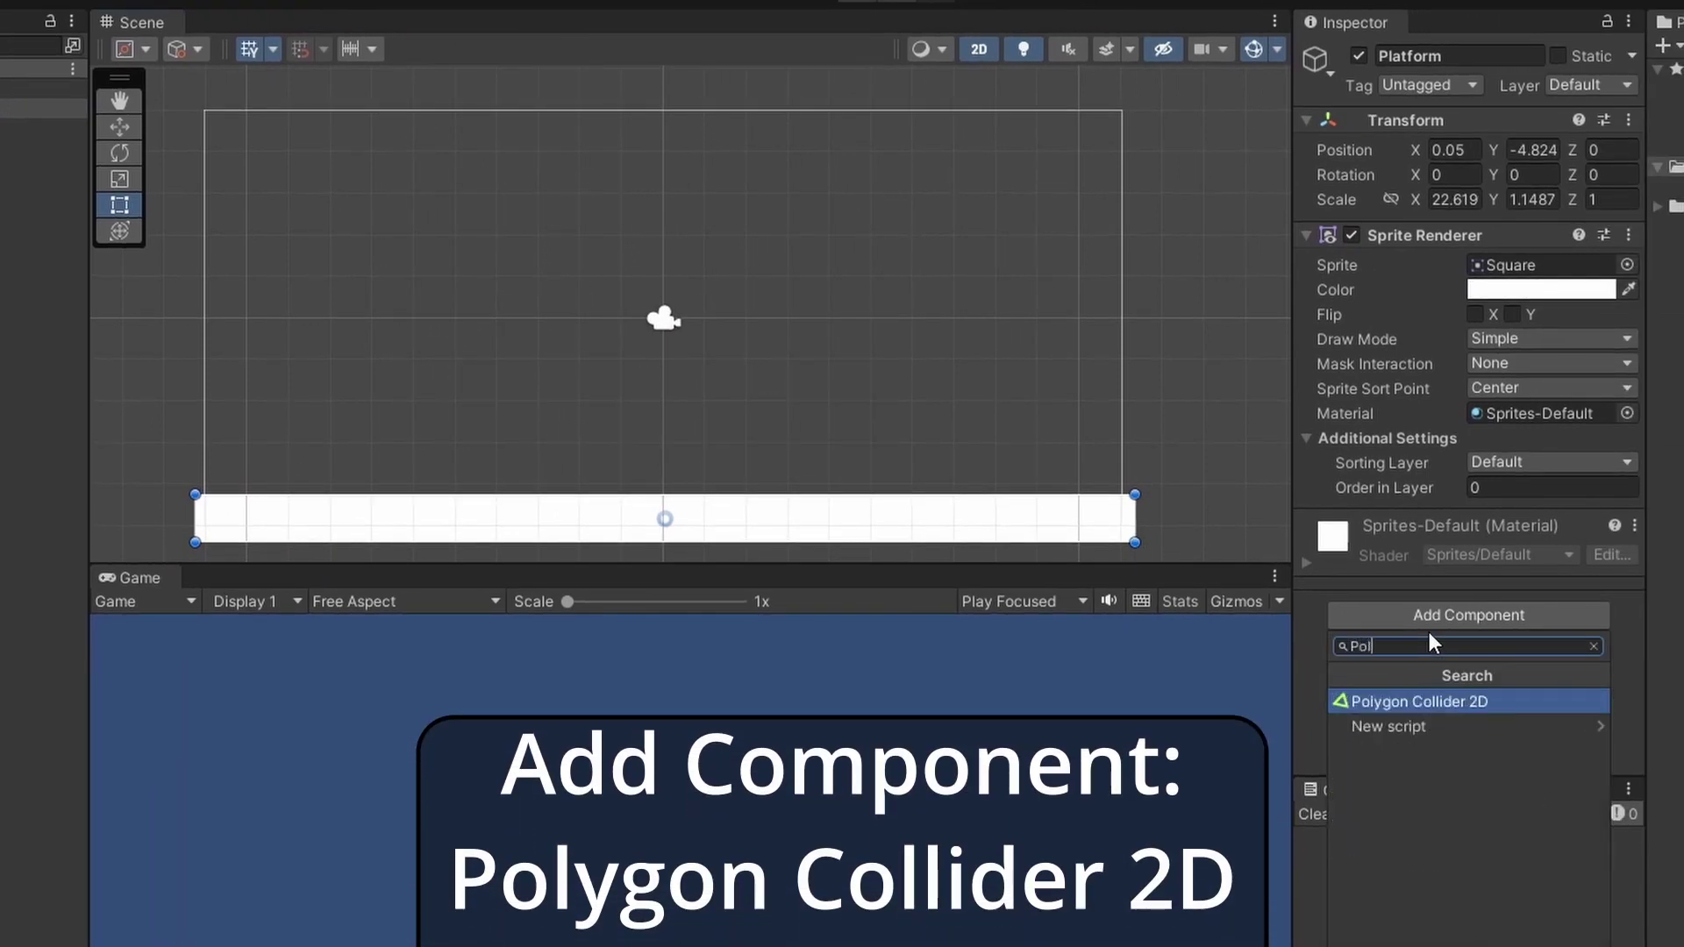
left_click(1438, 700)
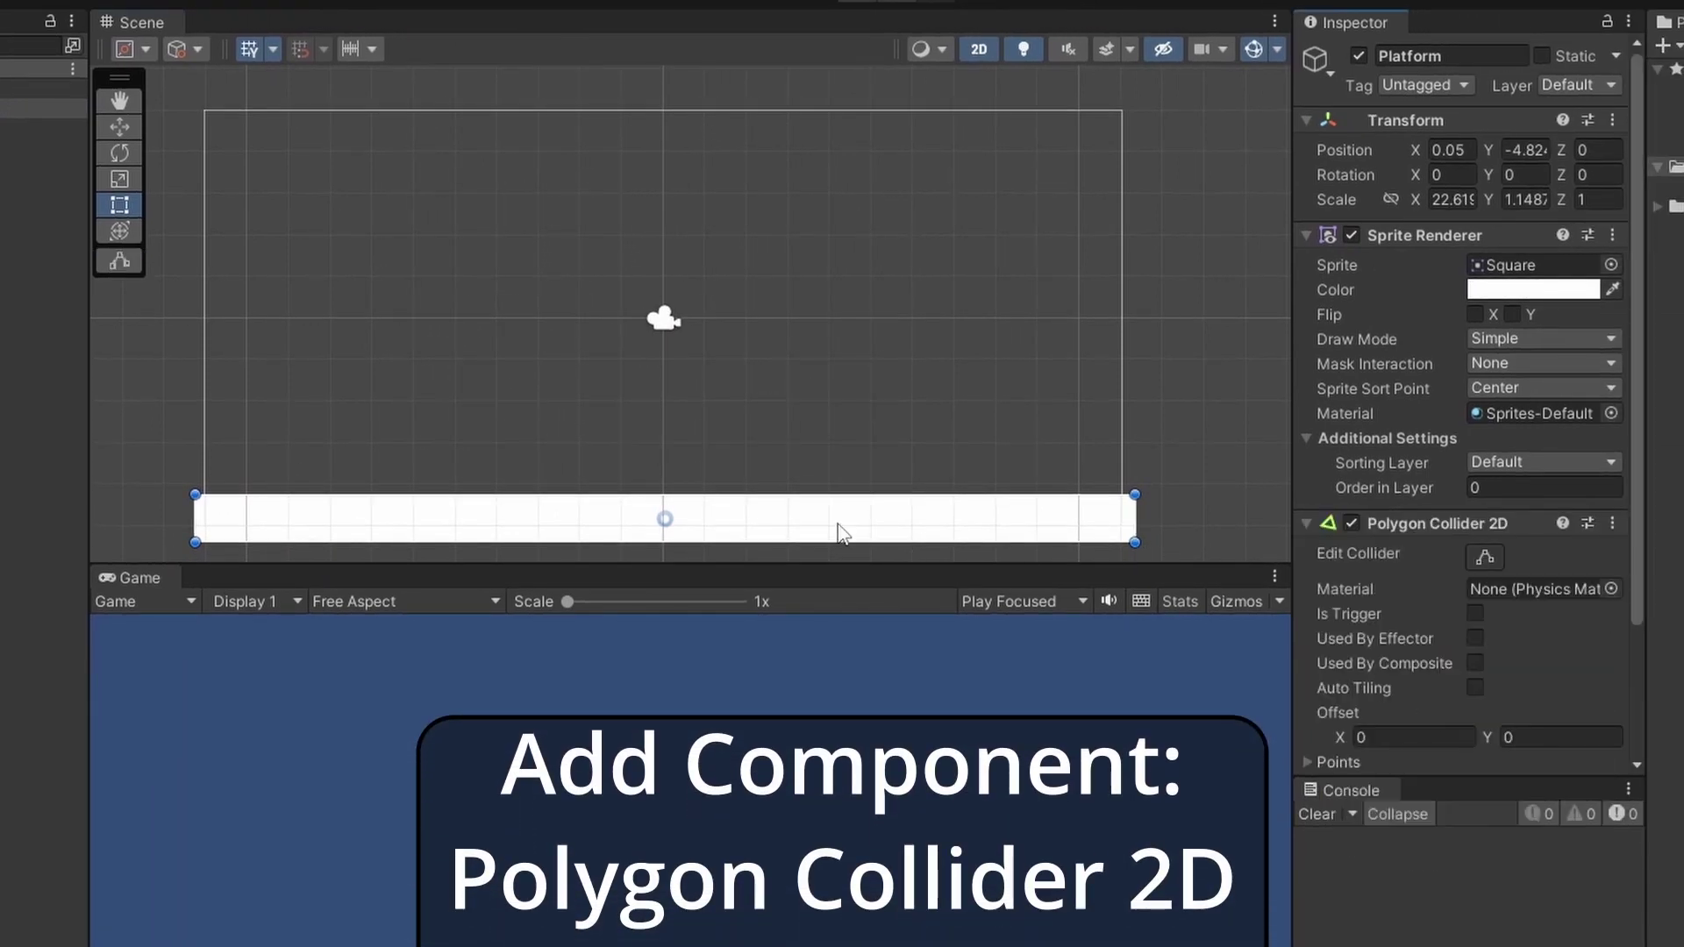
left_click(1484, 558)
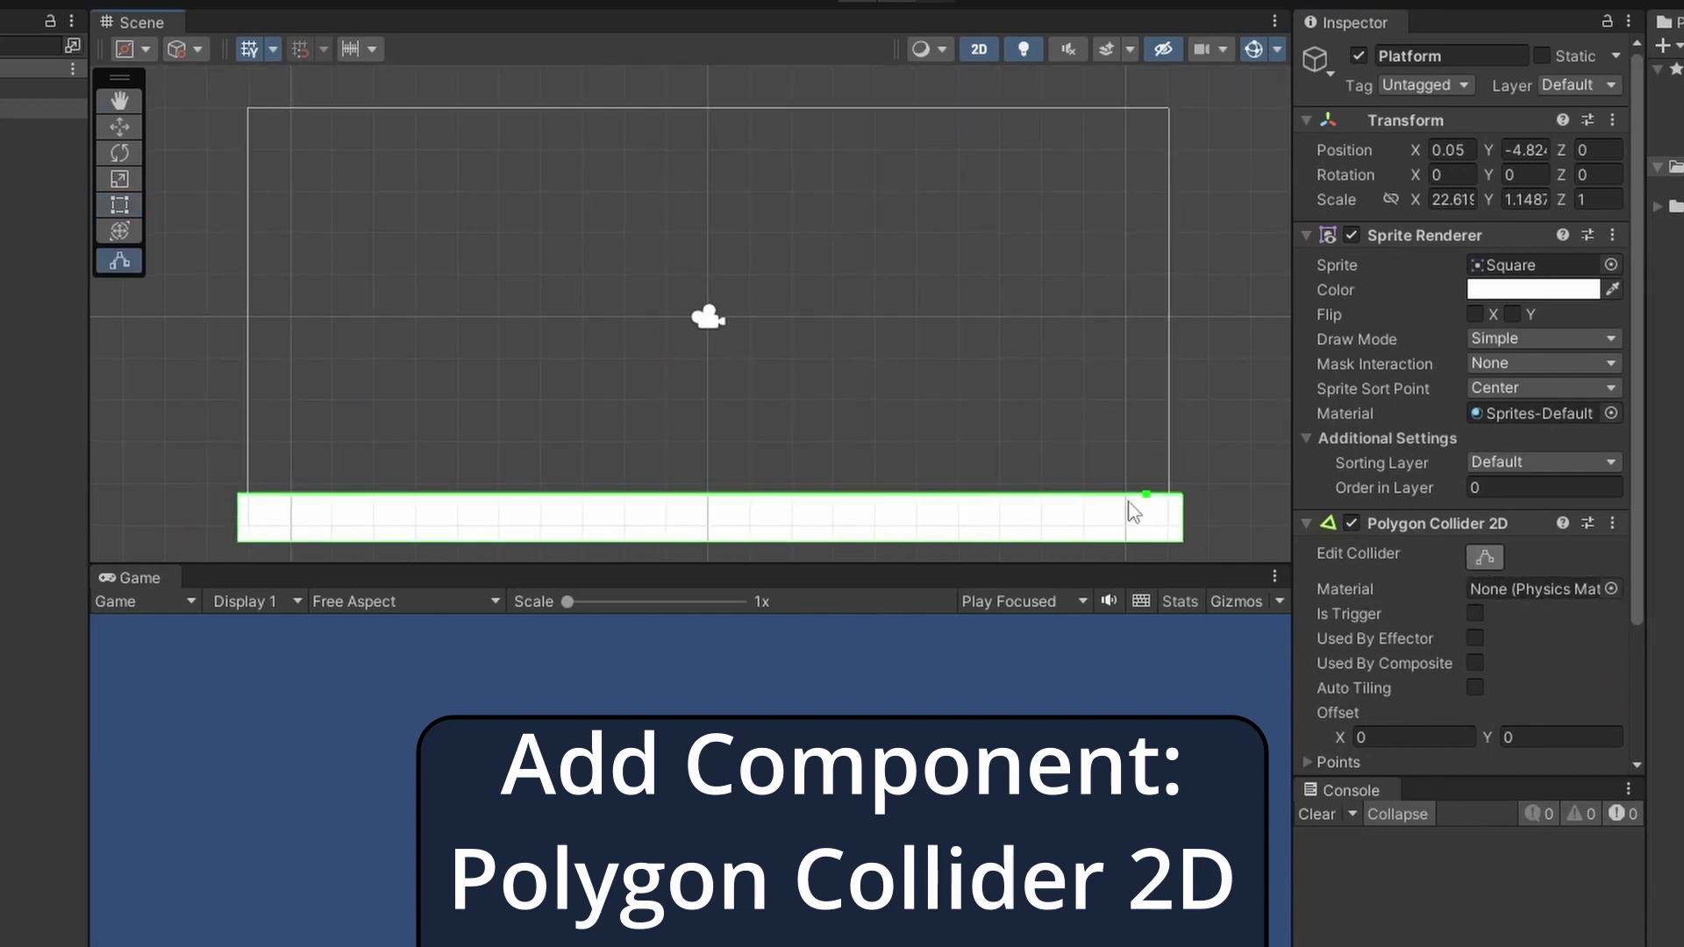
left_click_drag(1183, 498, 1174, 109)
left_click_drag(781, 274, 1171, 502)
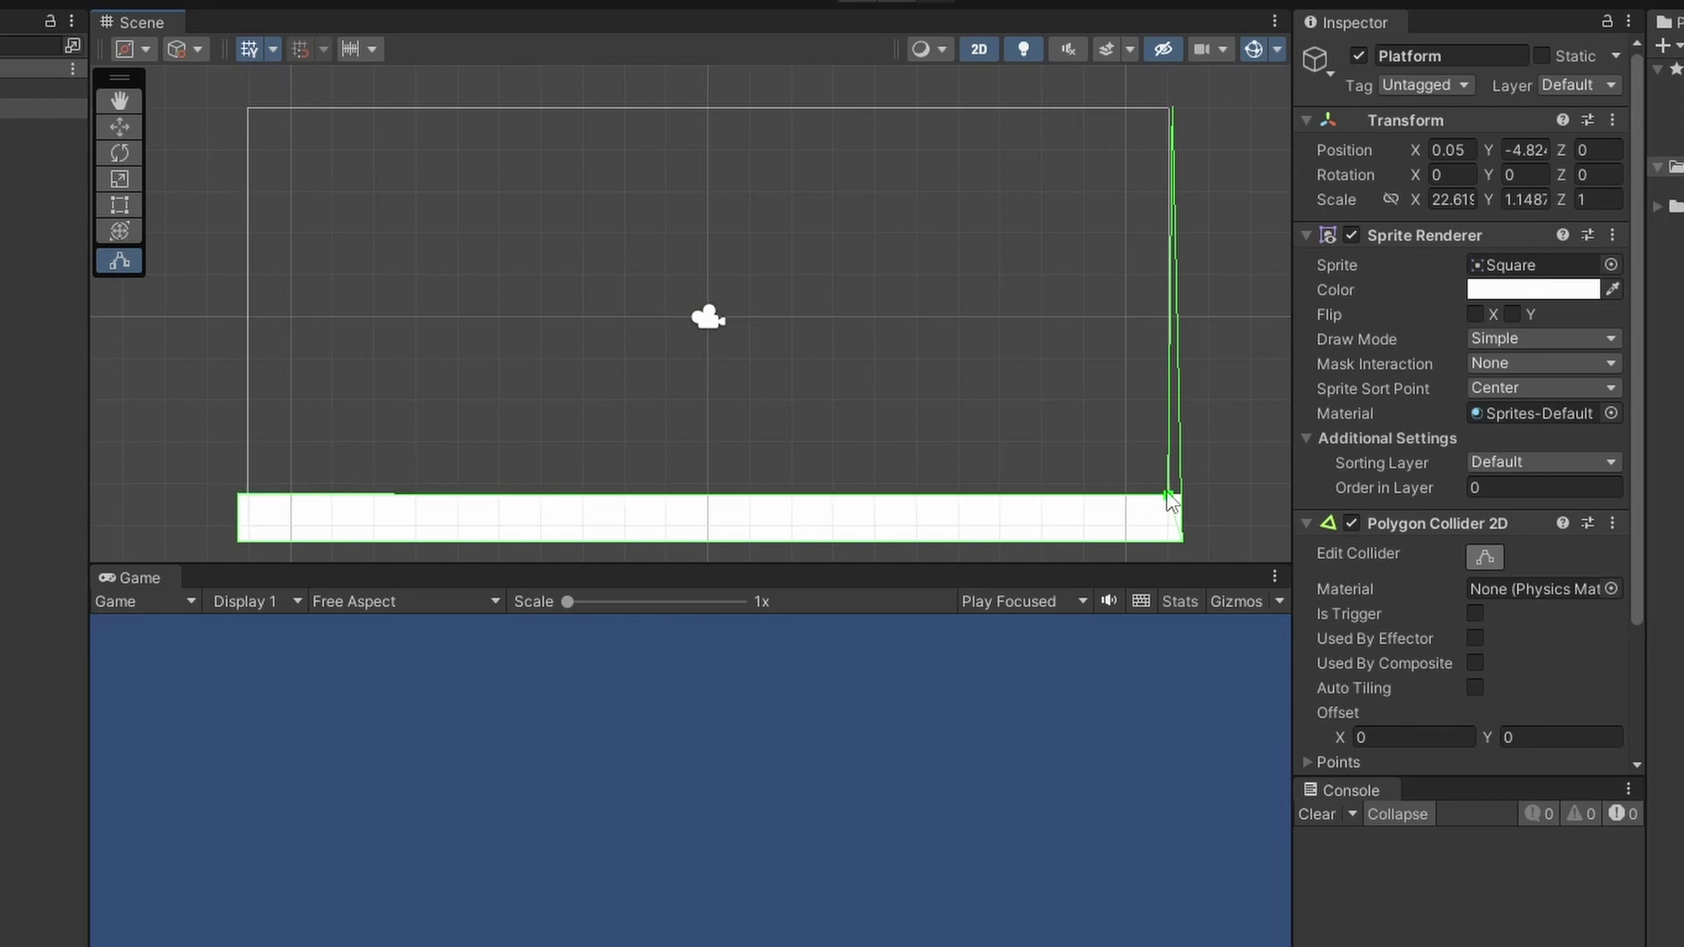
left_click_drag(249, 492, 249, 108)
left_click_drag(480, 212, 250, 497)
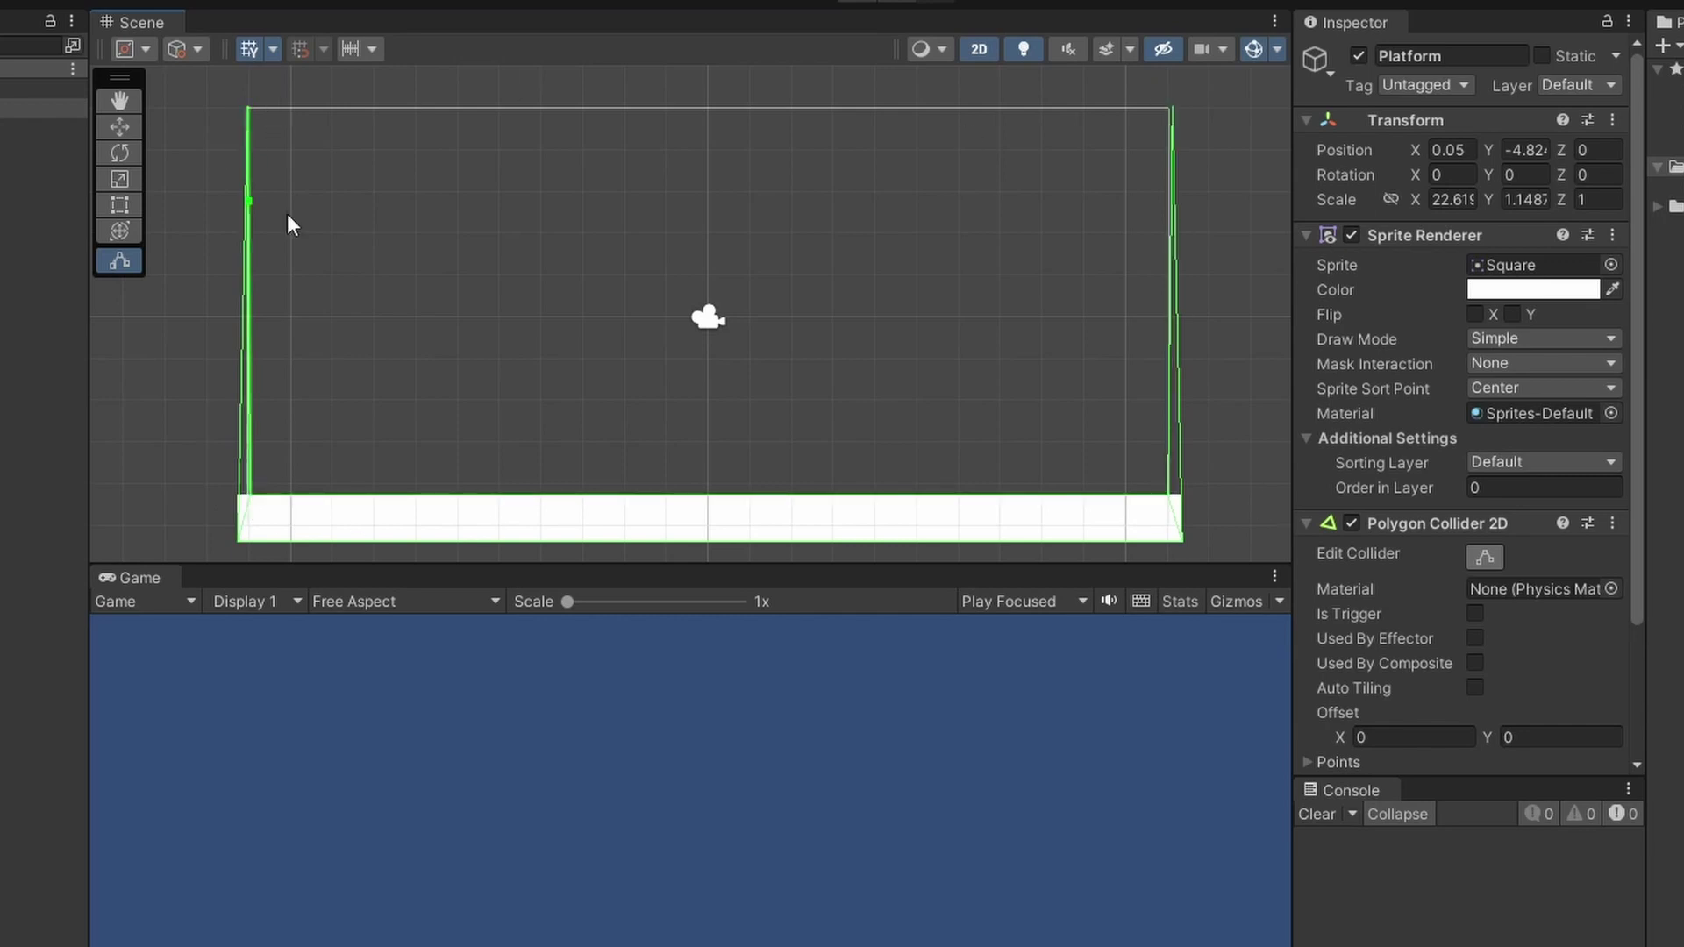
Create a new square sprite and set its colour to orange
right_click(173, 170)
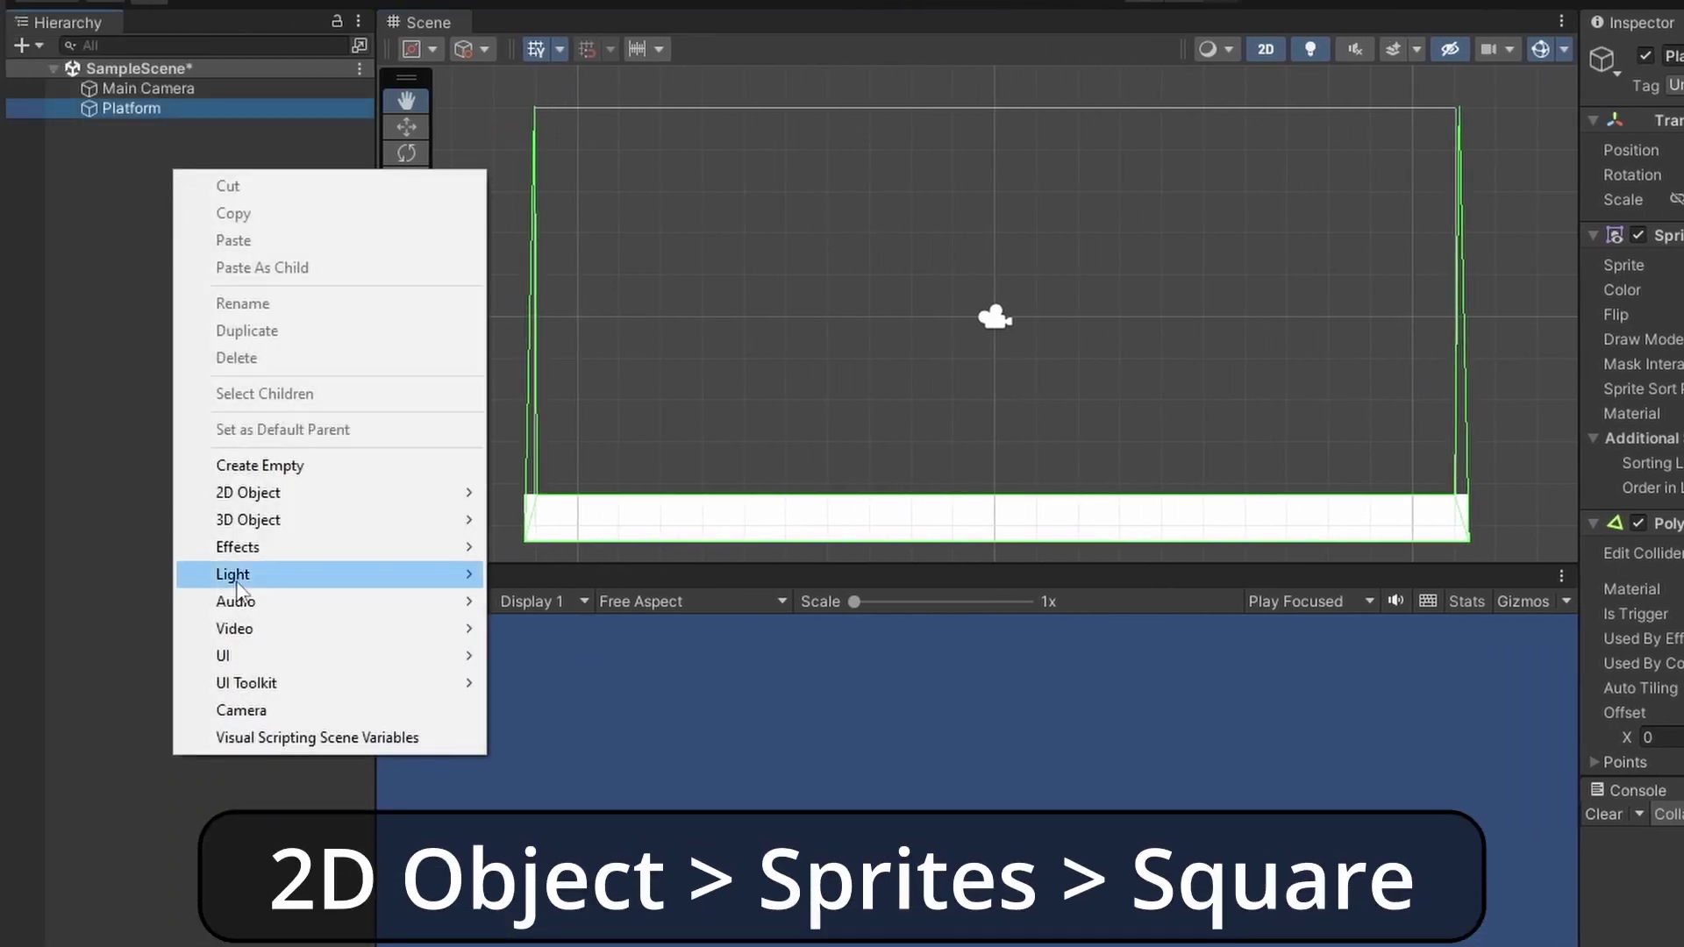
mouse_move(303, 509)
mouse_move(609, 490)
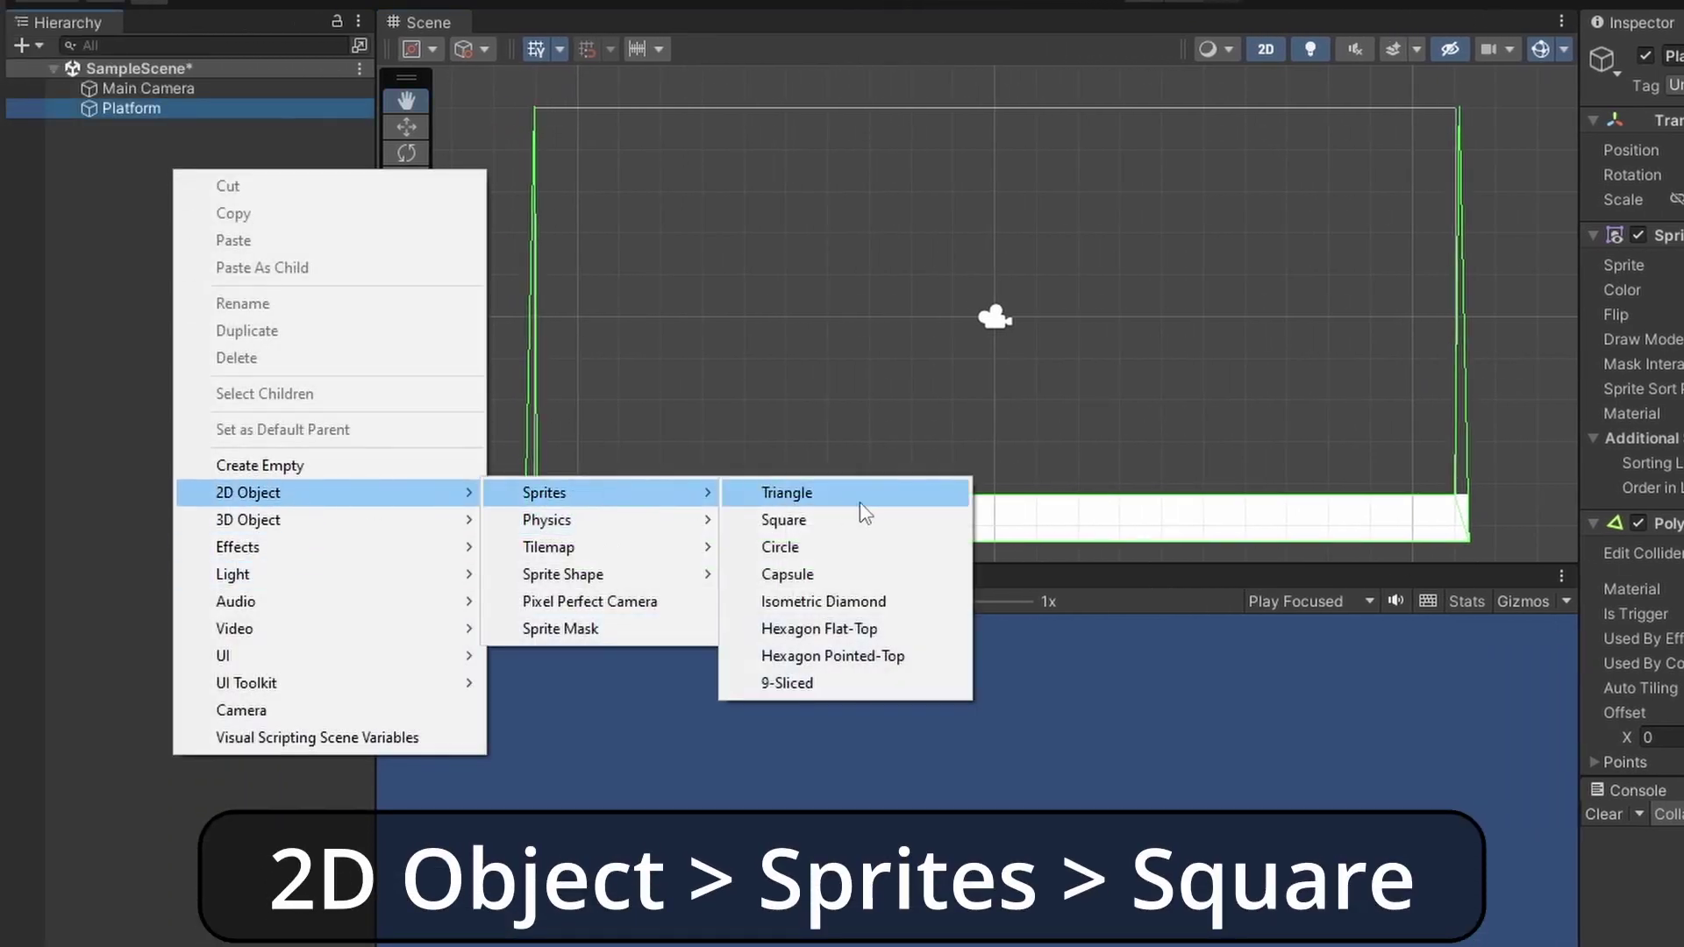
left_click(868, 518)
left_click(1543, 290)
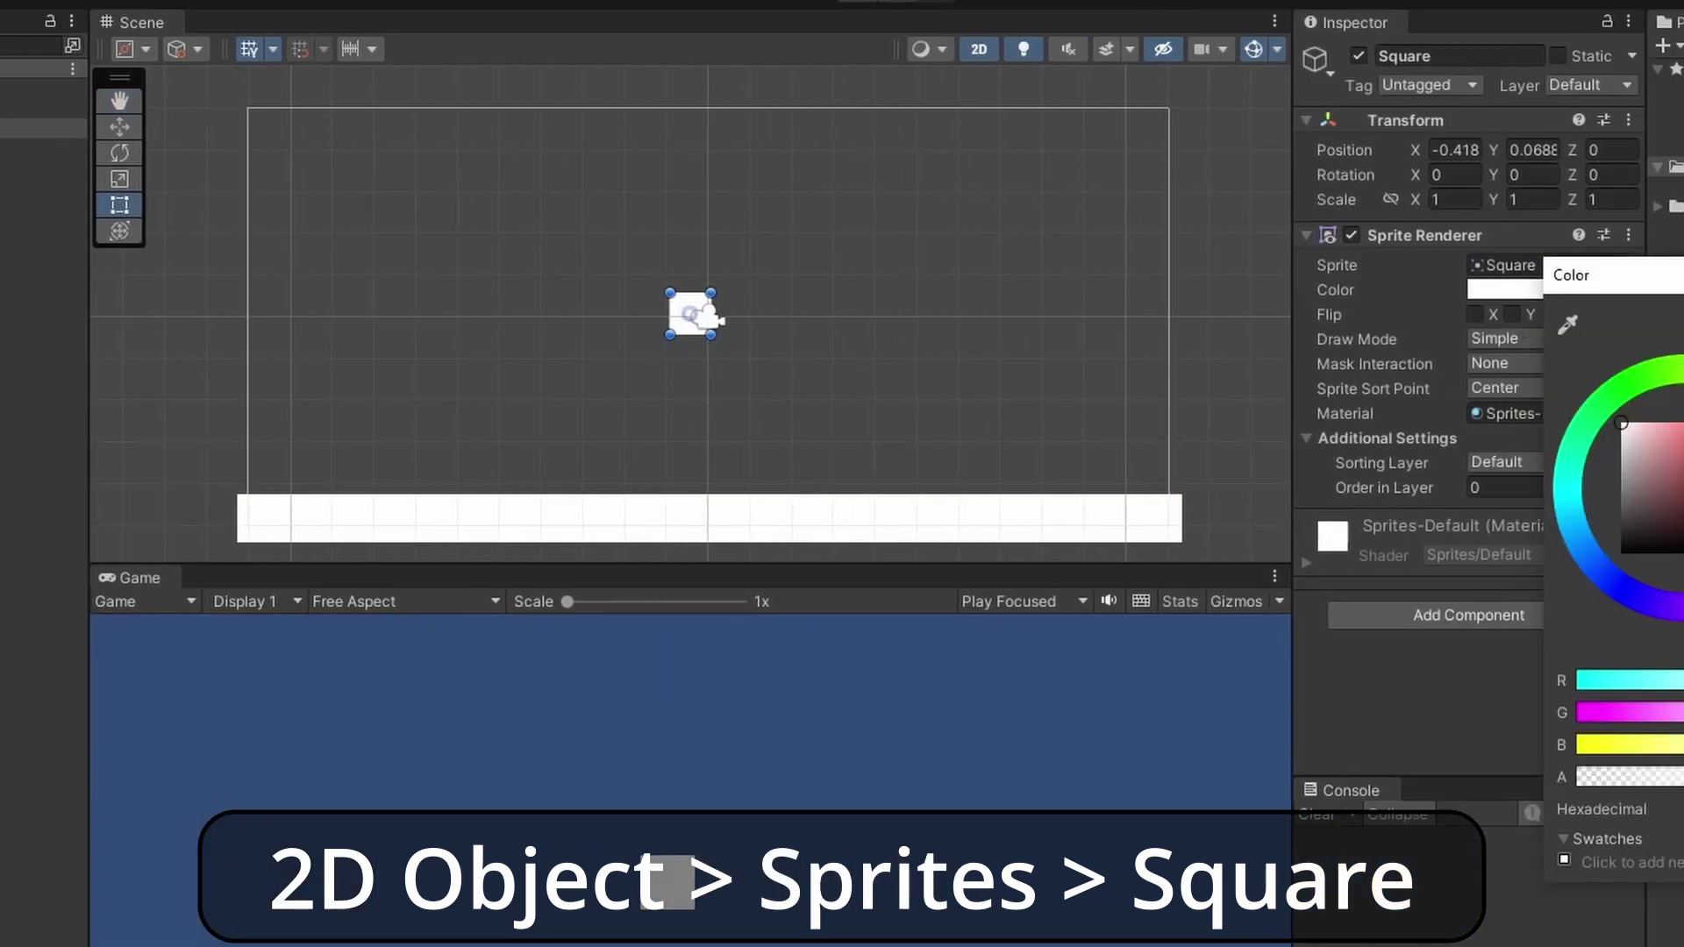
left_click(1670, 439)
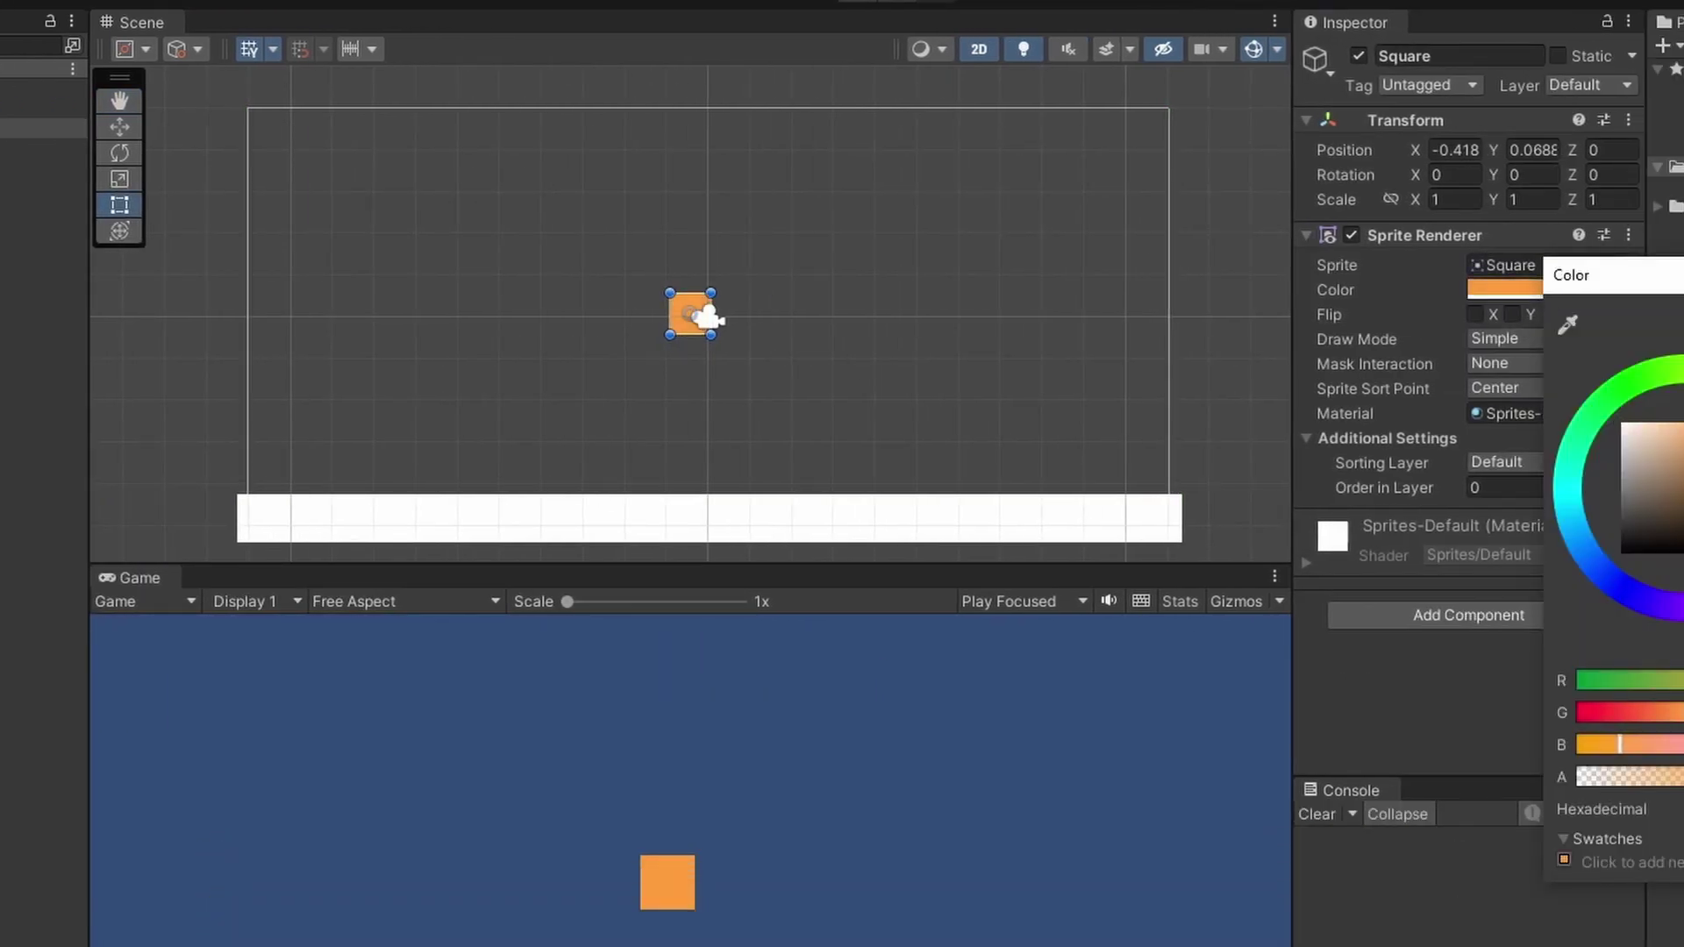
key("Return")
Add a Box Collider 2D to the orange square
left_click(1486, 605)
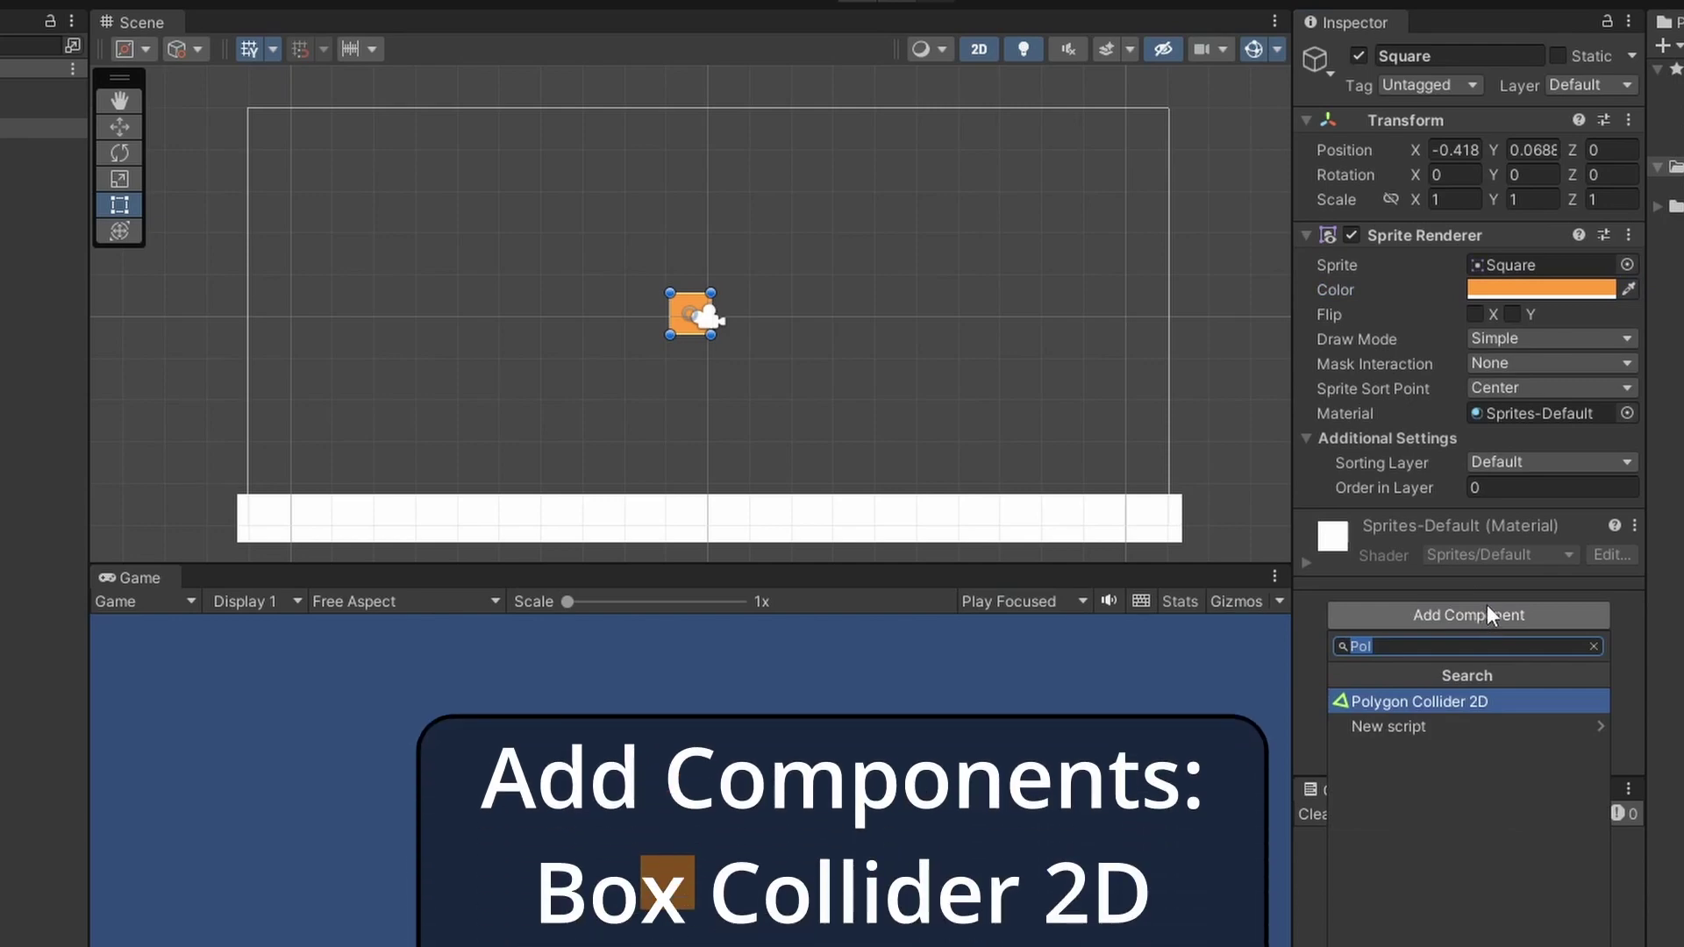
type("box")
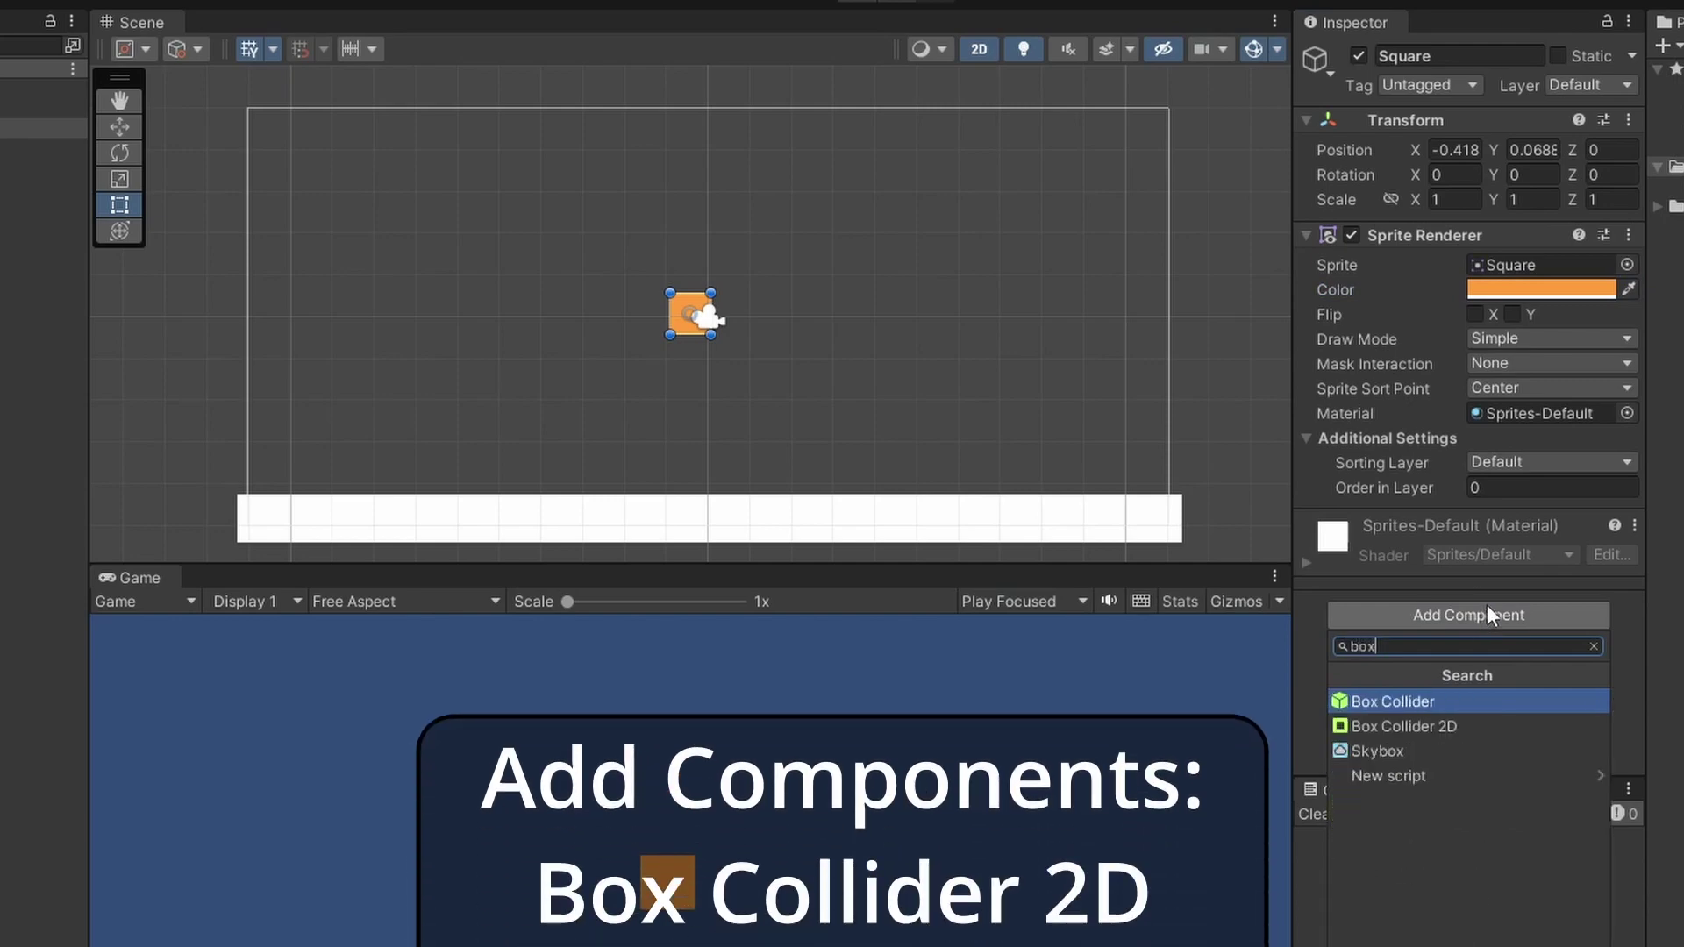
left_click(1449, 723)
scroll(1530, 650, "down", 2)
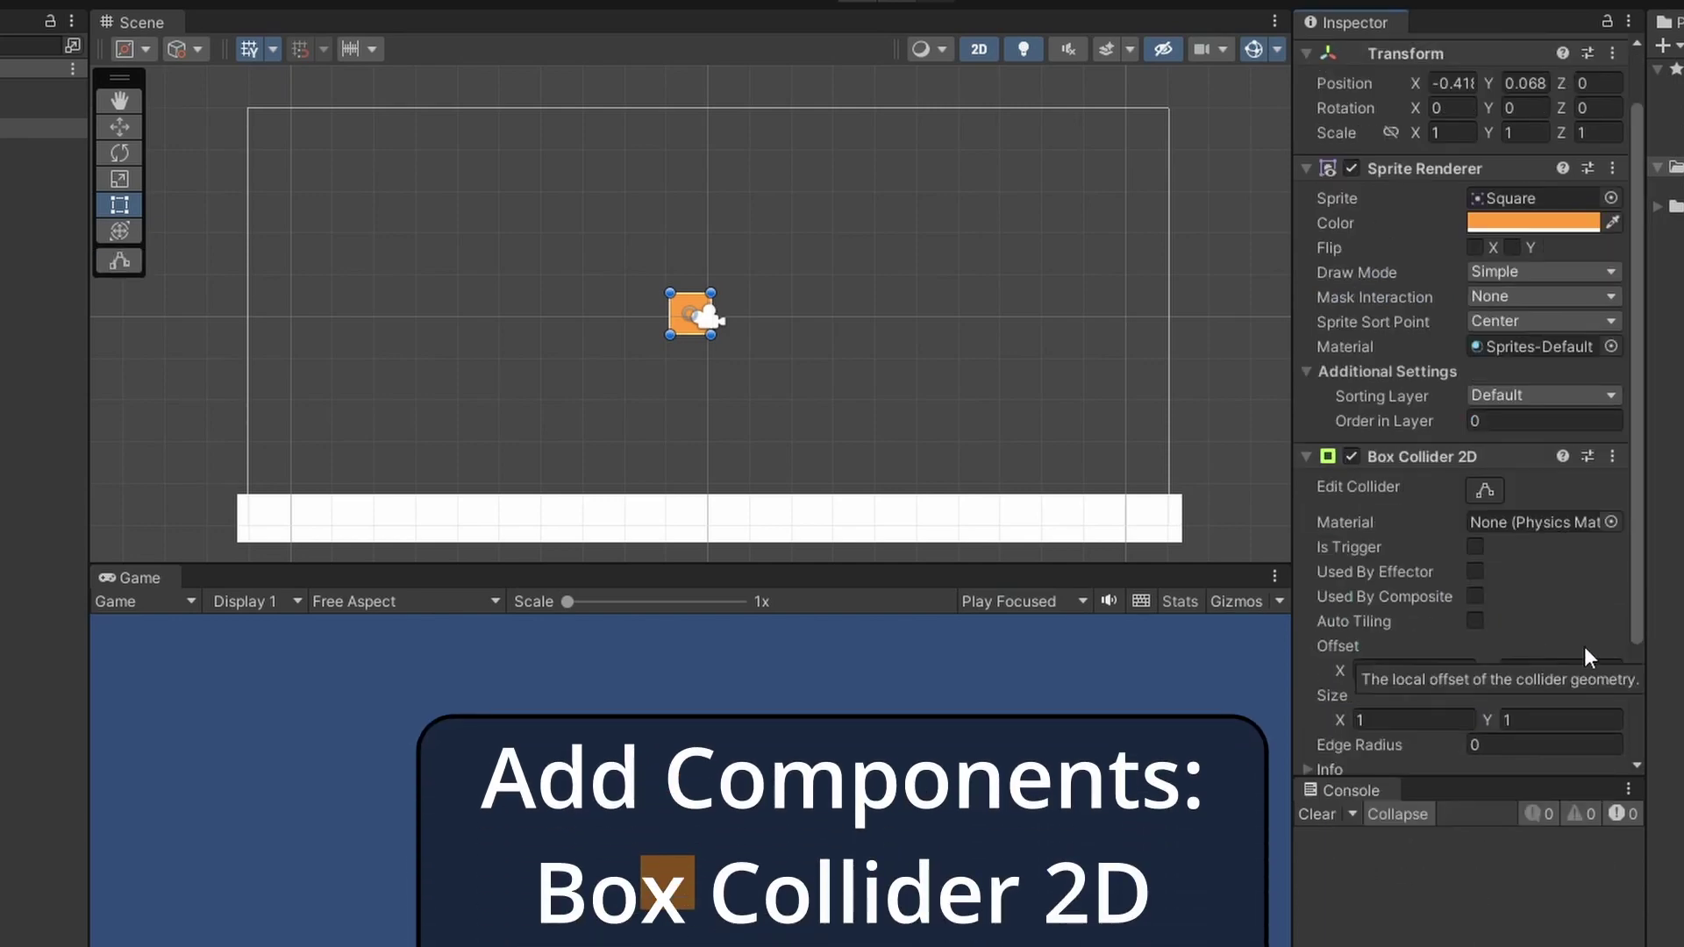
scroll(1559, 480, "down", 1)
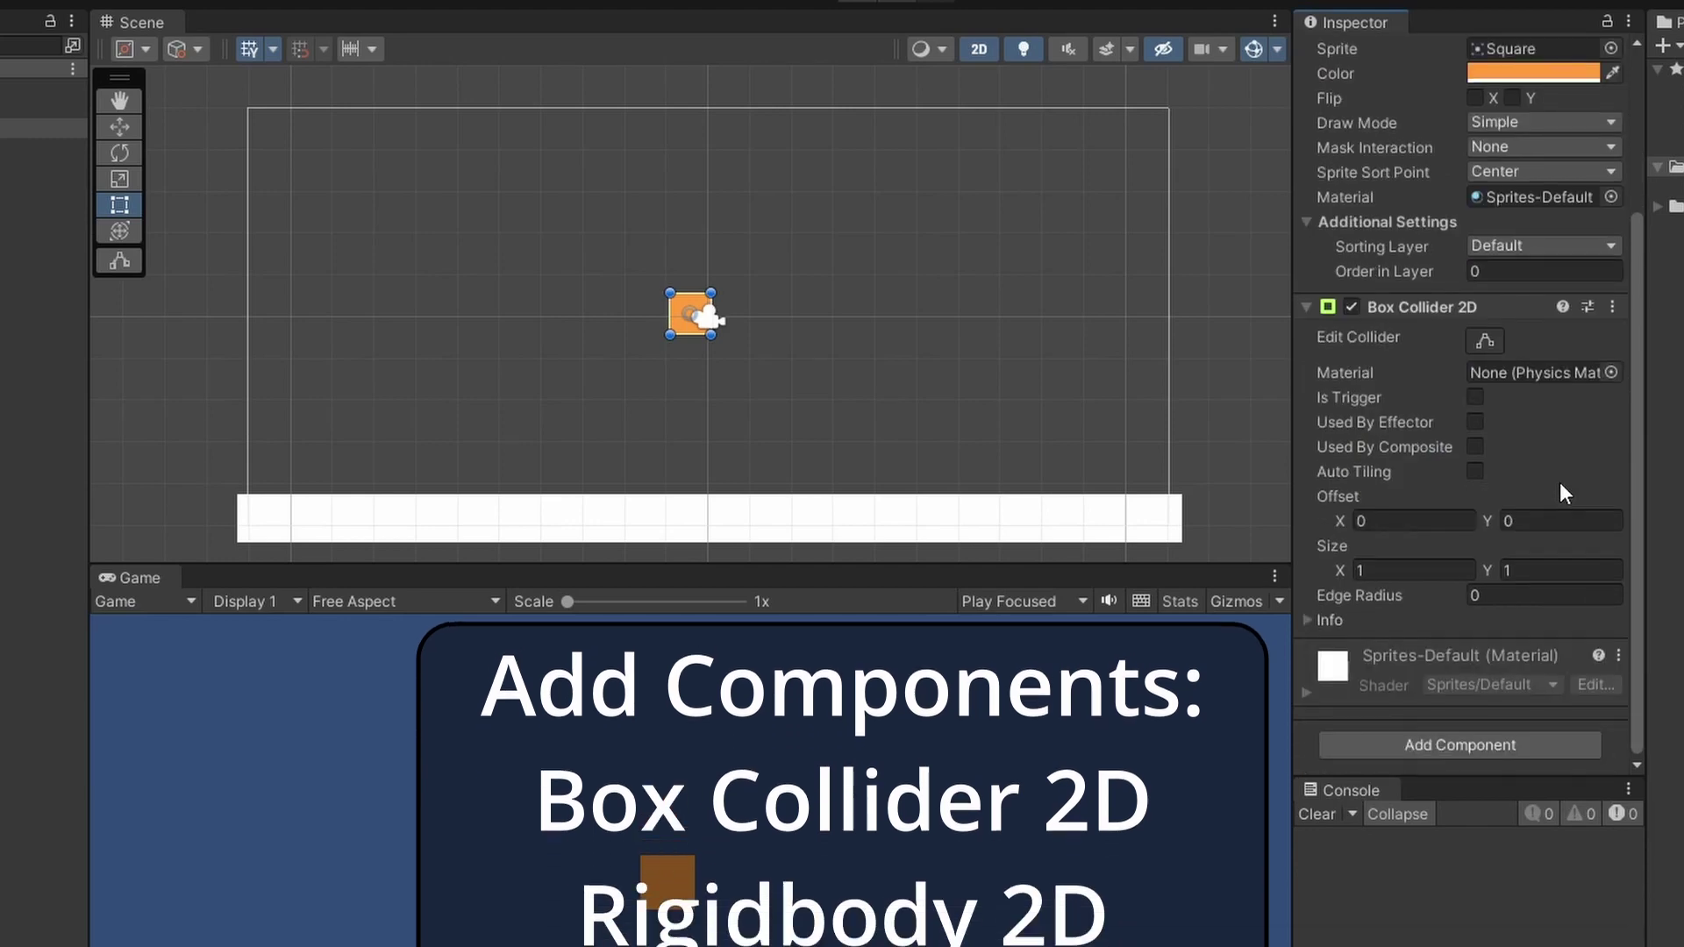
Add a Rigidbody 2D to the square and freeze its Z rotation in Constraints
left_click(1492, 749)
type("rigid")
left_click(1455, 850)
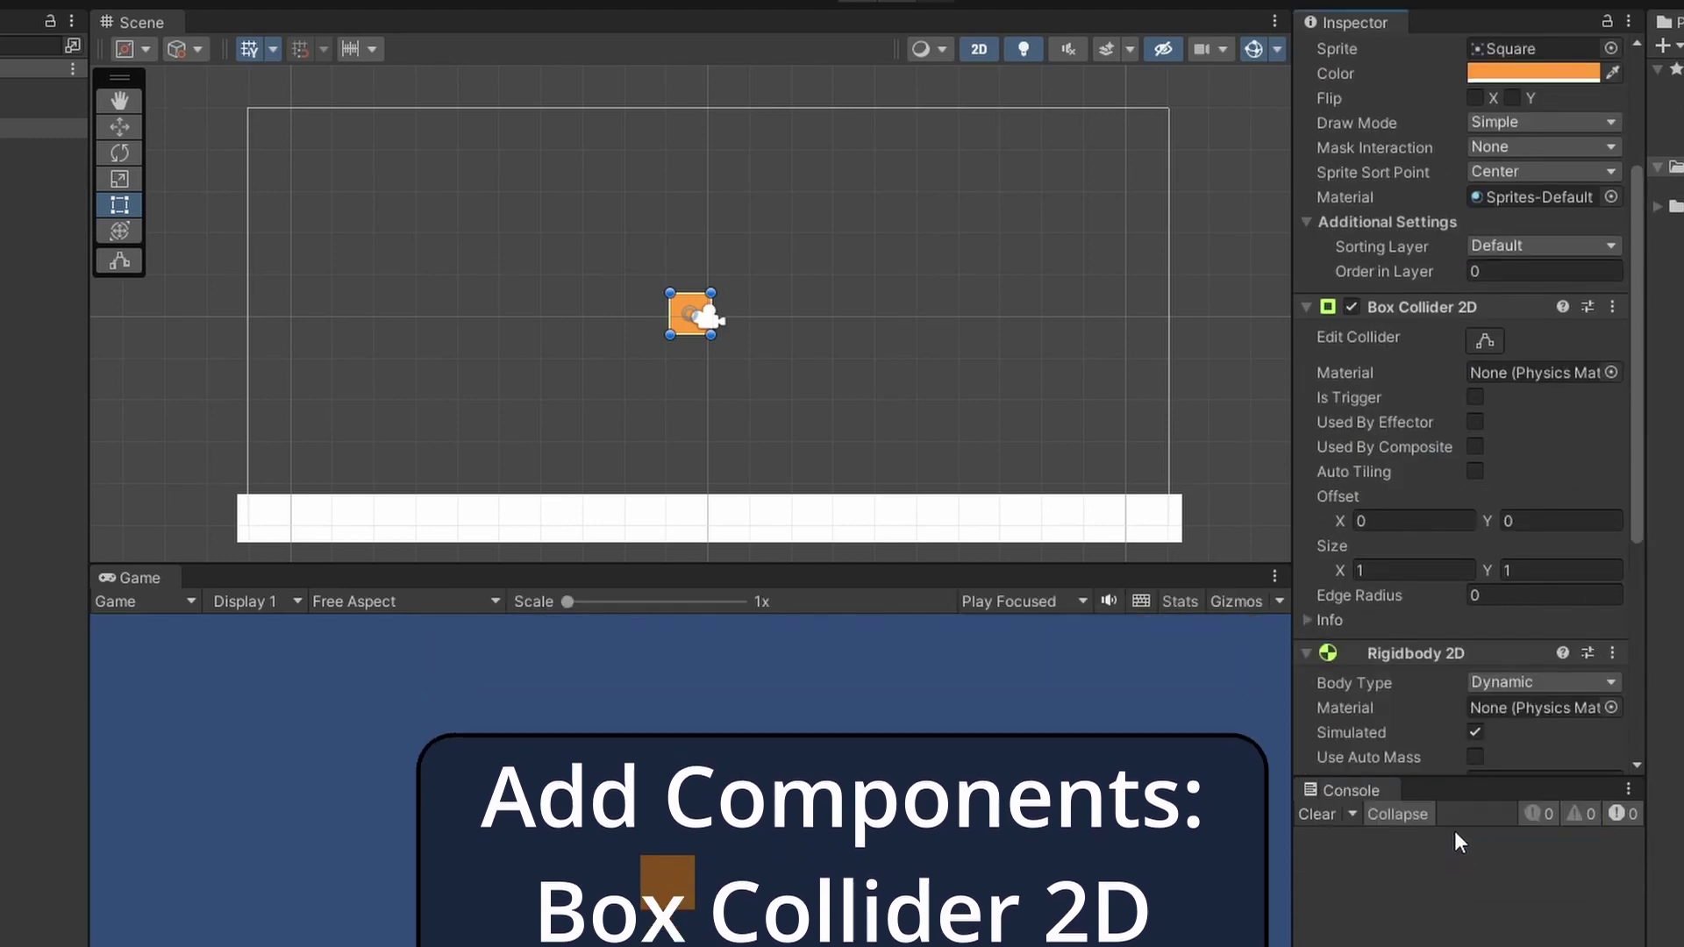
scroll(1517, 708, "down", 2)
scroll(1616, 702, "down", 1)
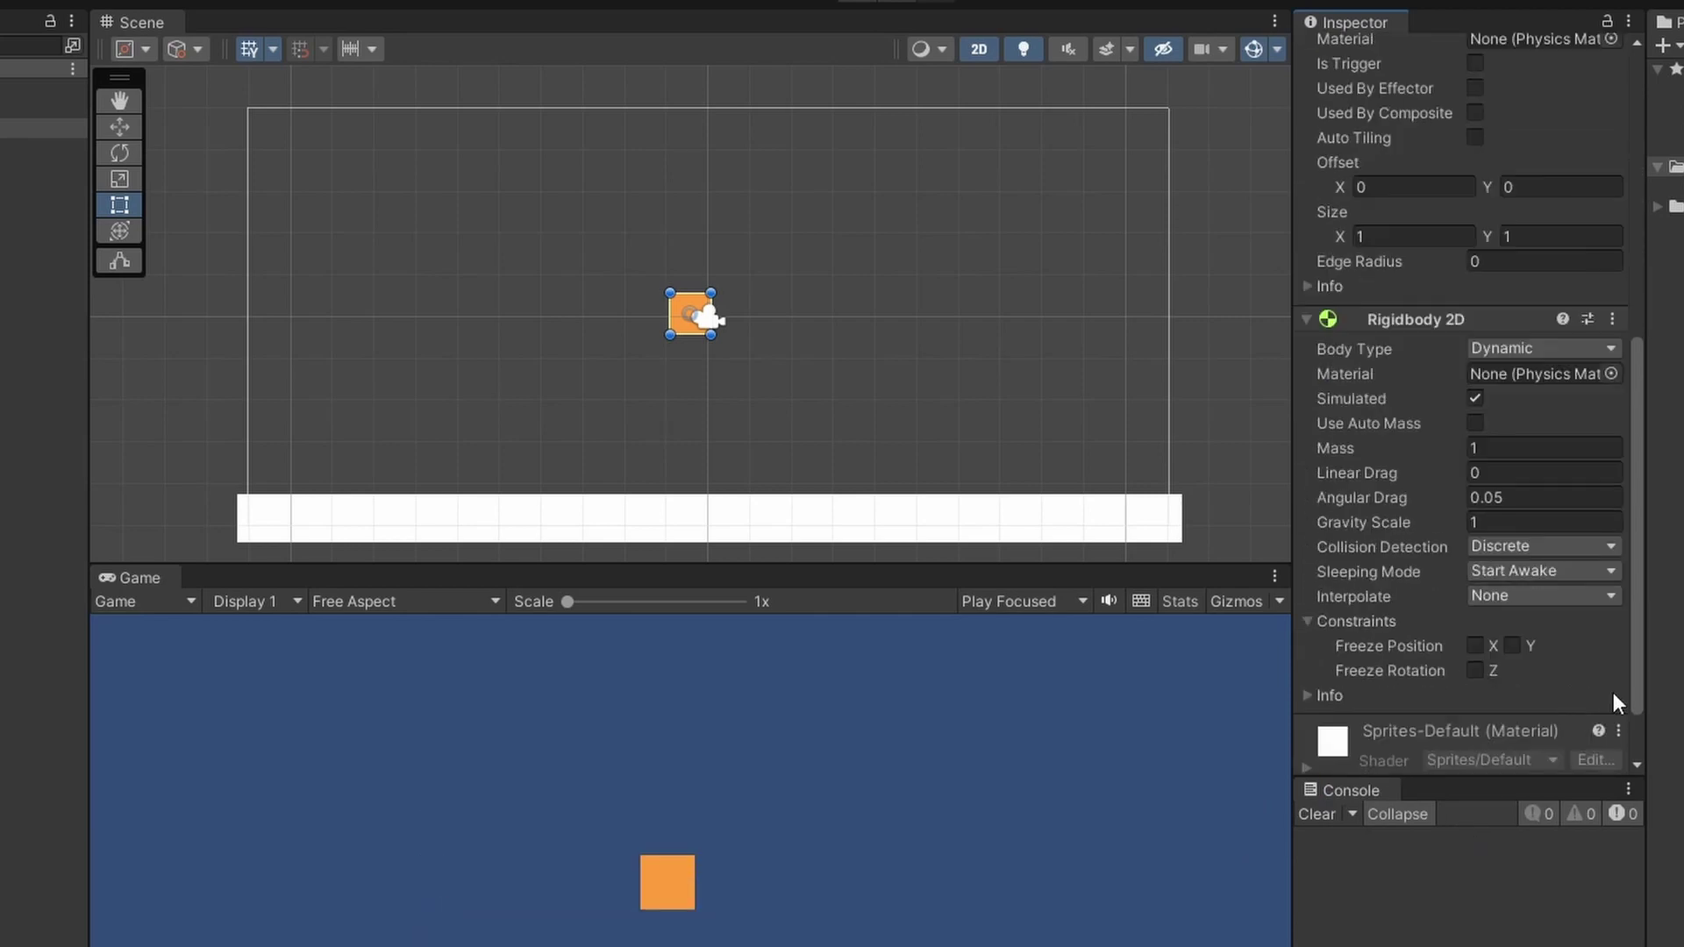
left_click(1310, 622)
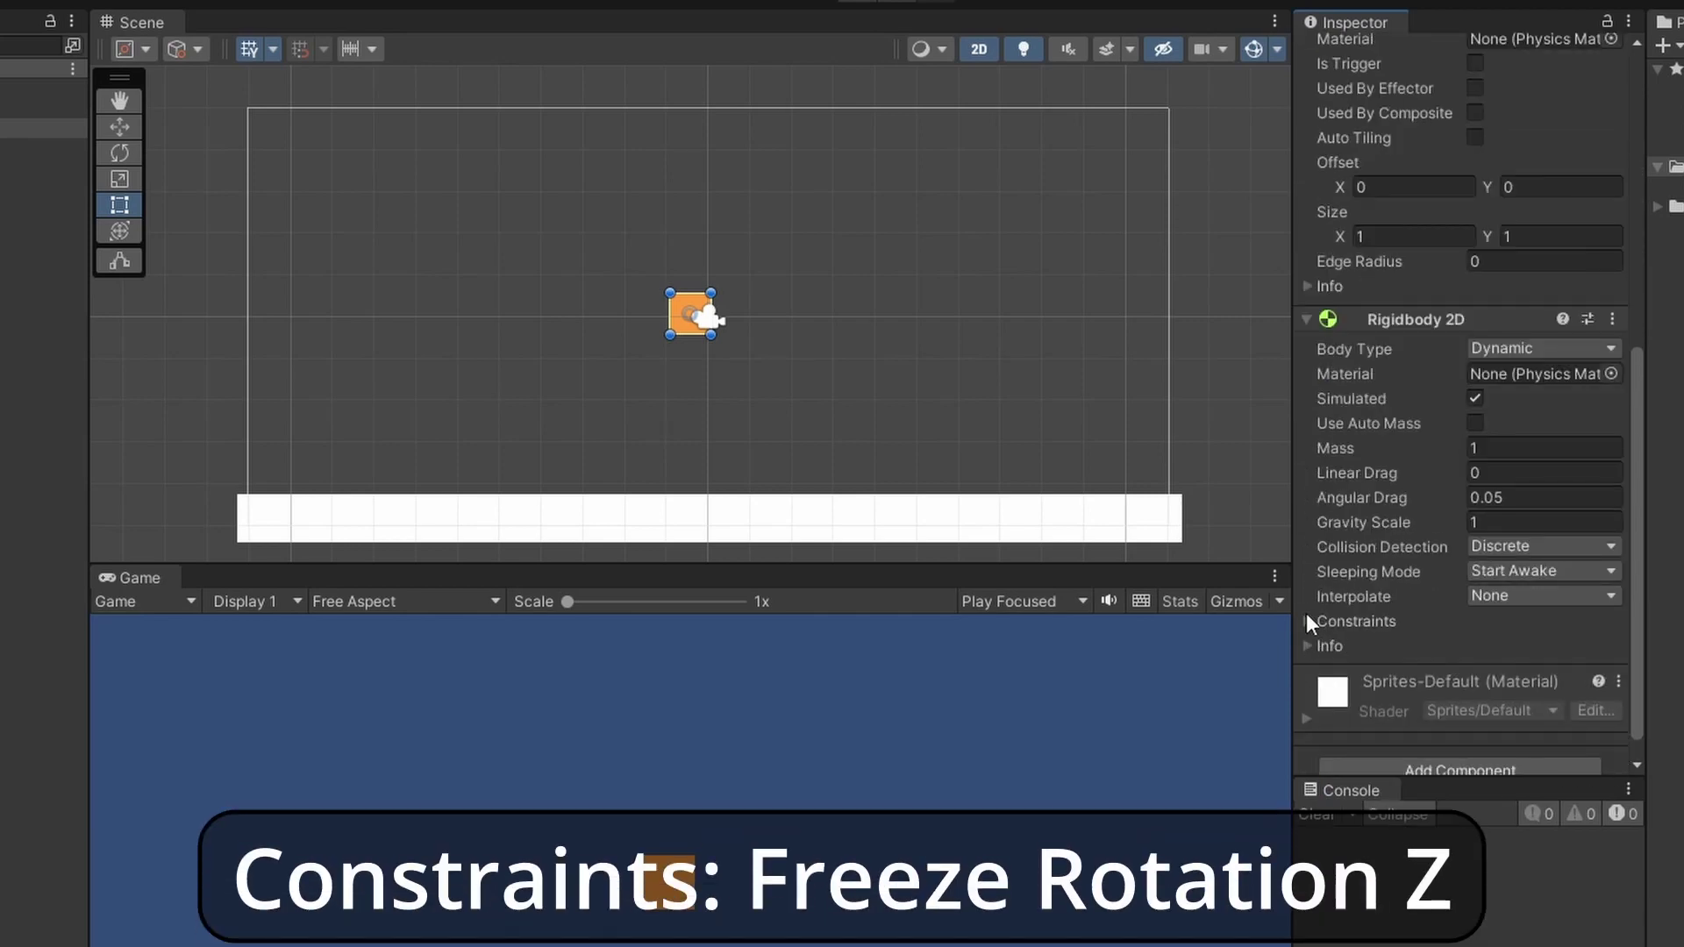
left_click(1308, 622)
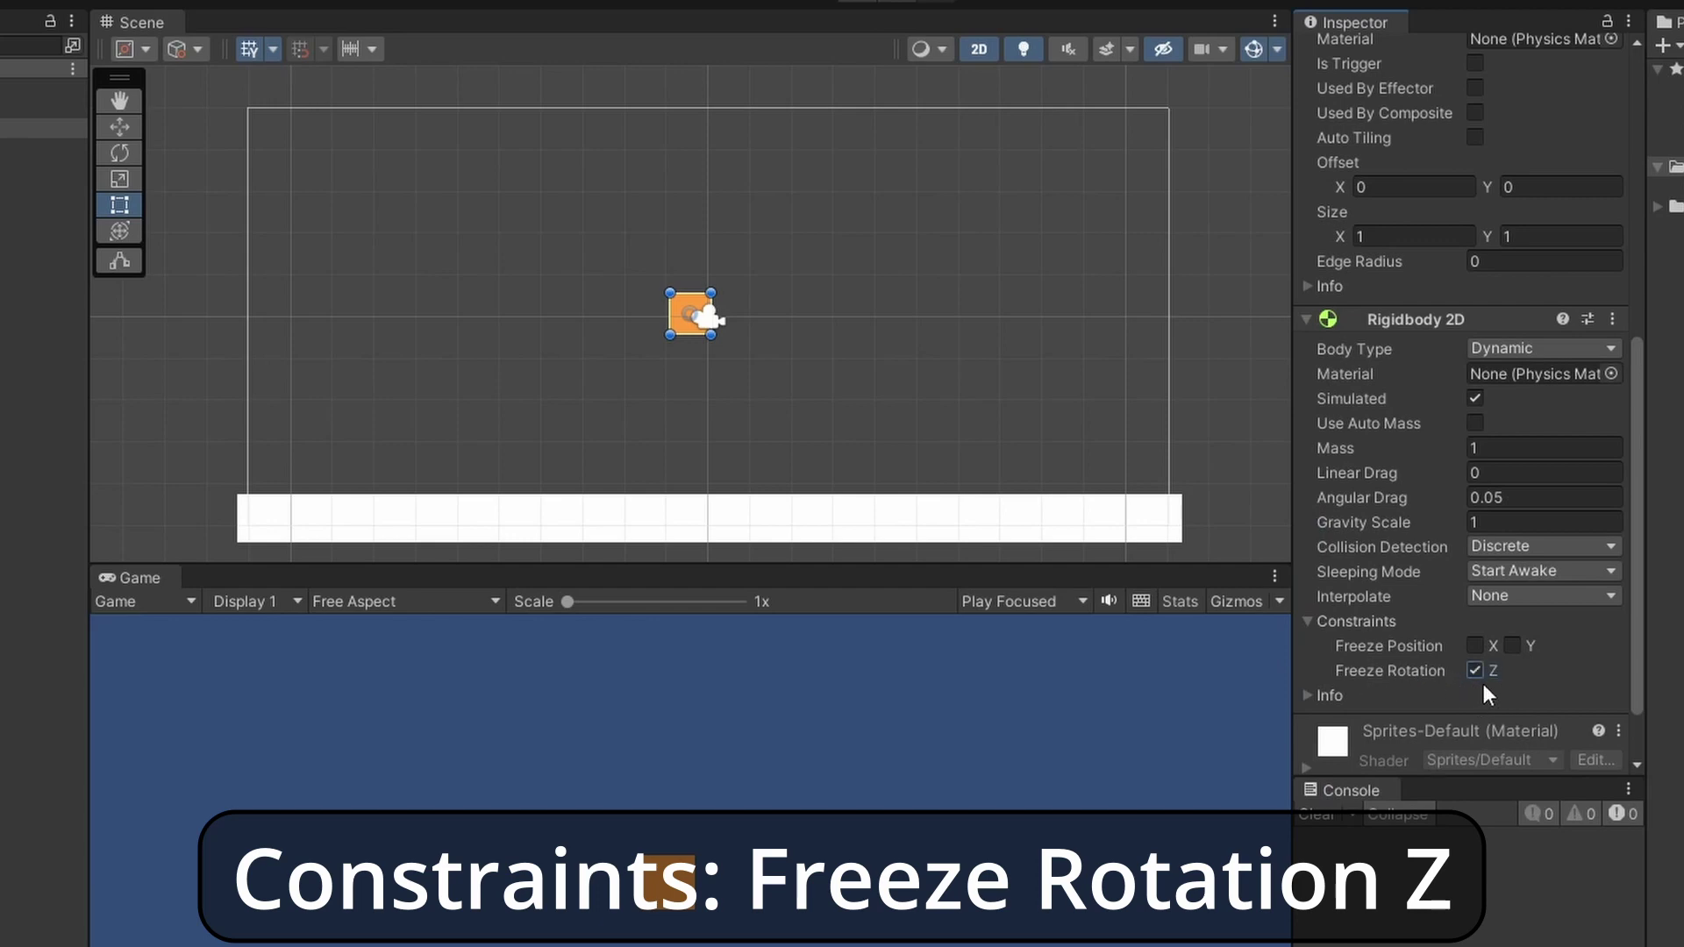
Add a new PlayerController script to the orange square and open it in the code editor
scroll(1538, 718, "down", 1)
left_click(1505, 749)
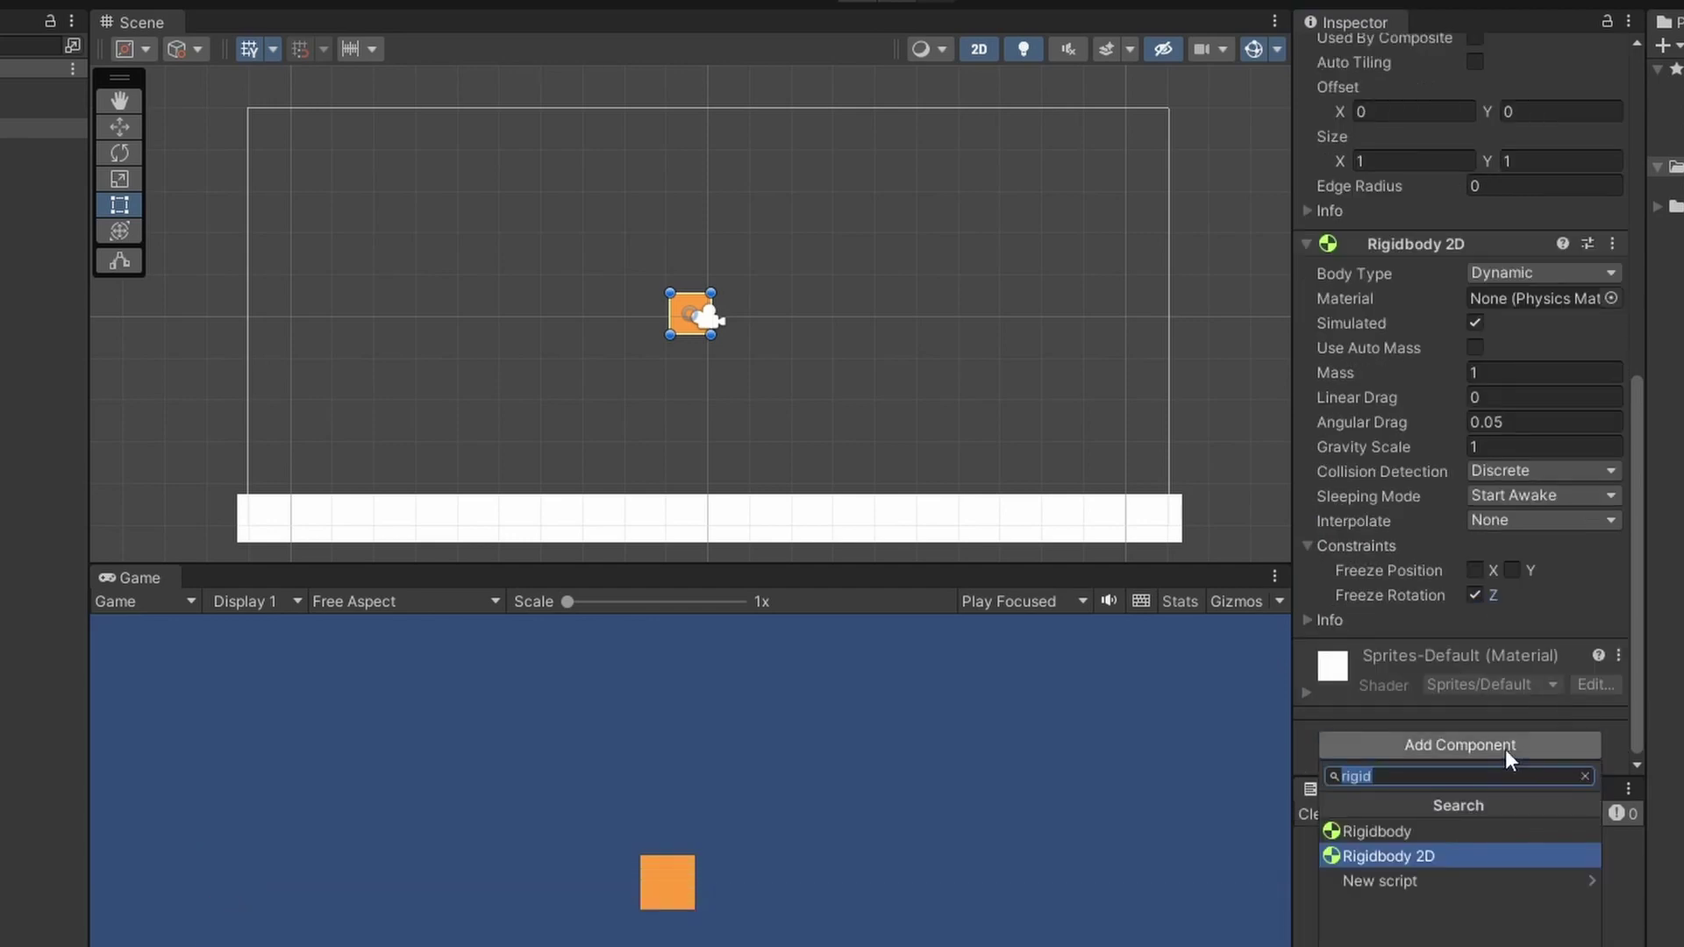
type("scrip")
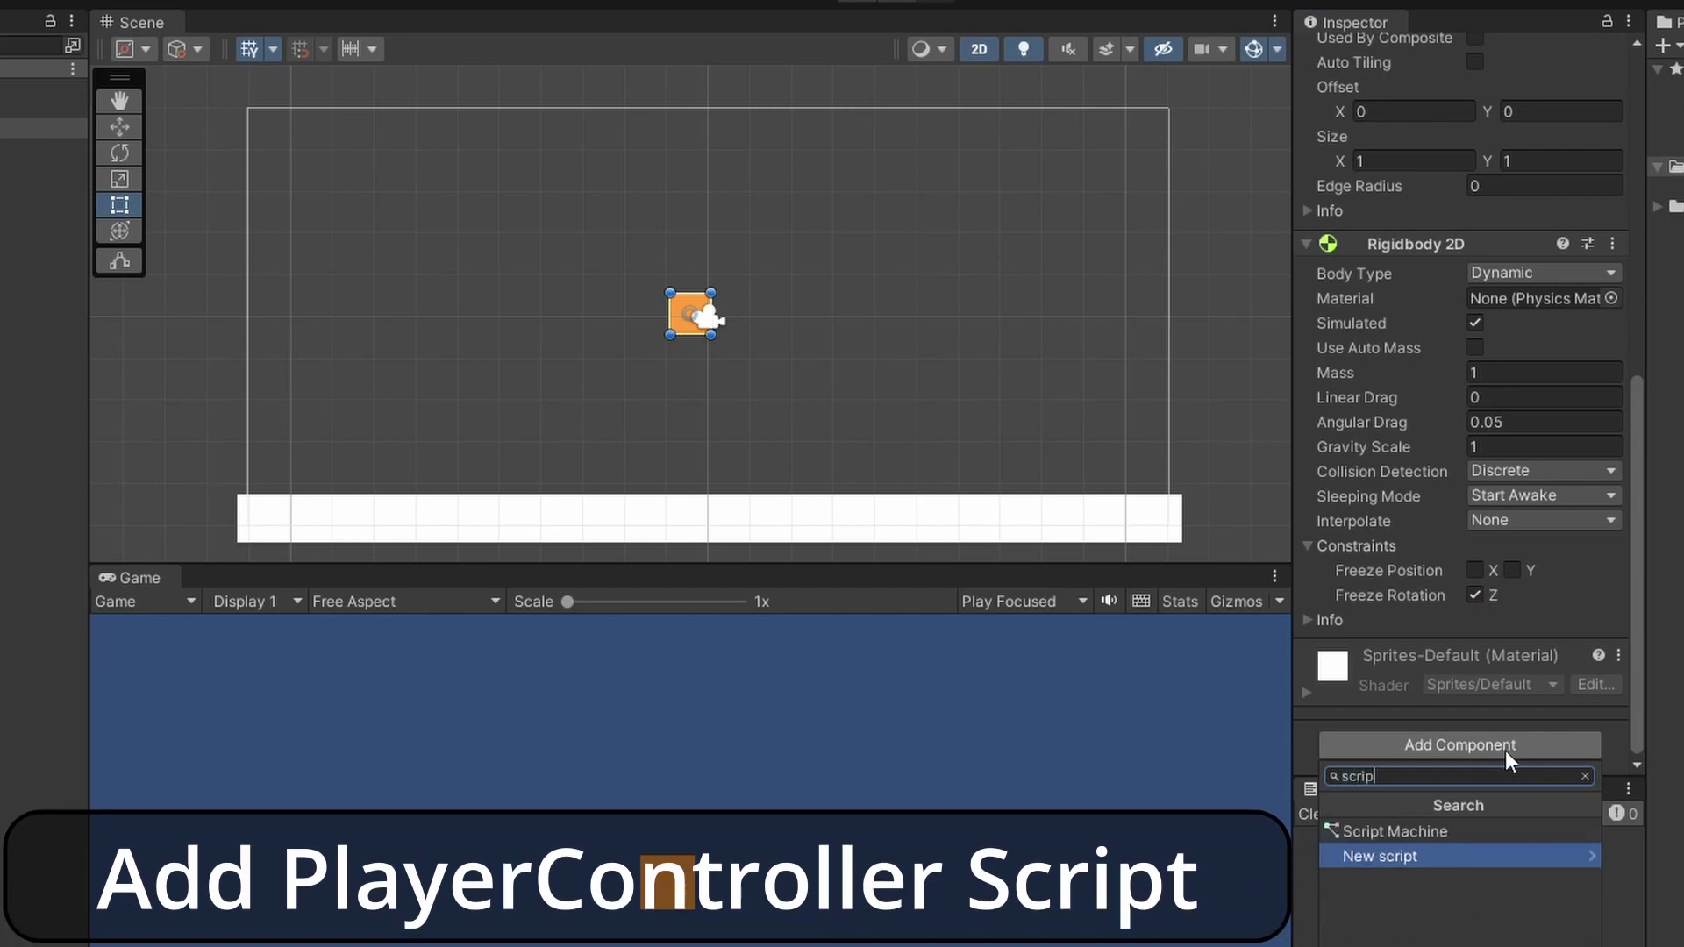
left_click(1422, 855)
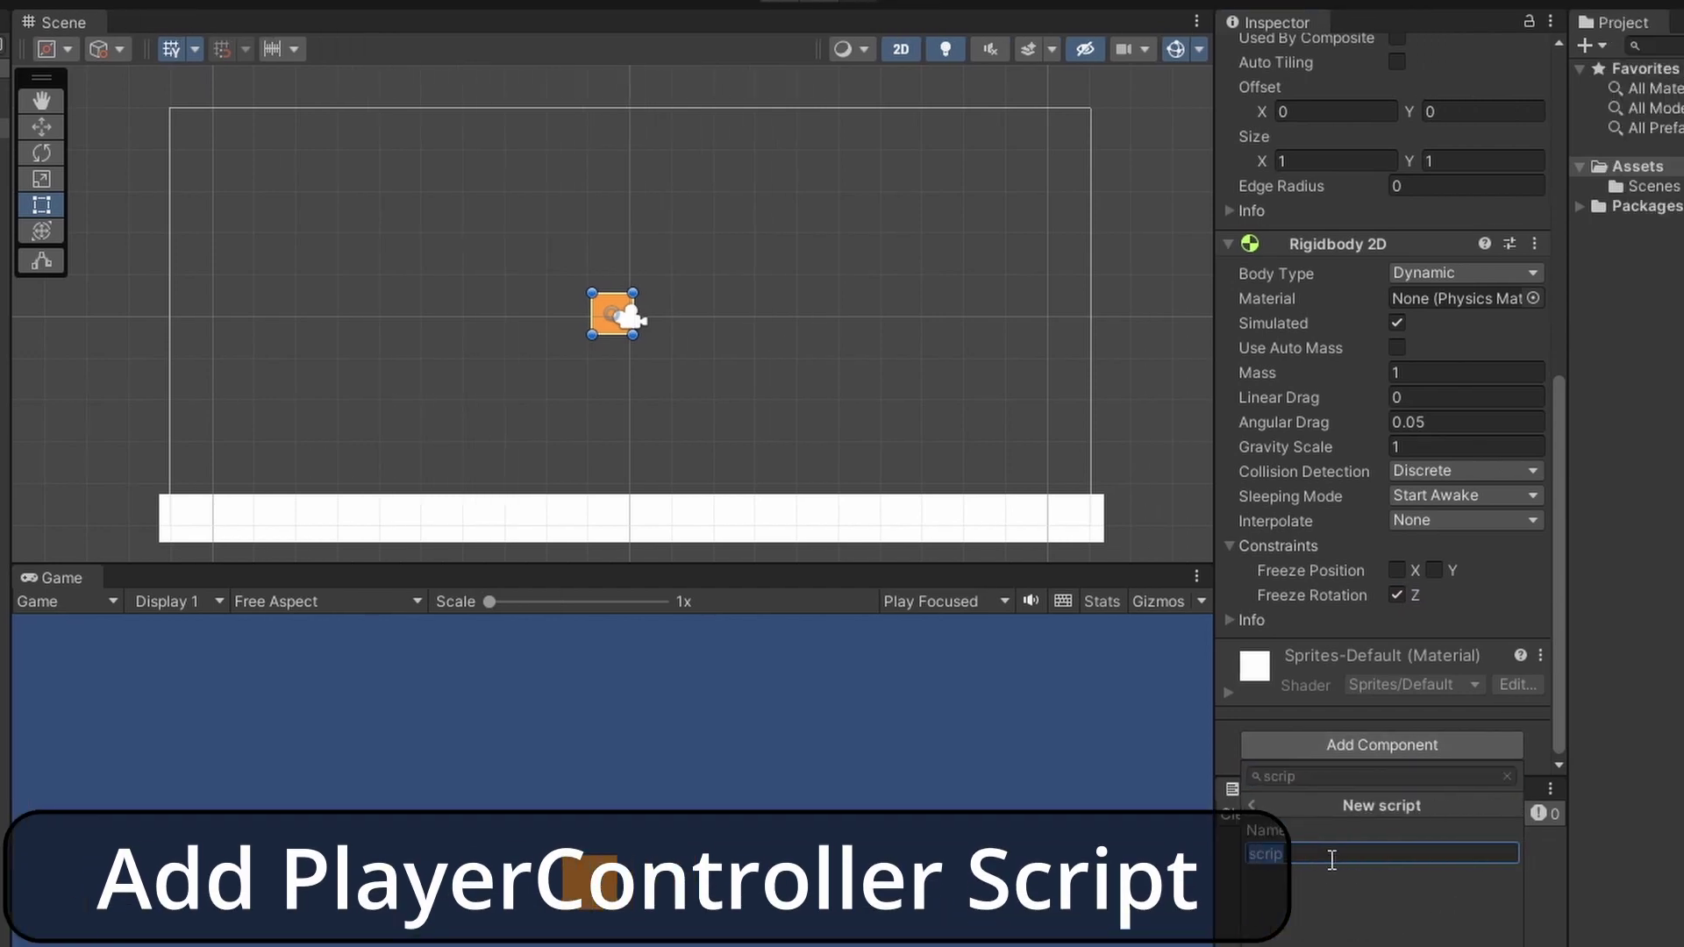
type("PlayerController")
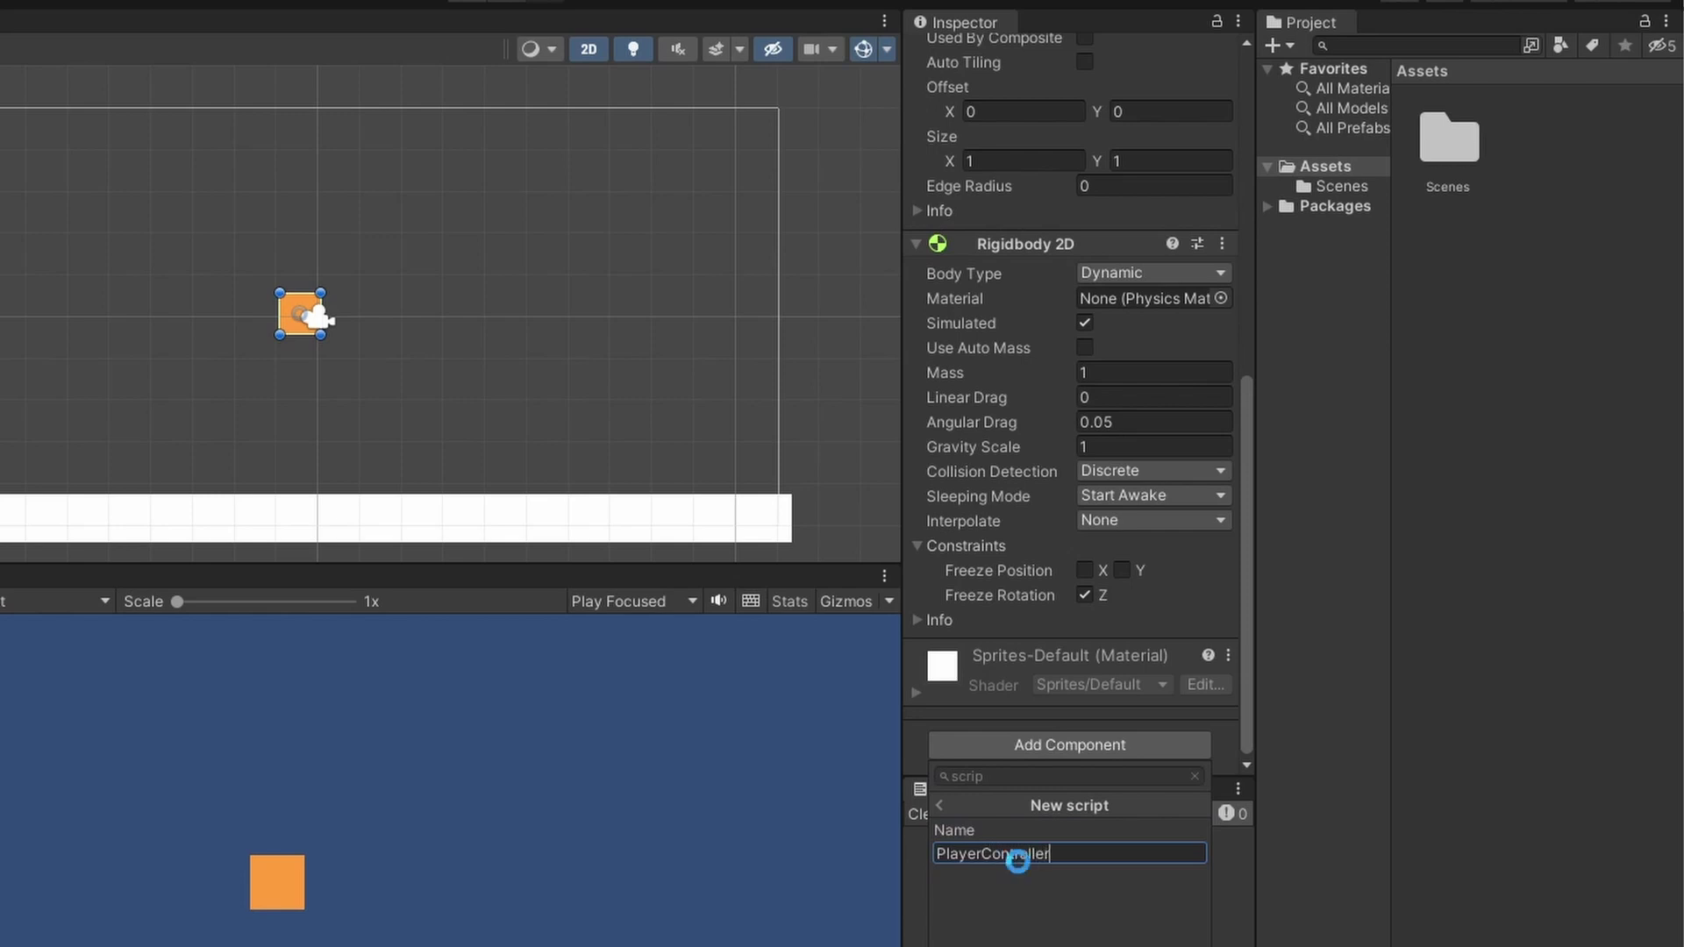
key("Return")
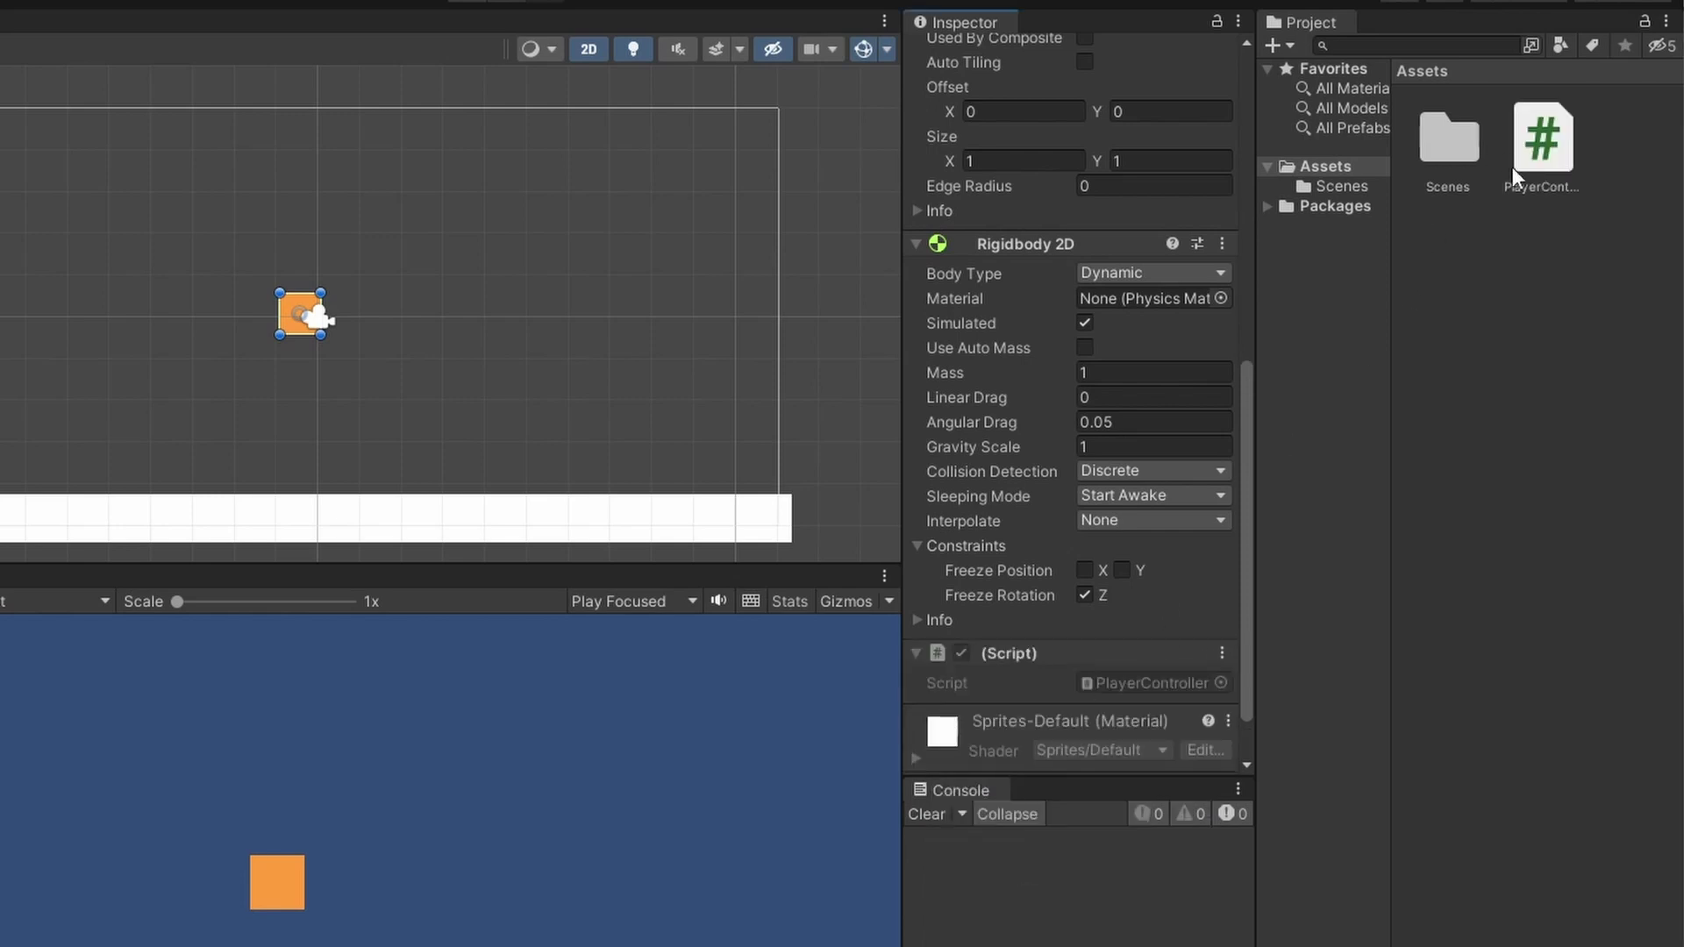
double_click(1537, 189)
left_click(293, 194)
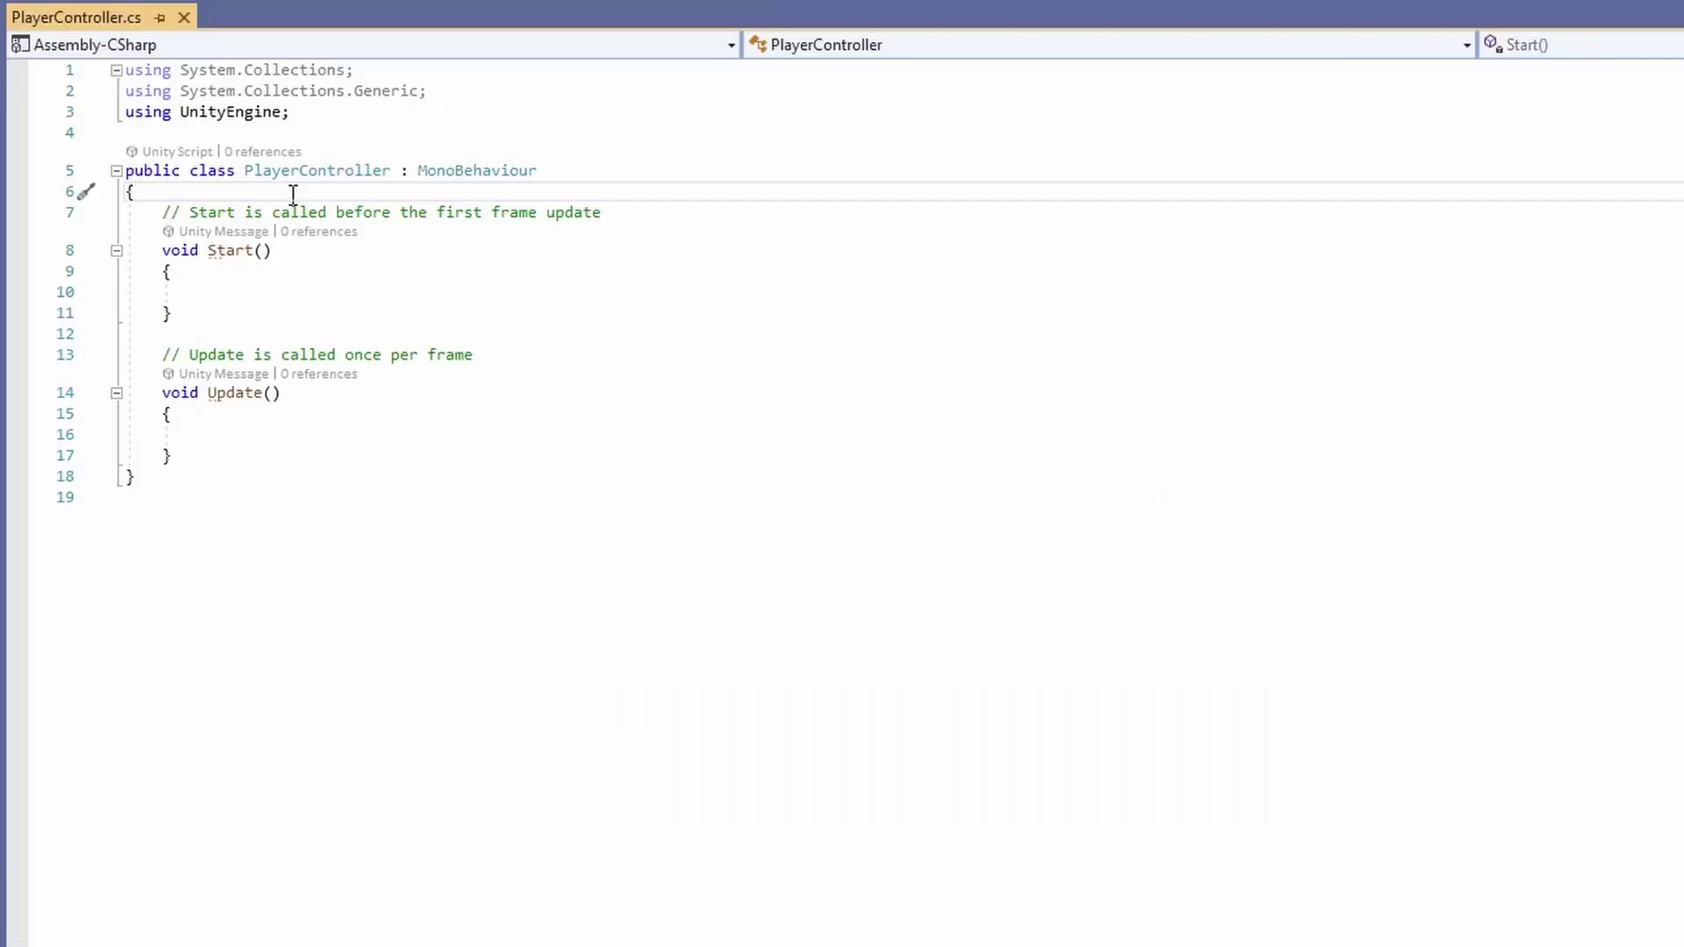
key("Return")
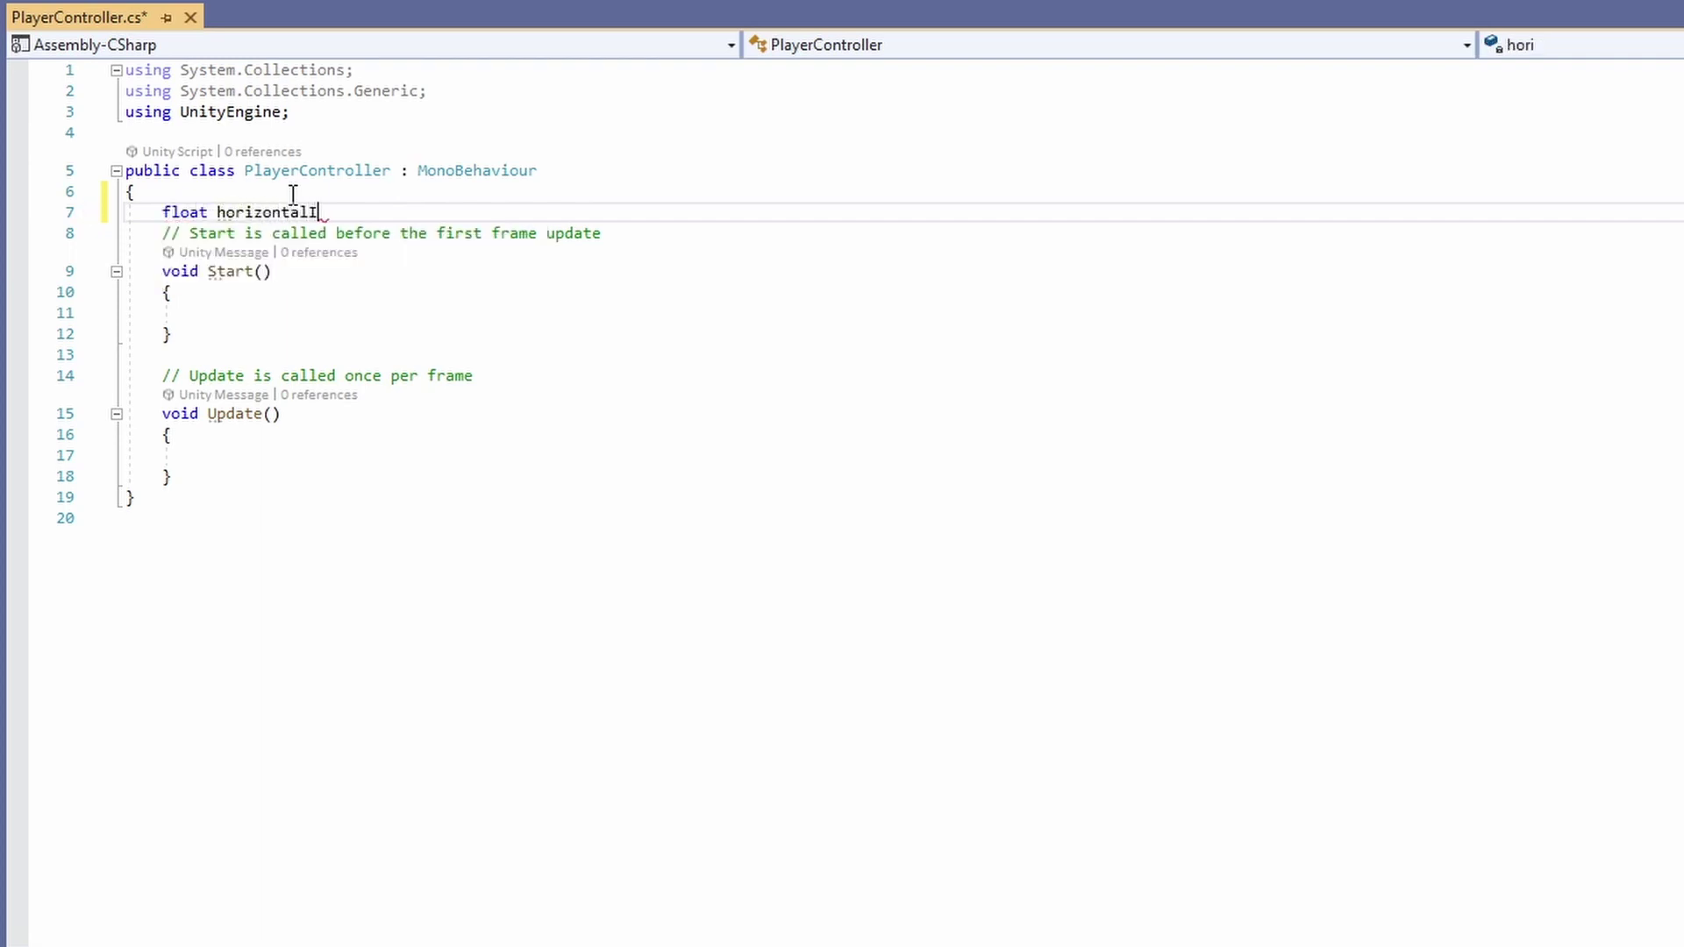
Declare fields float horizontalInput, float moveSpeed = 10f, and Rigidbody2D rb
type("float horizontalInput;")
key("Return")
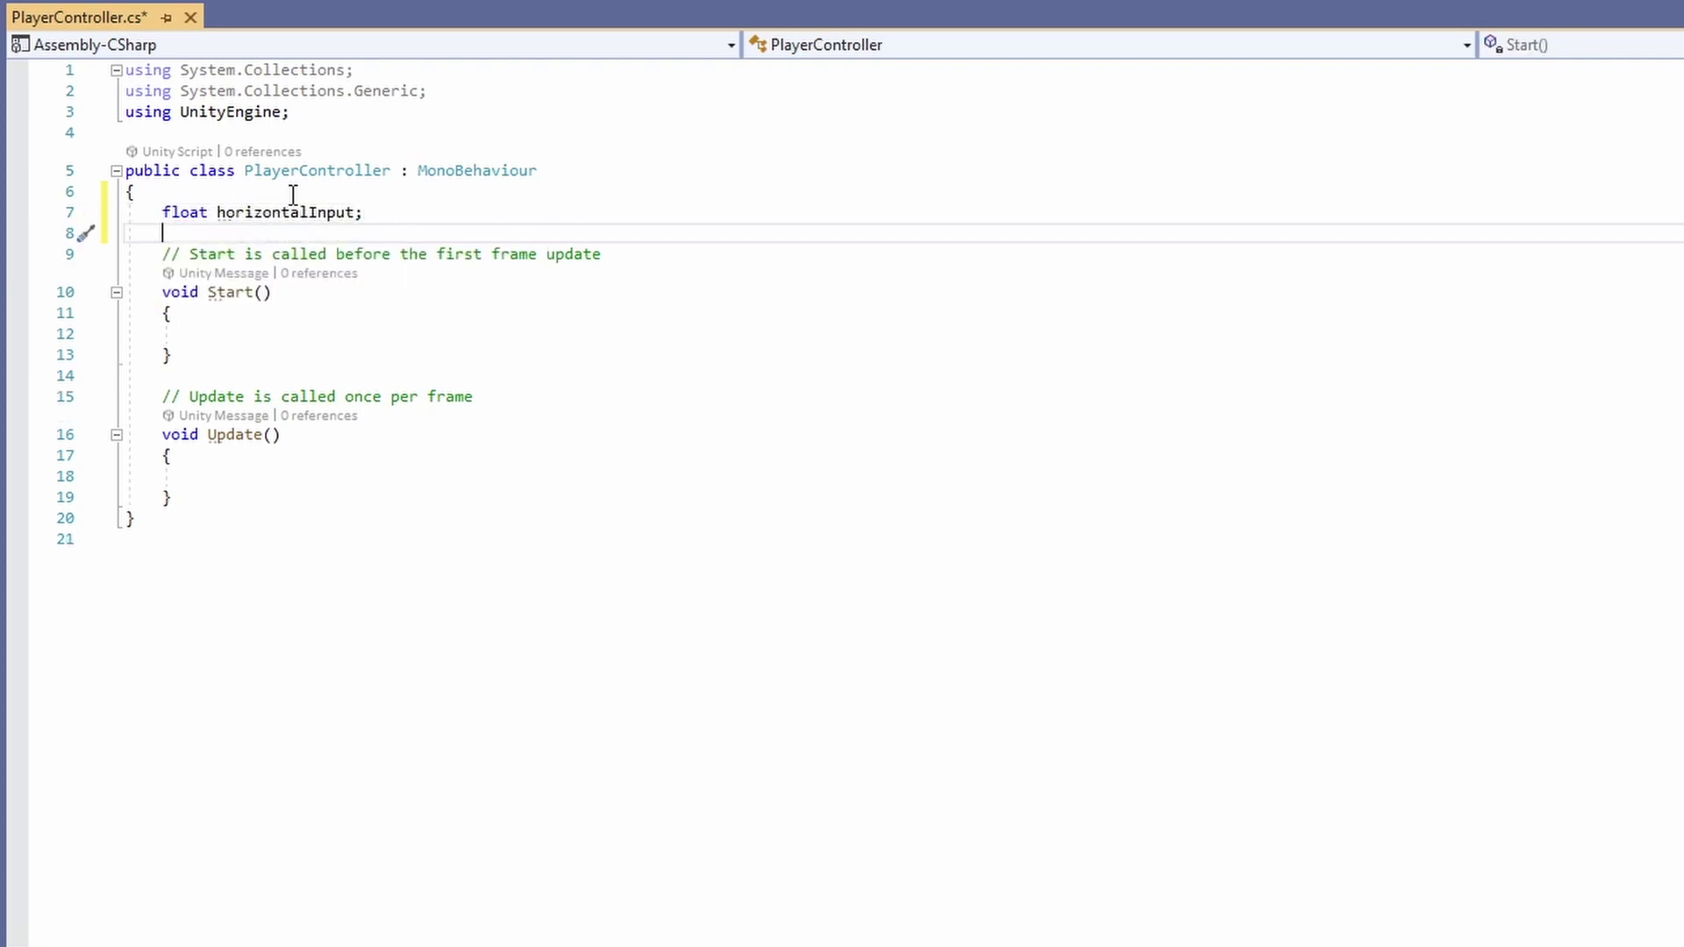
type("float moveSpeed =")
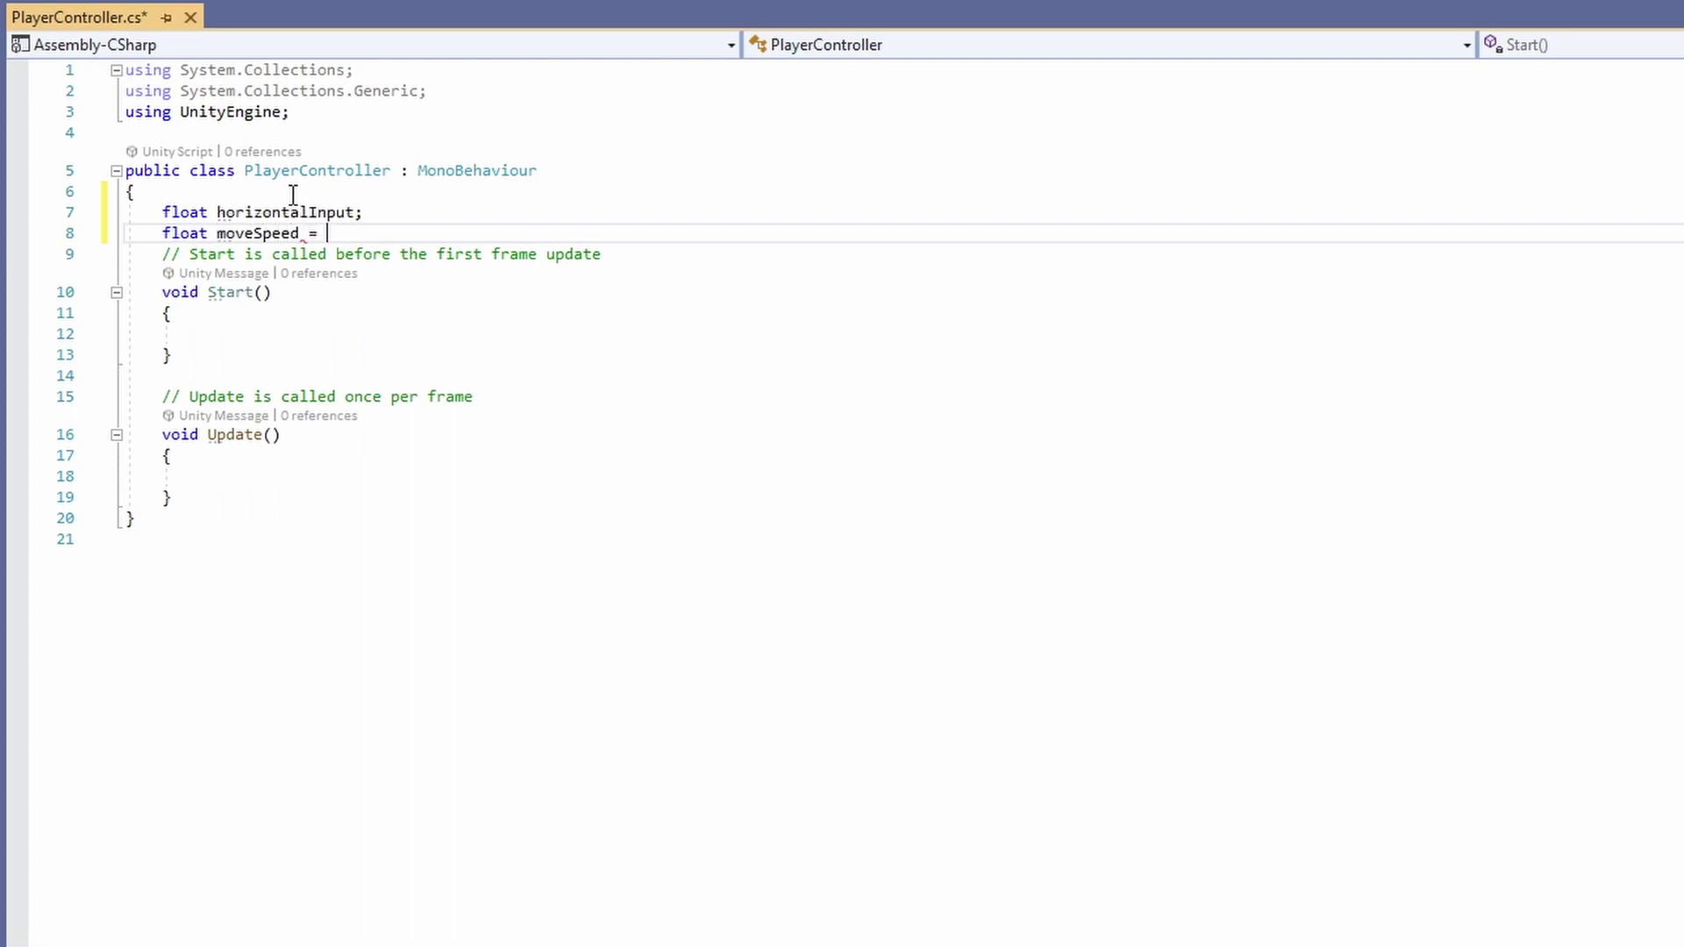
key("Return")
key("Return")
type("R")
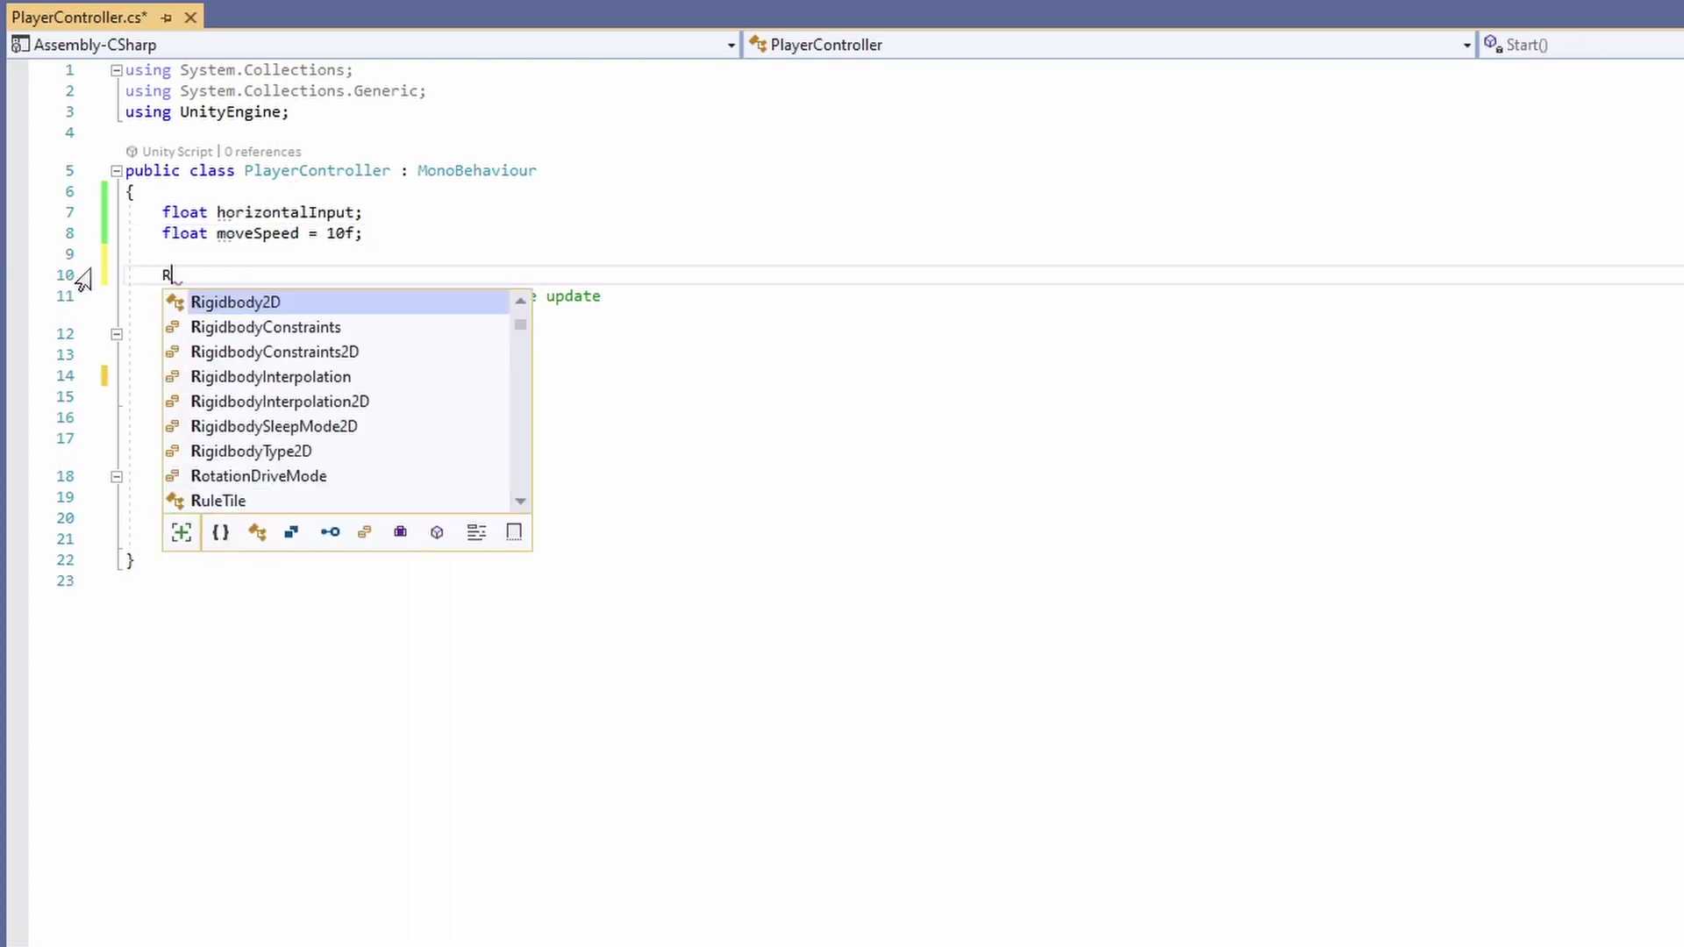
type("igidbody2D rb;")
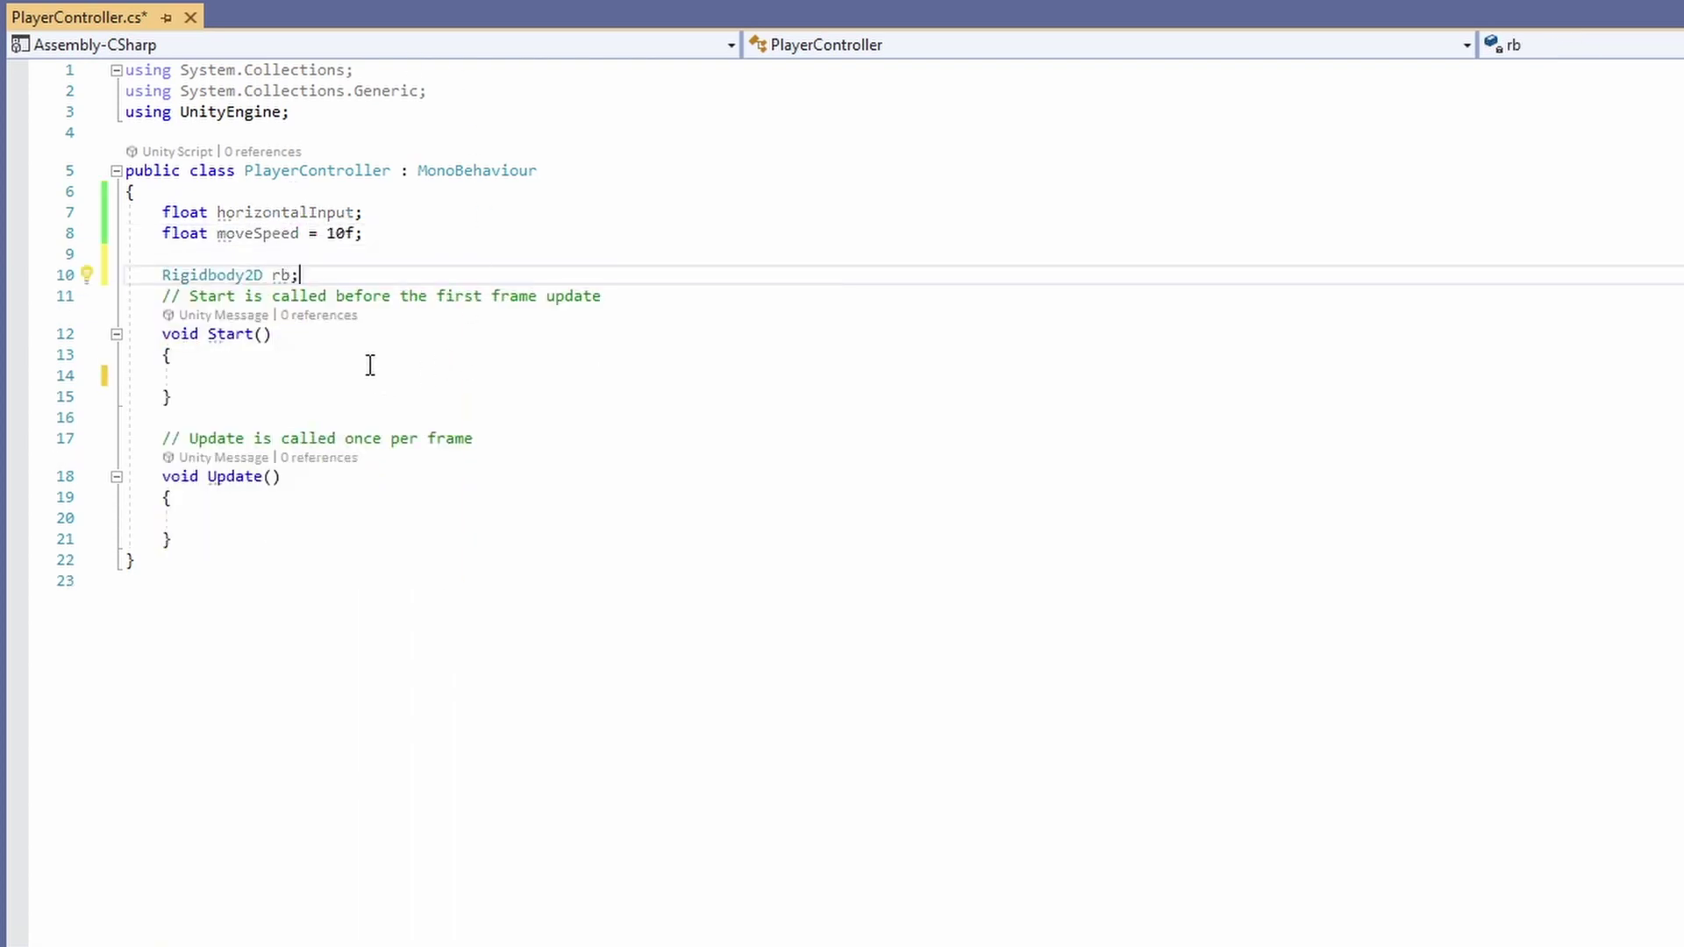
Assign rb = GetComponent<Rigidbody2D>() in Start and read Input.GetAxis("Horizontal") in Update
left_click(288, 377)
type("rb = GetComponent")
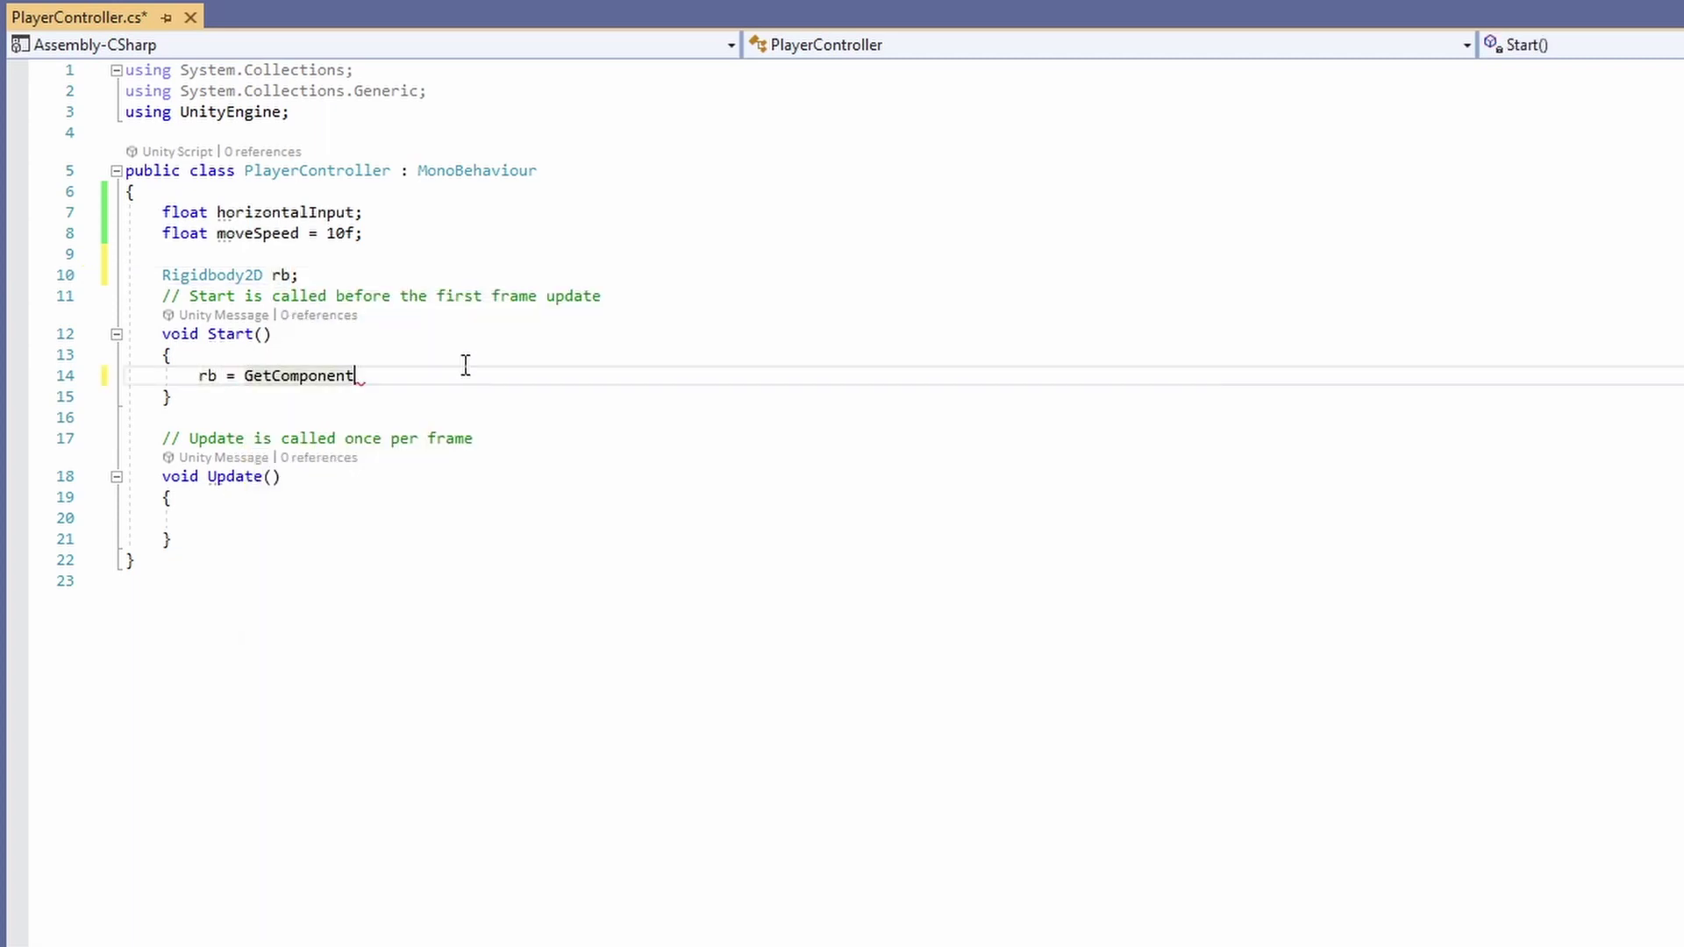
type("<Rigidbody2D>();")
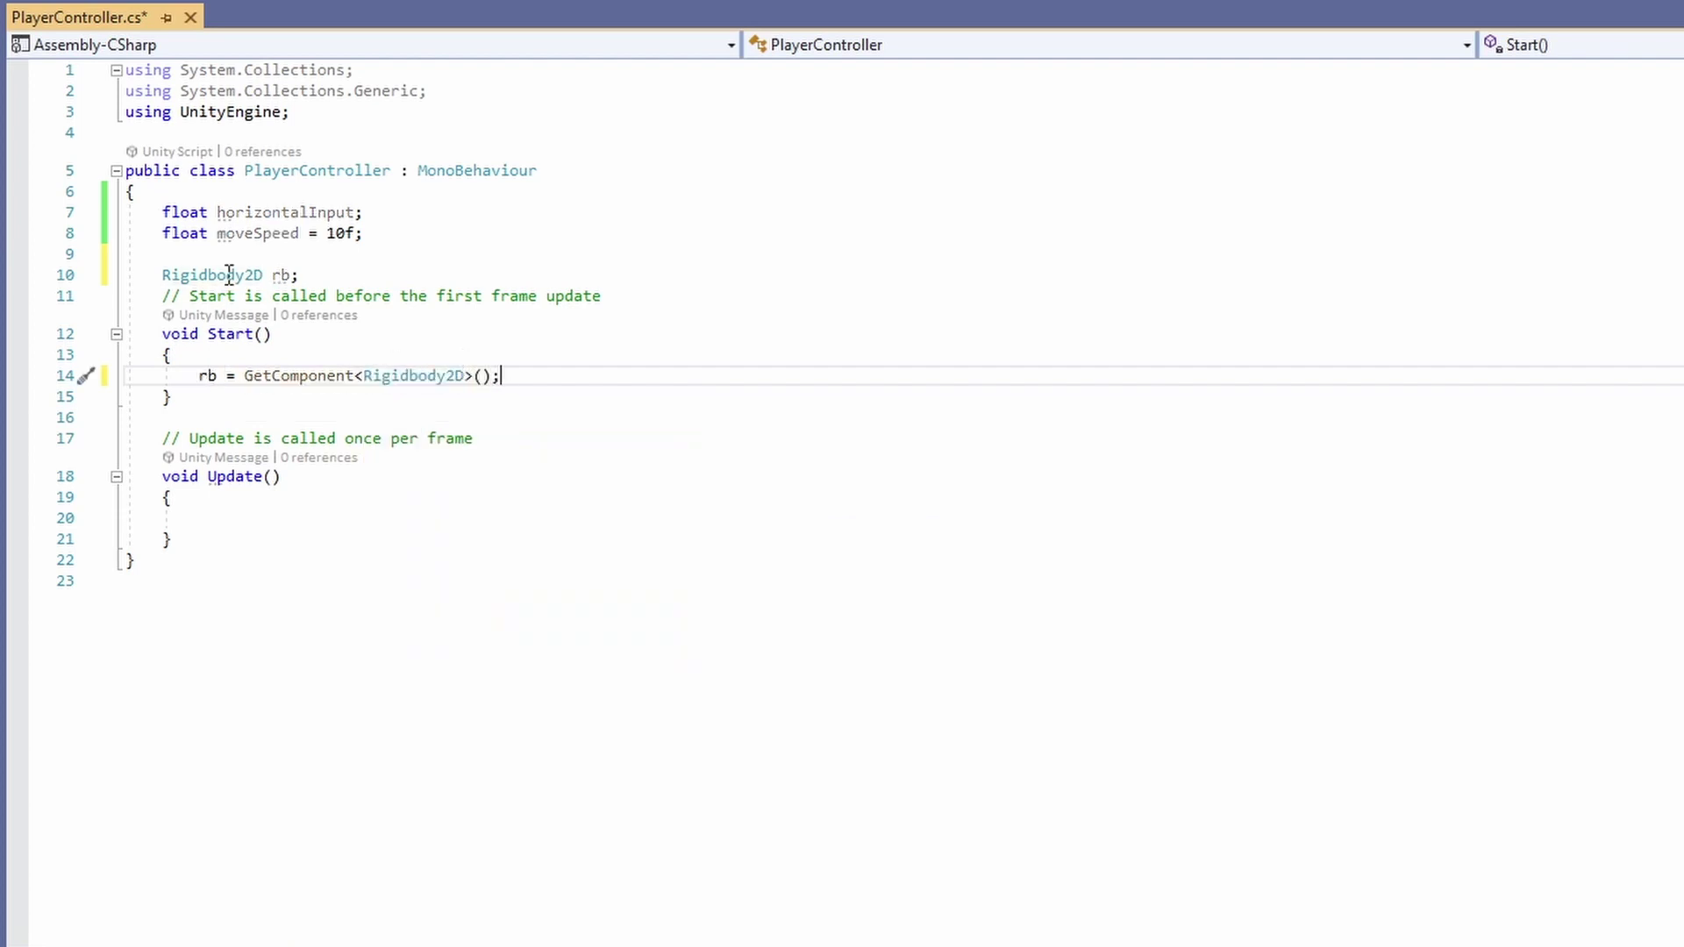
left_click(666, 515)
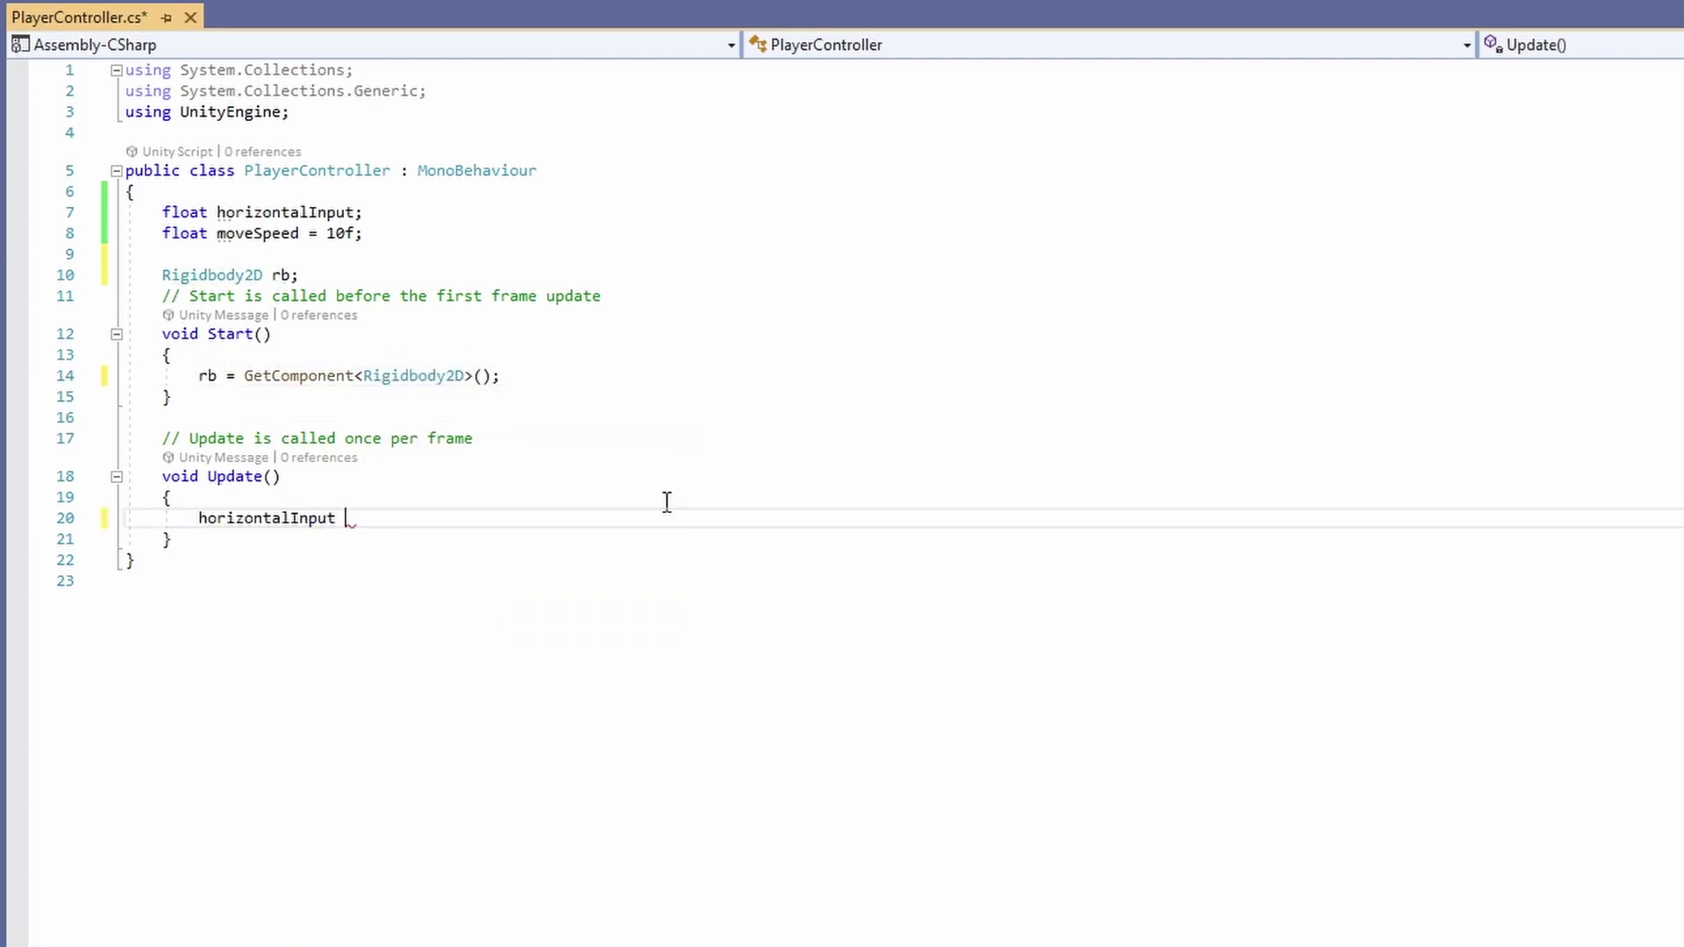
type("Input.")
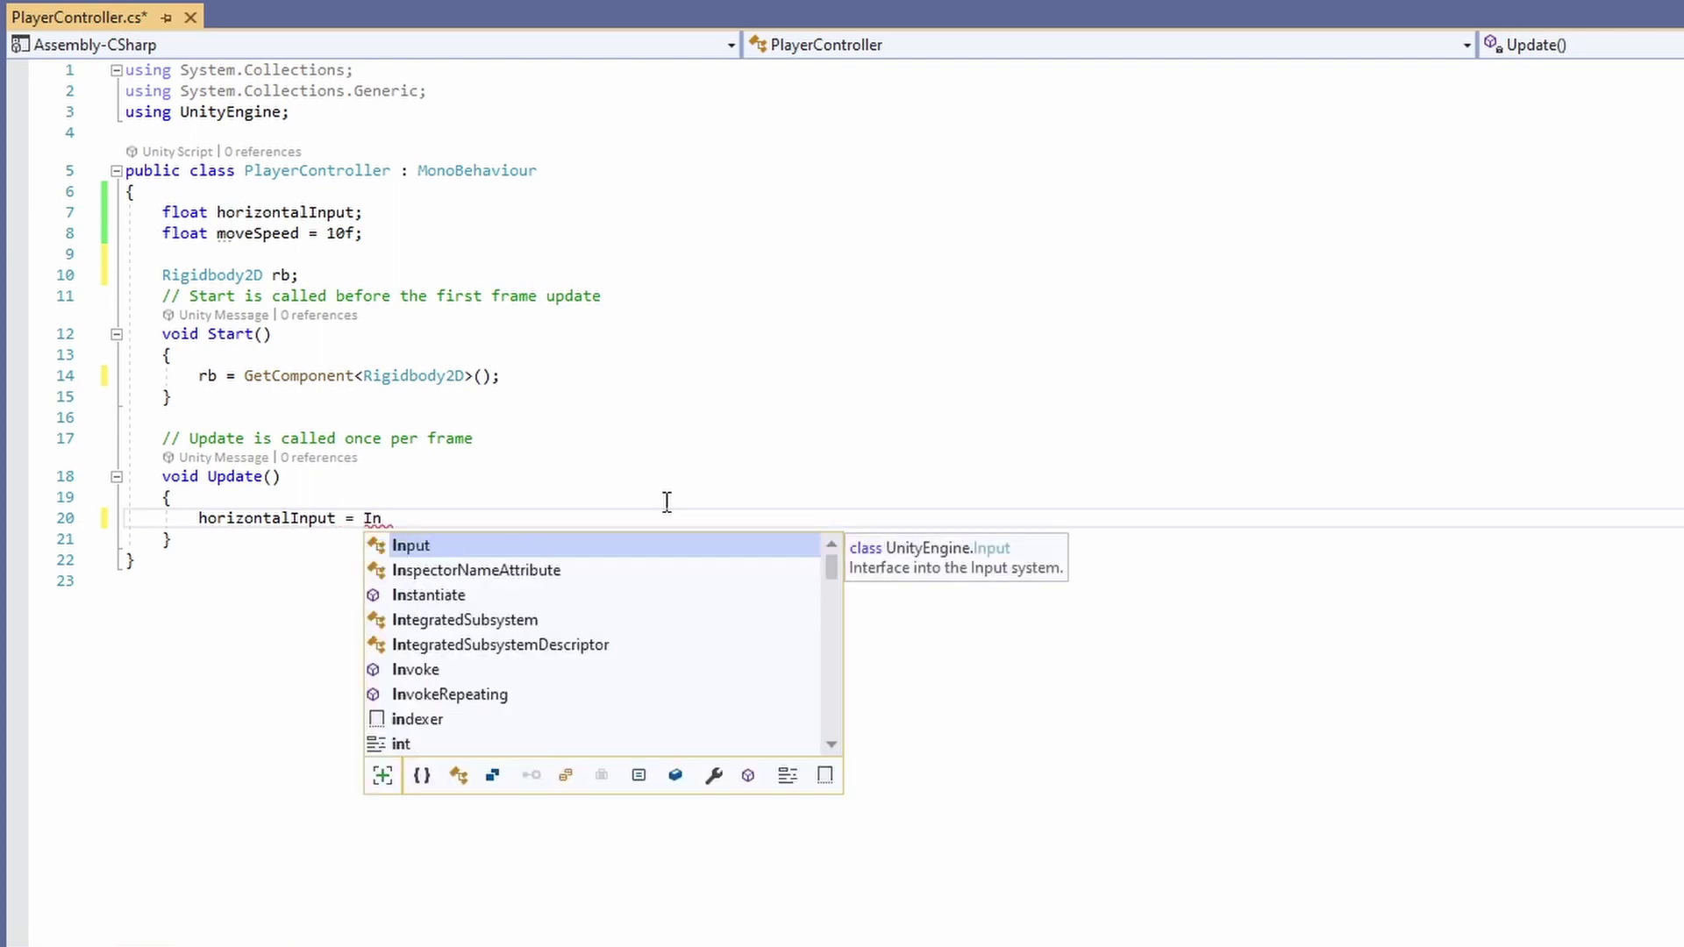
key("Tab")
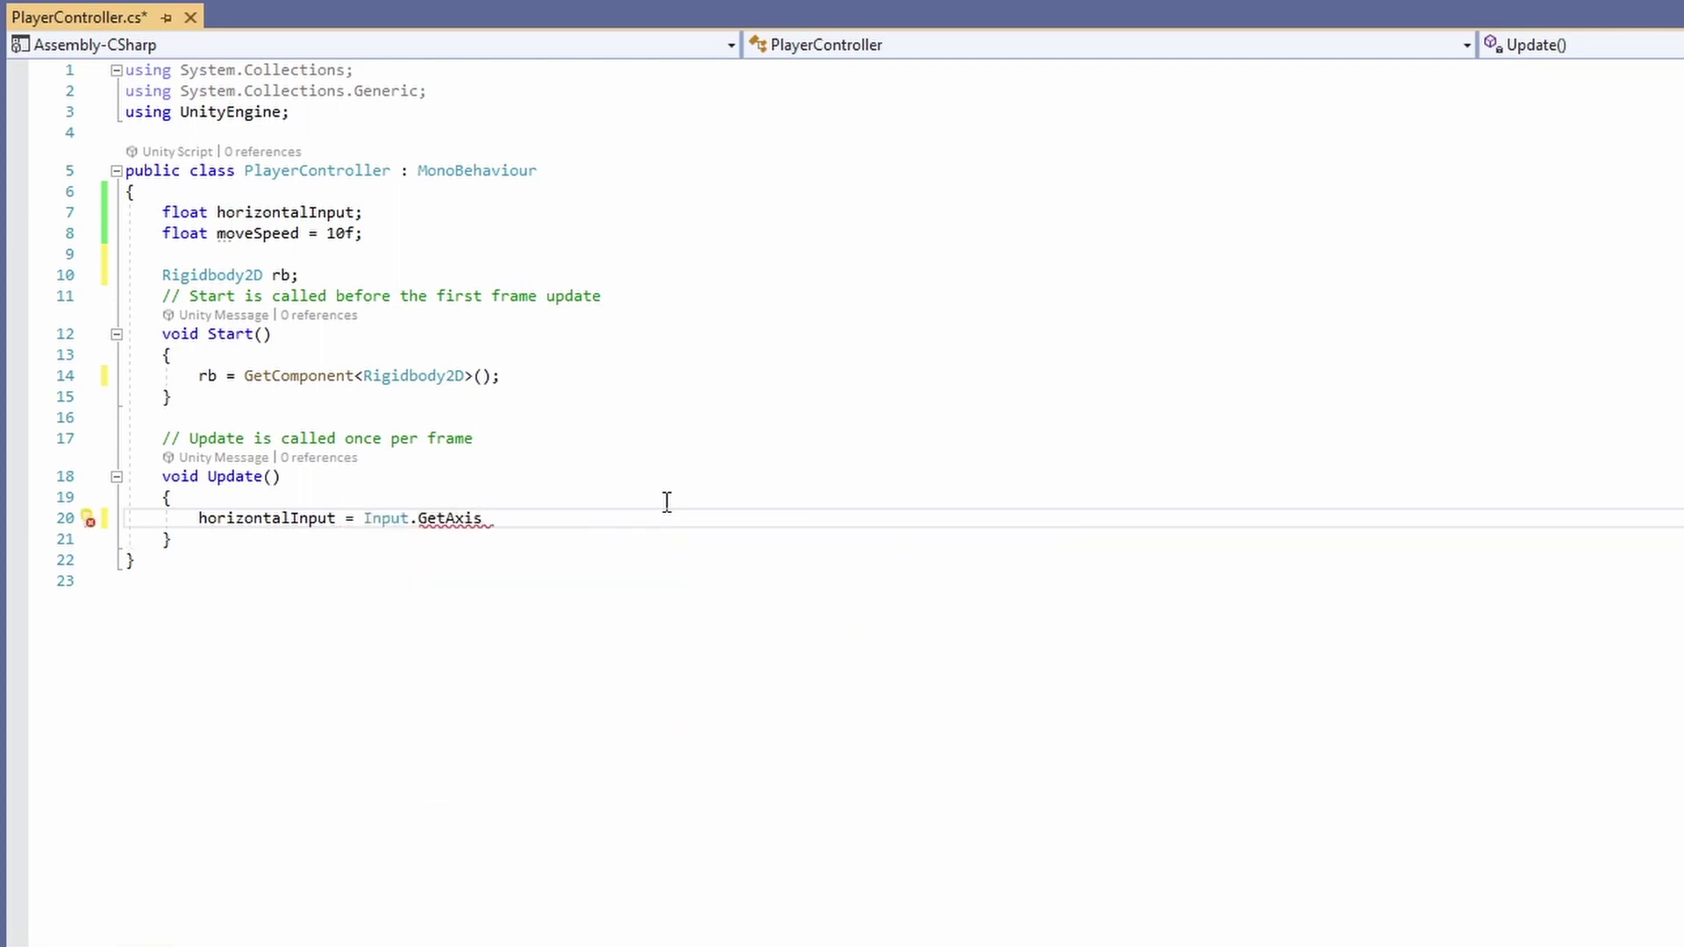
type("(\"")
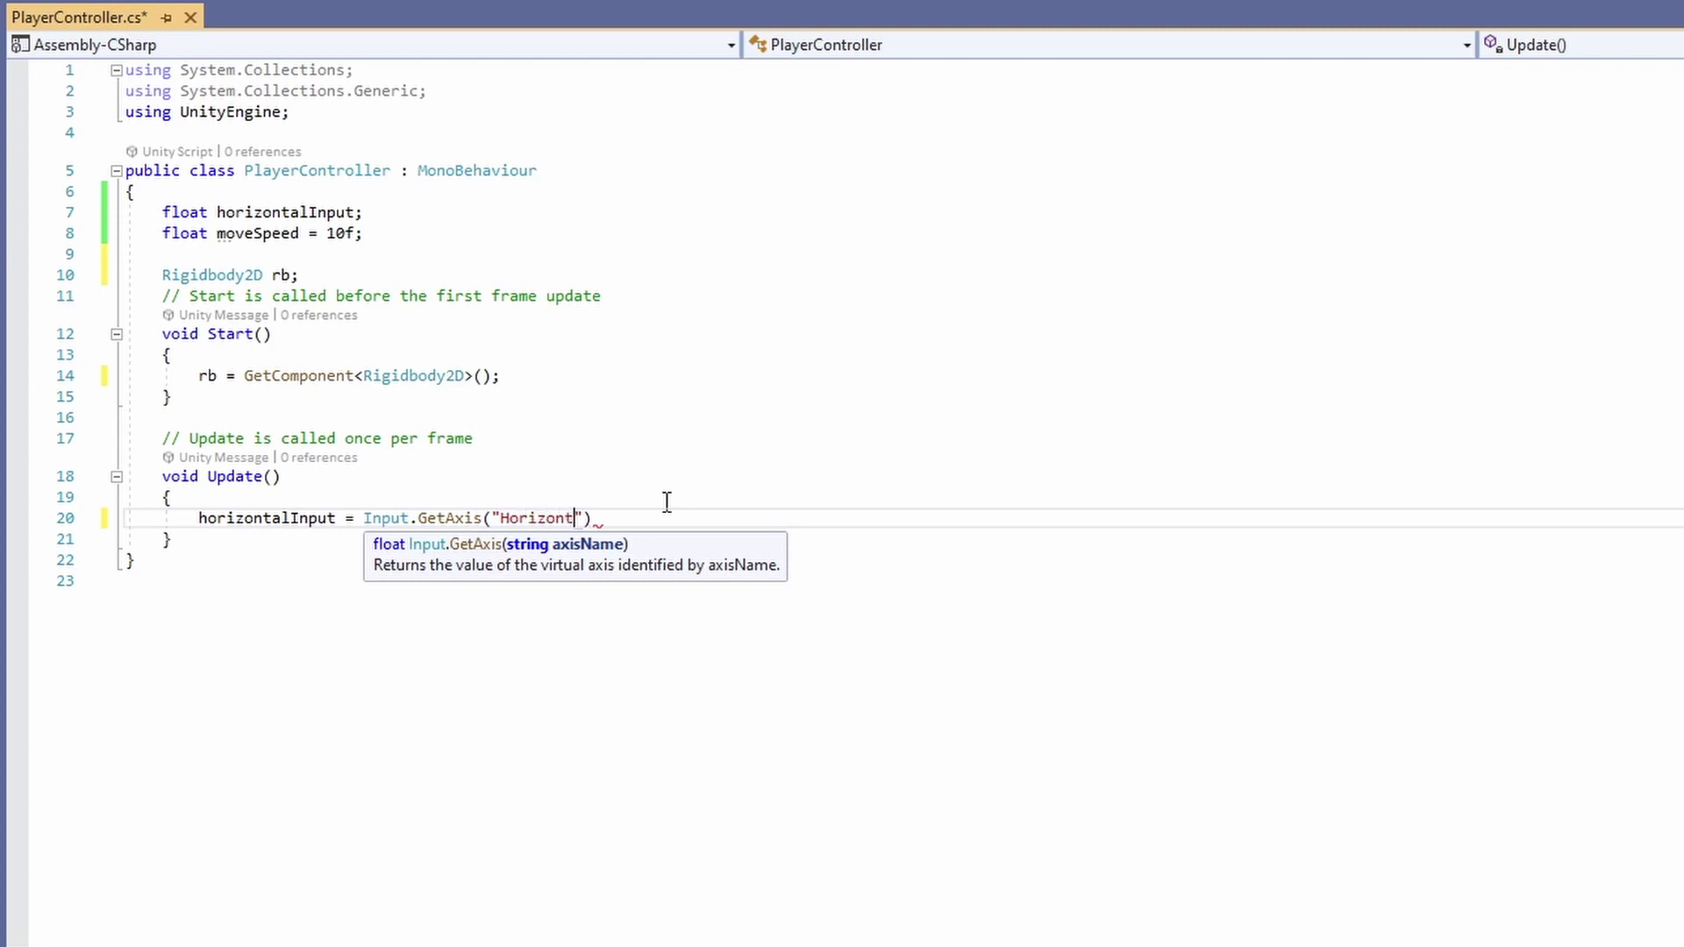
type("Horizontal\")")
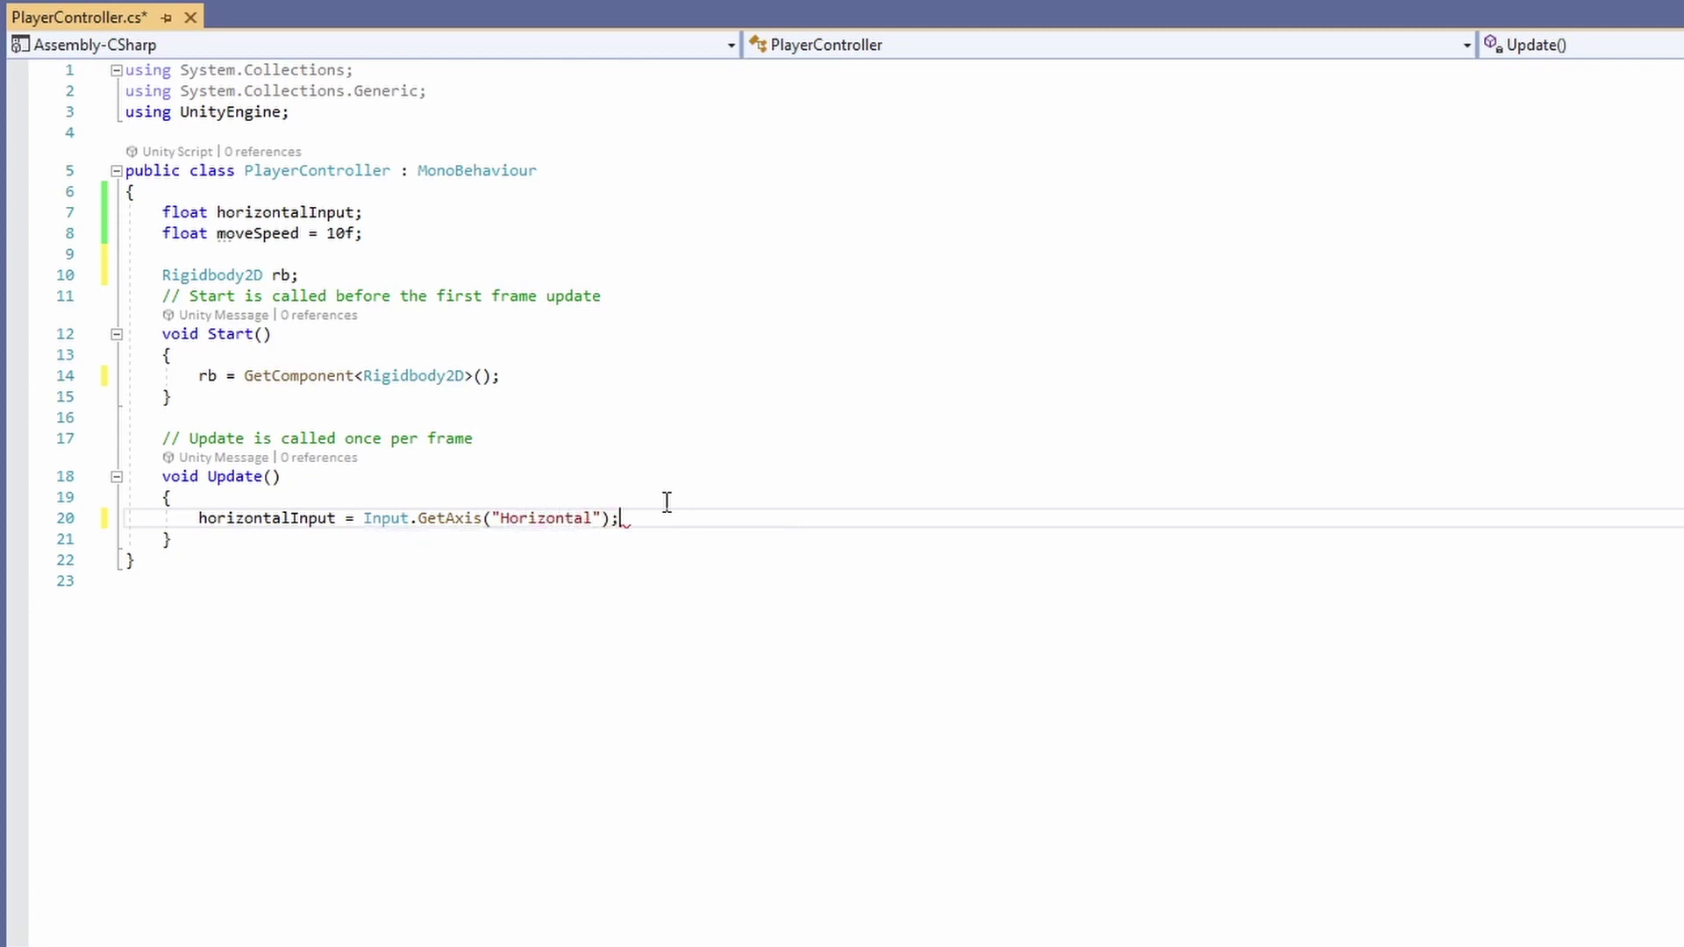
Check the Input Manager's Horizontal axis buttons: left/right arrows and alternates a/d
key("alt+Tab")
left_click(48, 14)
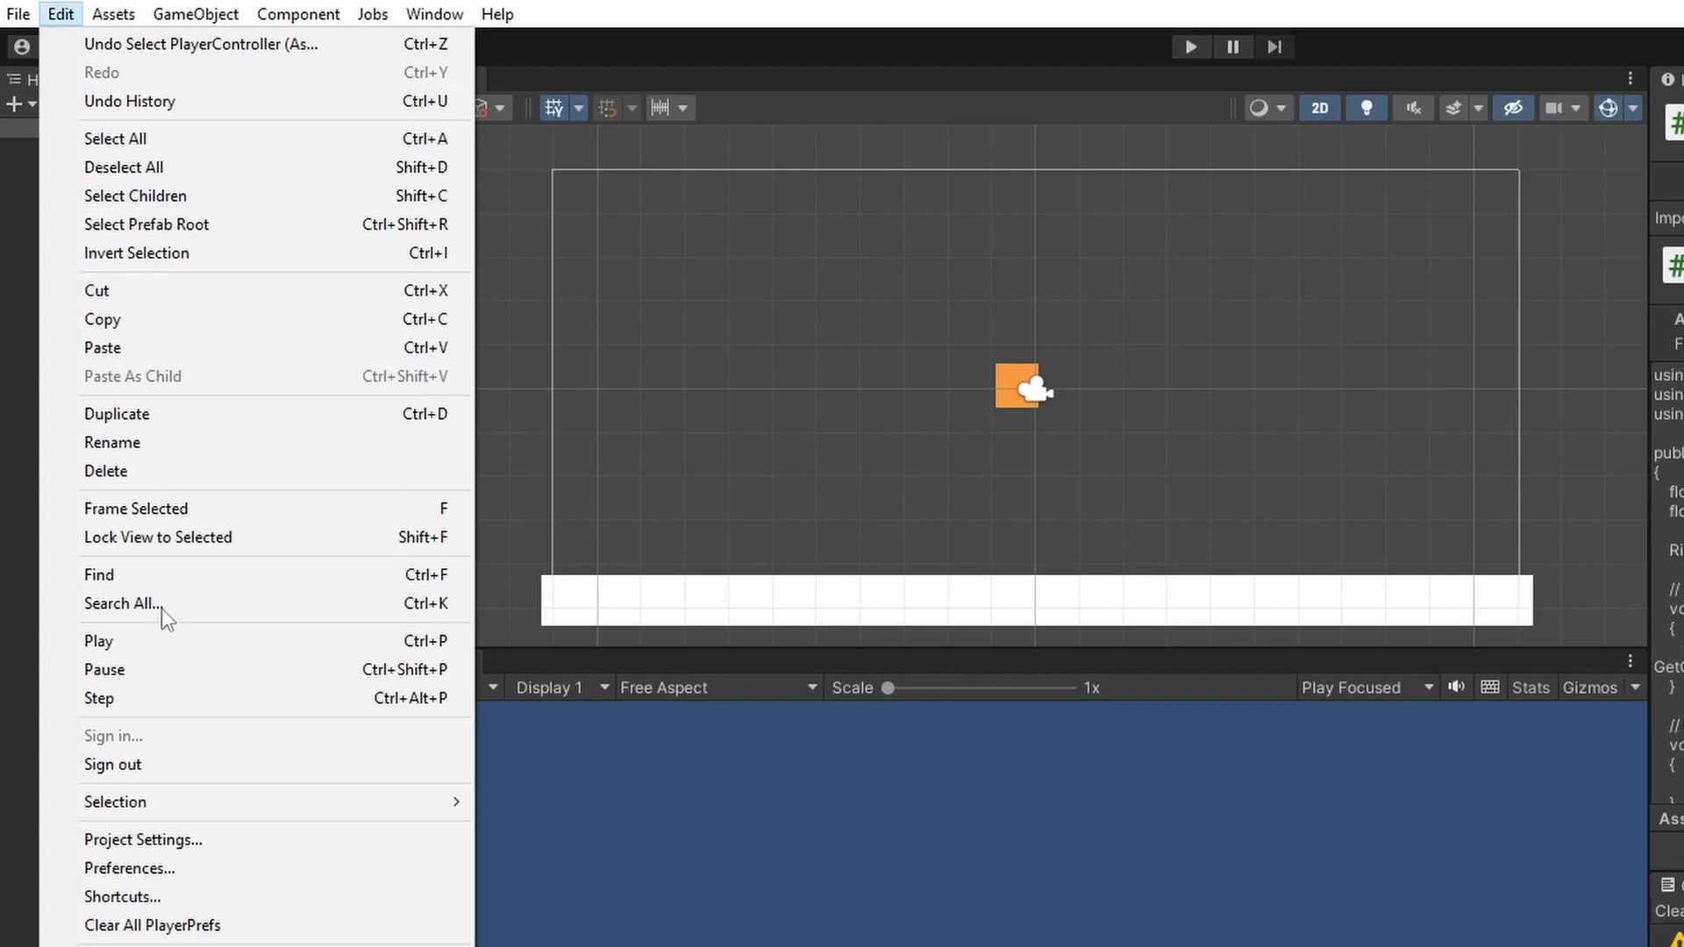
left_click(143, 840)
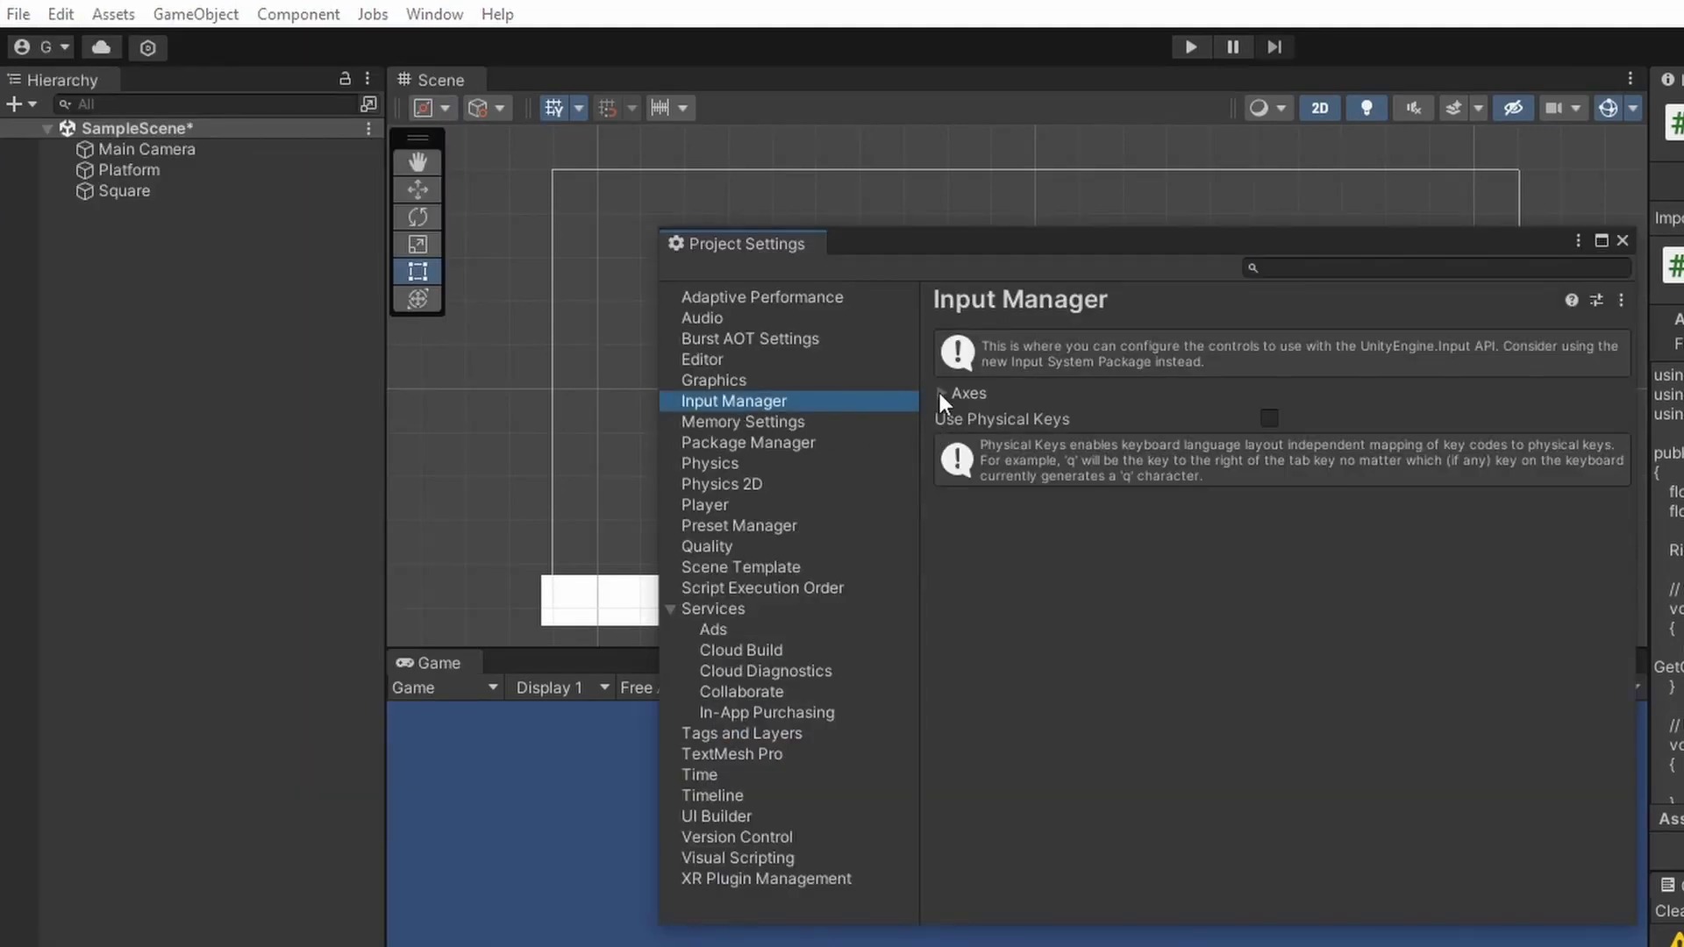
left_click(941, 393)
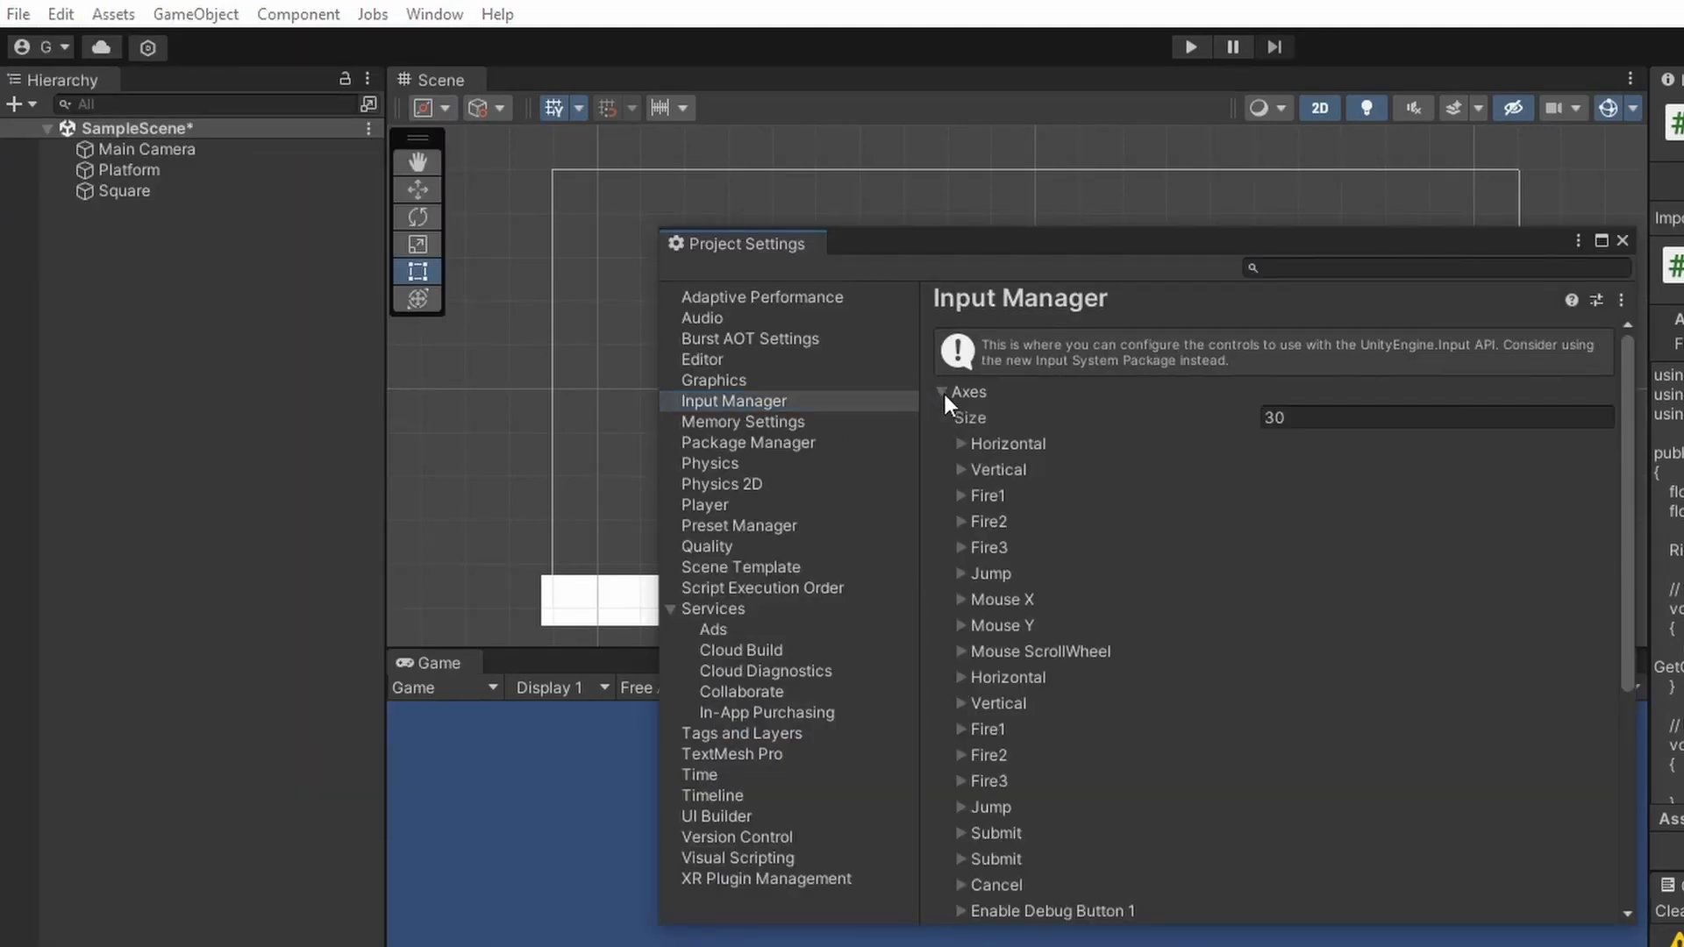
left_click(961, 443)
left_click(1324, 572)
left_click(1325, 597)
left_click(1322, 623)
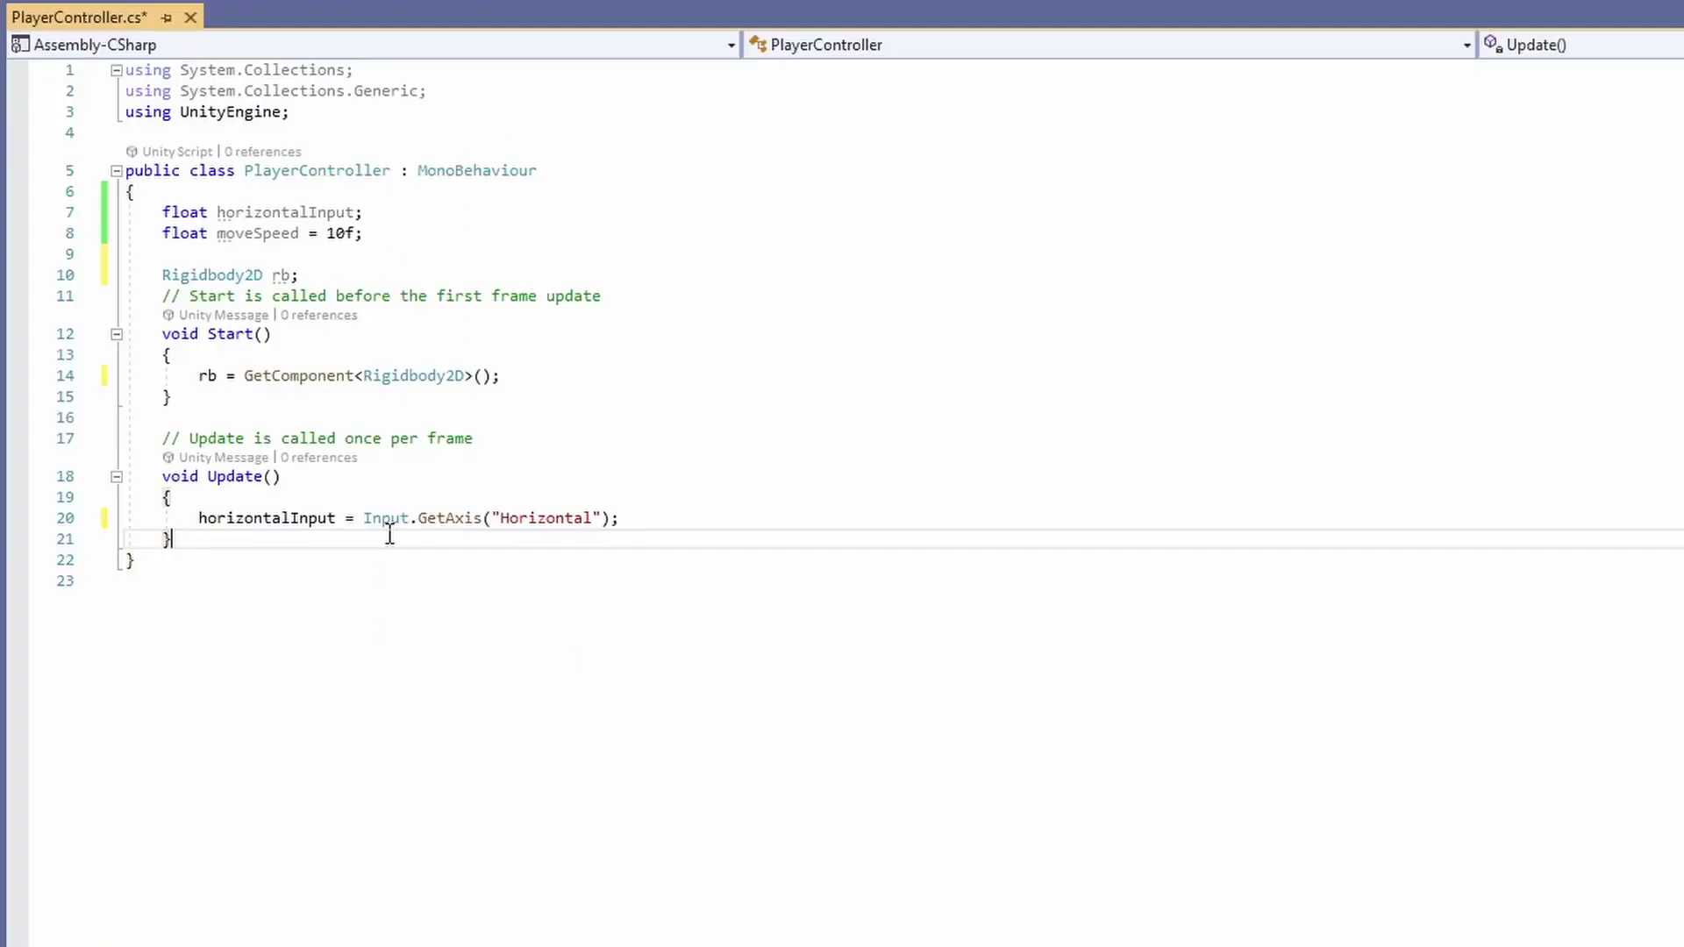
key("Return")
key("Return")
Add a FixedUpdate setting rb.velocity to a new Vector2 of horizontalInput * moveSpeed
type("Fixu")
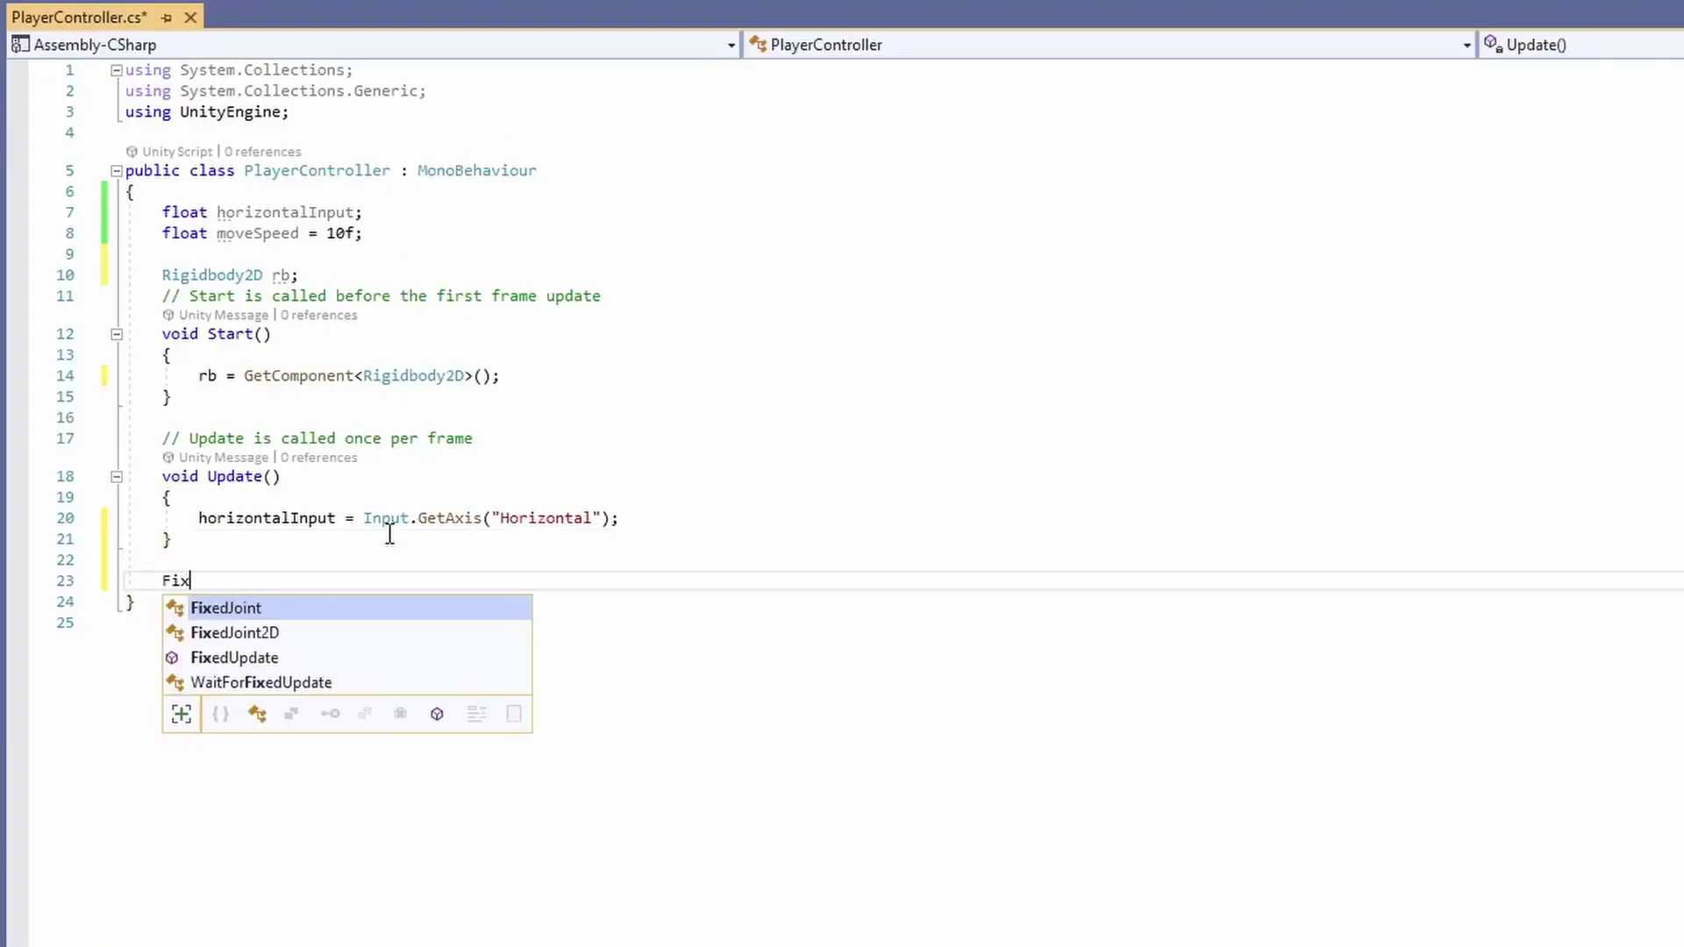
key("Tab")
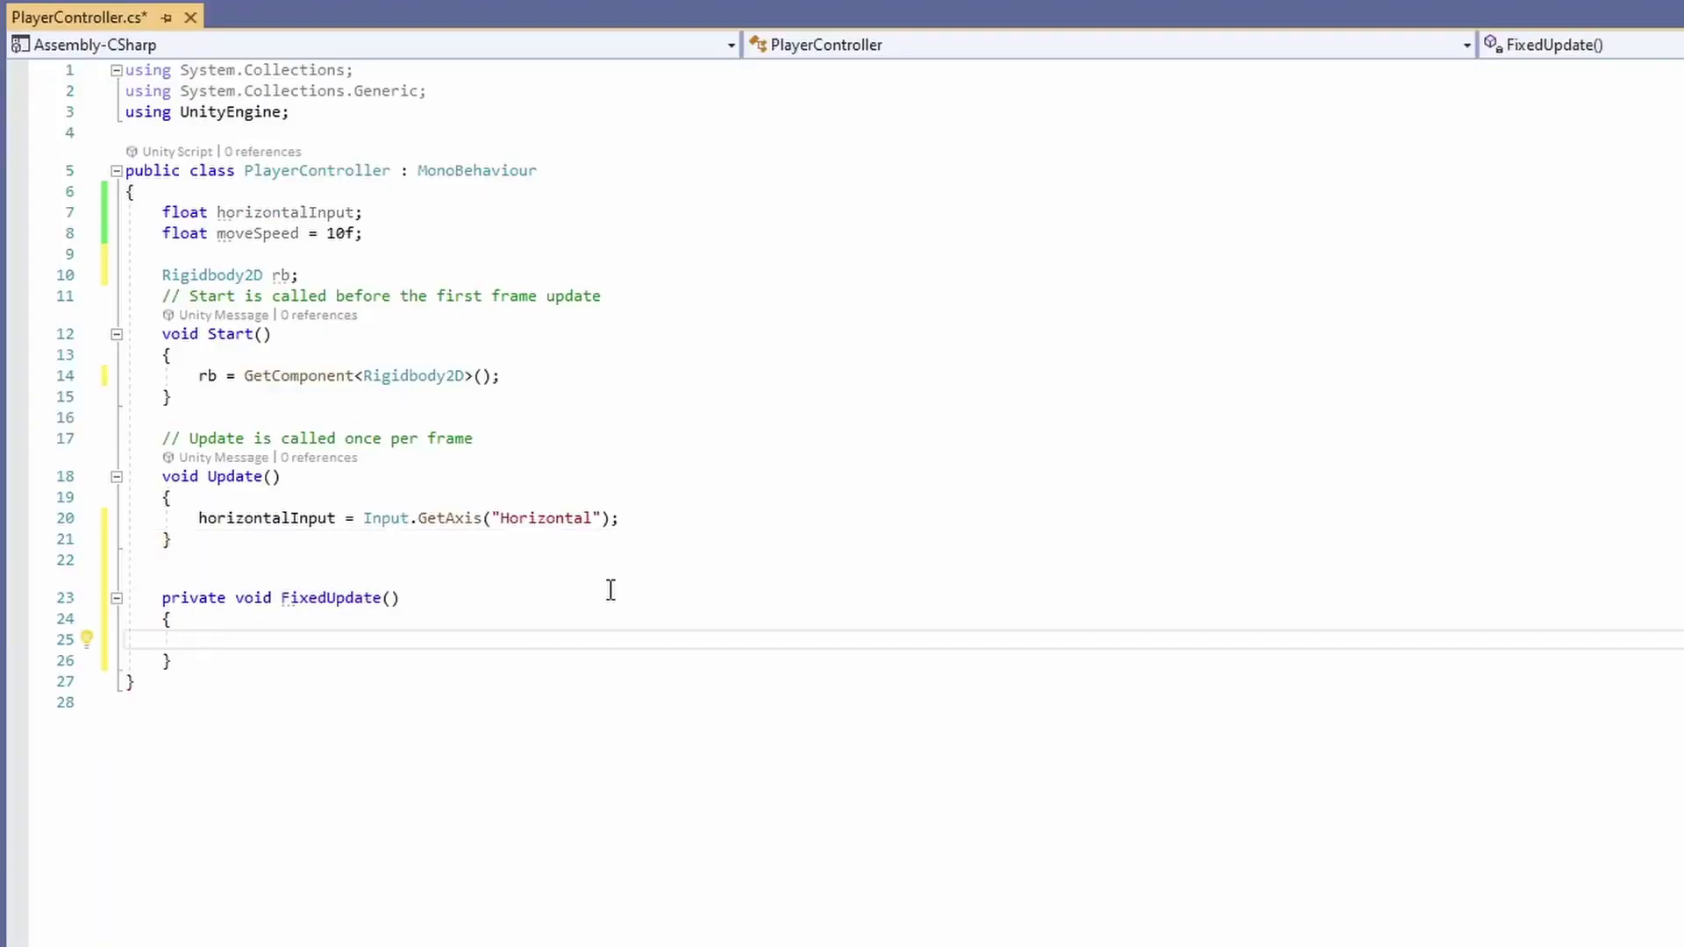
type("rb.v")
key("Tab")
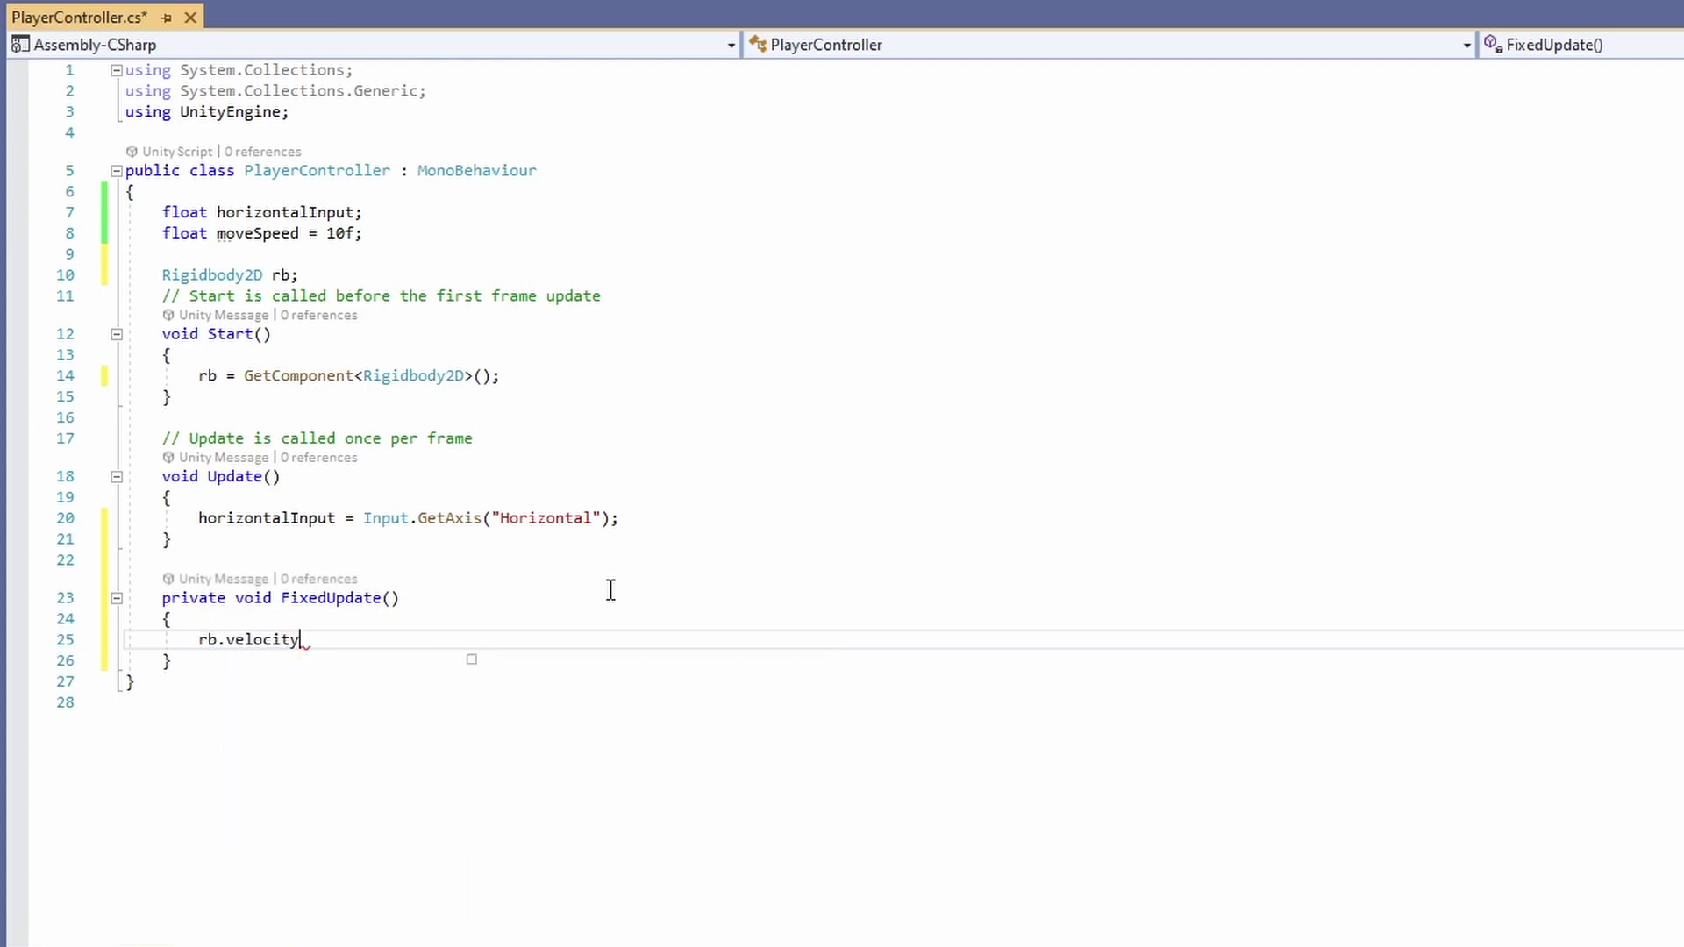
type("= new V")
key("Tab")
type("(horizontalInput * mov")
key("Tab")
Keep rb.velocity.y as the vertical component, save the script, and test movement in play mode
type(", rb.")
key("Tab")
type(".y);")
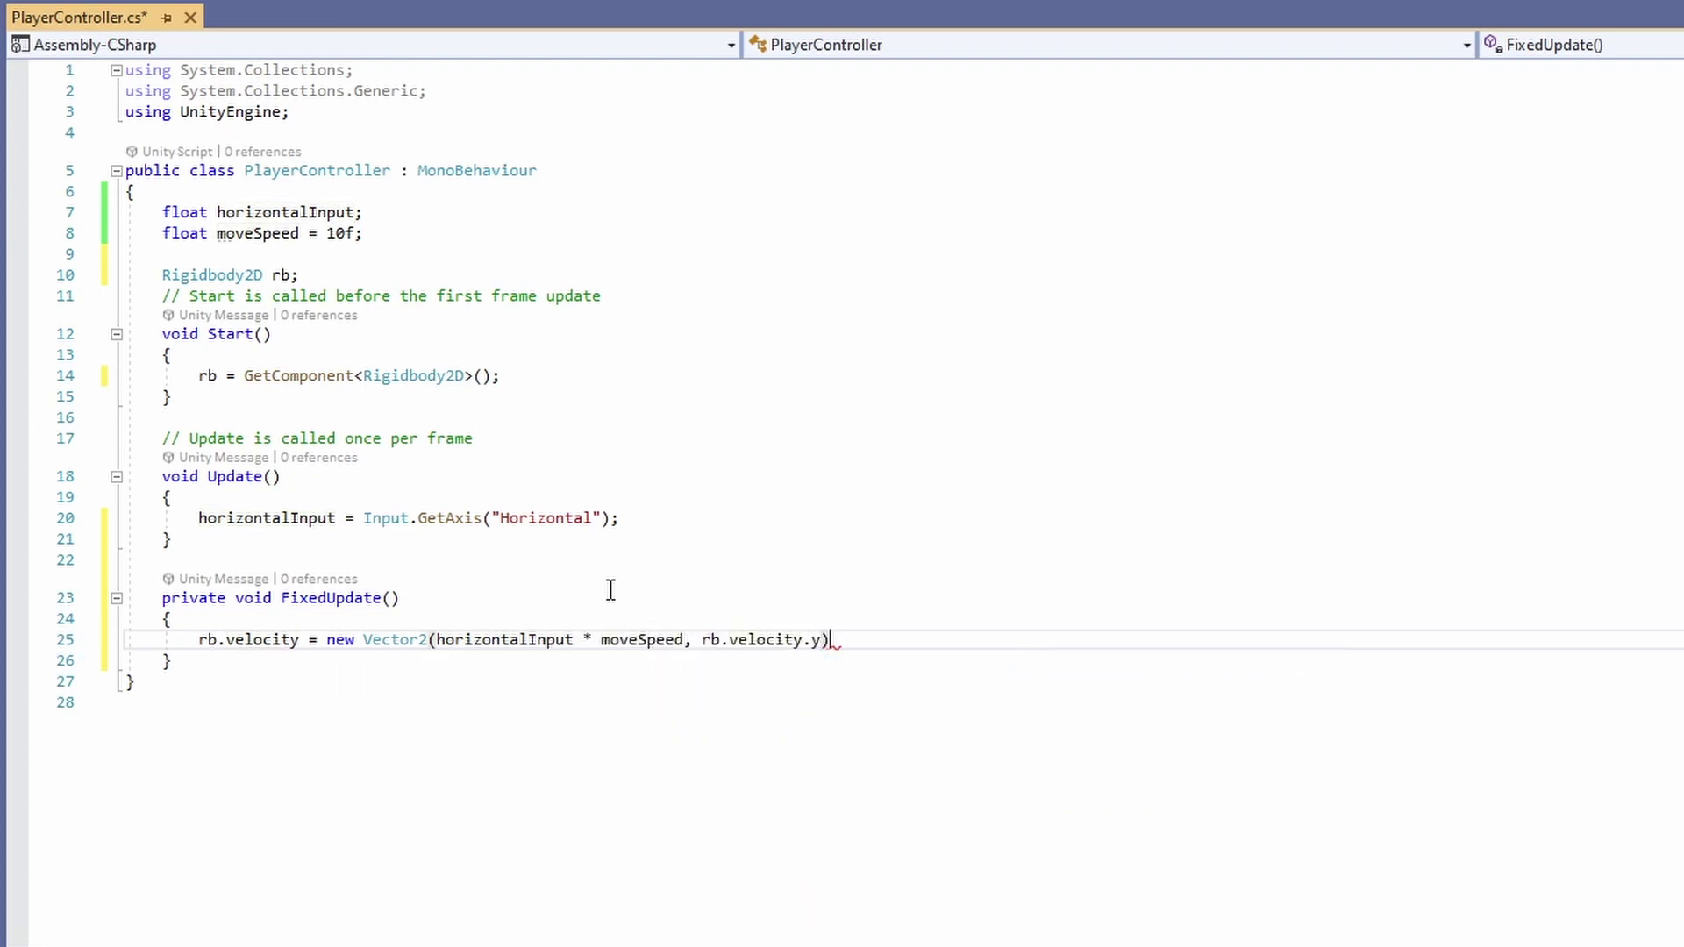
key("ctrl+s")
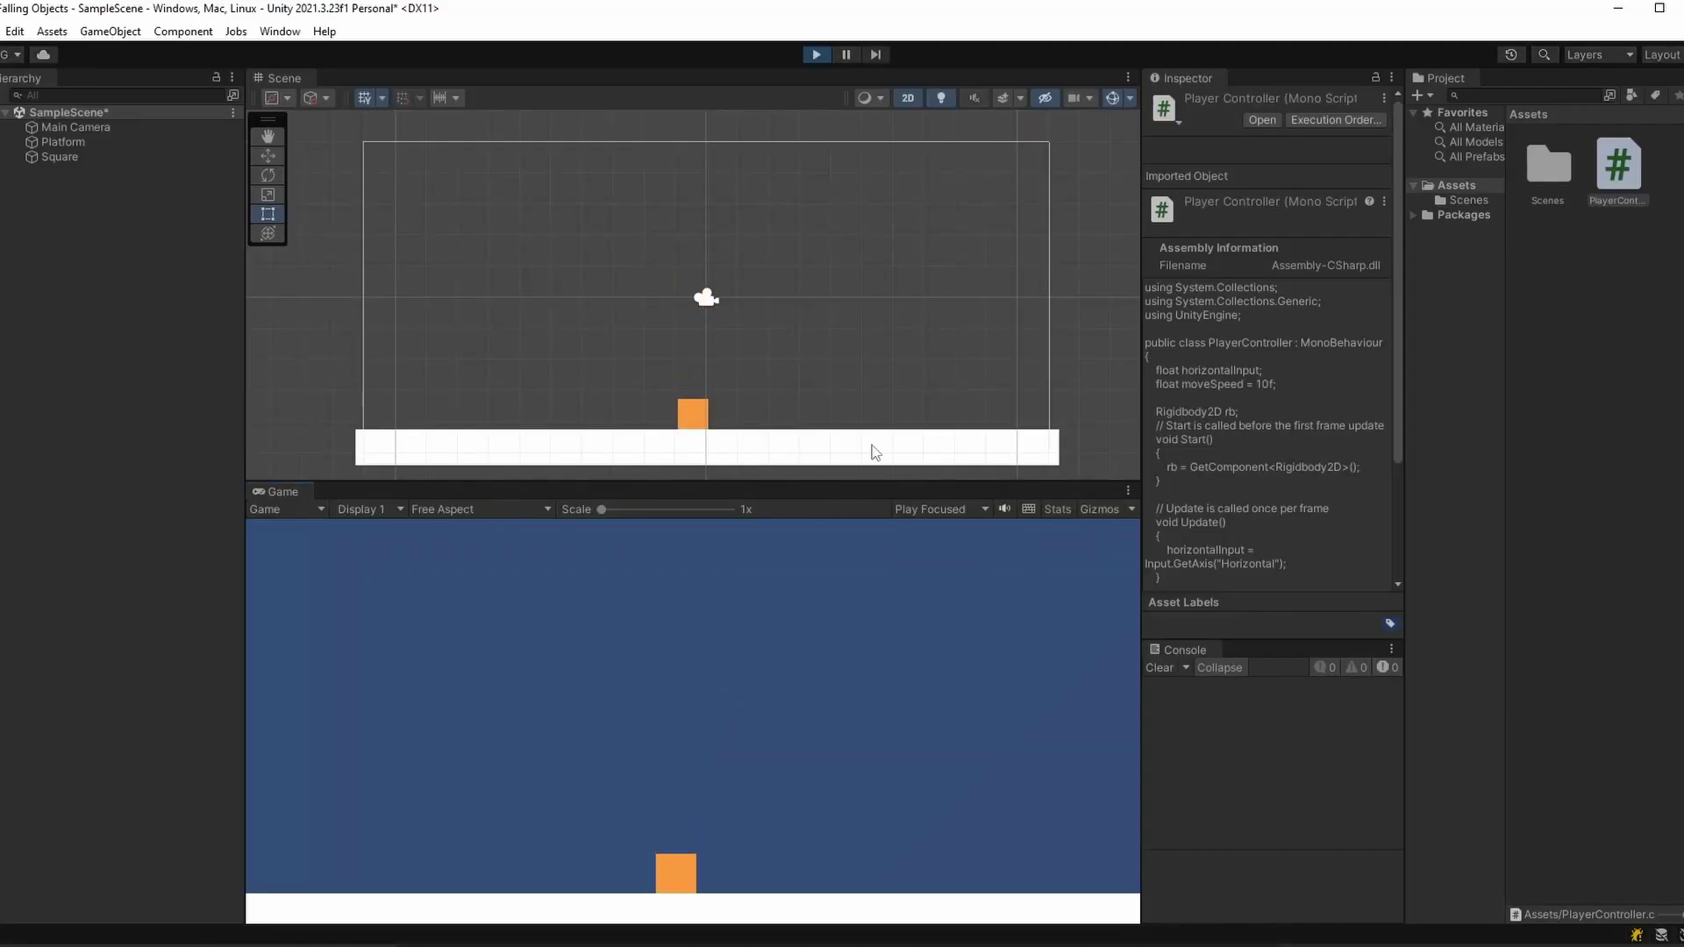
key("Right")
key("Left")
Finish testing the square's movement and create a circle sprite
key("Right")
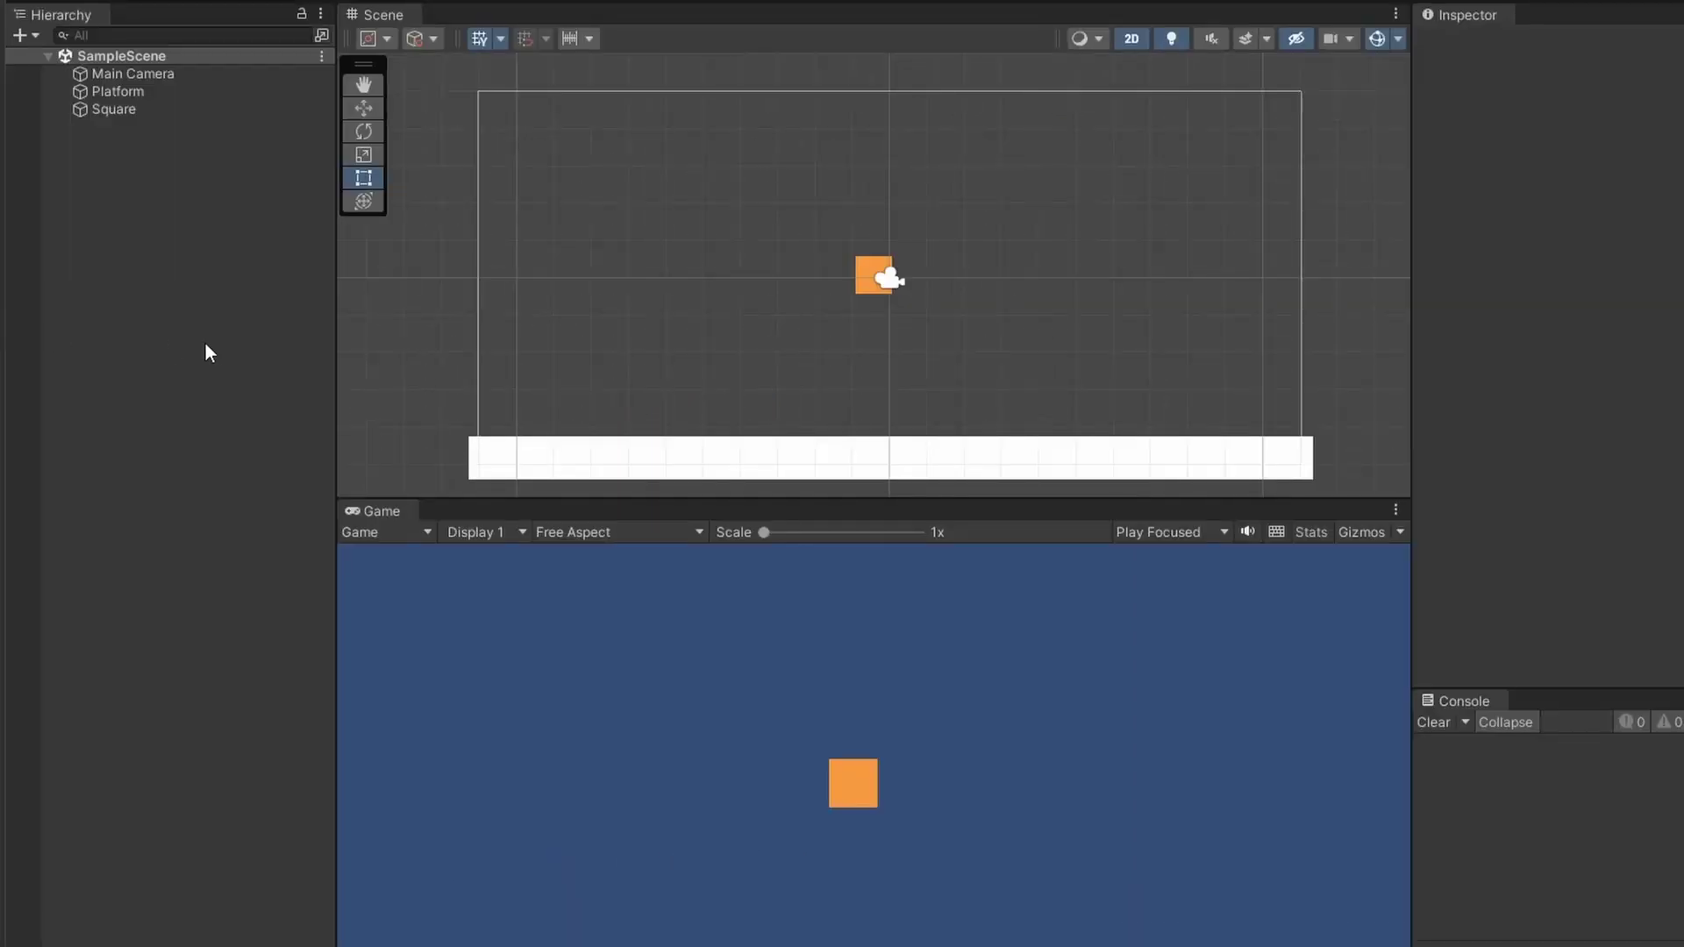
right_click(206, 345)
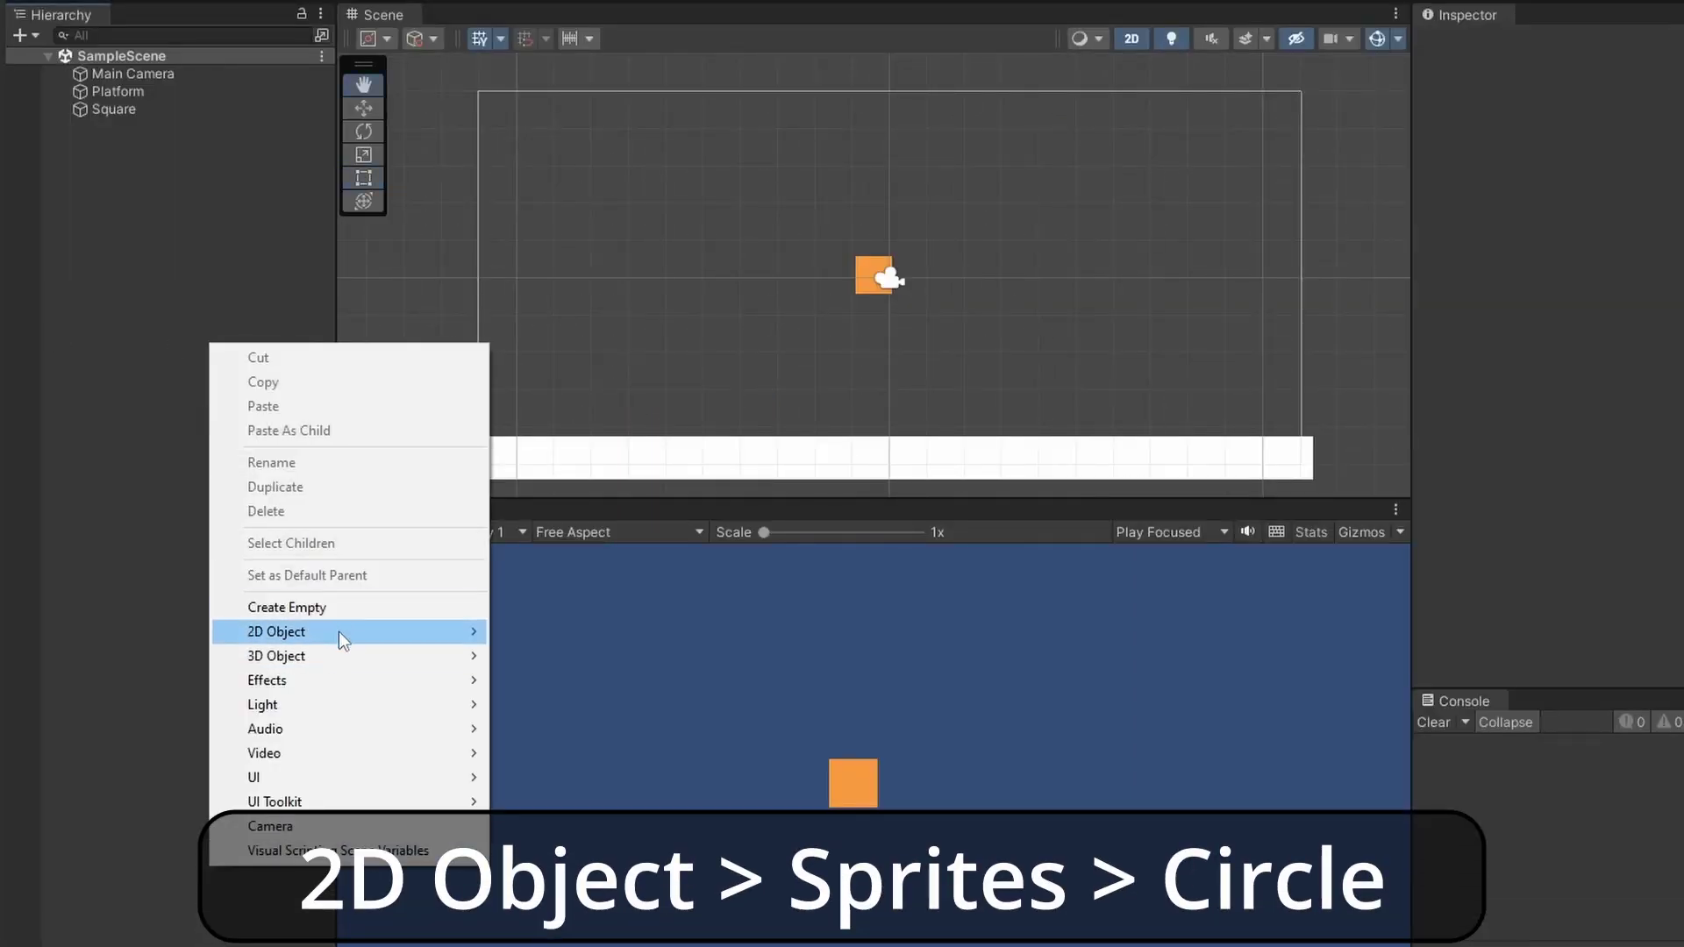
mouse_move(339, 633)
mouse_move(561, 633)
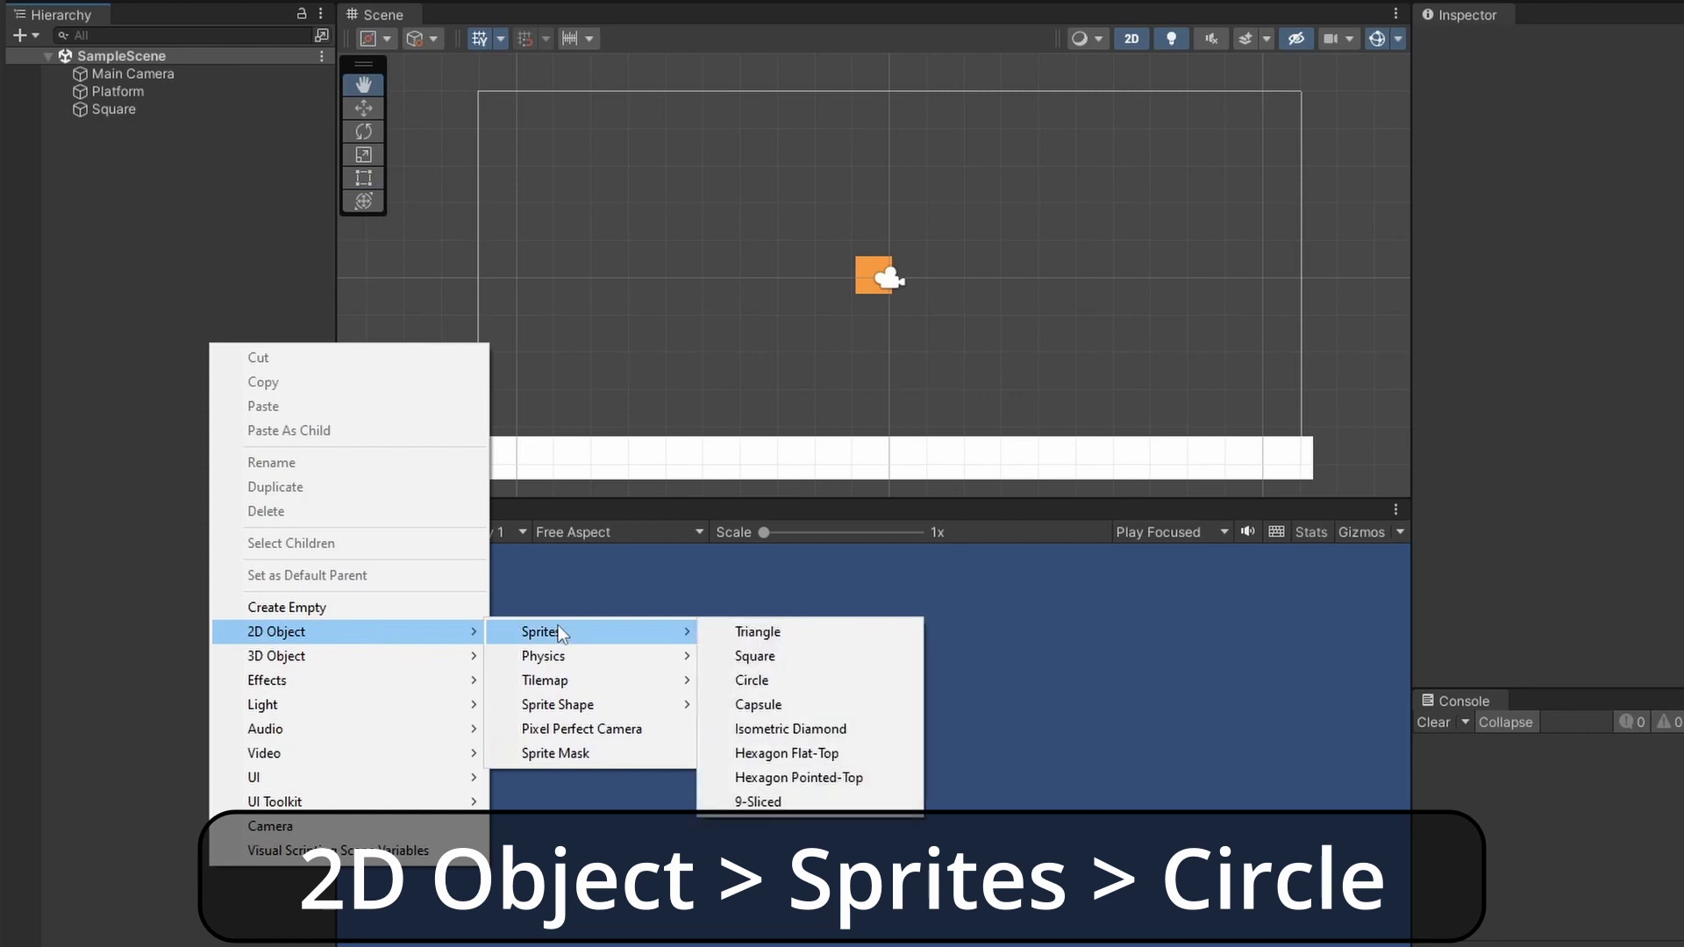
left_click(828, 680)
Move the circle up and right above the square and rename it FallingObject
left_click(363, 107)
left_click_drag(889, 241, 961, 162)
left_click(1591, 253)
left_click(1576, 46)
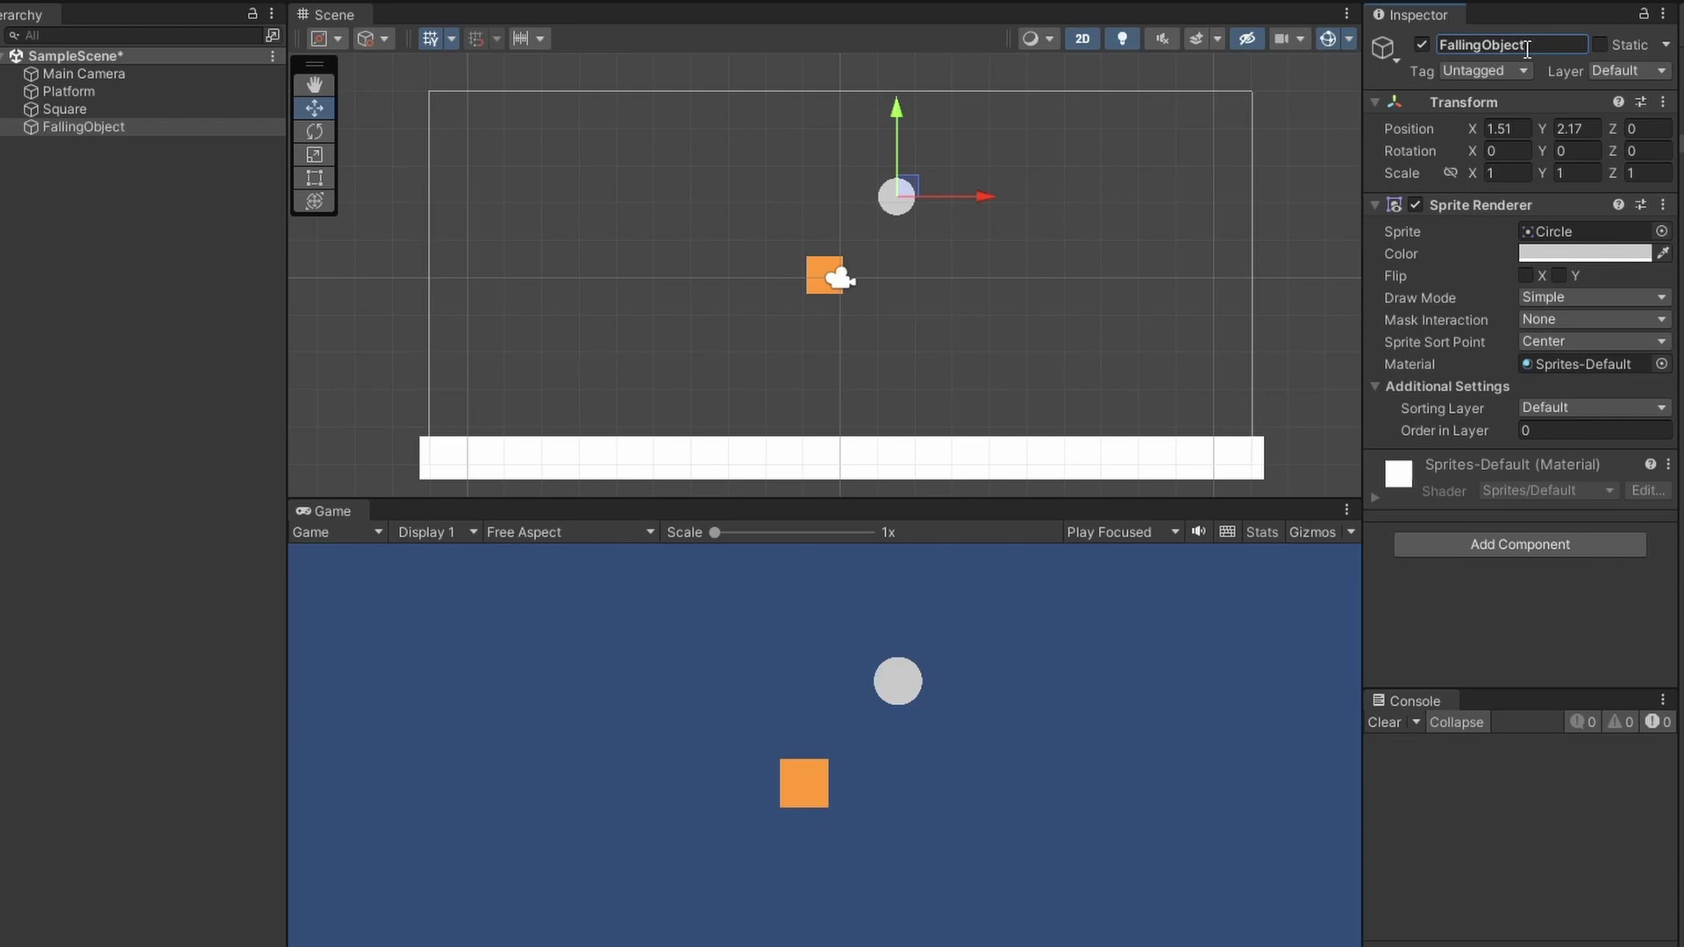
left_click(97, 109)
Add a Rigidbody 2D to FallingObject with Freeze Rotation Z ticked
left_click(1541, 50)
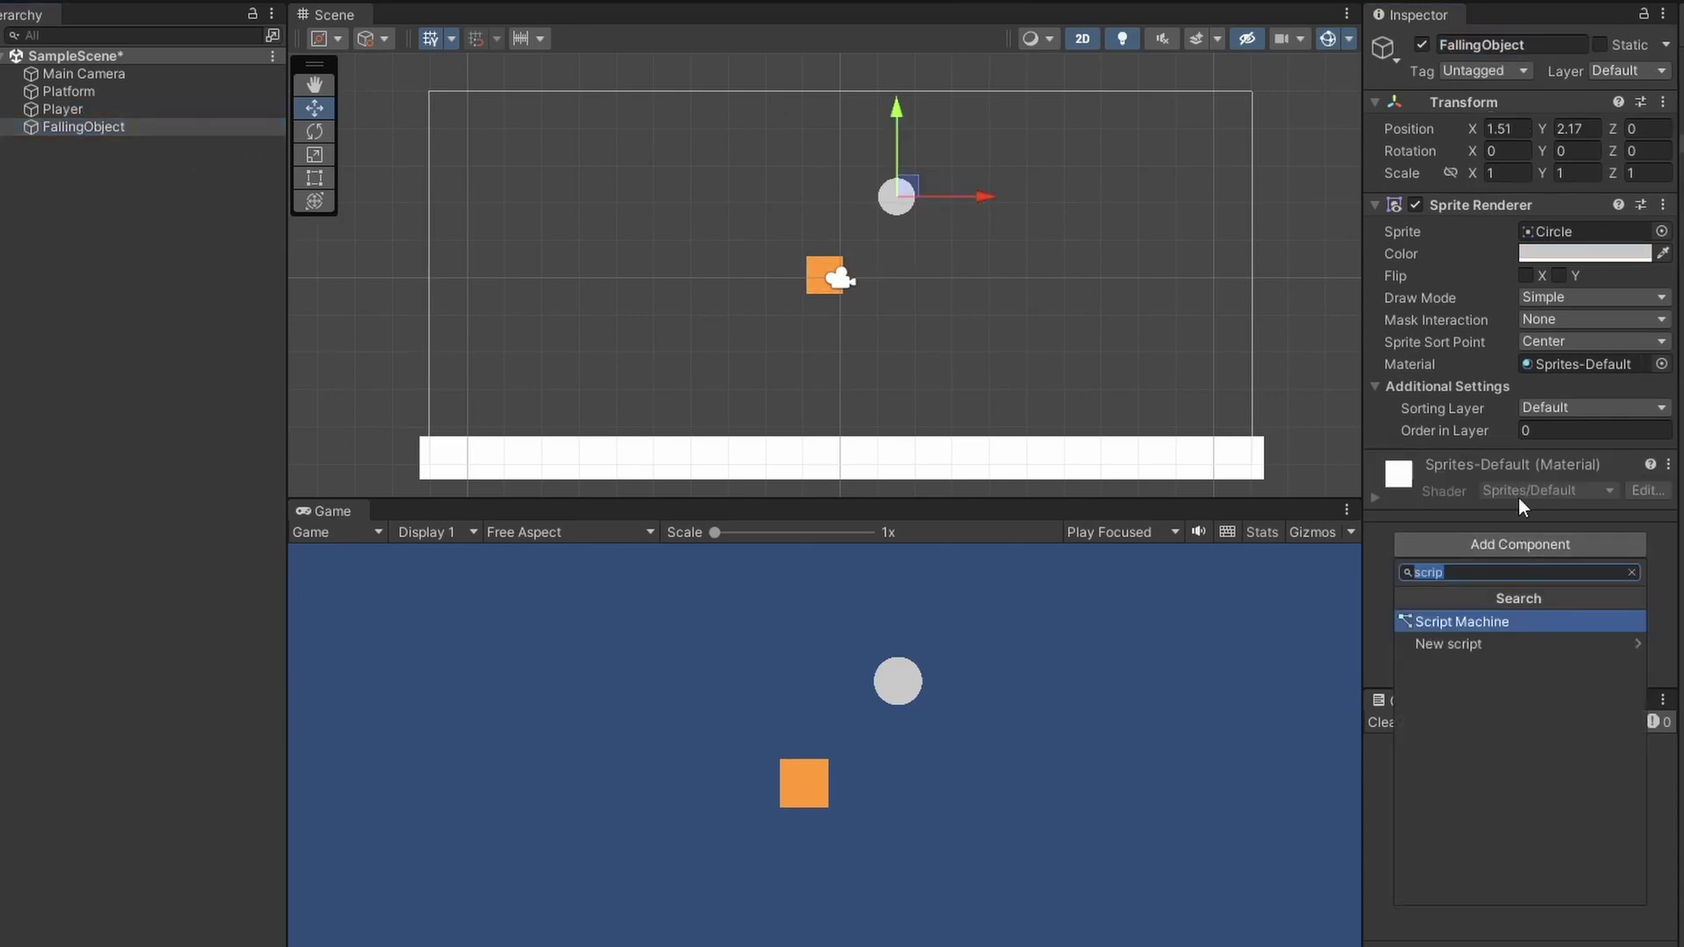
key("BackSpace")
type("igi")
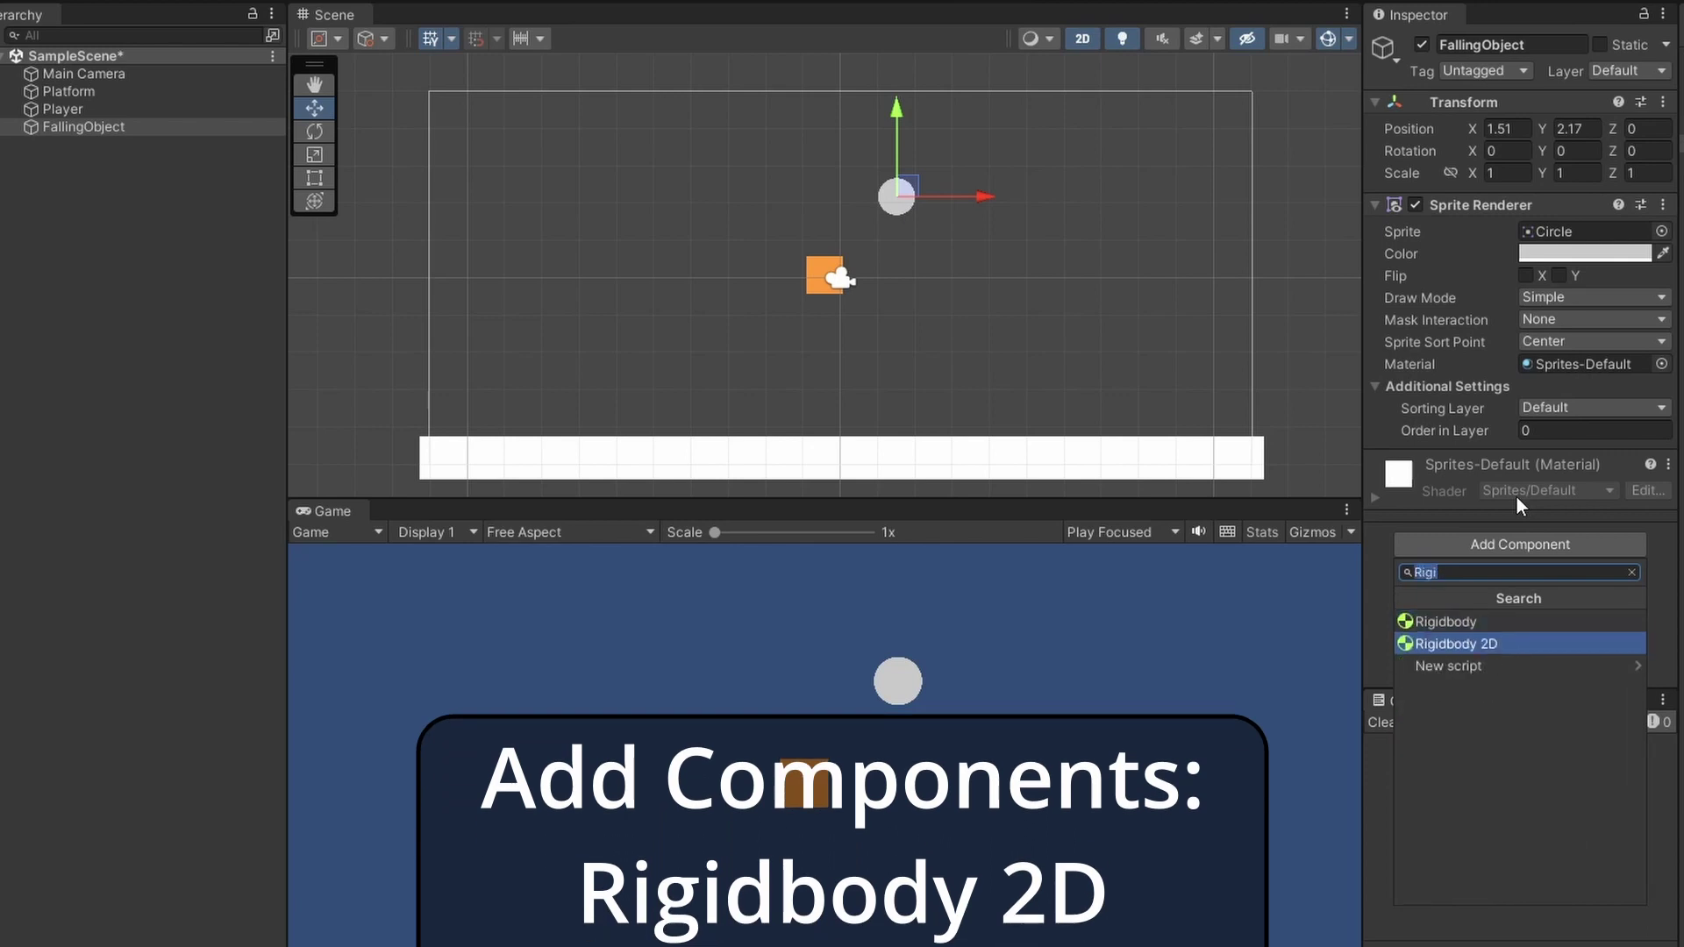
left_click(1473, 640)
scroll(1539, 565, "down", 5)
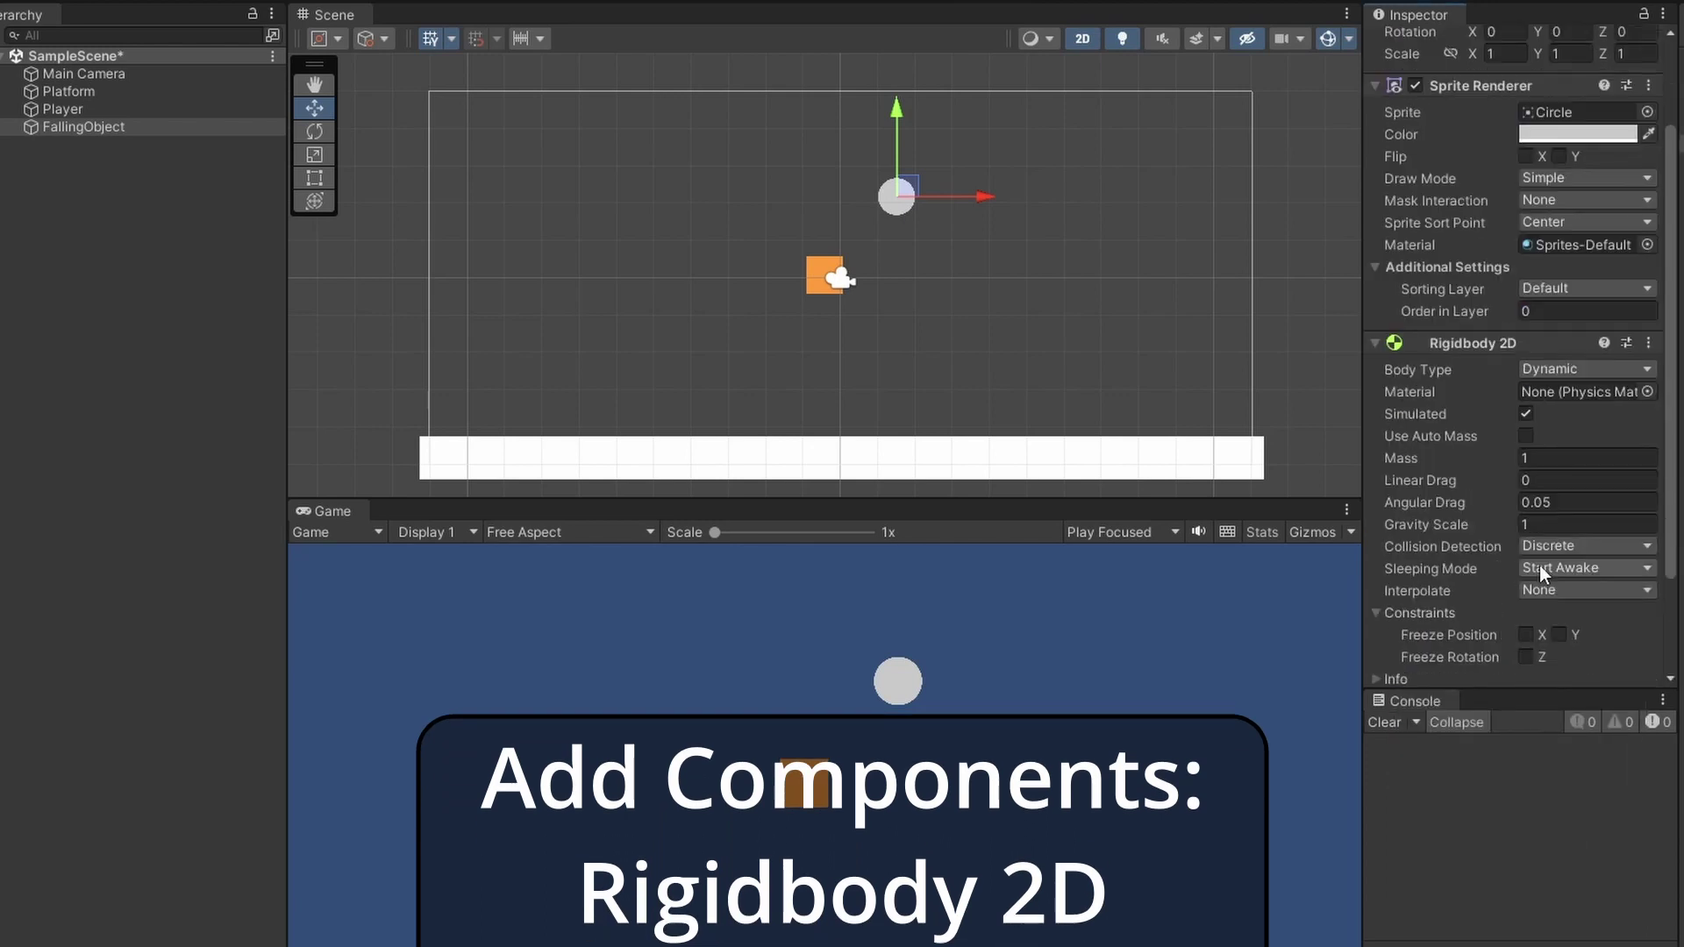
left_click(1525, 597)
scroll(1525, 597, "down", 2)
Add a Circle Collider 2D to FallingObject
left_click(1503, 654)
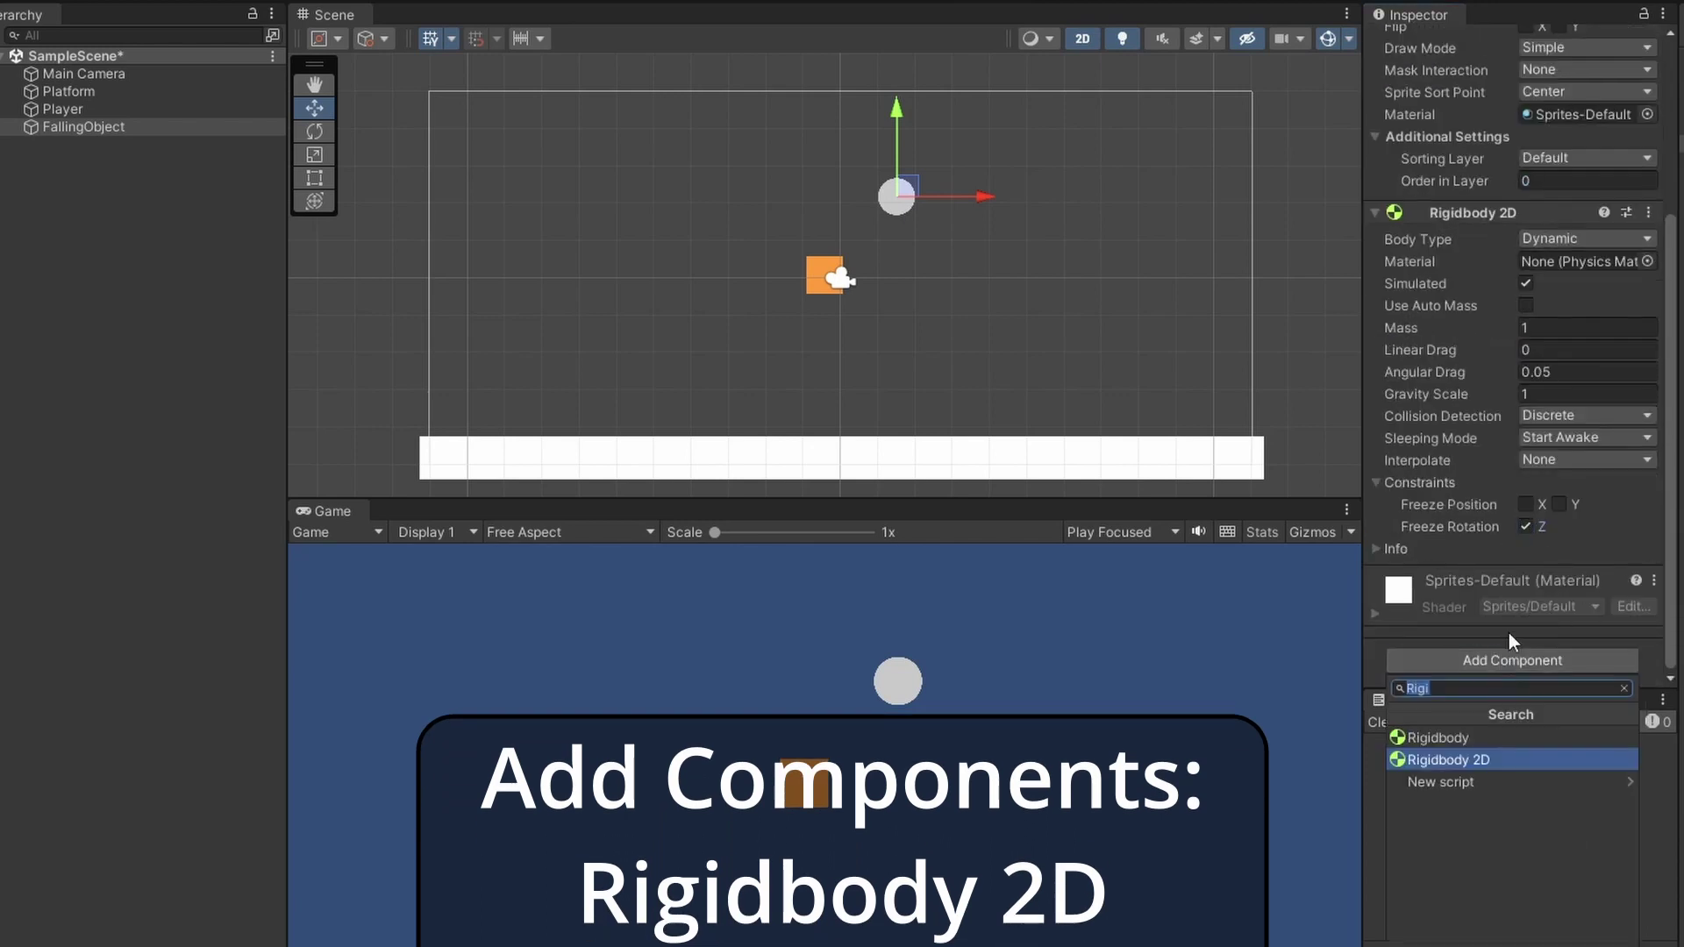
type("circl")
left_click(1501, 736)
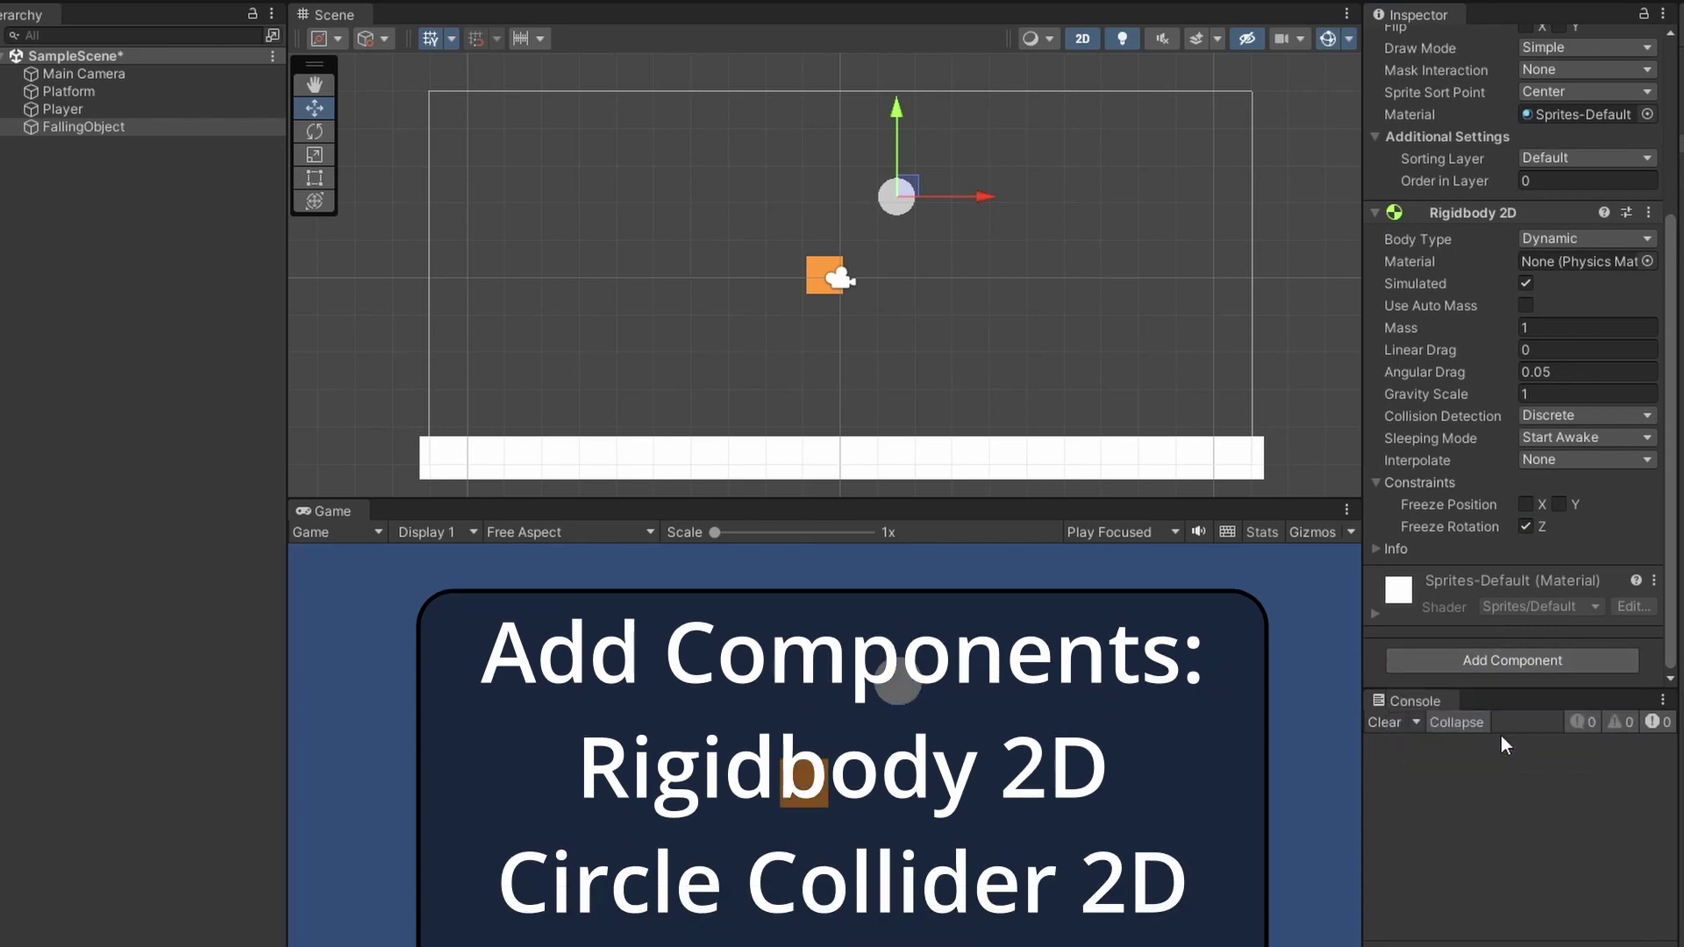
scroll(1524, 527, "down", 3)
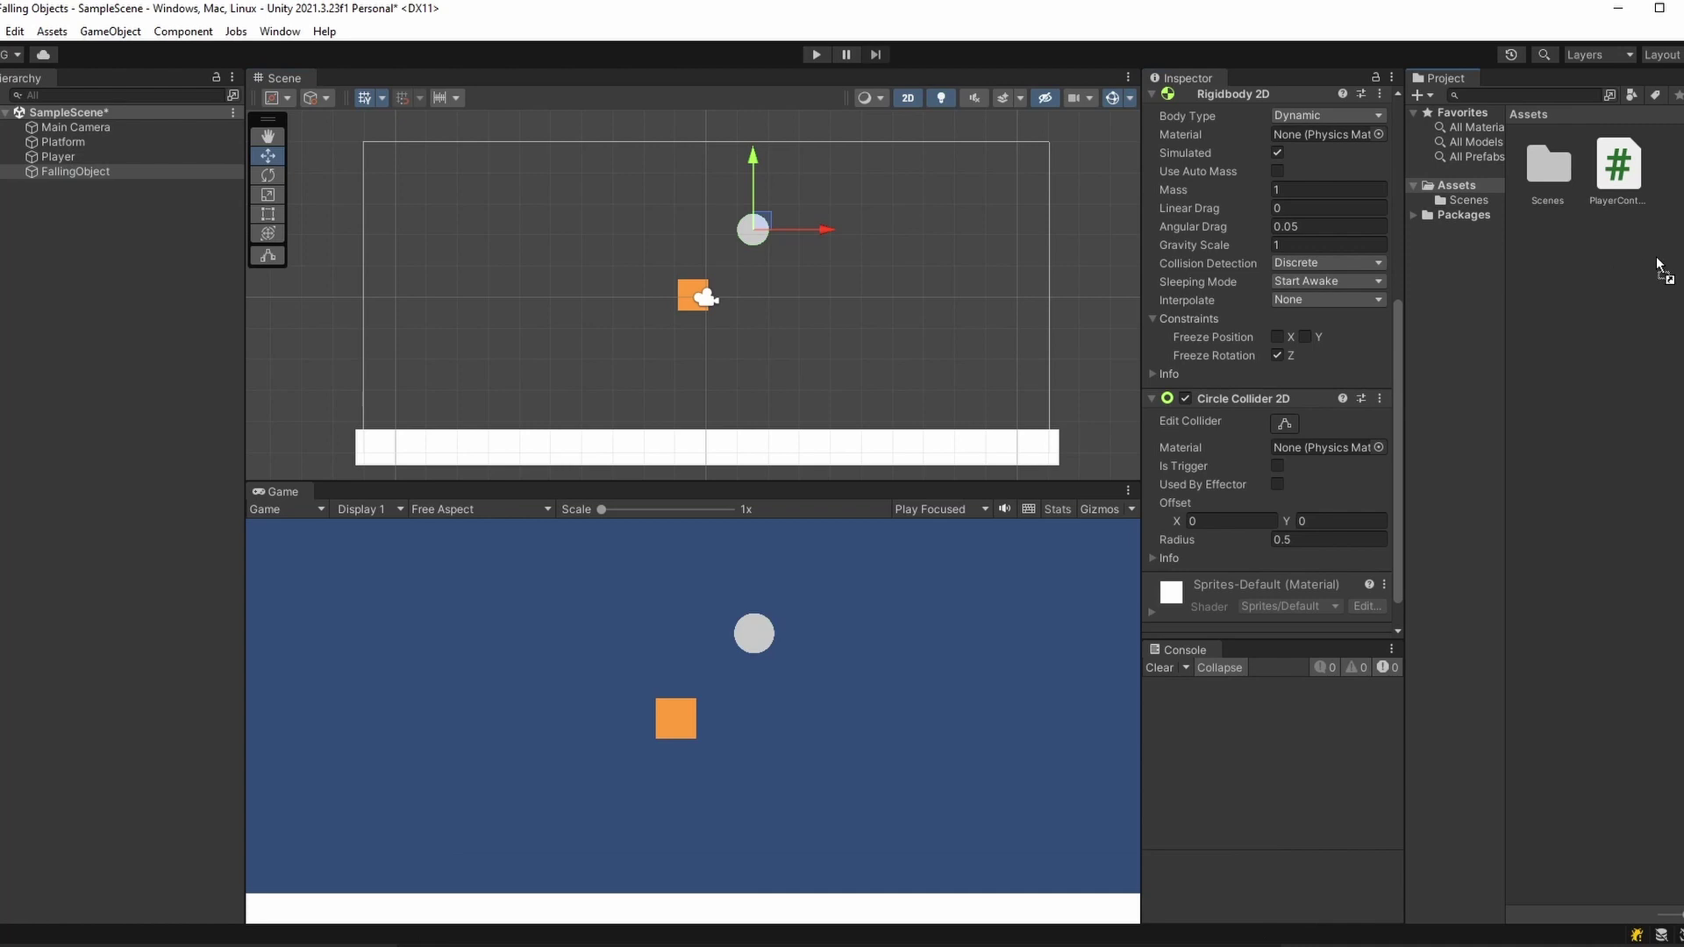
Turn FallingObject into a prefab in Assets and delete it from the scene
left_click_drag(1660, 268, 1660, 265)
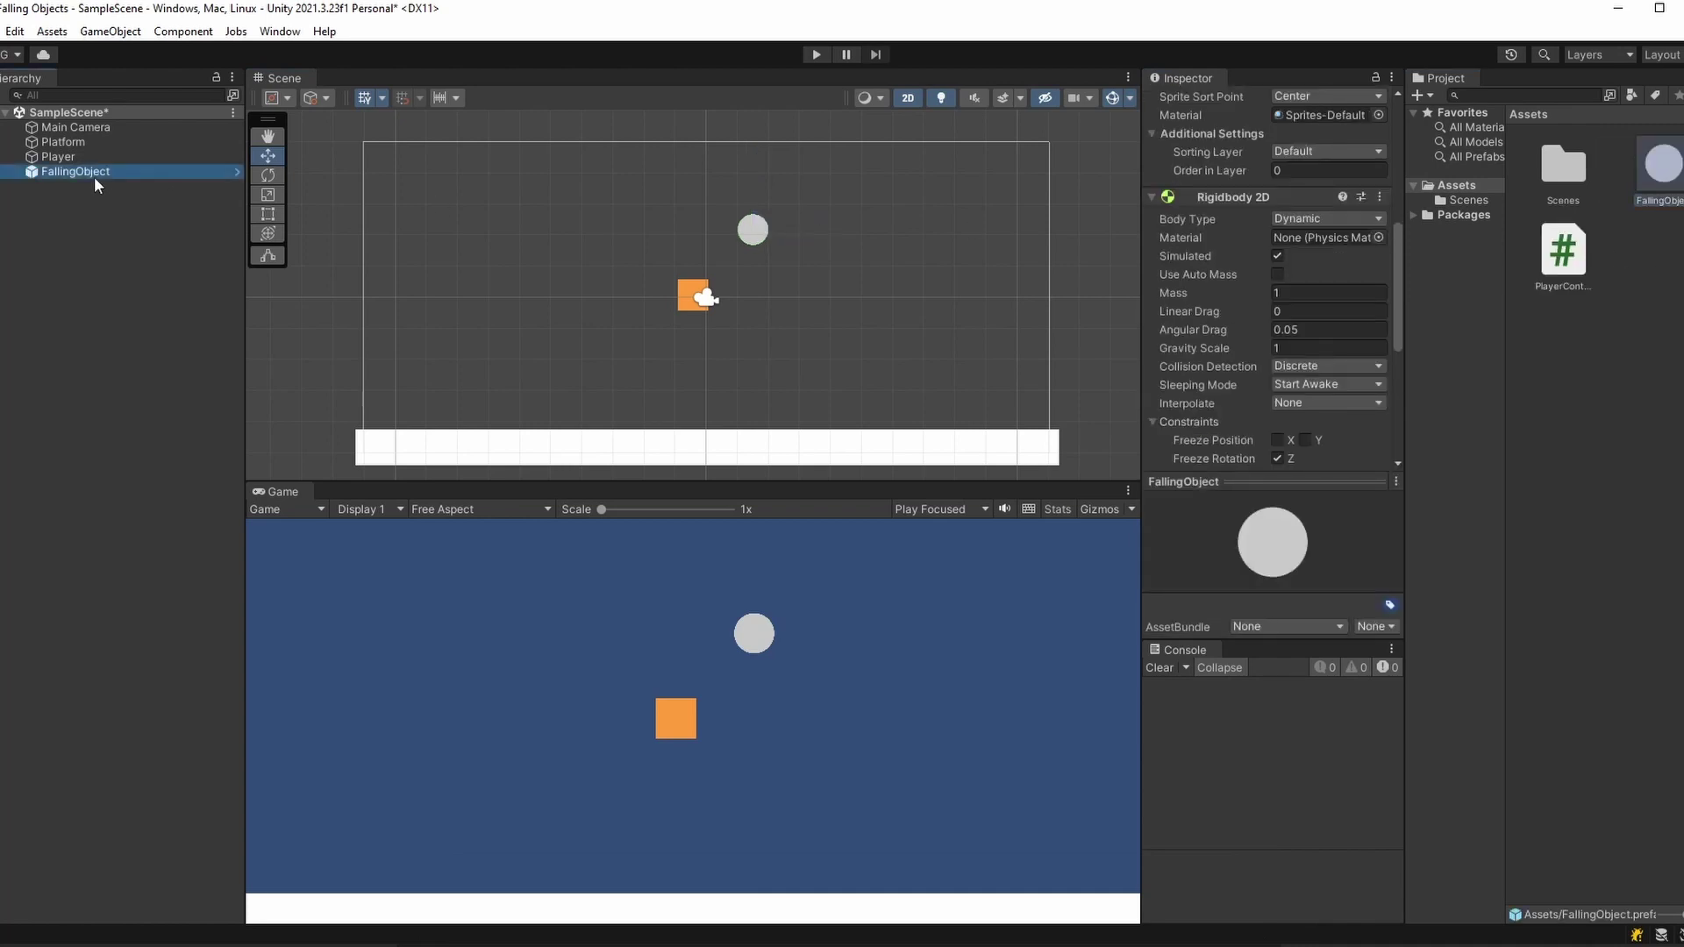
key("Delete")
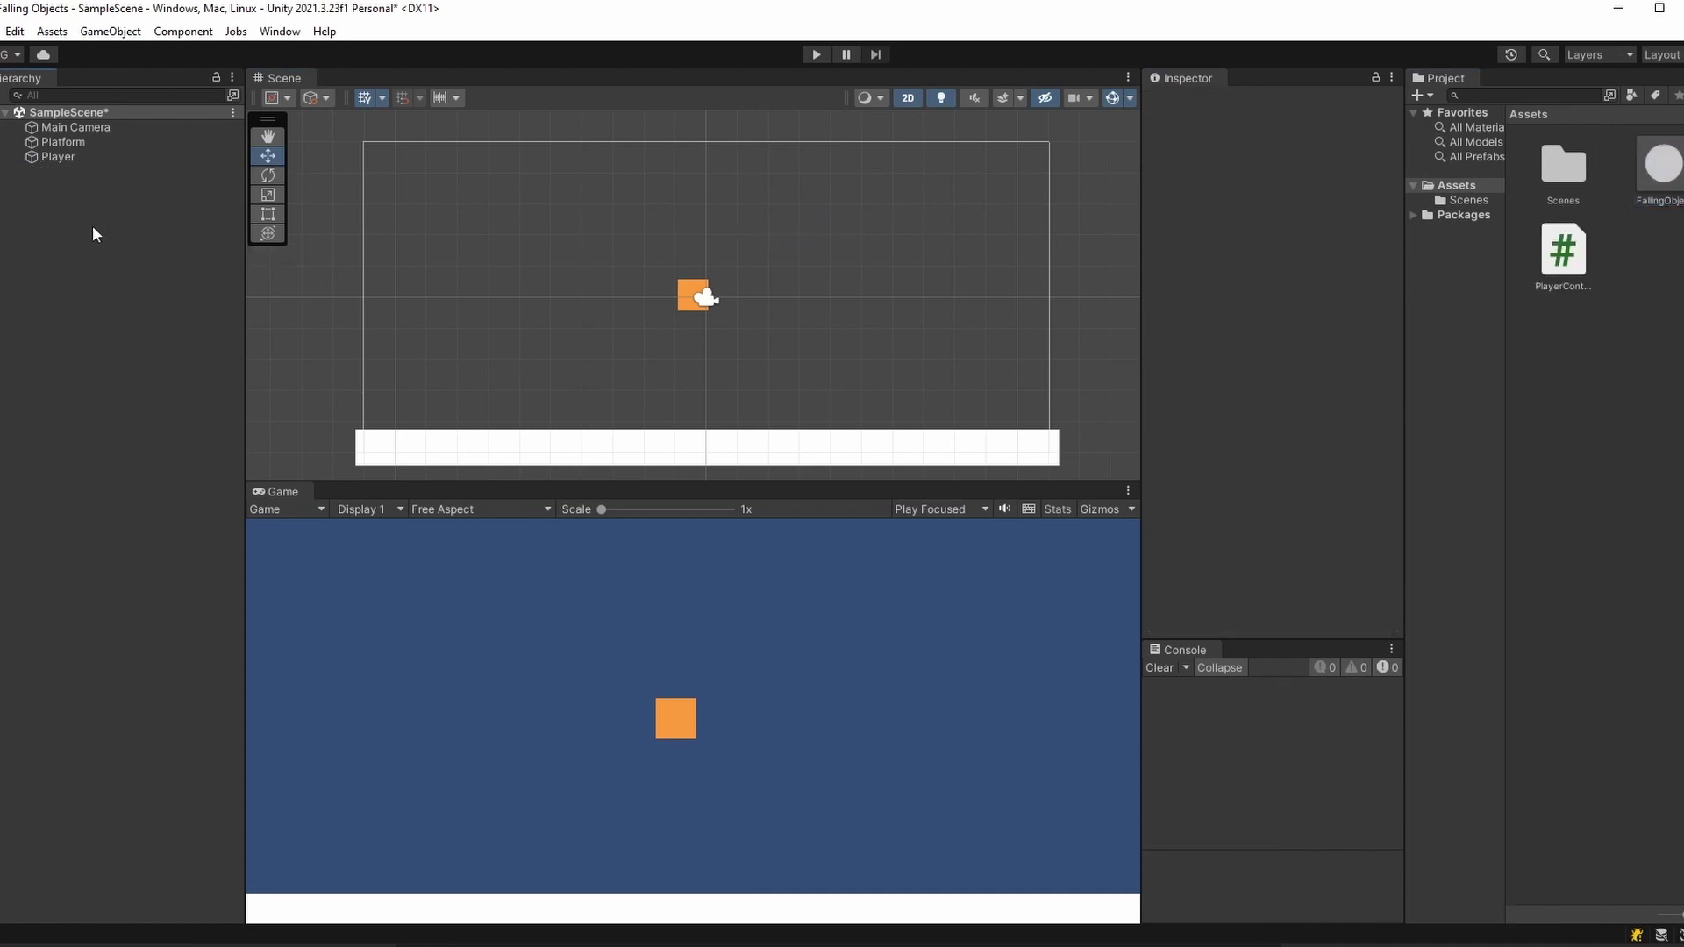
left_click(1665, 180)
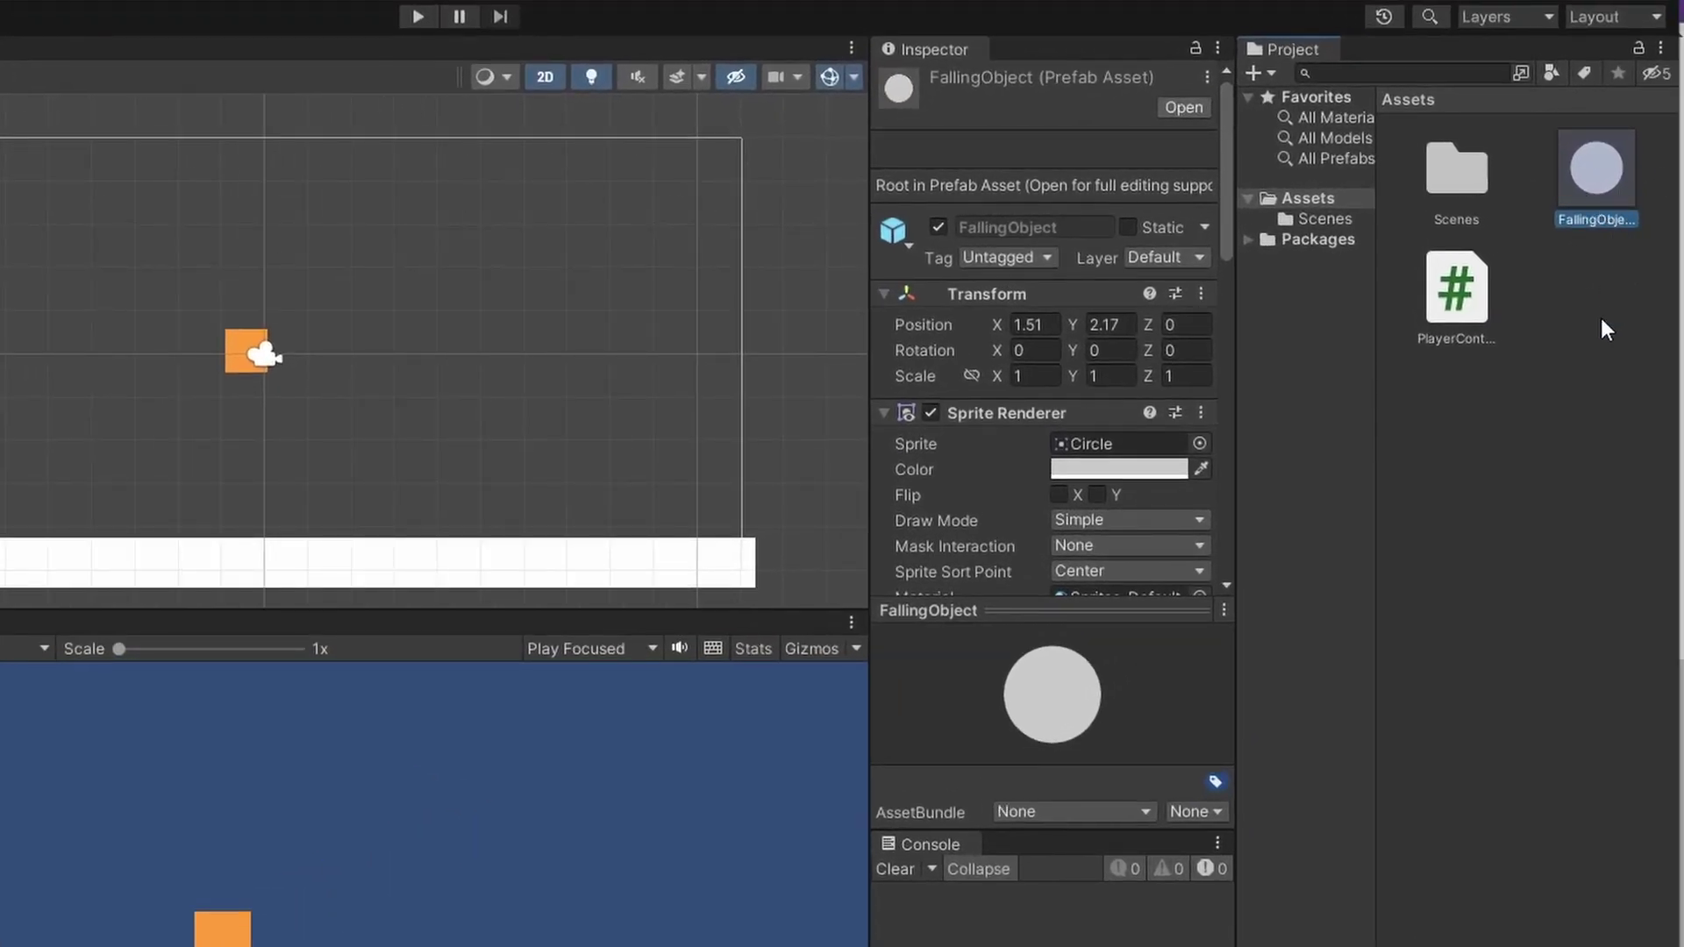
Create a new C# script in the Assets folder
right_click(1287, 485)
mouse_move(1342, 502)
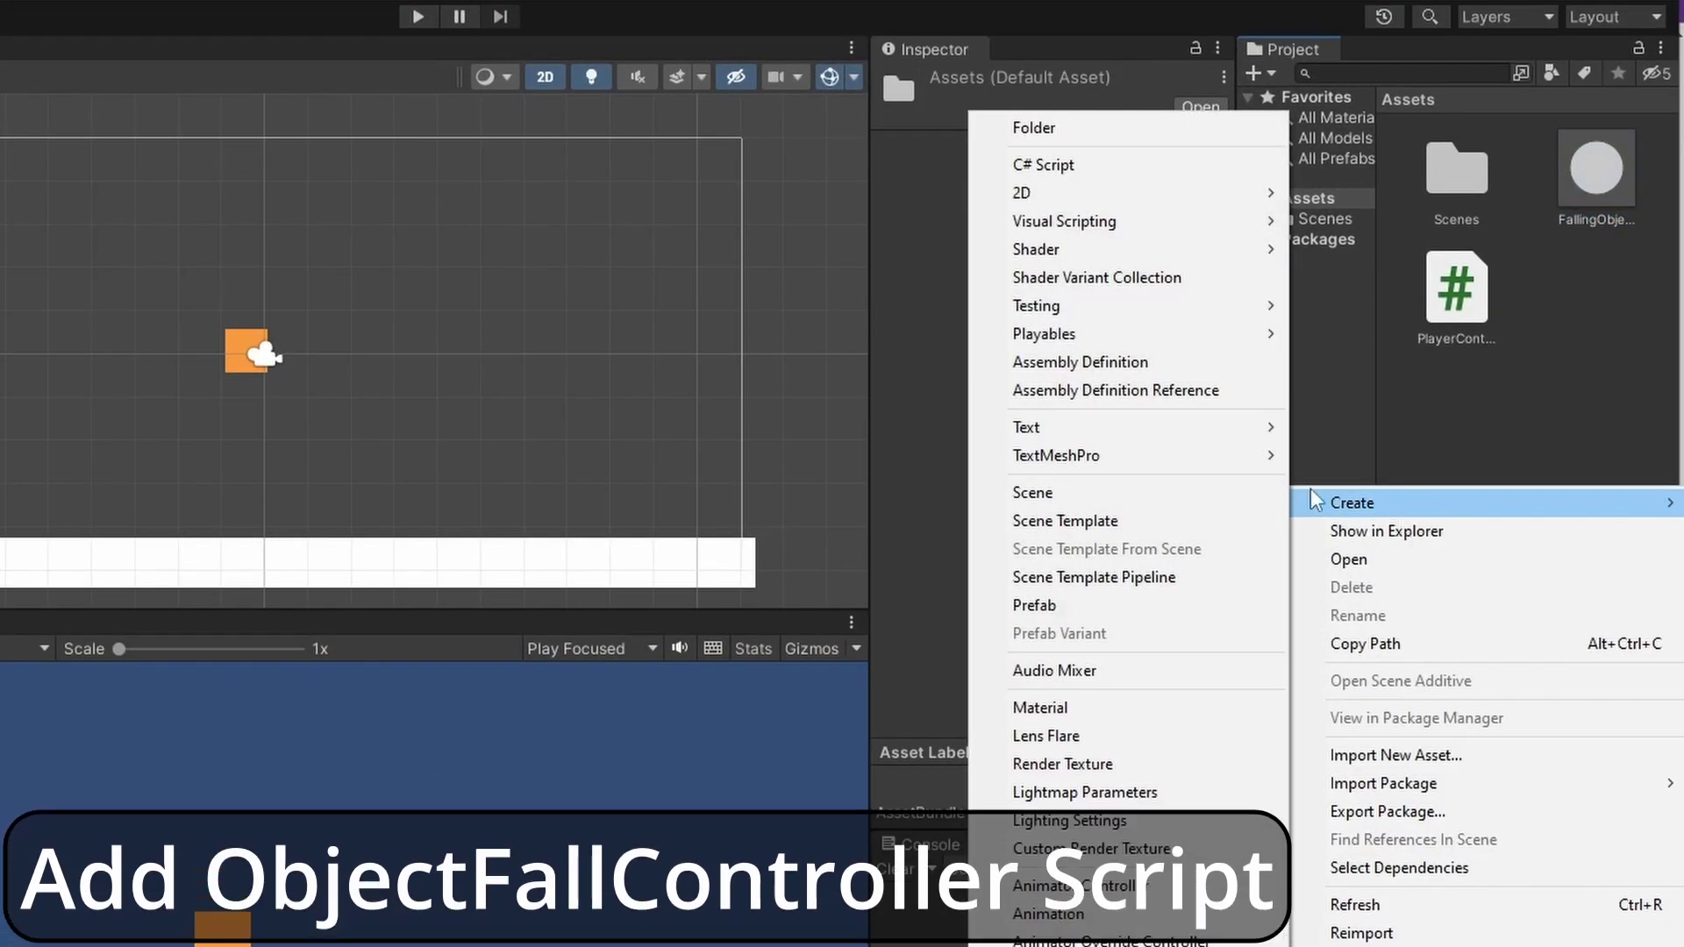
left_click(1091, 169)
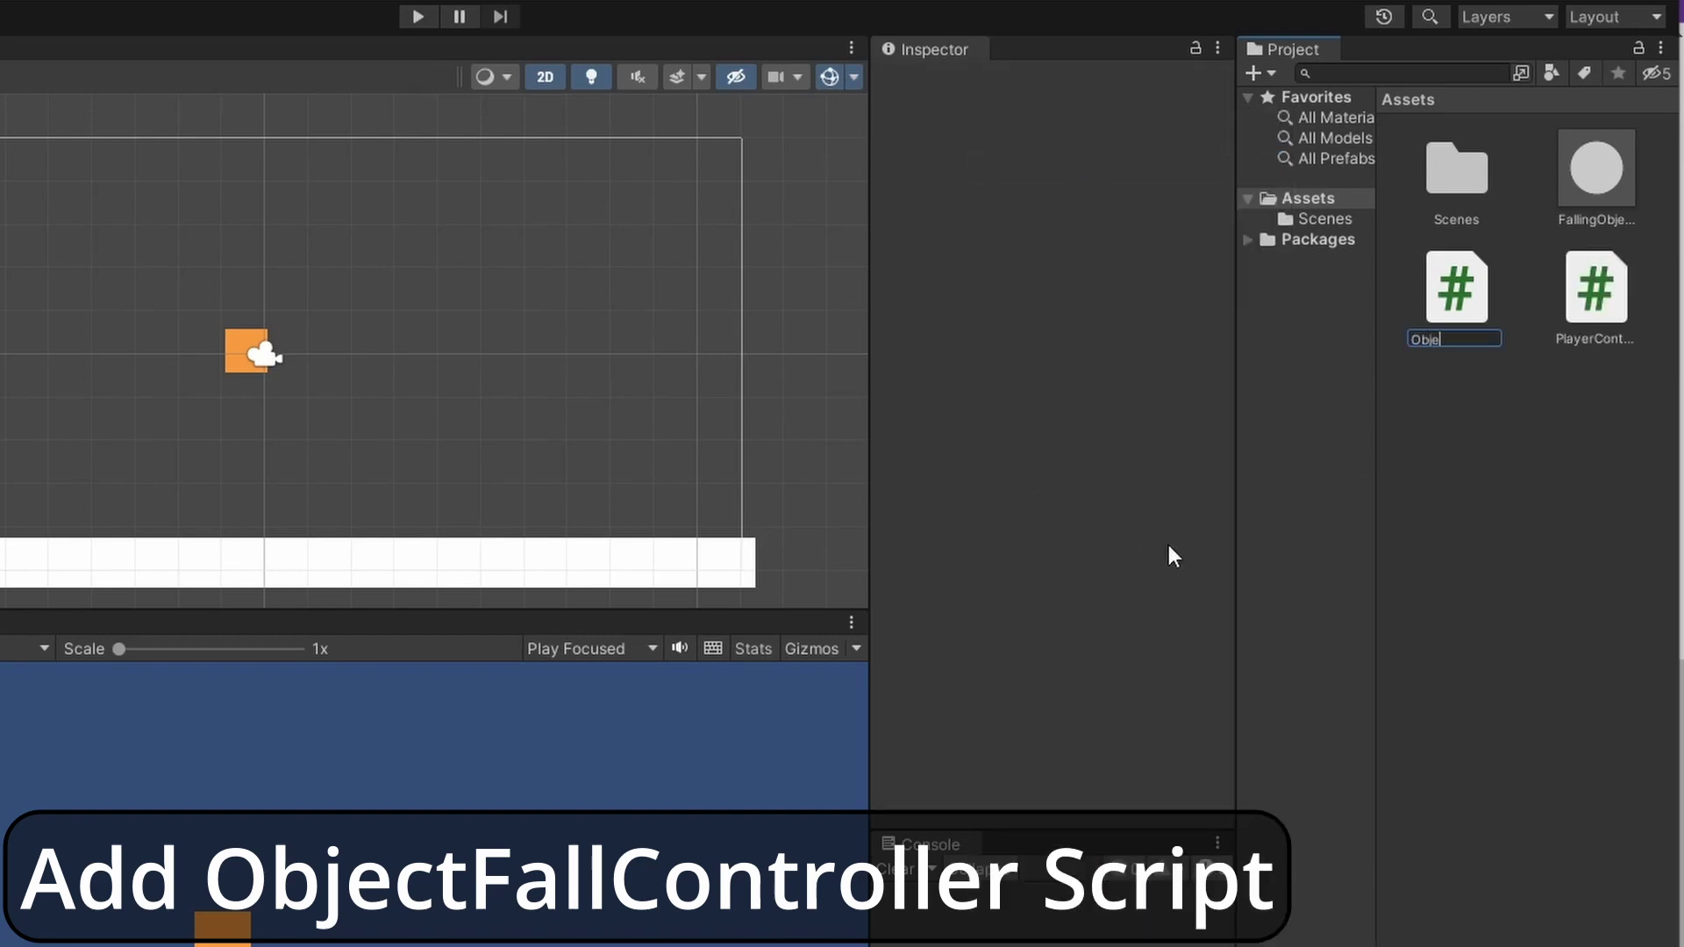
Name the script ObjectFallController and add fields 'float wait = 0.1f' and 'public GameObject fallingObject'
type("ObjectFallController")
key("Return")
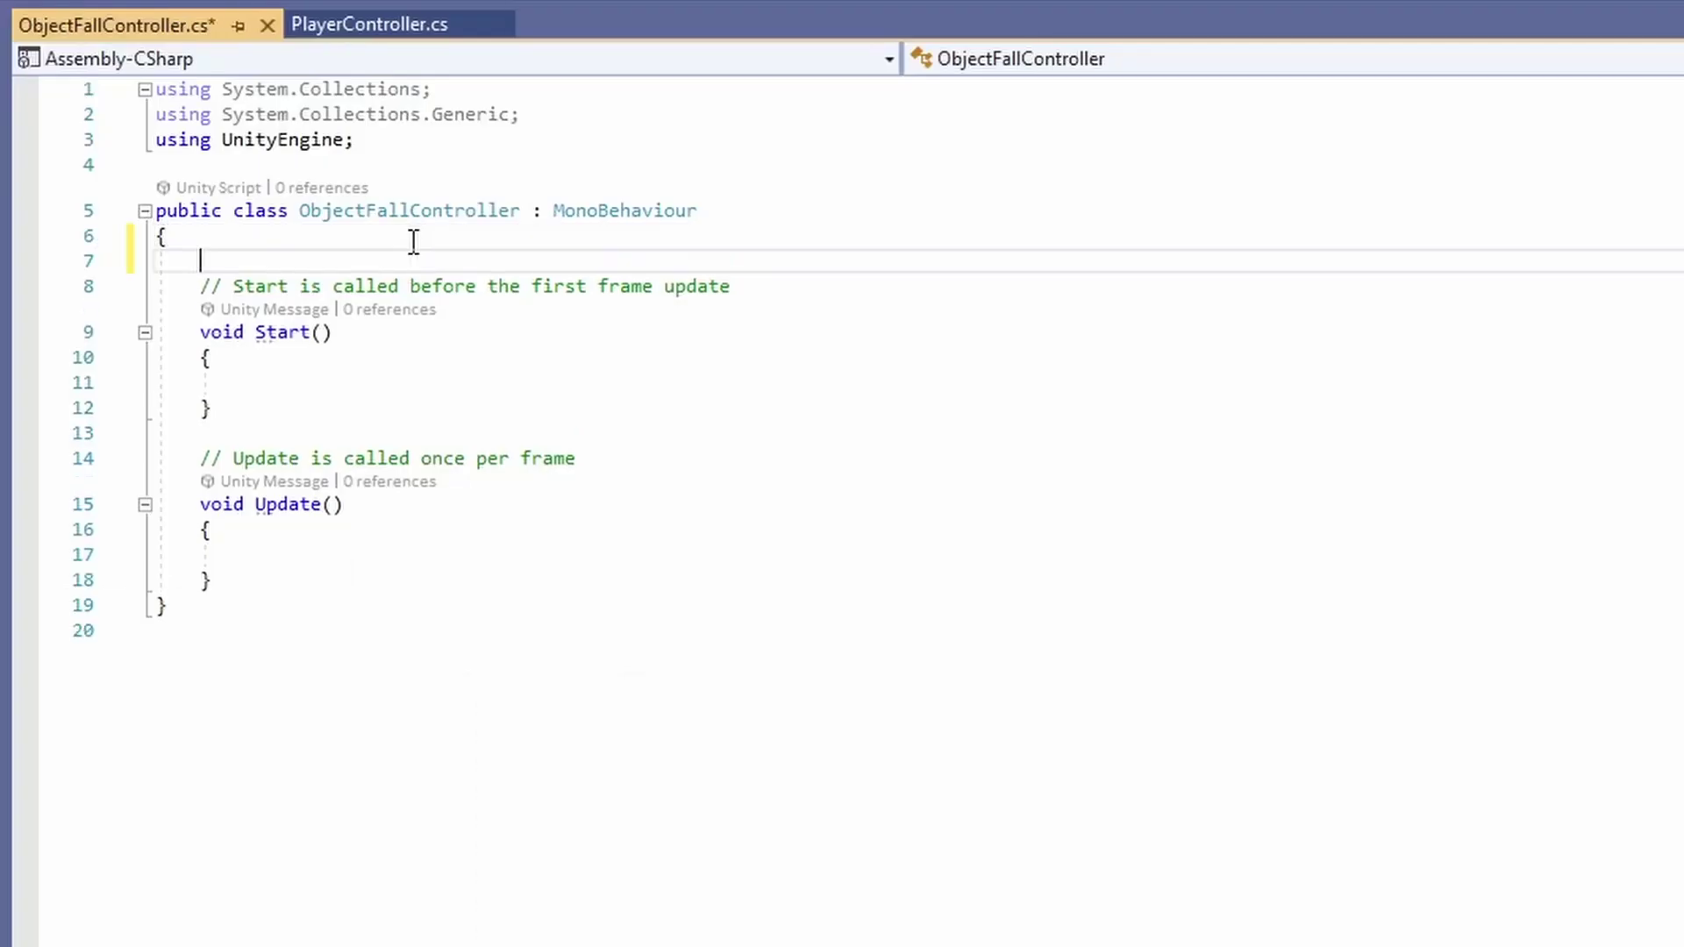
type("float wait = 0")
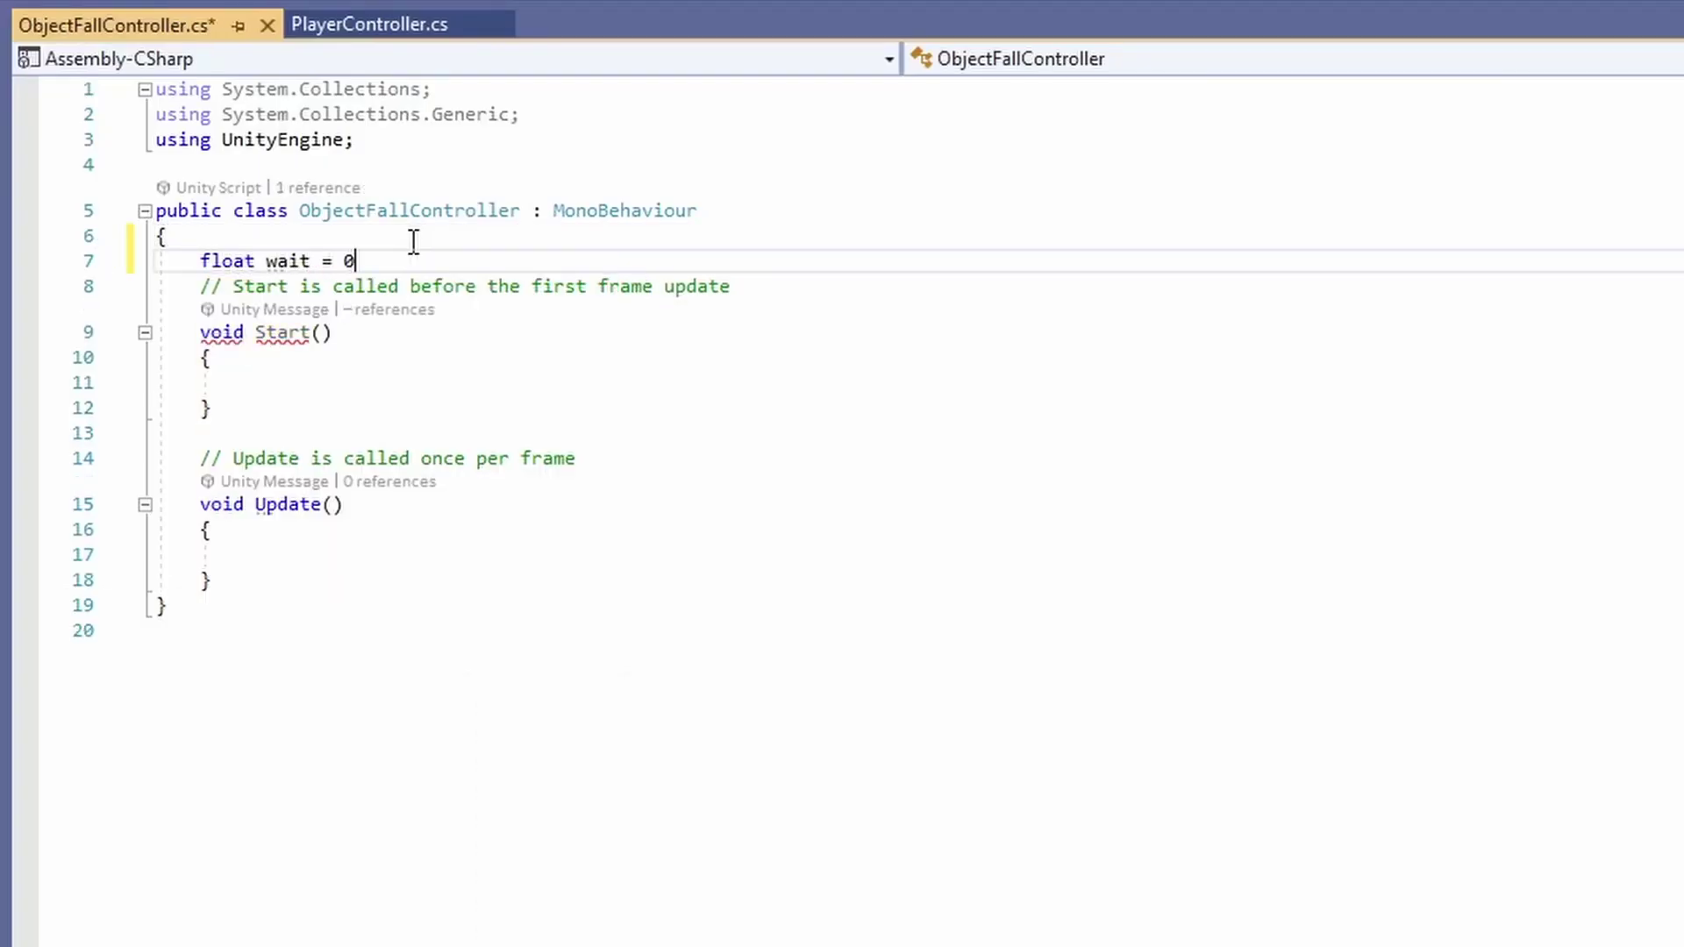
type(".1f;")
key("Return")
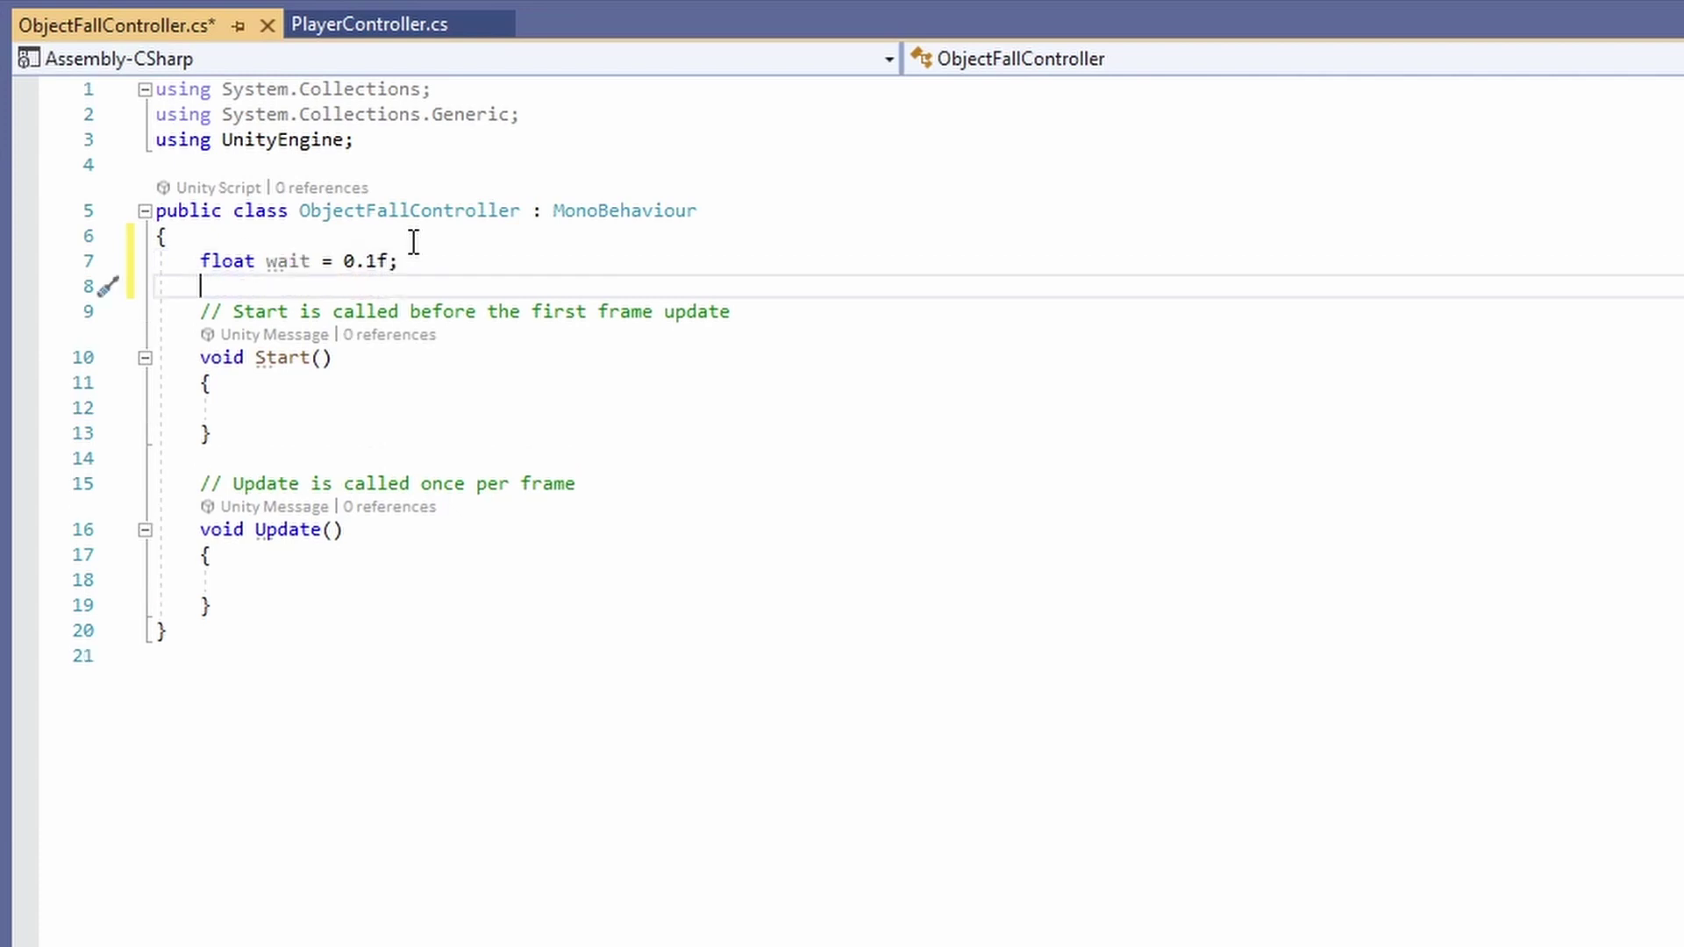
type("public GameObject ")
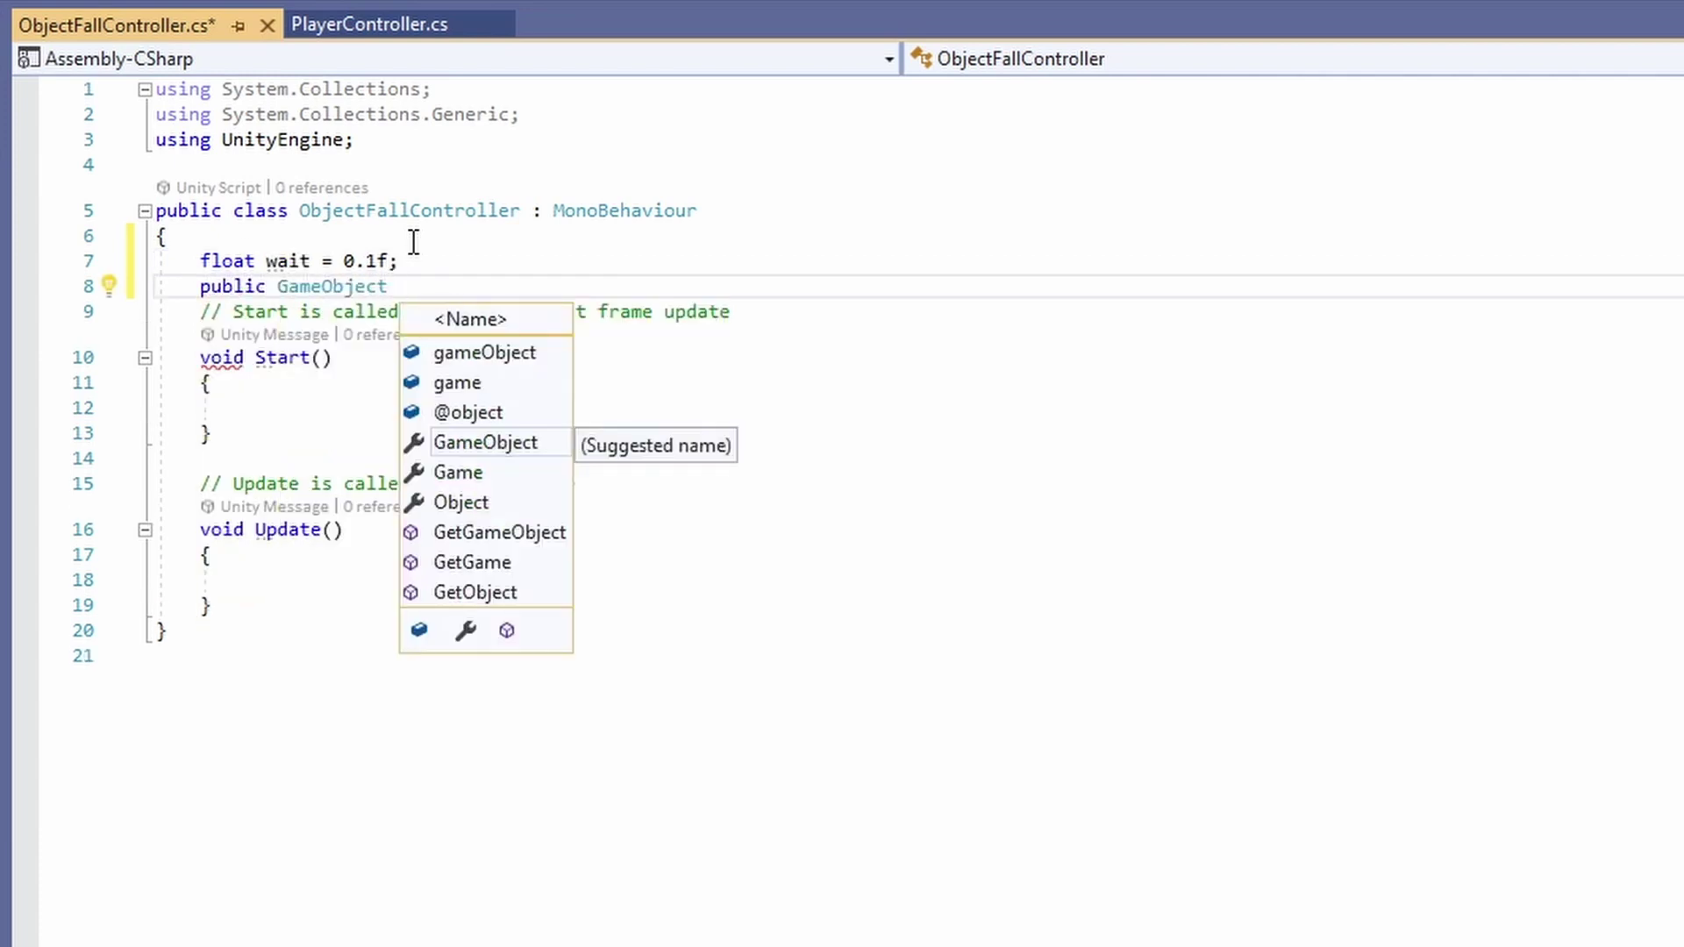
type("fallingObject;")
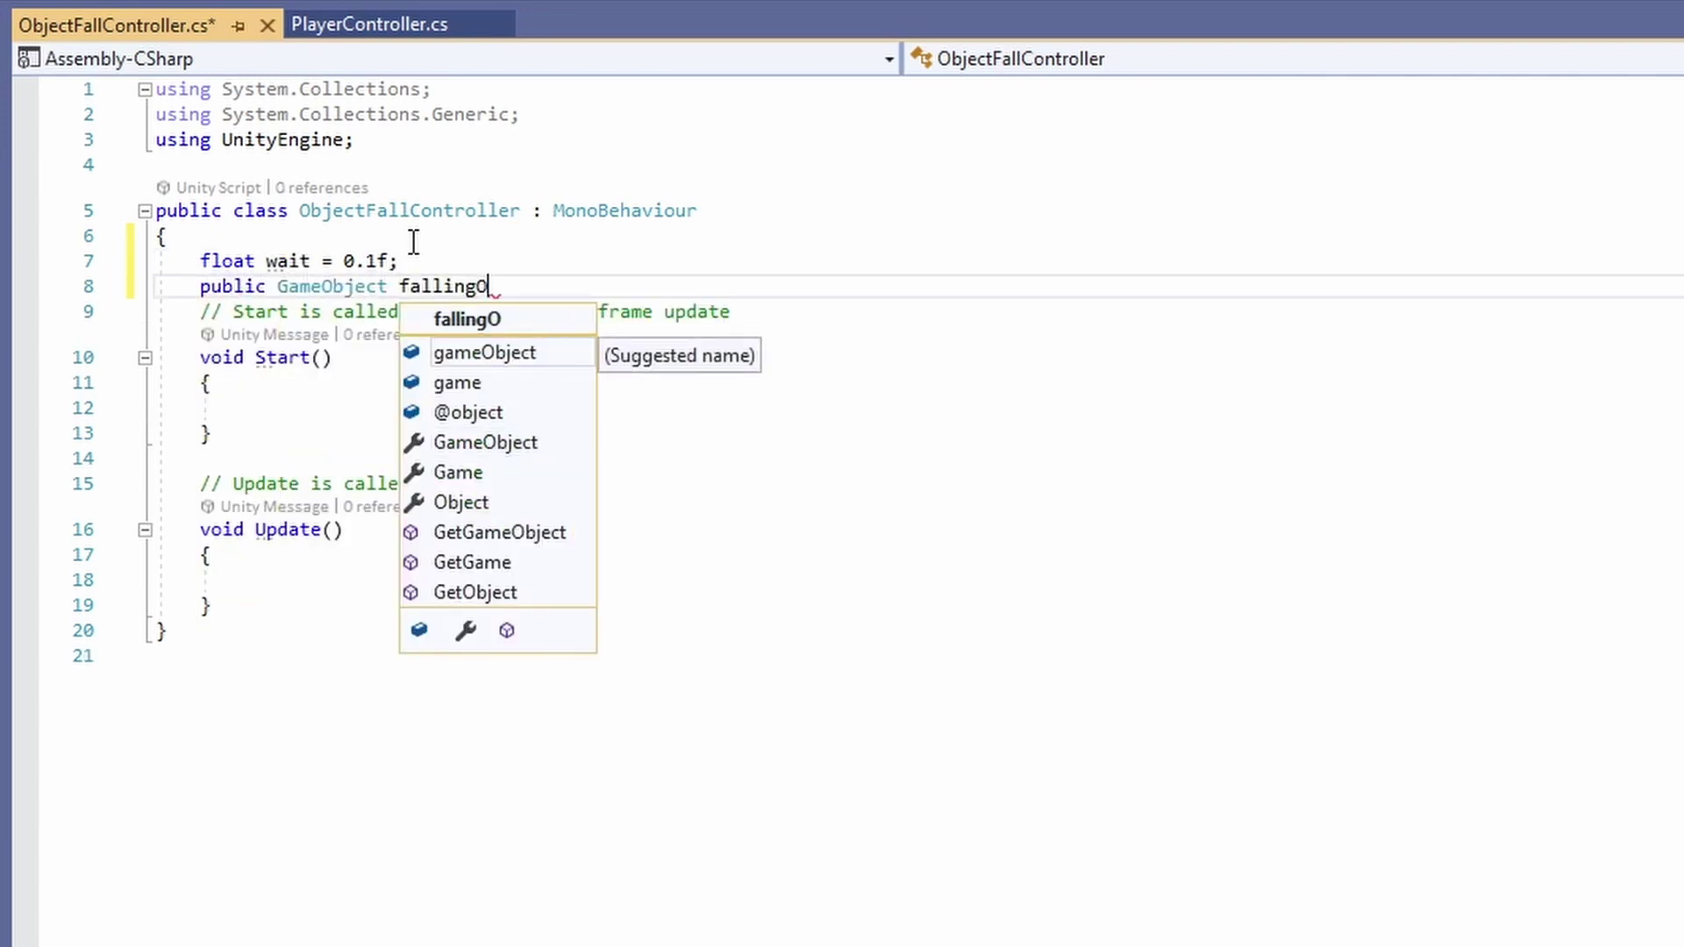
key("Return")
Delete the unused Update method and start a new Fall() method
left_click(386, 432)
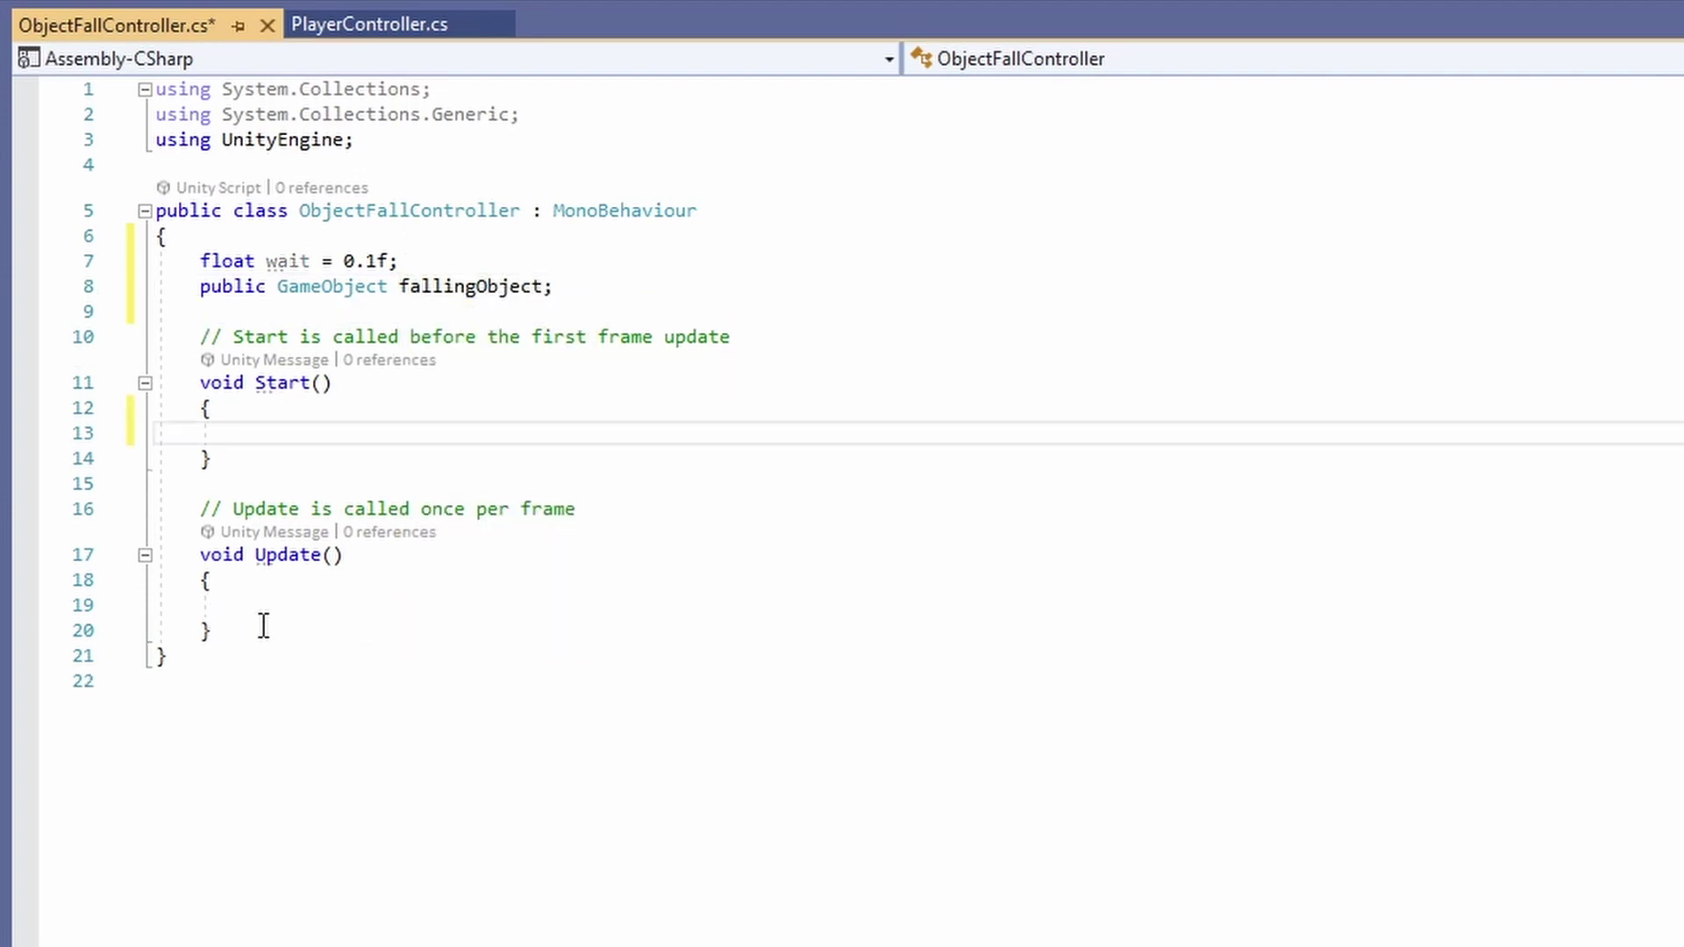
left_click_drag(263, 625, 105, 504)
key("Delete")
key("Return")
type("void F")
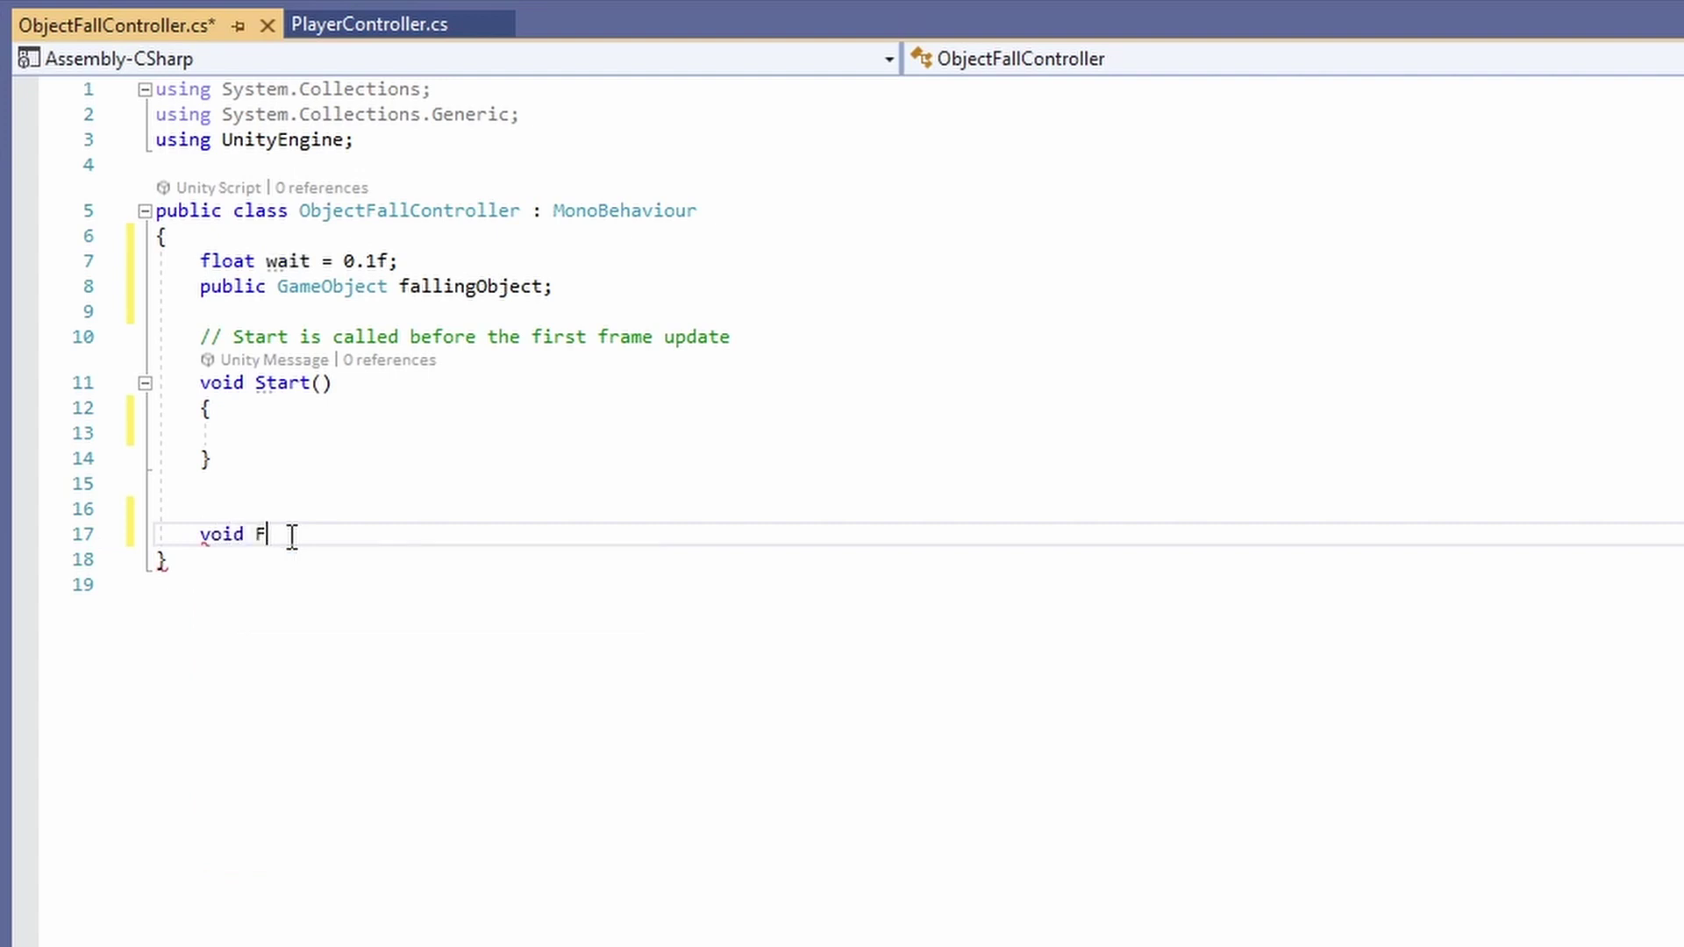
type("all() {")
key("Return")
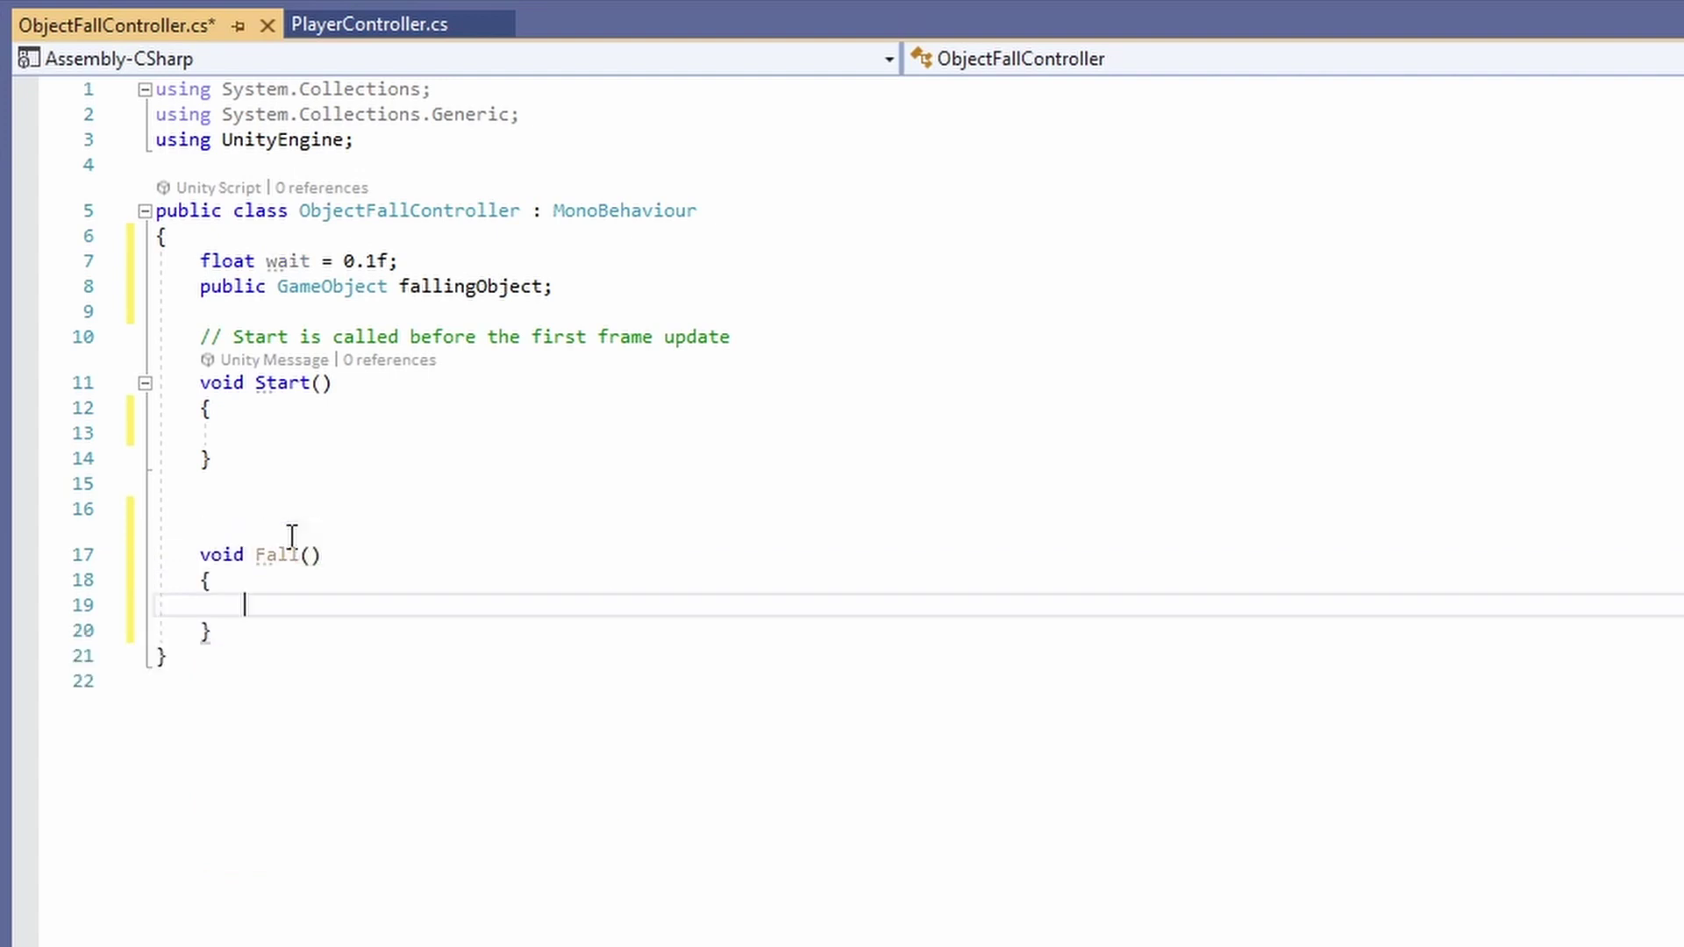
In Fall(), instantiate fallingObject at new Vector3(Random.Range(-10, 10), 10, 0) with Quaternion.identity, and save
type("Inst")
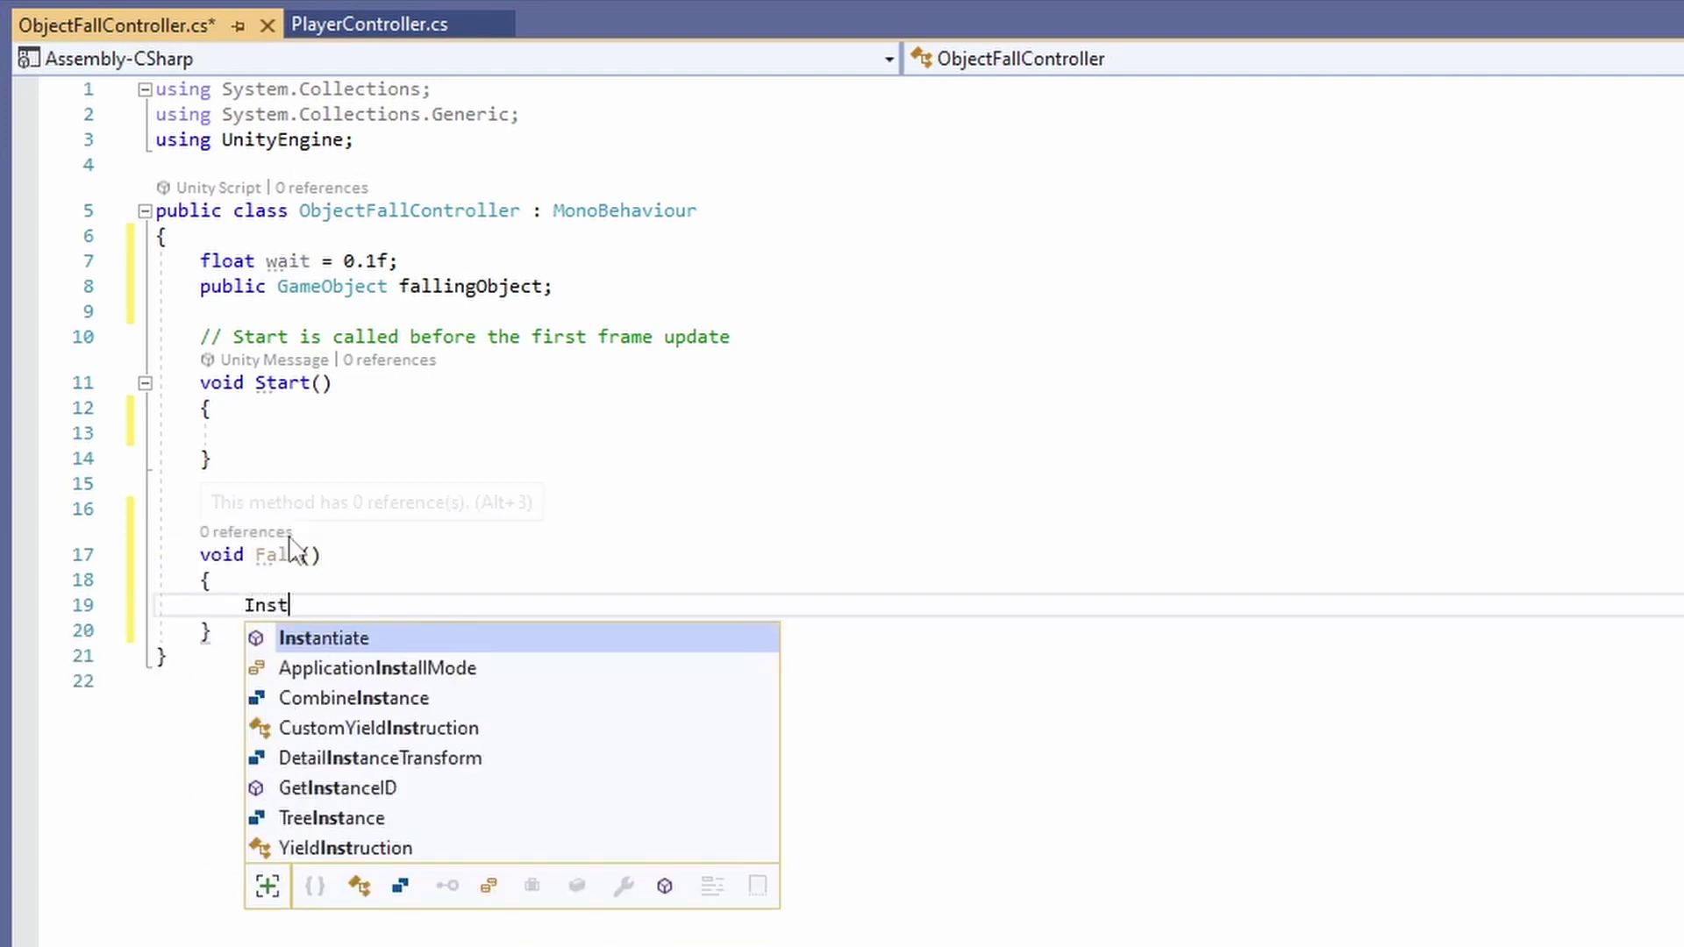
type("antiate(falling")
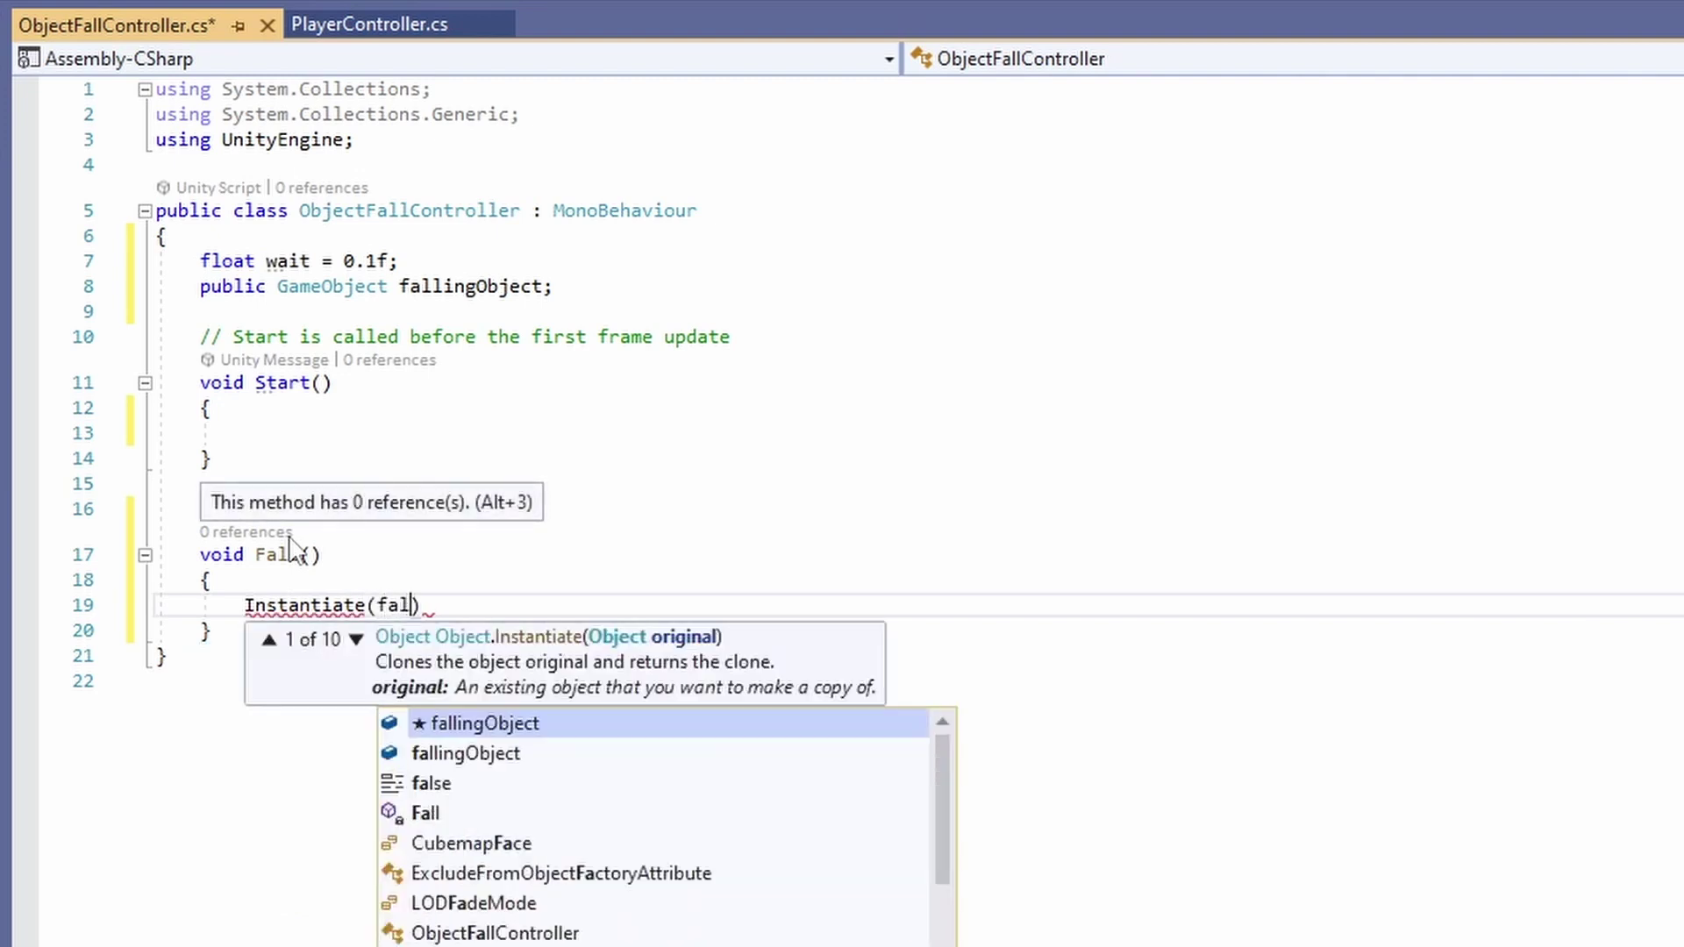
key("Tab")
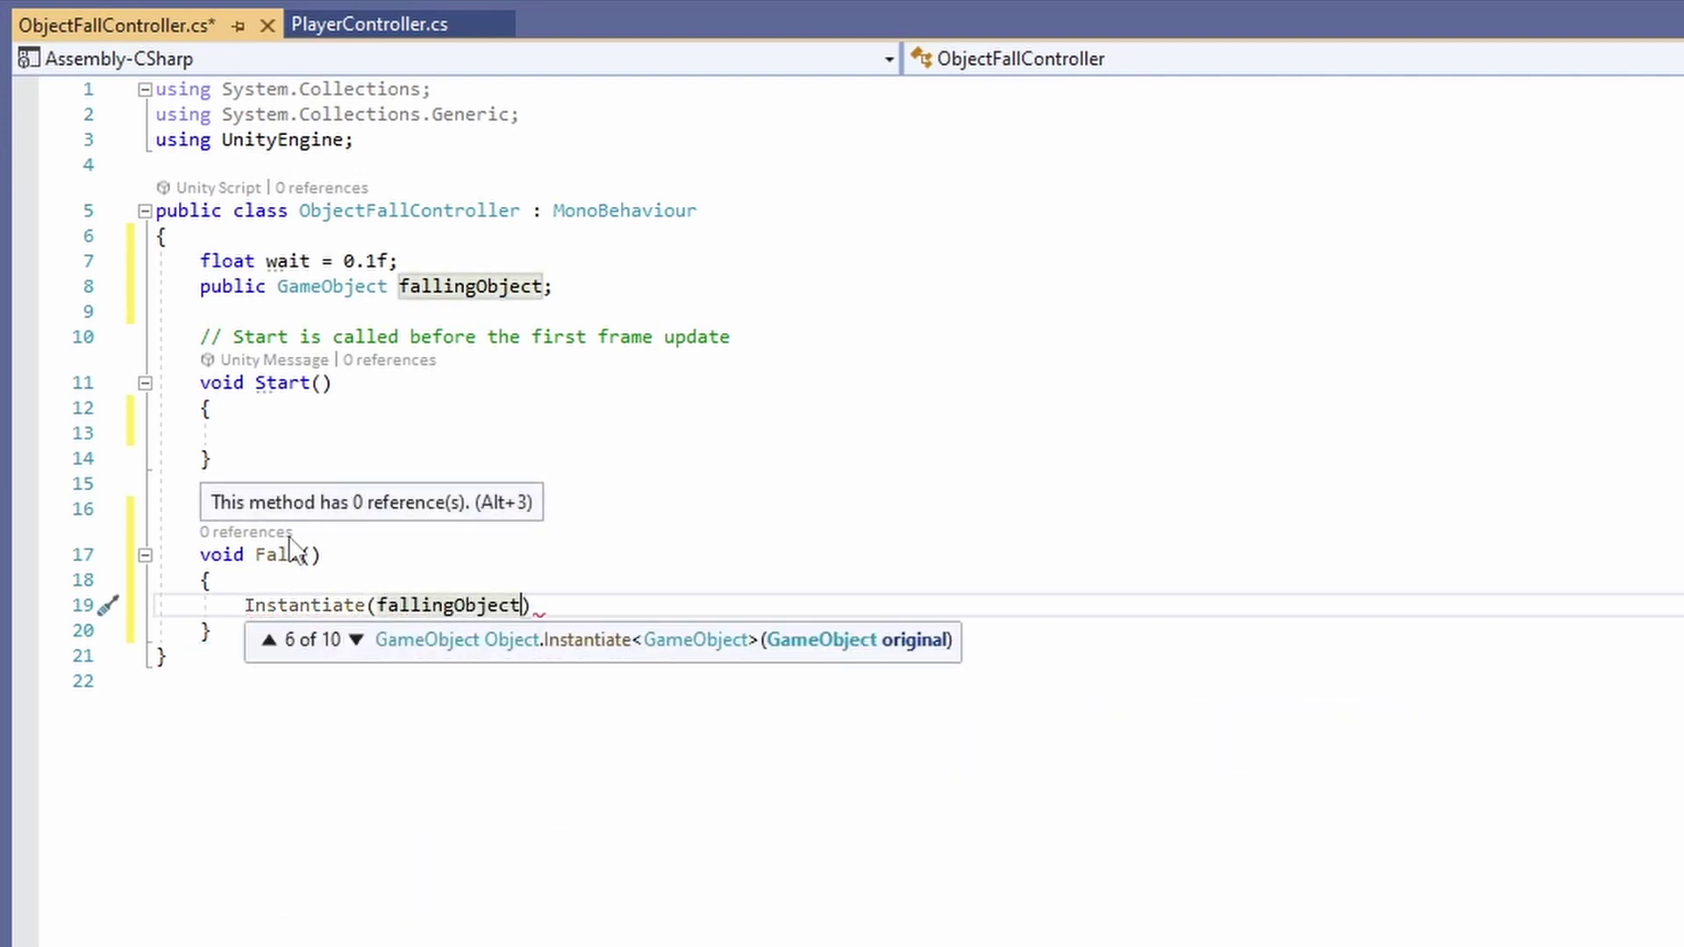
type(", new")
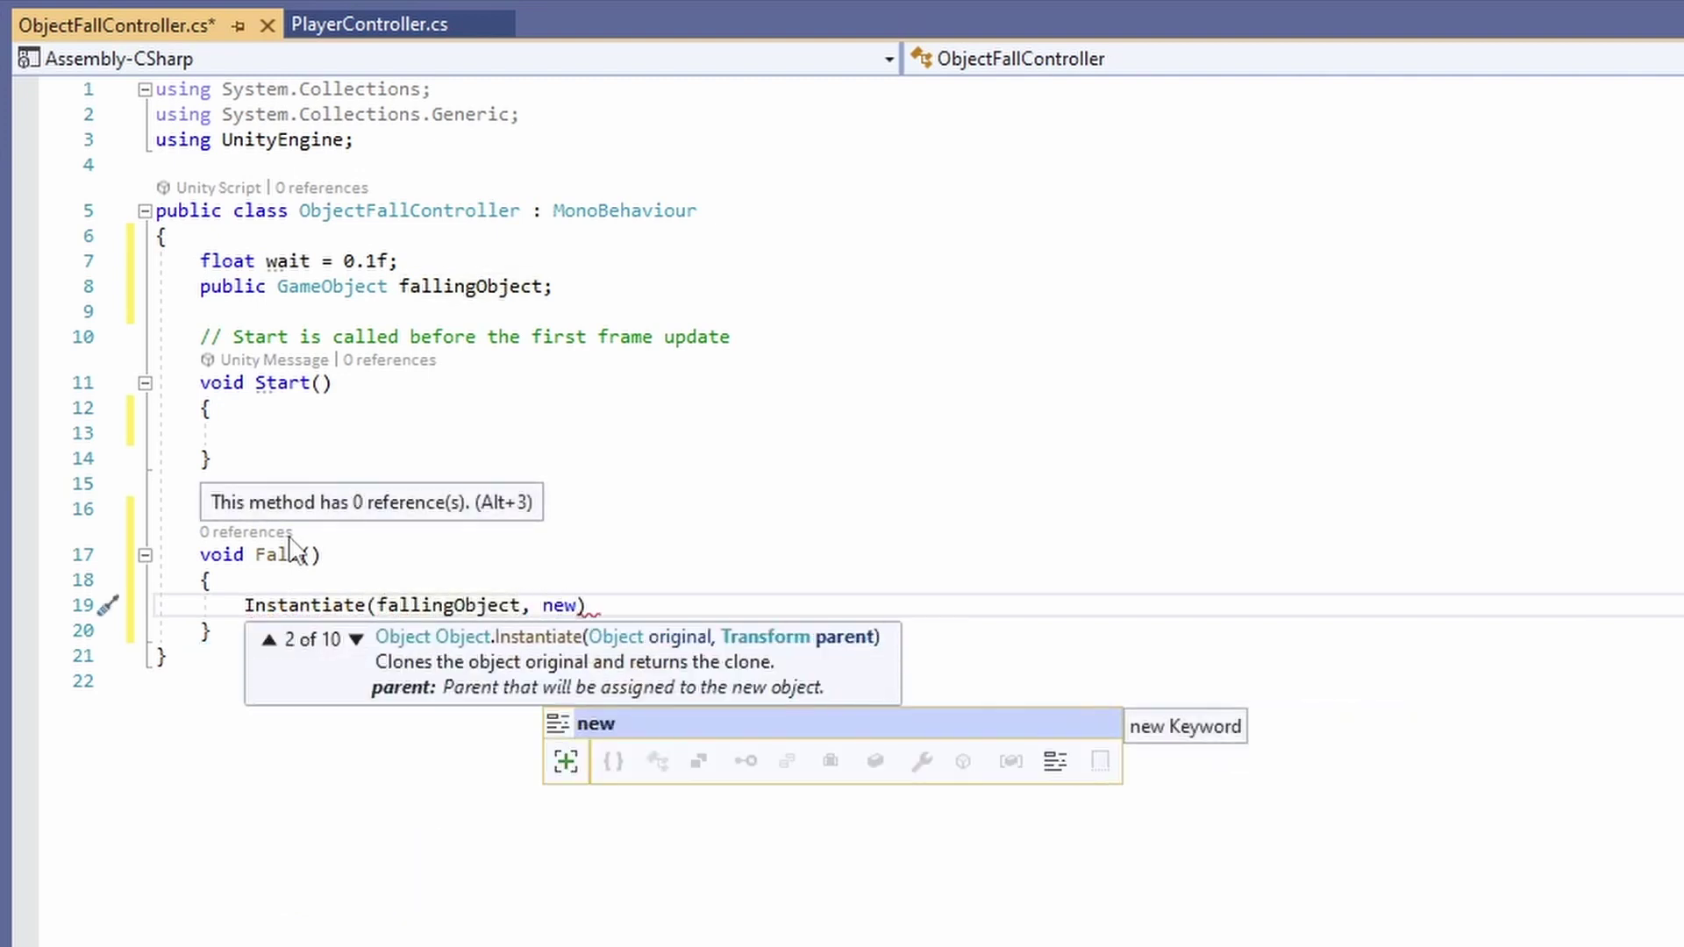
type(" Vector")
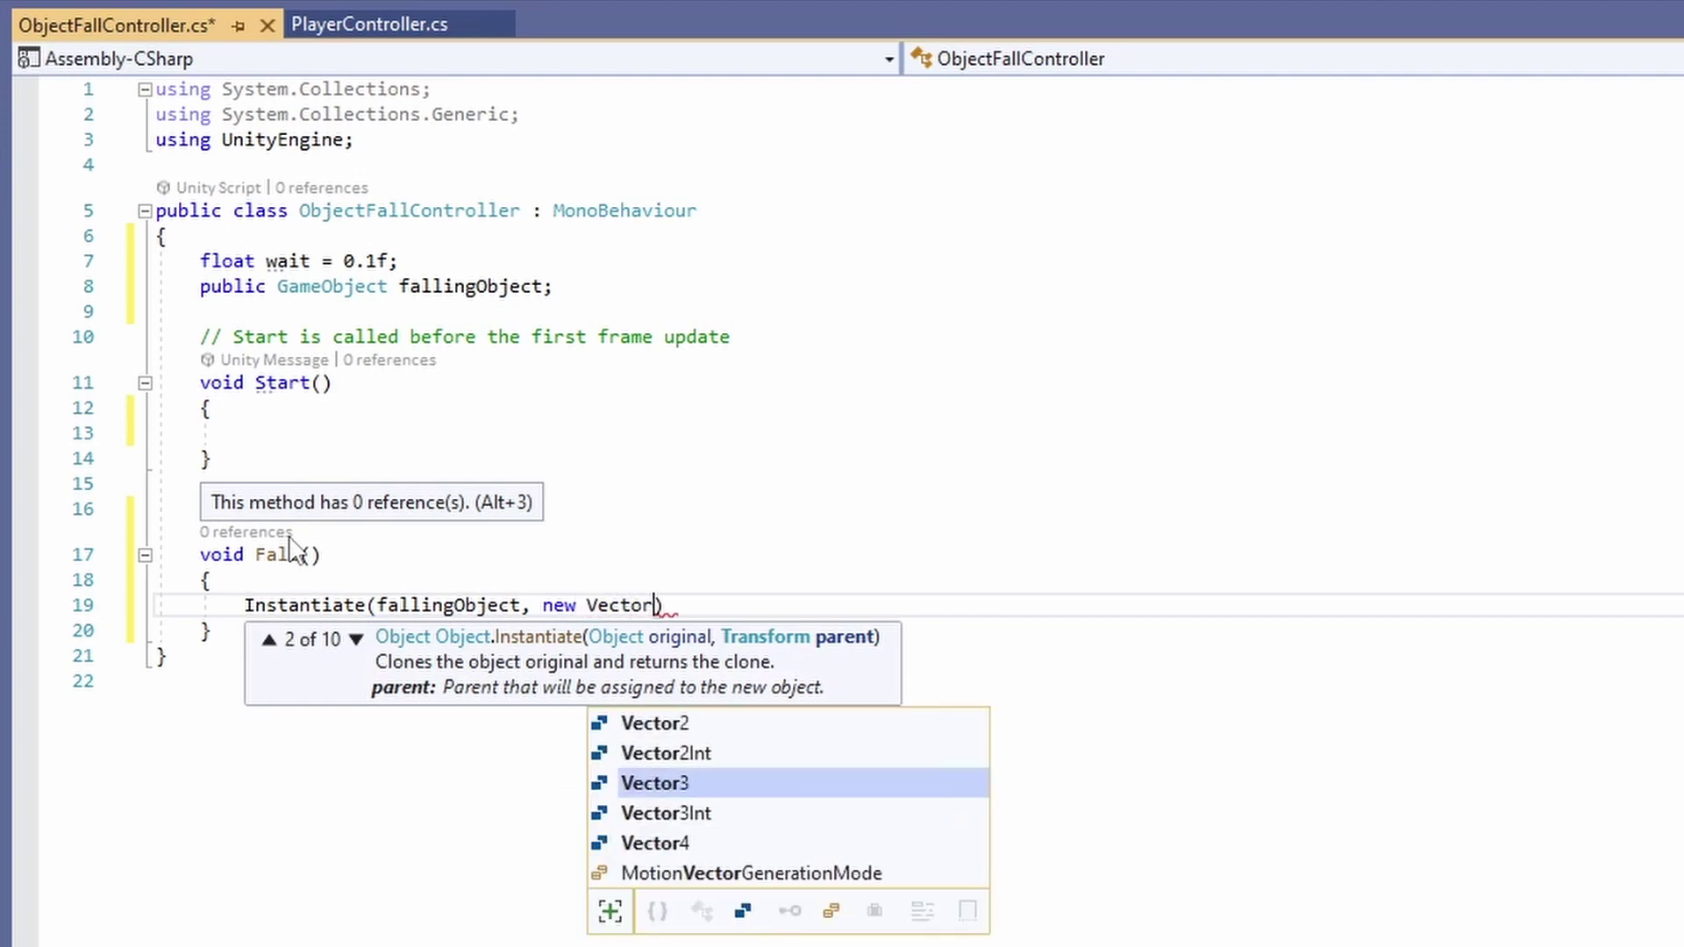
type("3(Ra")
key("Tab")
type(".Range")
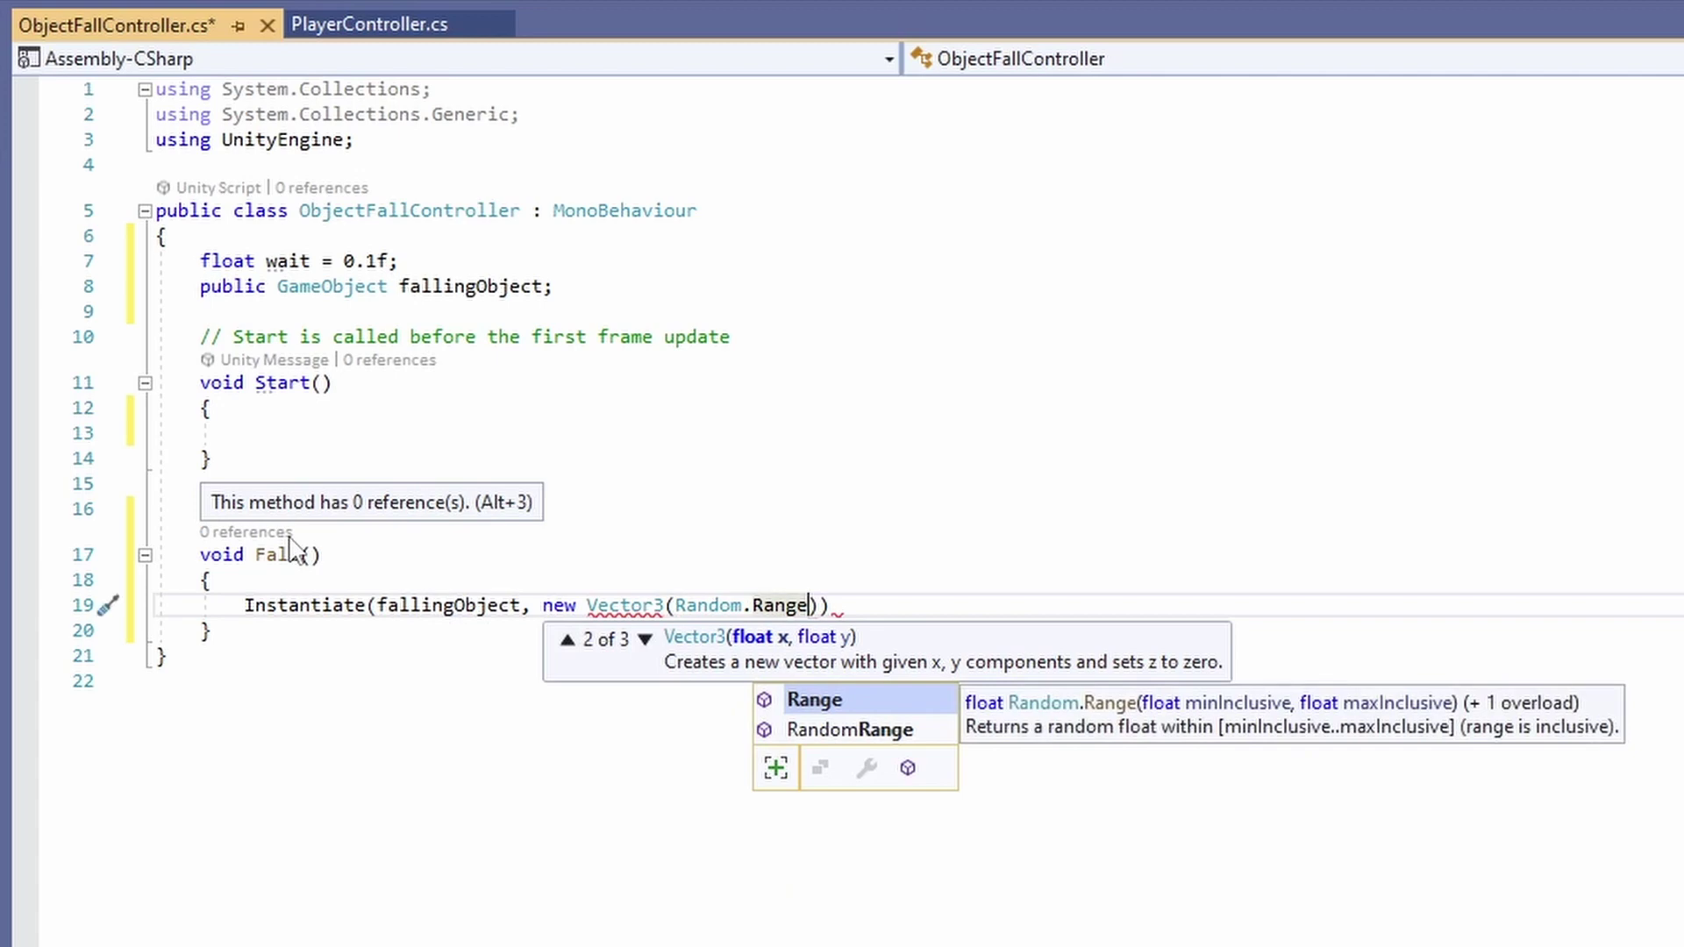
type("(-10, 1")
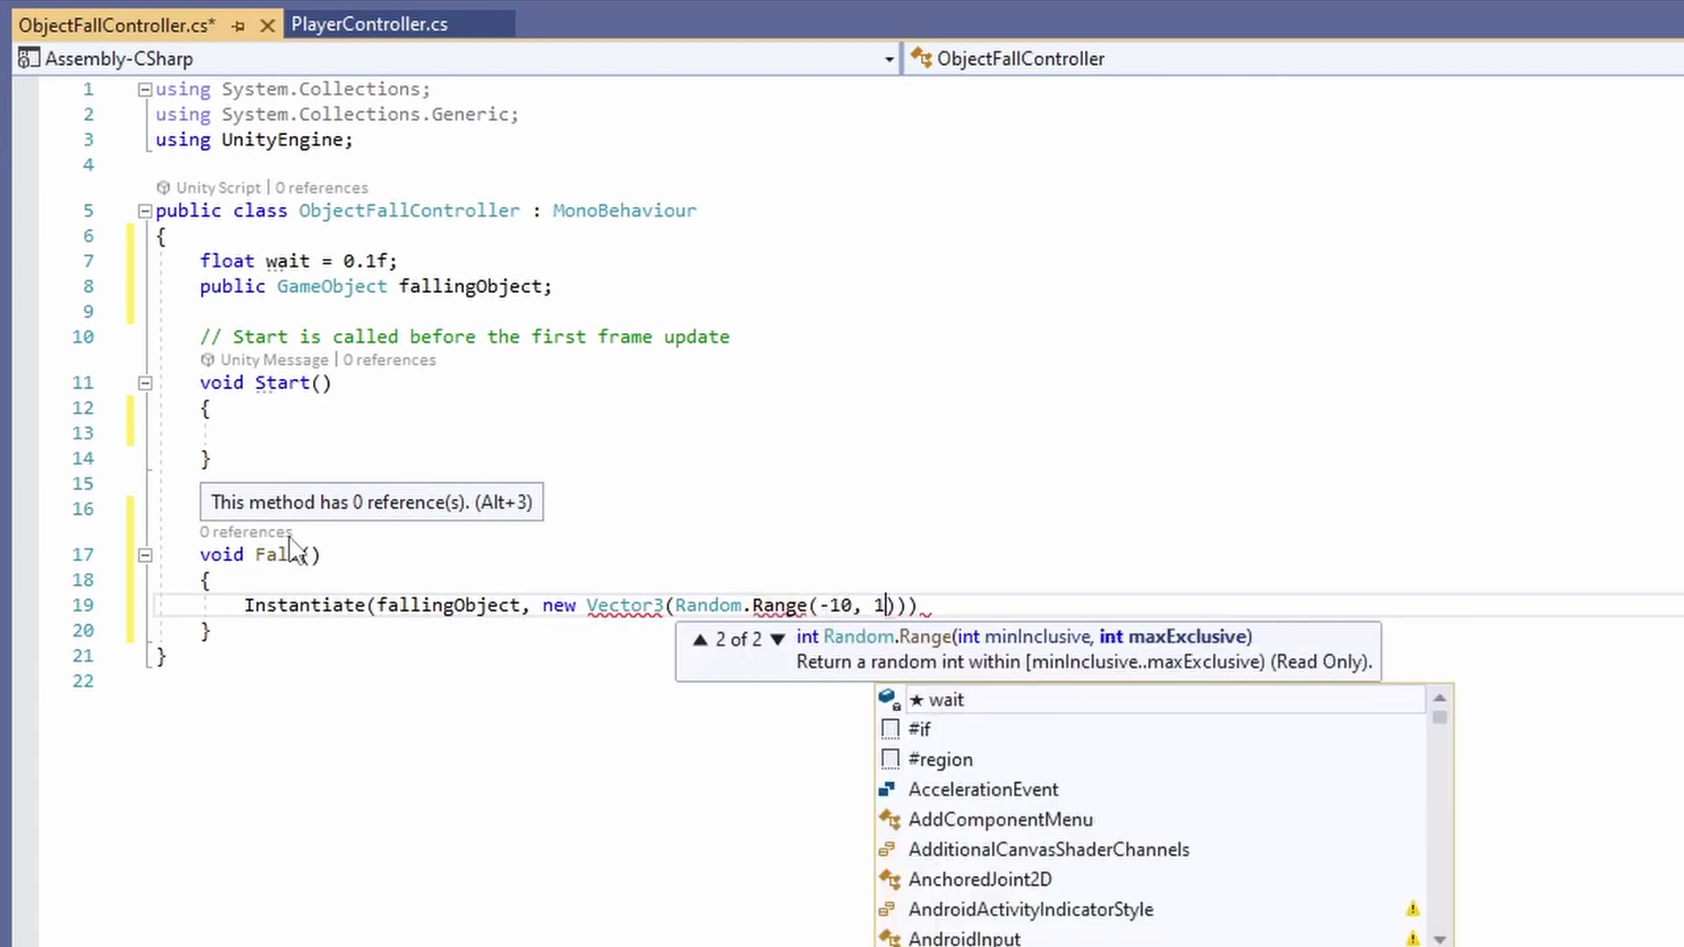
type("0) 10")
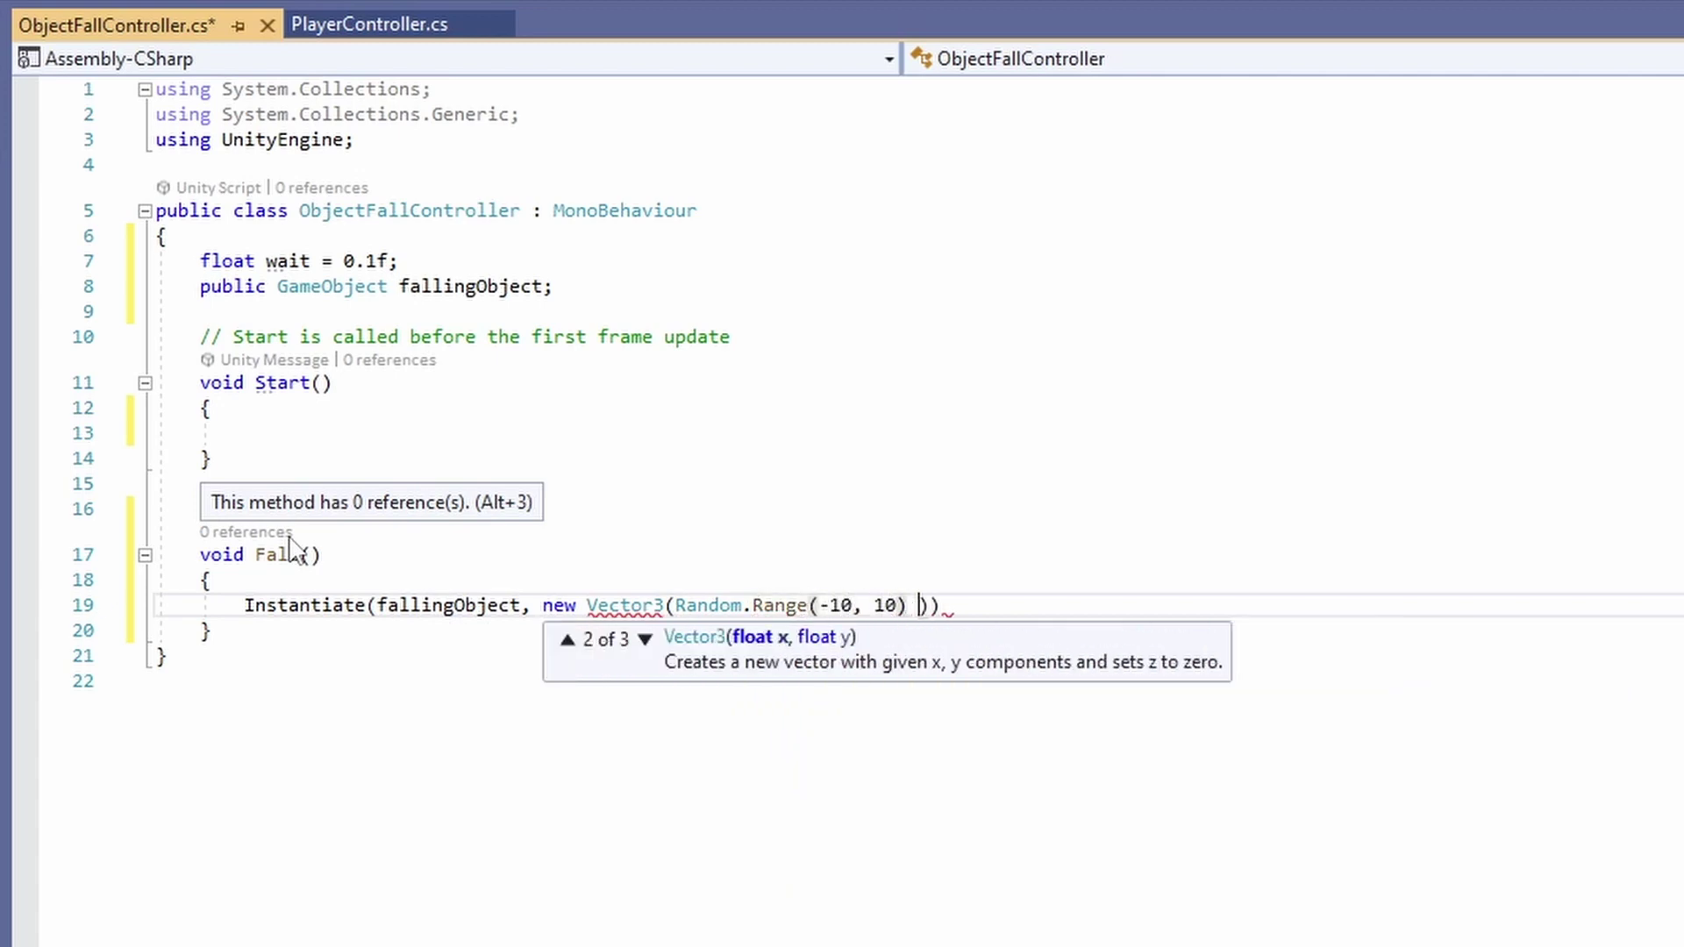
type(", 0)")
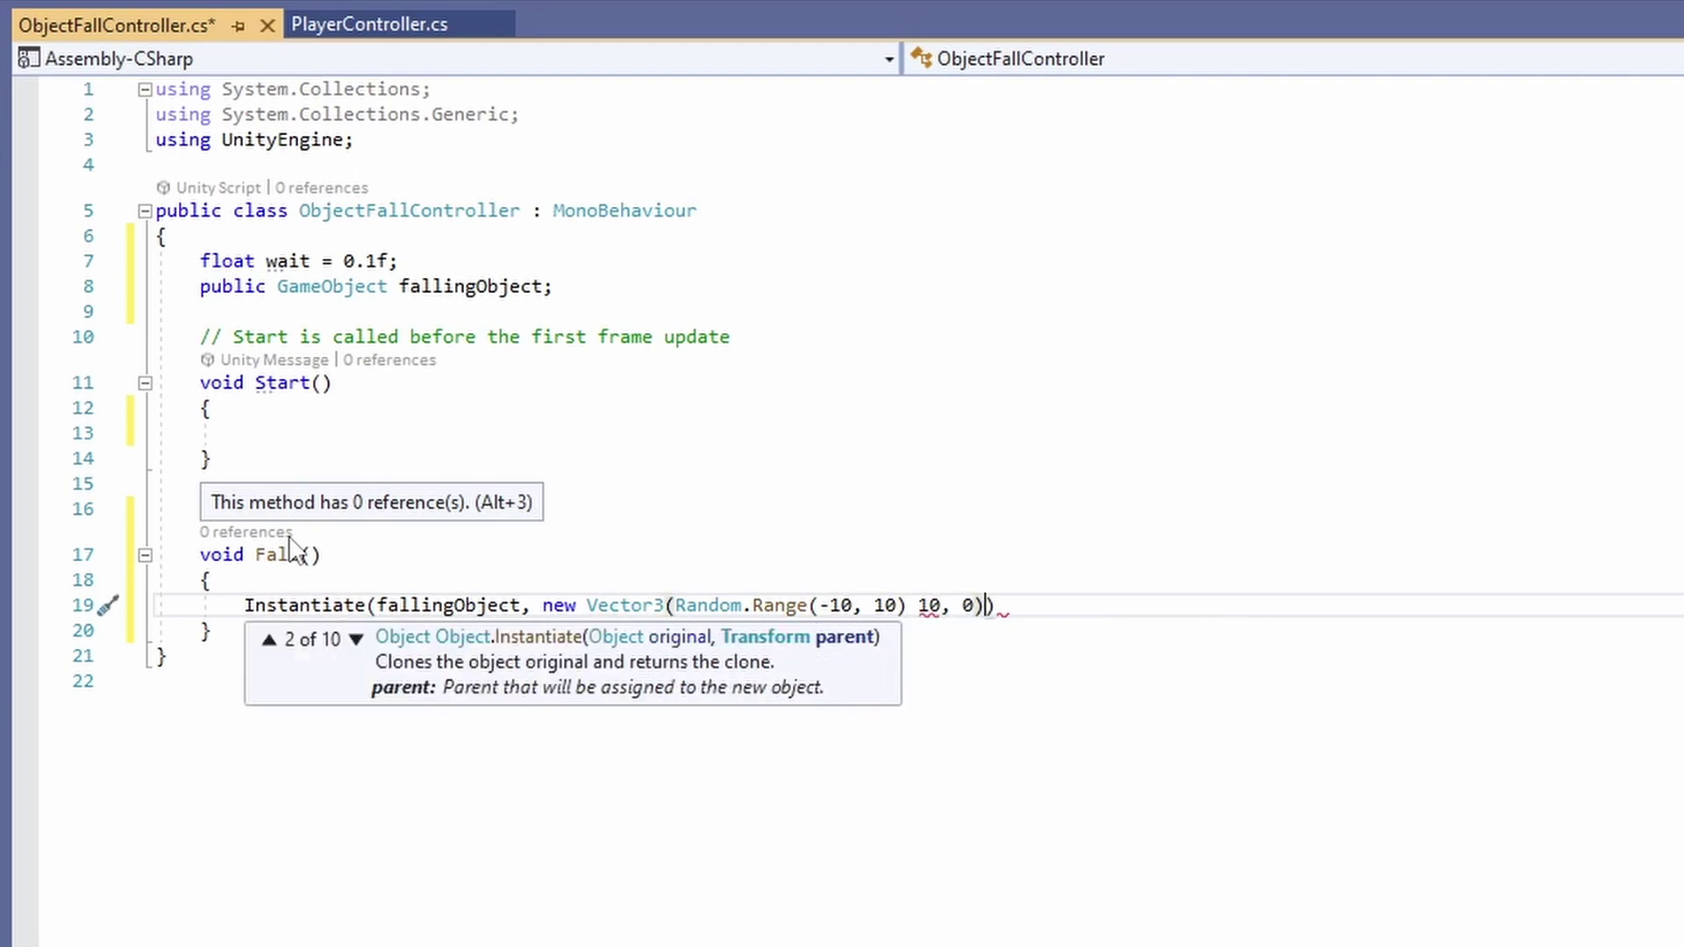
type(", Qu")
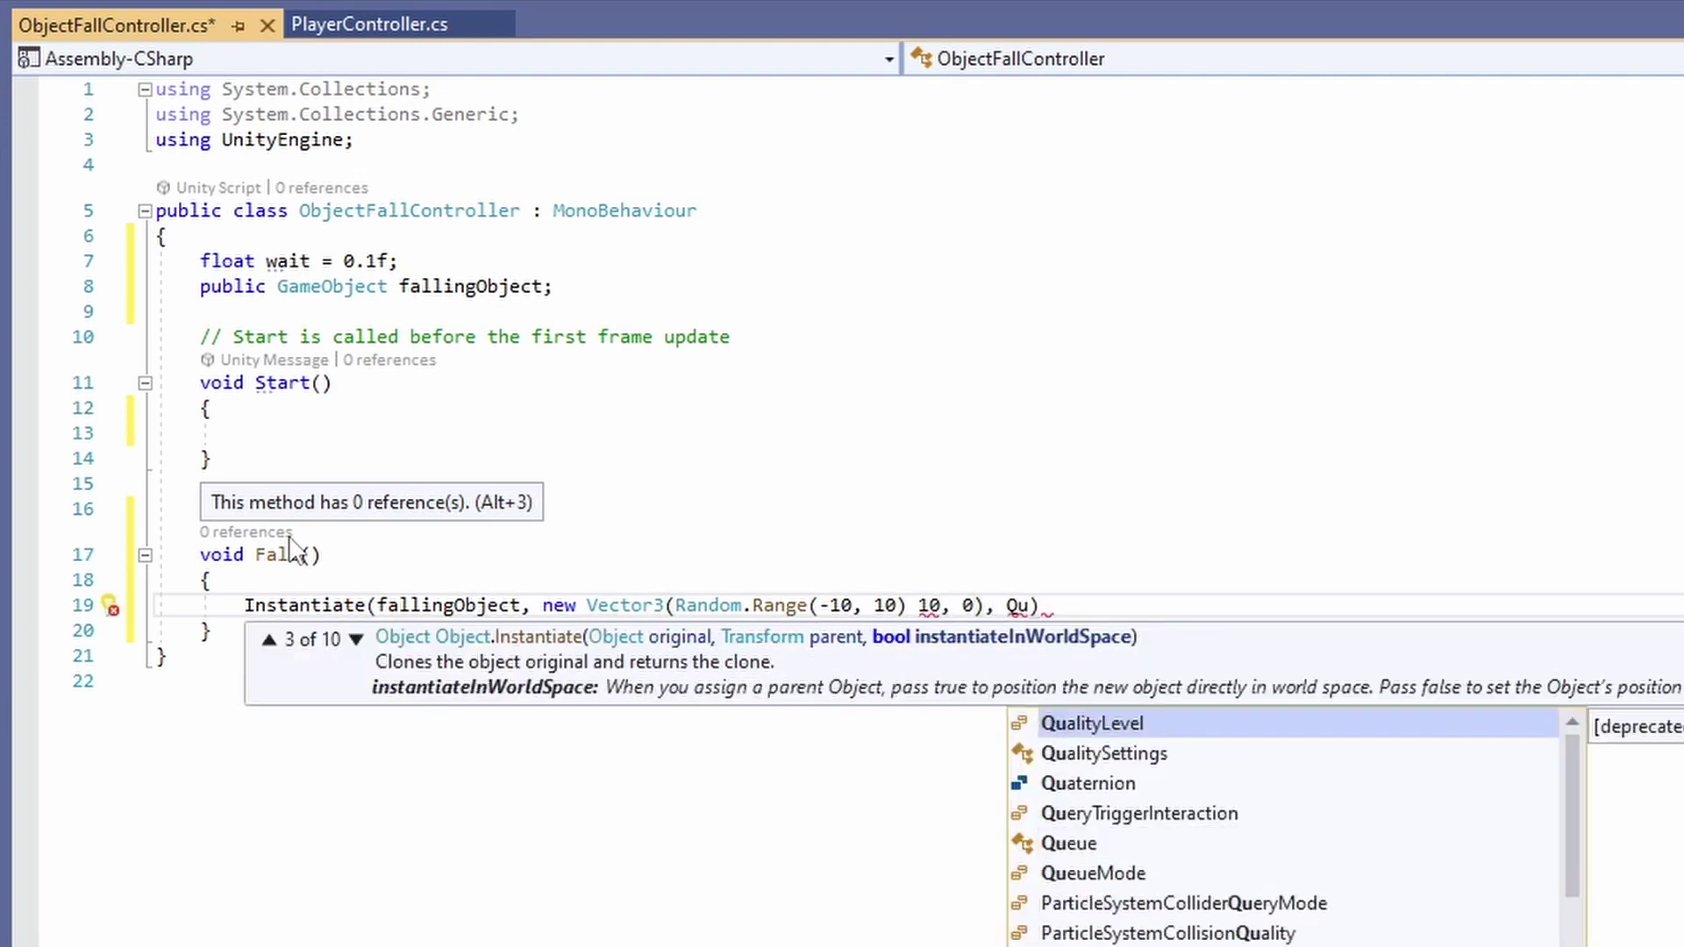
type("aternion.identity")
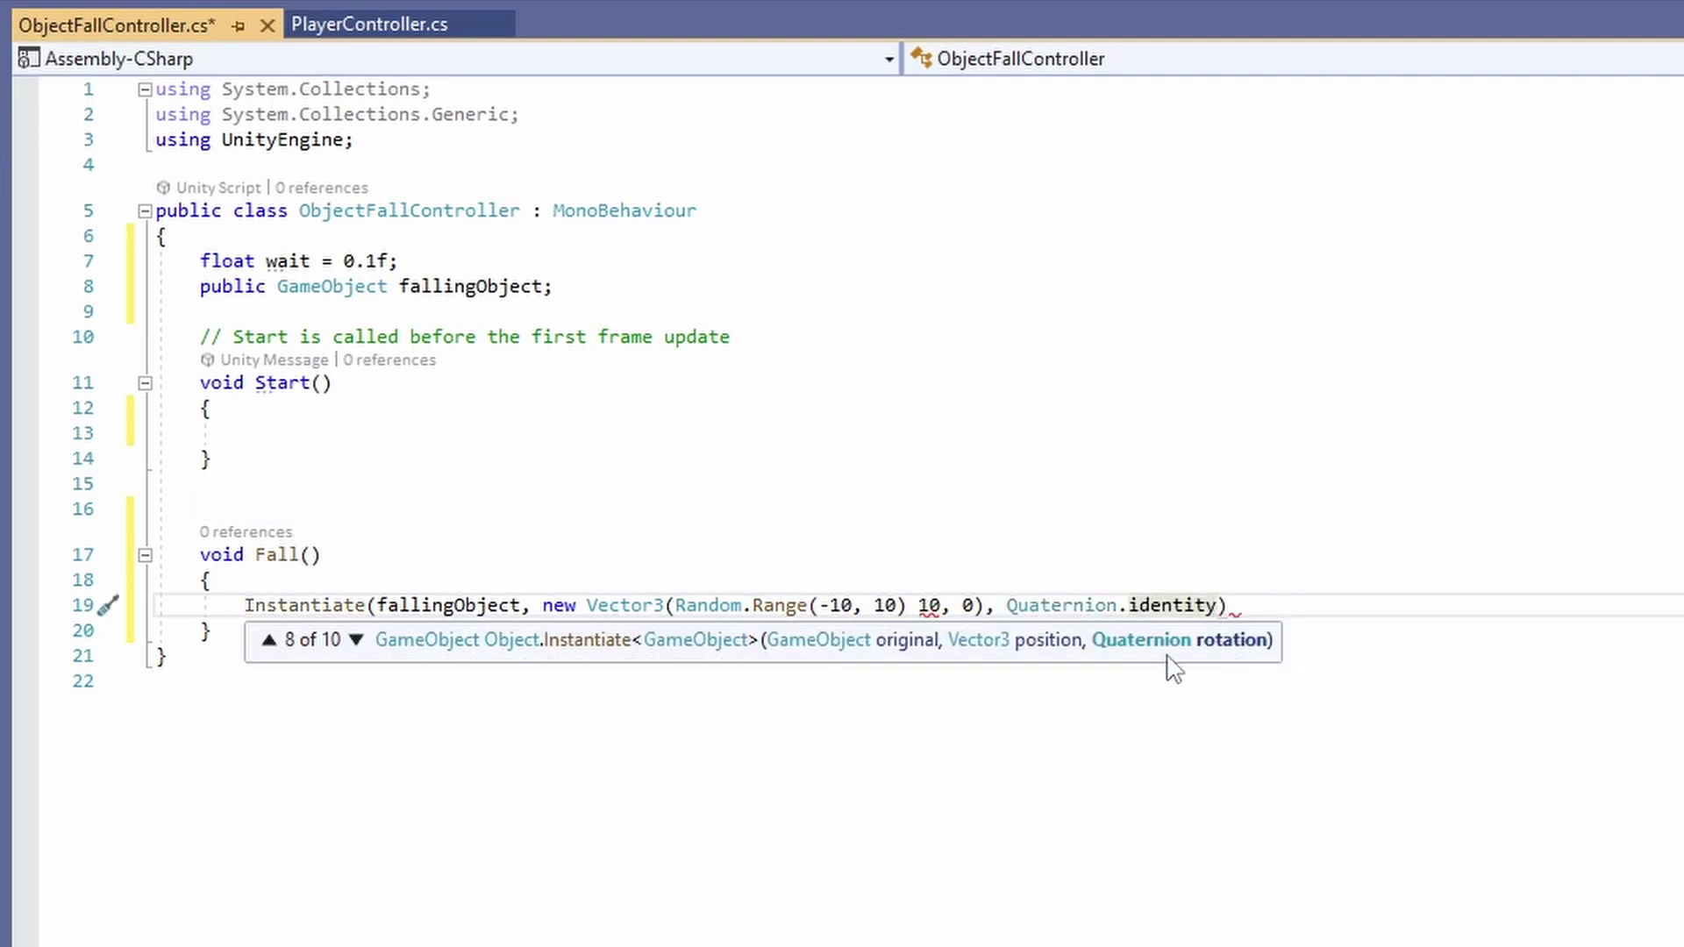
left_click(909, 605)
type(",")
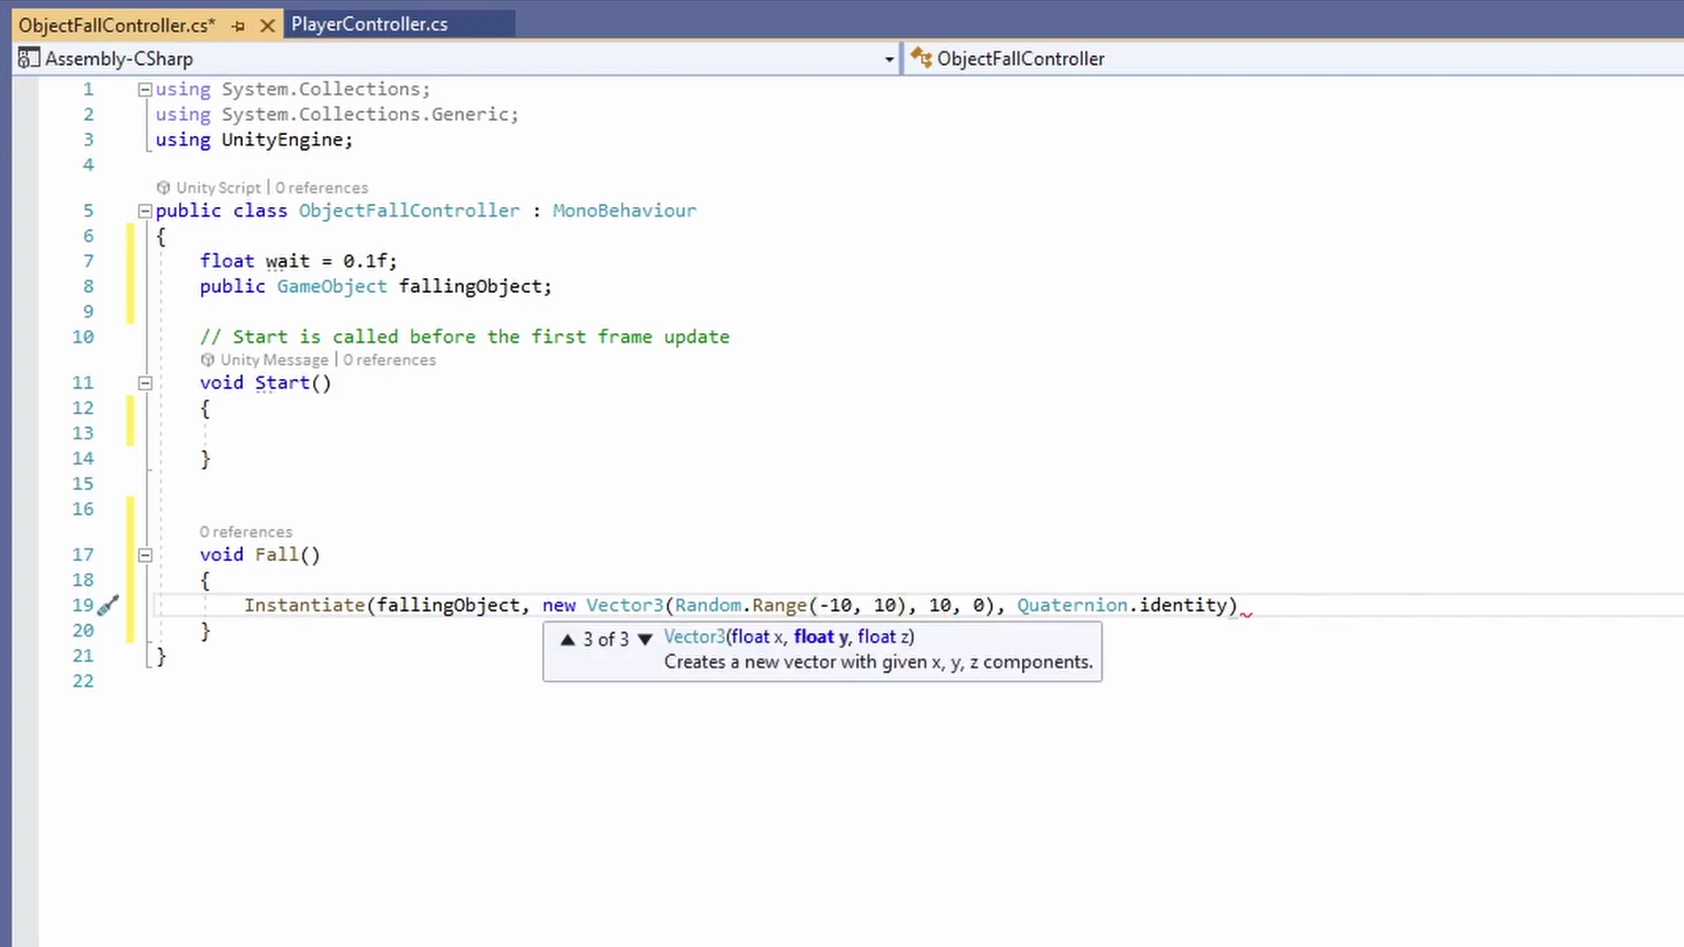
left_click(1386, 609)
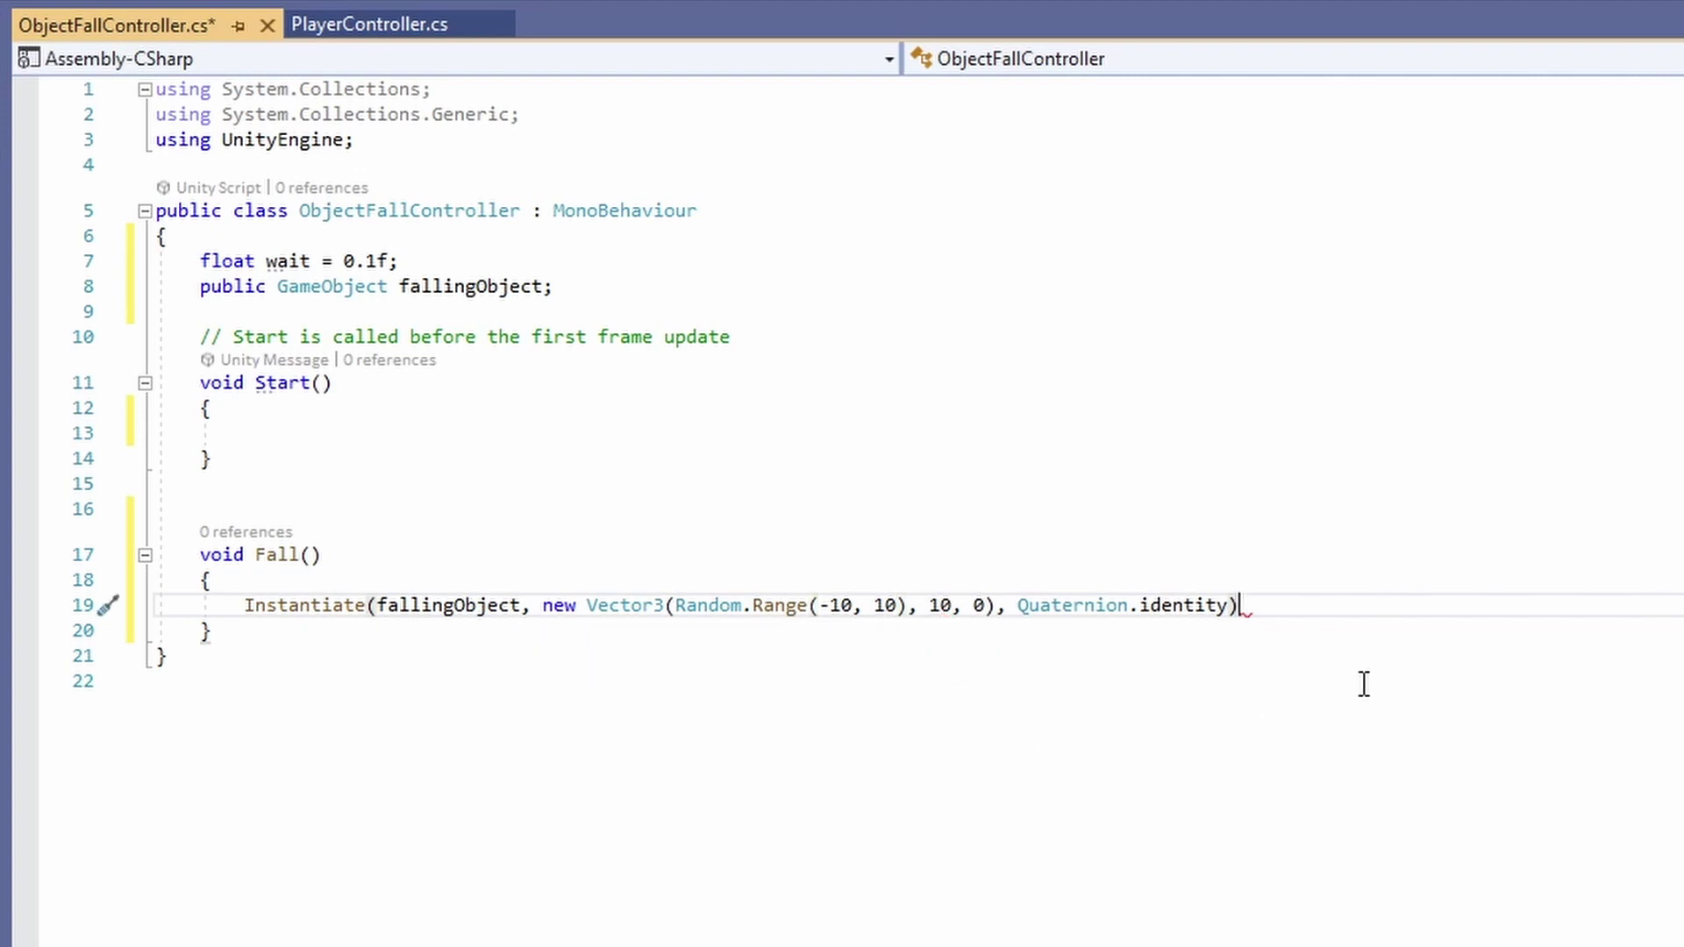
key("ctrl+s")
Call InvokeRepeating("Fall", wait, wait) inside Start() and save the script
left_click(324, 409)
left_click(333, 440)
type("InvokeRepeating")
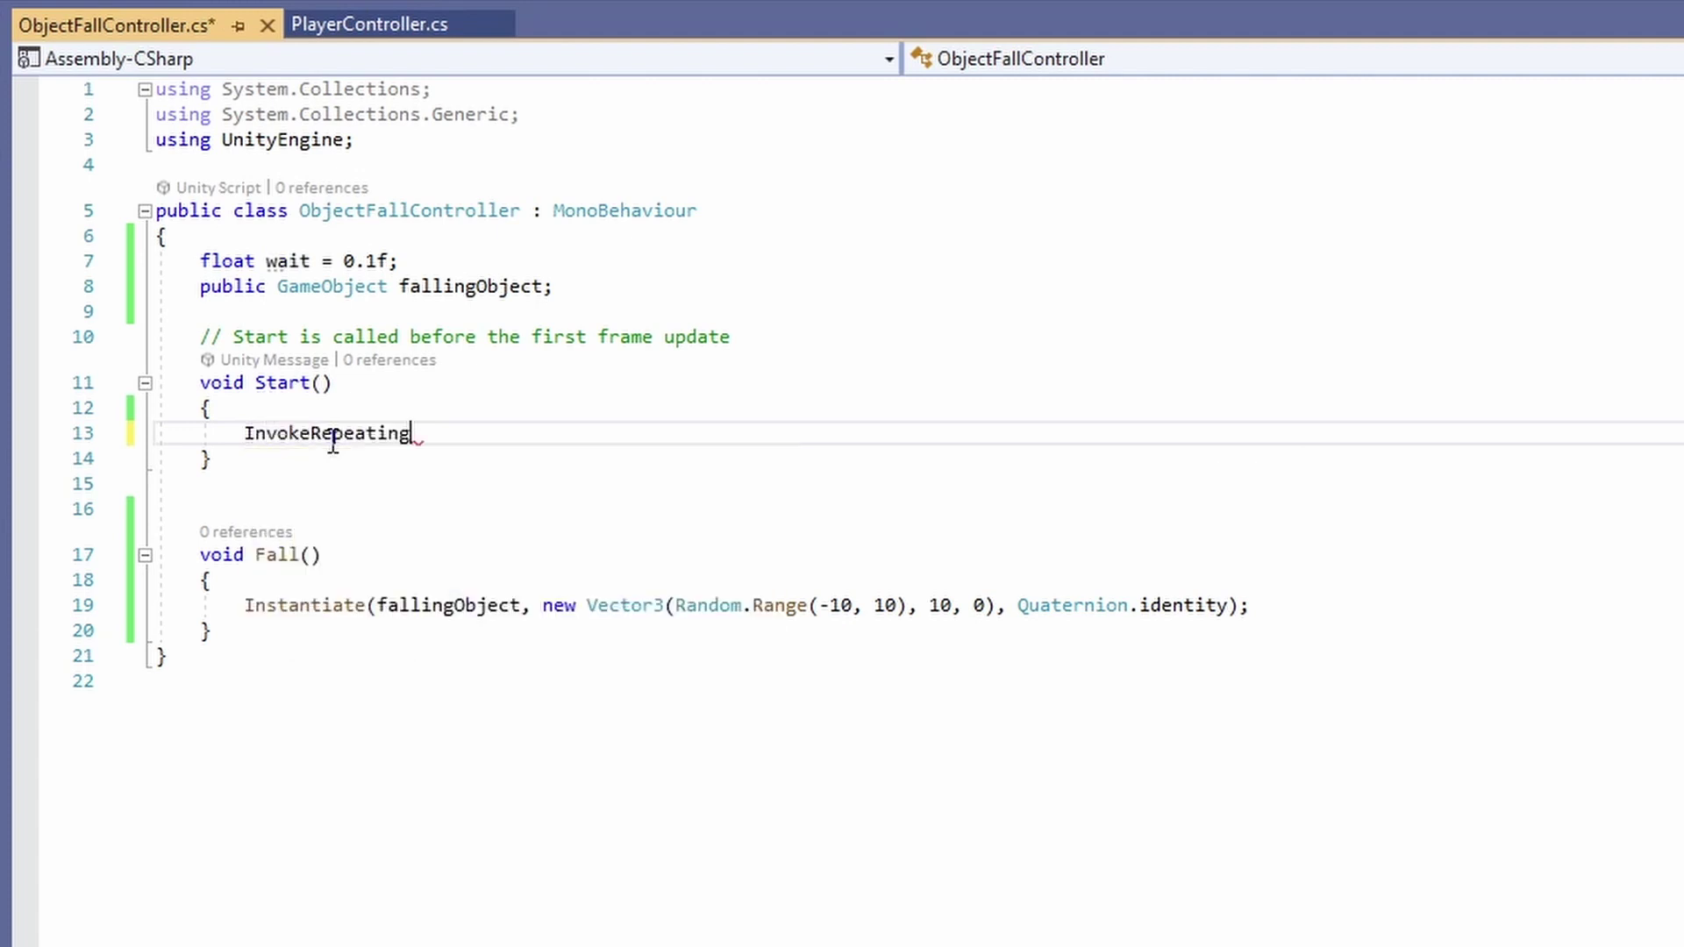
type("(\"")
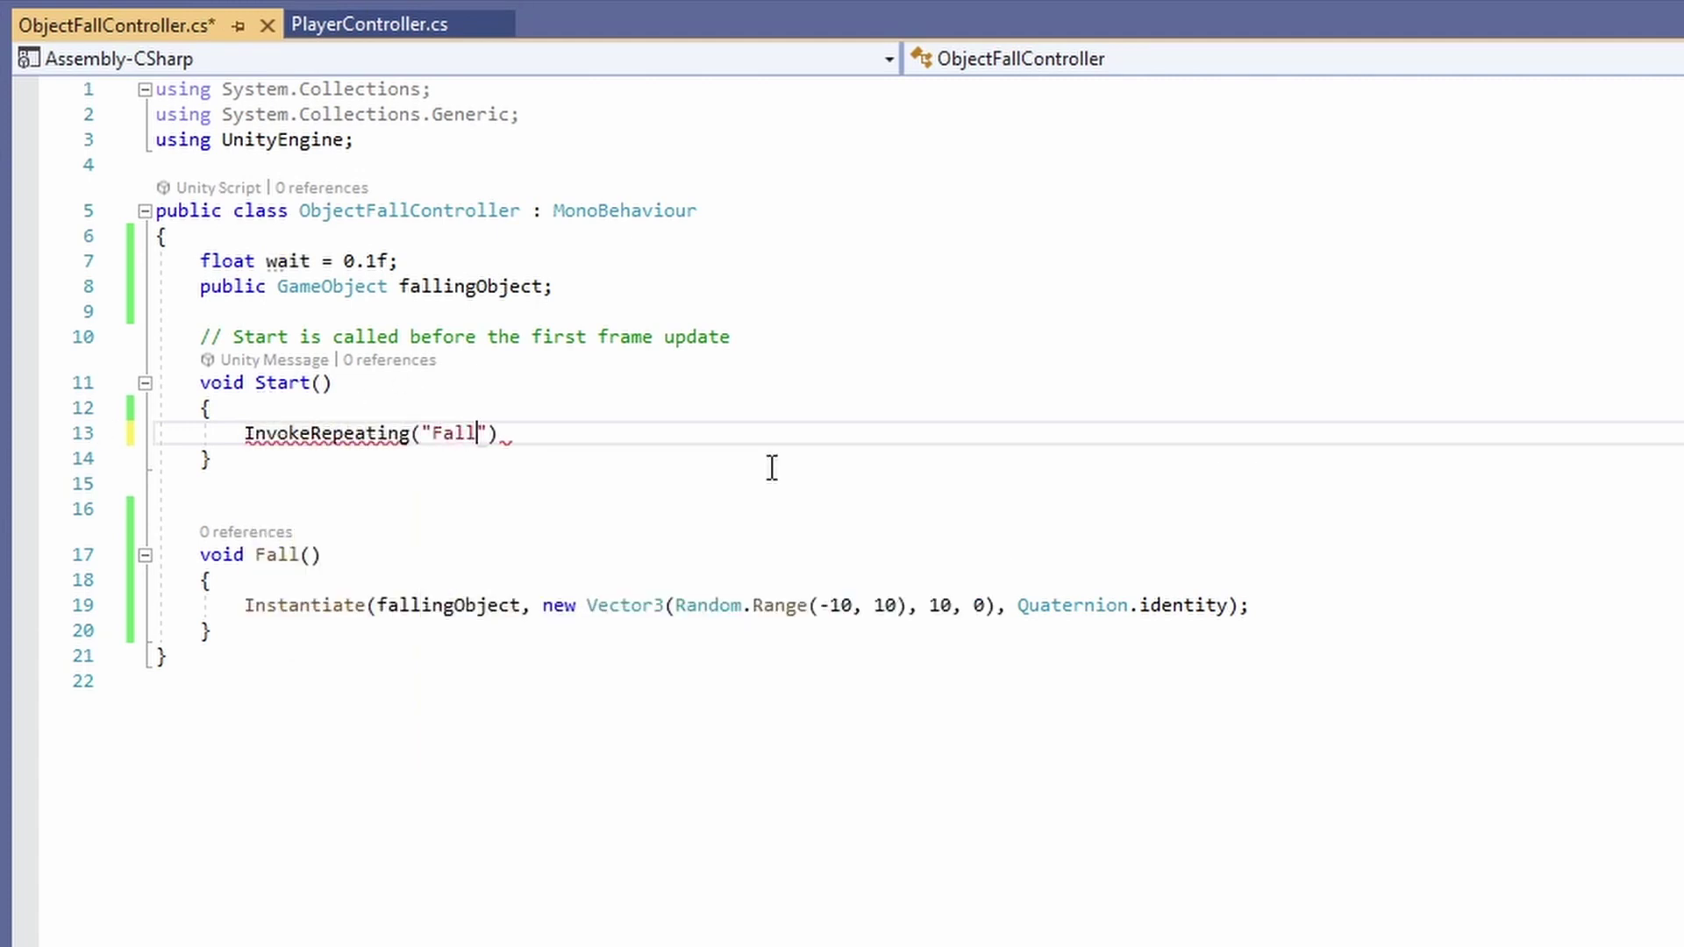
type("Fall\", wait, wa")
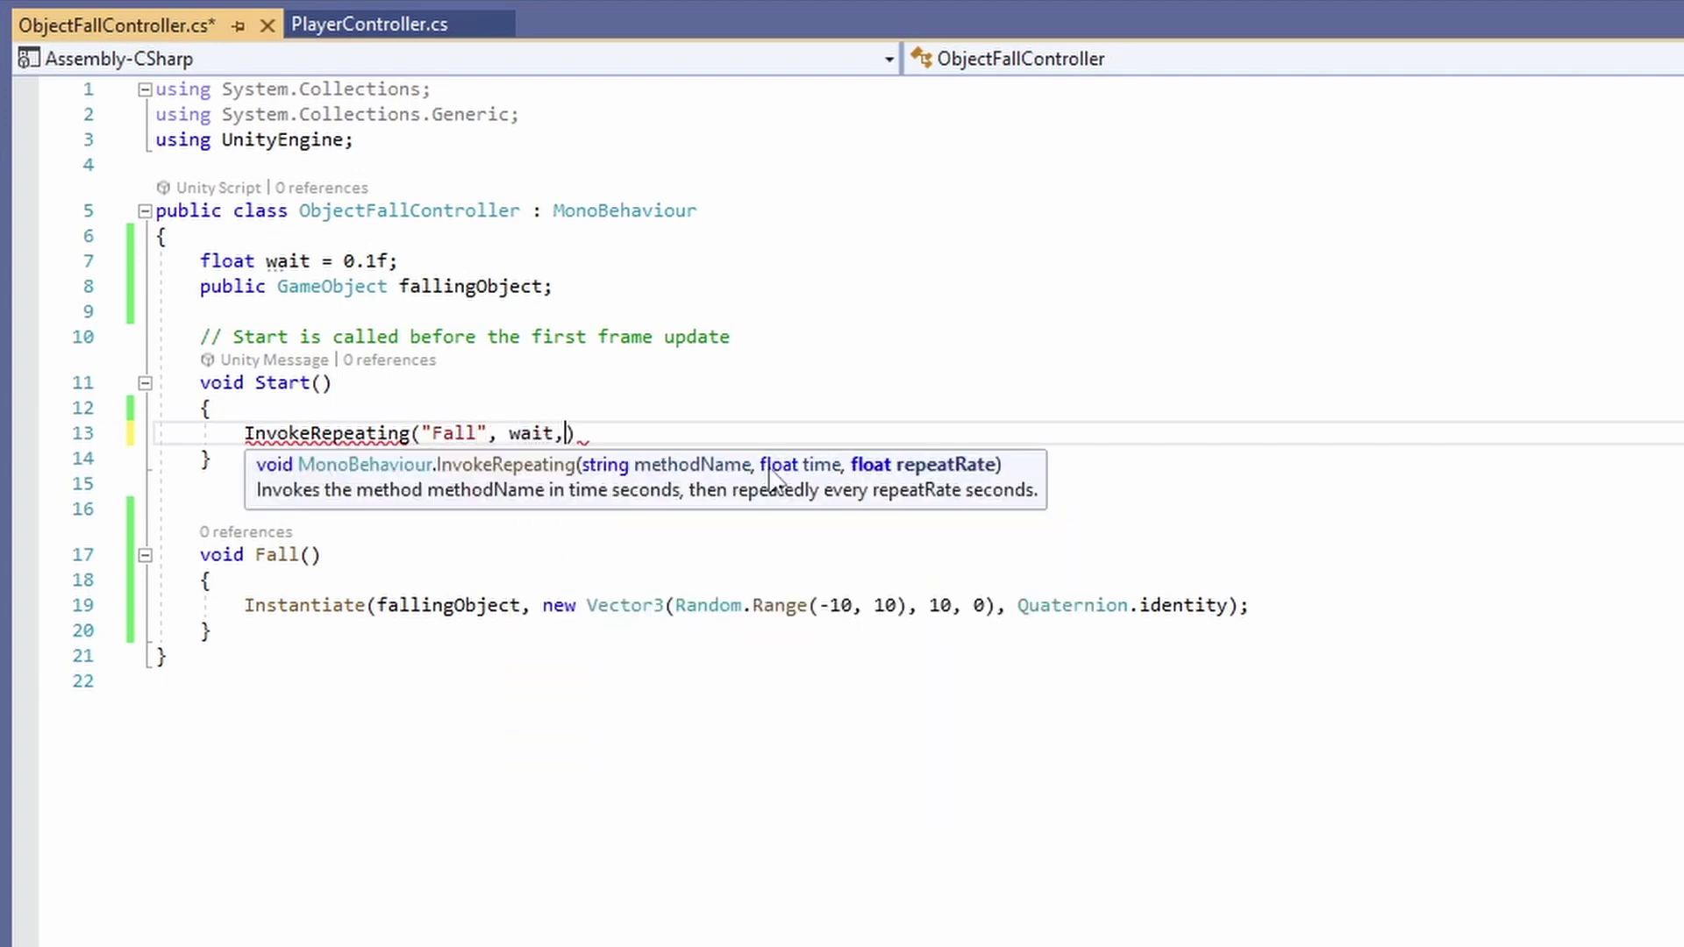
type("it);")
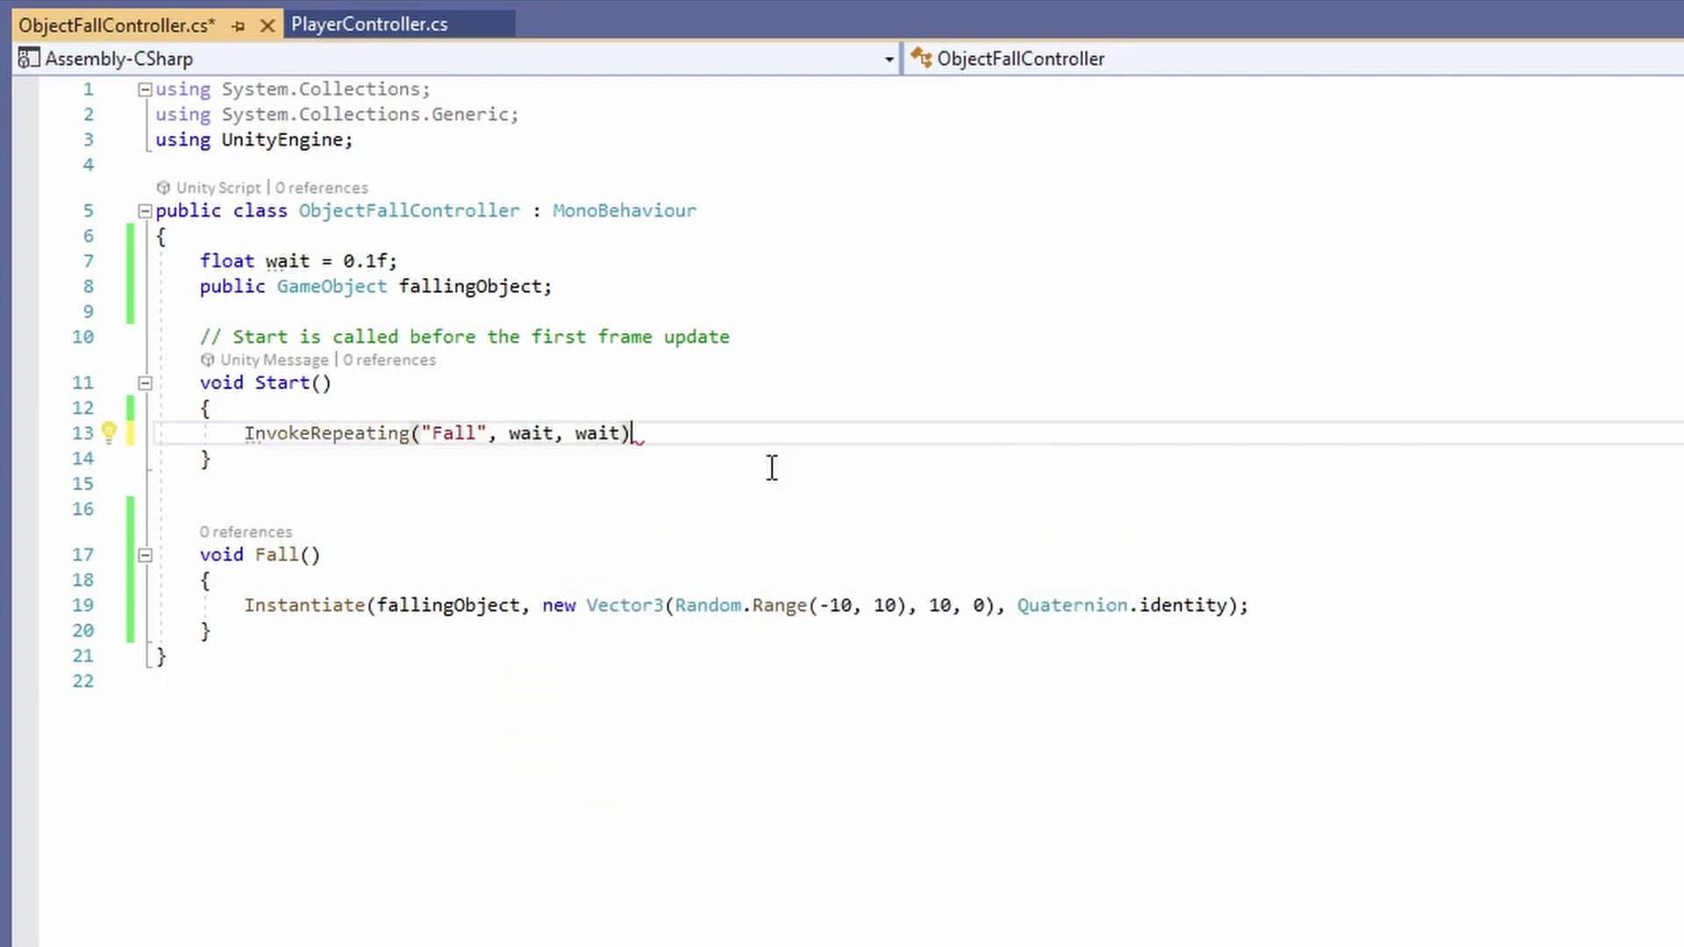
key("ctrl+s")
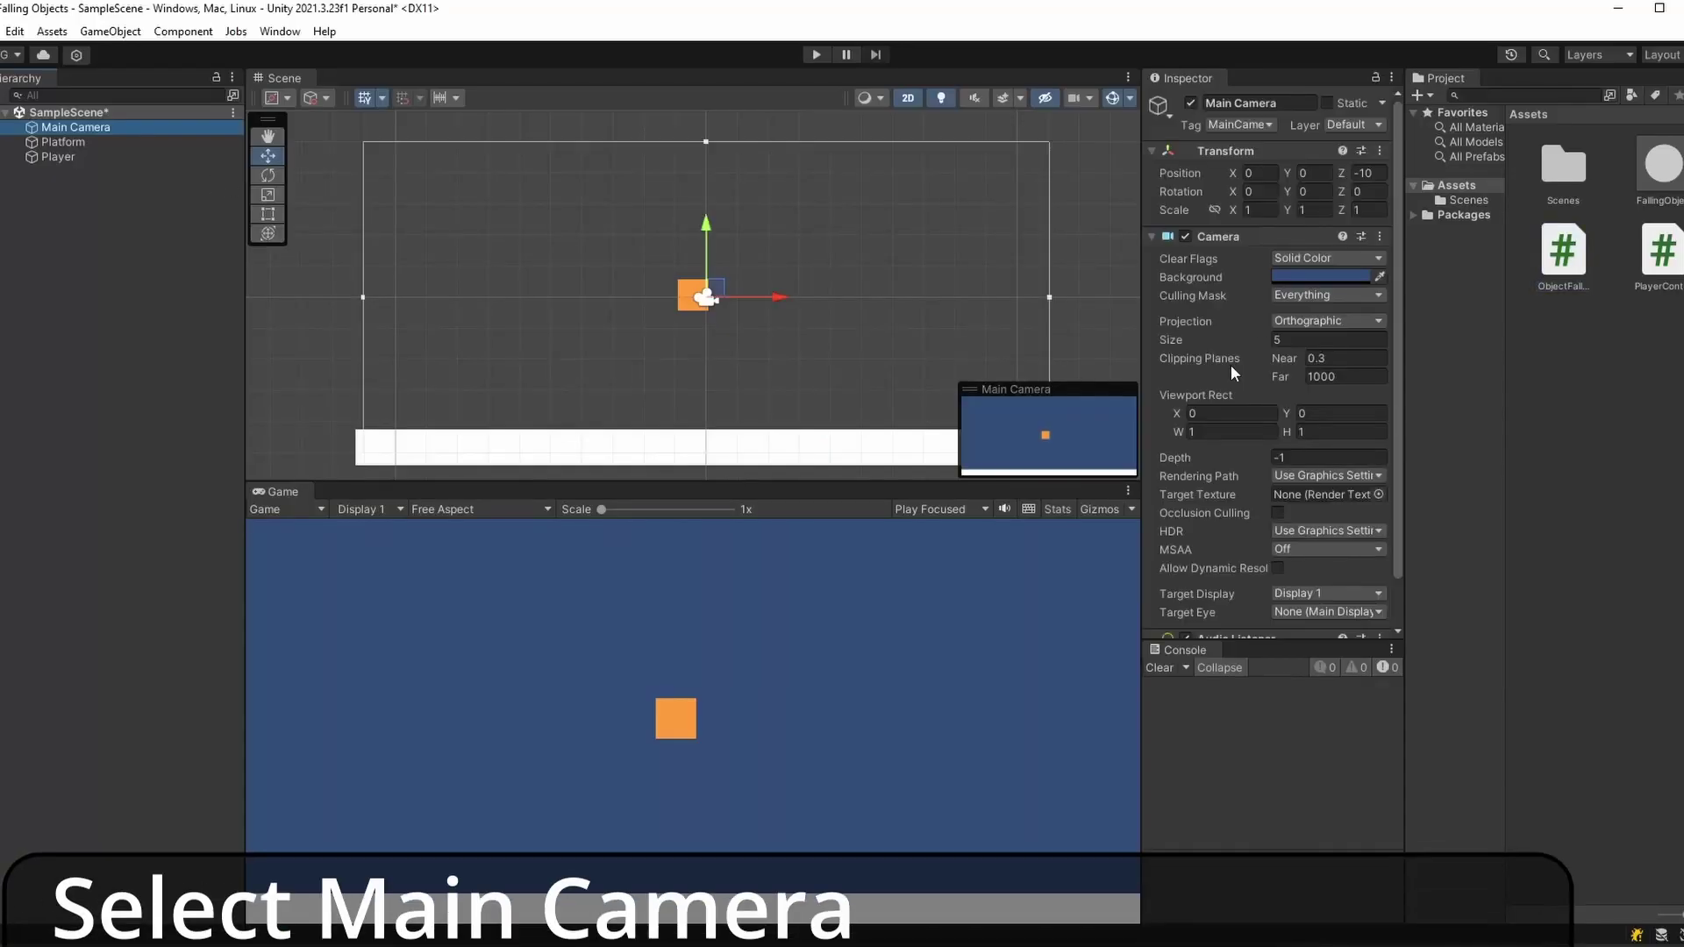
Attach ObjectFallController to Main Camera, assign the FallingObject prefab, and play-test the spawning
left_click_drag(1574, 256, 1291, 560)
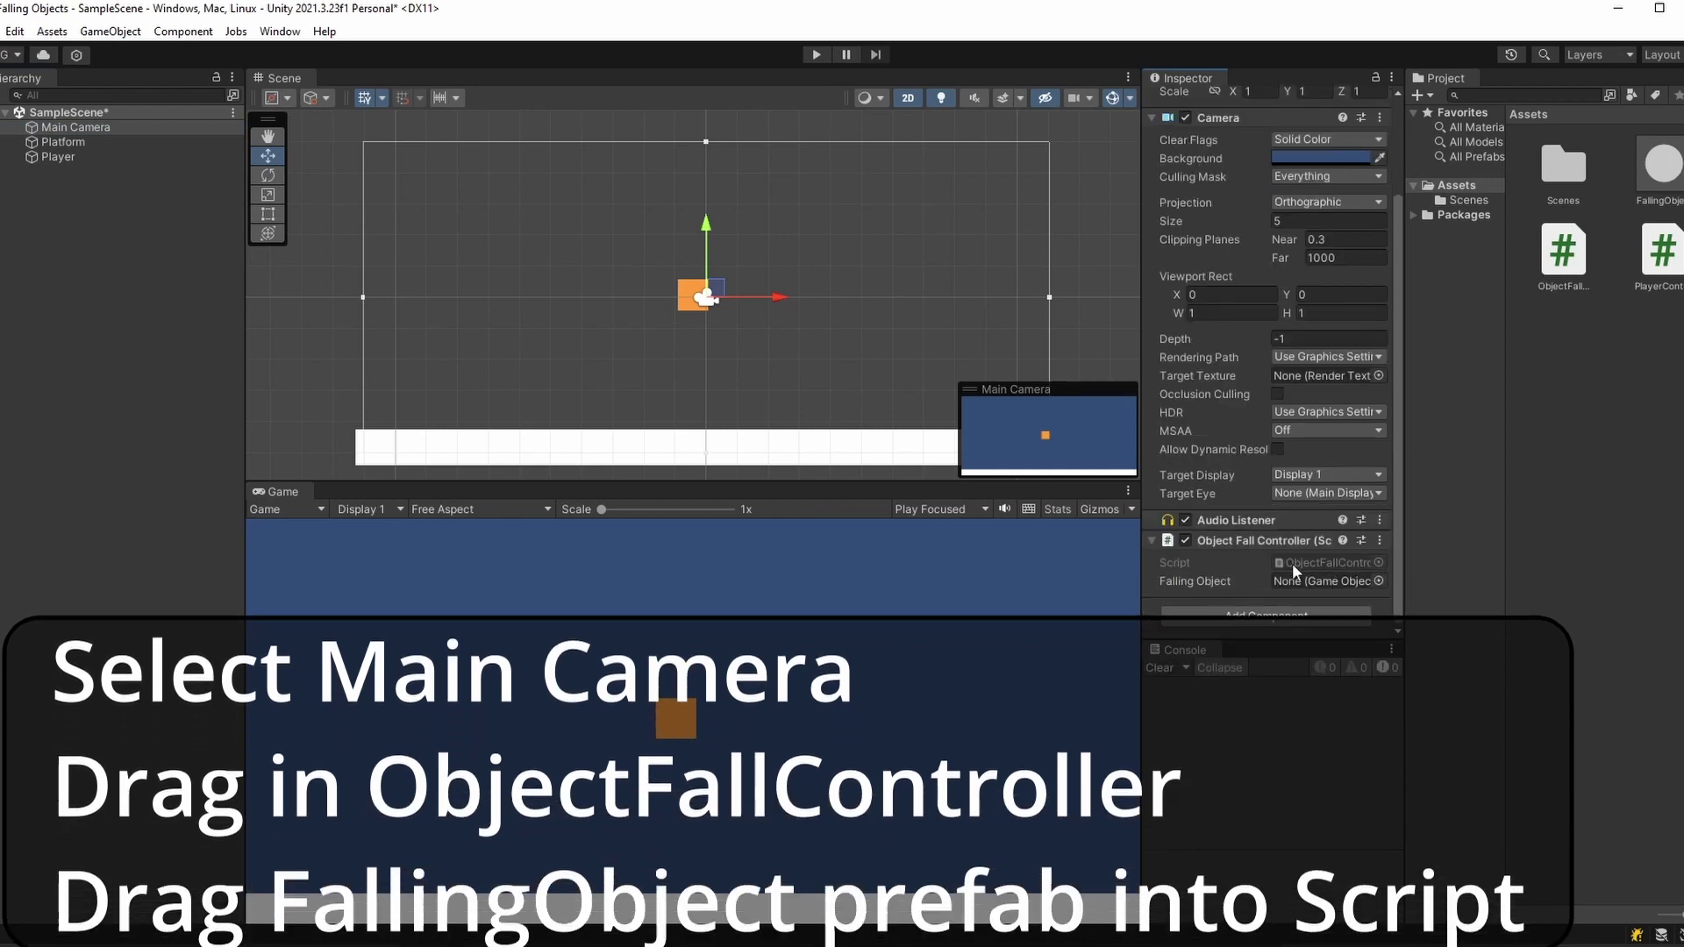
left_click(1672, 165)
left_click_drag(1405, 553, 1339, 584)
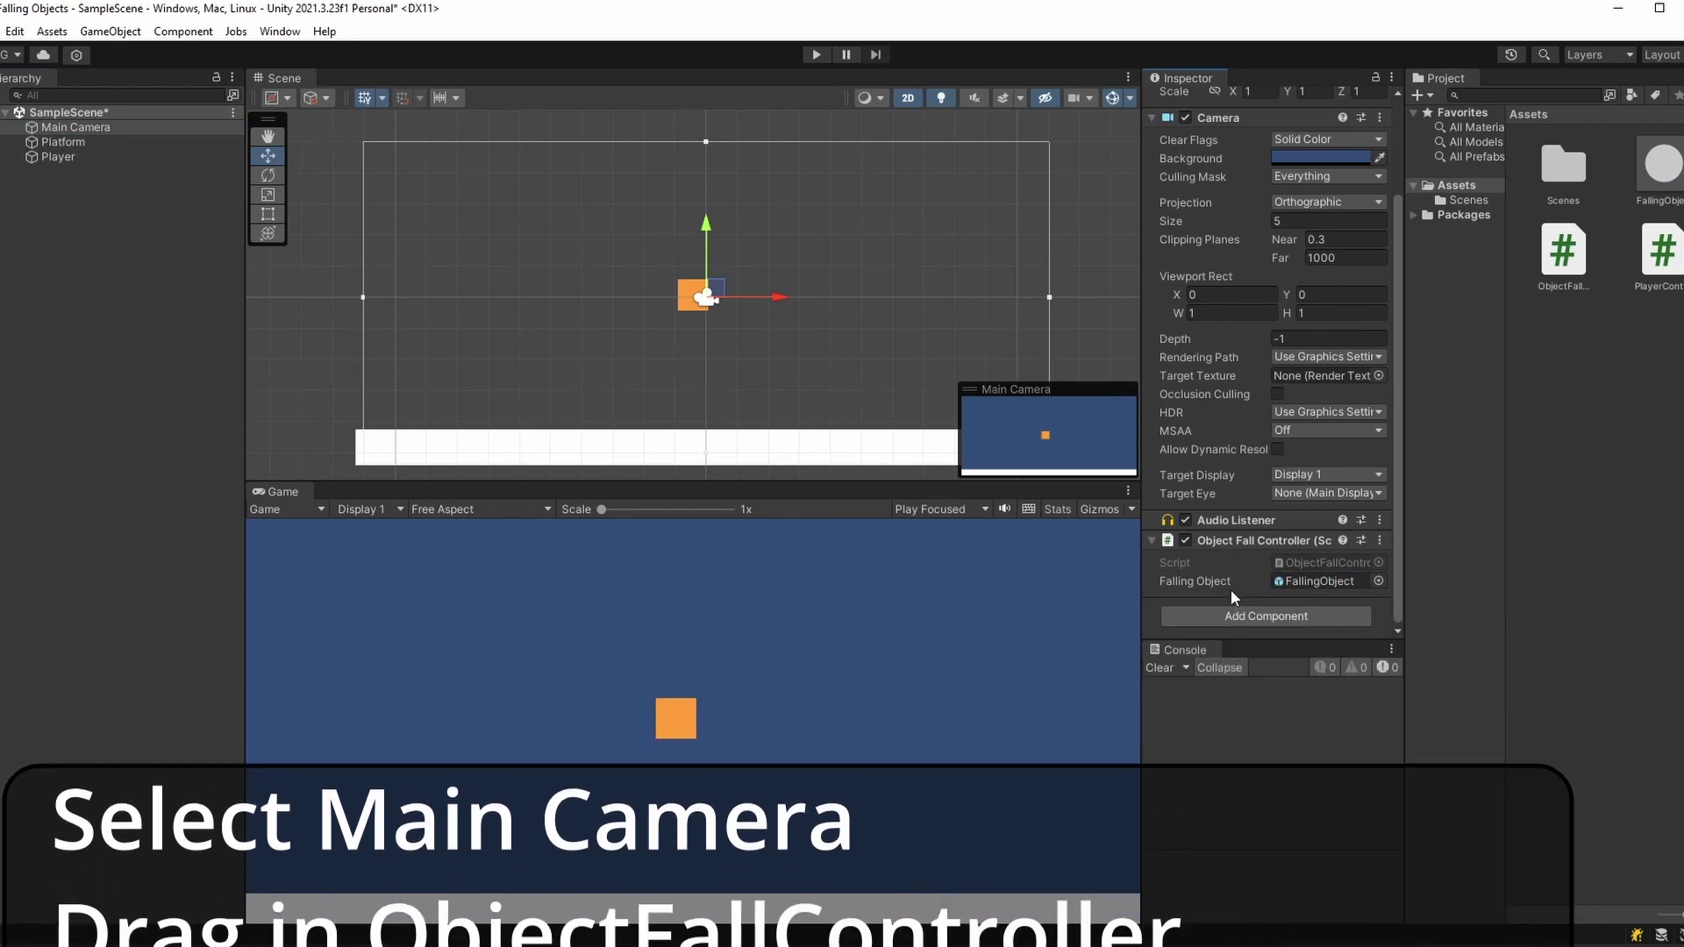
key("ctrl+p")
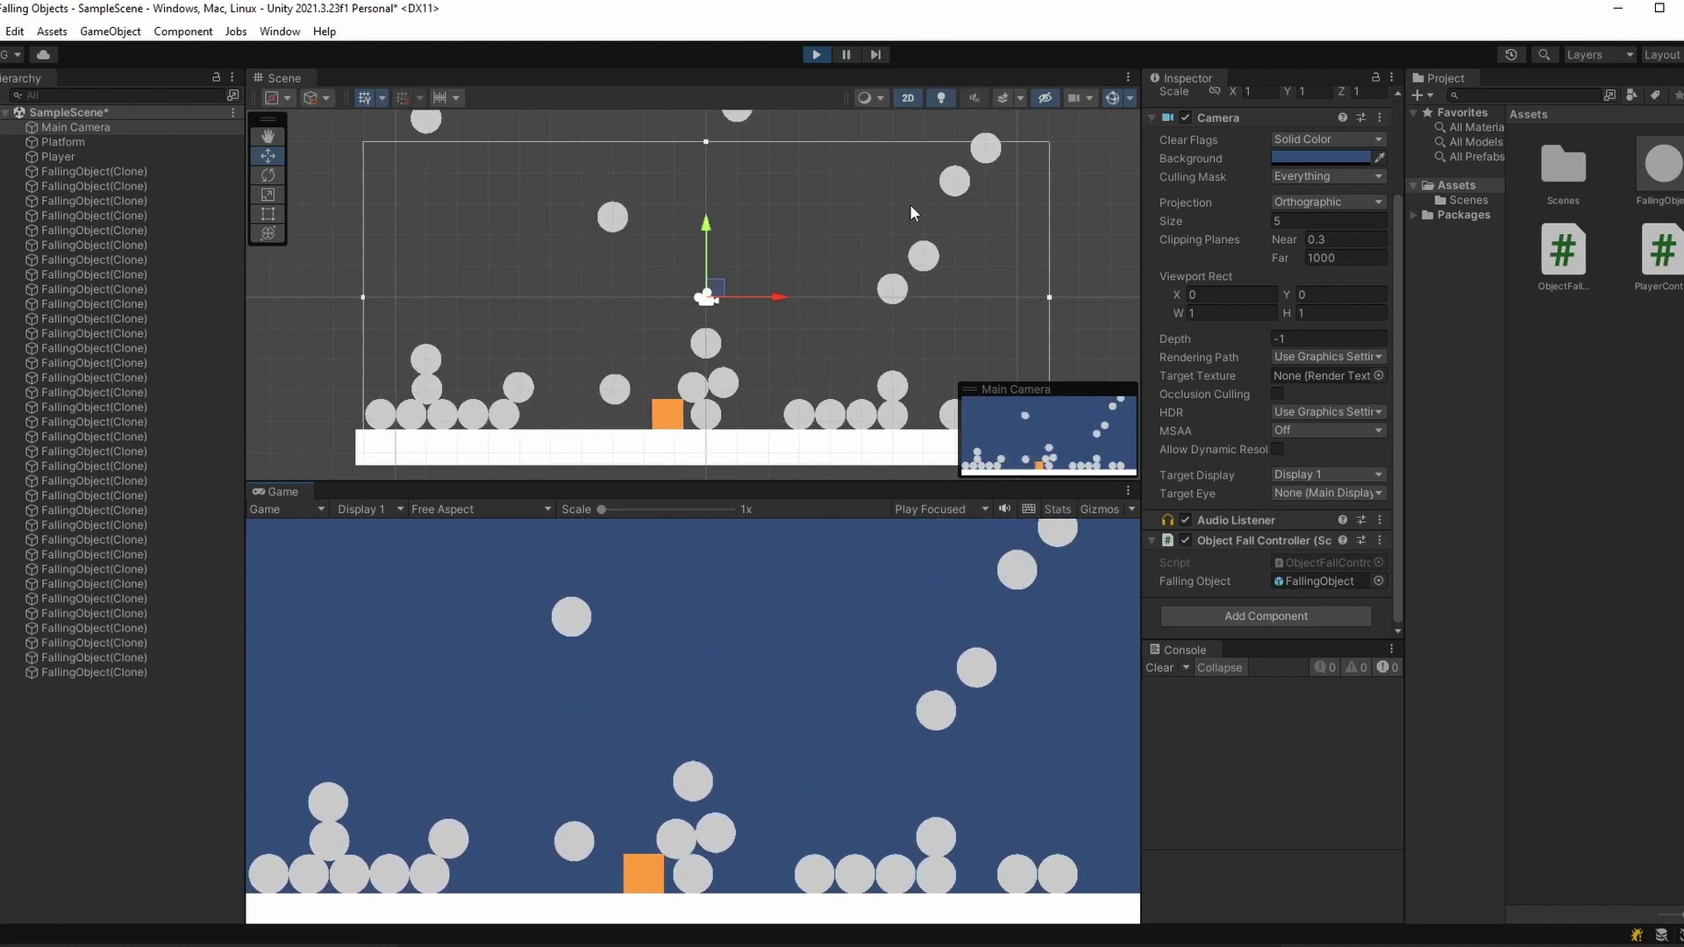
Stop play mode and add a new script component to the FallingObject prefab
key("ctrl+p")
left_click(1660, 166)
scroll(1328, 413, "down", 10)
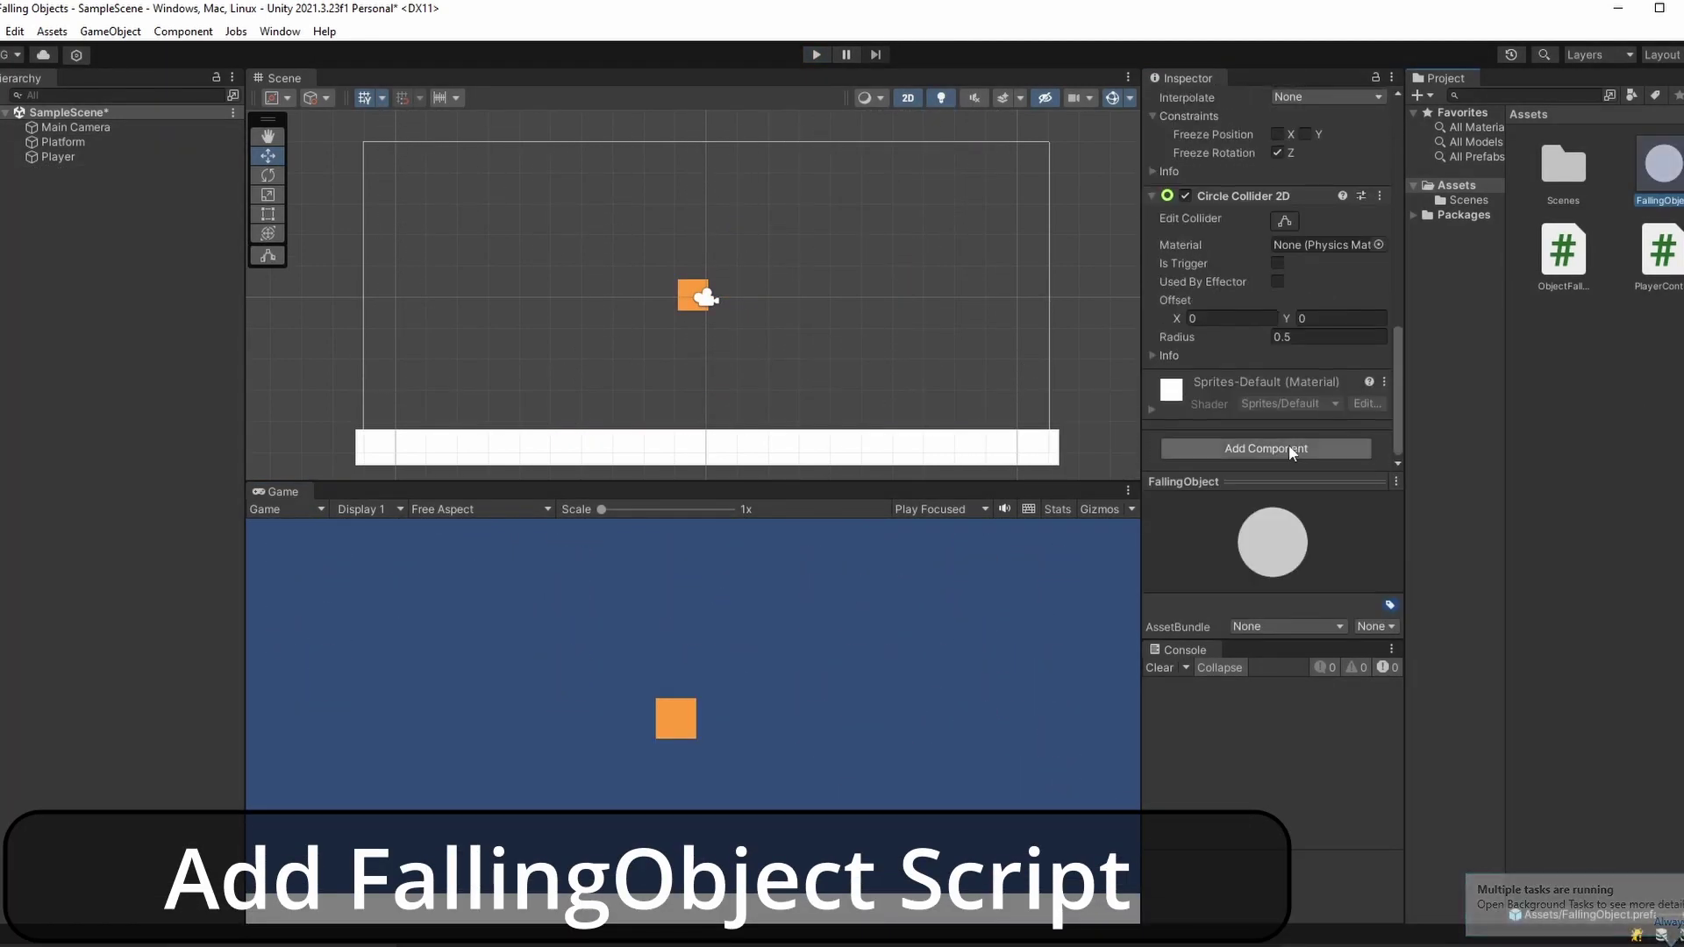
left_click(1286, 447)
type("scrip")
left_click(1255, 533)
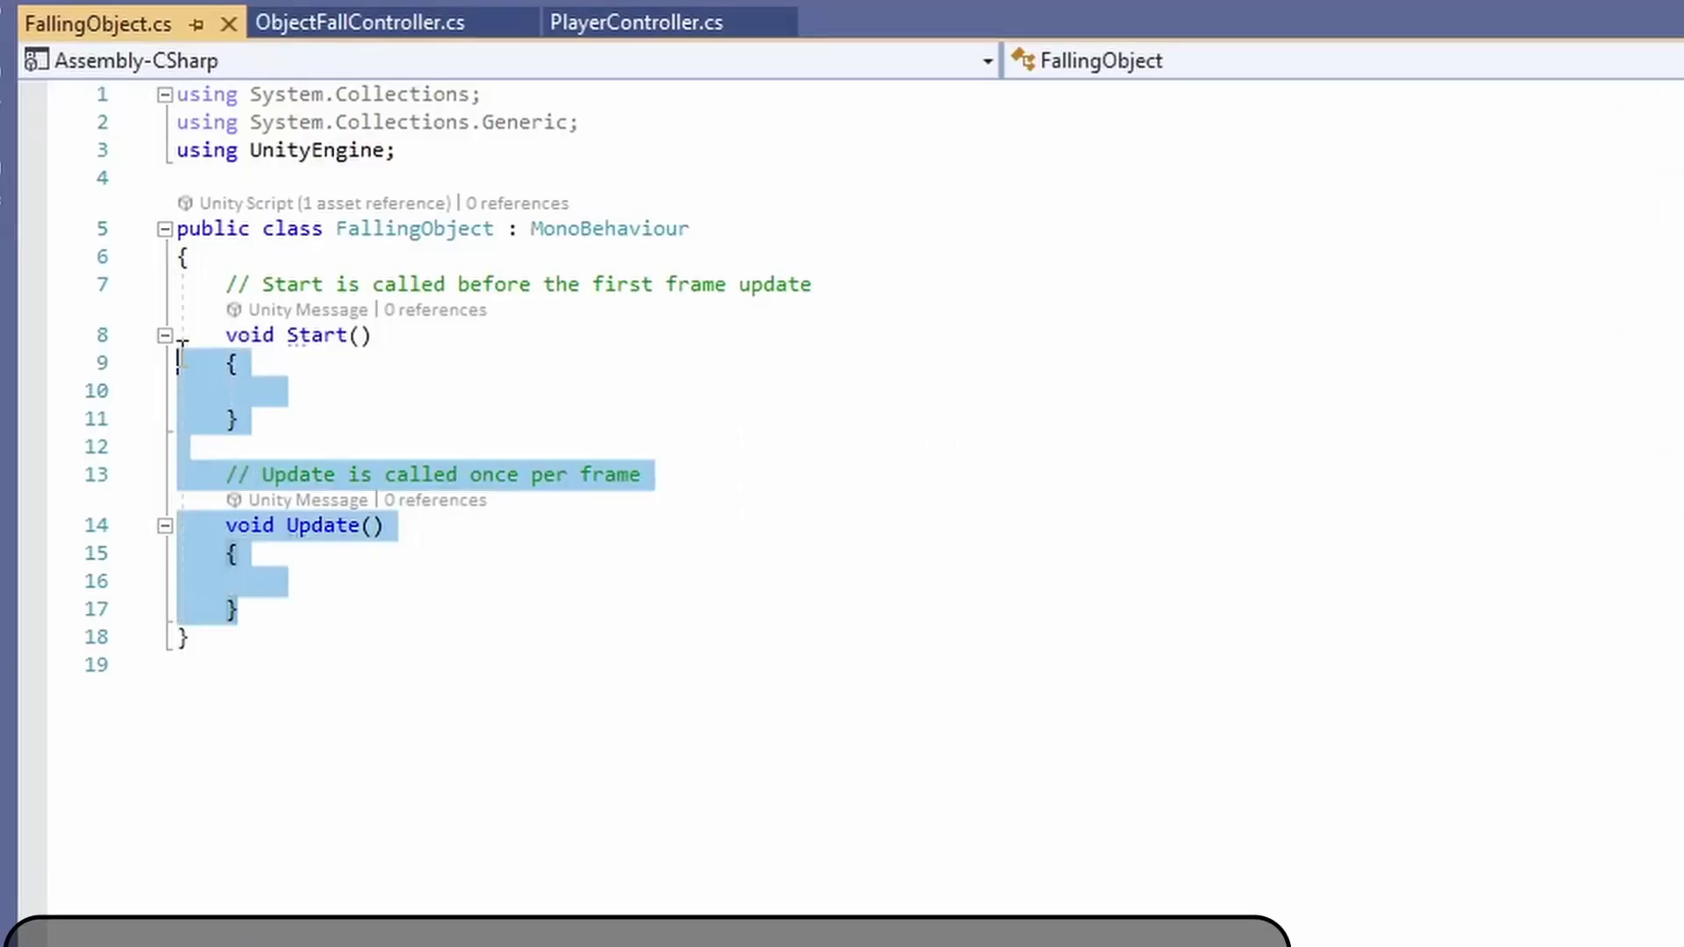
Replace the template with OnCollisionEnter2D calling Destroy(this.gameObject), and save the script
left_click_drag(175, 347, 171, 283)
key("BackSpace")
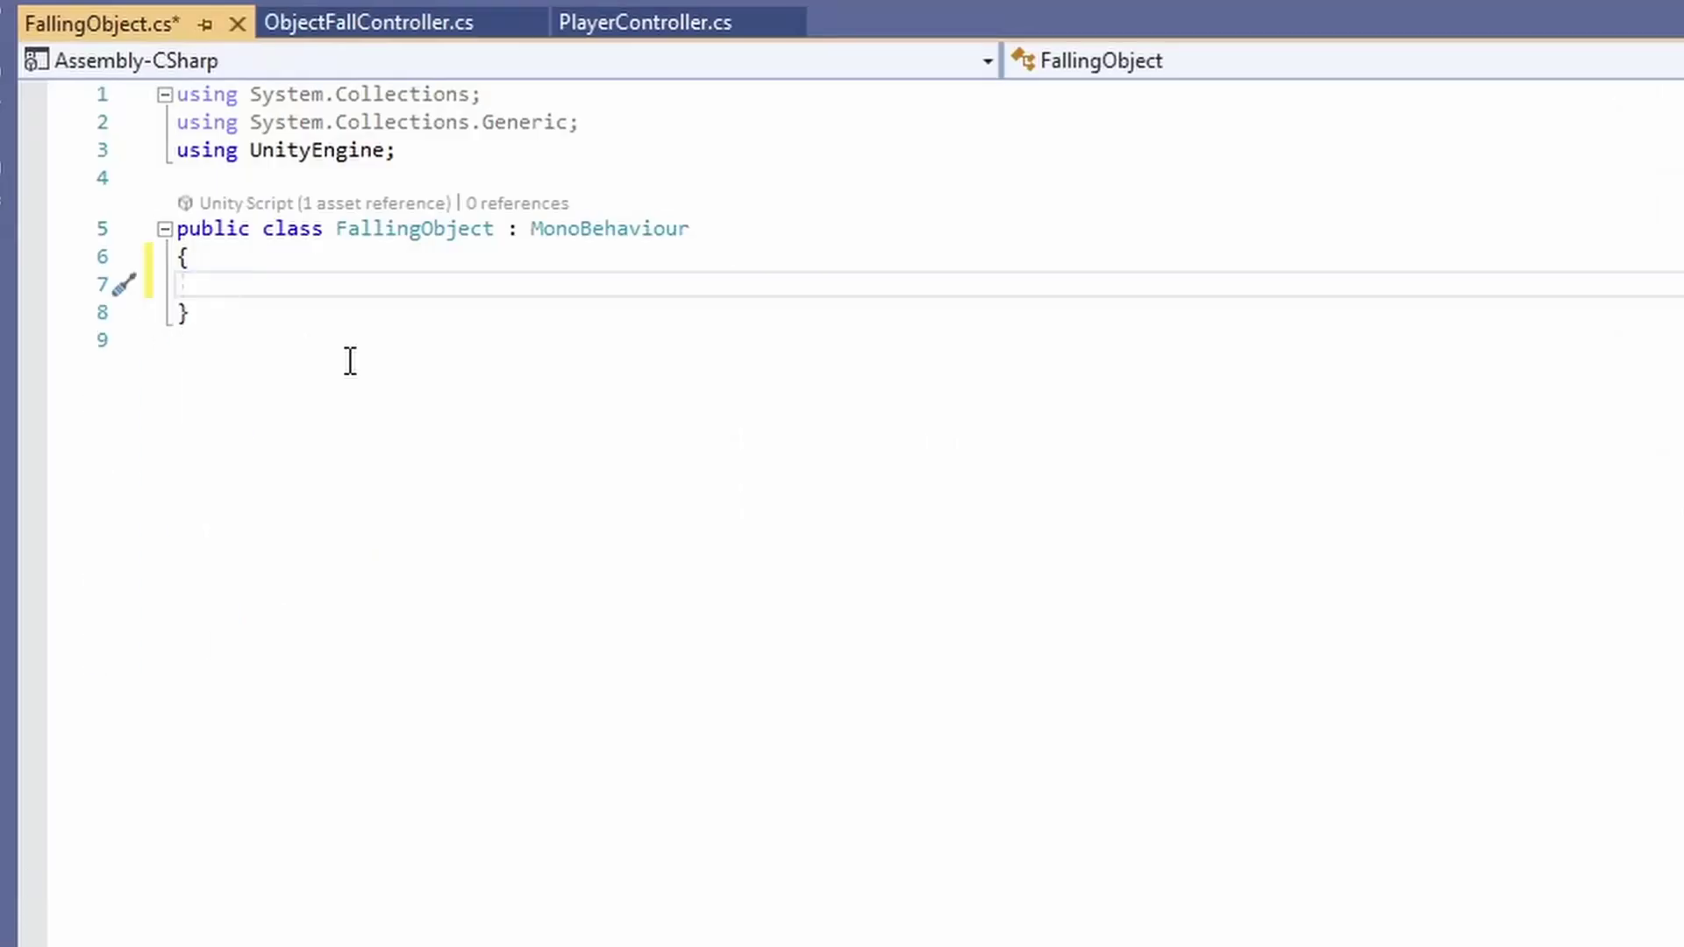
type("onColl")
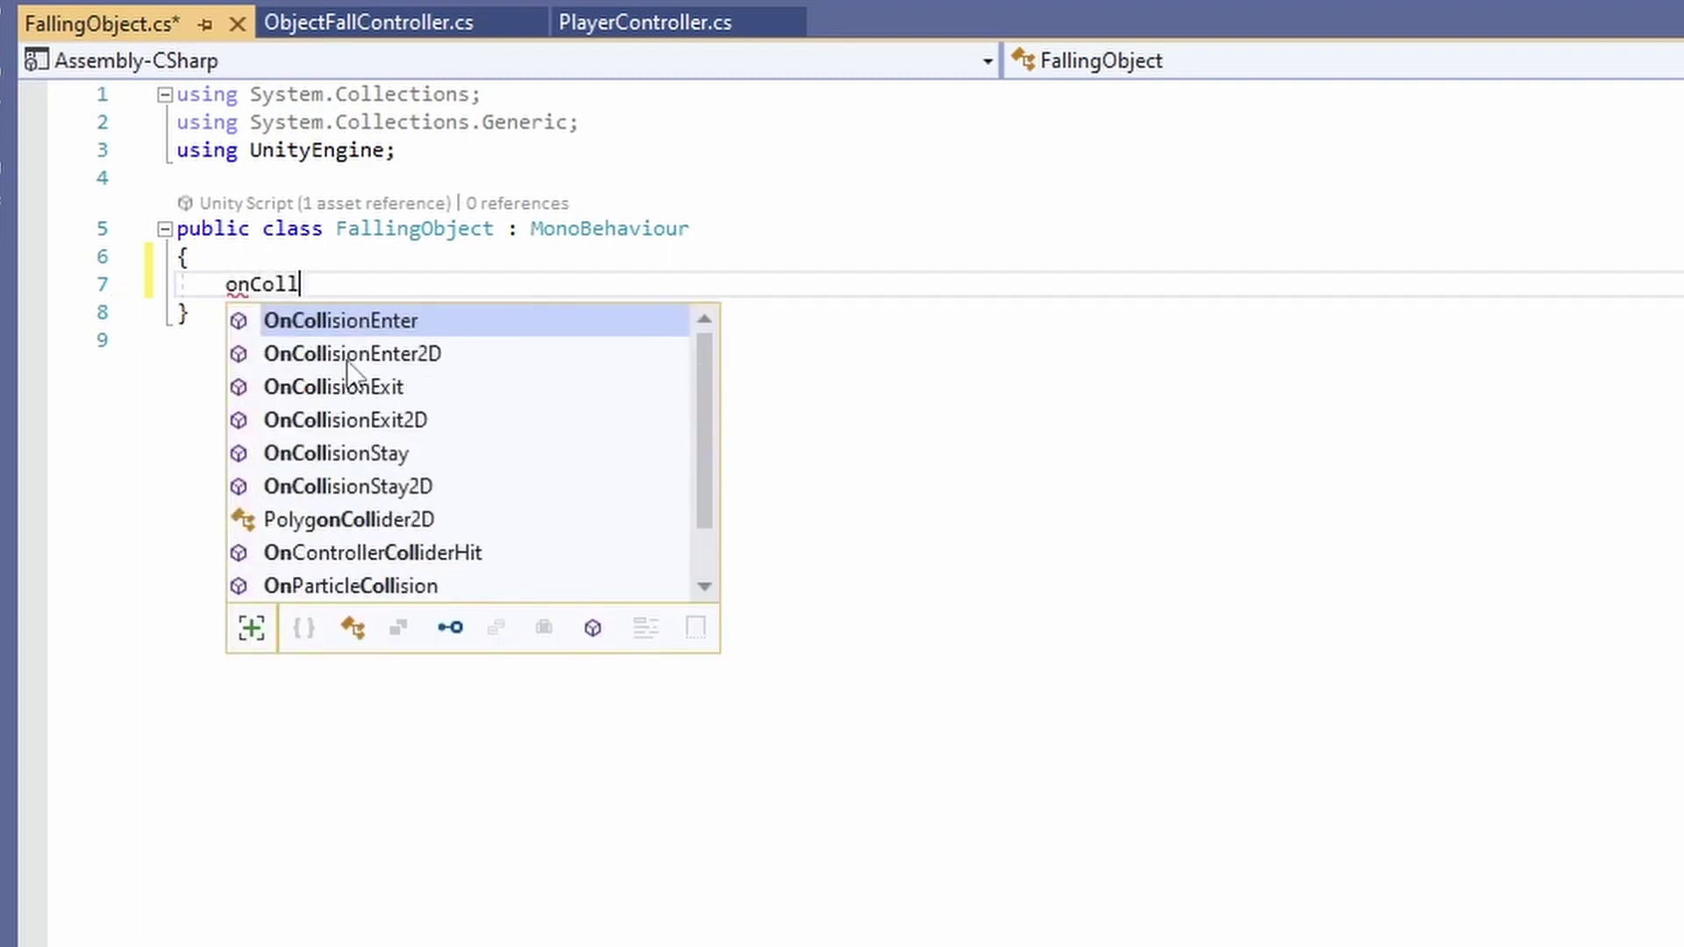
key("Down")
key("Tab")
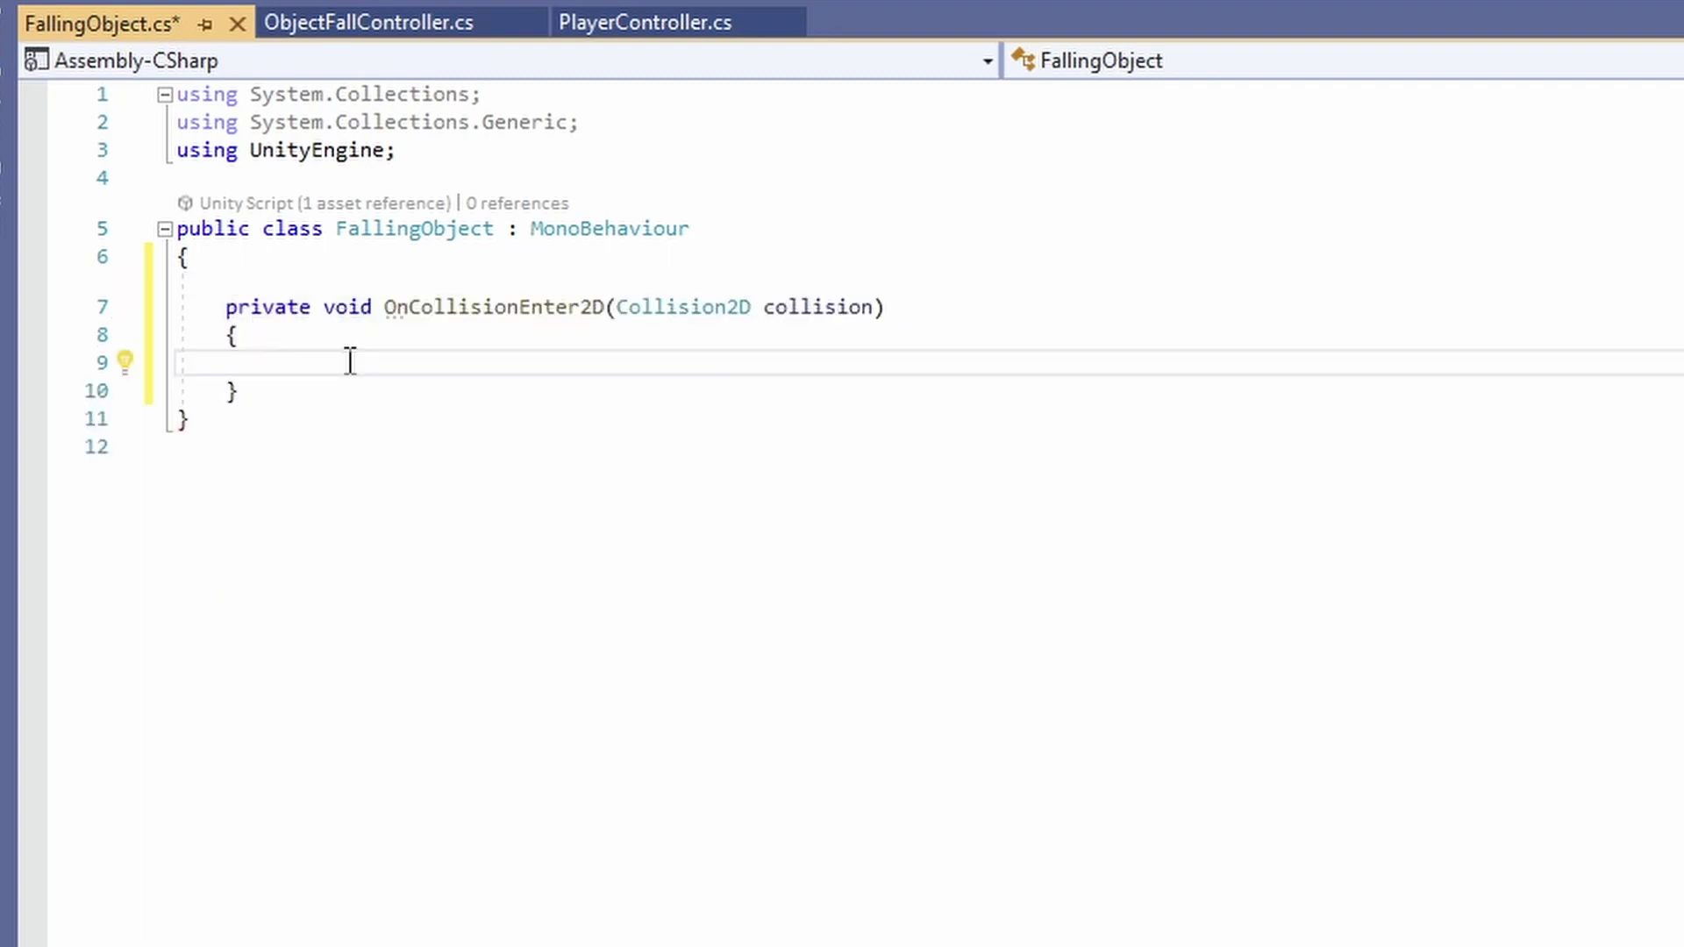
type("Destroy(th")
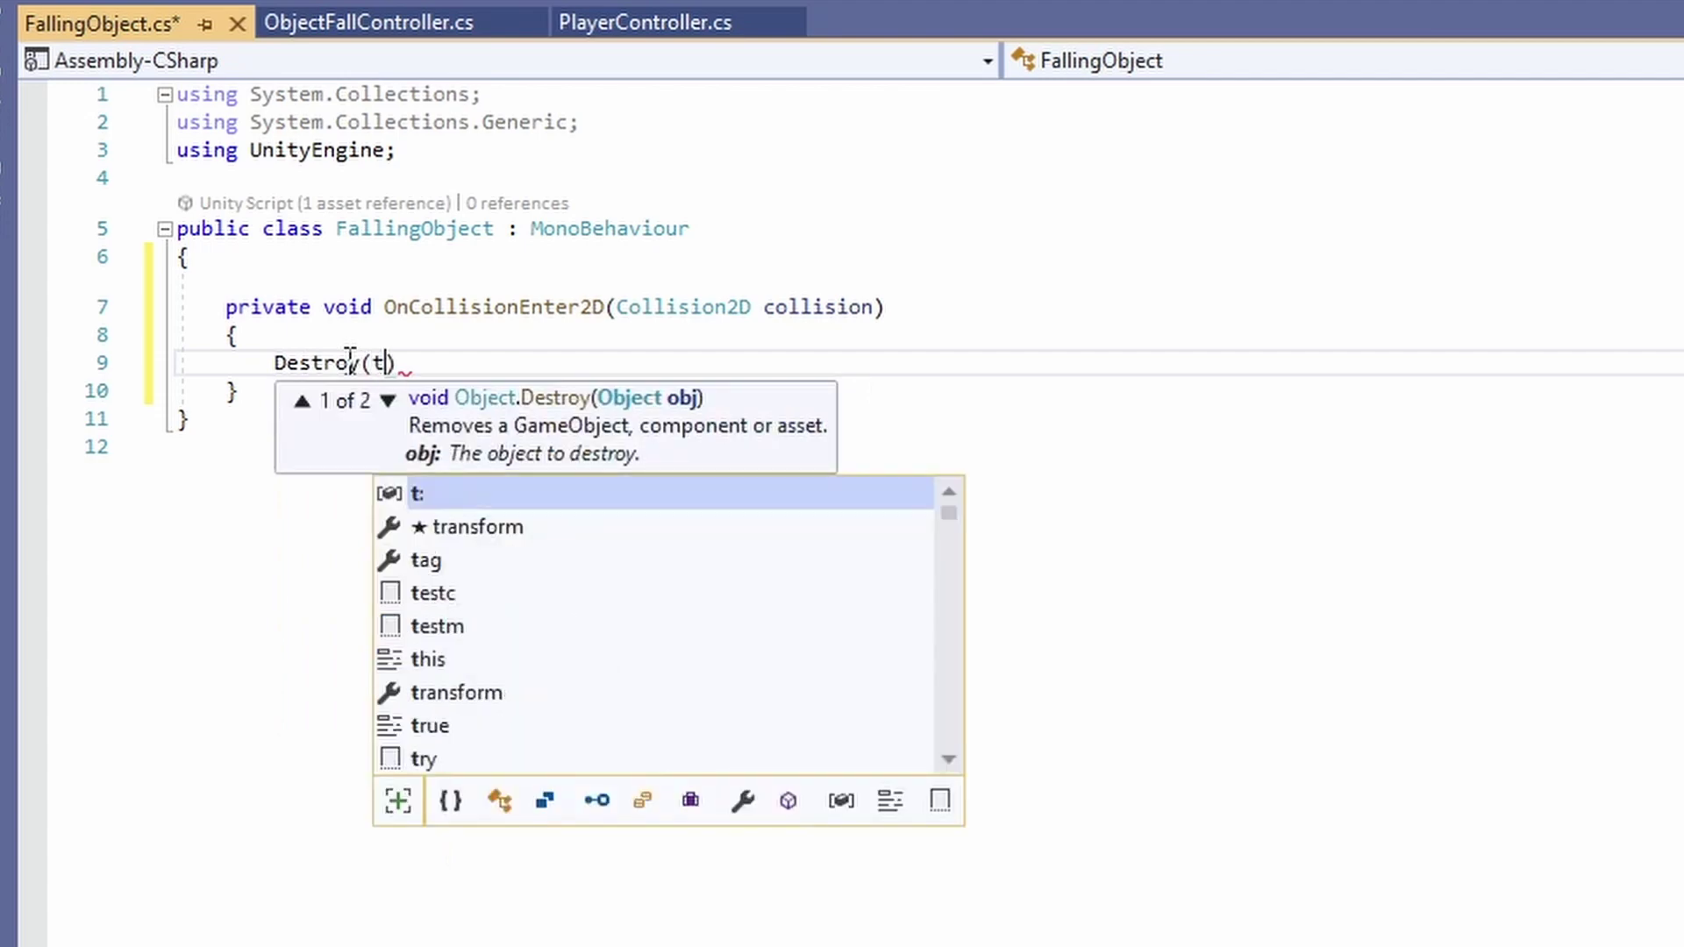
type("is.gameObject)")
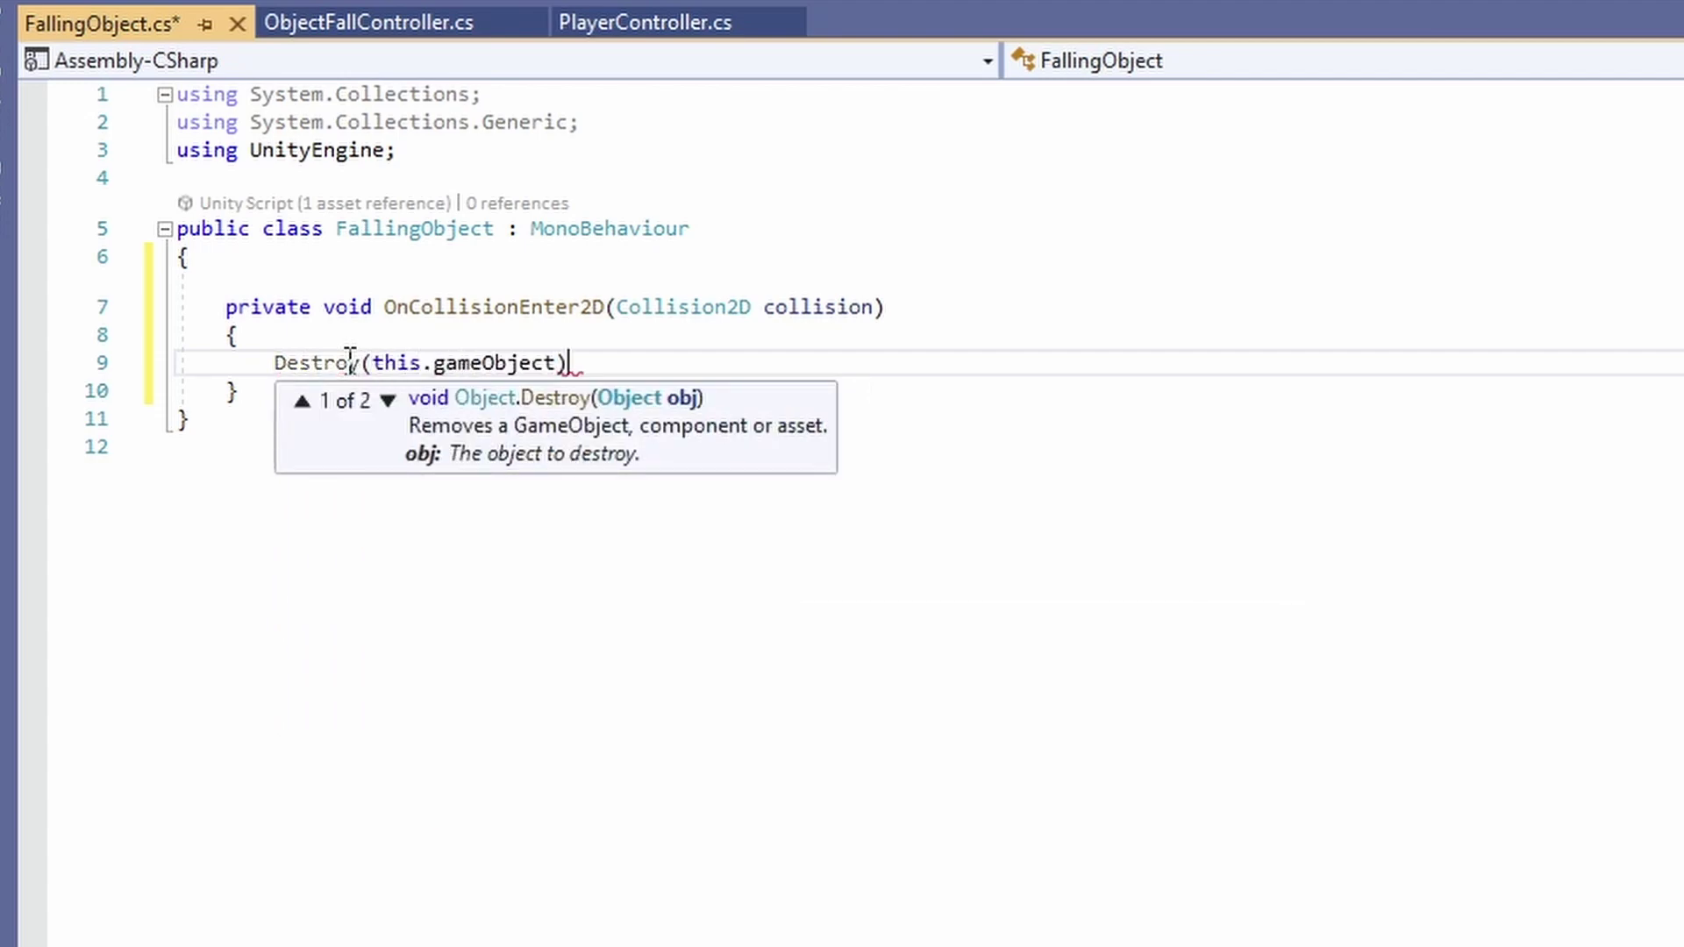
type("'")
key("BackSpace")
type(";")
key("ctrl+s")
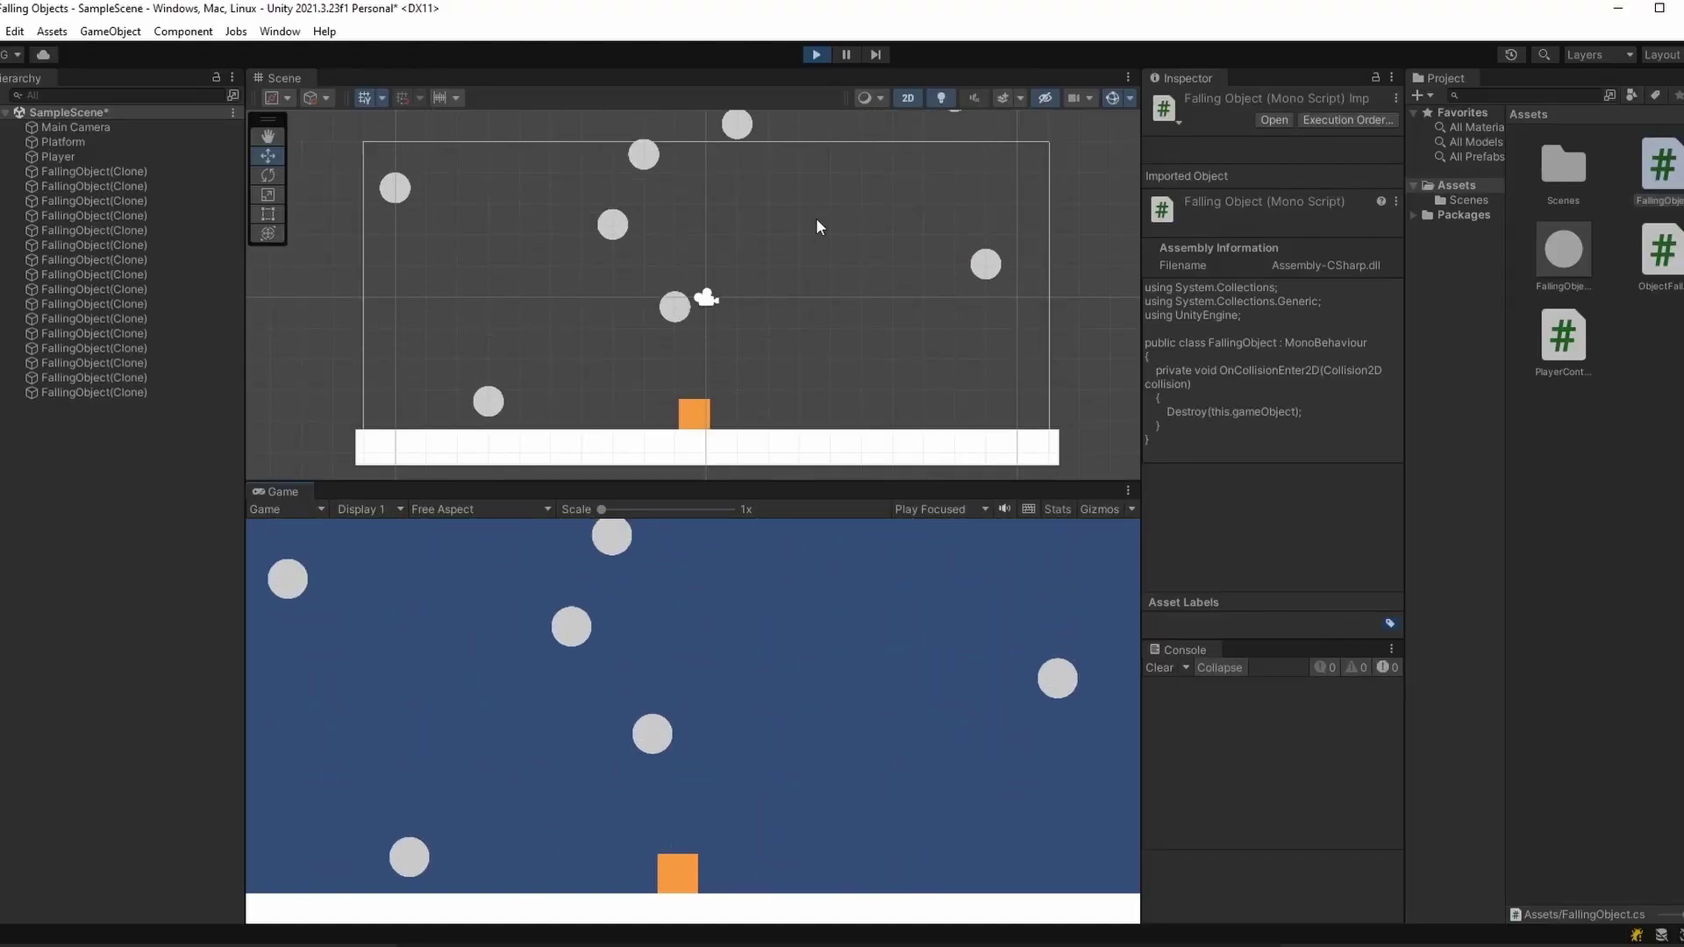
Stop play mode and create a new tag named Object
left_click(815, 55)
left_click(1562, 249)
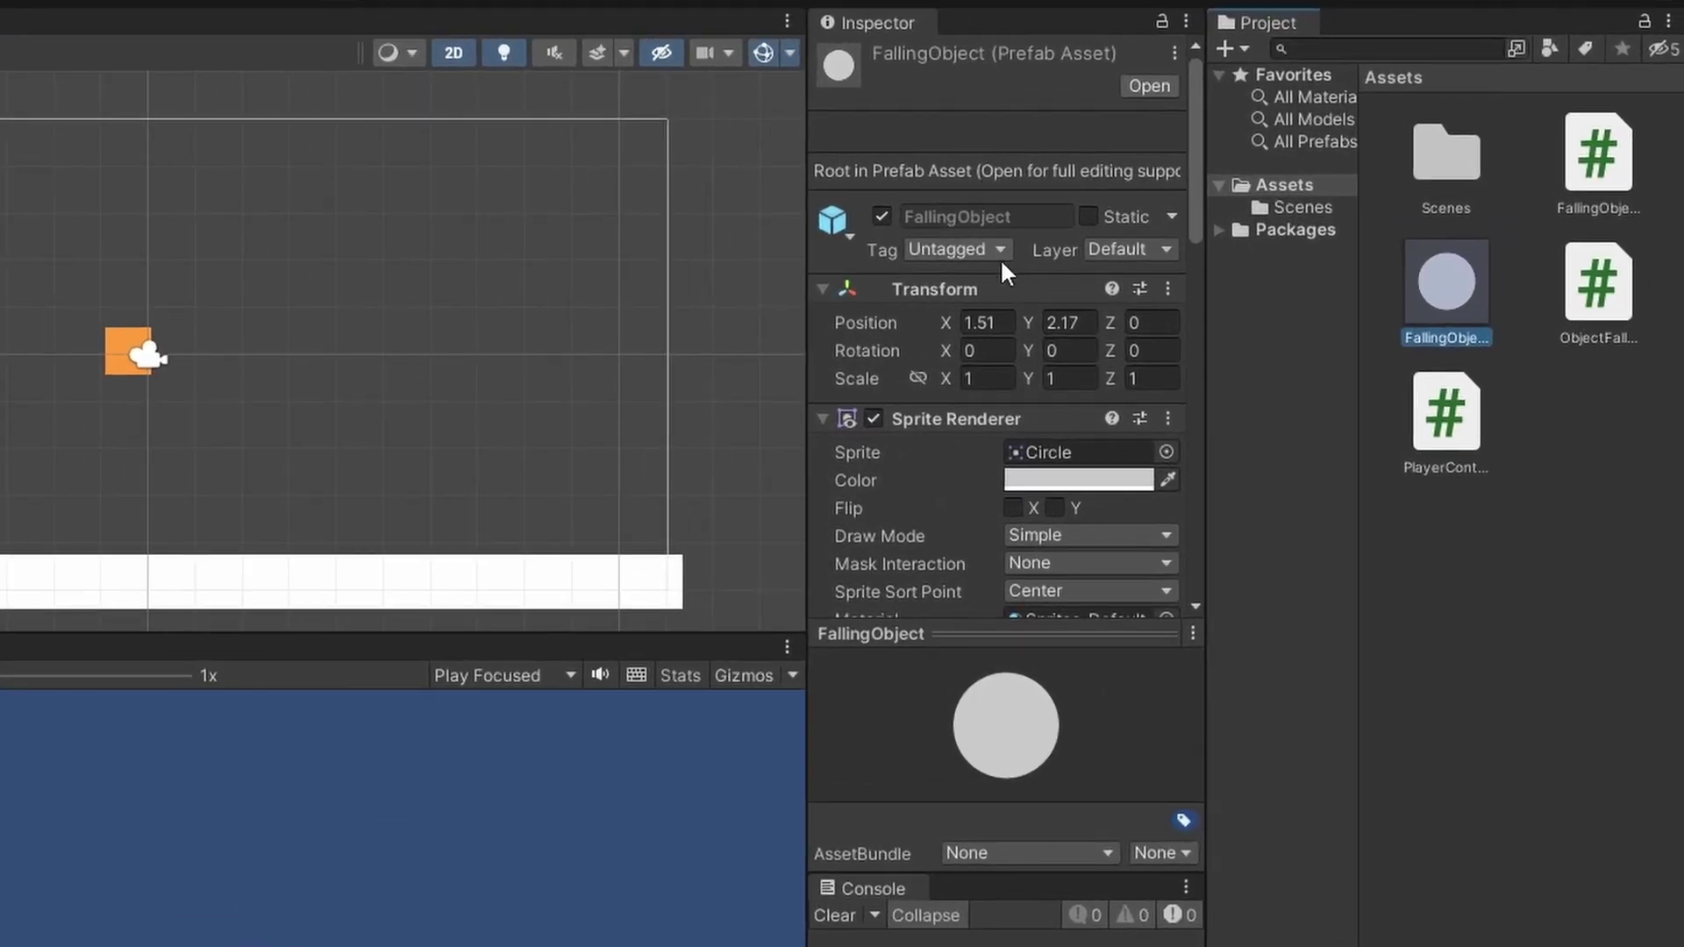
left_click(1178, 236)
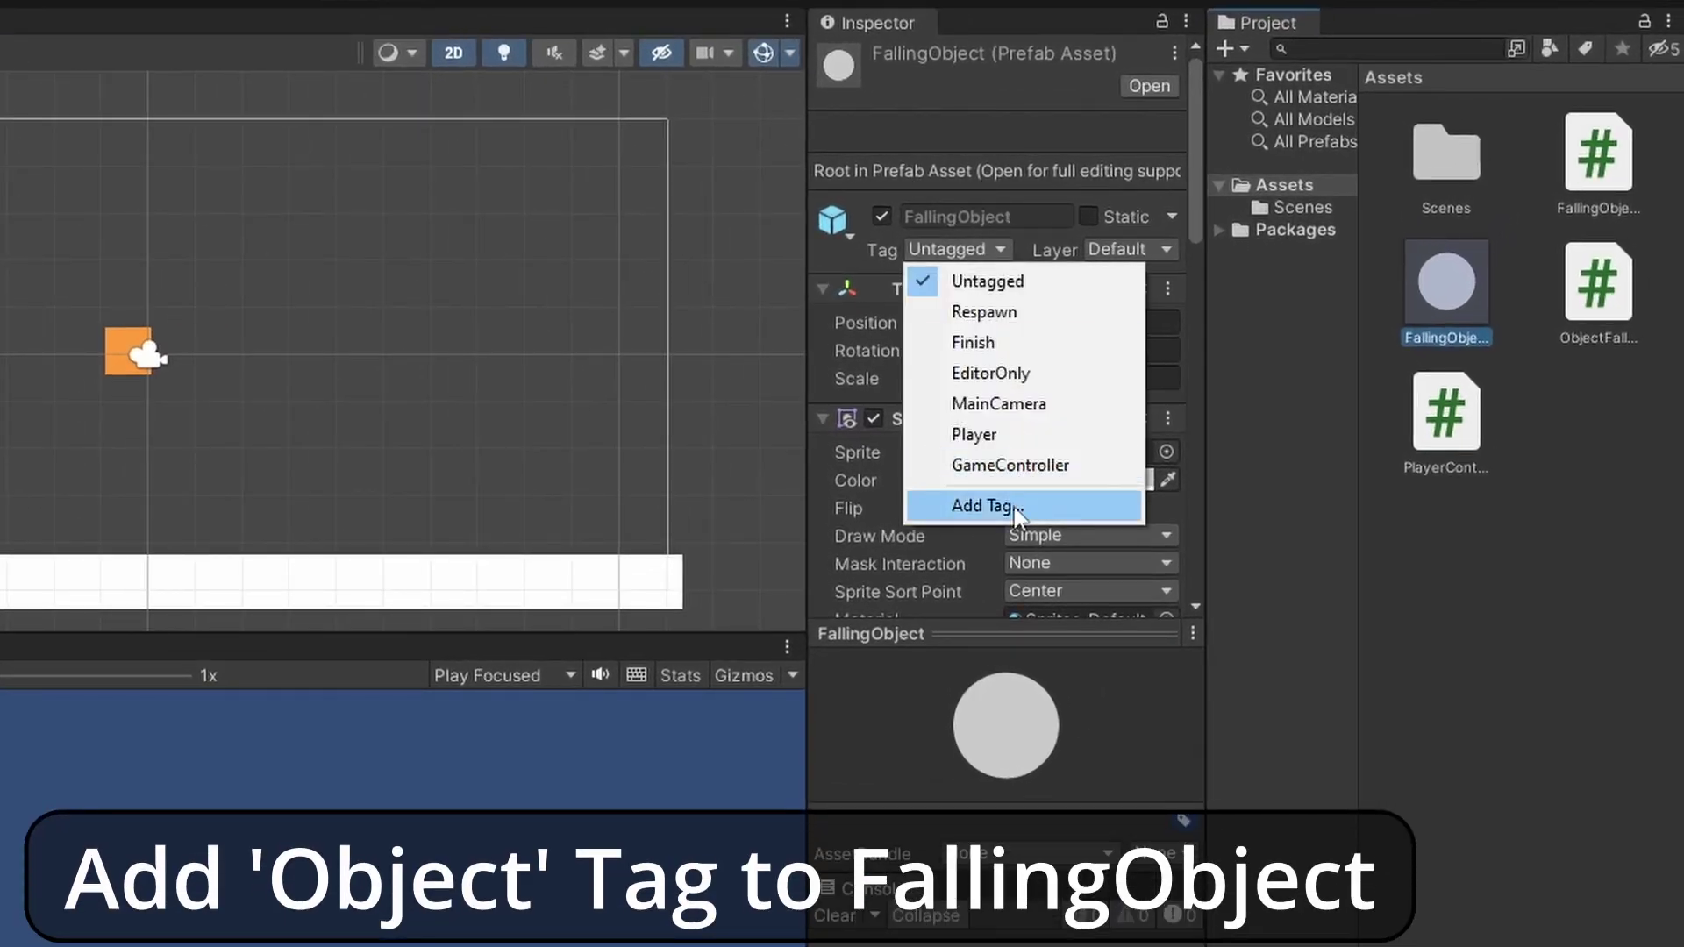
left_click(1015, 507)
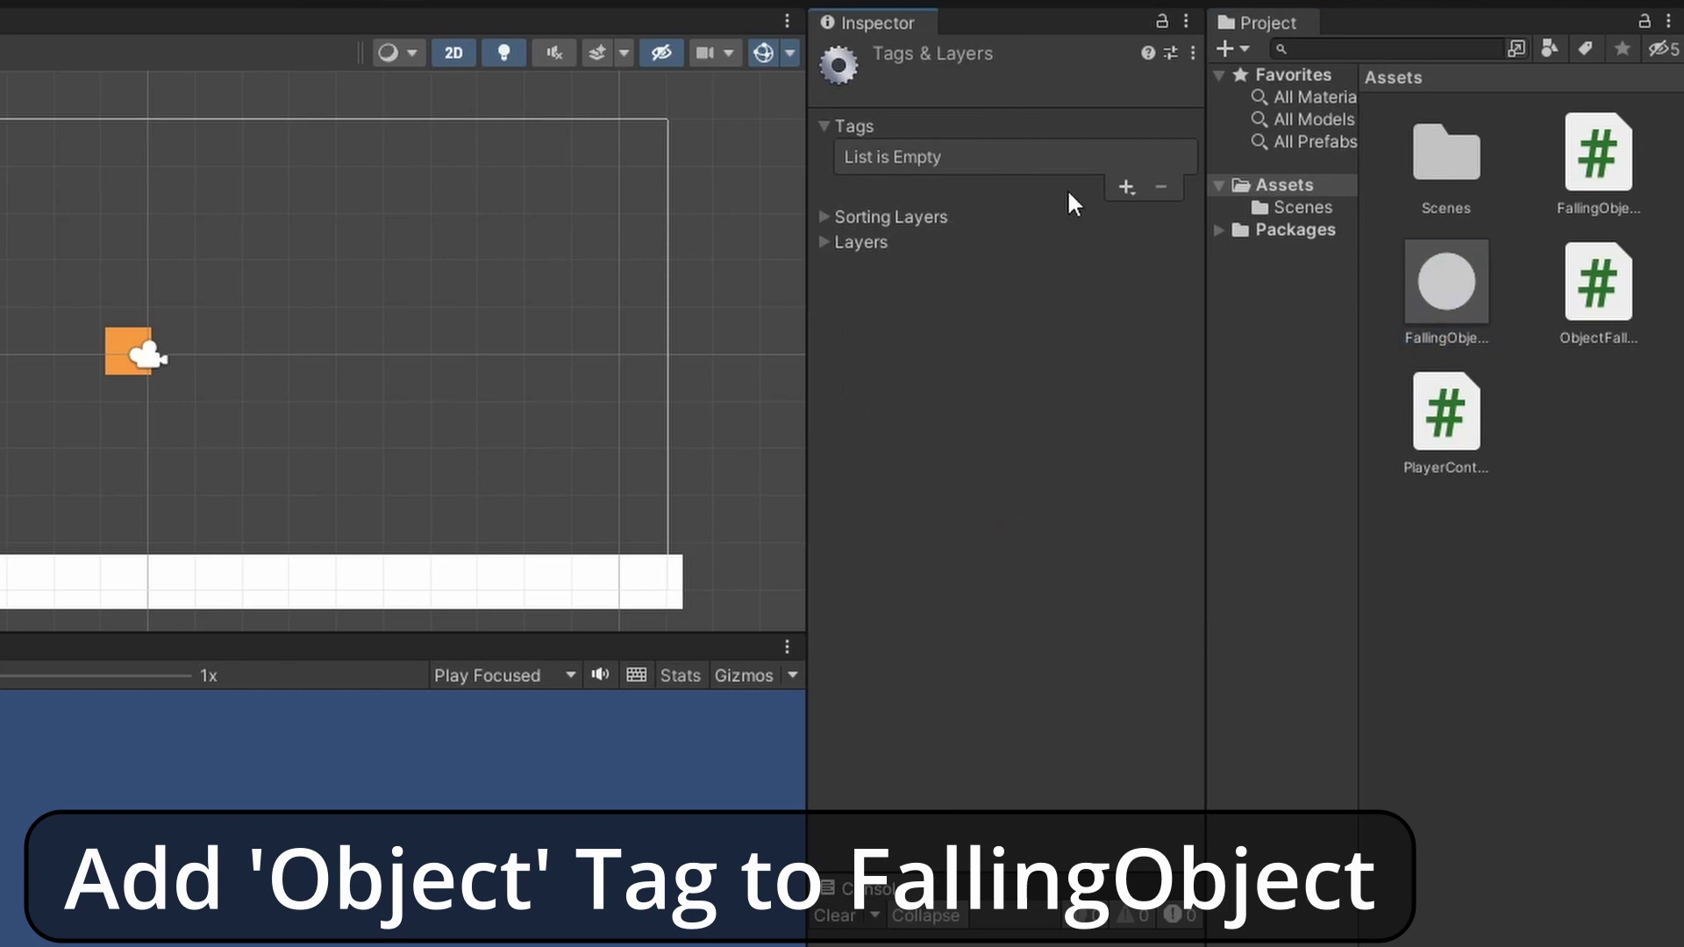
left_click(1115, 187)
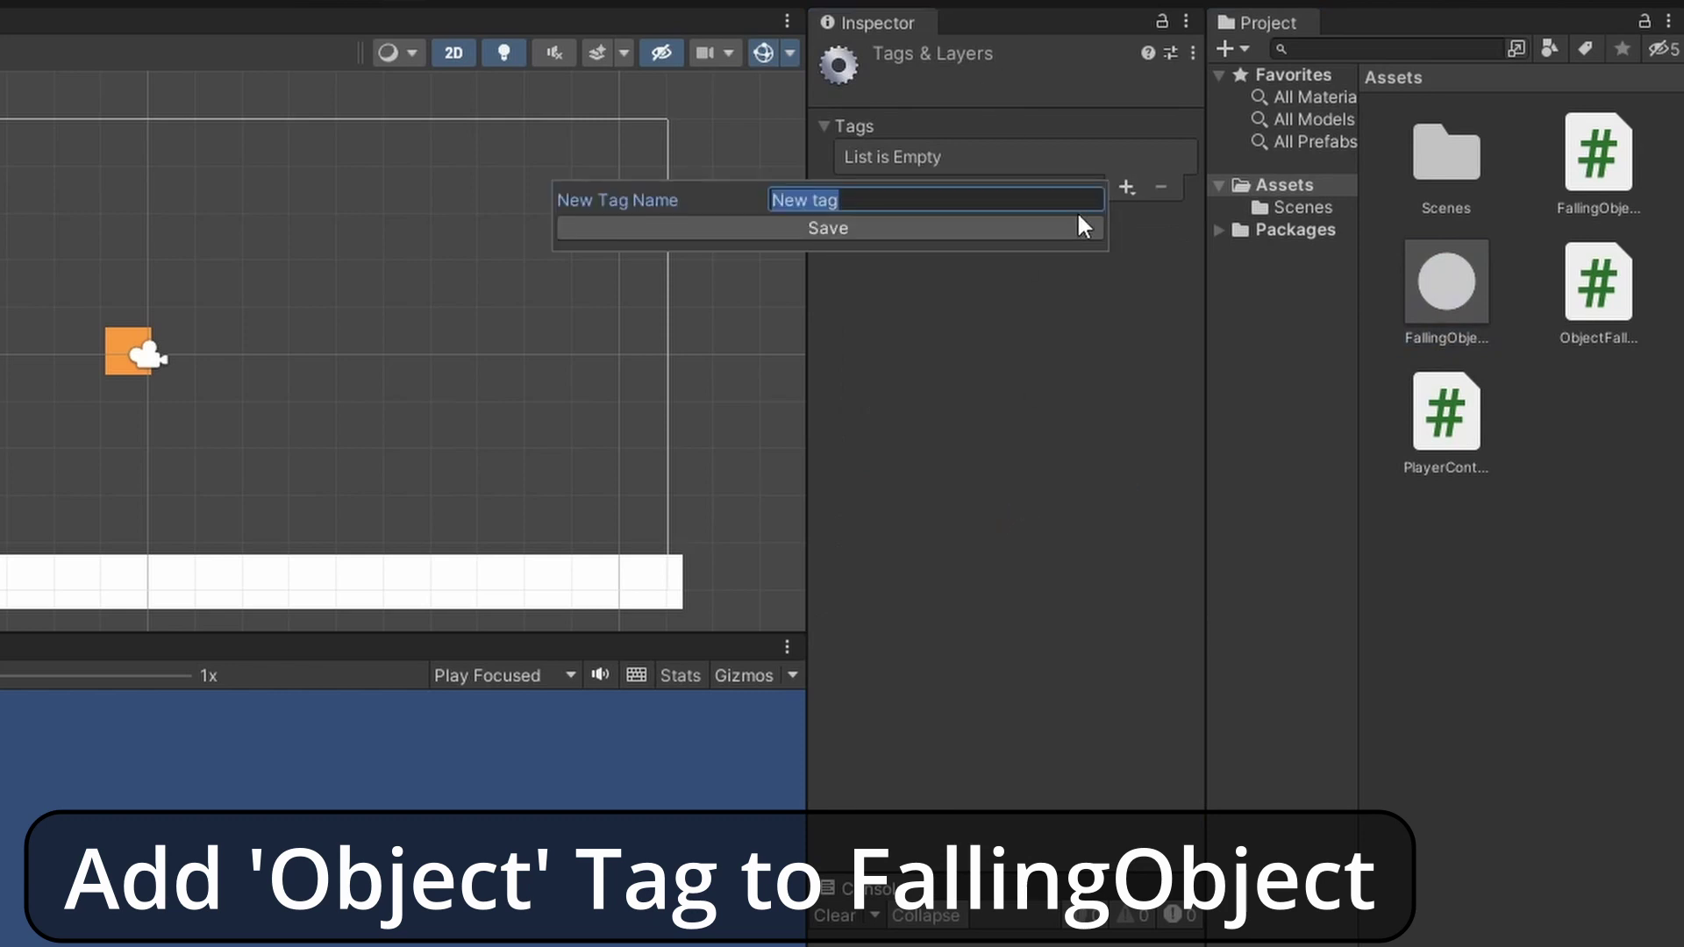
type("Object")
left_click(933, 229)
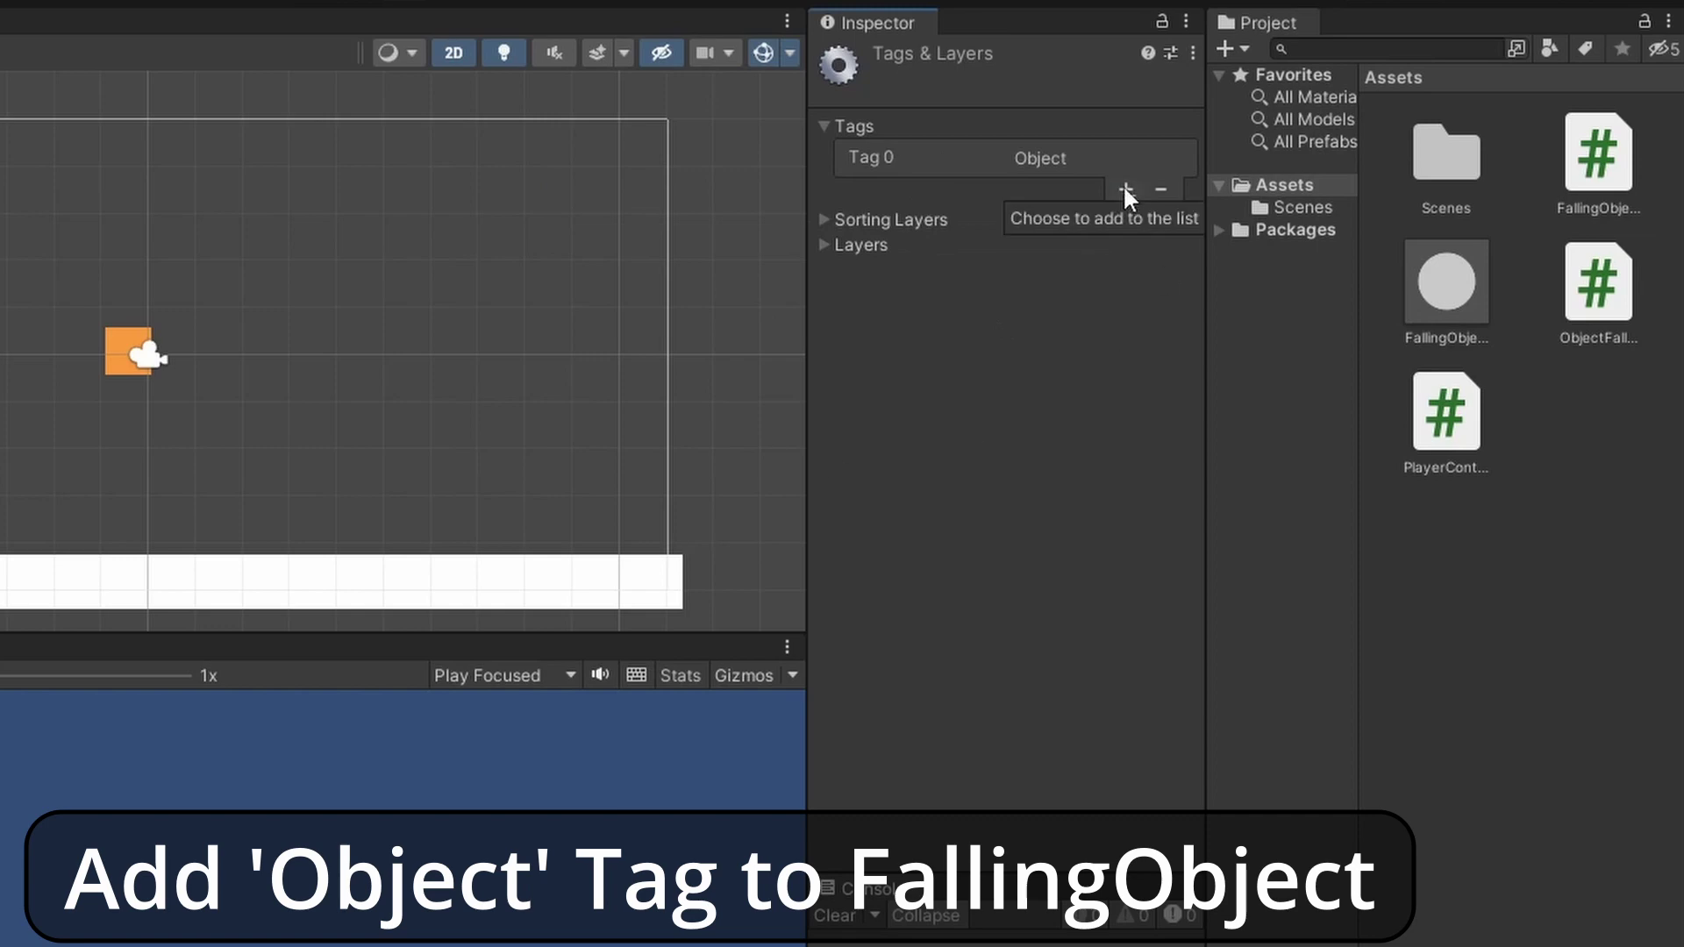
Set the FallingObject prefab's tag to Object
left_click(1410, 291)
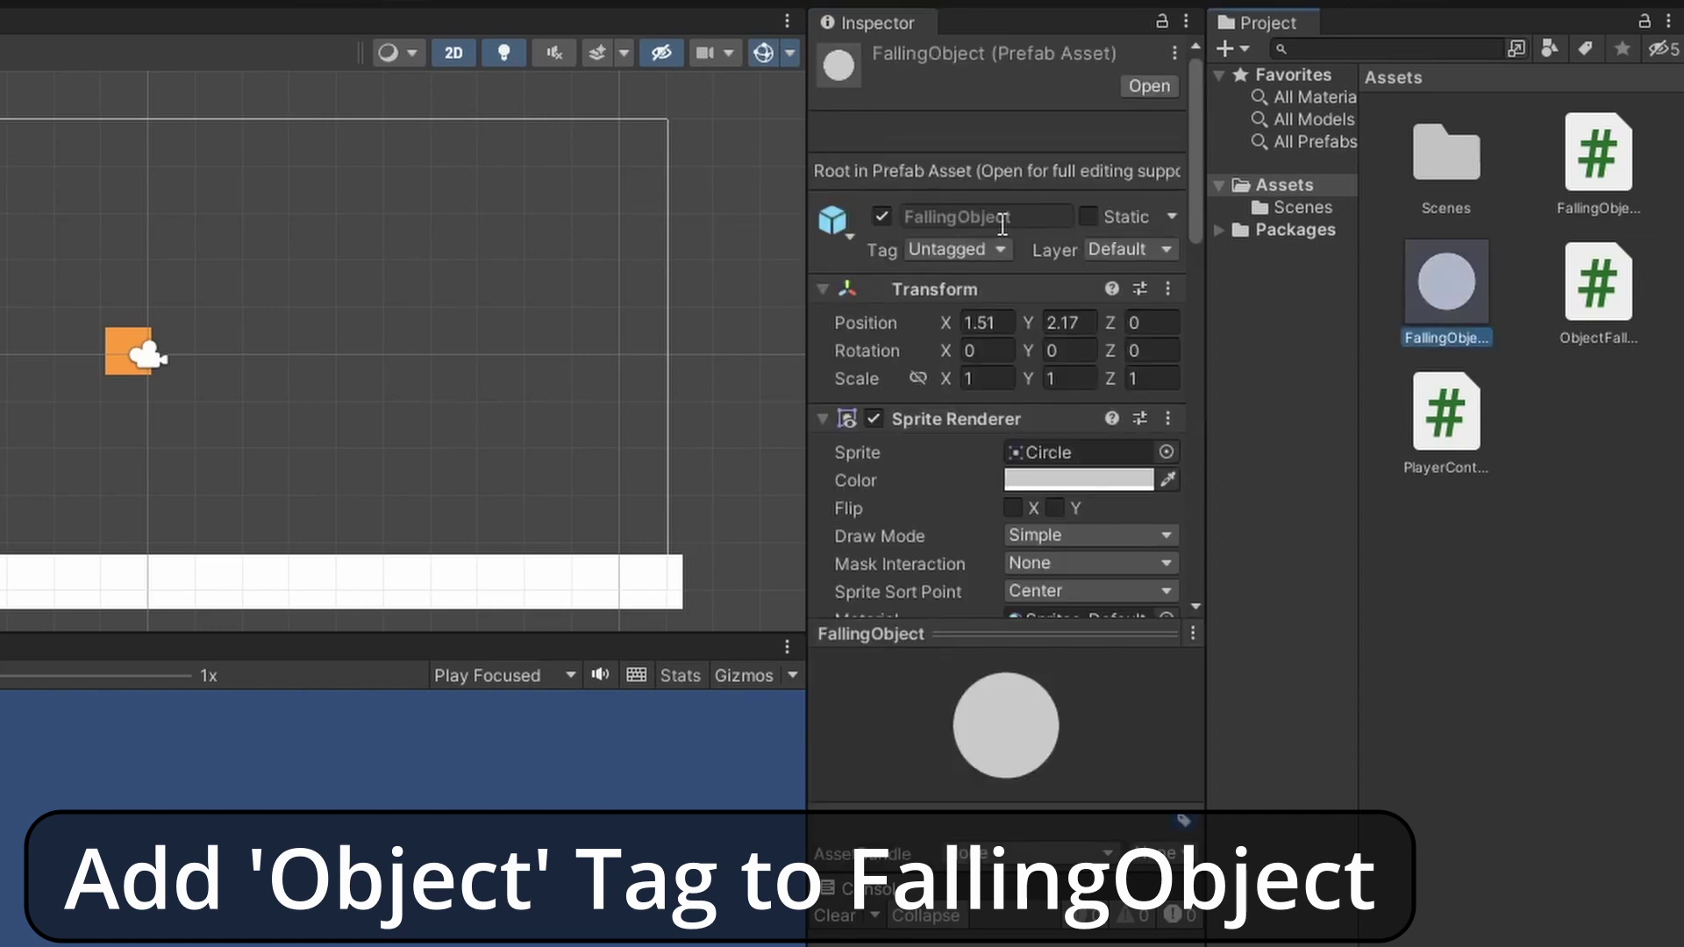
left_click(964, 249)
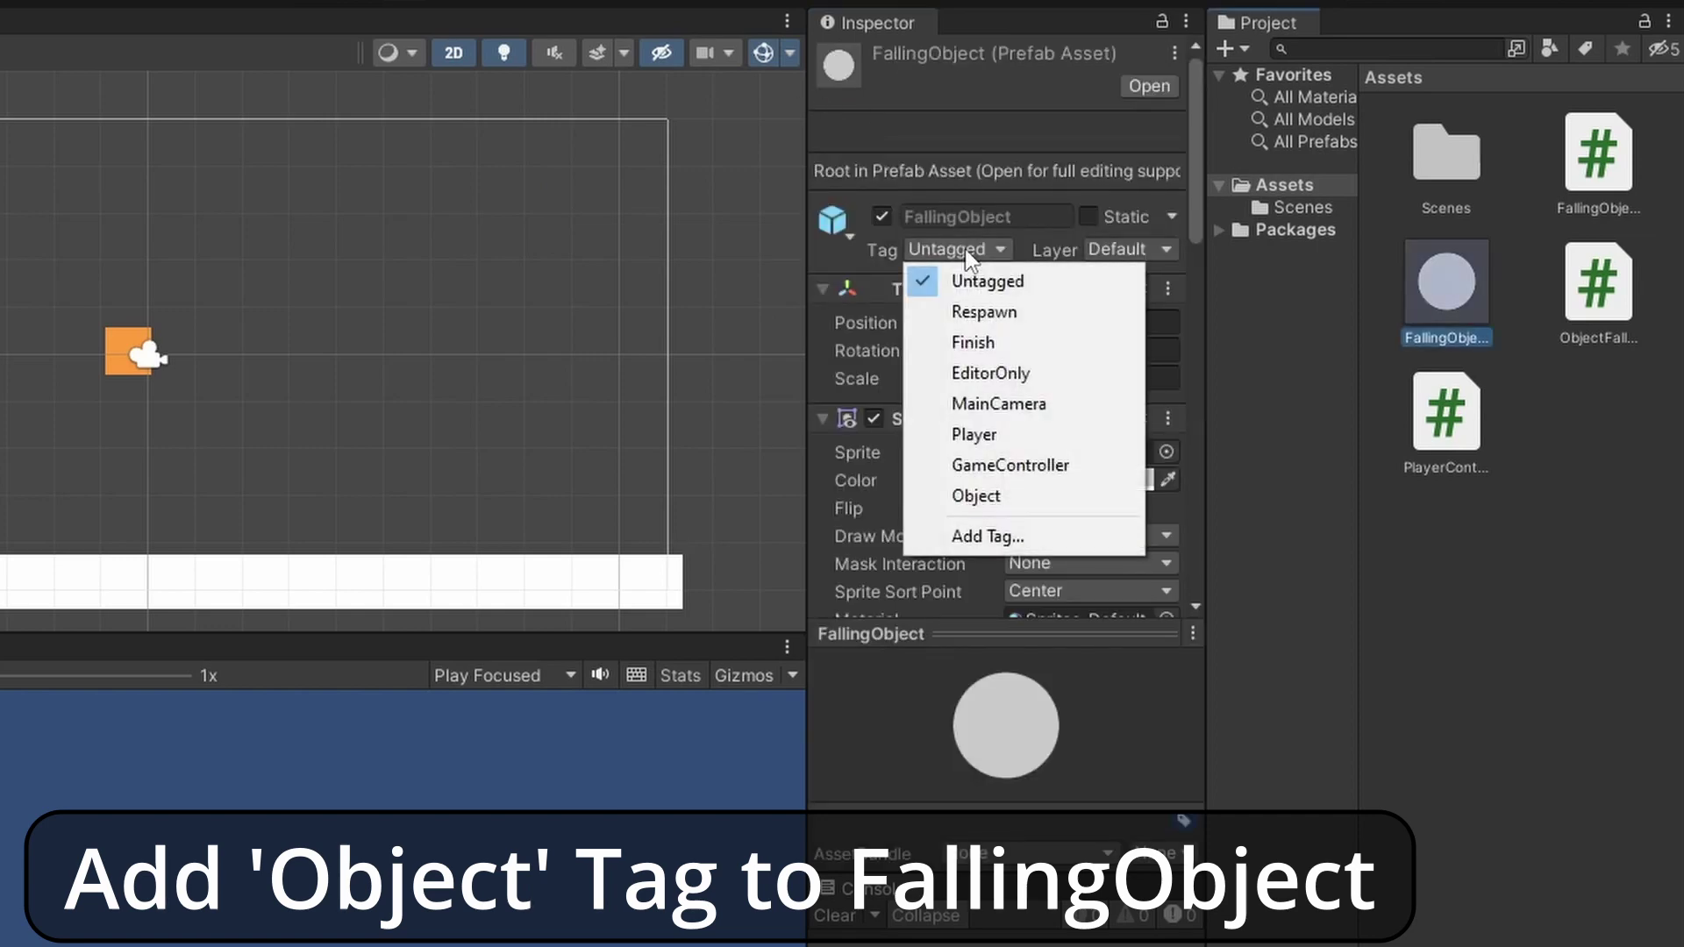
left_click(1026, 497)
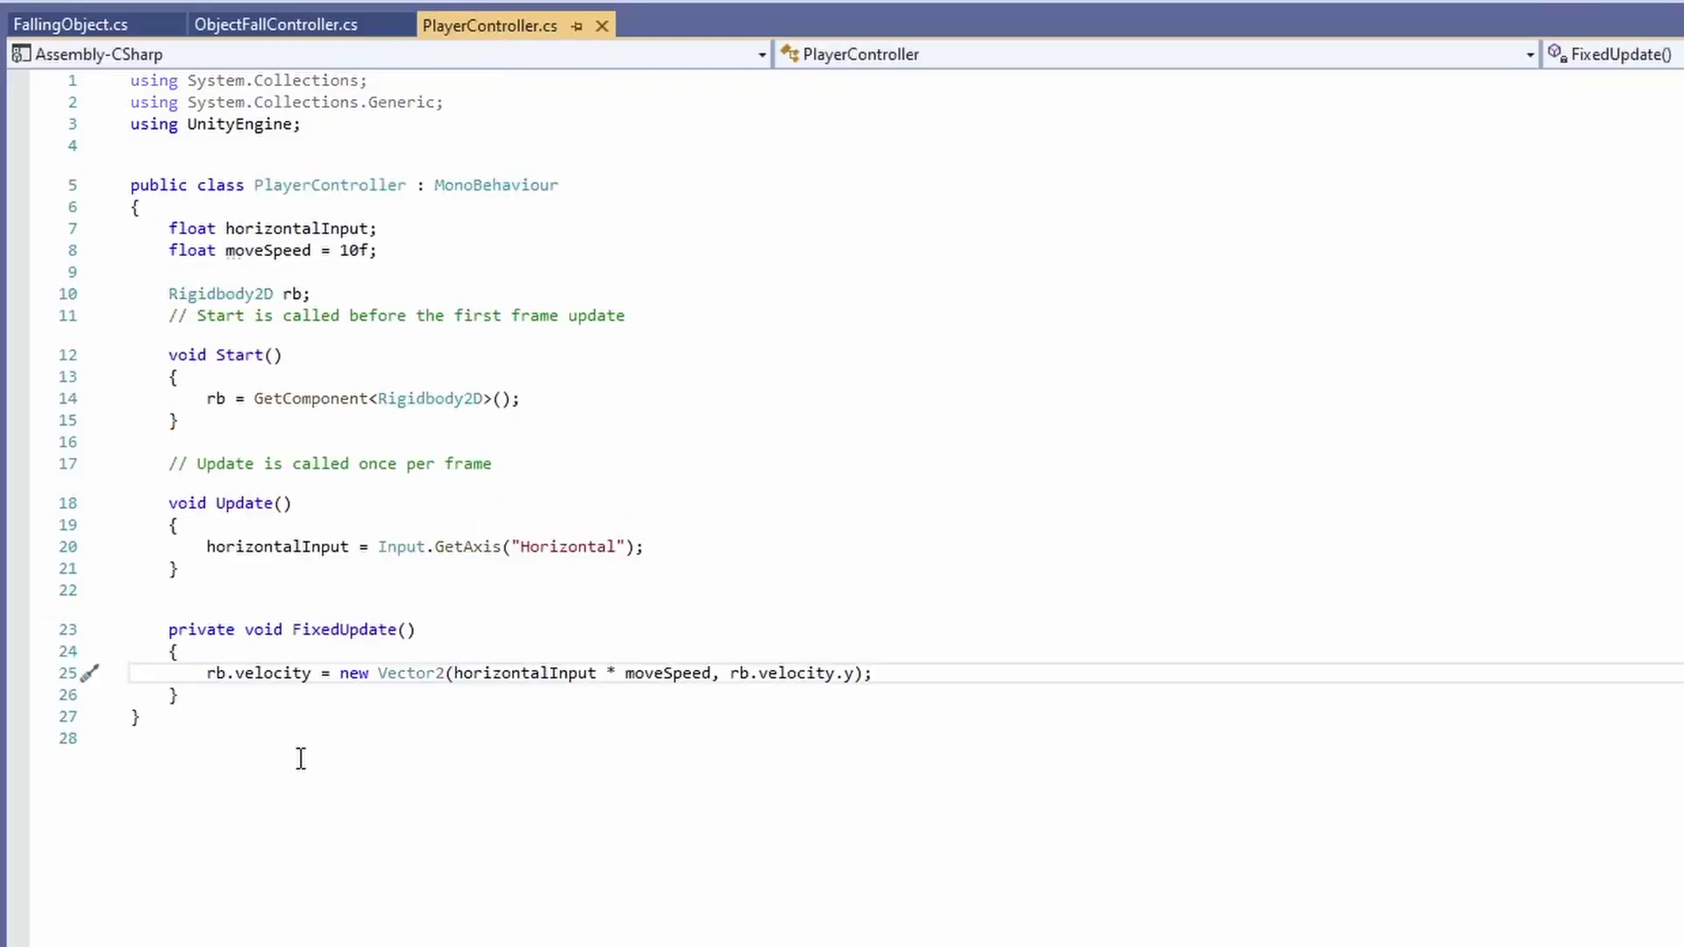
Add OnCollisionEnter2D to PlayerController destroying the player on CompareTag("Object"), save, and play
left_click(242, 702)
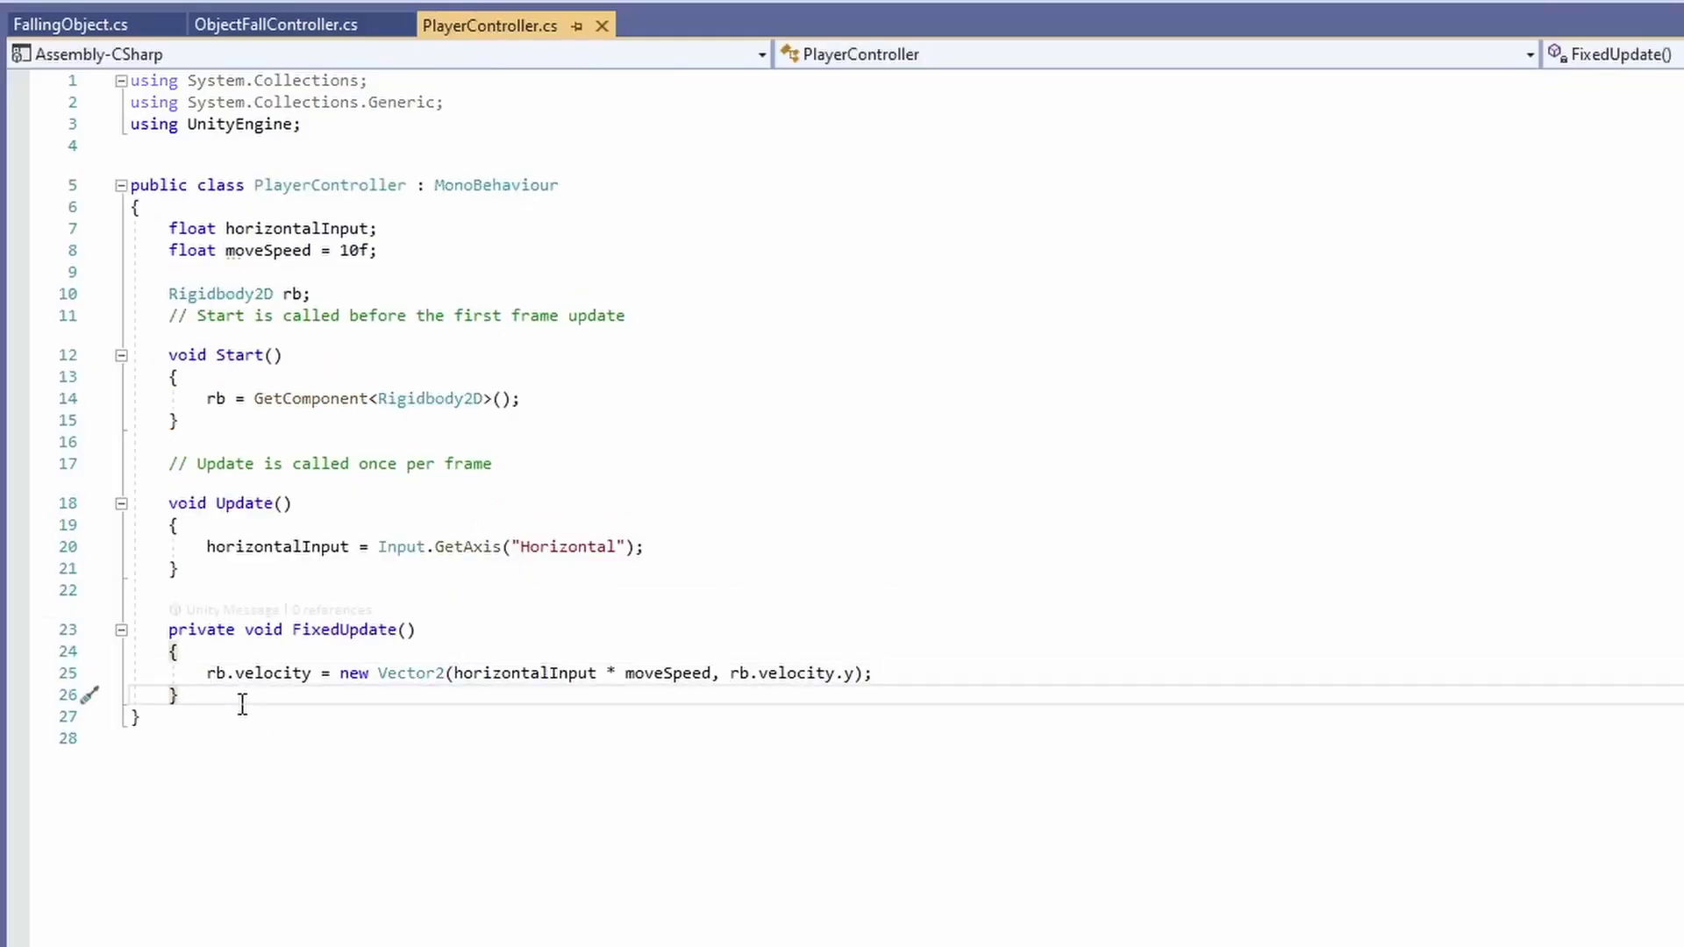
key("Return")
key("Return")
type("oncol")
key("Tab")
type("if (collision.gameObject")
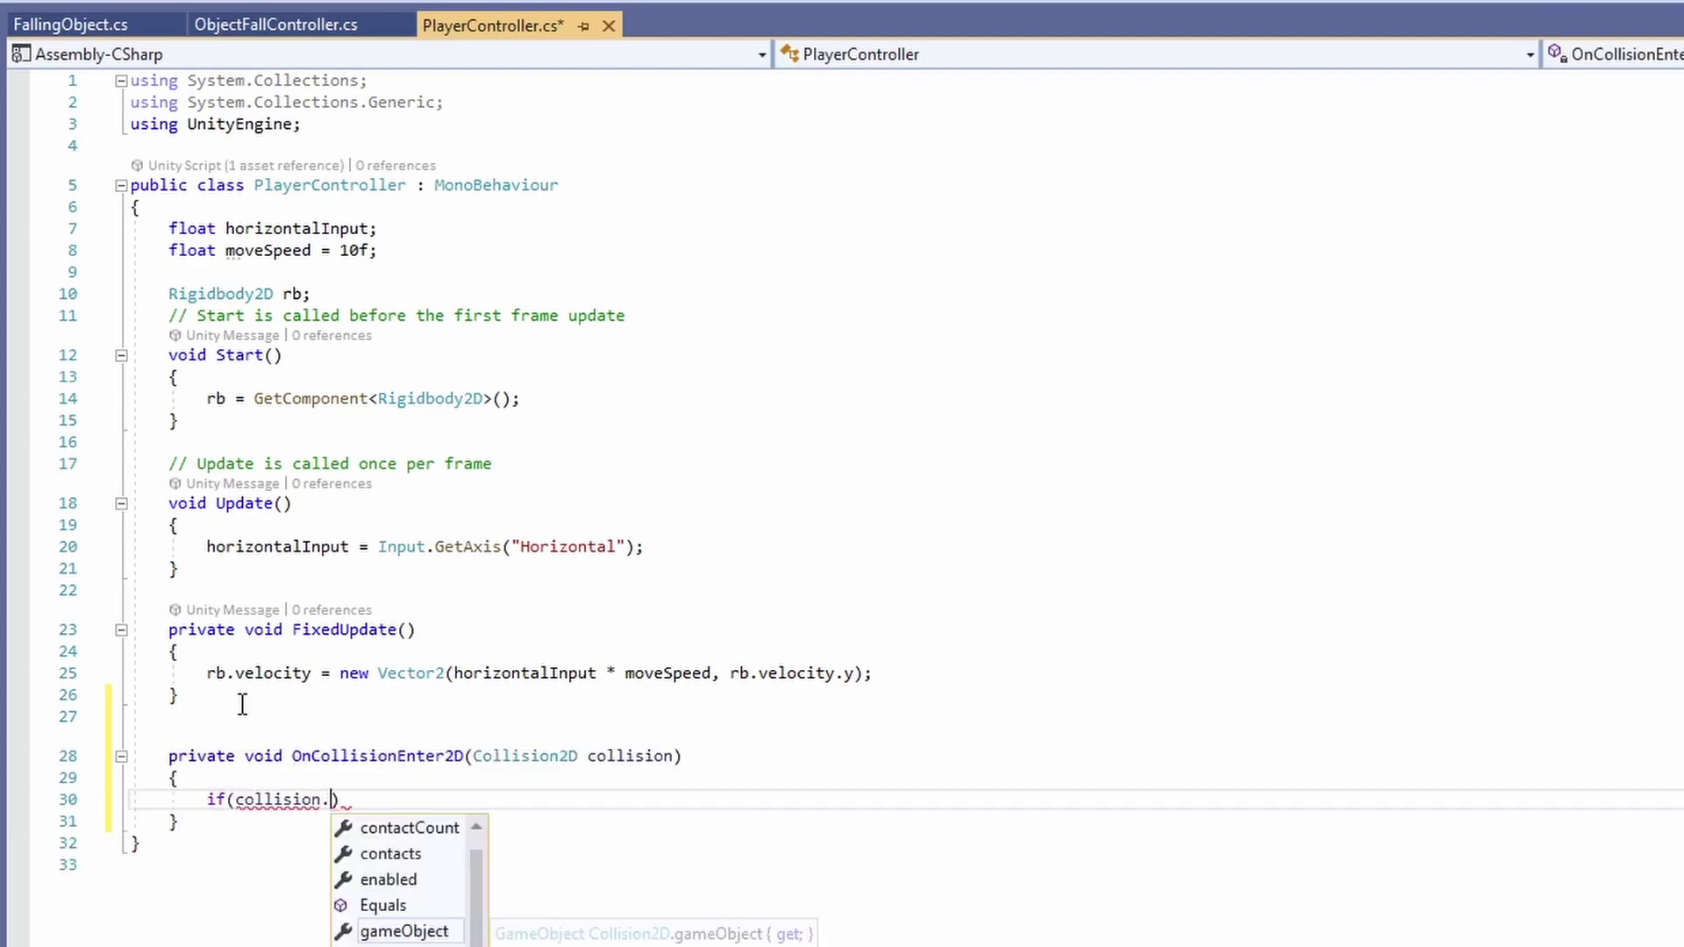
type(".CompareTag(\"")
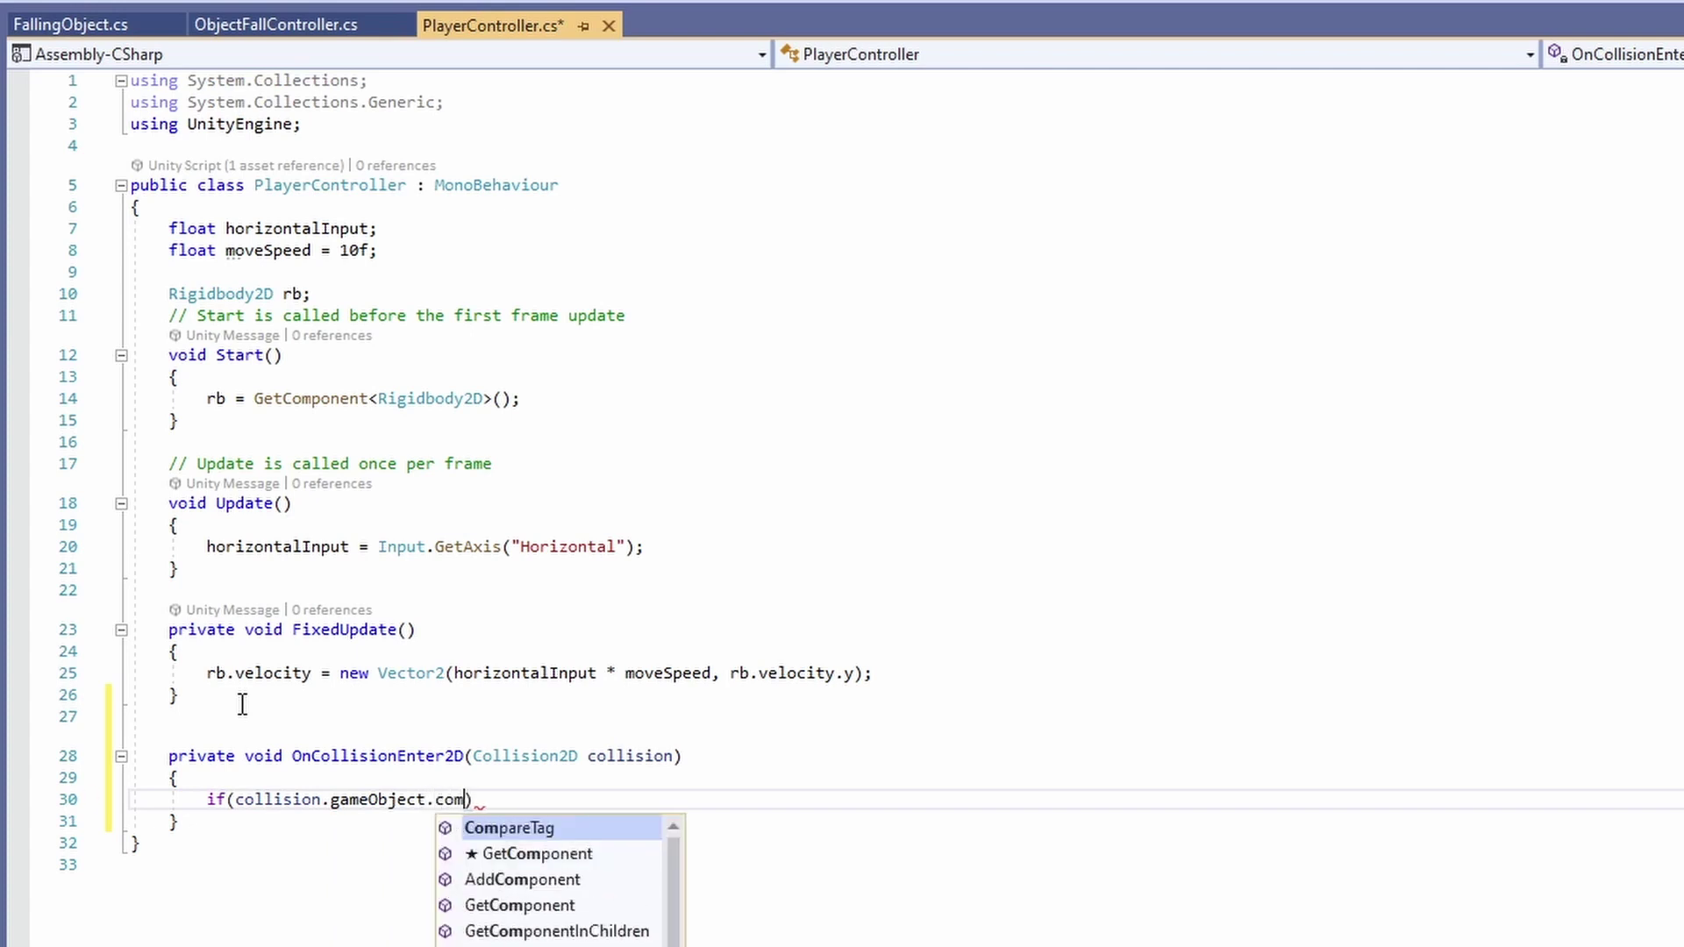
type("Object")
key("End")
key("Return")
type("{")
key("Return")
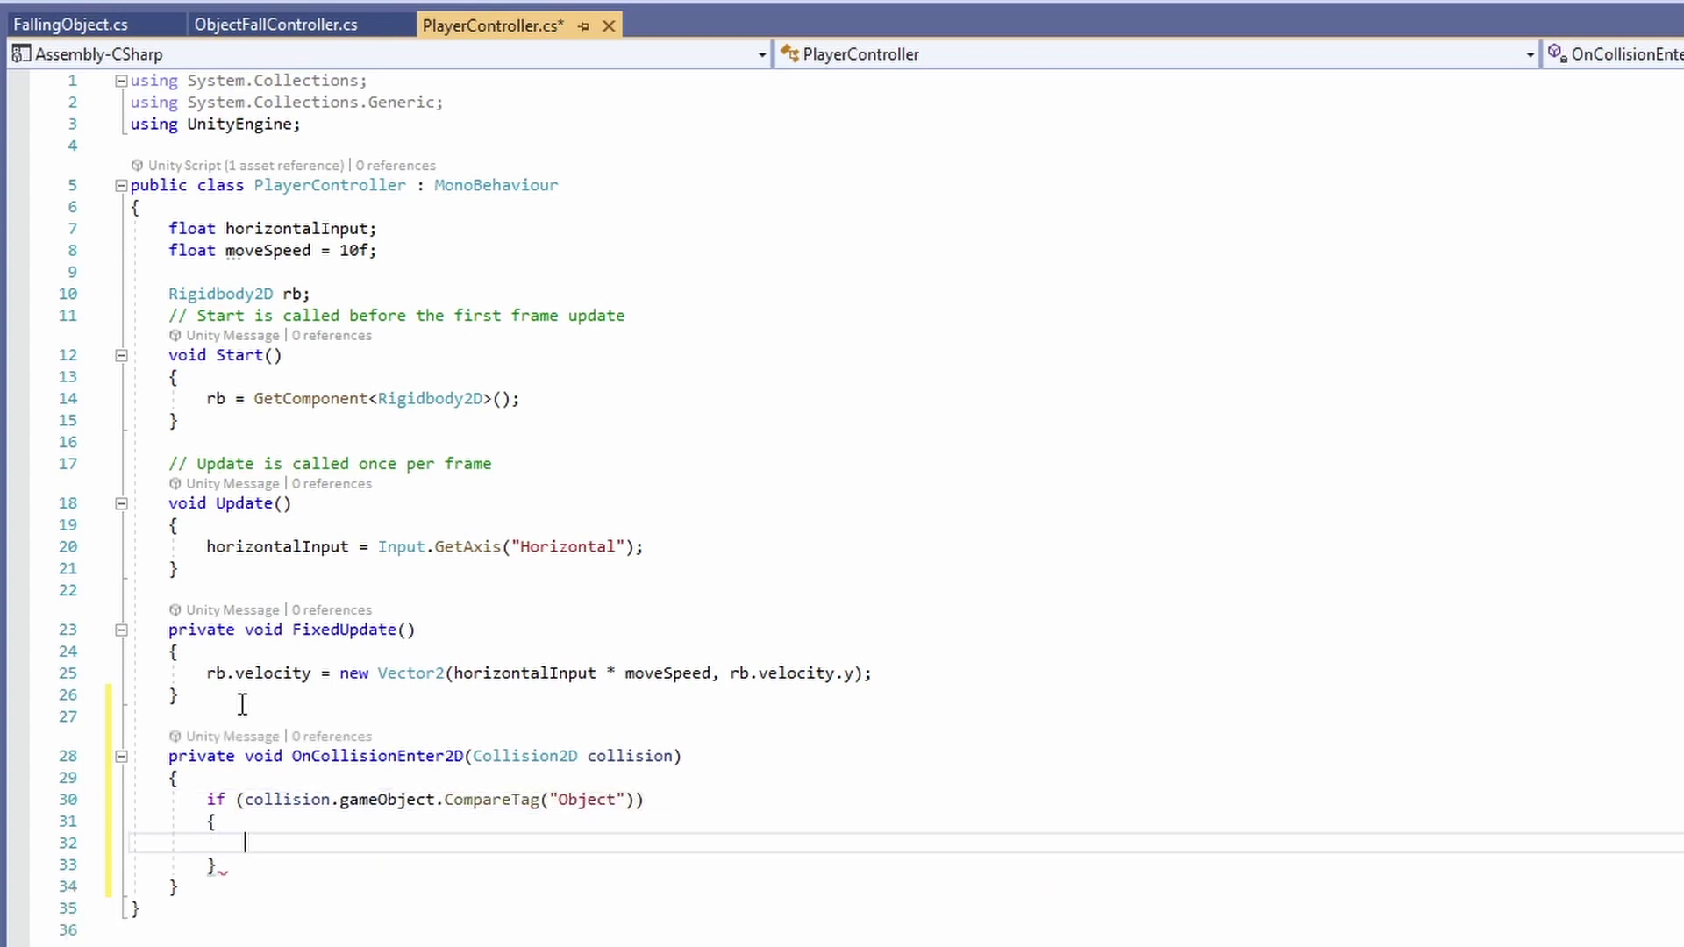
type("Destroy(")
type("this.")
type("gameObject);")
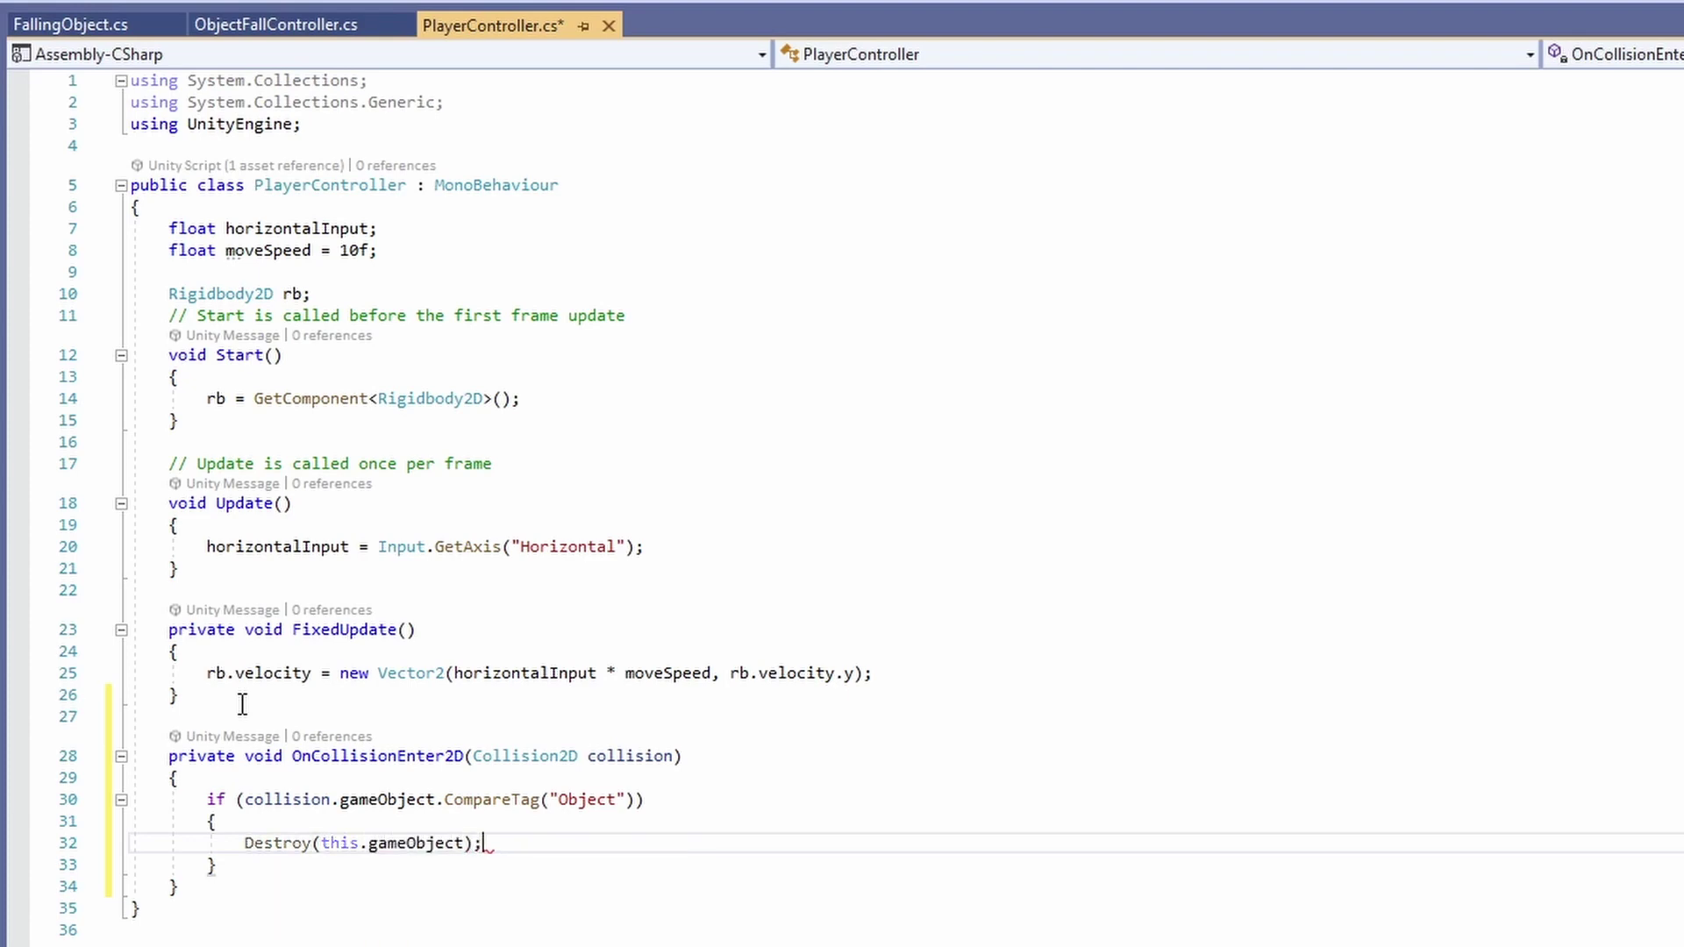
key("ctrl+s")
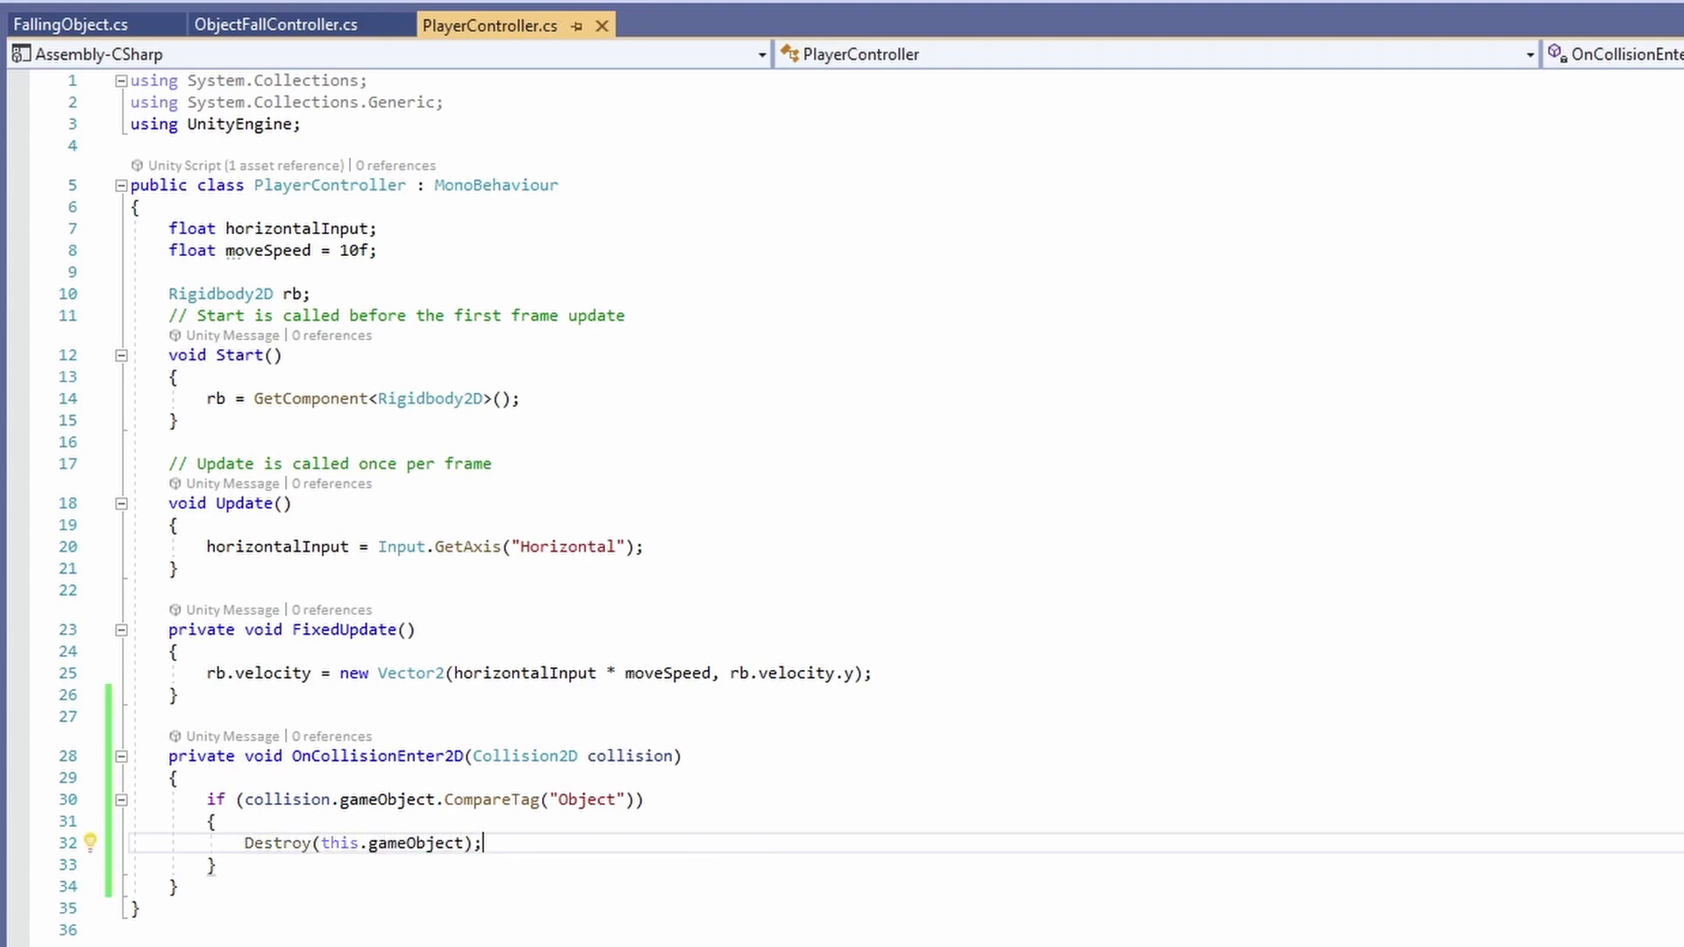
left_click(812, 58)
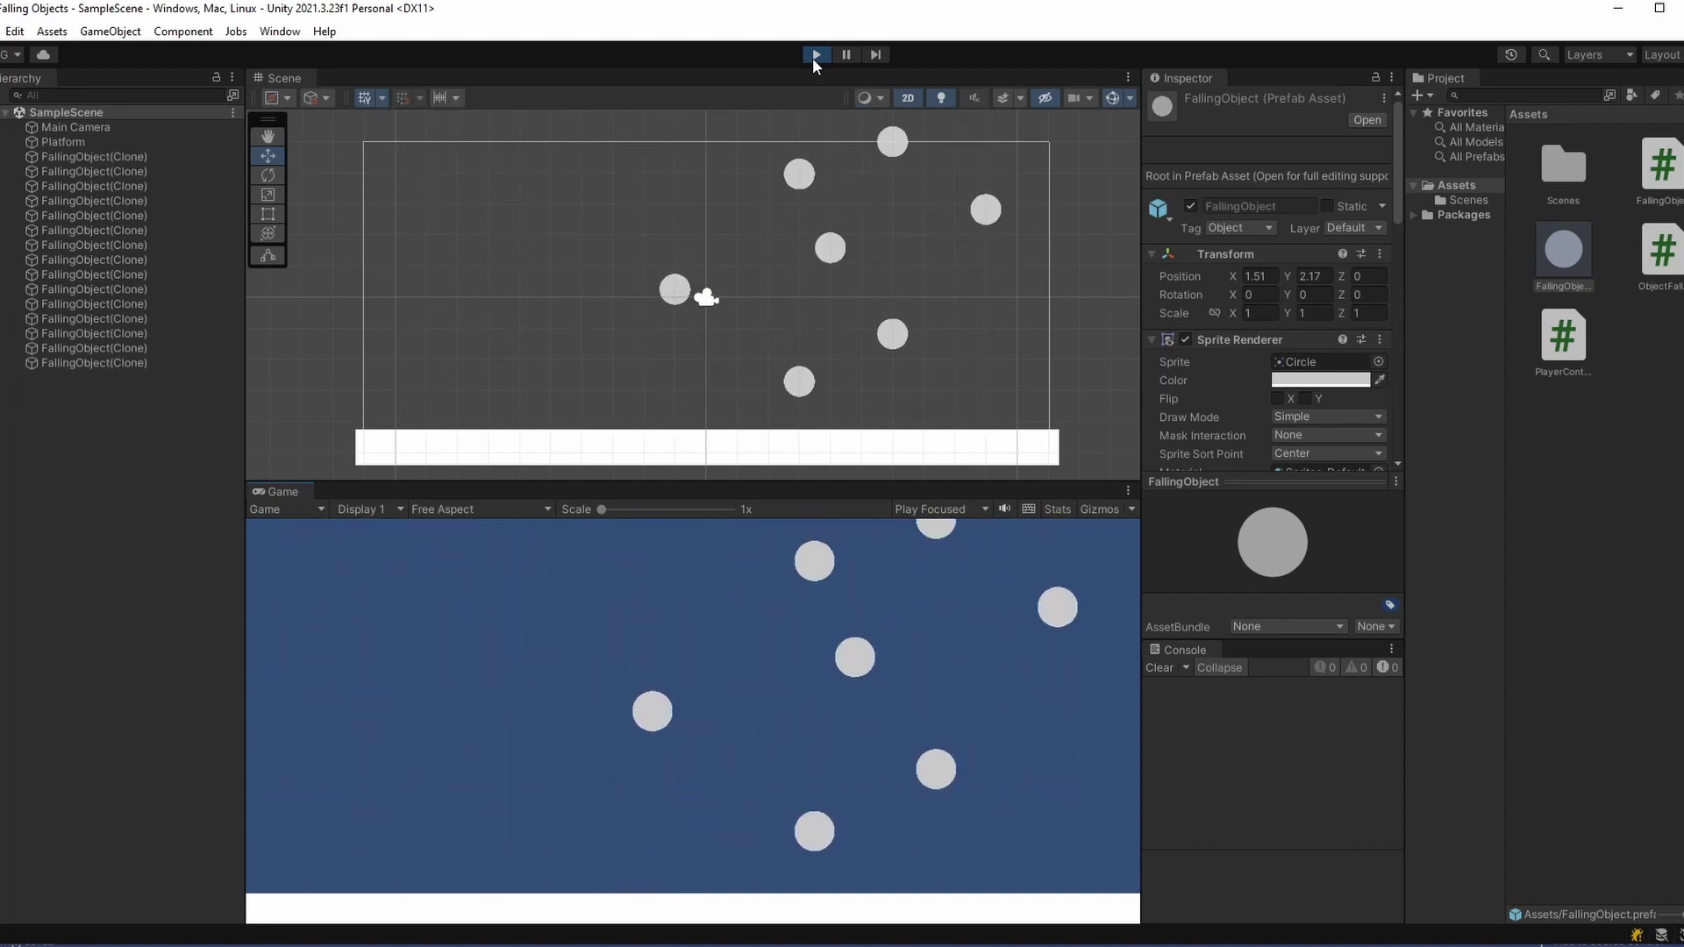
Stop play mode and add a TextMeshPro text reading GAME OVER
left_click(815, 54)
right_click(67, 230)
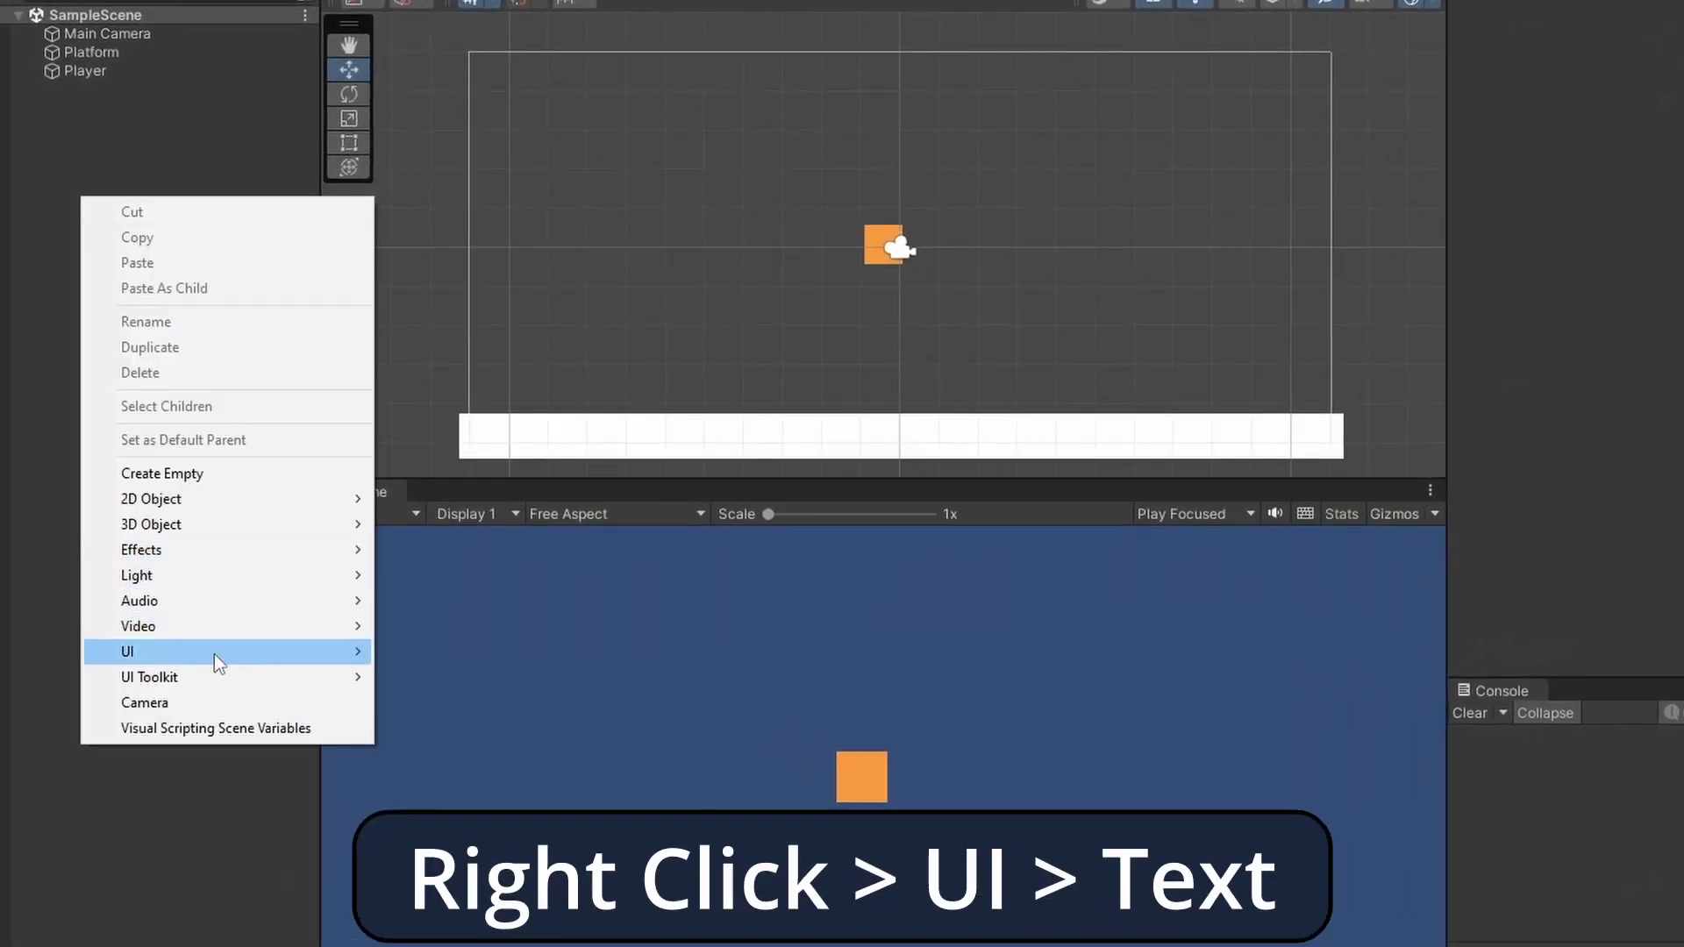
mouse_move(185, 638)
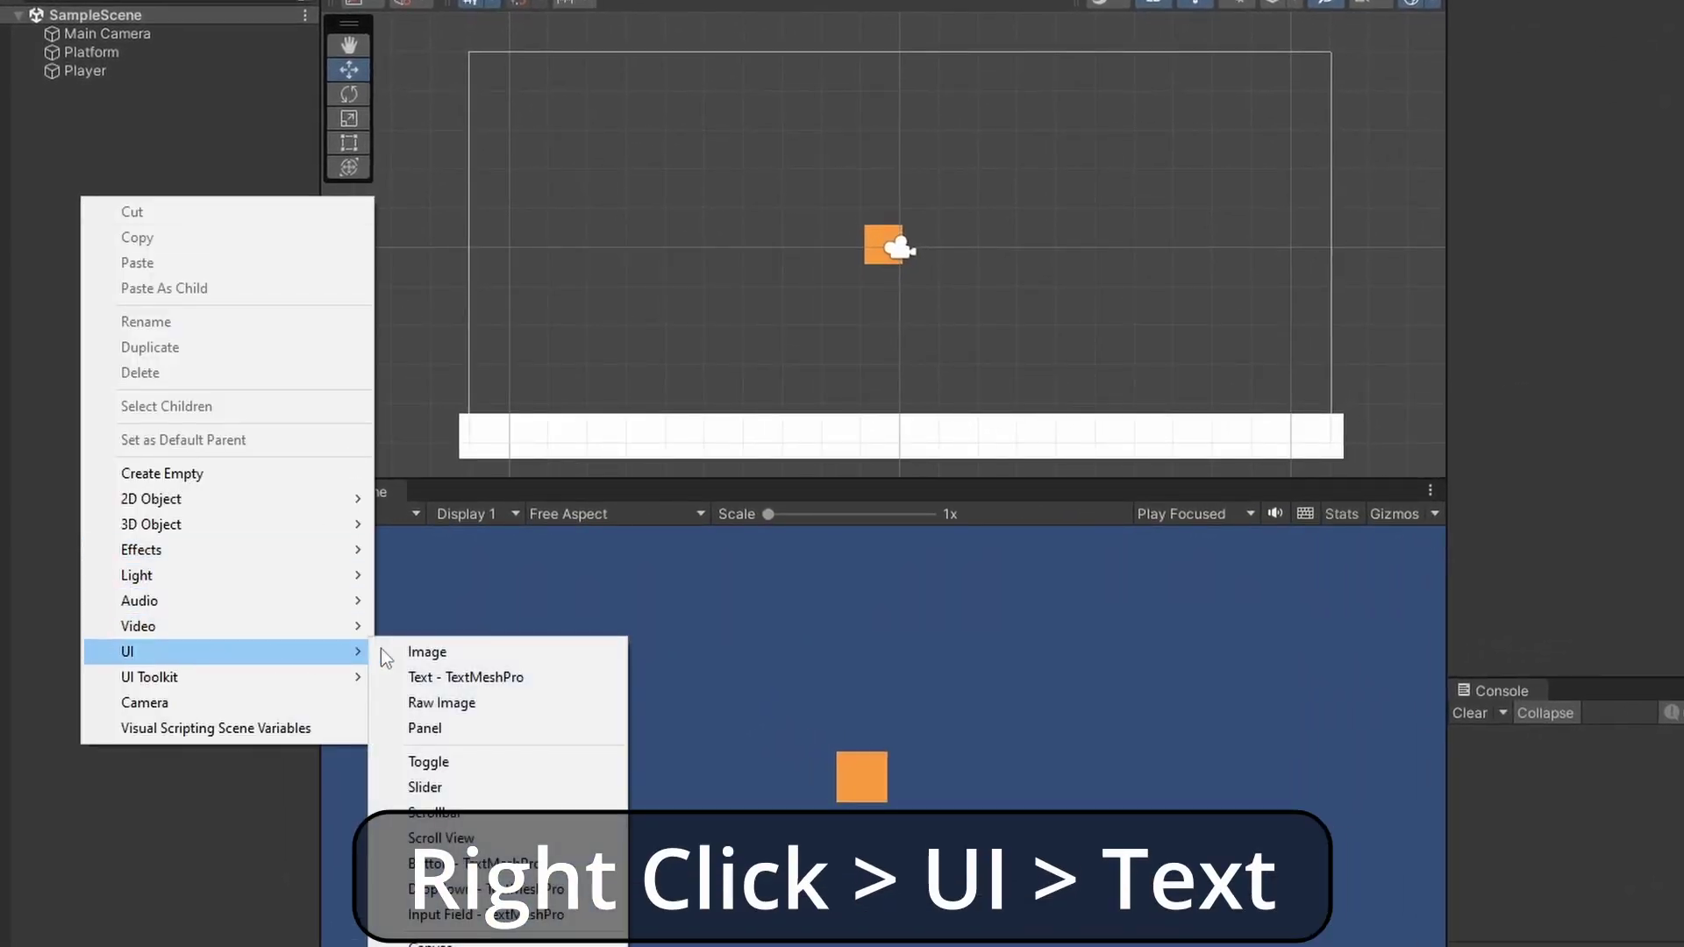
left_click(514, 678)
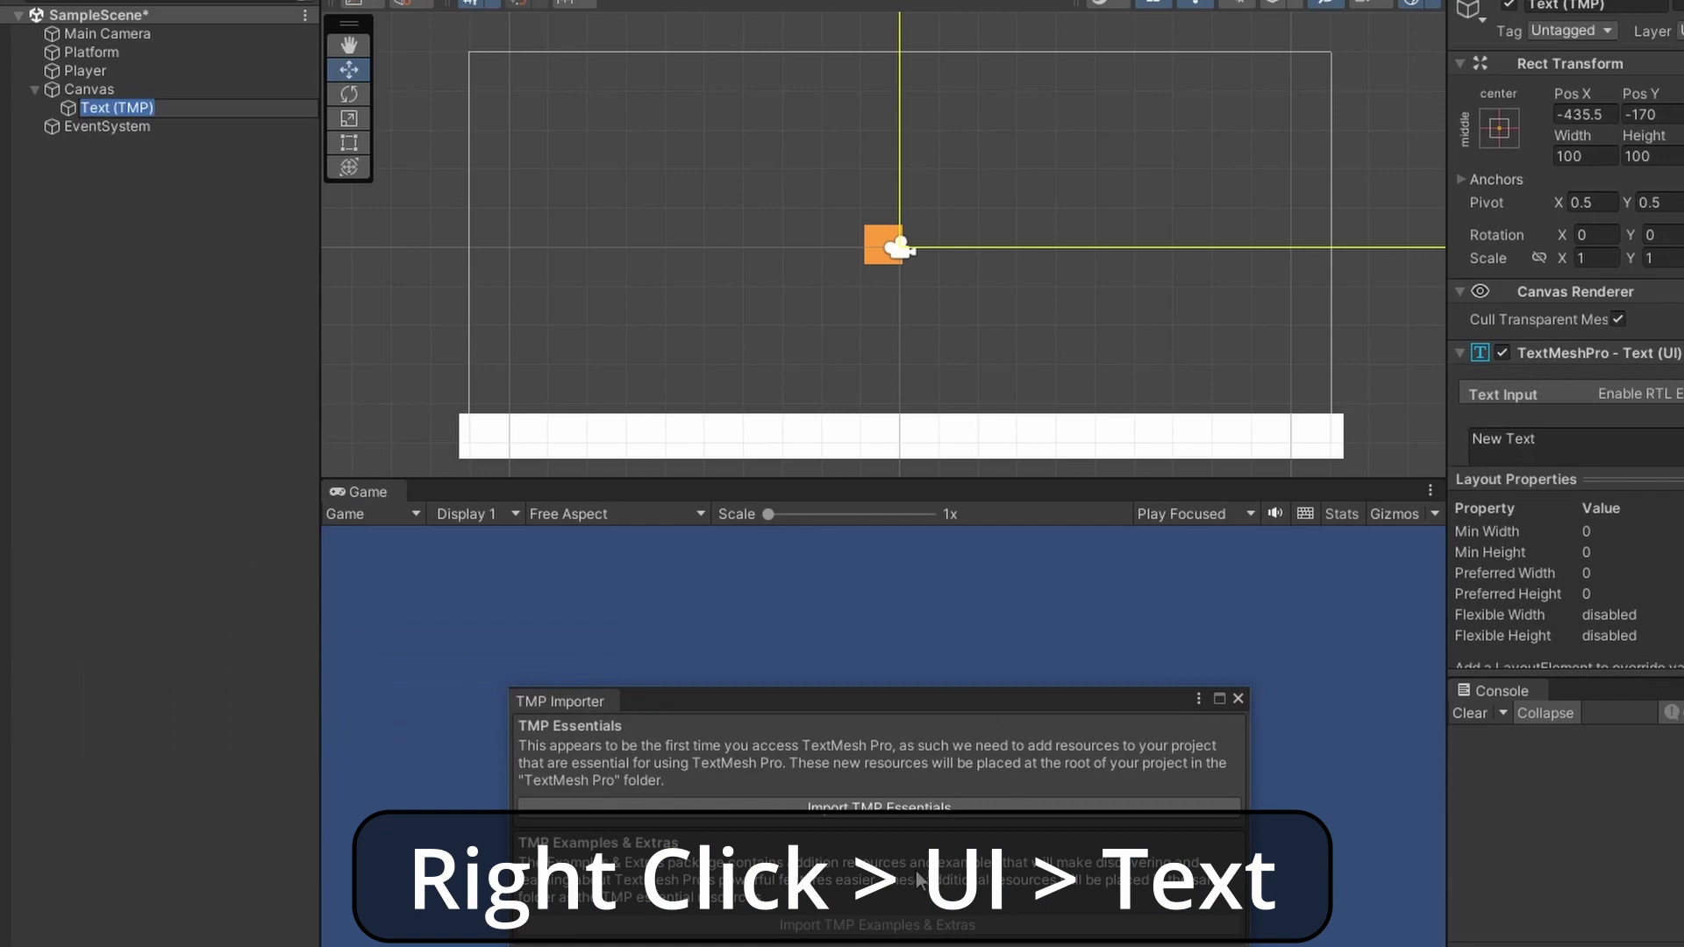
left_click(448, 513)
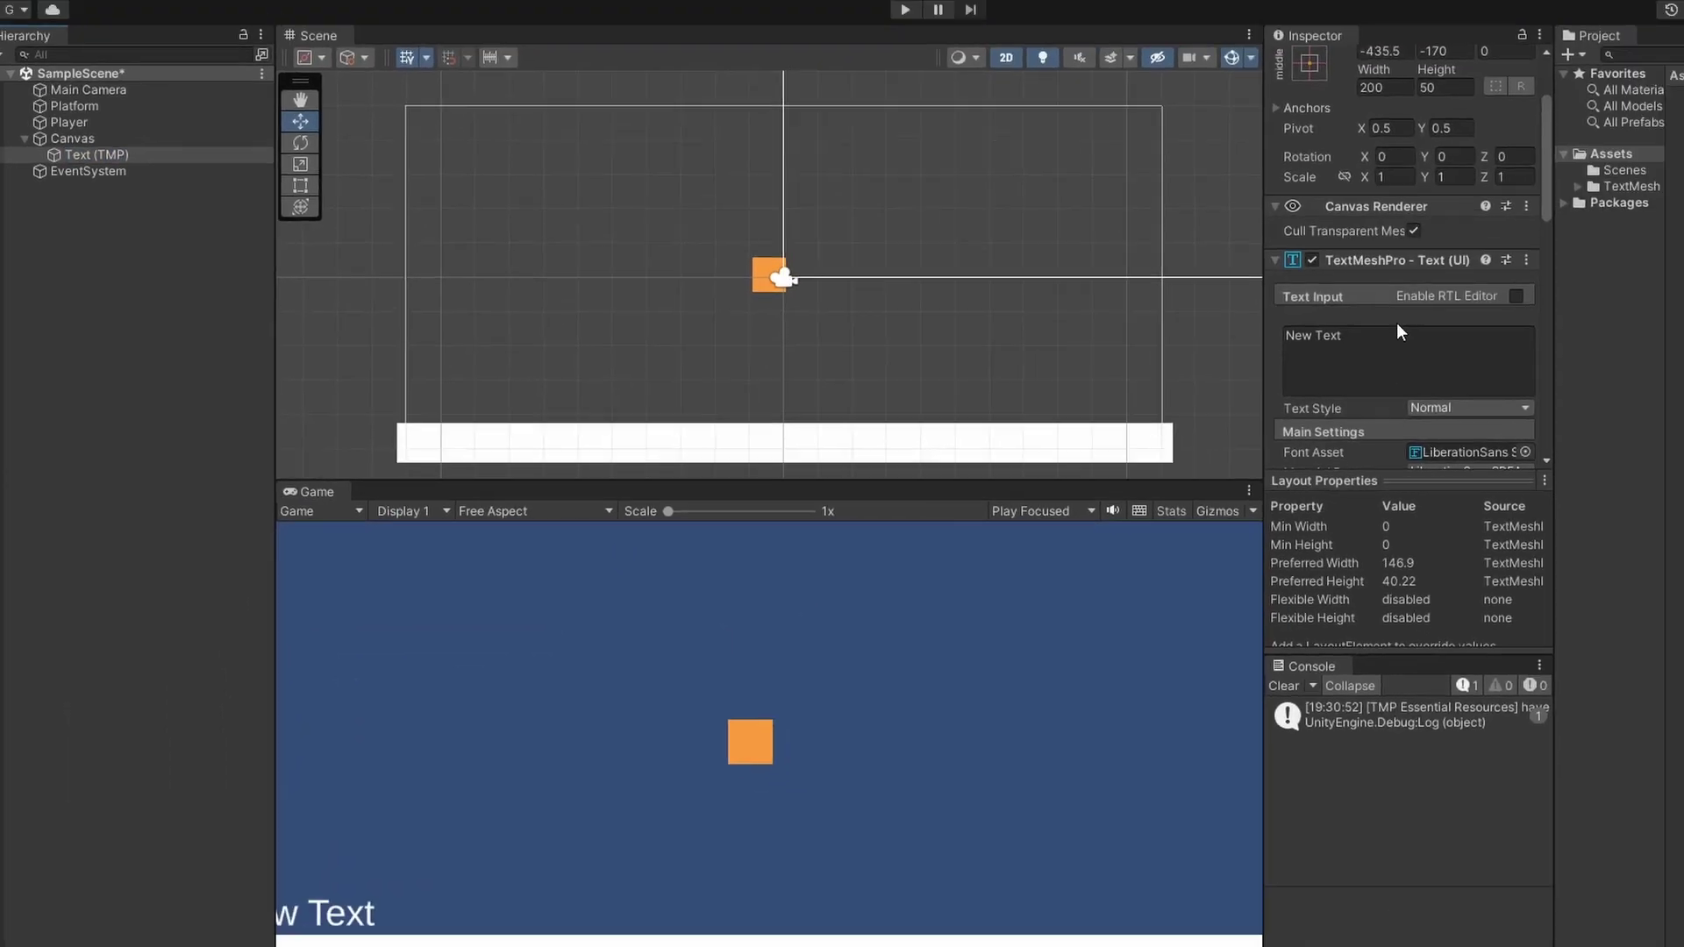
key("ctrl+a")
key("BackSpace")
type("GAME OVER")
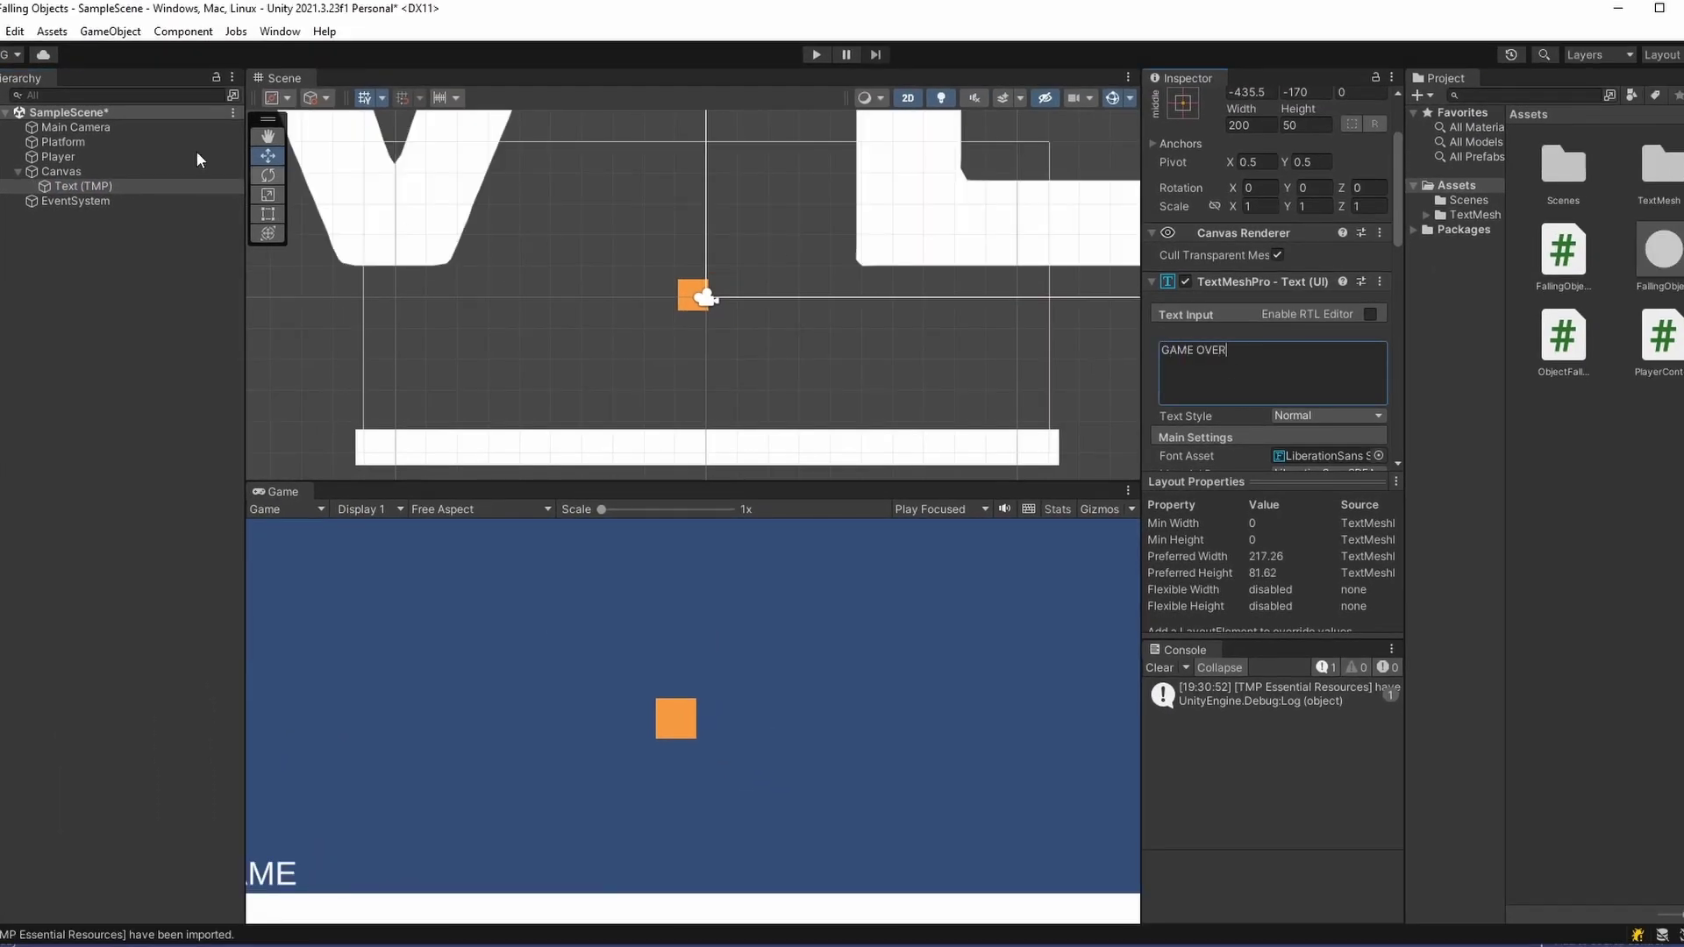
Frame the text in the scene view and set the game view to Full HD 1920x1080
double_click(106, 186)
left_click(477, 508)
left_click(492, 586)
double_click(158, 186)
scroll(693, 298, "down", 6)
Resize the GAME OVER text, set font size 70, and move it to the canvas's top centre
key("t")
left_click_drag(791, 367, 869, 378, "alt")
scroll(1272, 351, "down", 4)
left_click(1289, 382)
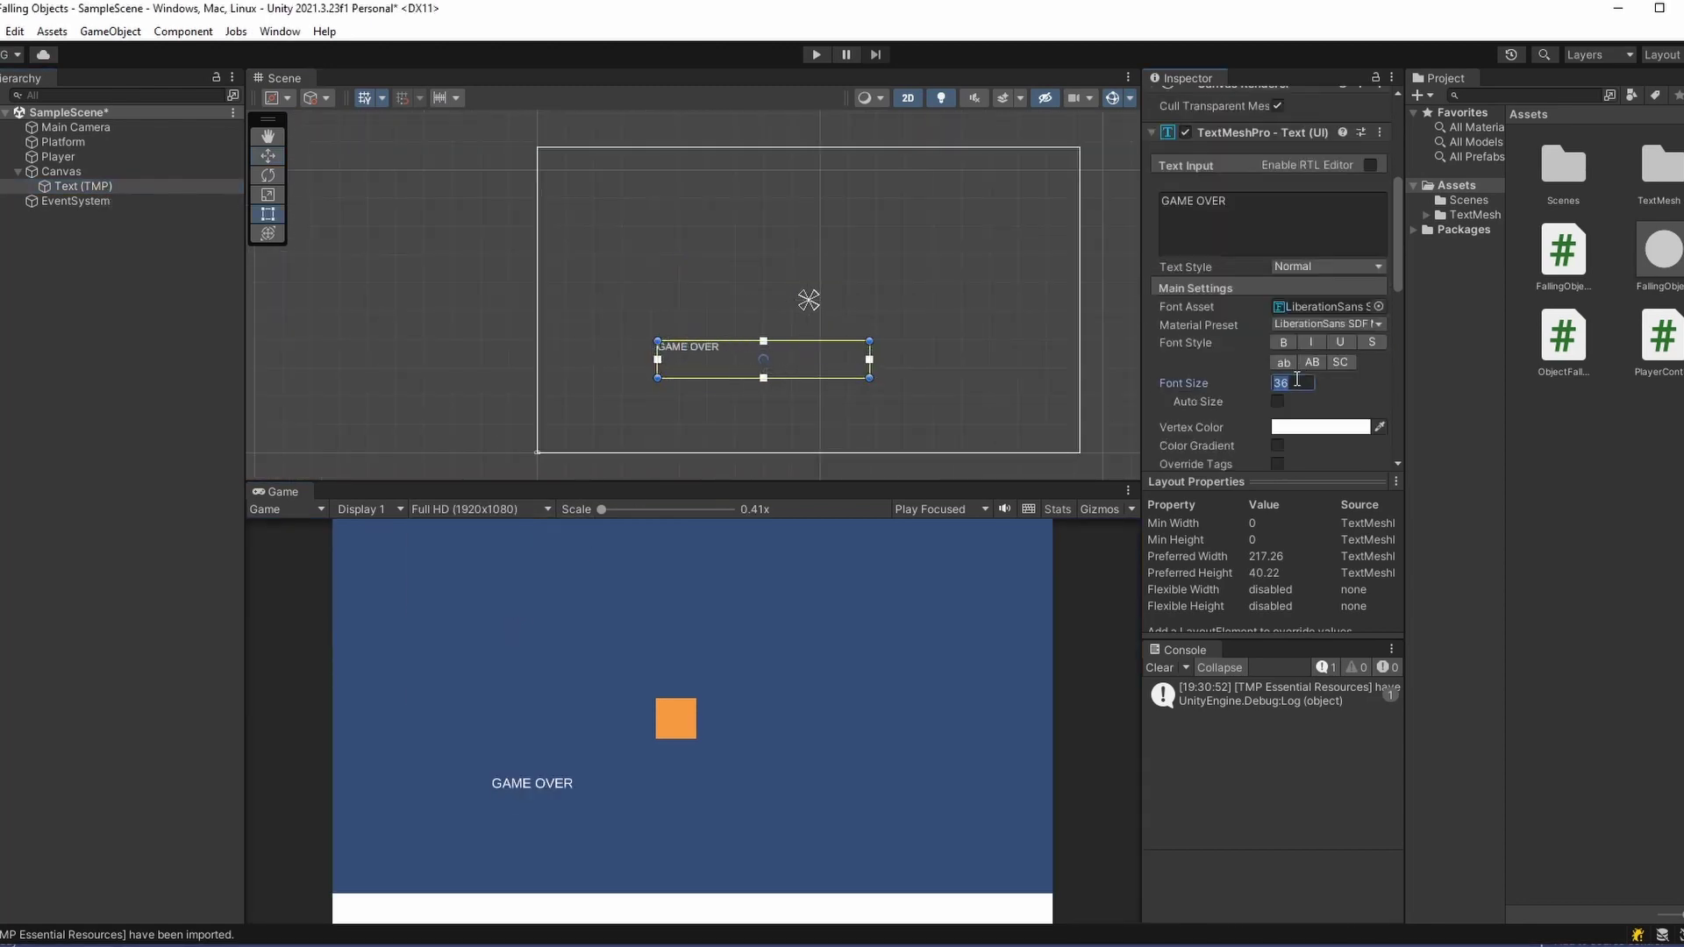
type("70")
left_click_drag(768, 359, 812, 211)
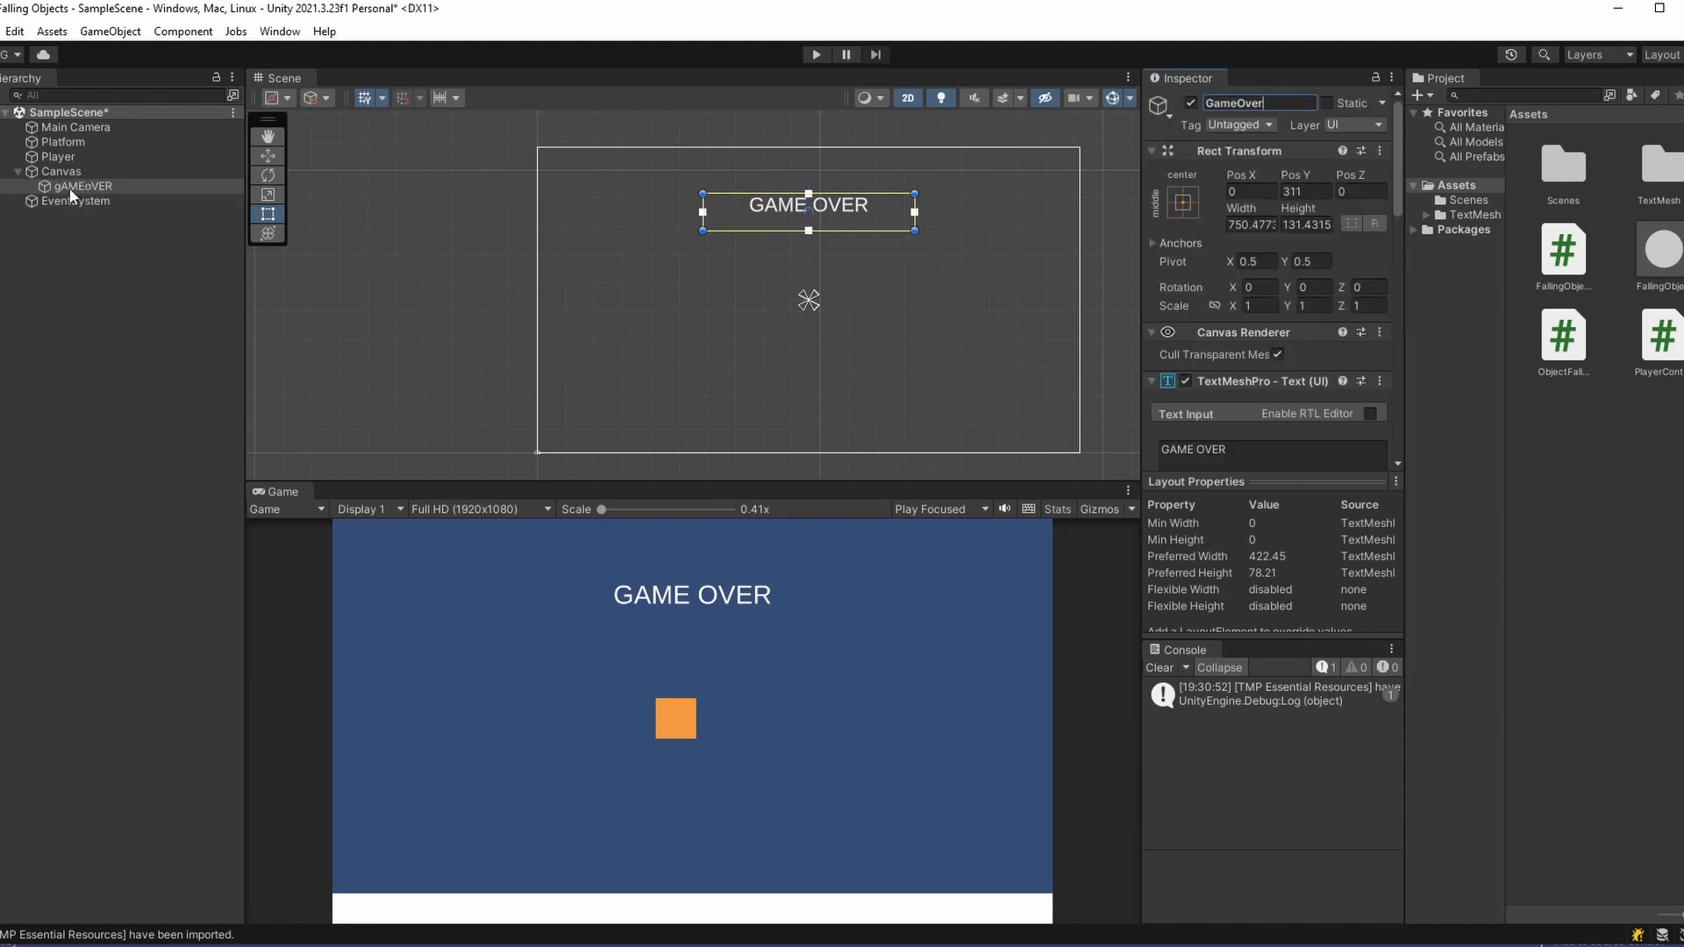
Add another TextMeshPro text as a child of the Canvas
left_click(114, 174)
right_click(114, 174)
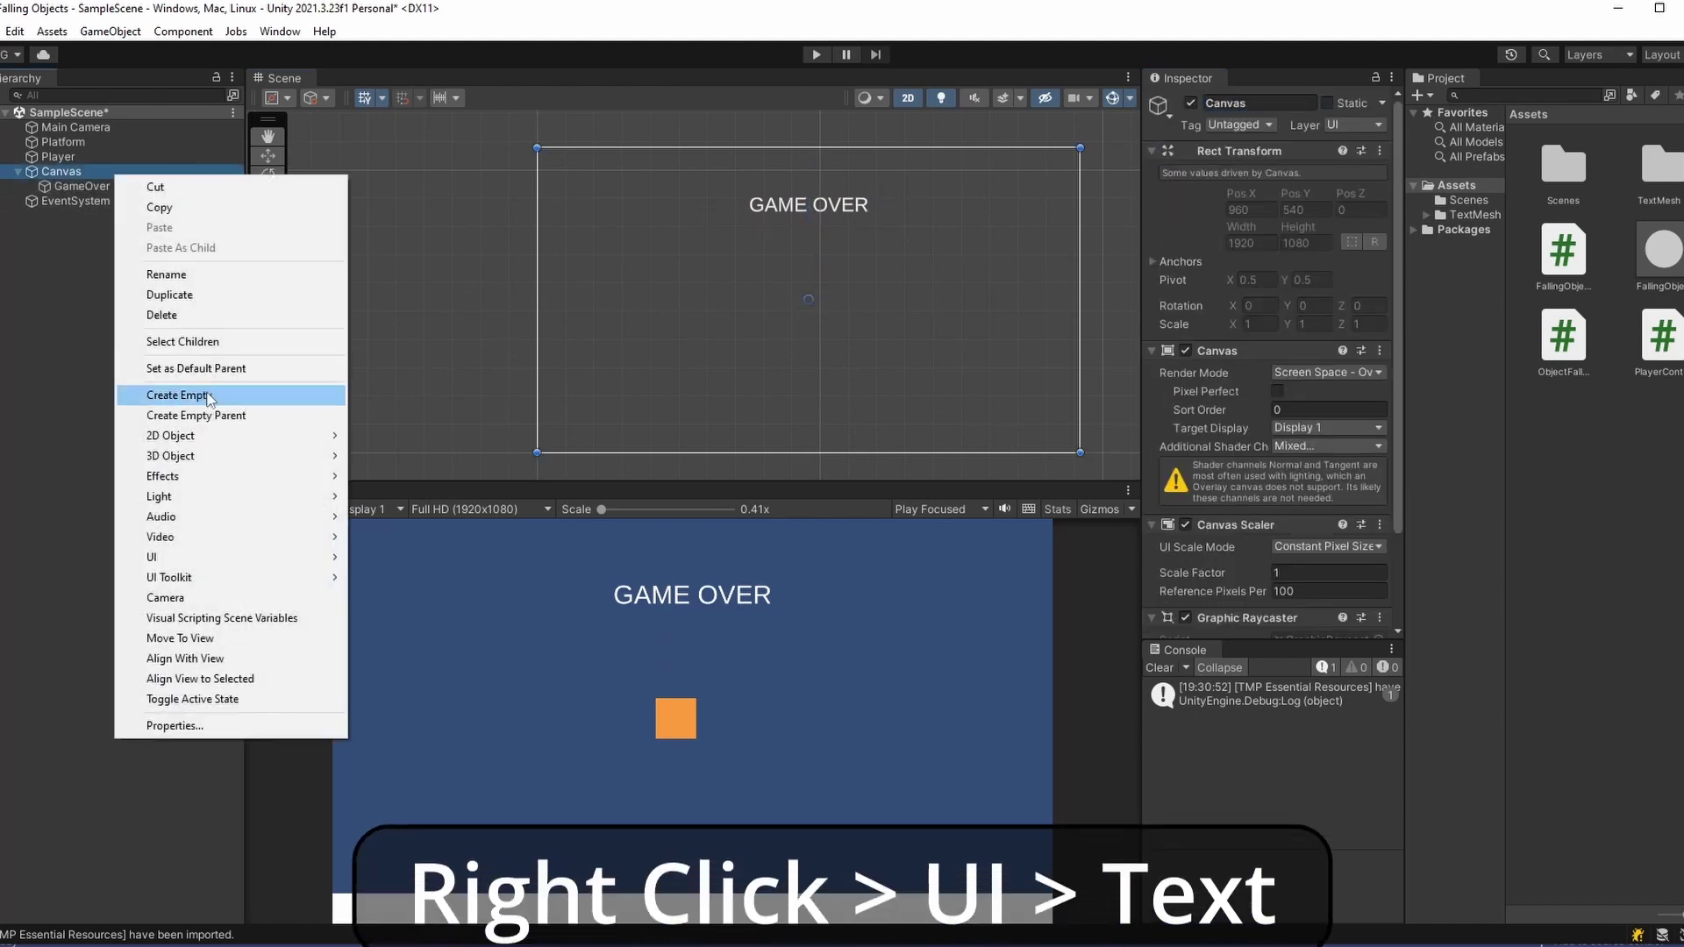
mouse_move(193, 559)
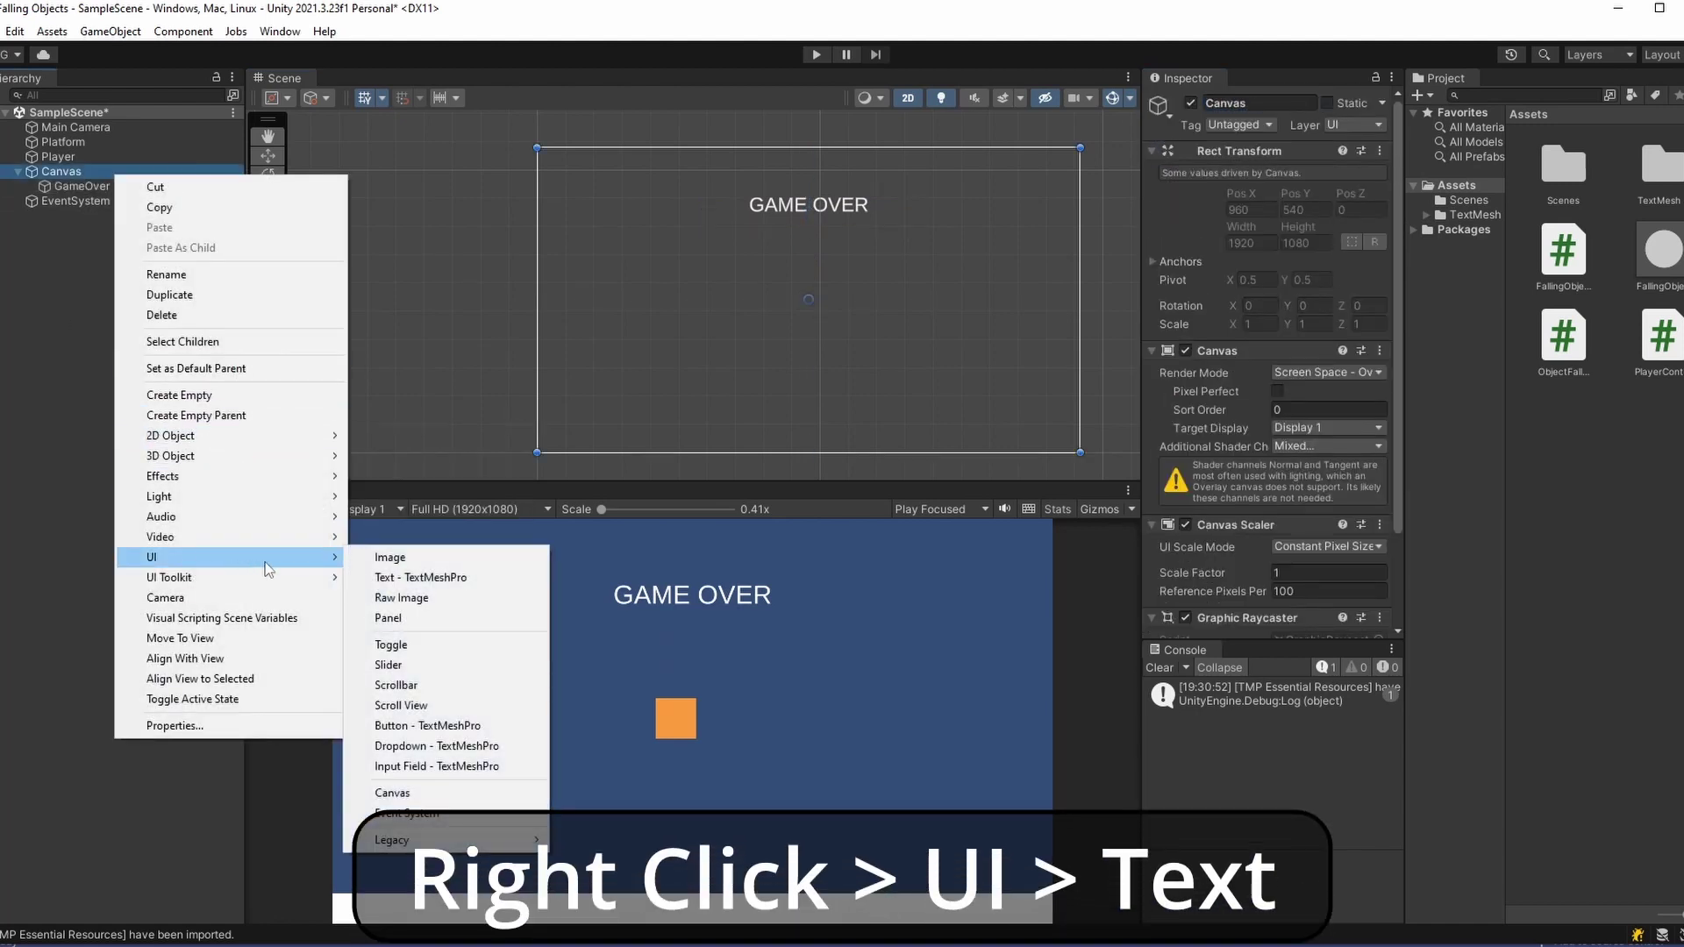
left_click(472, 577)
Make the new text read 'You Lasted:' at font size 70, placed just below GAME OVER
left_click(1272, 103)
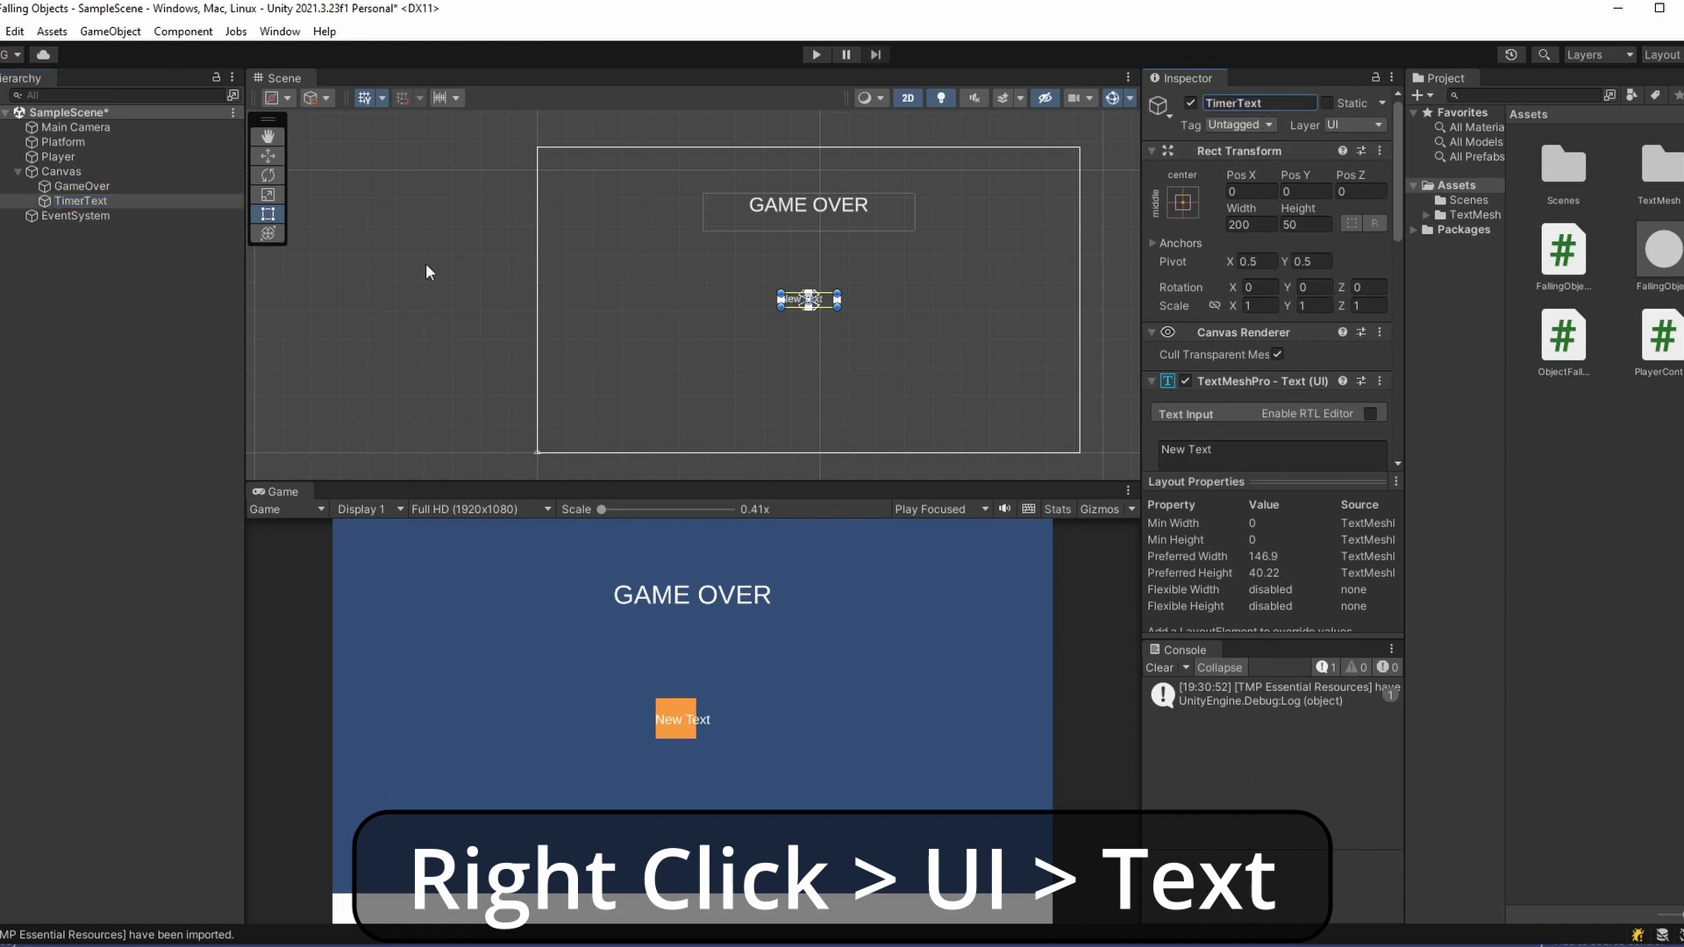
left_click(1287, 448)
type("You K")
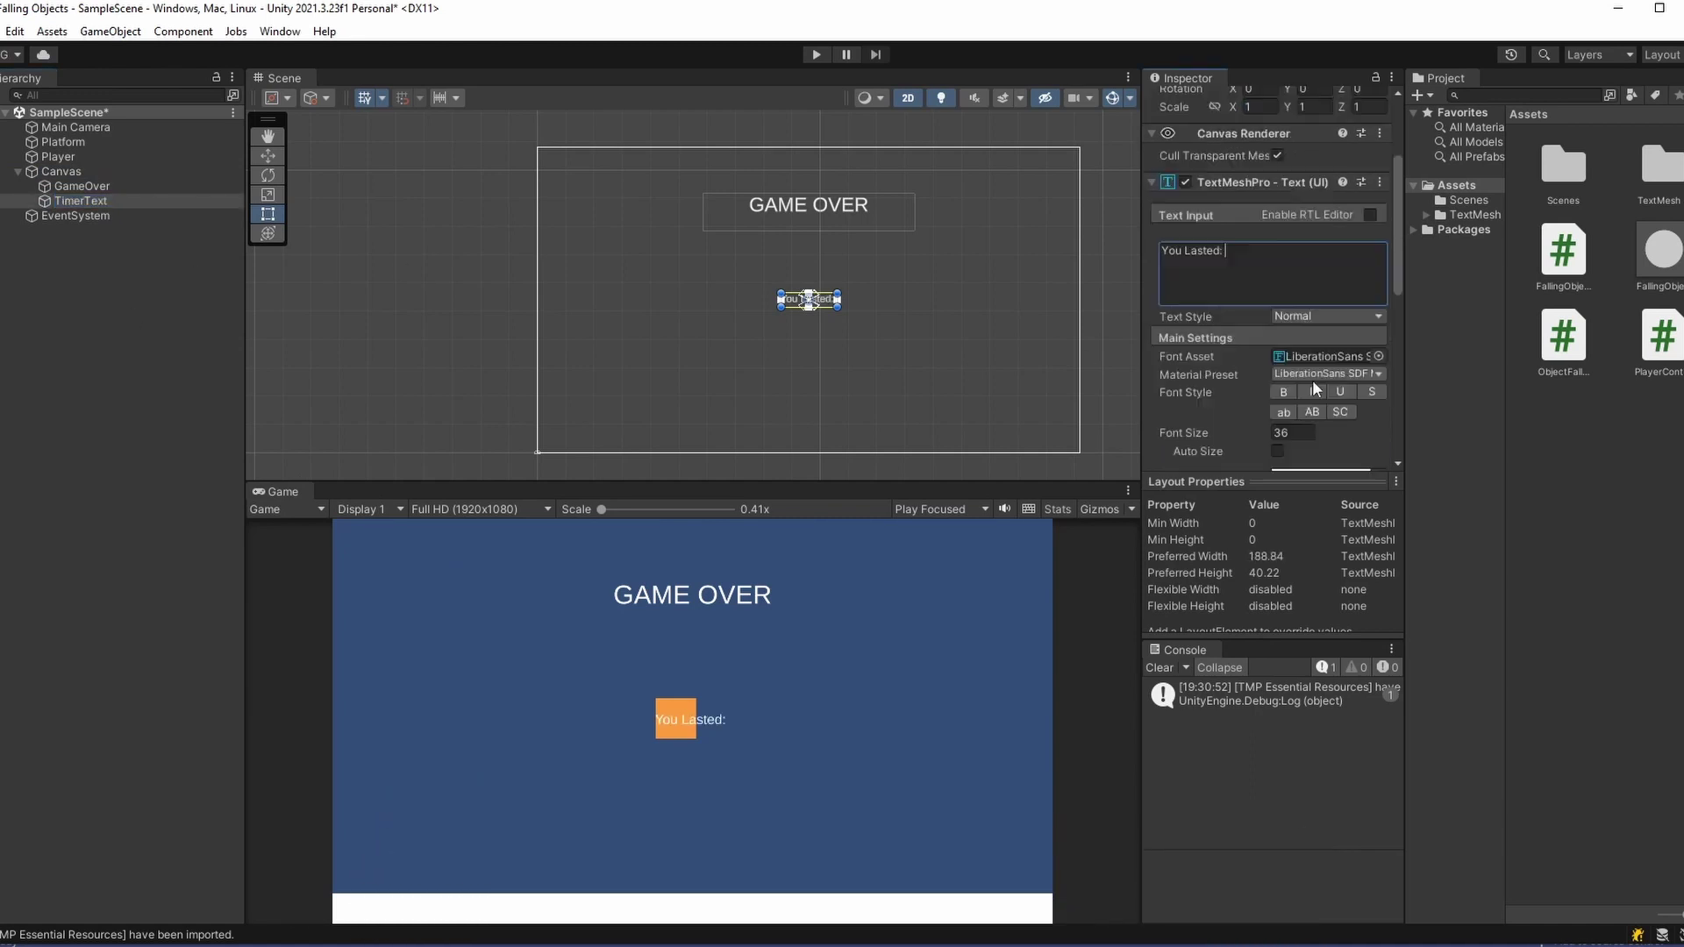
scroll(1272, 351, "down", 5)
double_click(1291, 361)
type("70")
scroll(1271, 351, "down", 3)
left_click_drag(903, 314, 857, 243)
Add a TextMeshPro button to the Canvas and label it RETRY
right_click(97, 175)
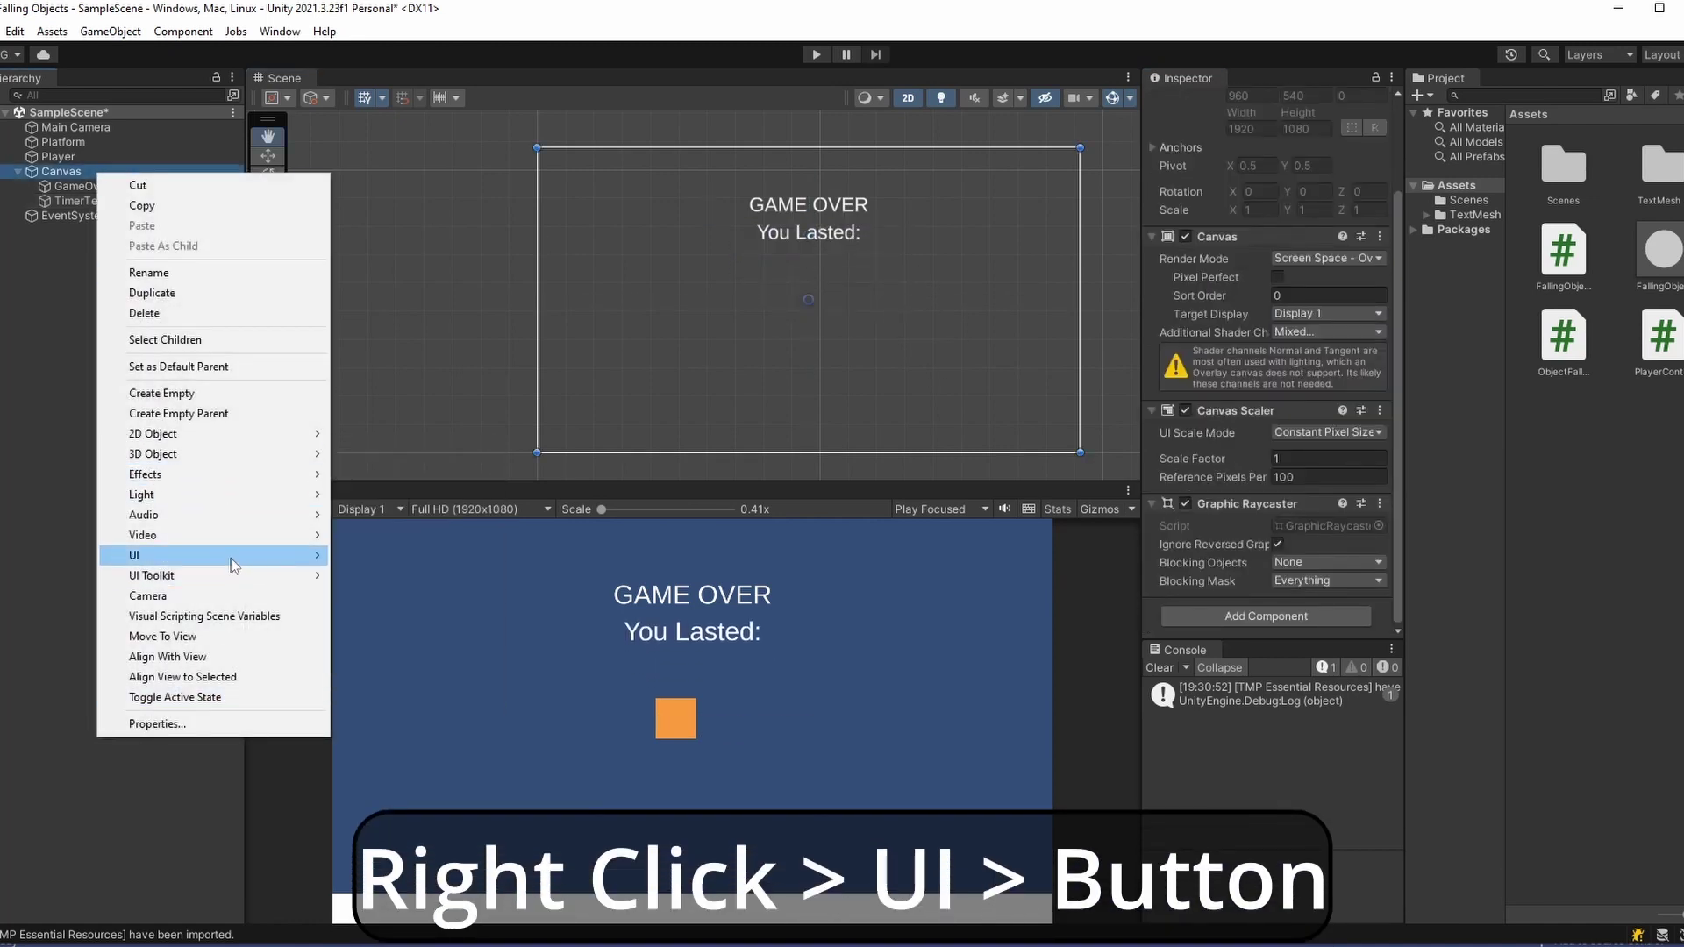
mouse_move(230, 557)
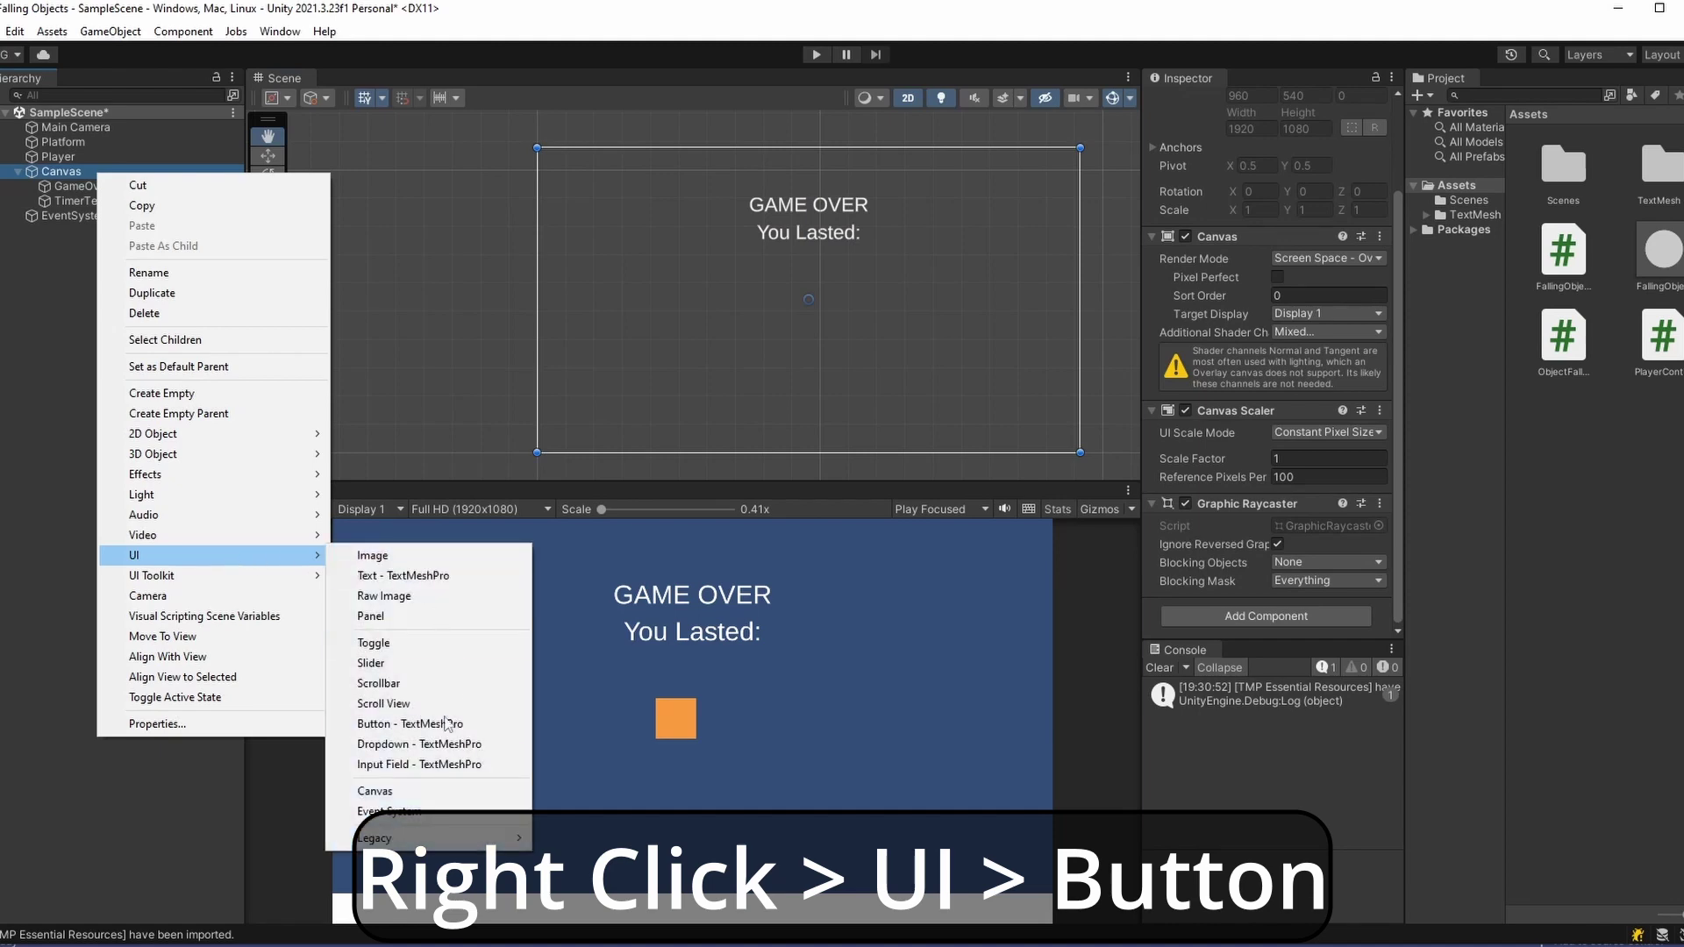
left_click(410, 724)
mouse_move(834, 307)
left_mouse_down("alt")
mouse_move(887, 319)
mouse_move(809, 324)
left_mouse_up("alt")
scroll(1307, 380, "up", 2)
key("Right")
key("Down")
left_click(1337, 385)
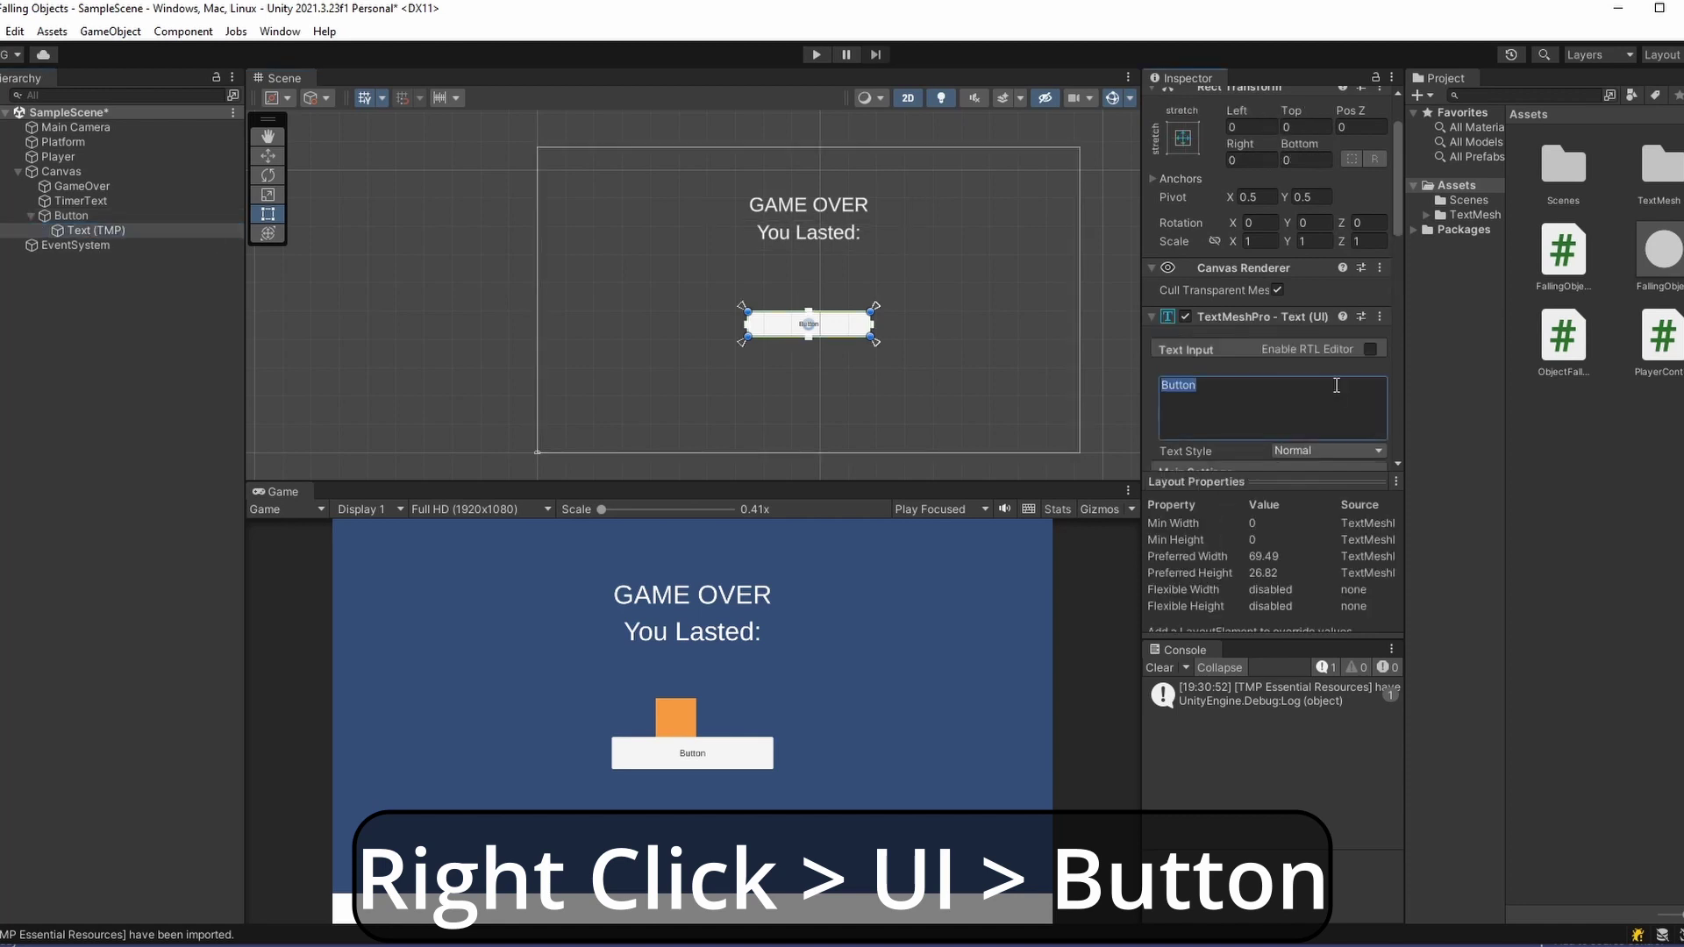
type("RETRY")
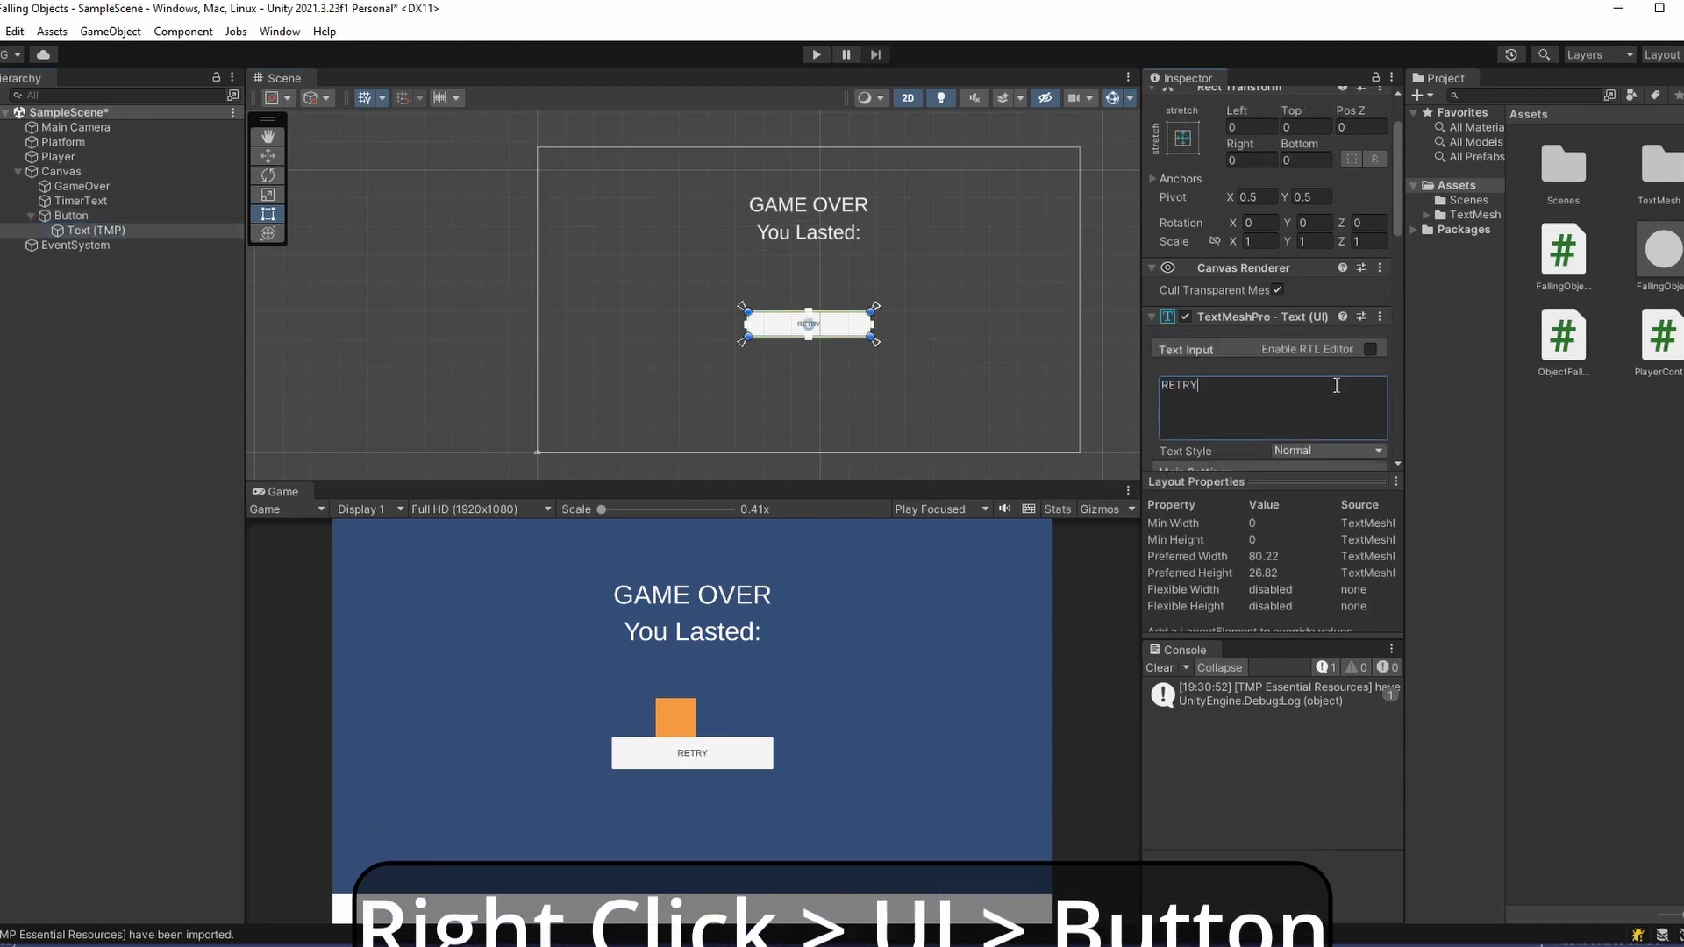
Move the RETRY button up beneath 'You Lasted:' and set its label font size to 70
left_click(87, 216)
left_click_drag(808, 324, 809, 300)
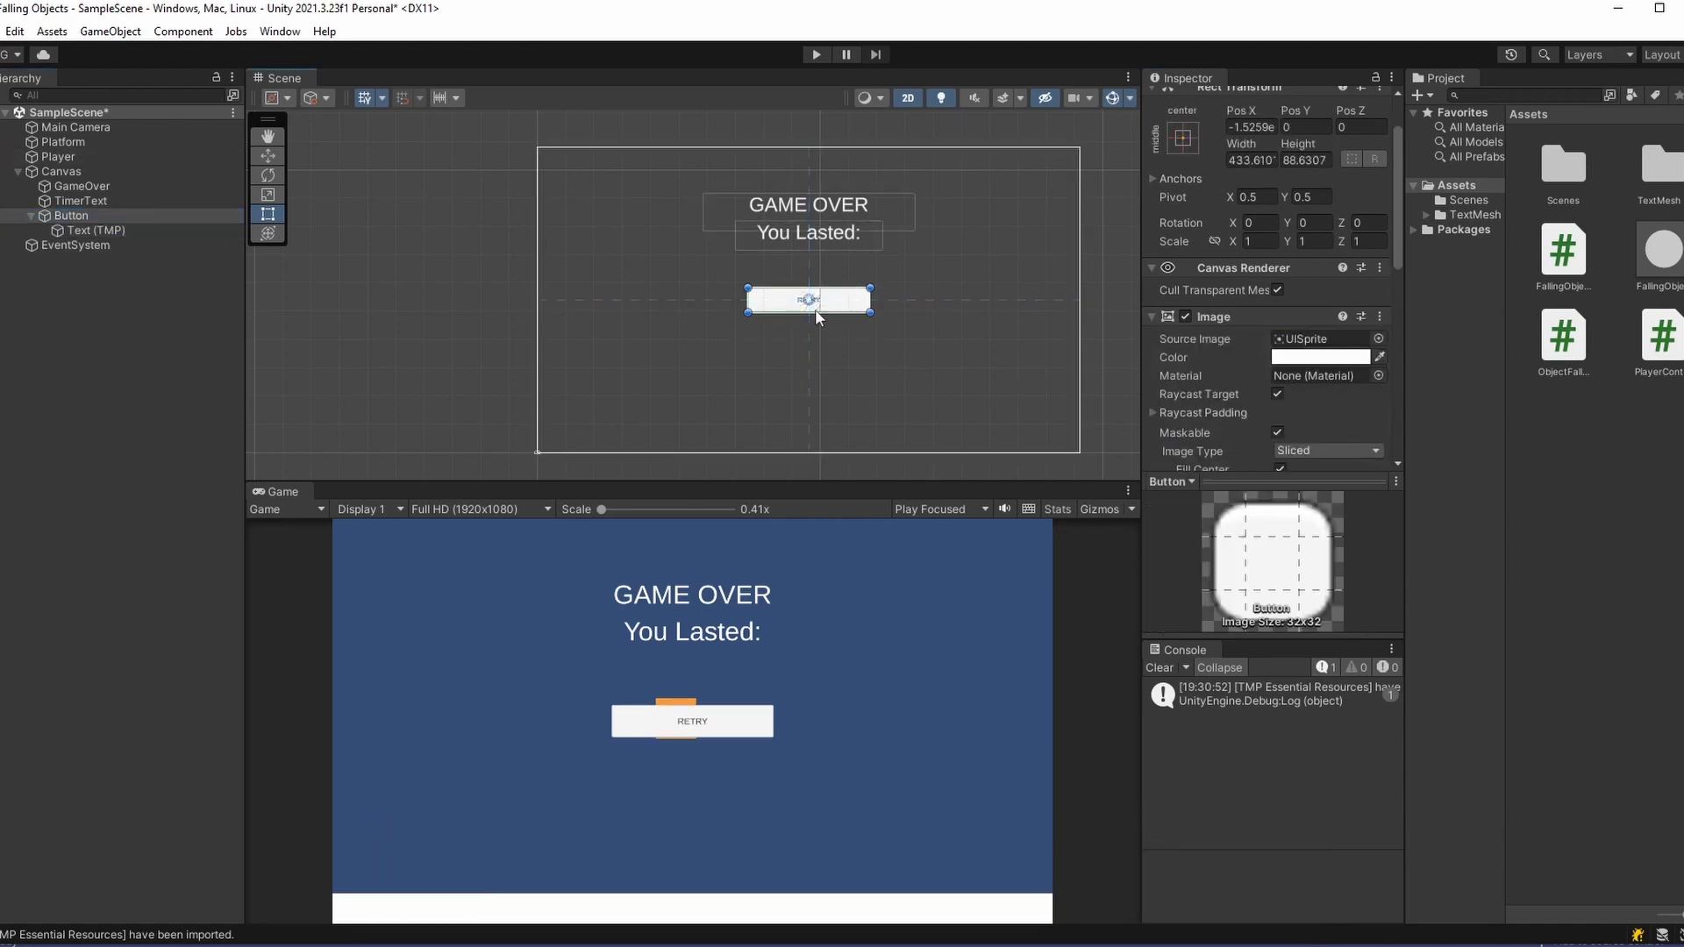
left_click(88, 230)
scroll(1363, 329, "down", 3)
double_click(1311, 418)
type("70")
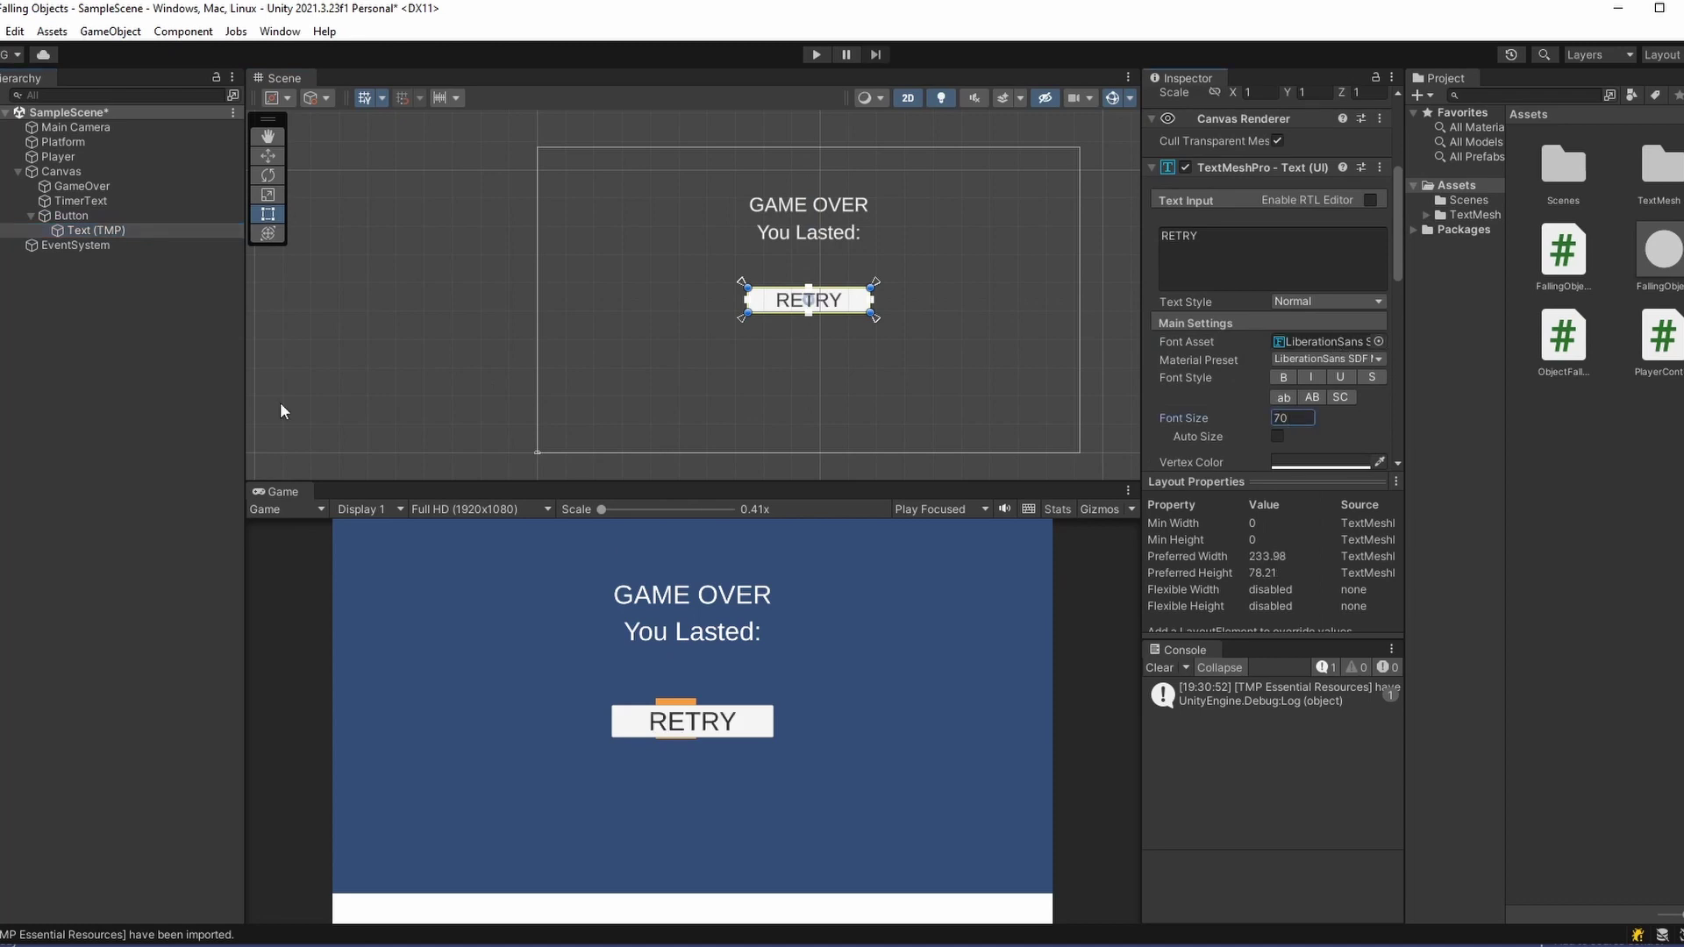
left_click(161, 415)
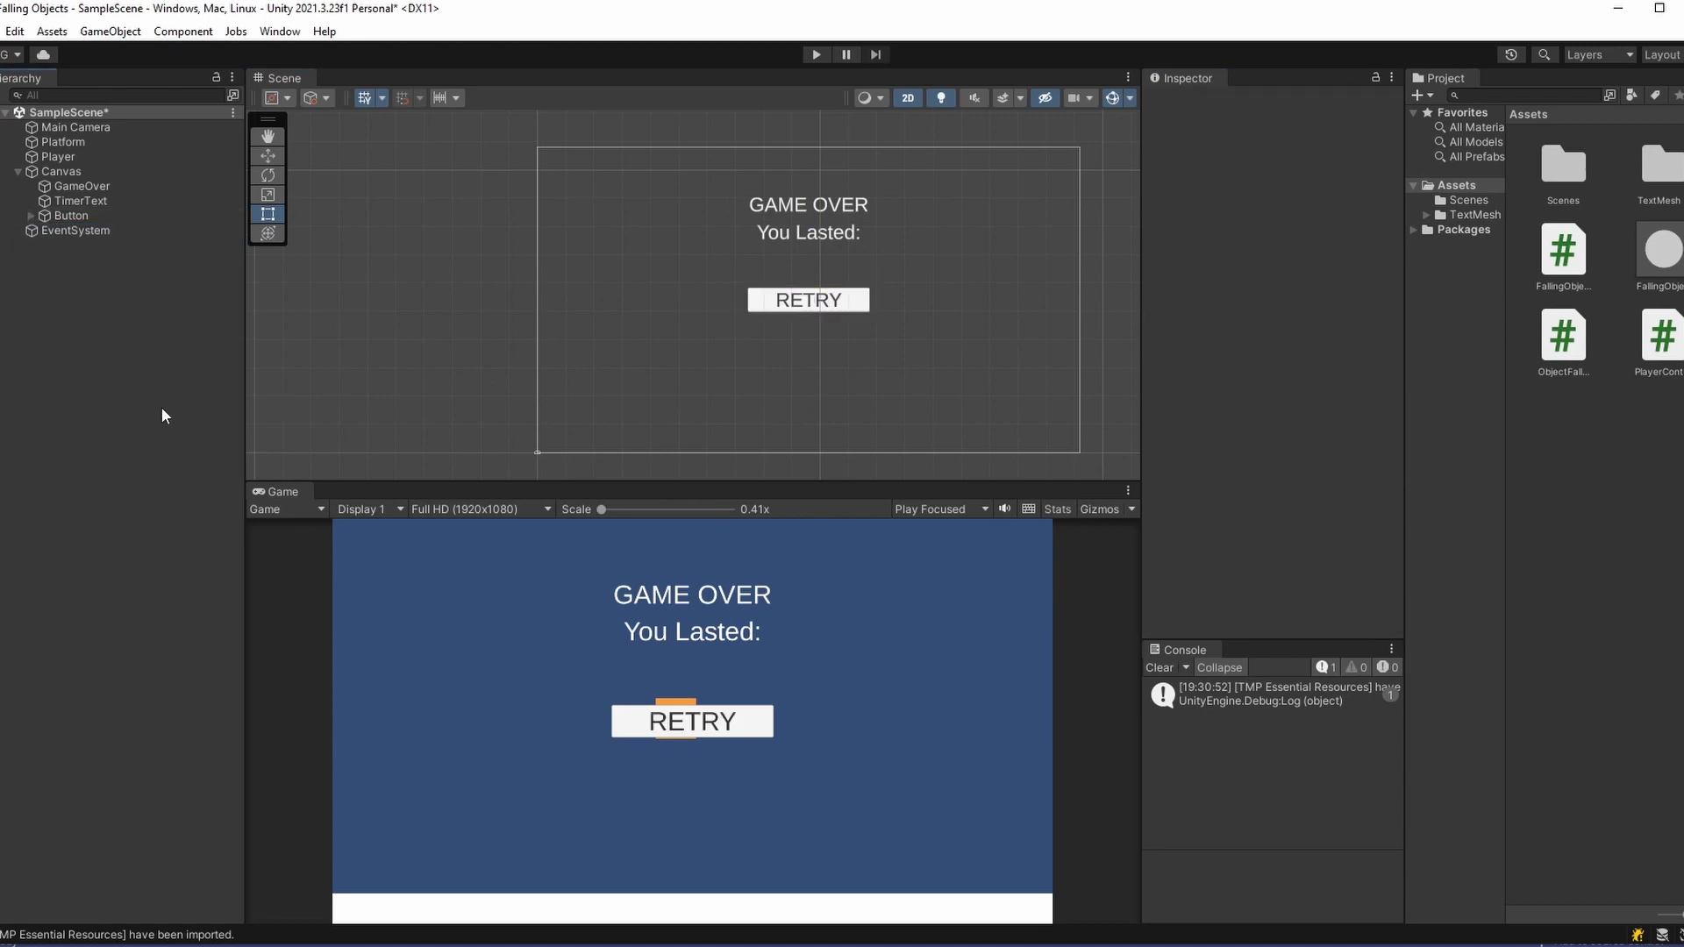
Create an empty object named GameController in the scene
right_click(151, 402)
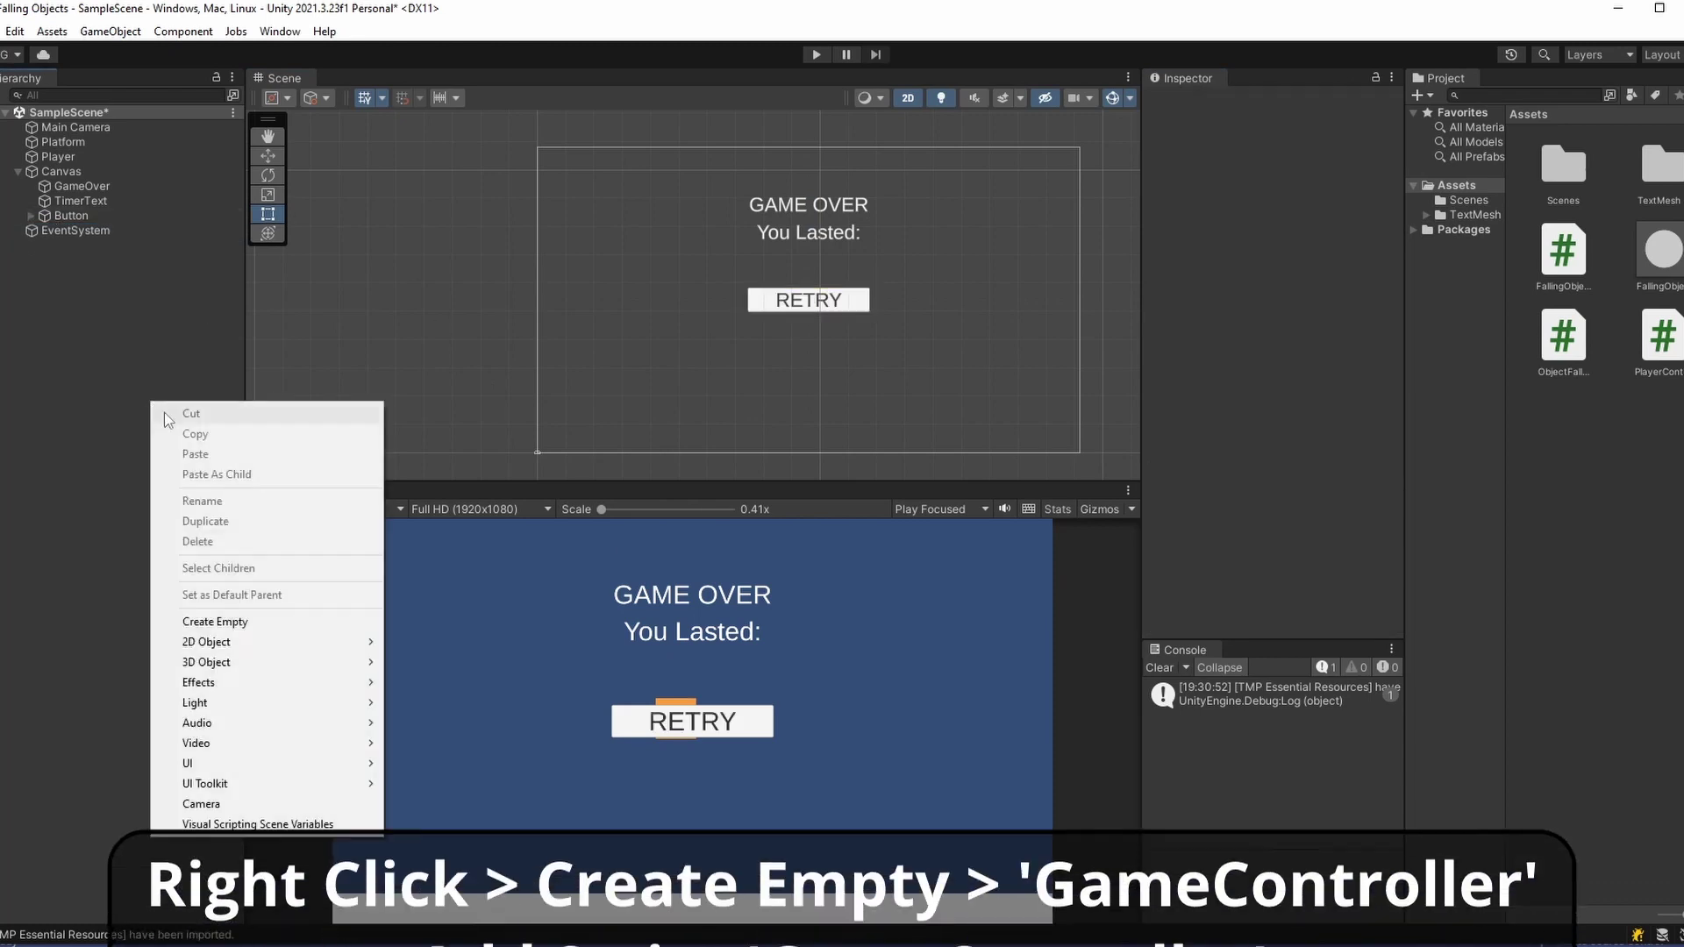
left_click(211, 620)
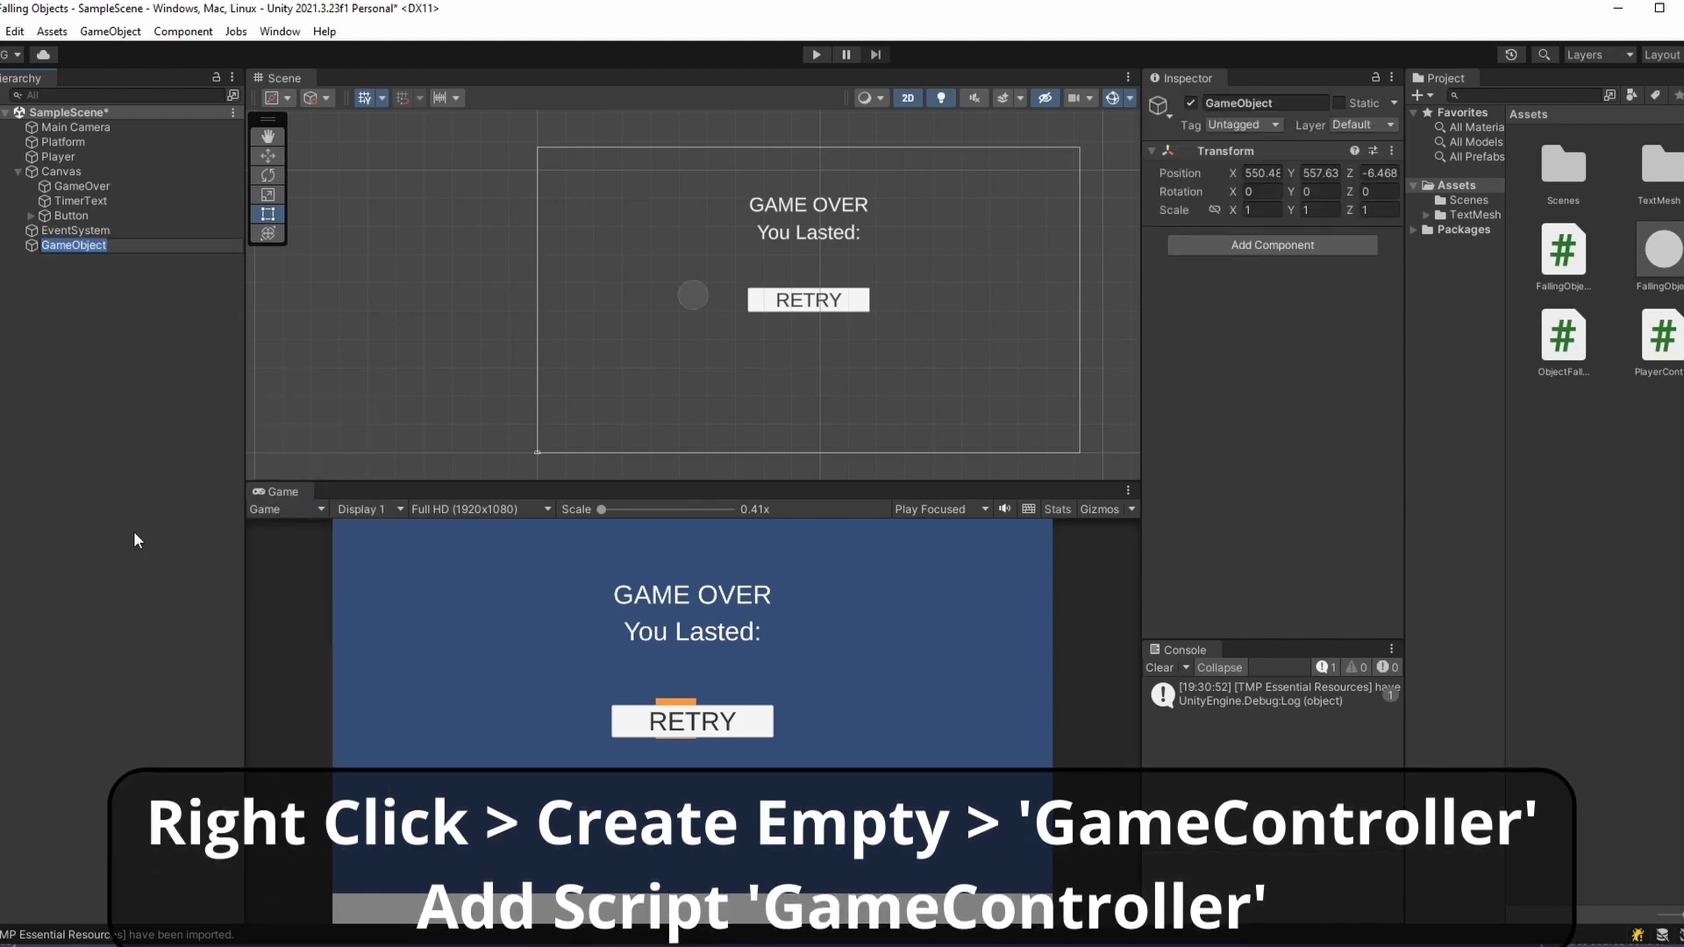
type("GameController")
key("Return")
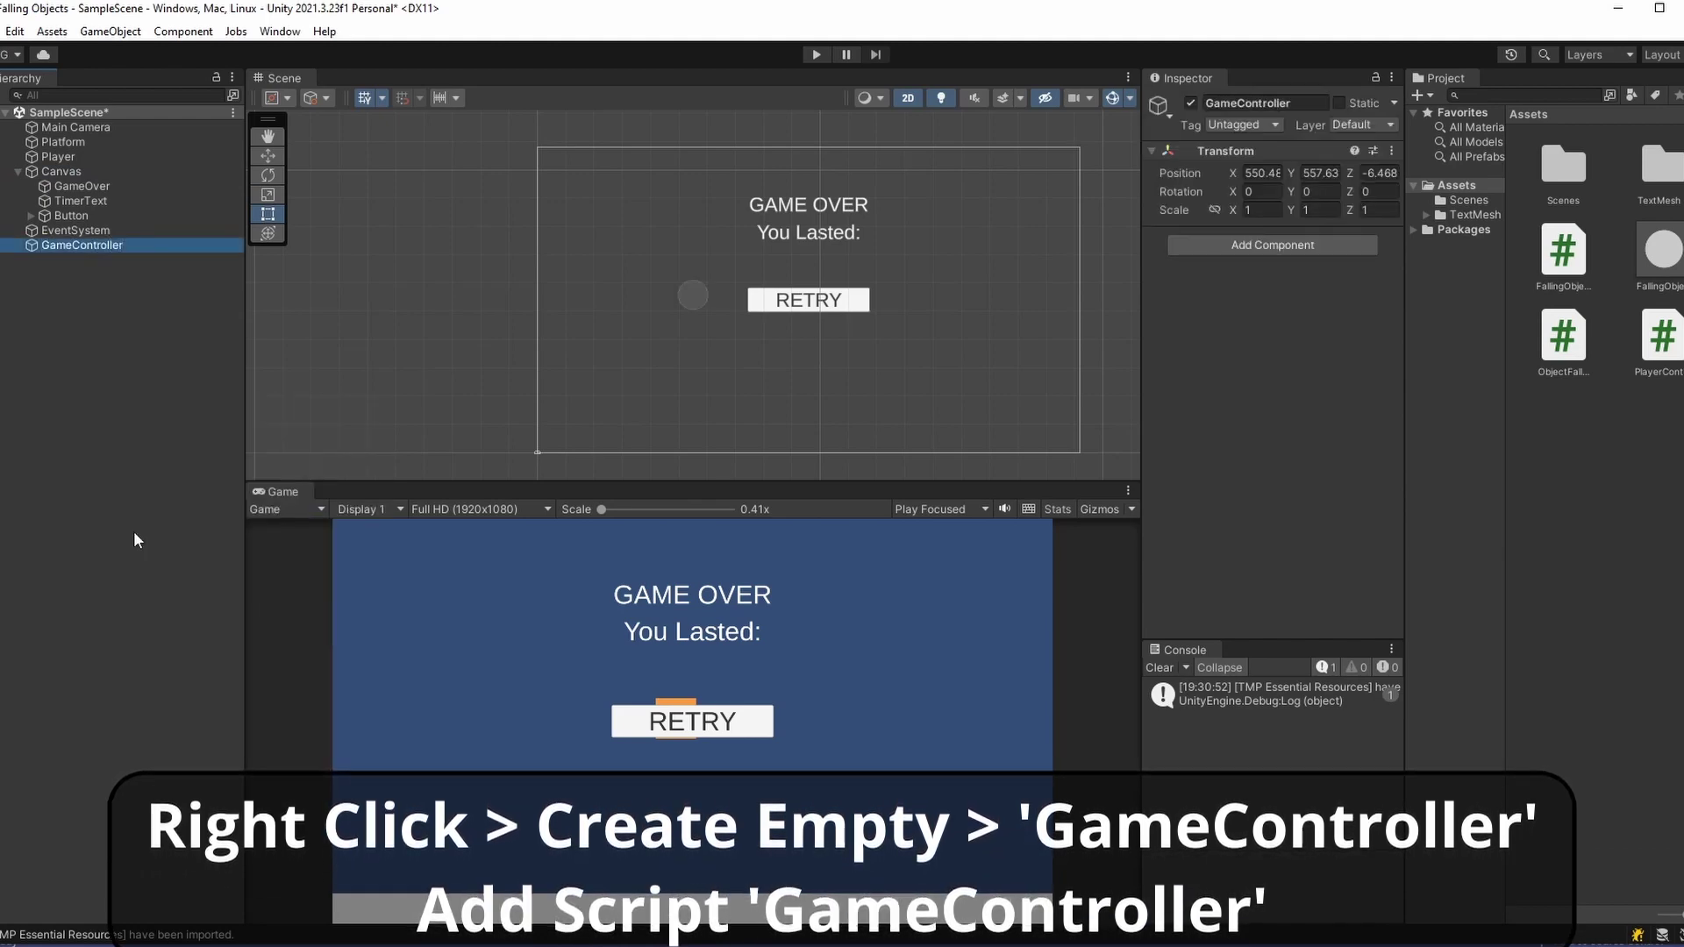
Attach a new script named GameController to the GameController object
left_click(1271, 244)
left_click(1330, 328)
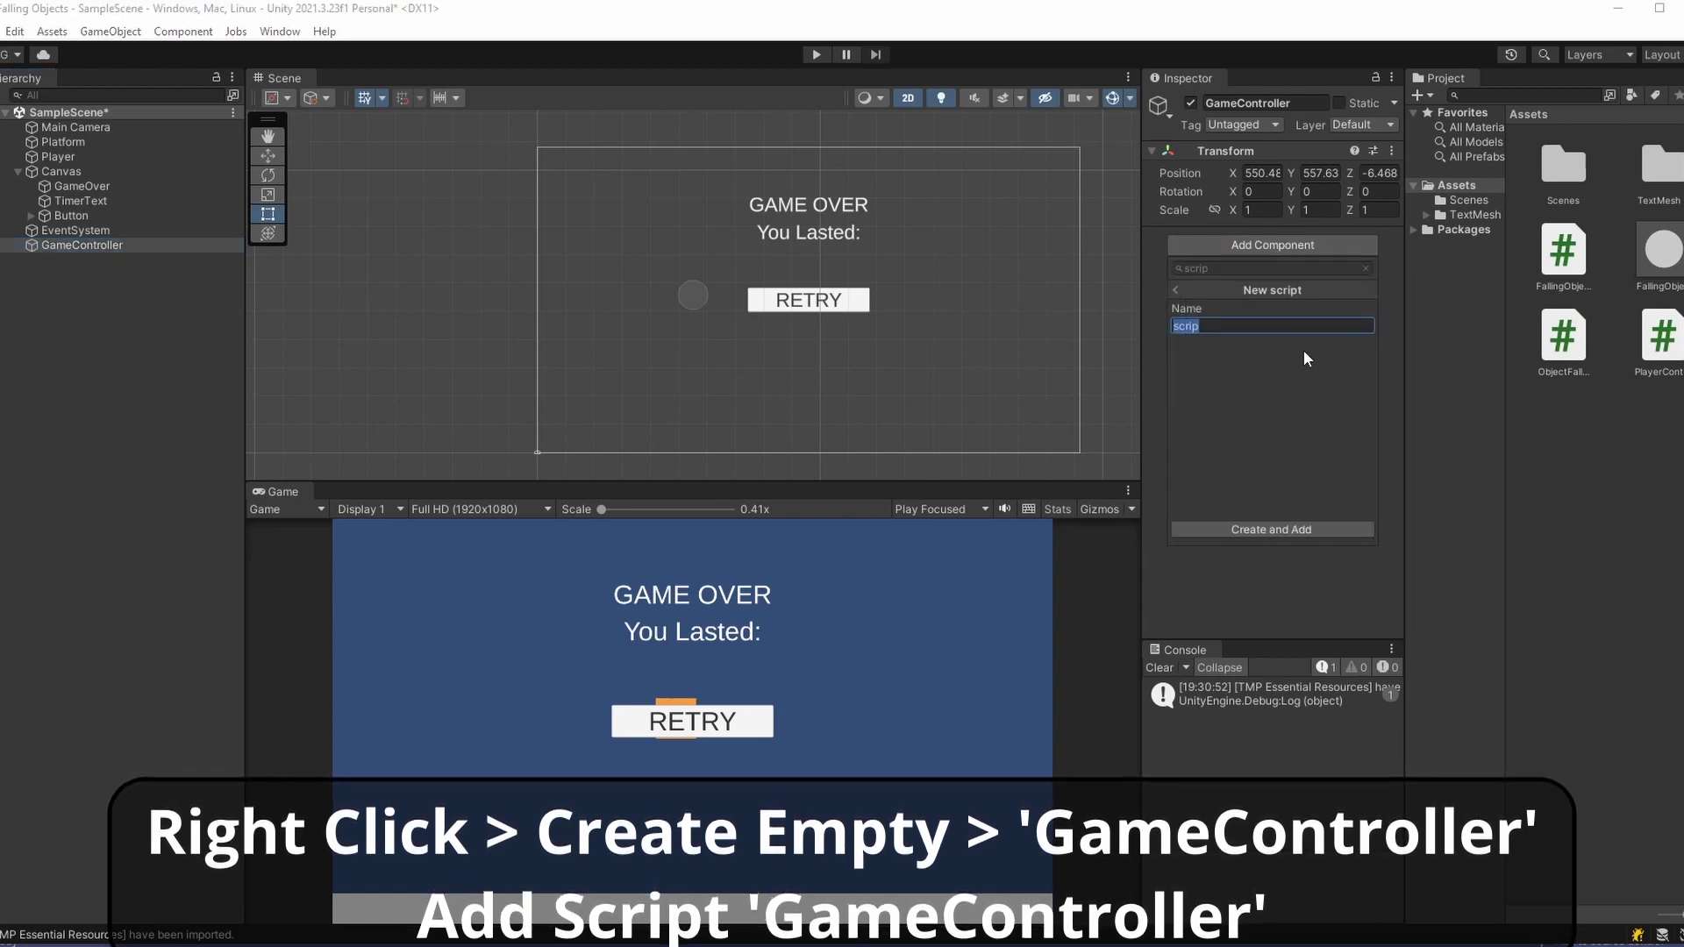
type("GameController")
key("Return")
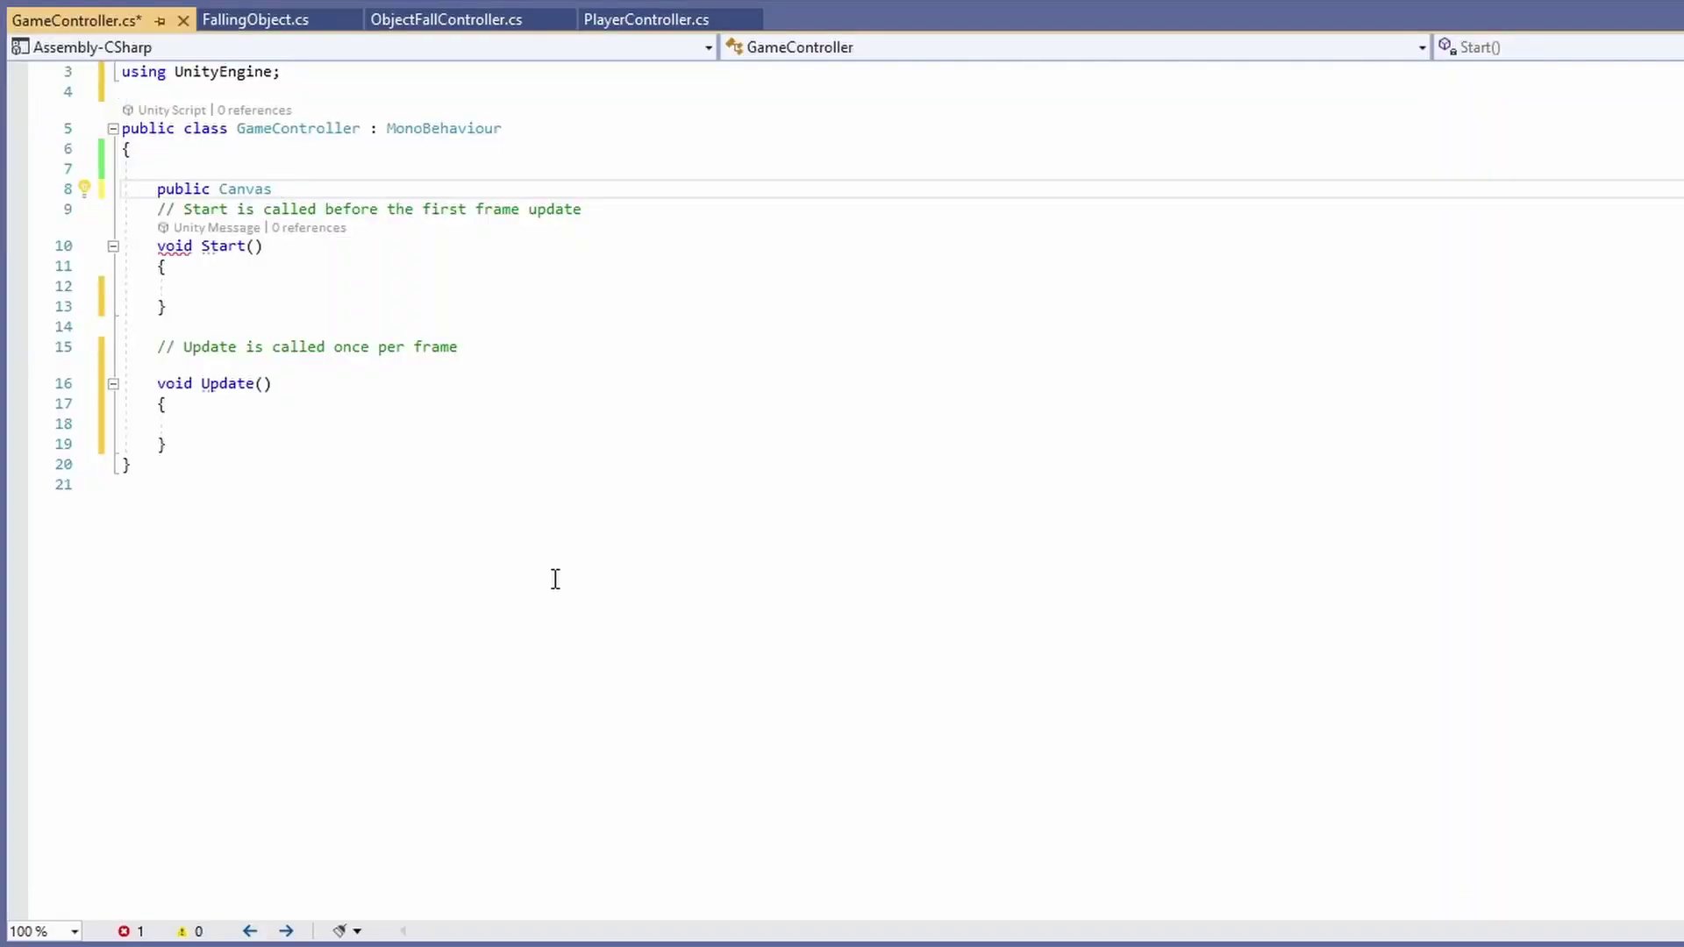
Finish the GameOverCanvas field, declare public TMP_Text TimerText, and add the TMPro using directive
type("GameOv")
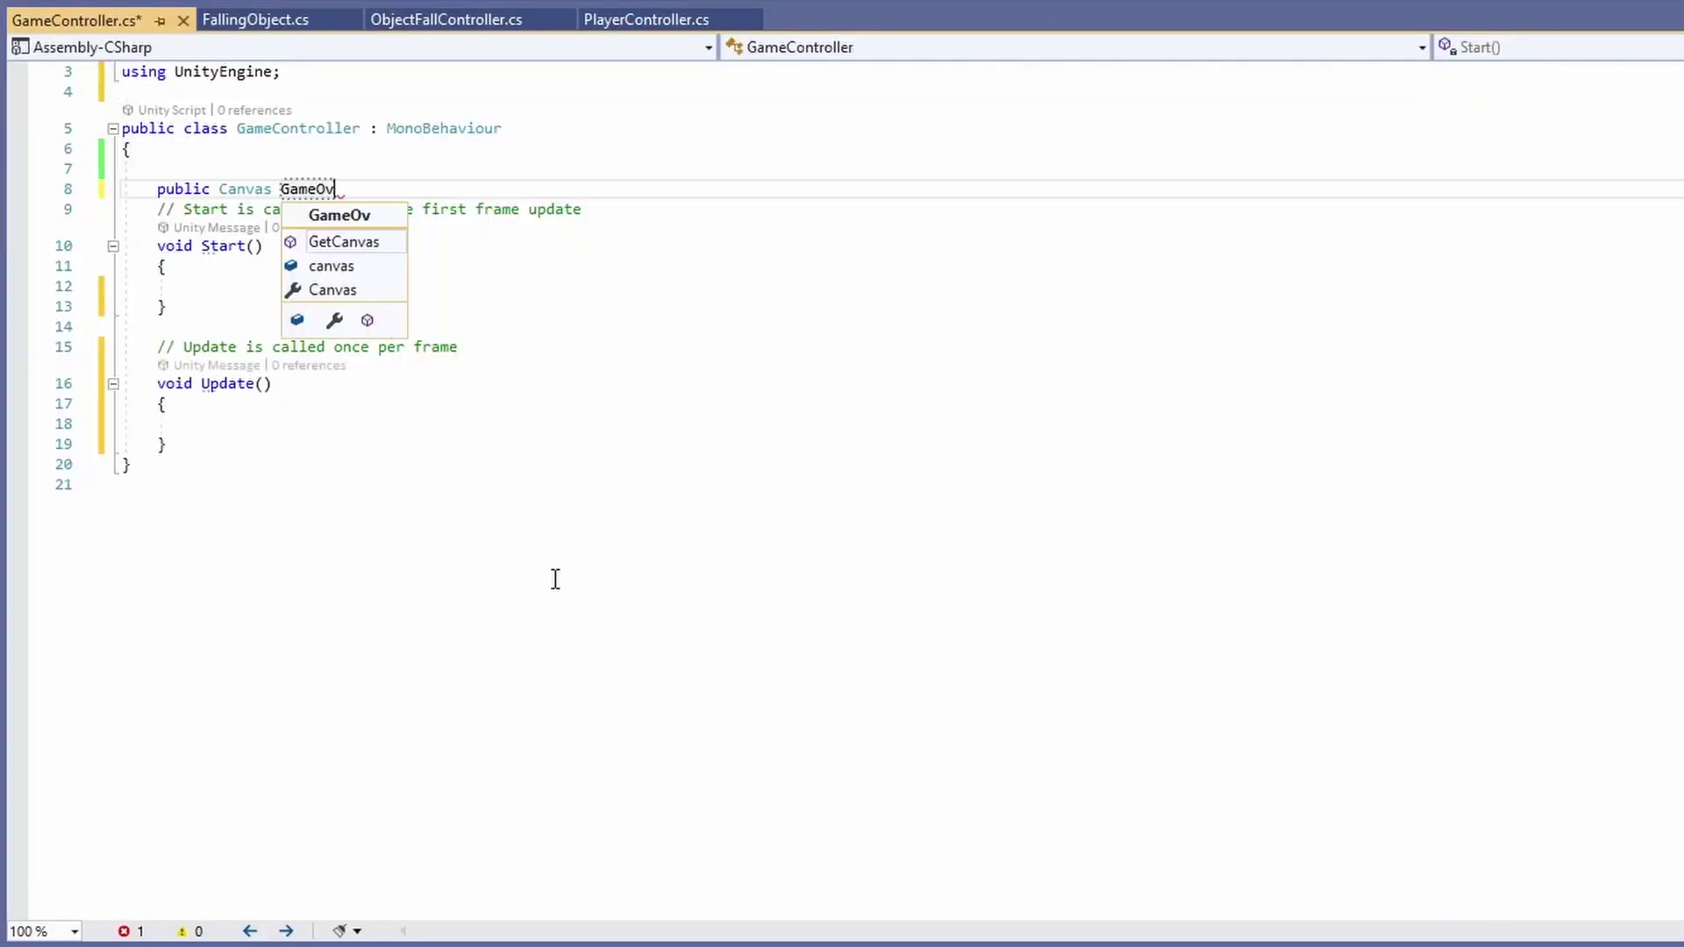
type("erCanvas;")
key("Return")
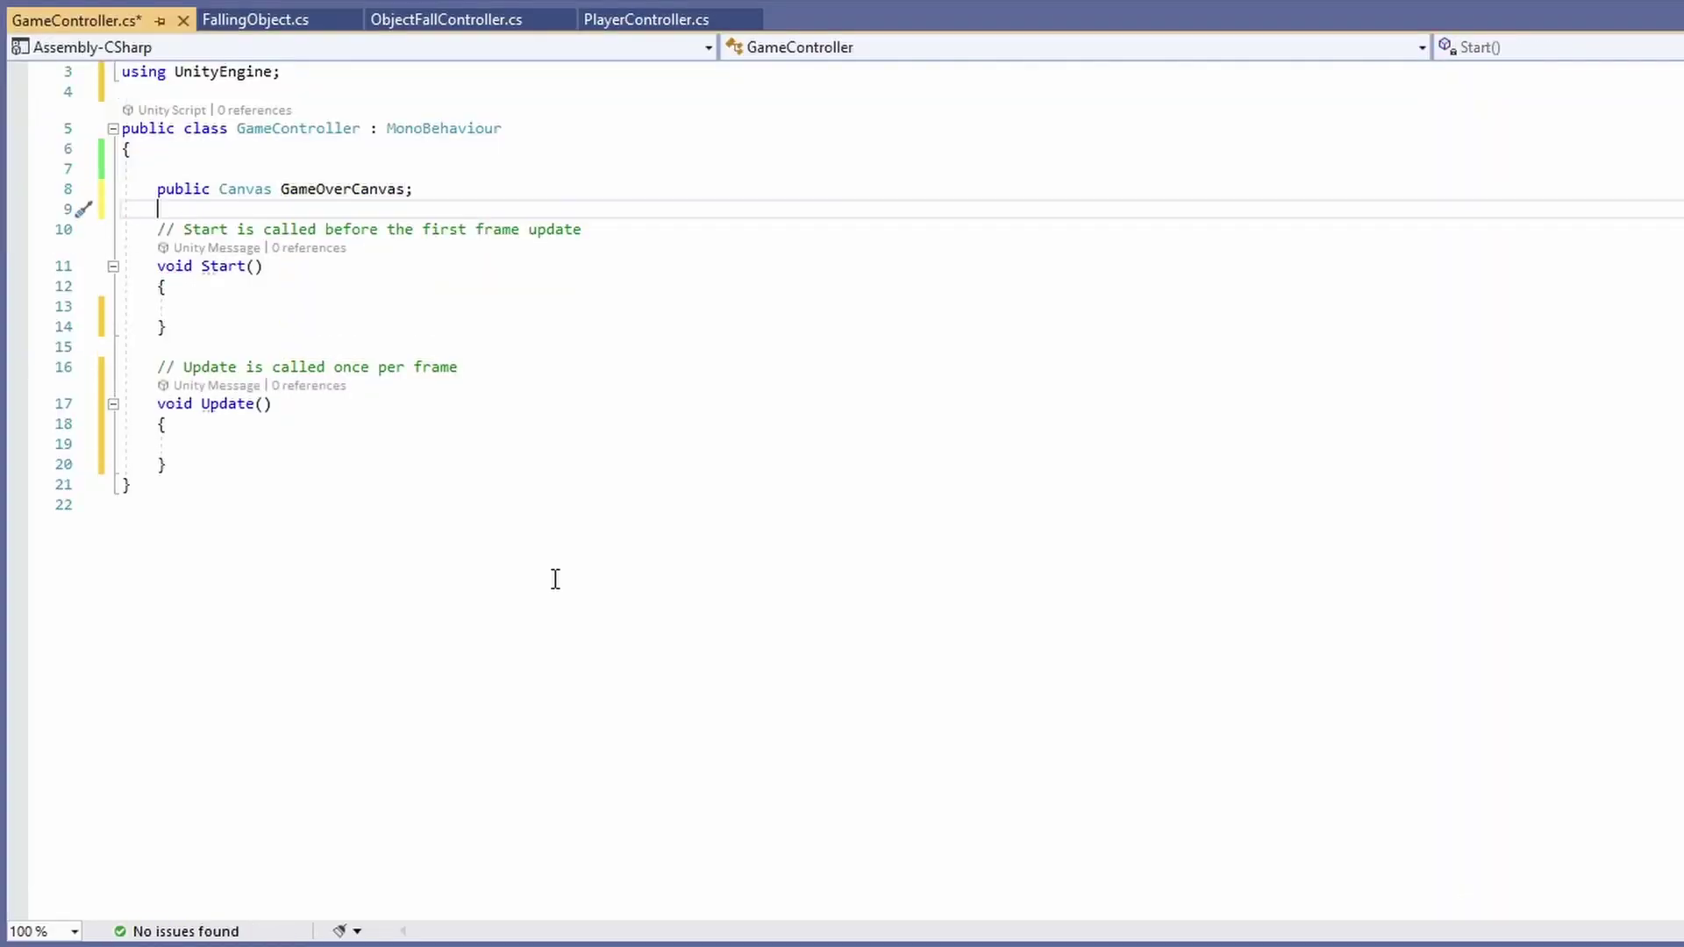
type("public TMP_Text ")
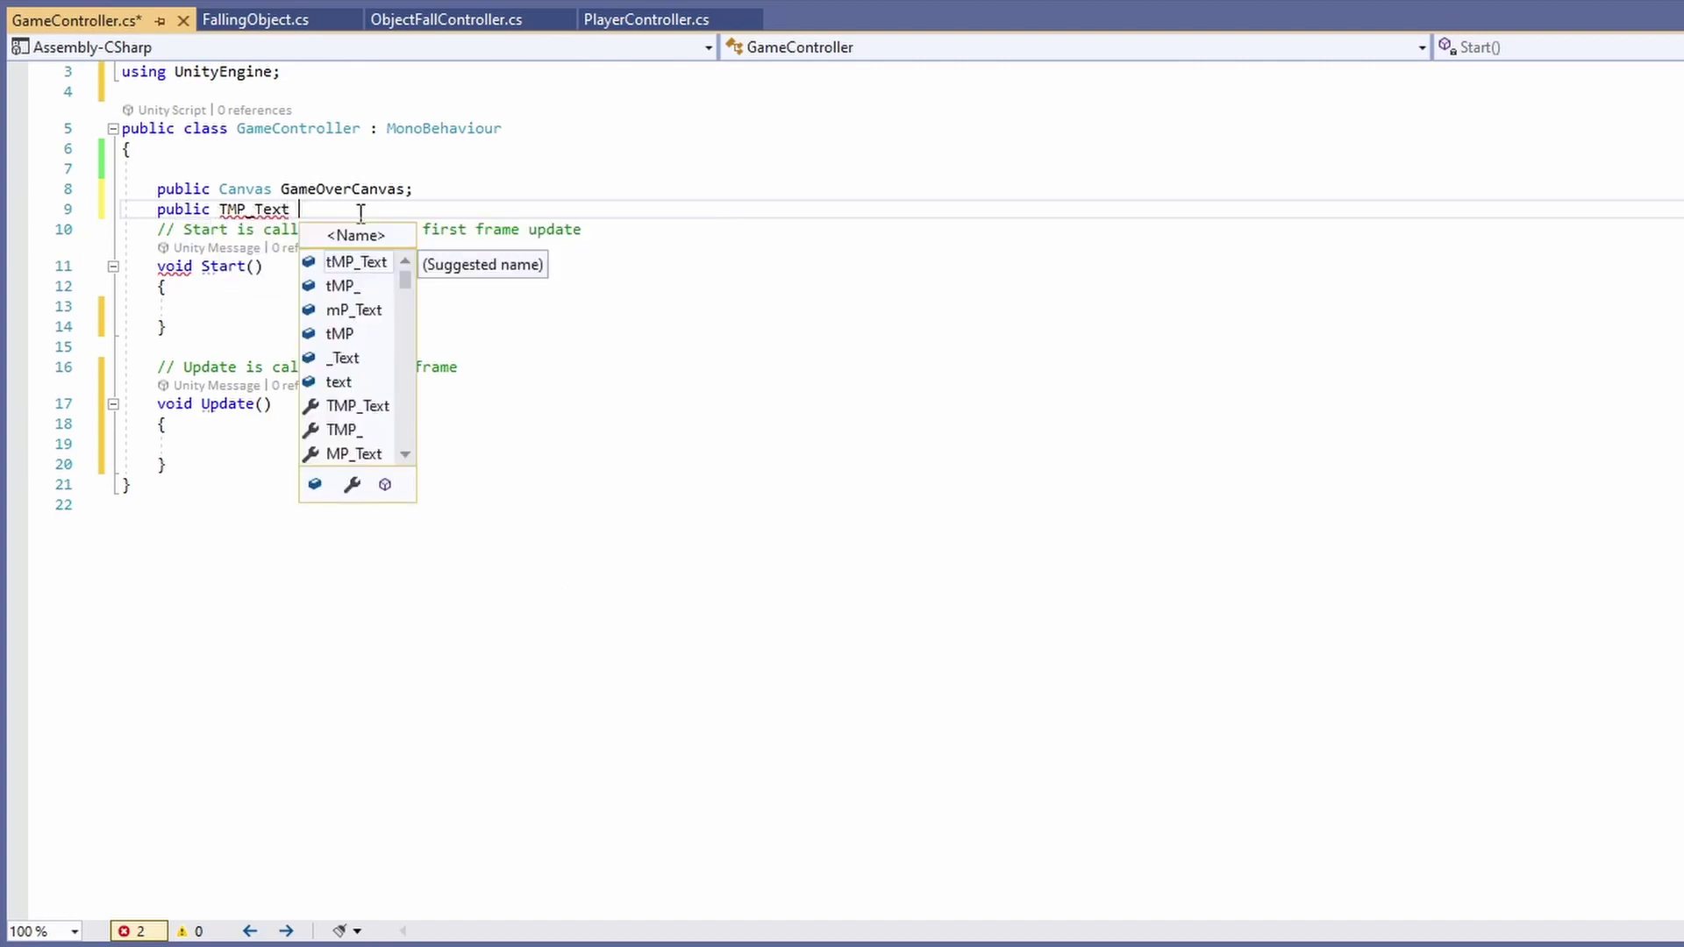
type("TimerText")
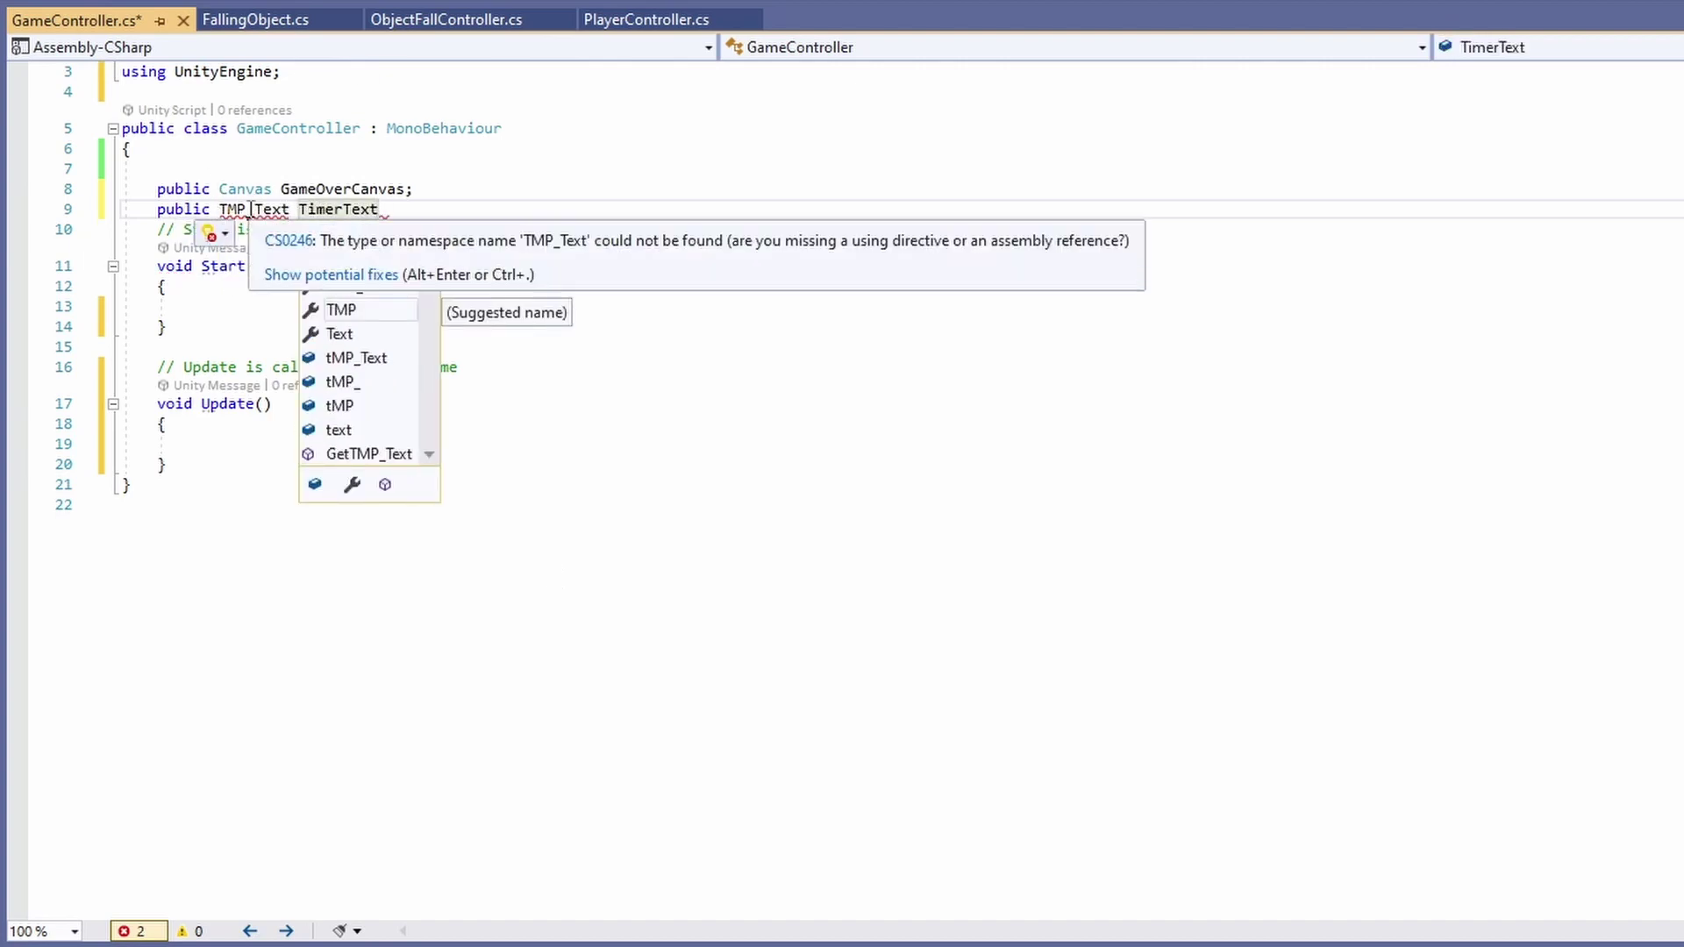
type(";")
mouse_move(283, 209)
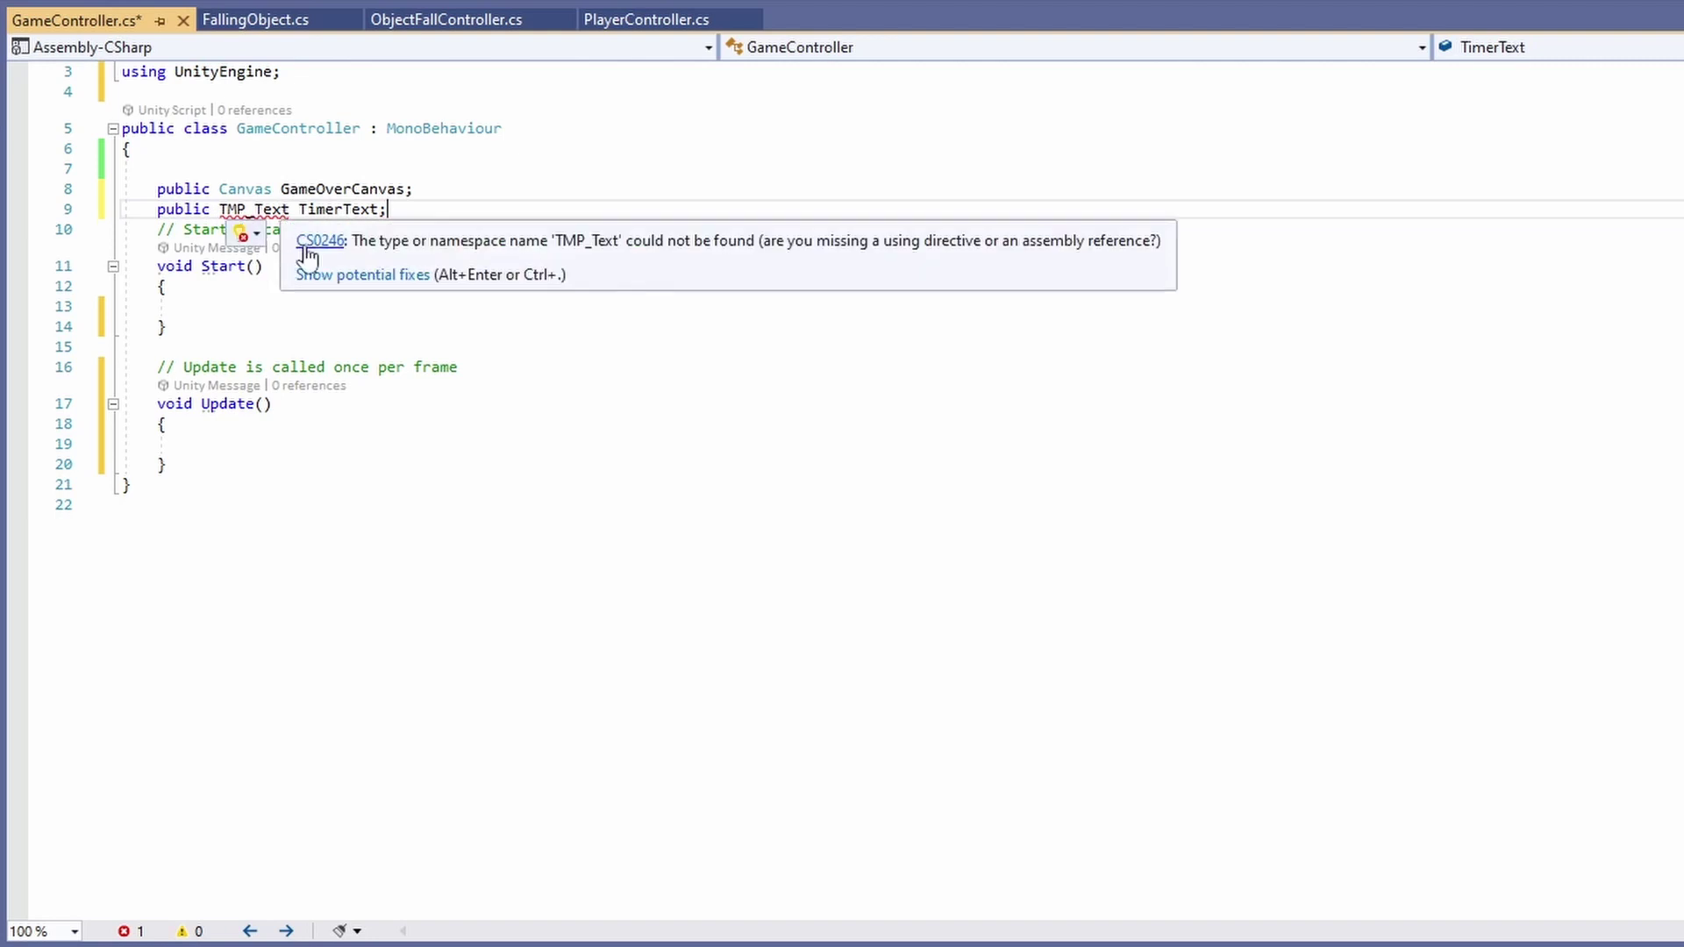
left_click(314, 275)
left_click(418, 270)
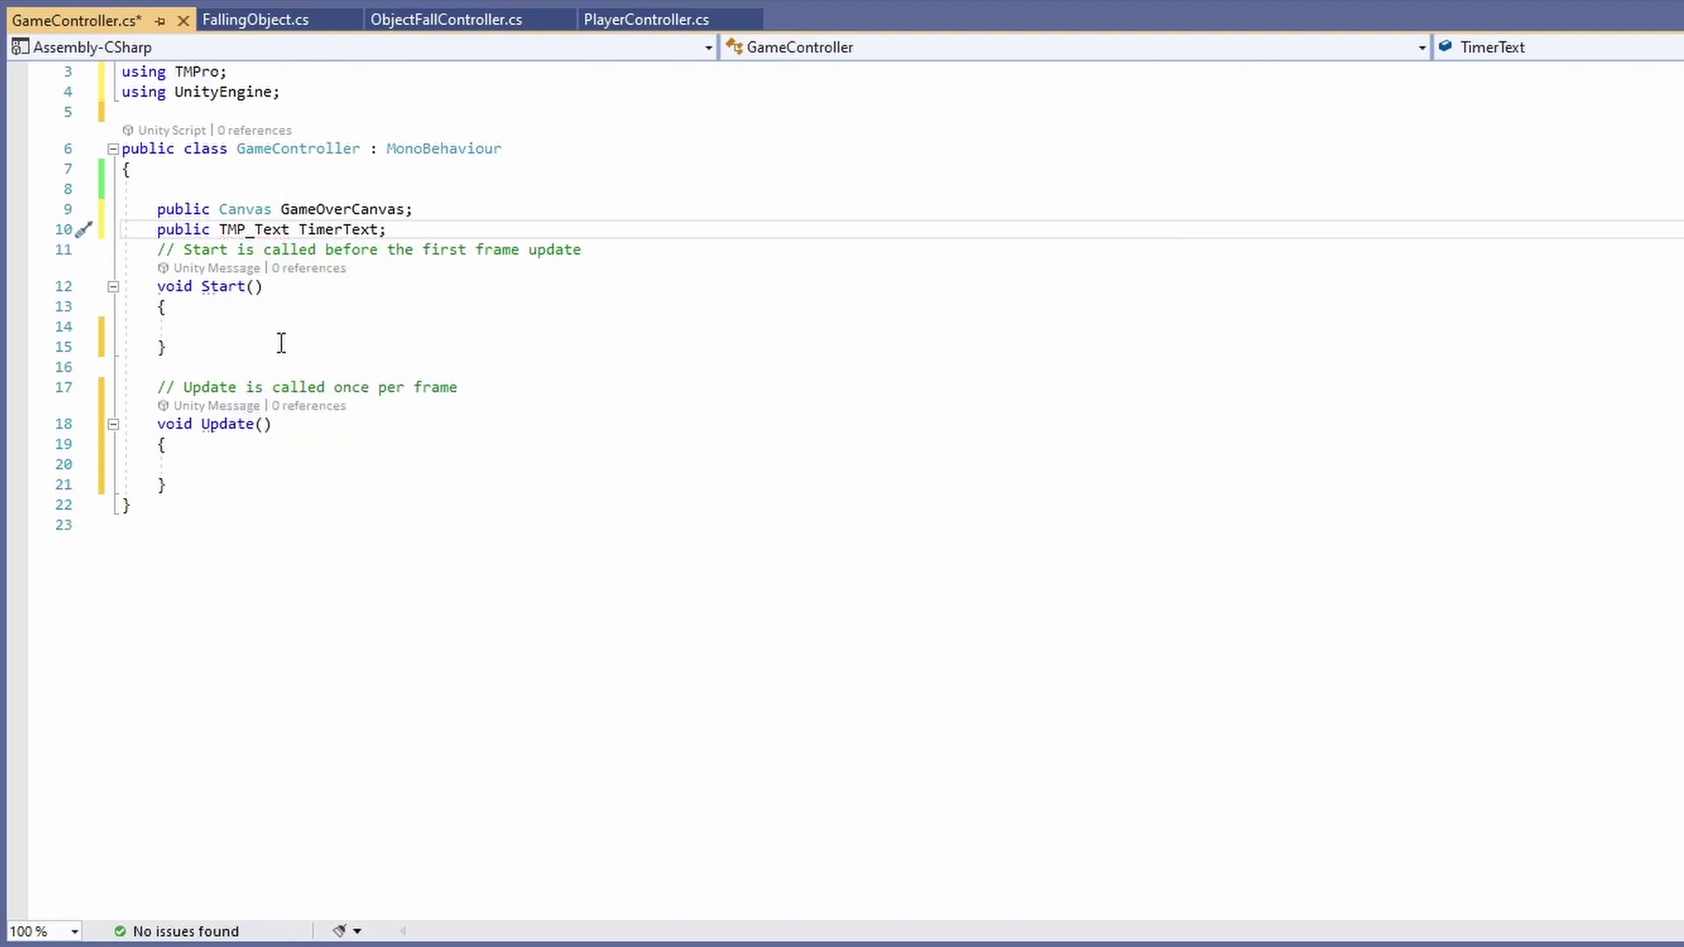
Add if (GameOverCanvas.gameObject.activeSelf) { GameOverCanvas.gameObject.SetActive(false); } to Start() and save
left_click(227, 325)
type("if(GameOverCanvas.")
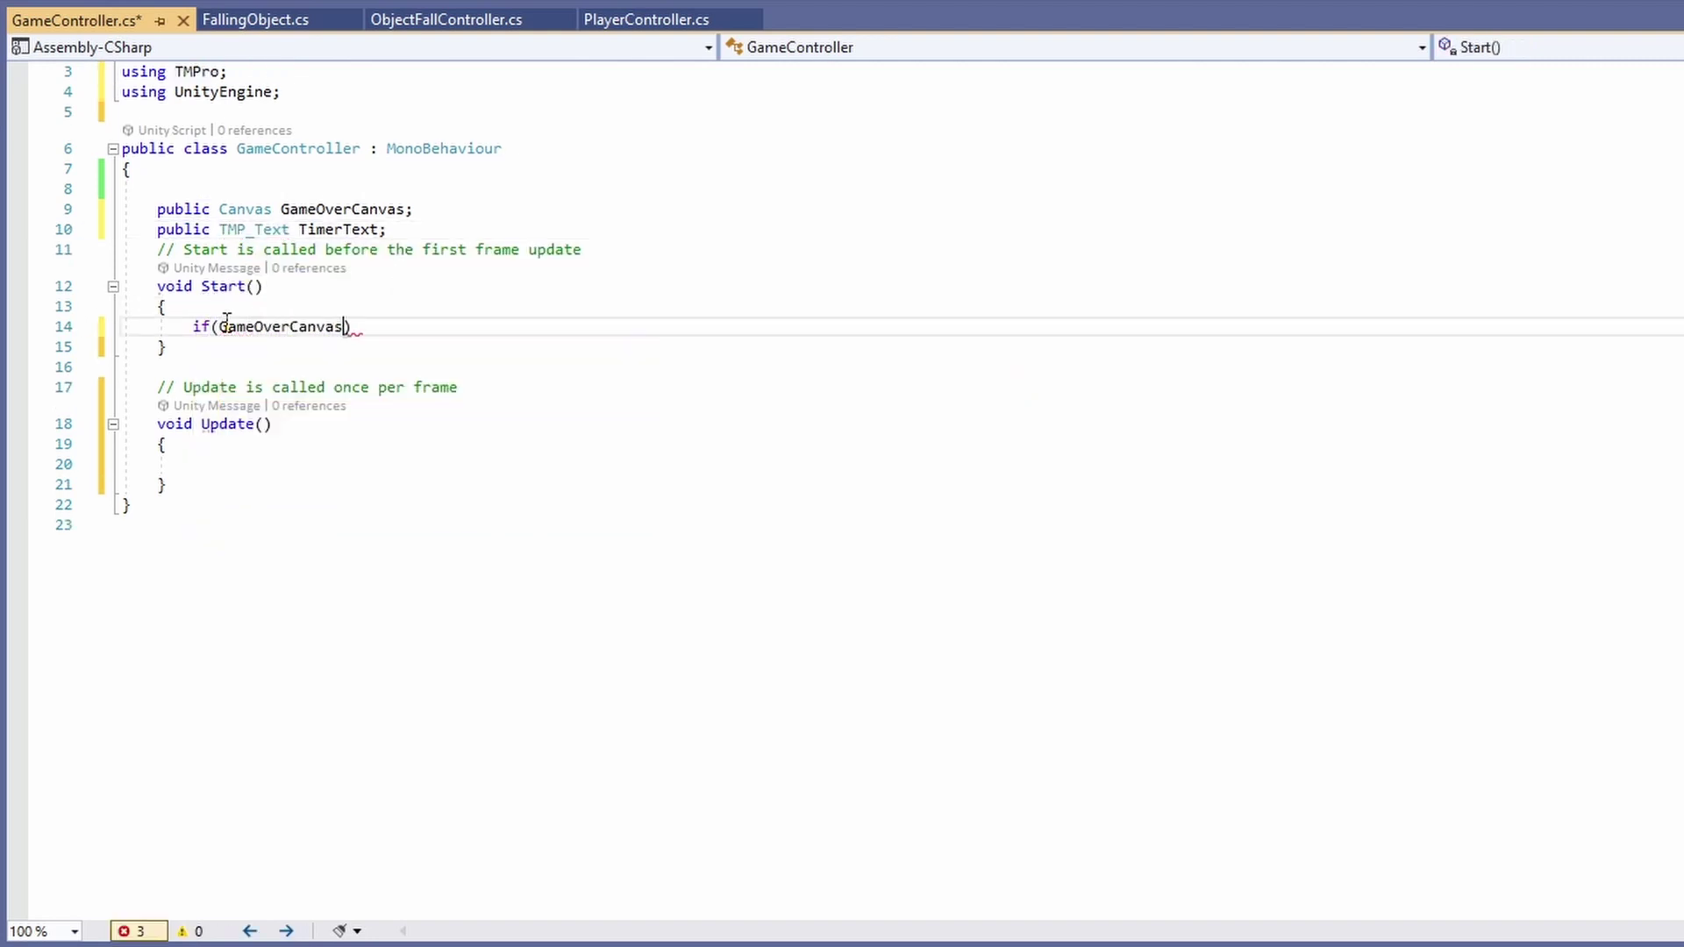
key("Tab")
type(".ac")
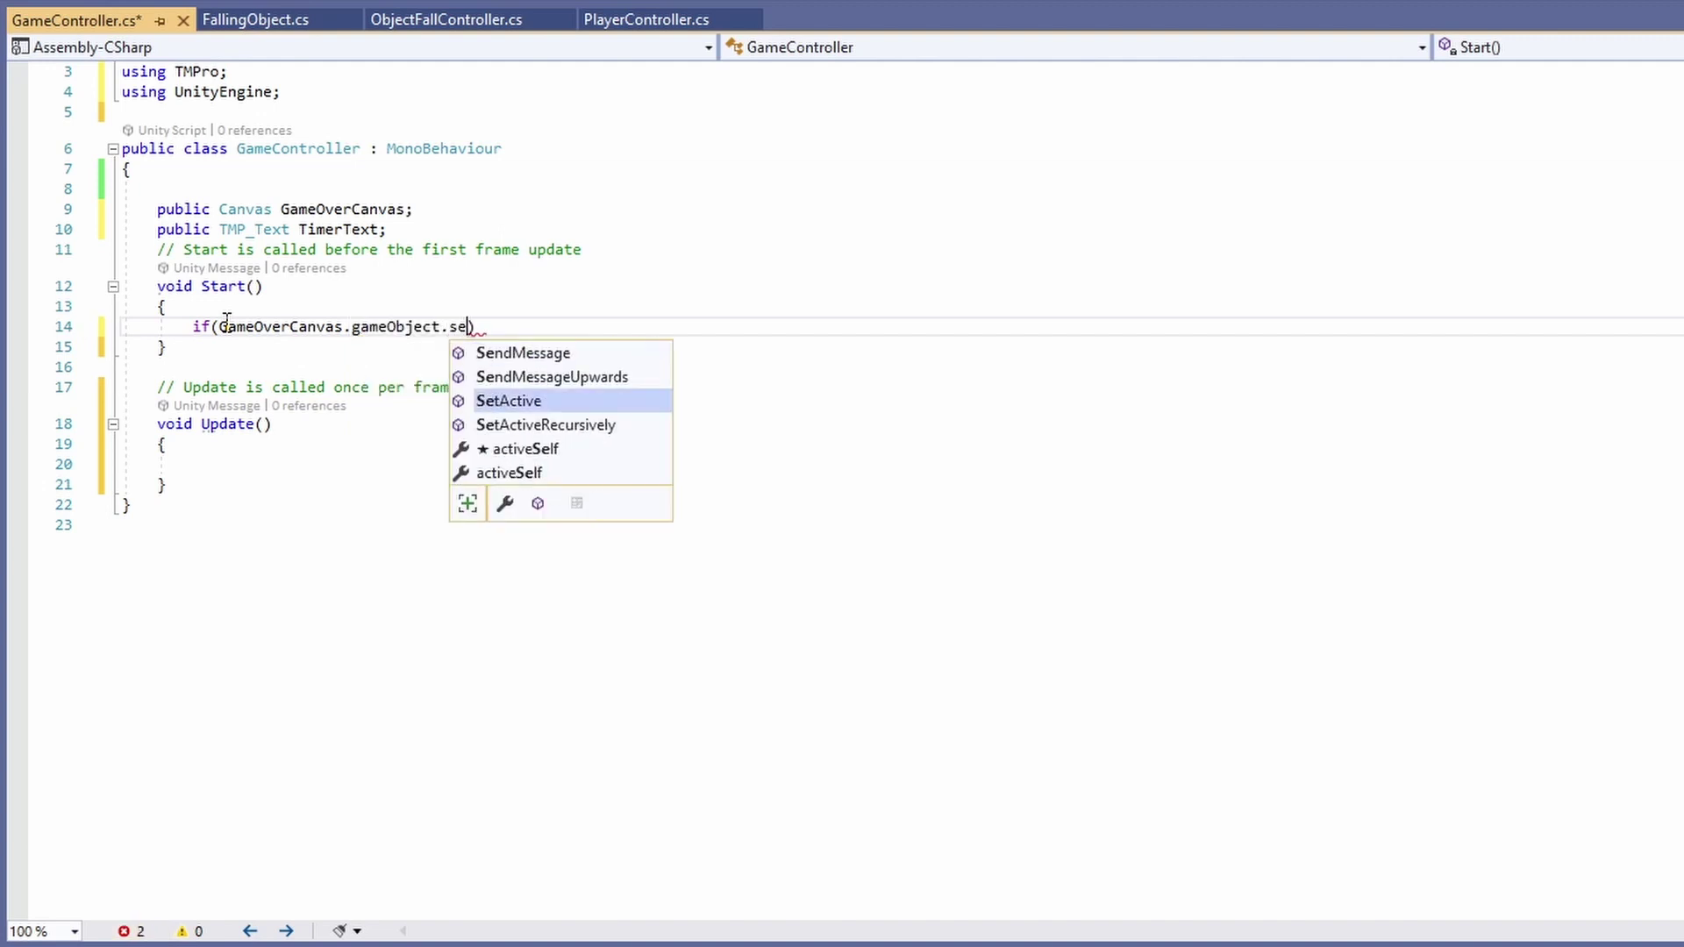
key("Down")
key("Down")
key("Down")
type("){")
key("Return")
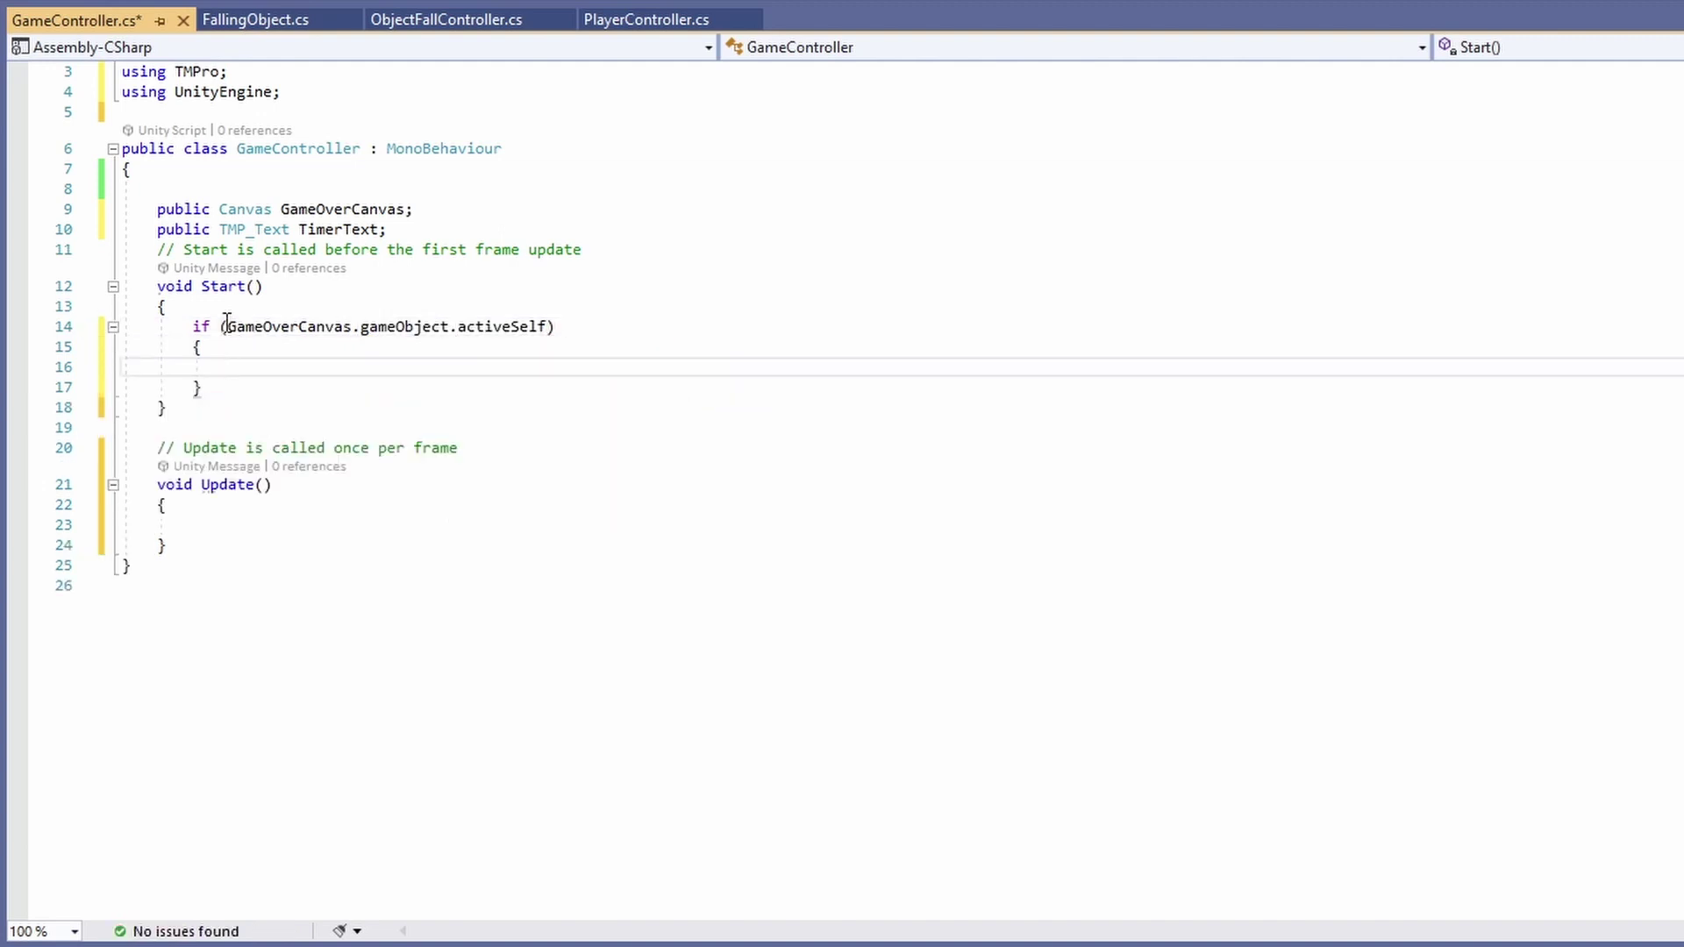
left_click_drag(451, 326, 226, 327)
key("ctrl+c")
left_click(229, 364)
key("ctrl+v")
type(".SetActive(false")
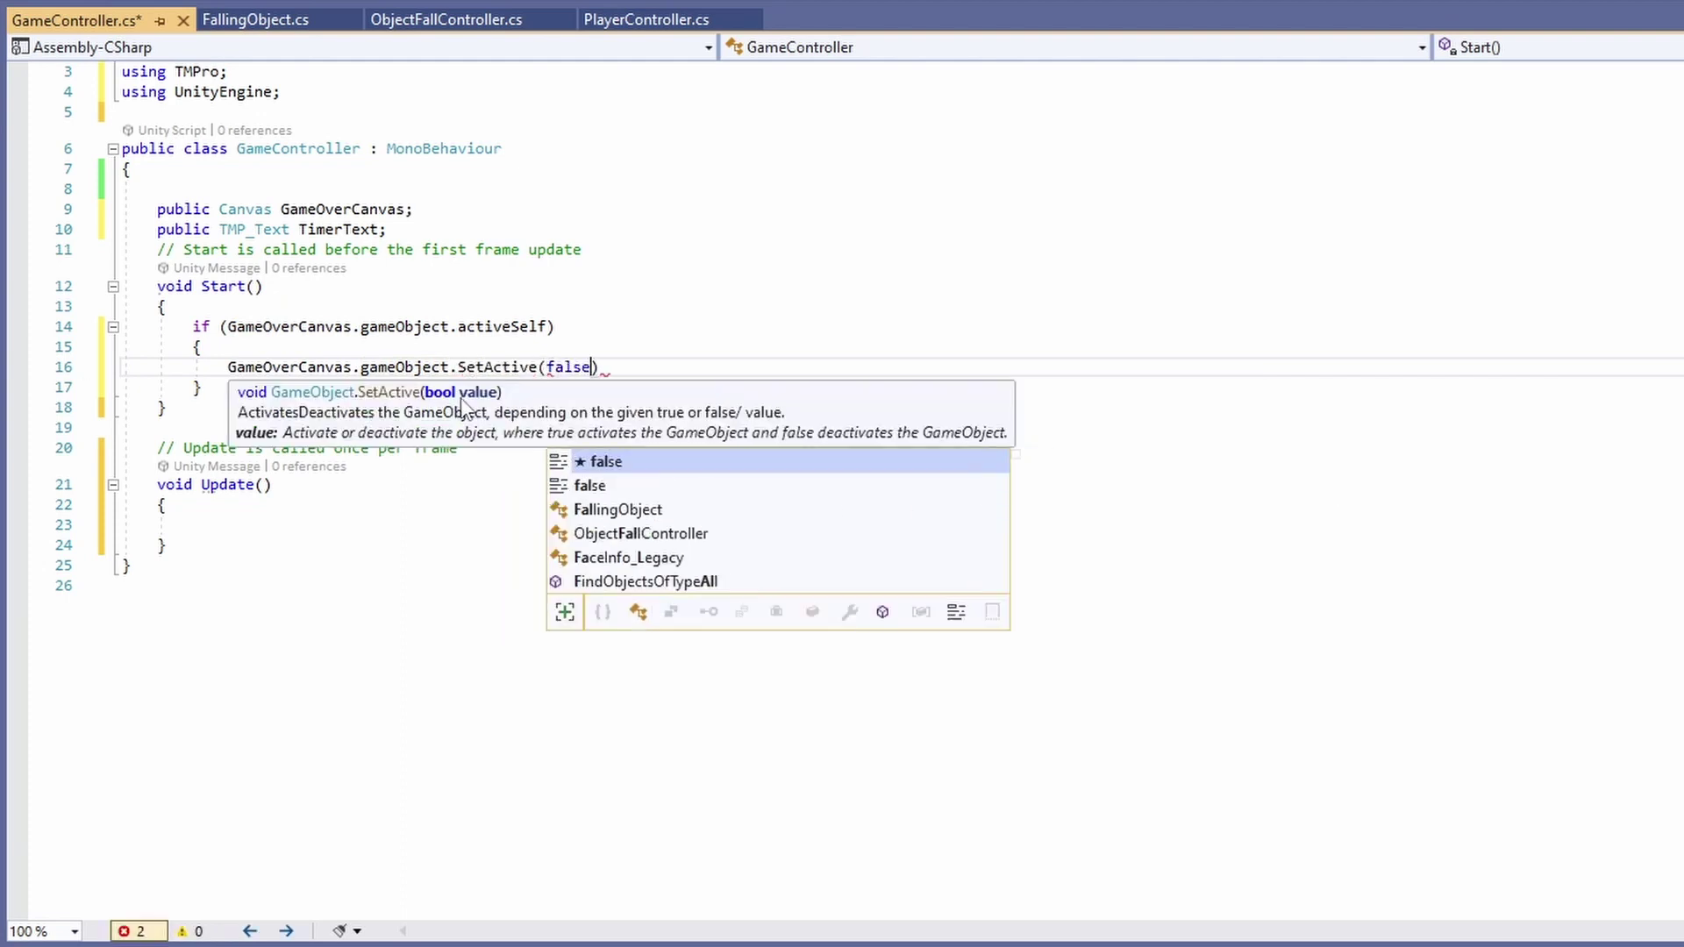
type(");")
key("ctrl+s")
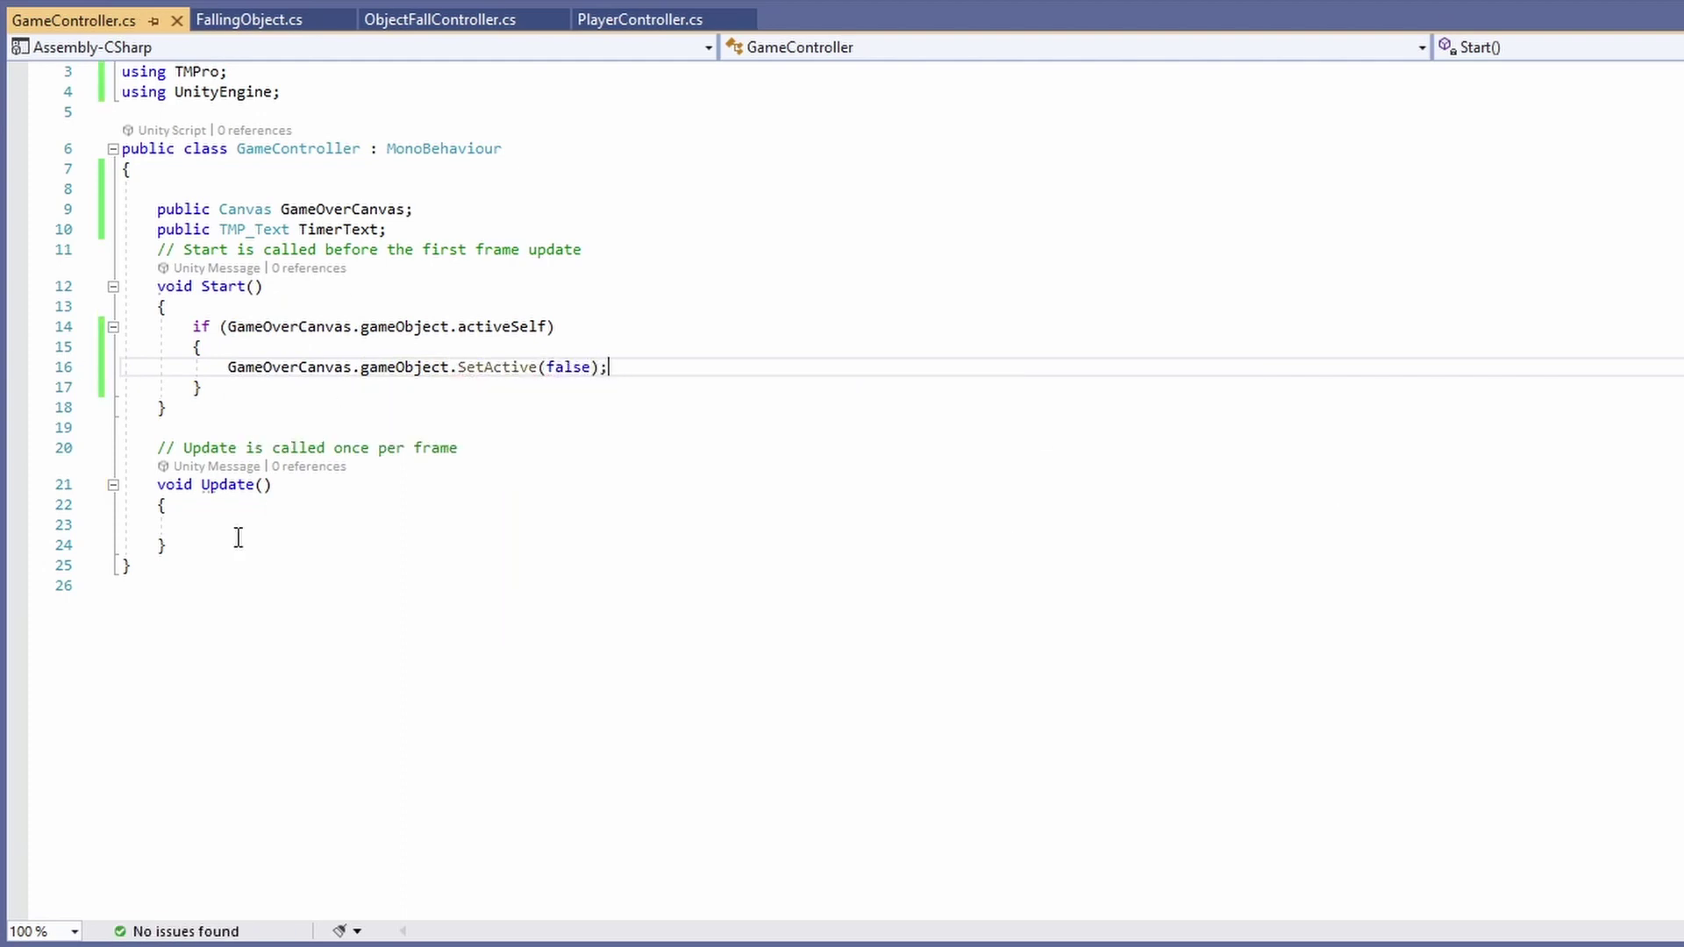
Replace the Update() method and its comment with a public void RetryClicked() method
left_click_drag(234, 543, 136, 436)
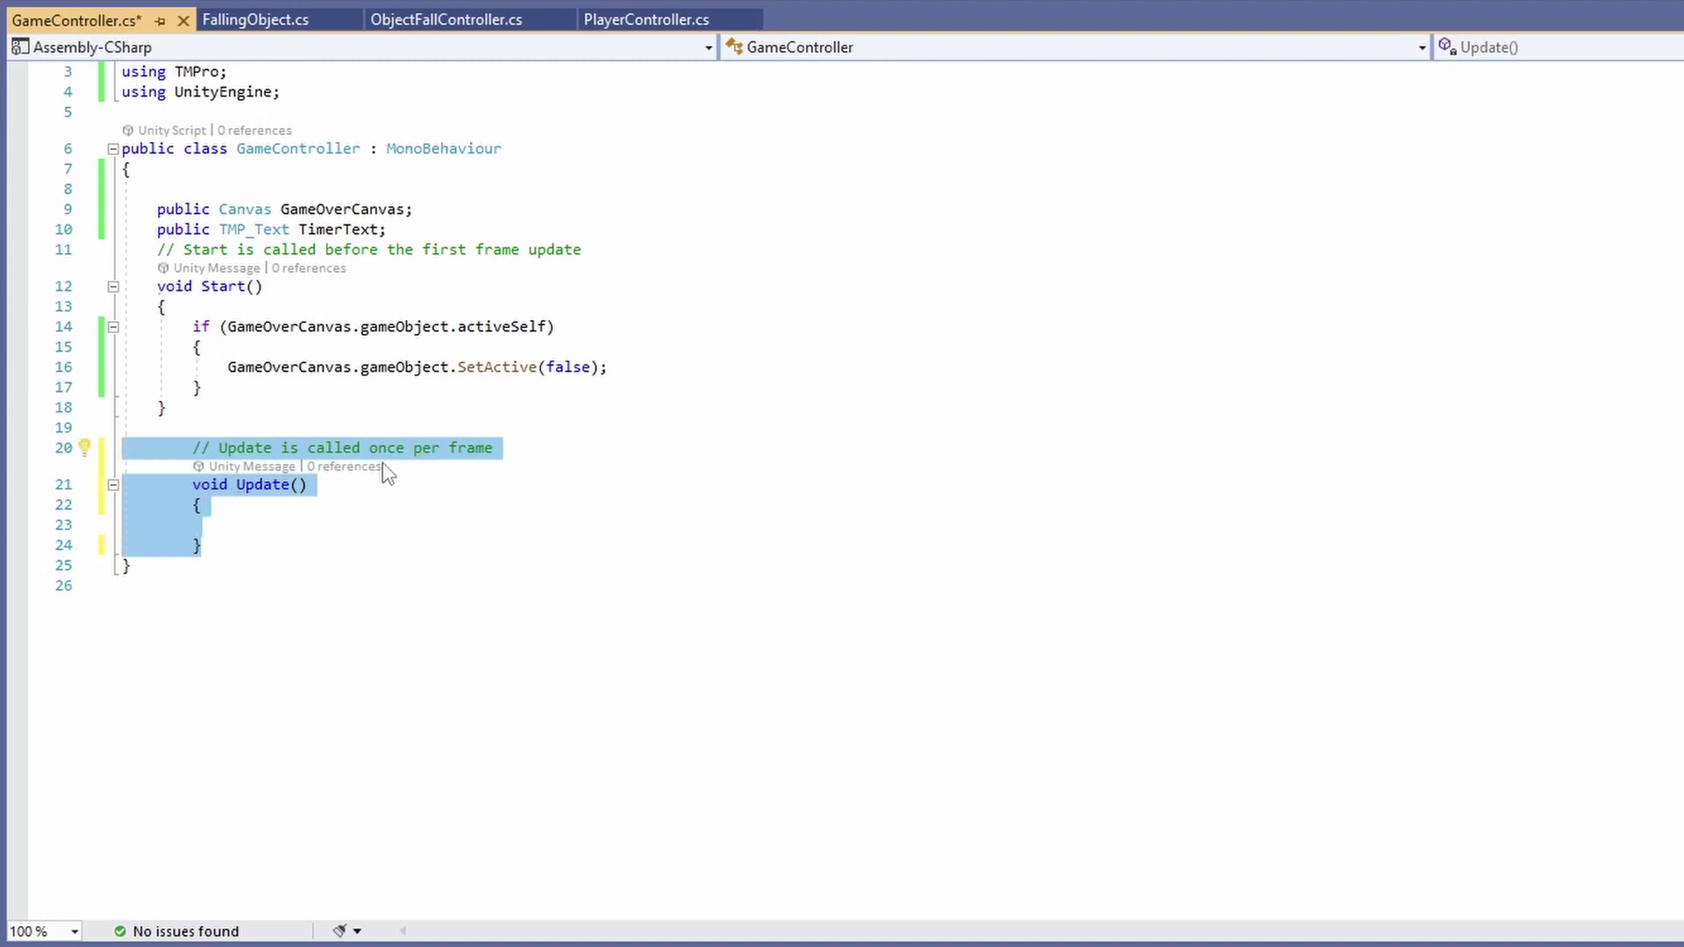
key("Delete")
type("public void RetryClicked()")
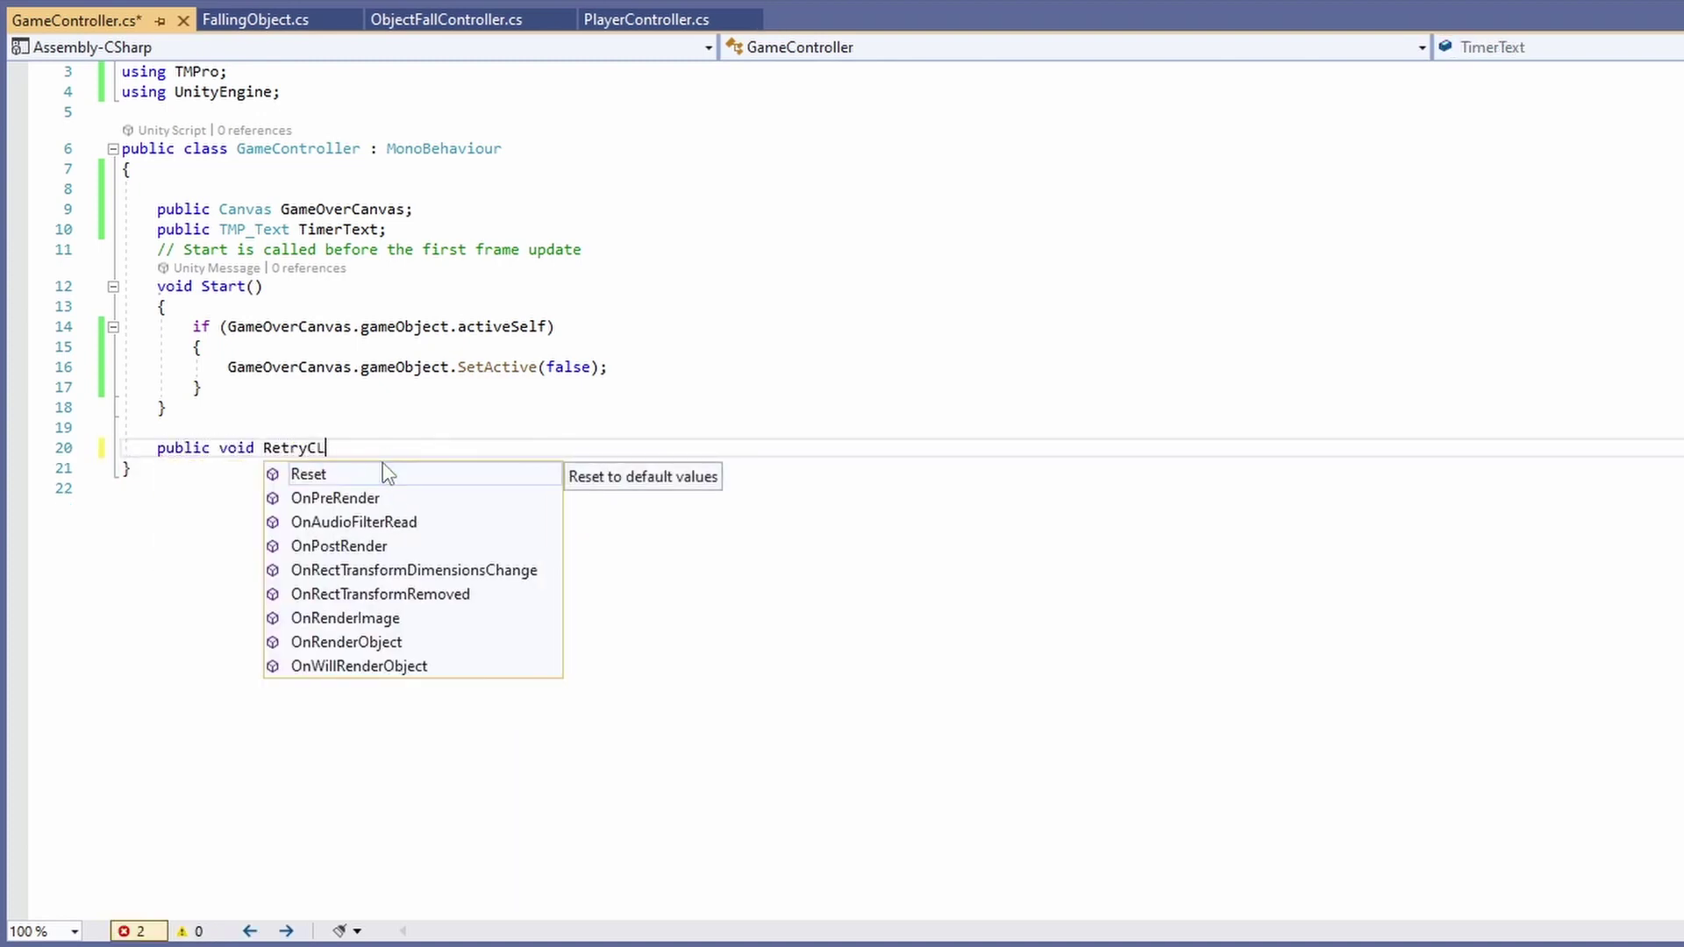
key("Return")
type("{")
key("Return")
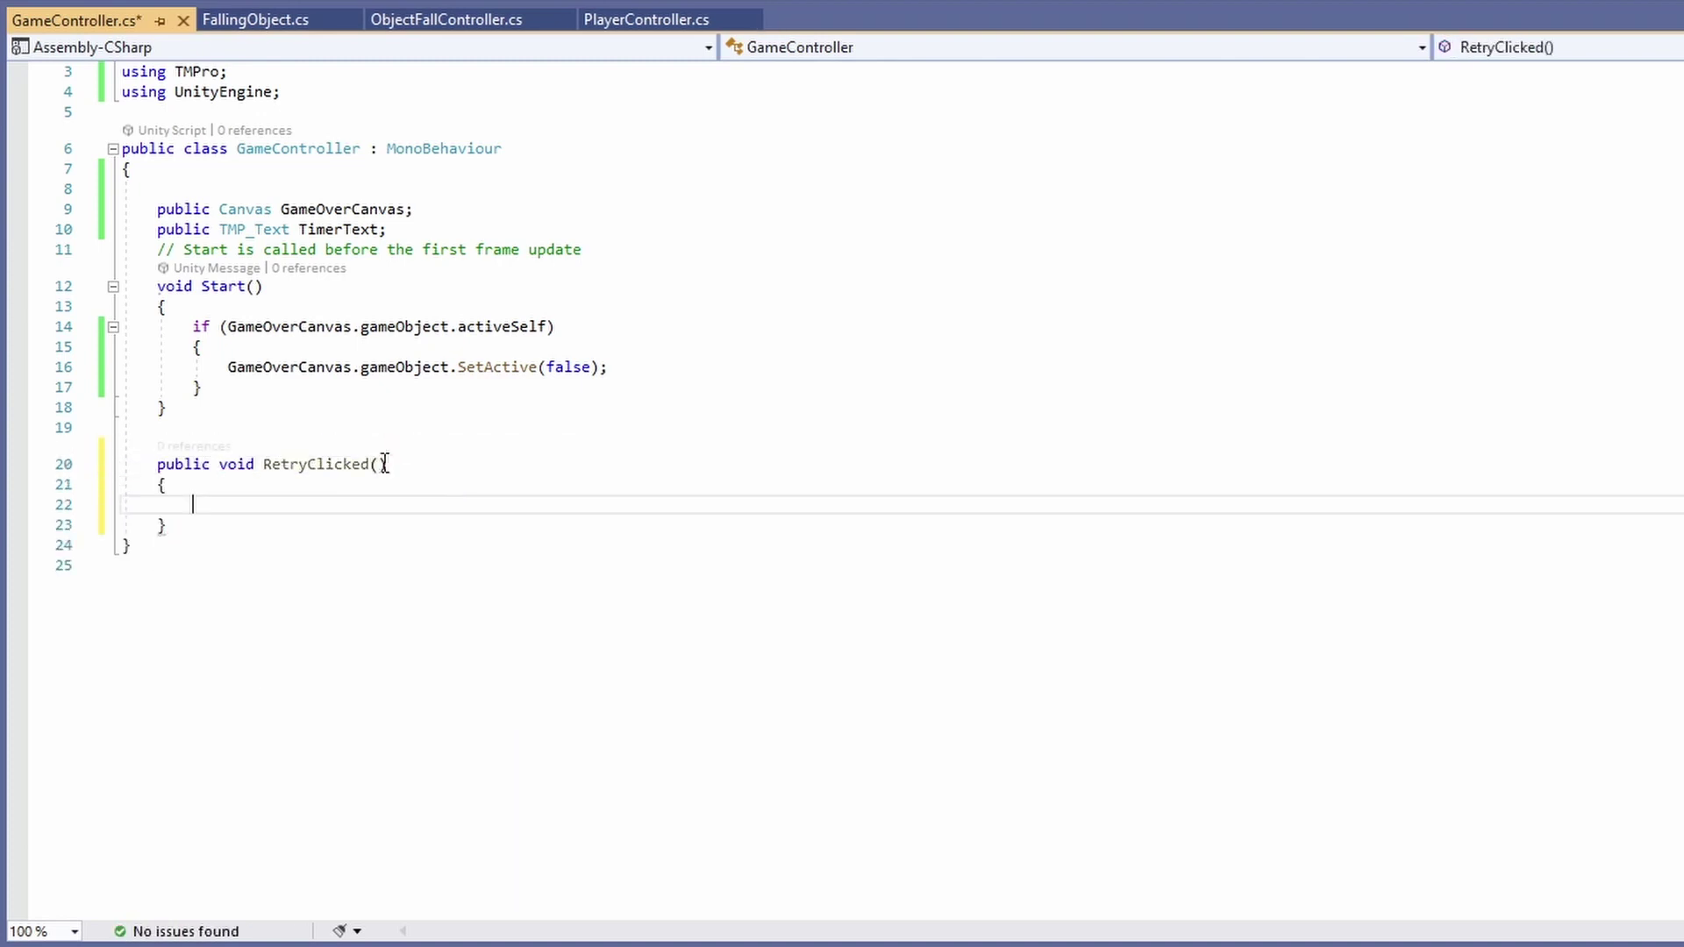
Make RetryClicked call SceneManager.LoadScene(SceneManager.GetActiveScene().name), adding the SceneManagement using, and save
type("SceneManager.")
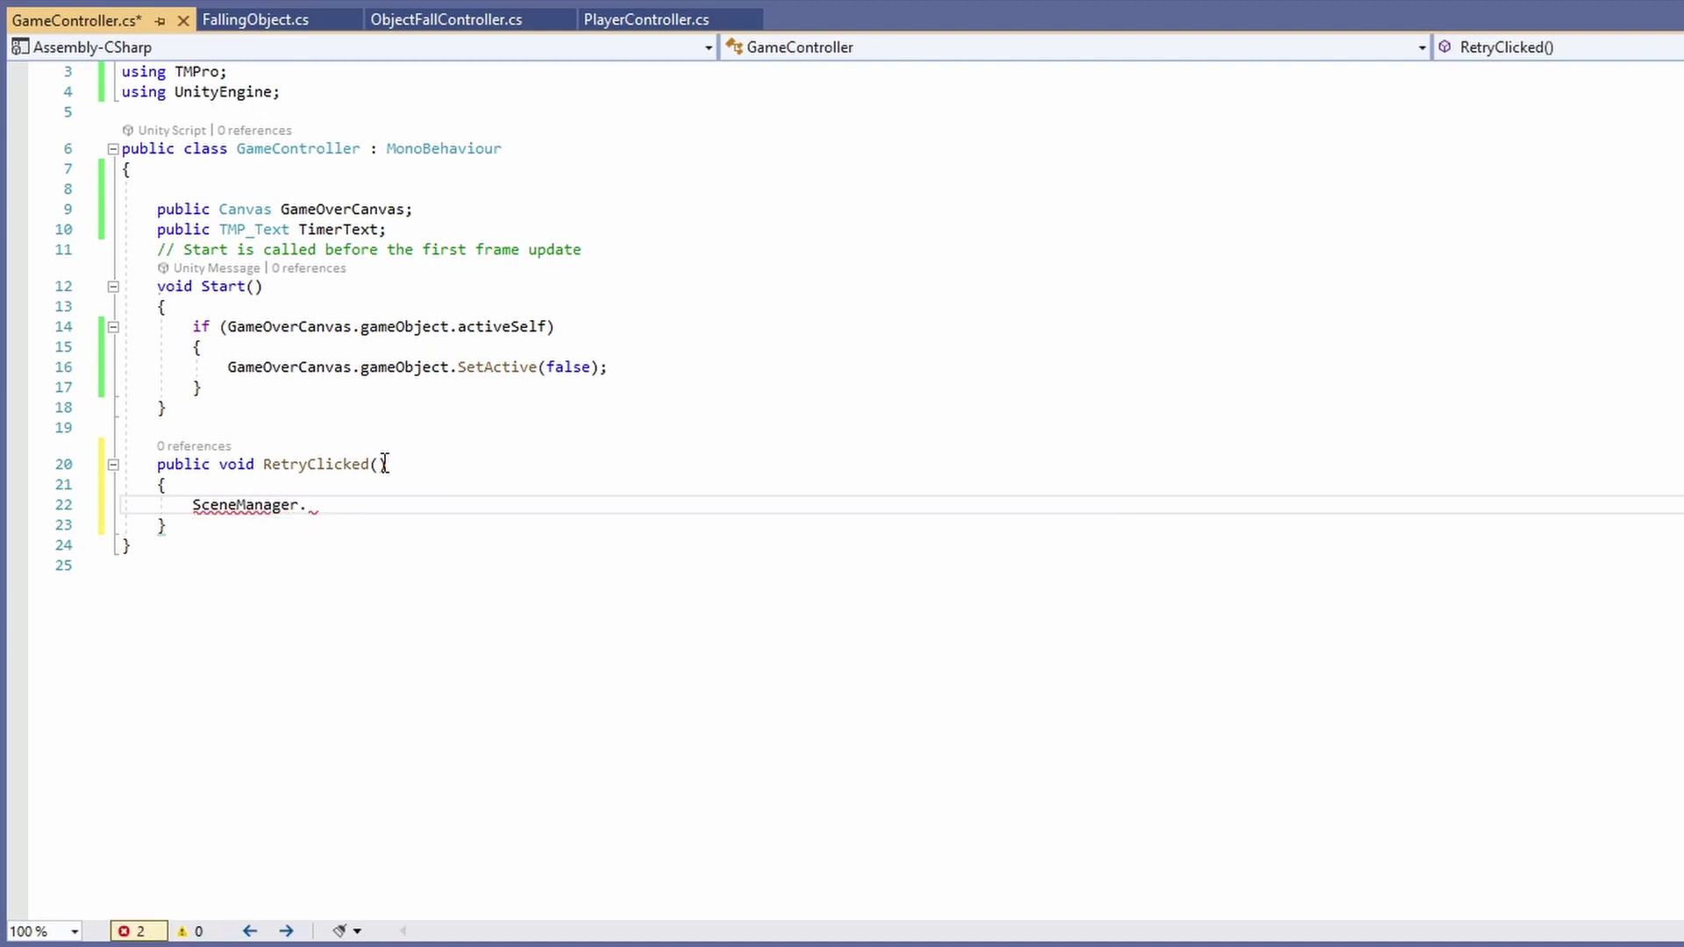
left_click(260, 569)
left_click(263, 564)
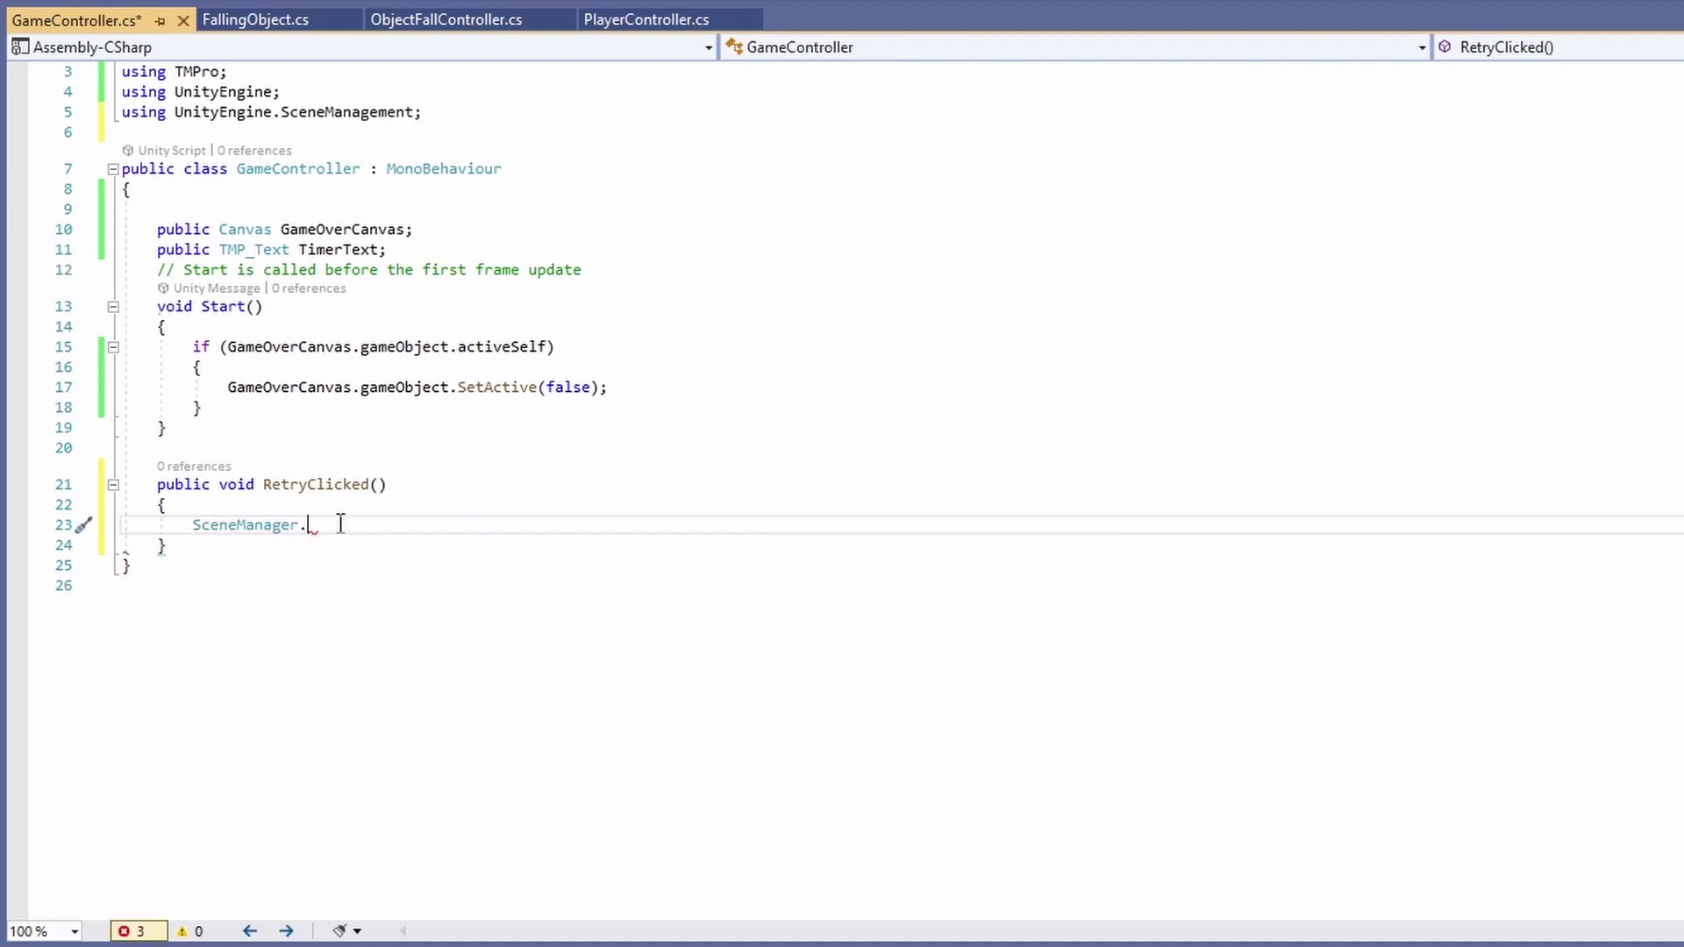
type("LoadScene(S")
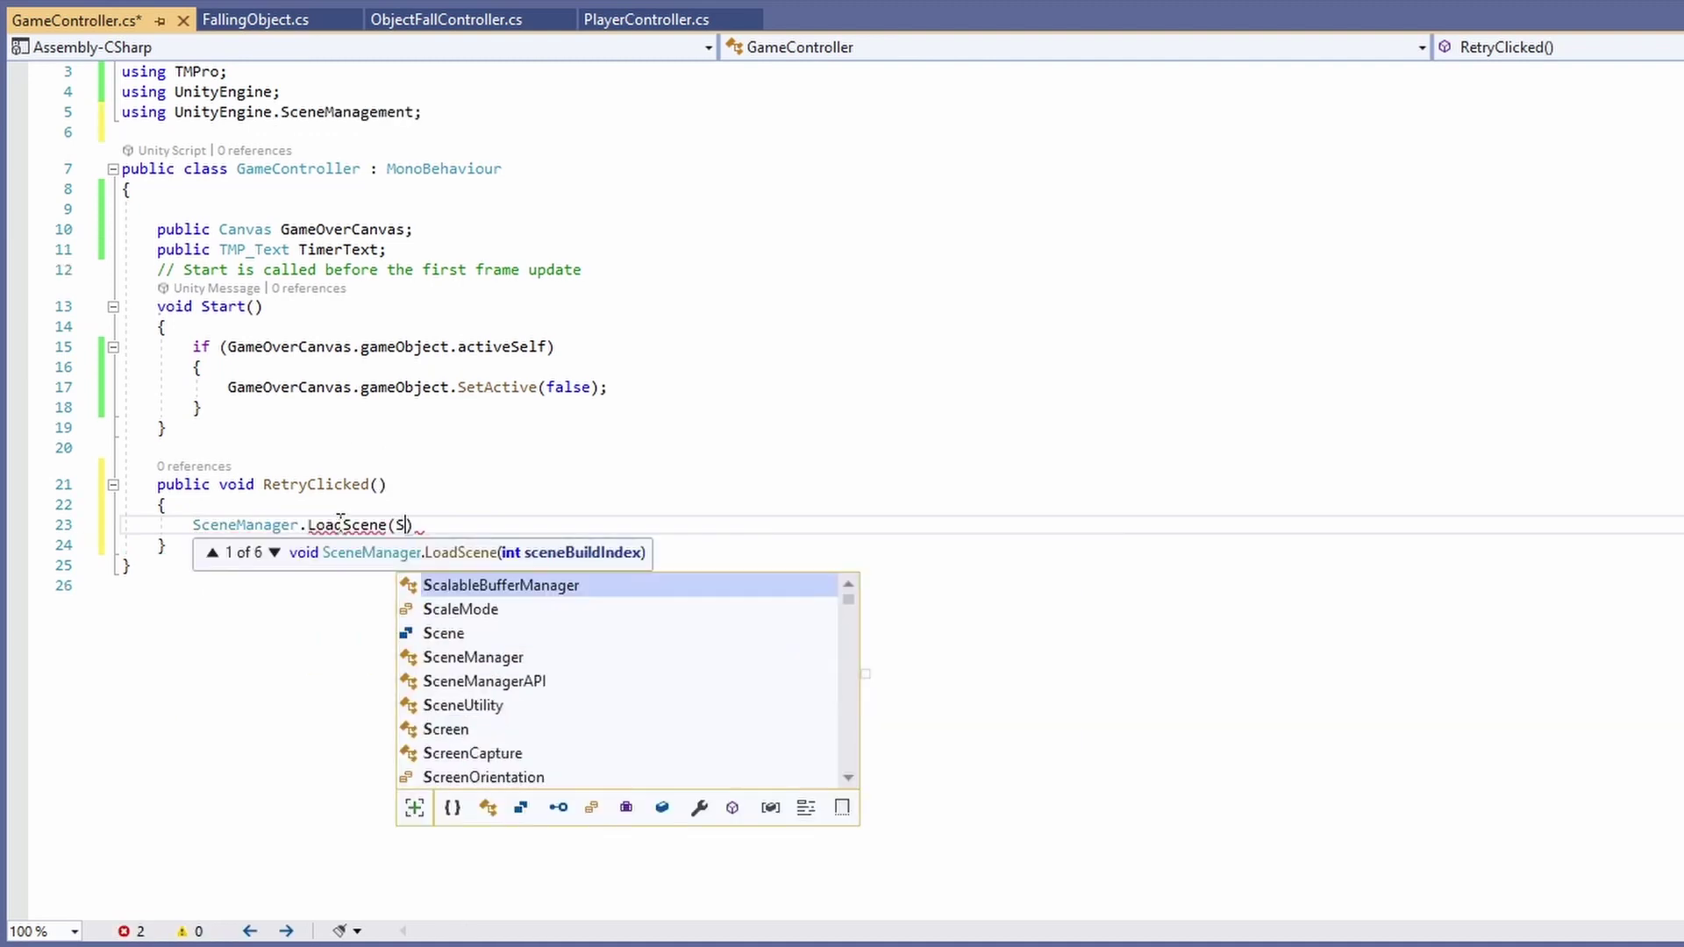
type("ceneManager.")
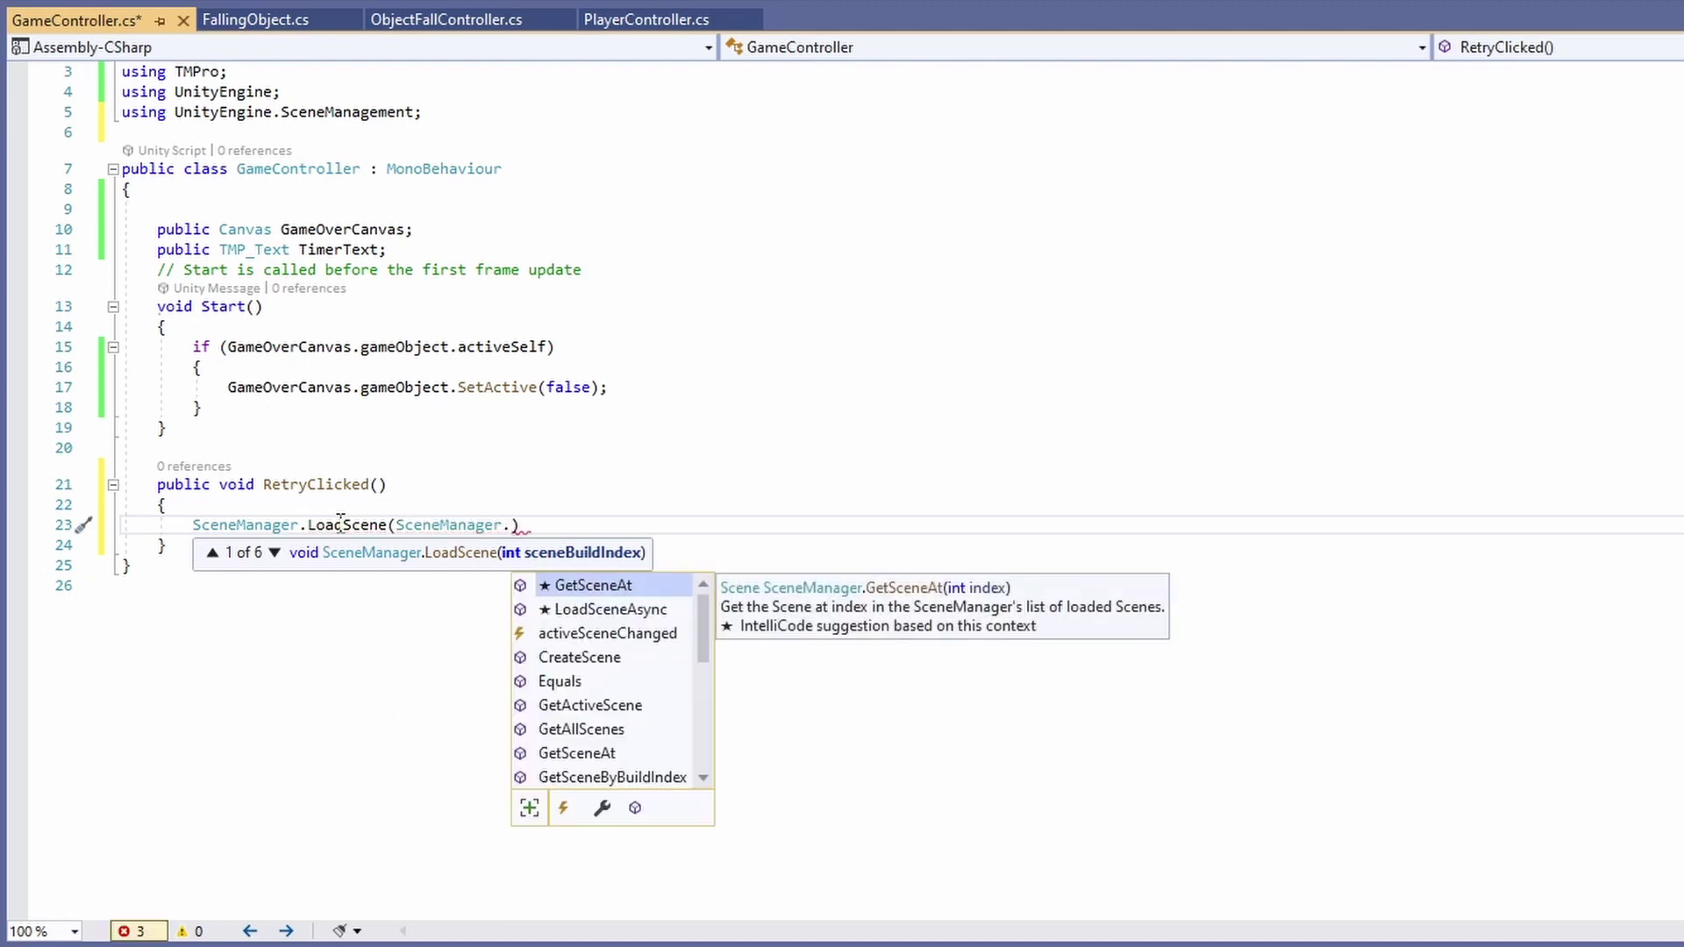
type("GetActiveScene.")
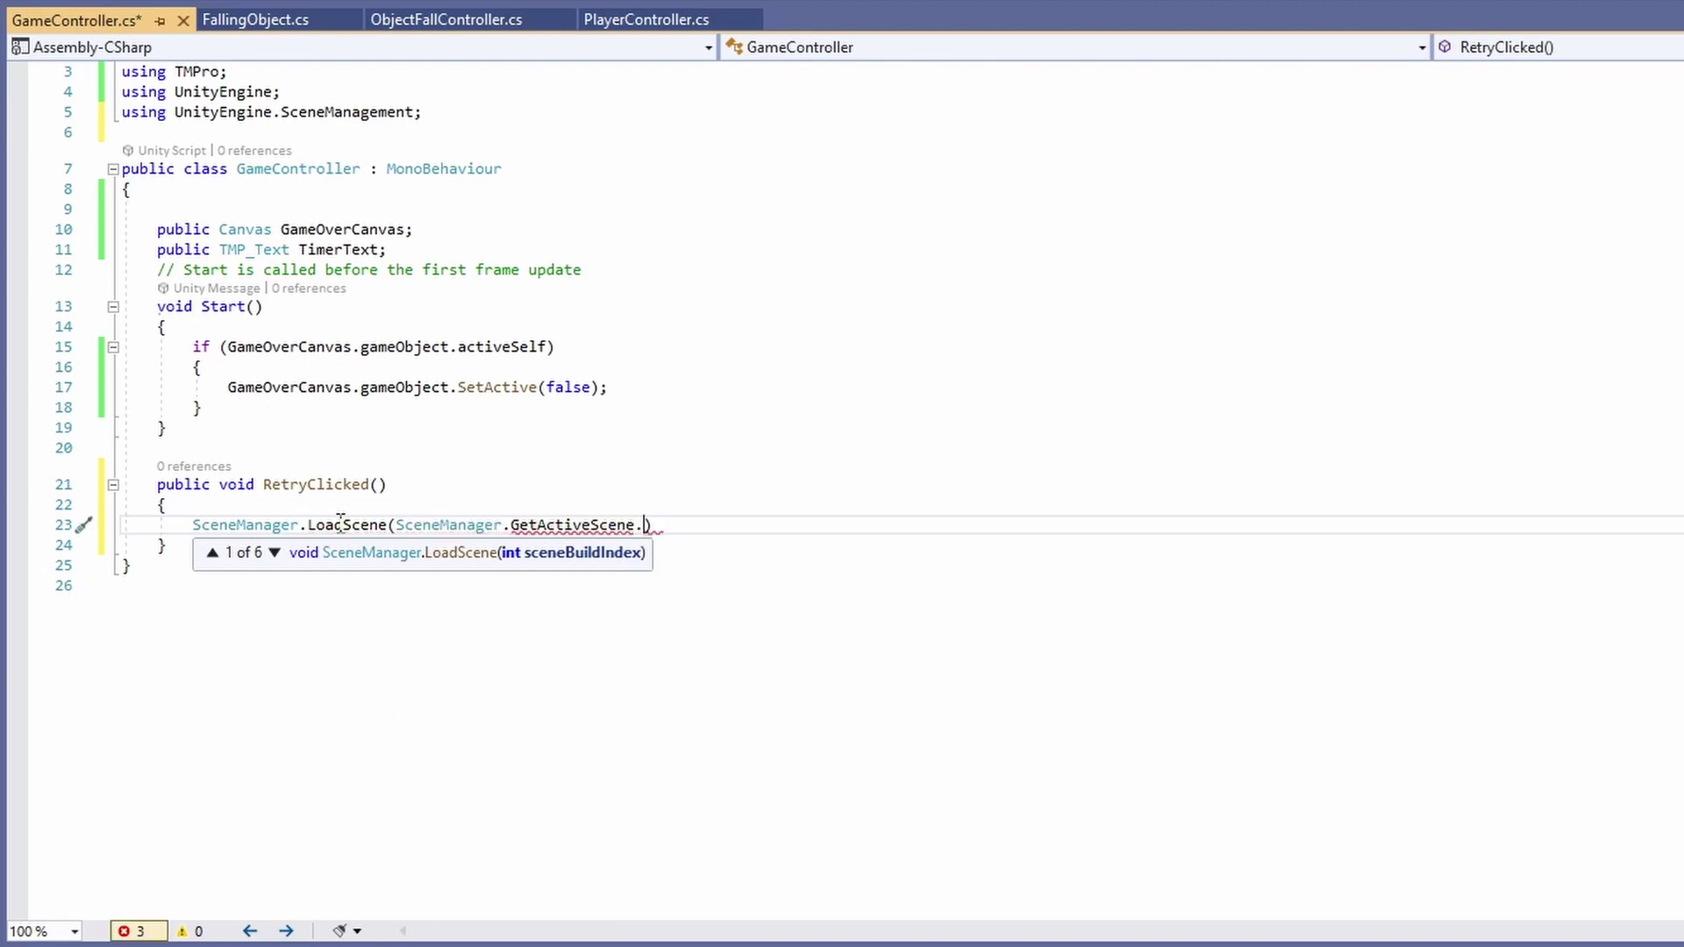
key("BackSpace")
type("().name);")
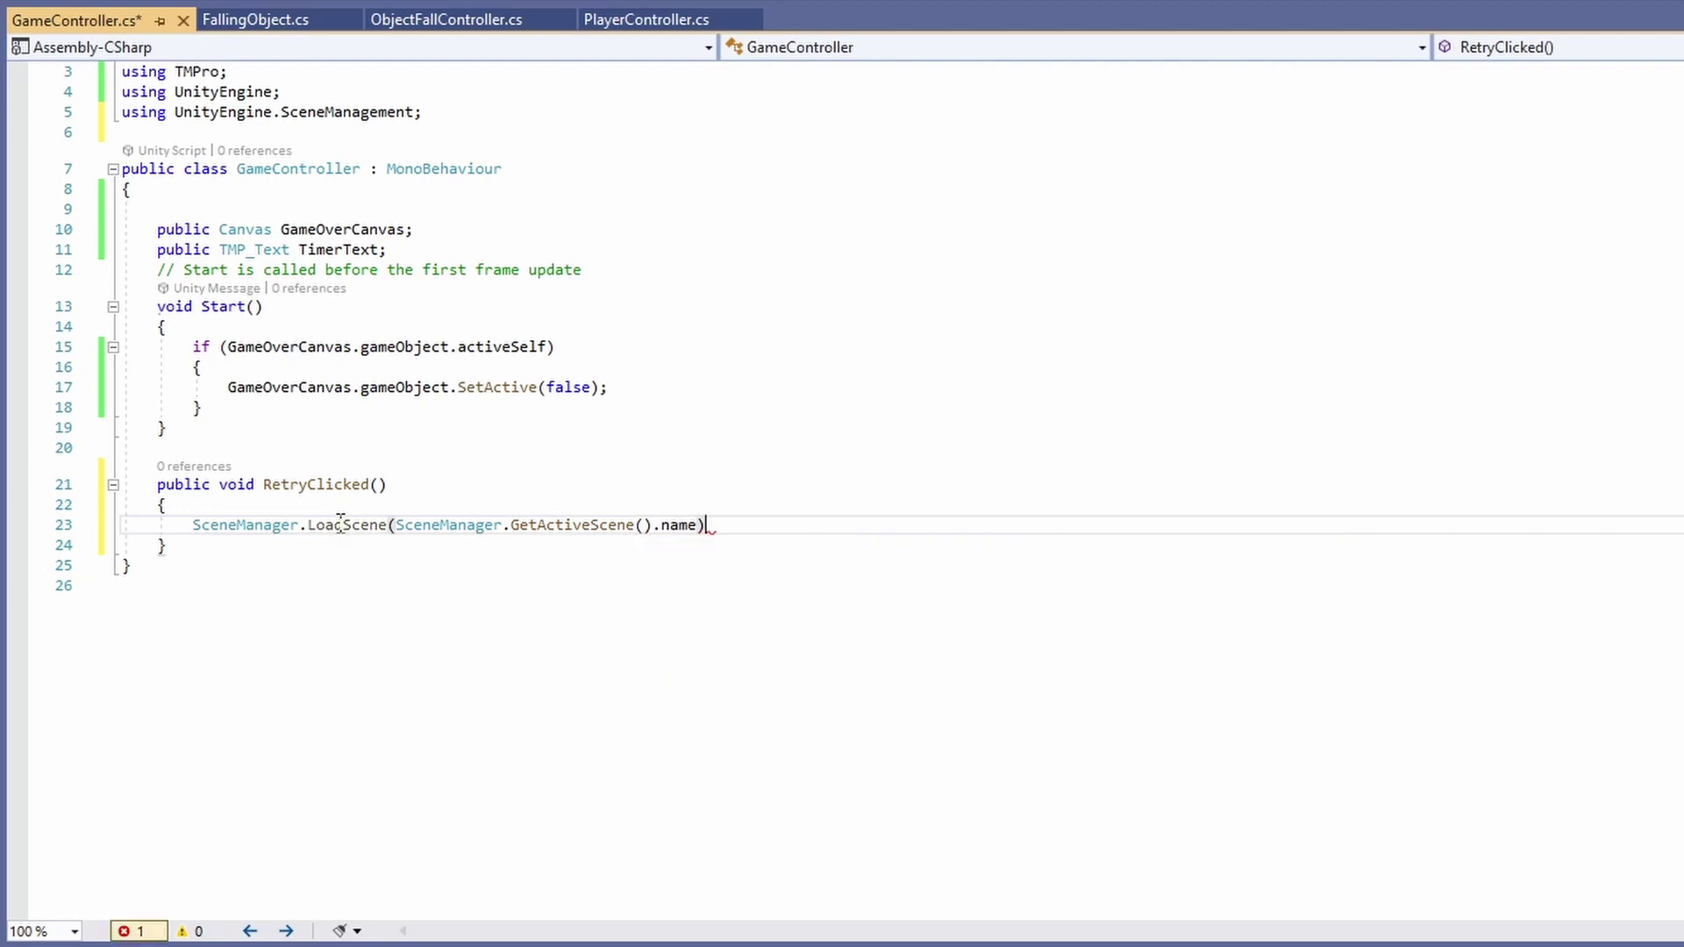
key("ctrl+s")
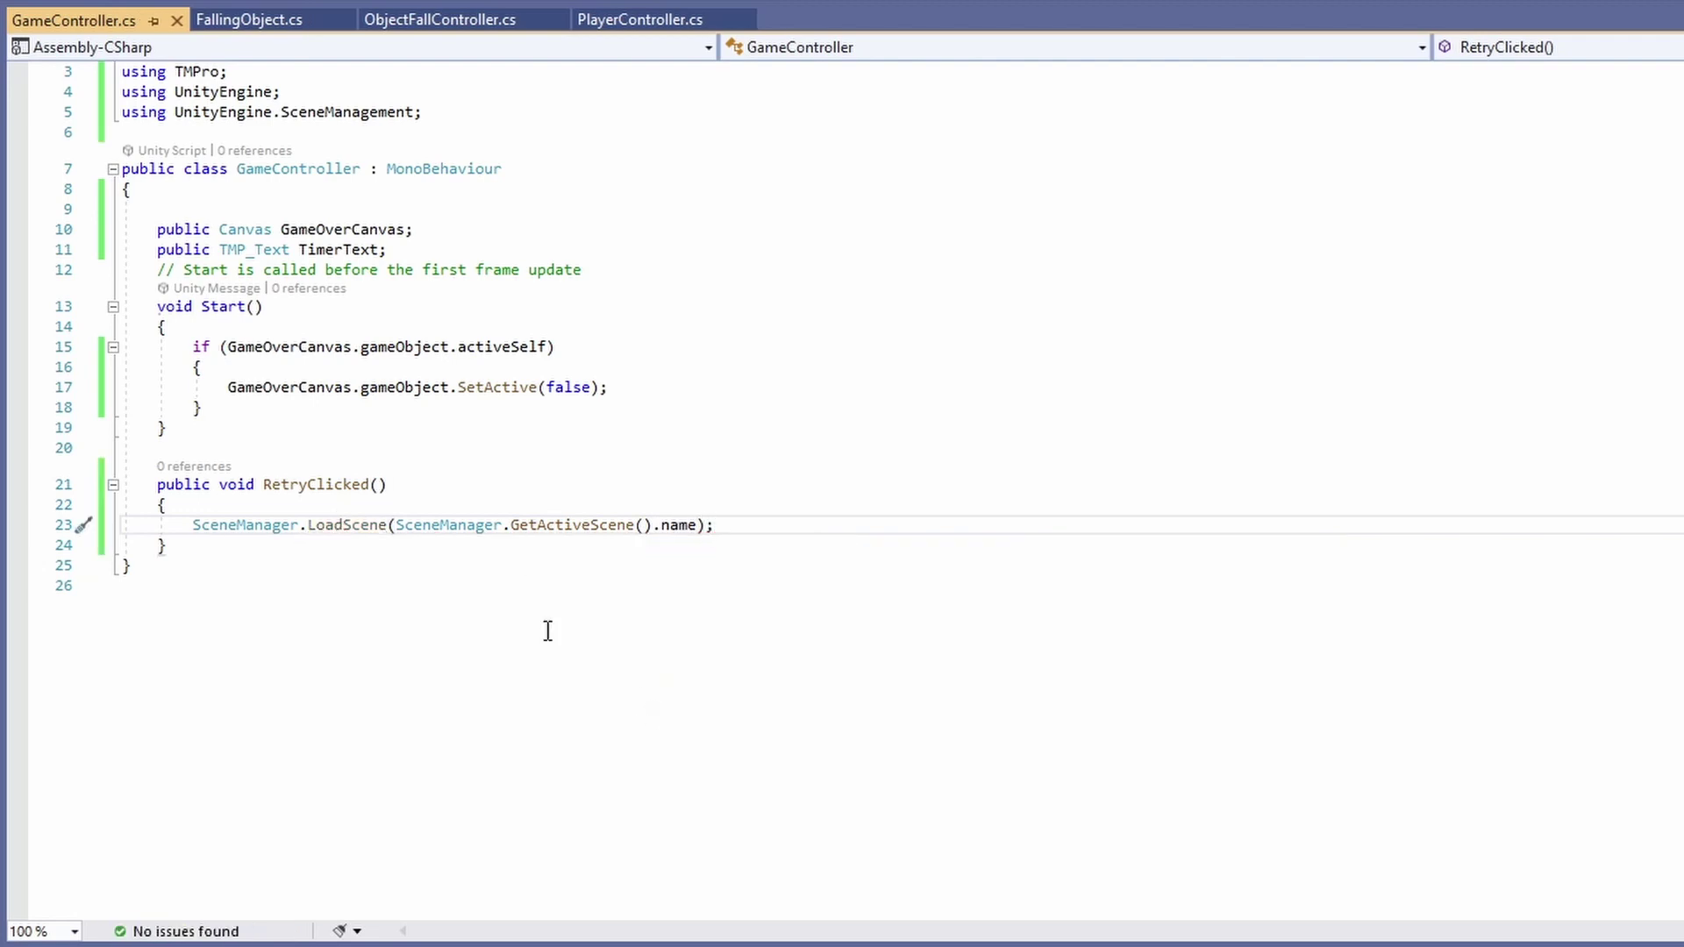
Add a void WhenPlayerDies() method with a 'Code is called when player dies' comment and save
left_click(230, 434)
key("Return")
key("Return")
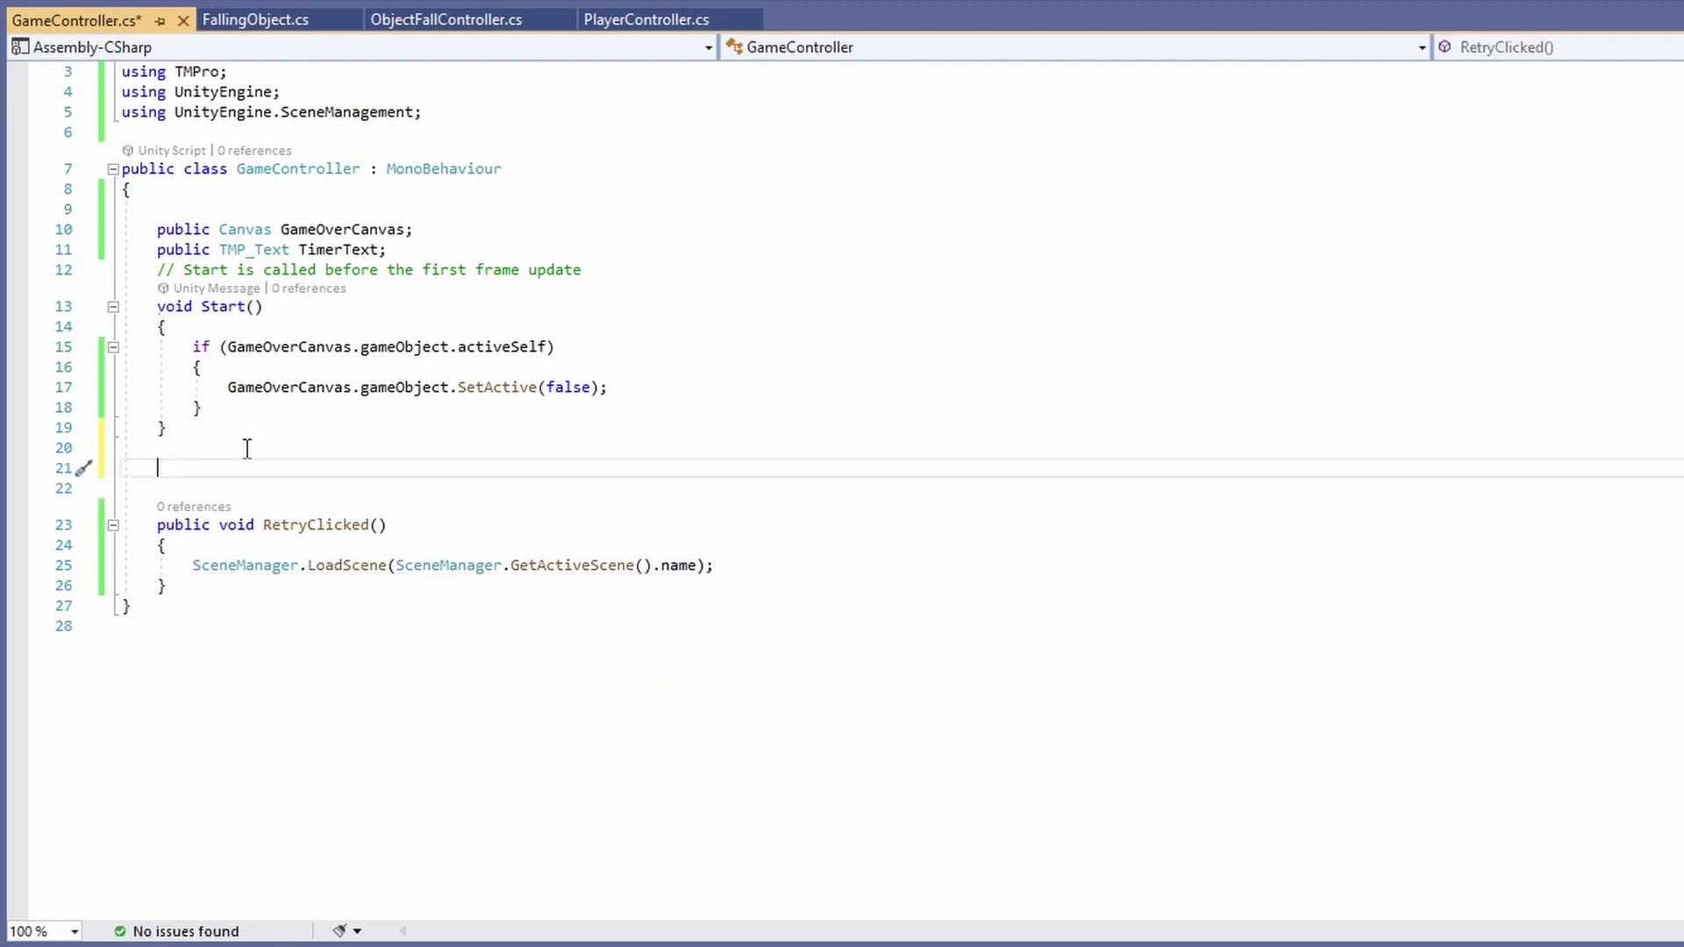
type("void When")
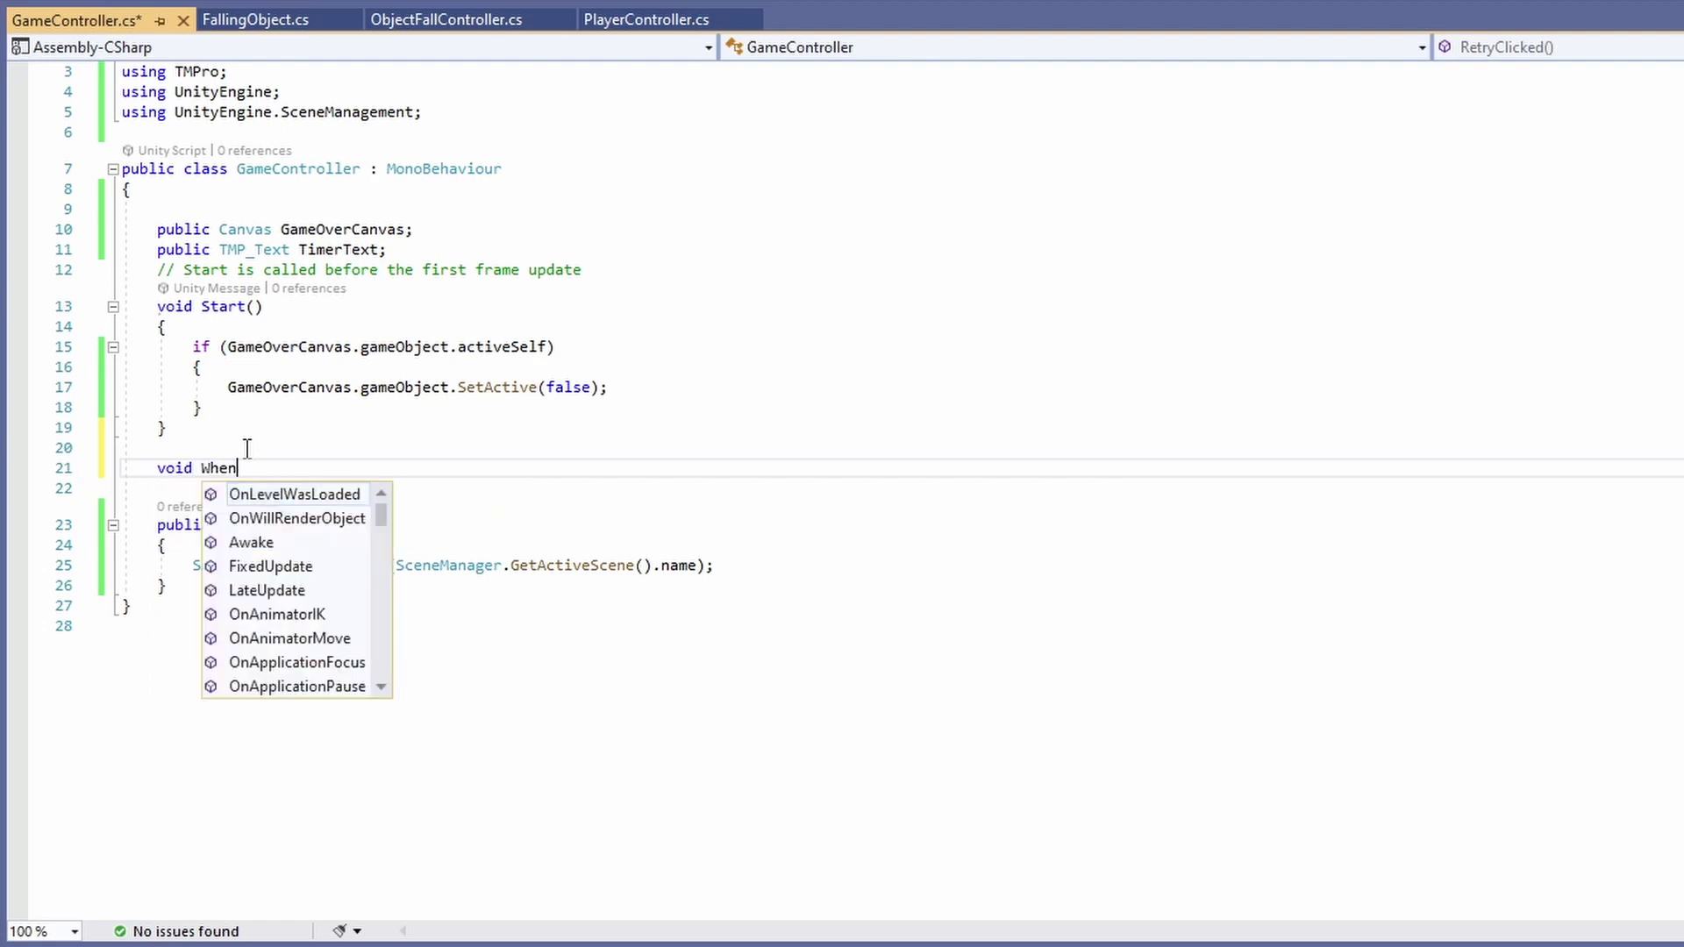
type("PlayerDies(){")
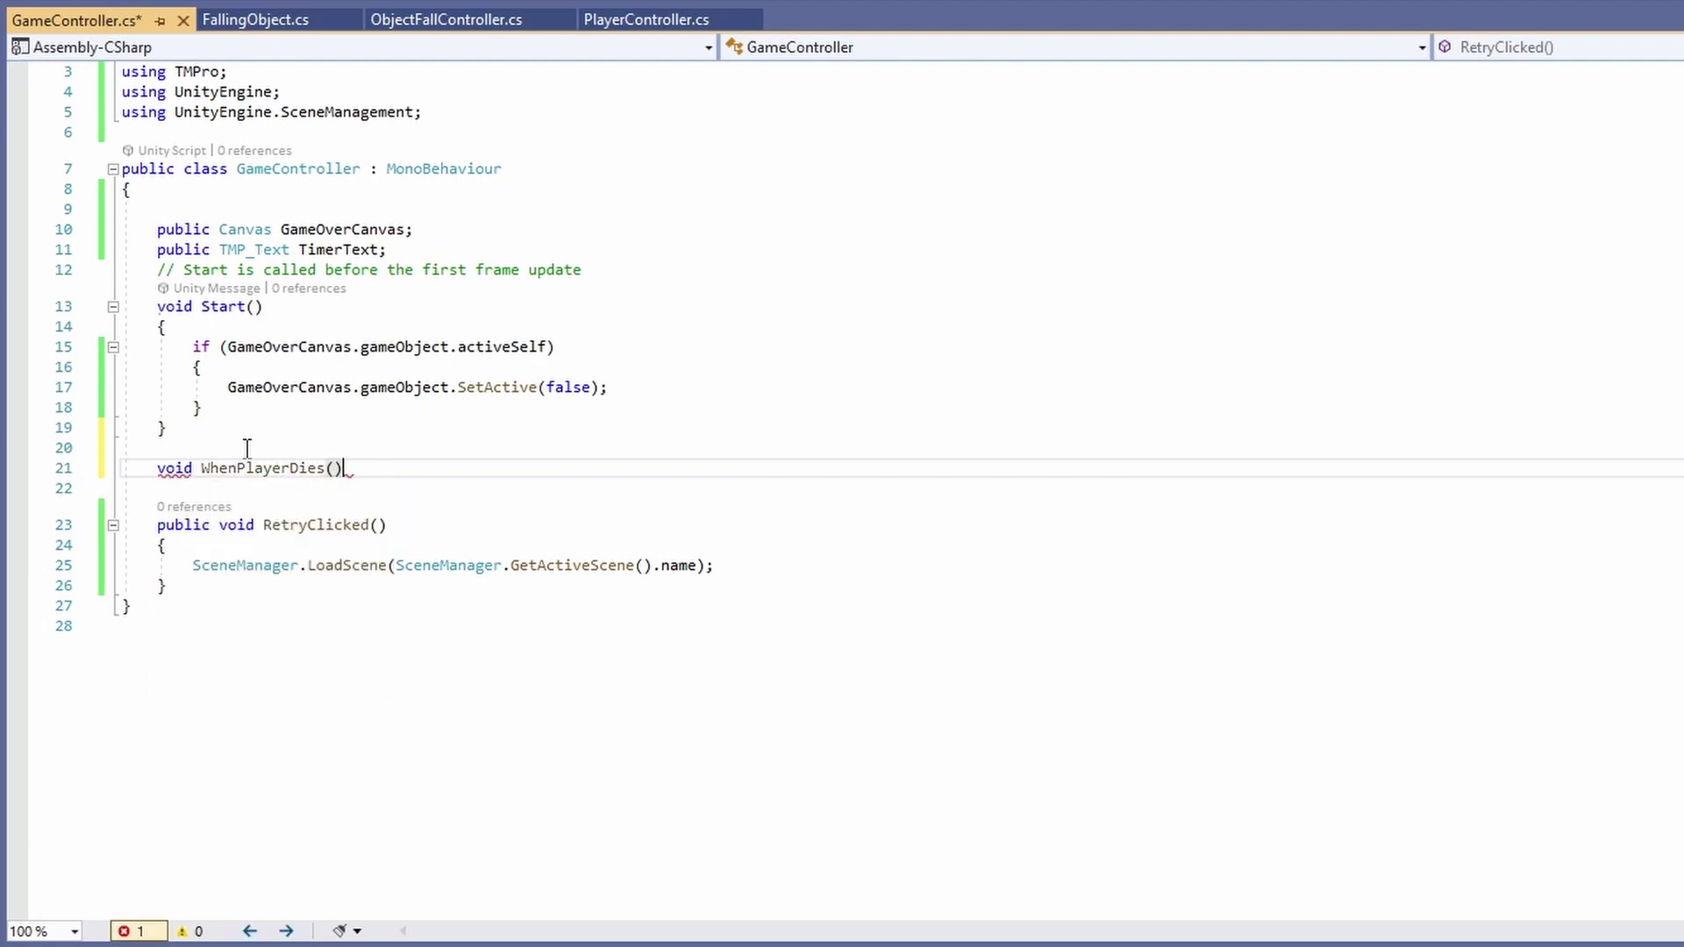
key("Return")
type("//Code is c")
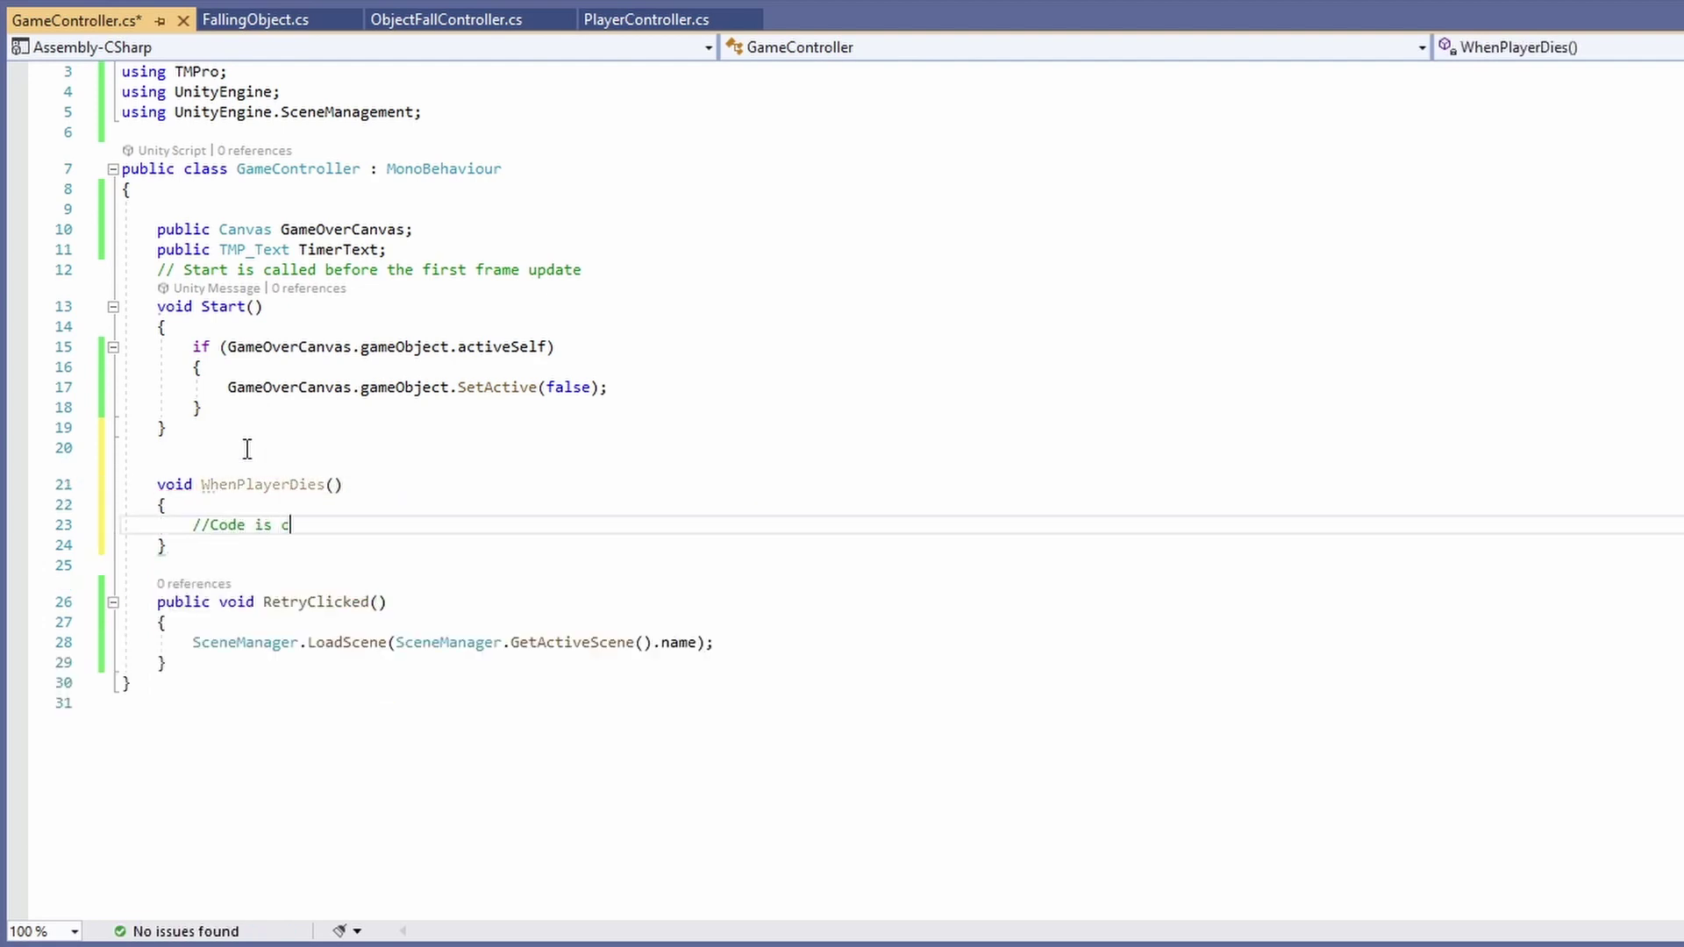
type("alled when player dies - activate game over screen!")
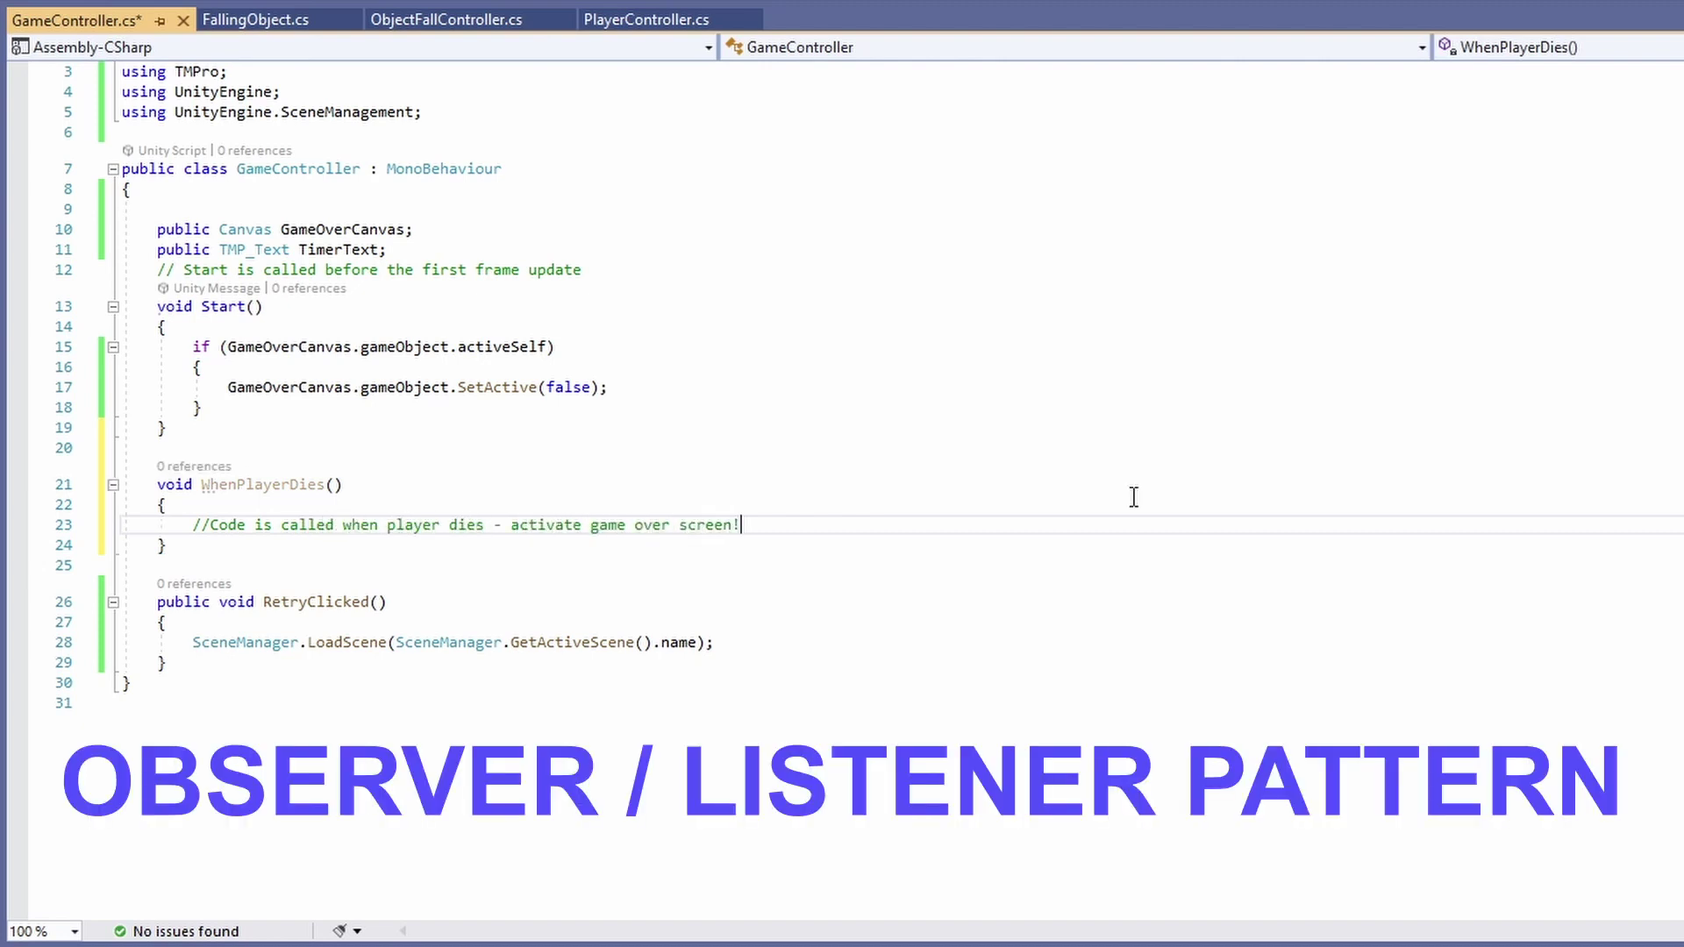
key("ctrl+s")
key("Down")
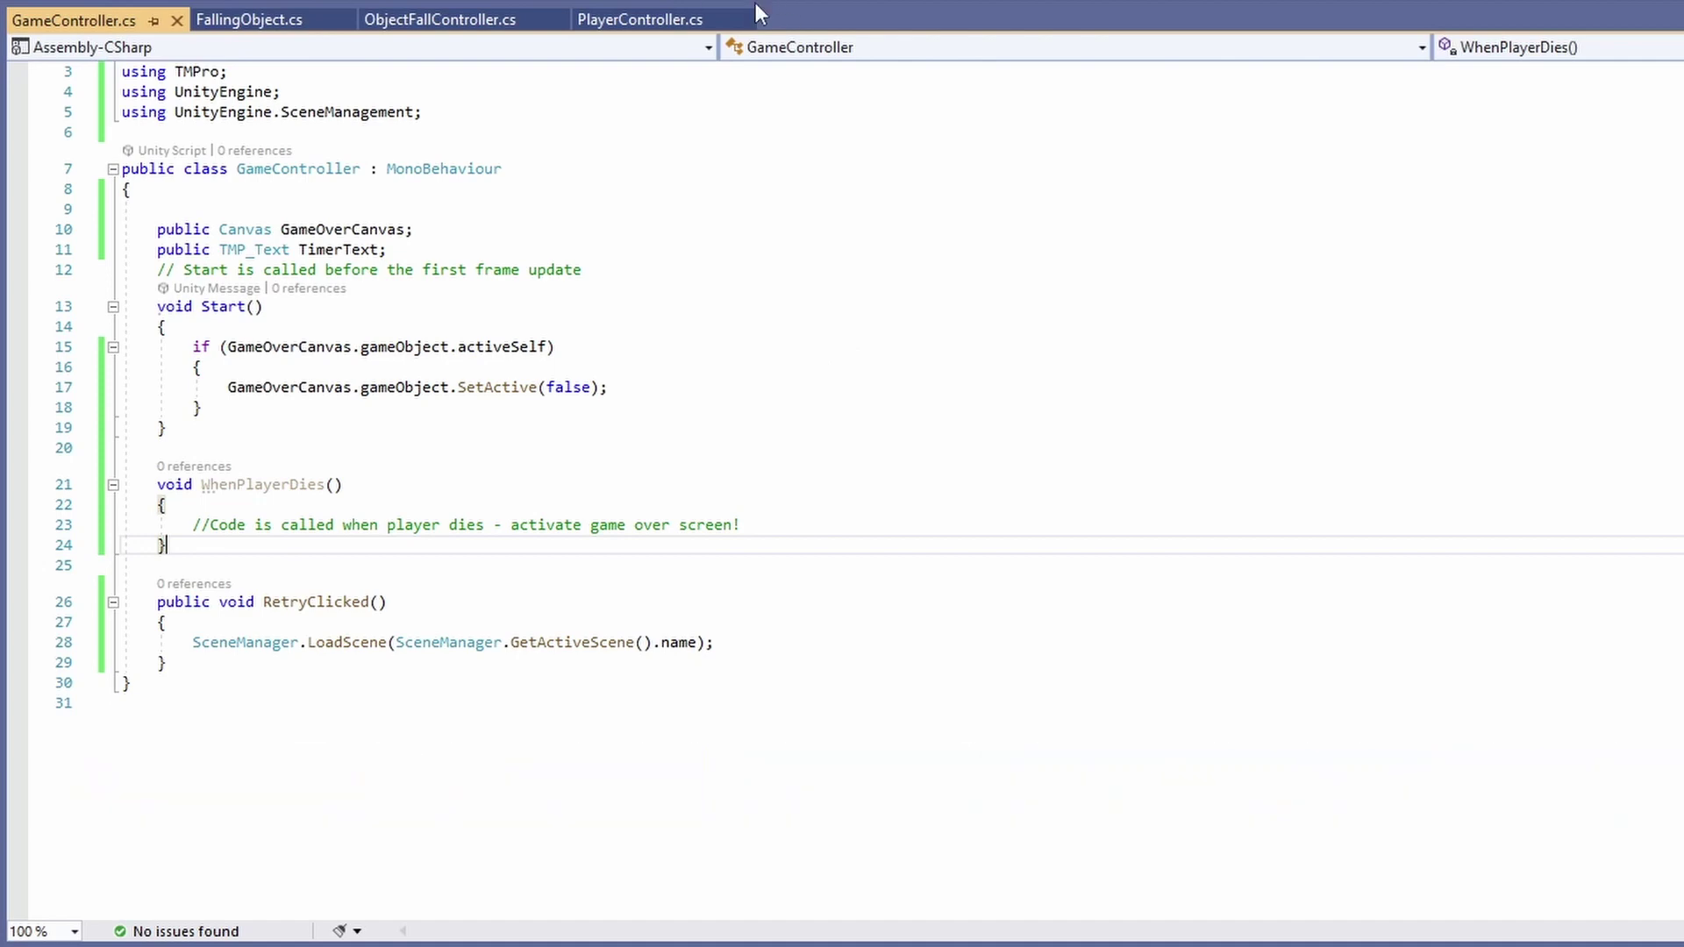
Declare a commented public event Action PlayerDied in PlayerController, adding using System
left_click(640, 19)
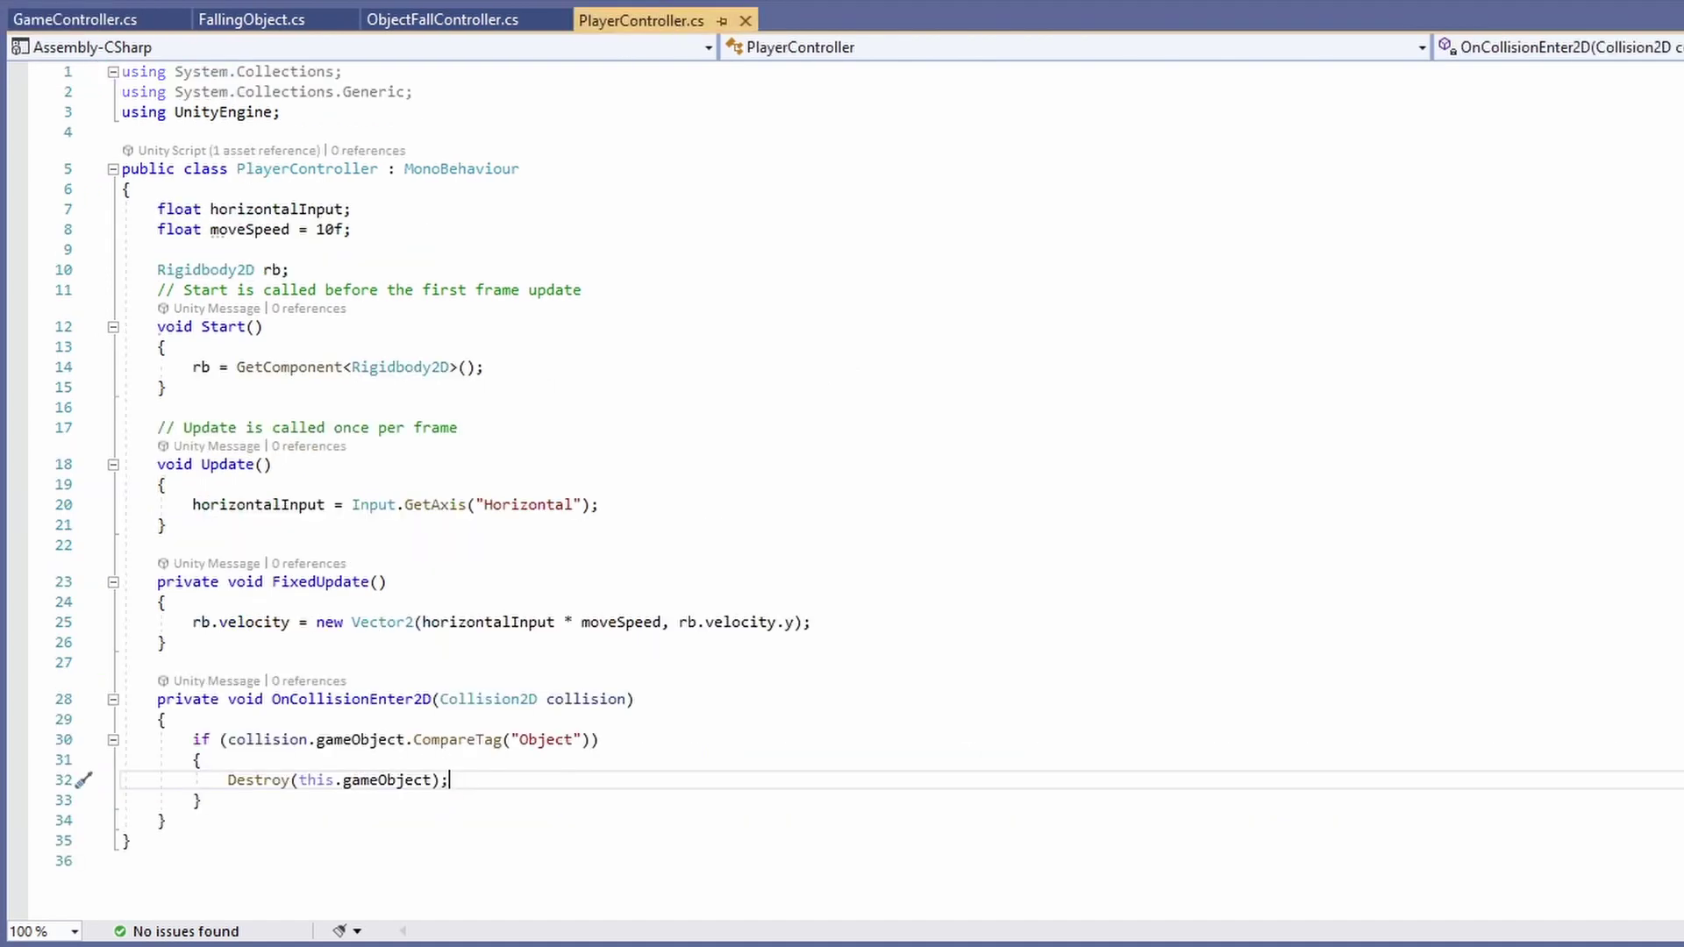
left_click(368, 266)
key("Return")
key("Return")
key("Return")
key("Up")
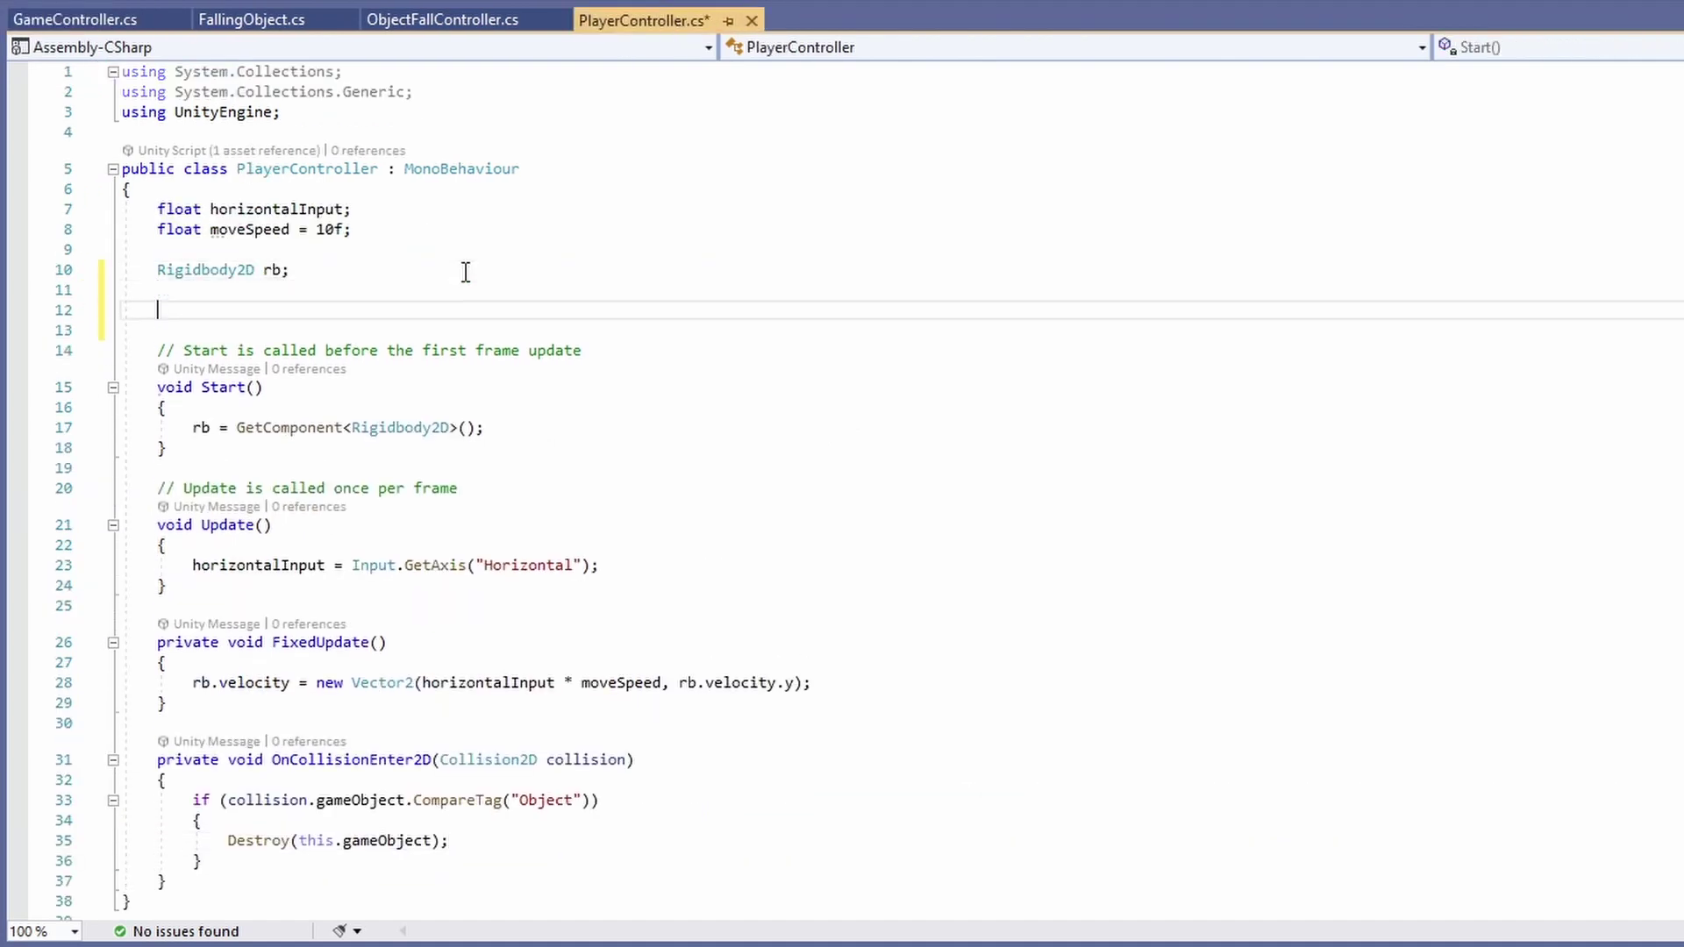
type("public event")
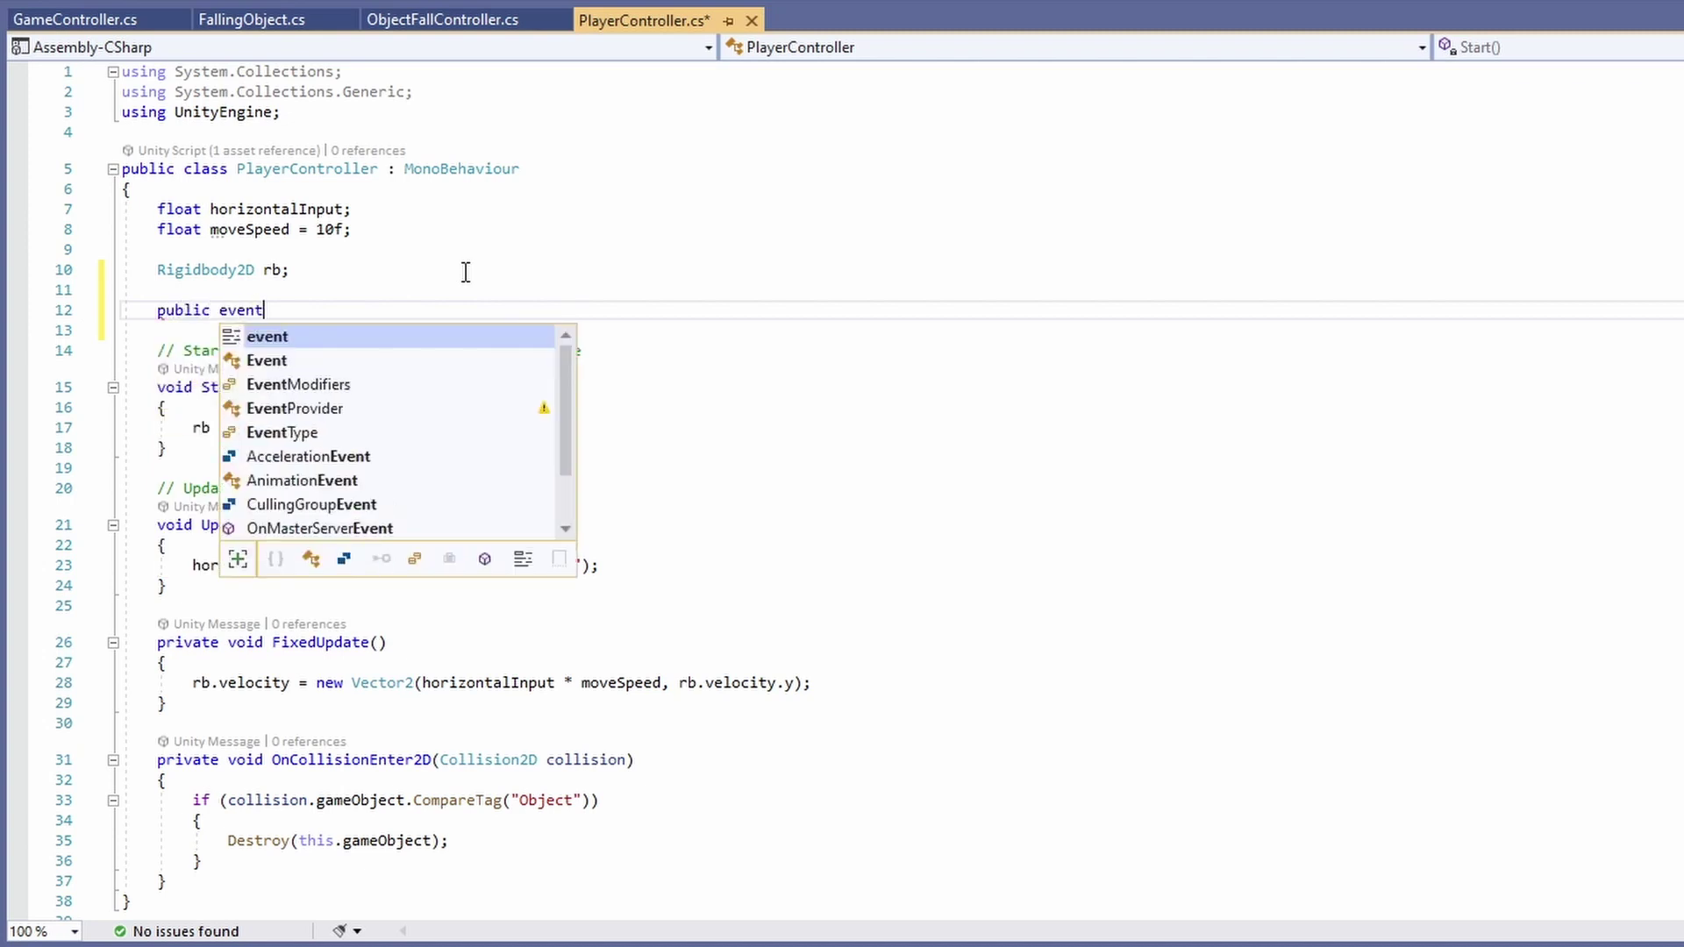
type(" Action p")
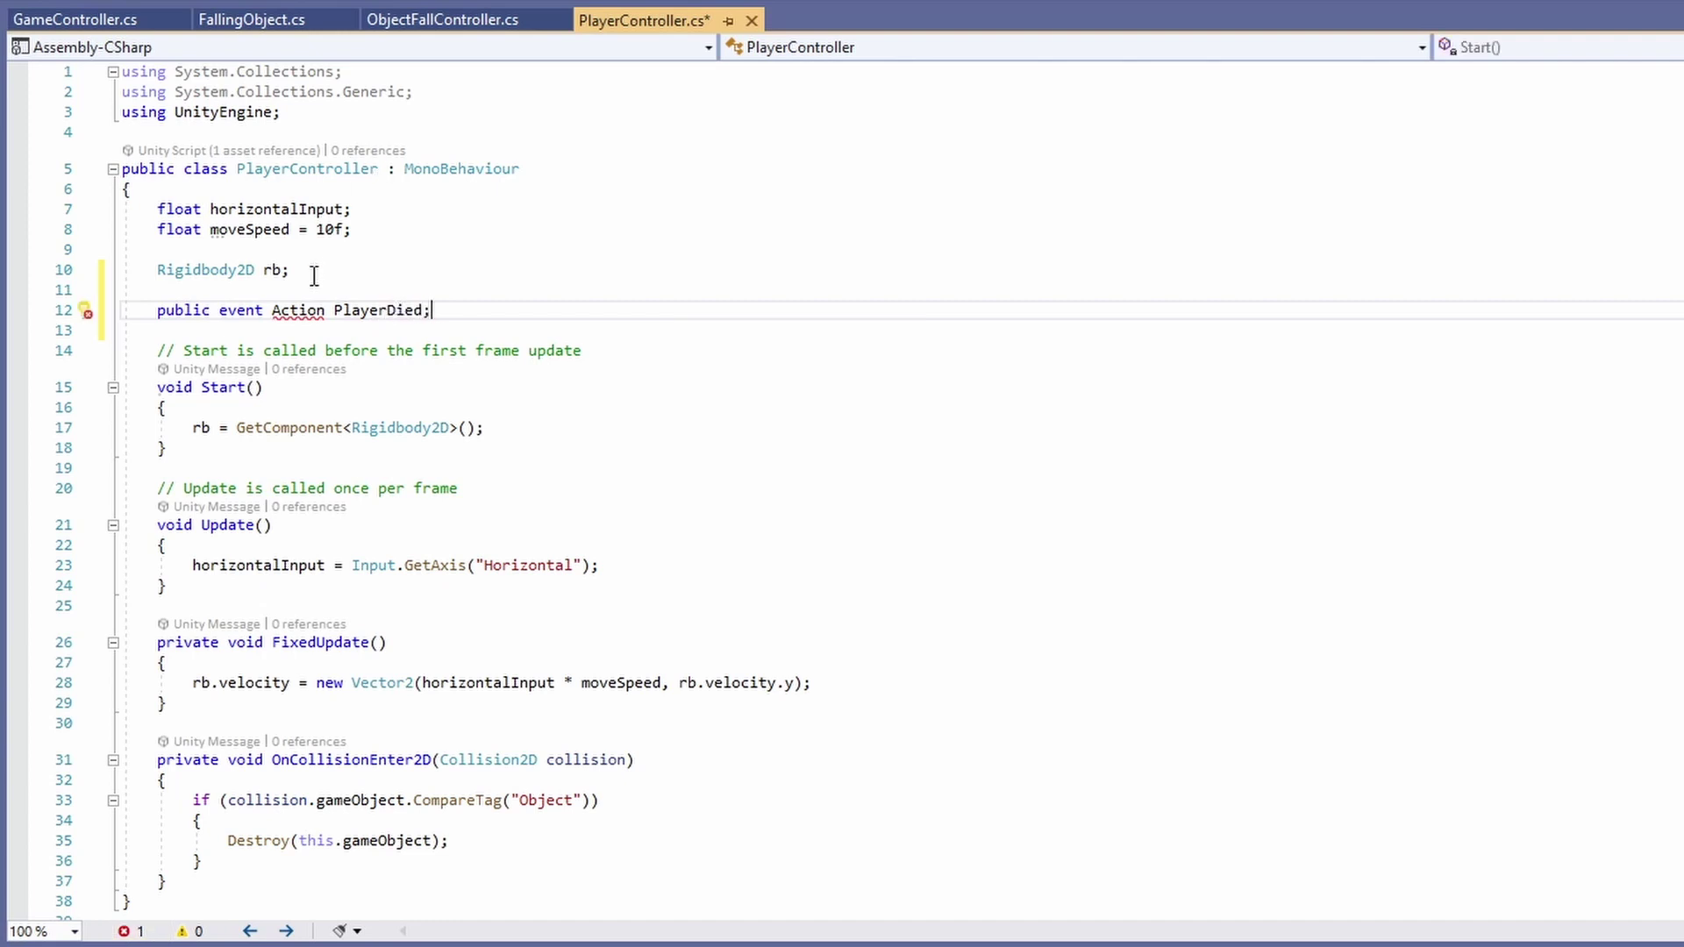
mouse_move(300, 318)
left_click(364, 377)
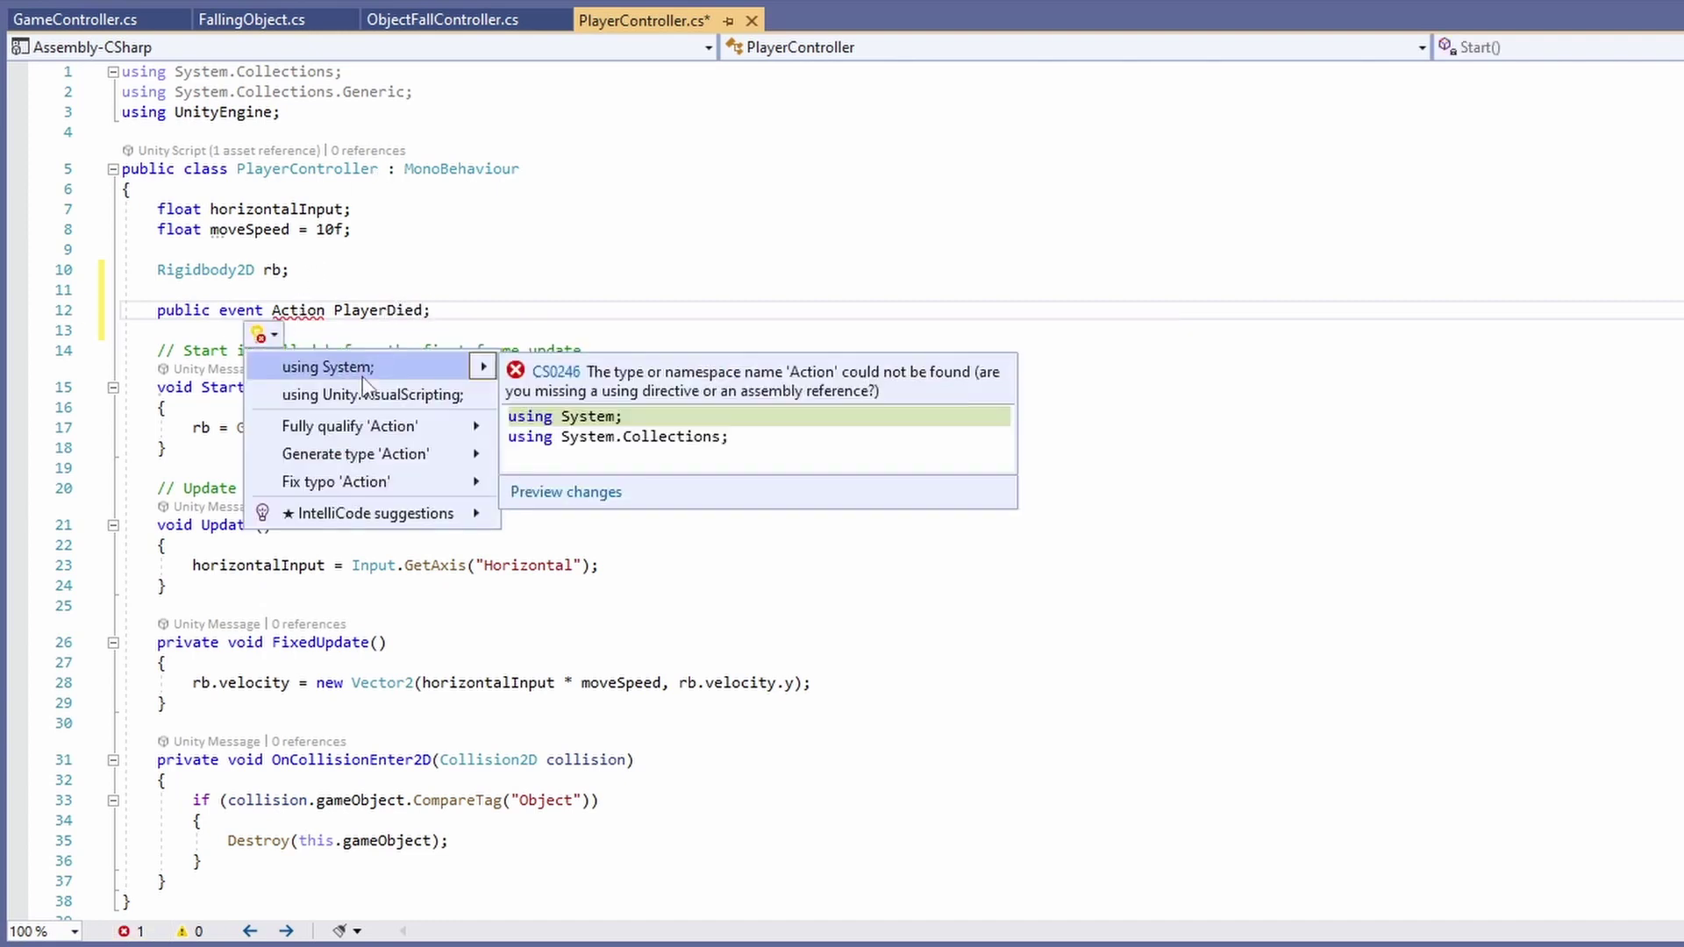
left_click(391, 365)
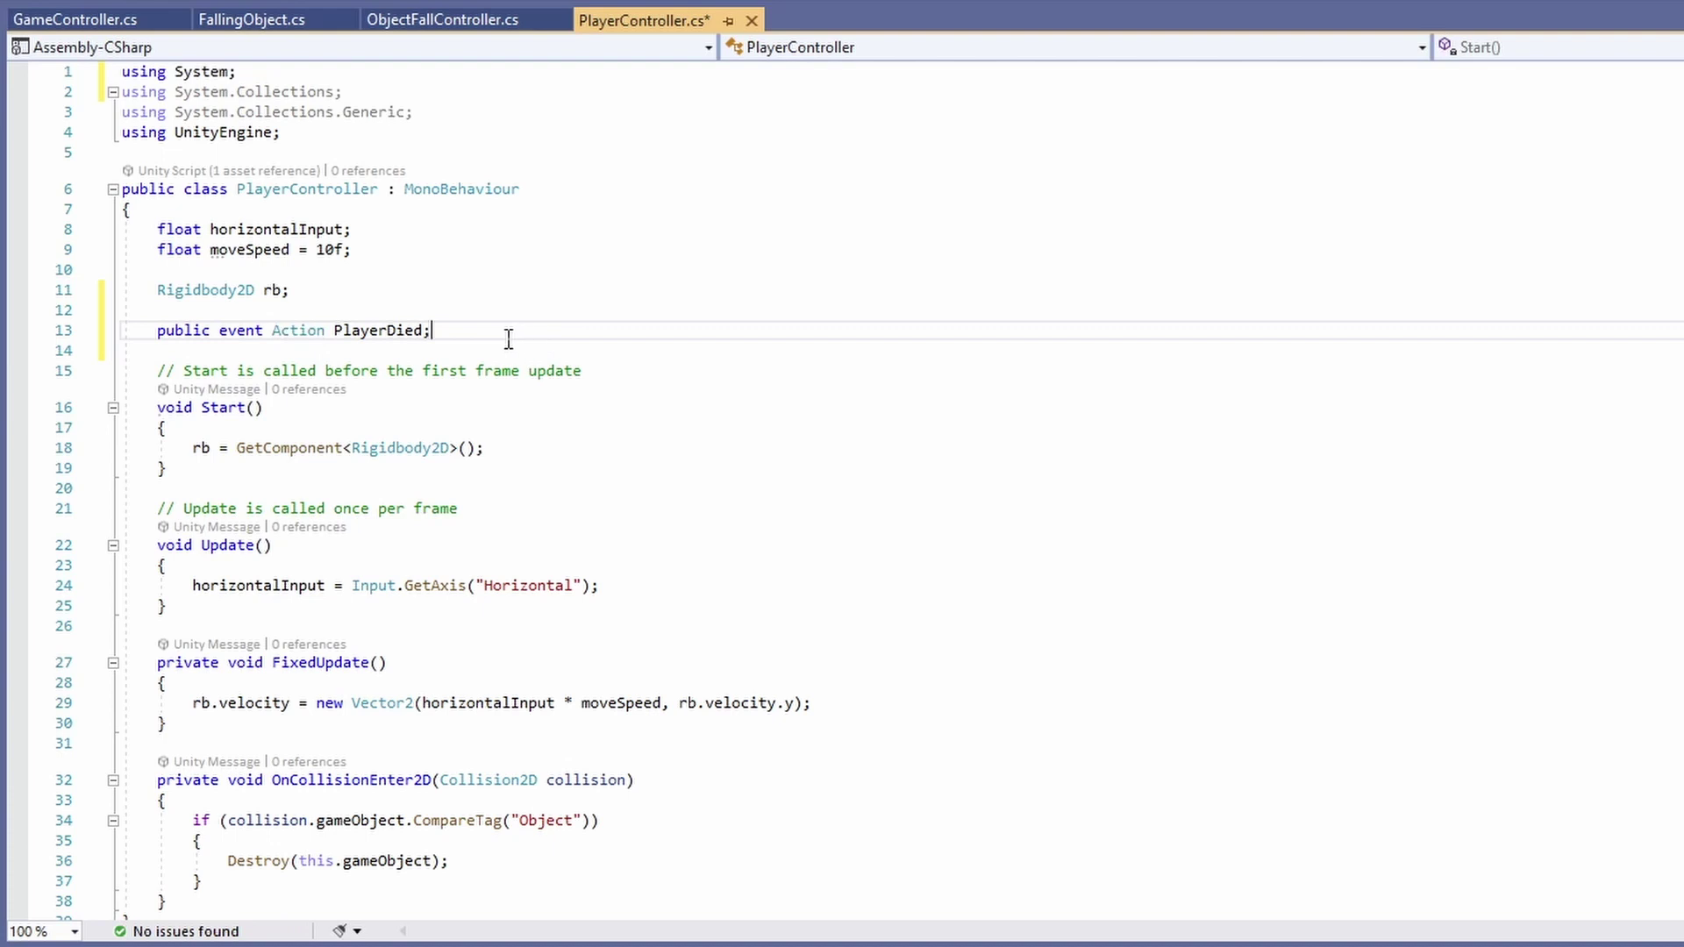
type("//Game Controller will subscribe to this event to know when player dies")
Call PlayerDied.Invoke(); before the Destroy call in the collision block
left_click(273, 844)
key("Return")
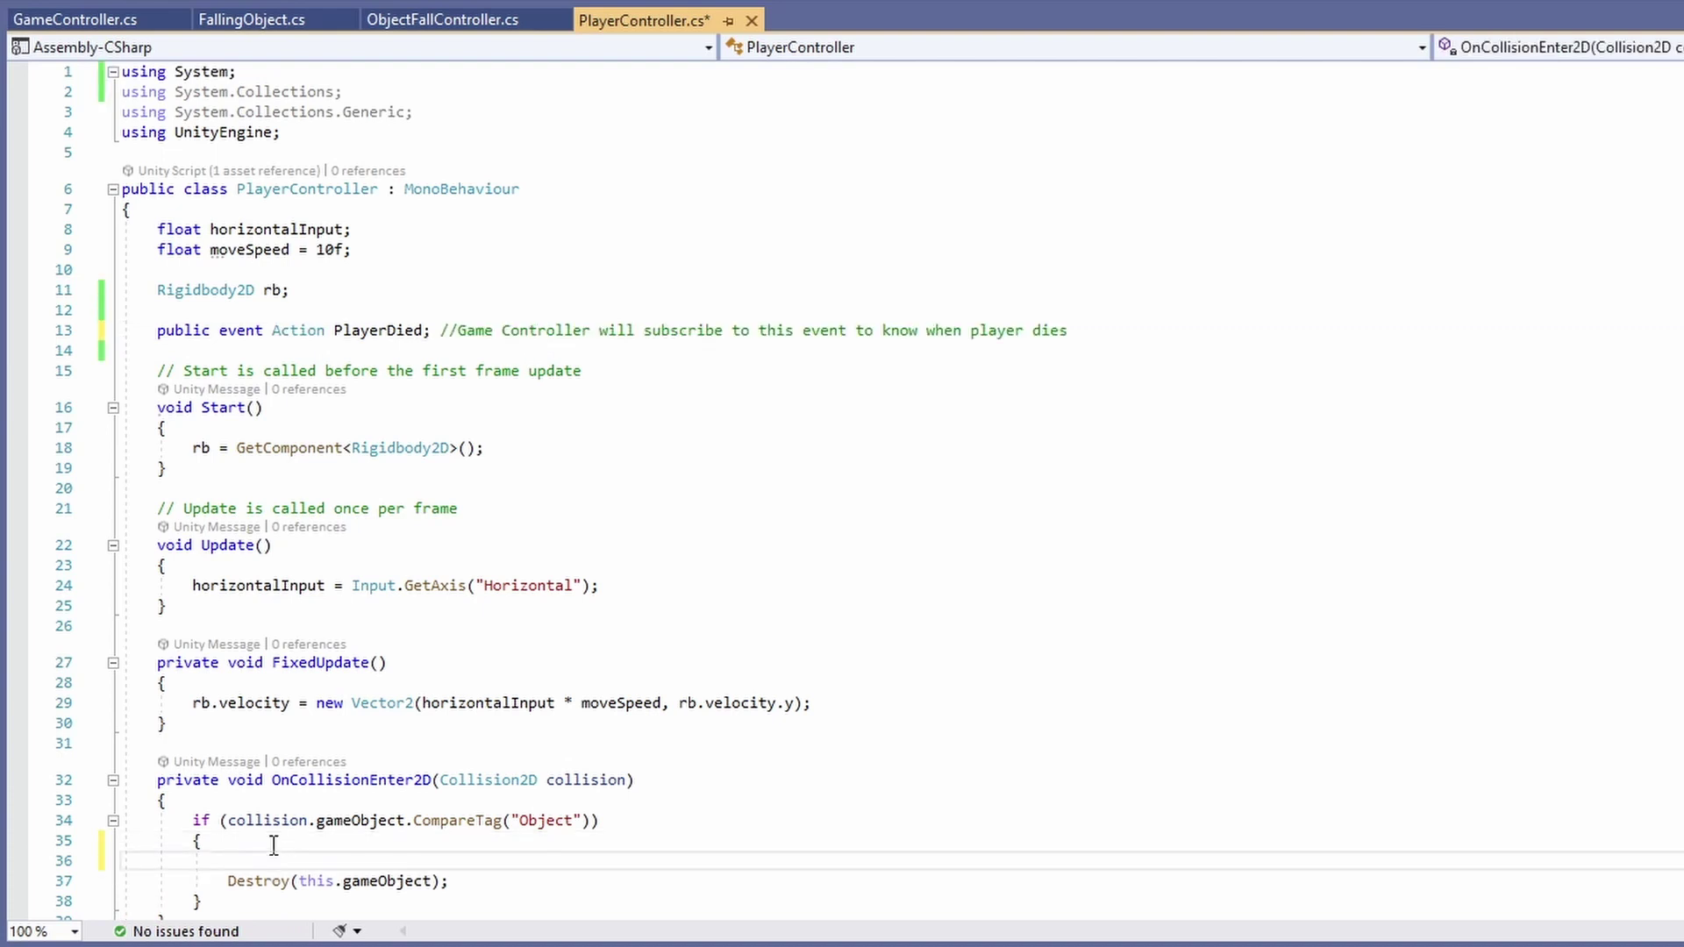
type("PlayerD")
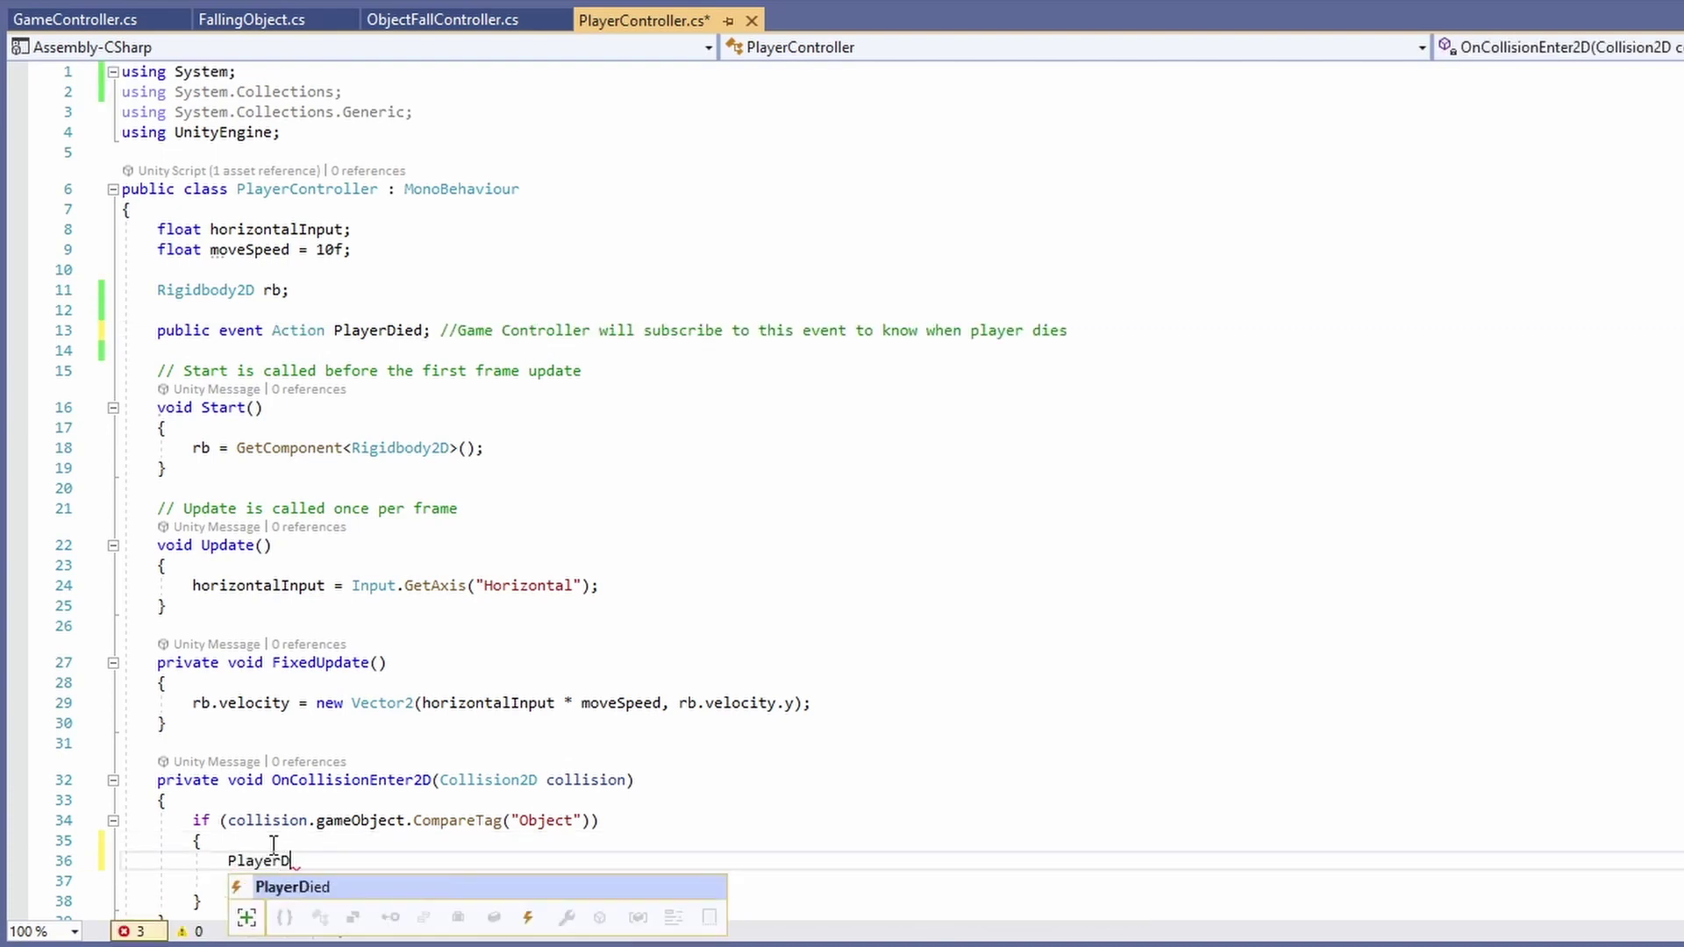
type("ied.Invoke")
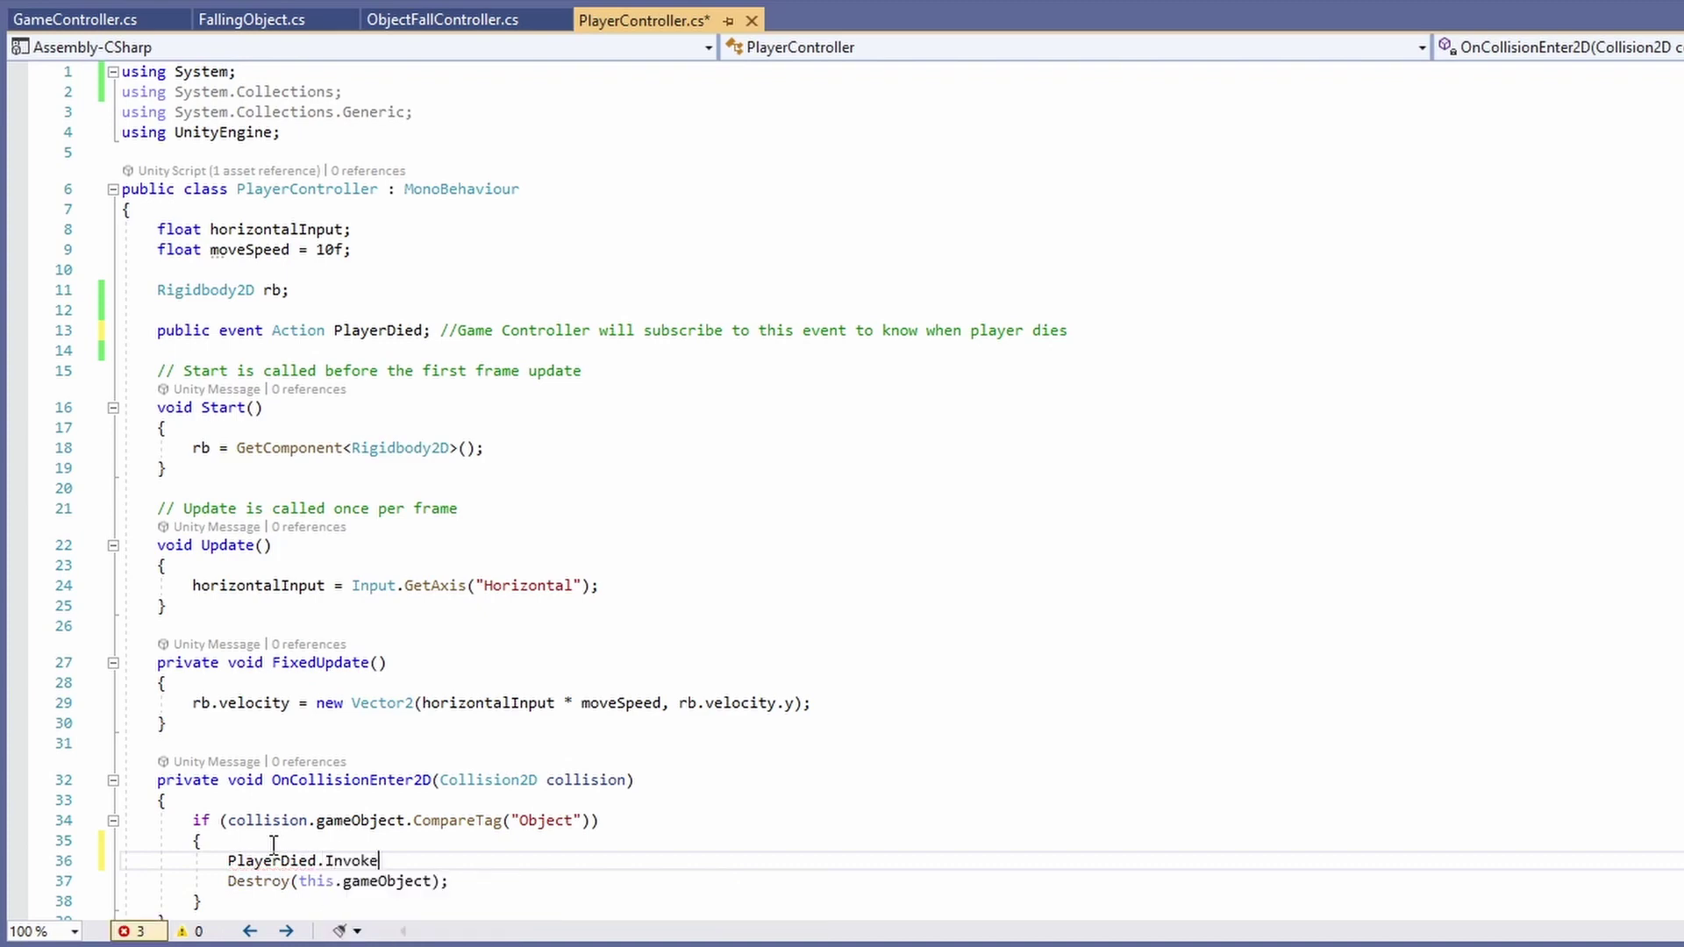
type("(); //Telling Game Controller")
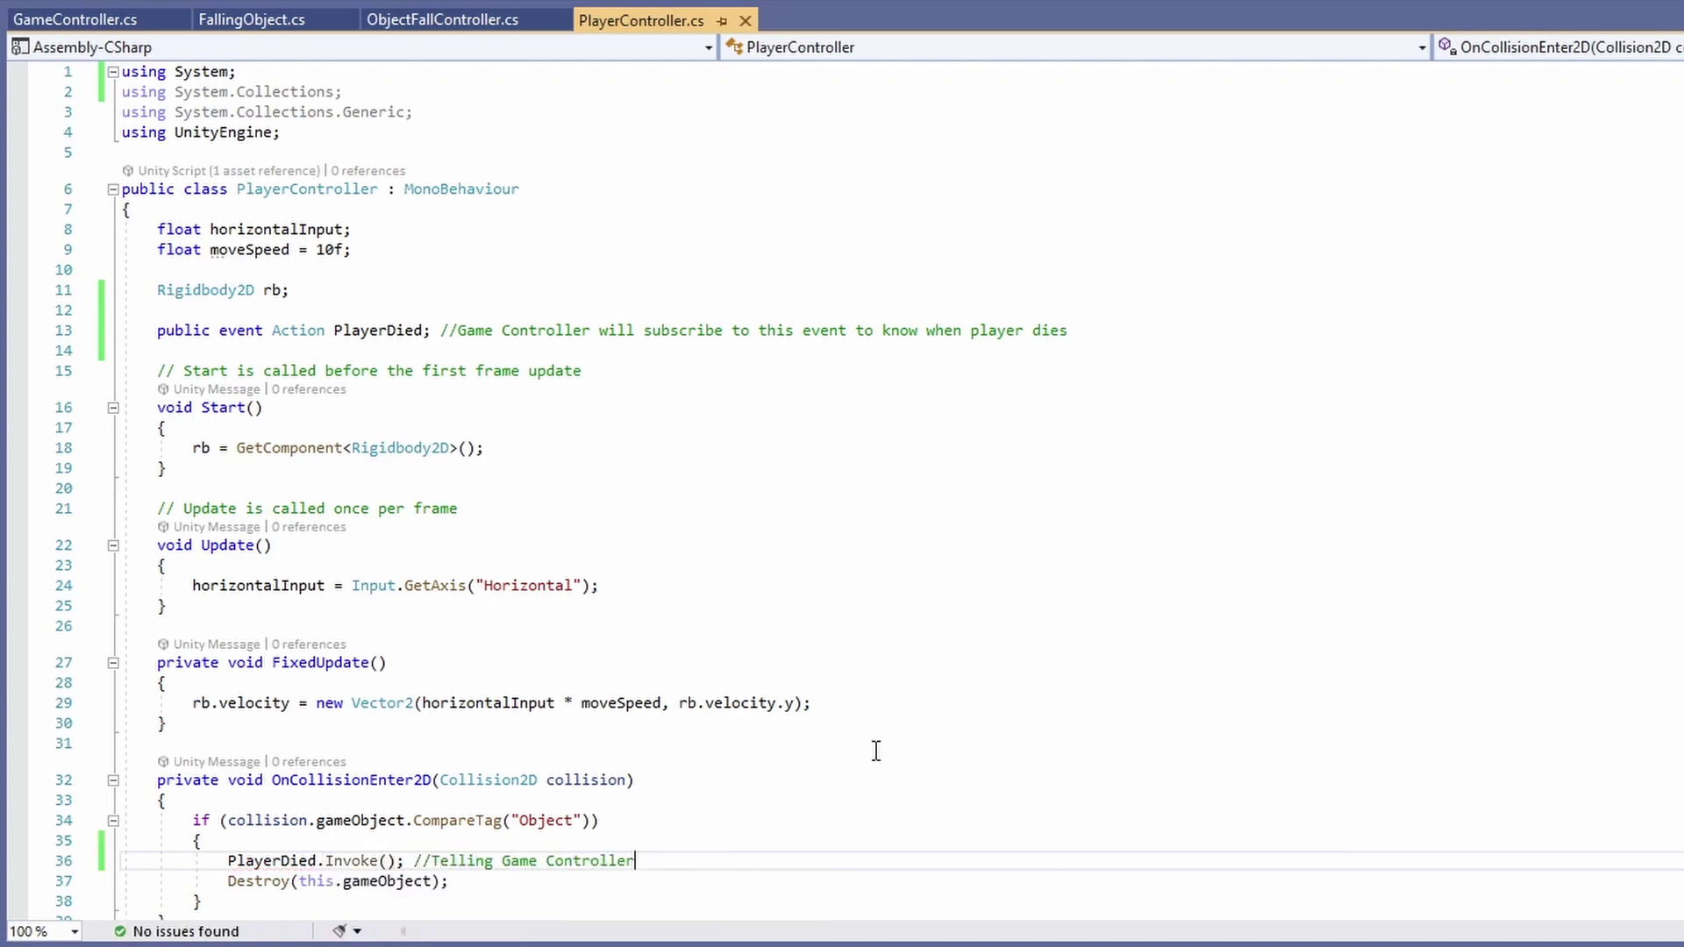
Add a [SerializeField] private PlayerController playerController field to GameController
left_click(98, 18)
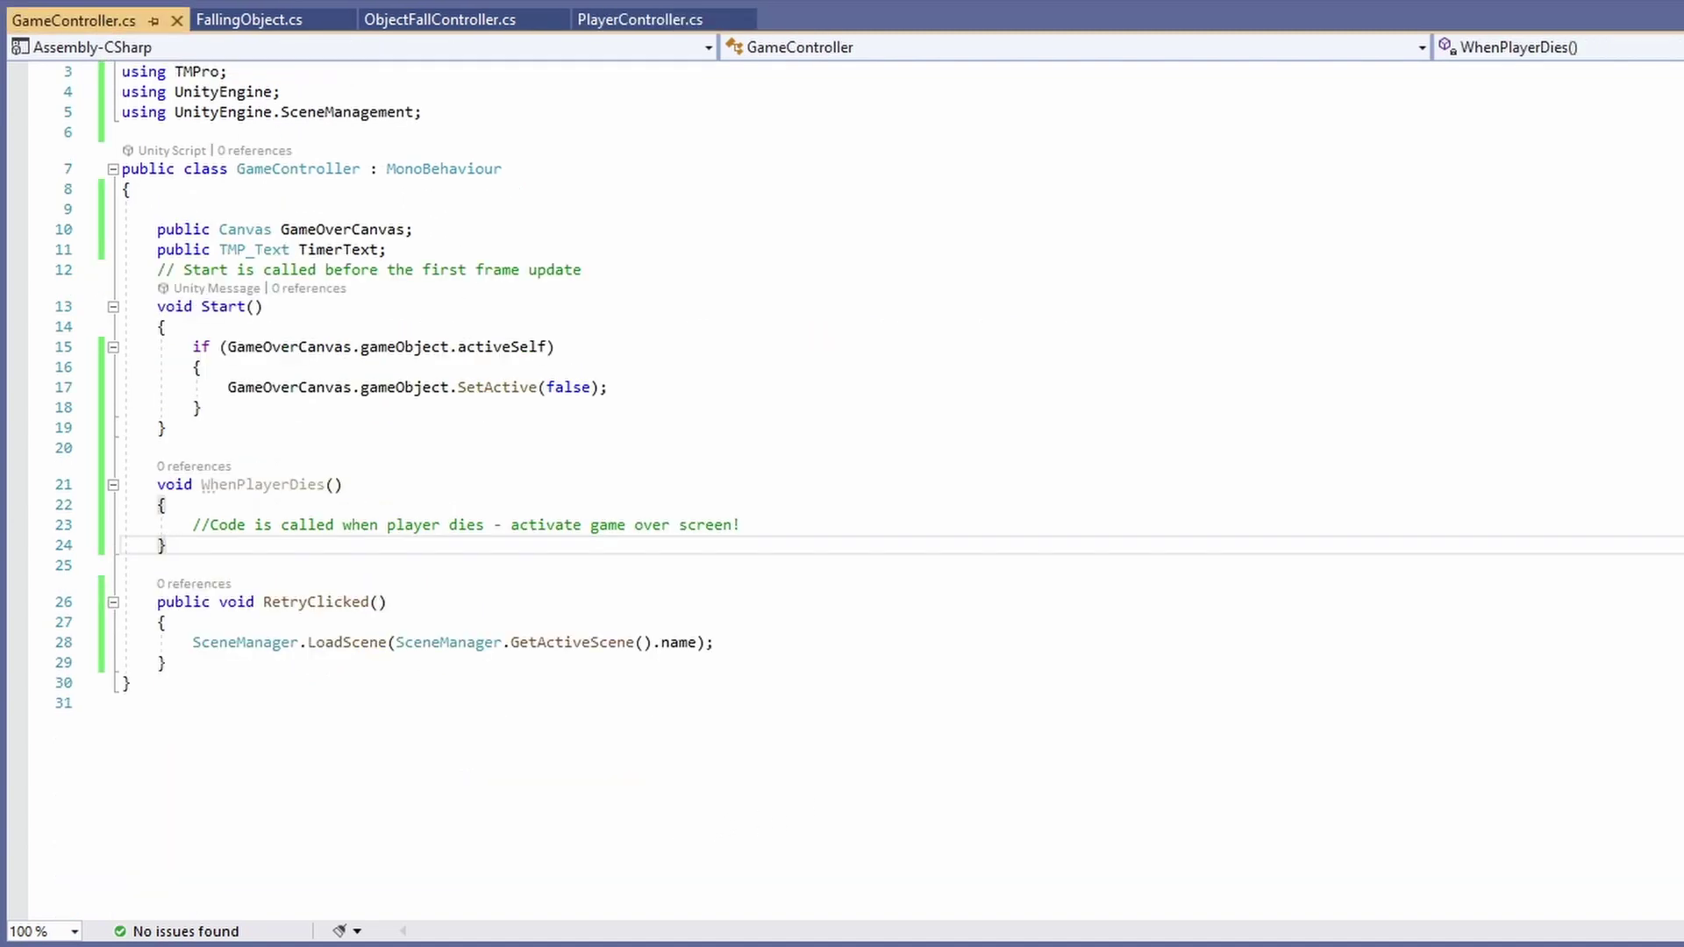
left_click(264, 208)
type("[Seri")
key("Tab")
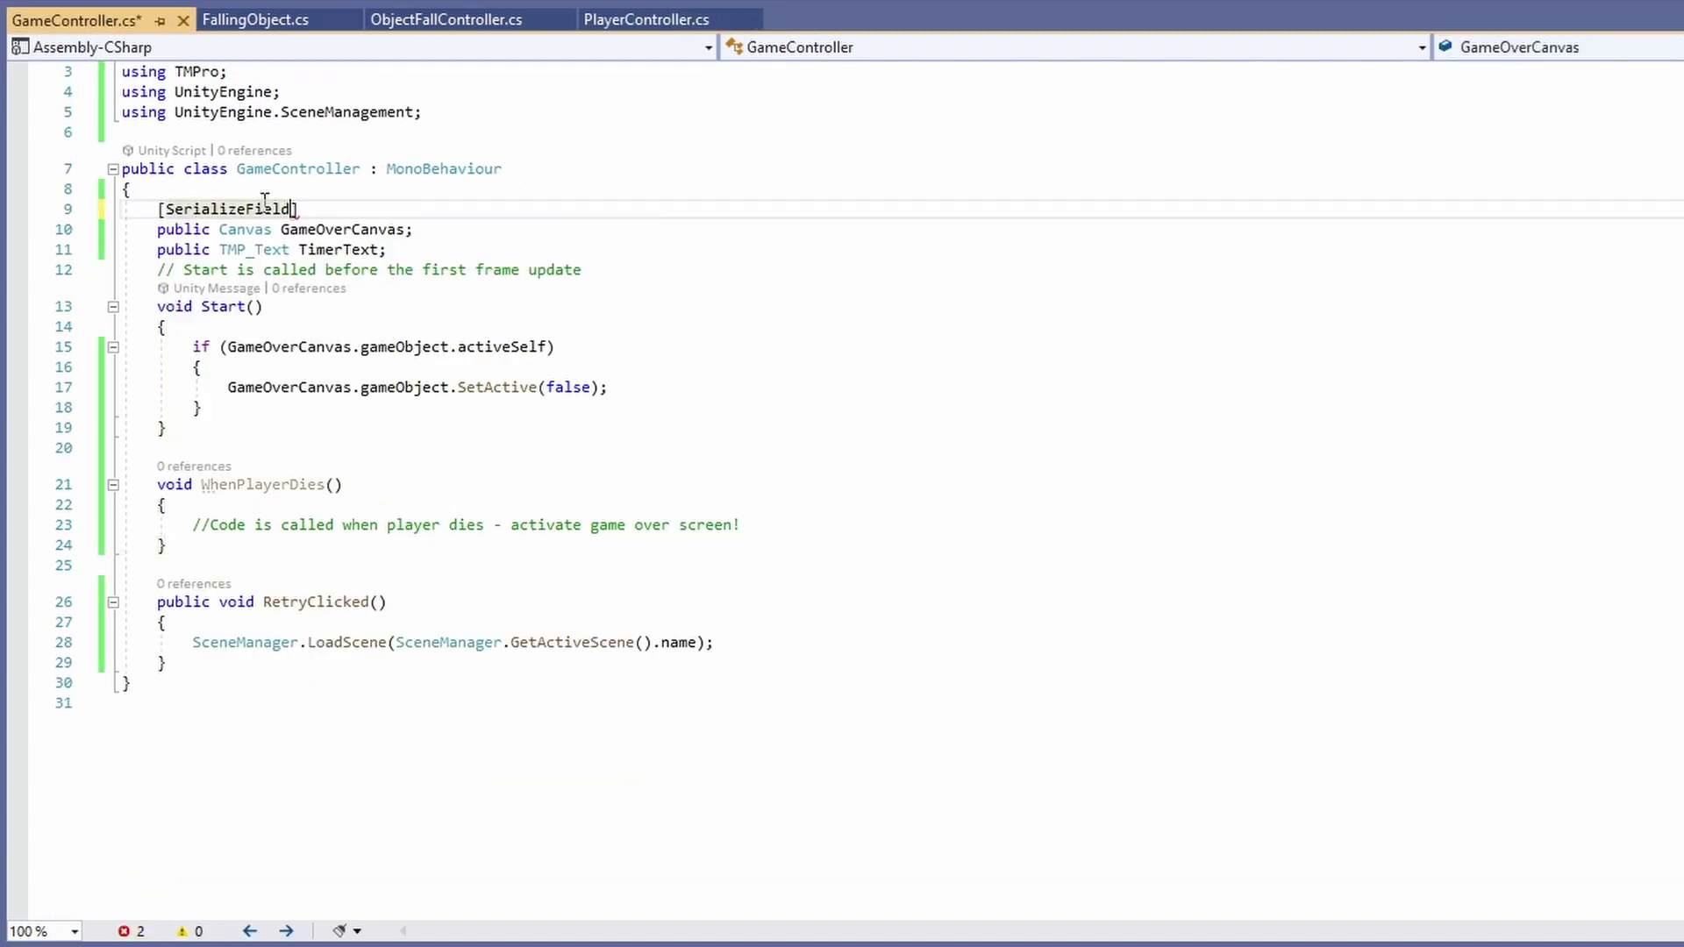
type("] private PlayerController")
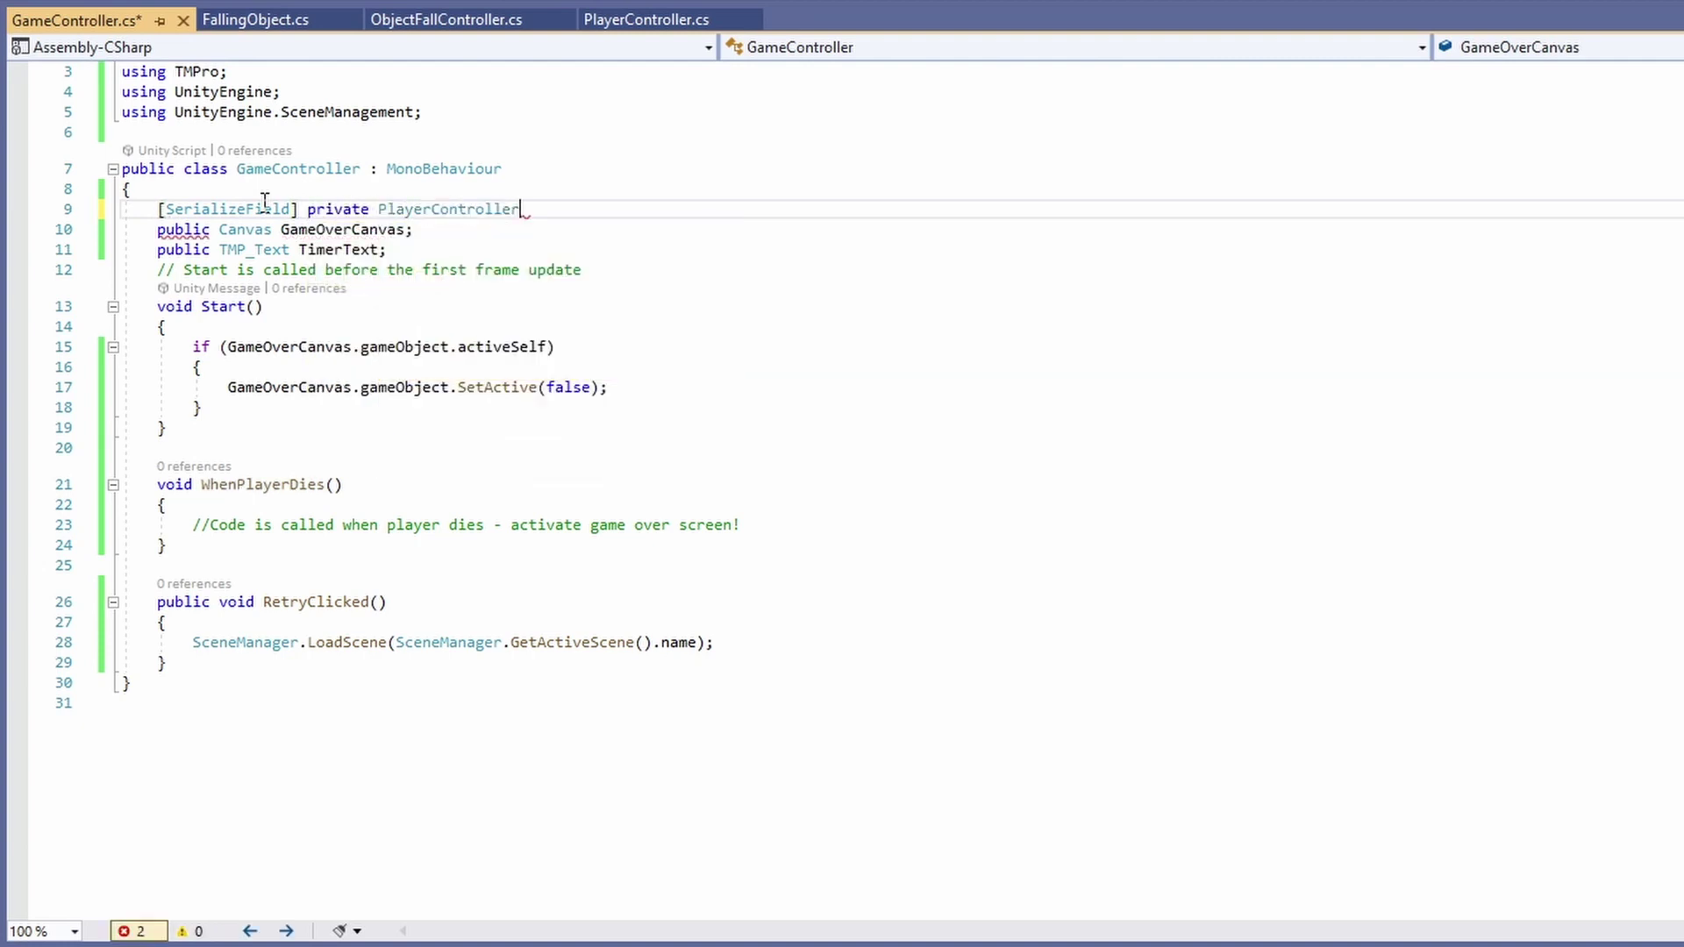
type(" player")
key("Tab")
type(";")
Create an Awake() method holding the canvas-hiding if block and delete the old Start() method
left_click(598, 257)
key("Return")
key("Return")
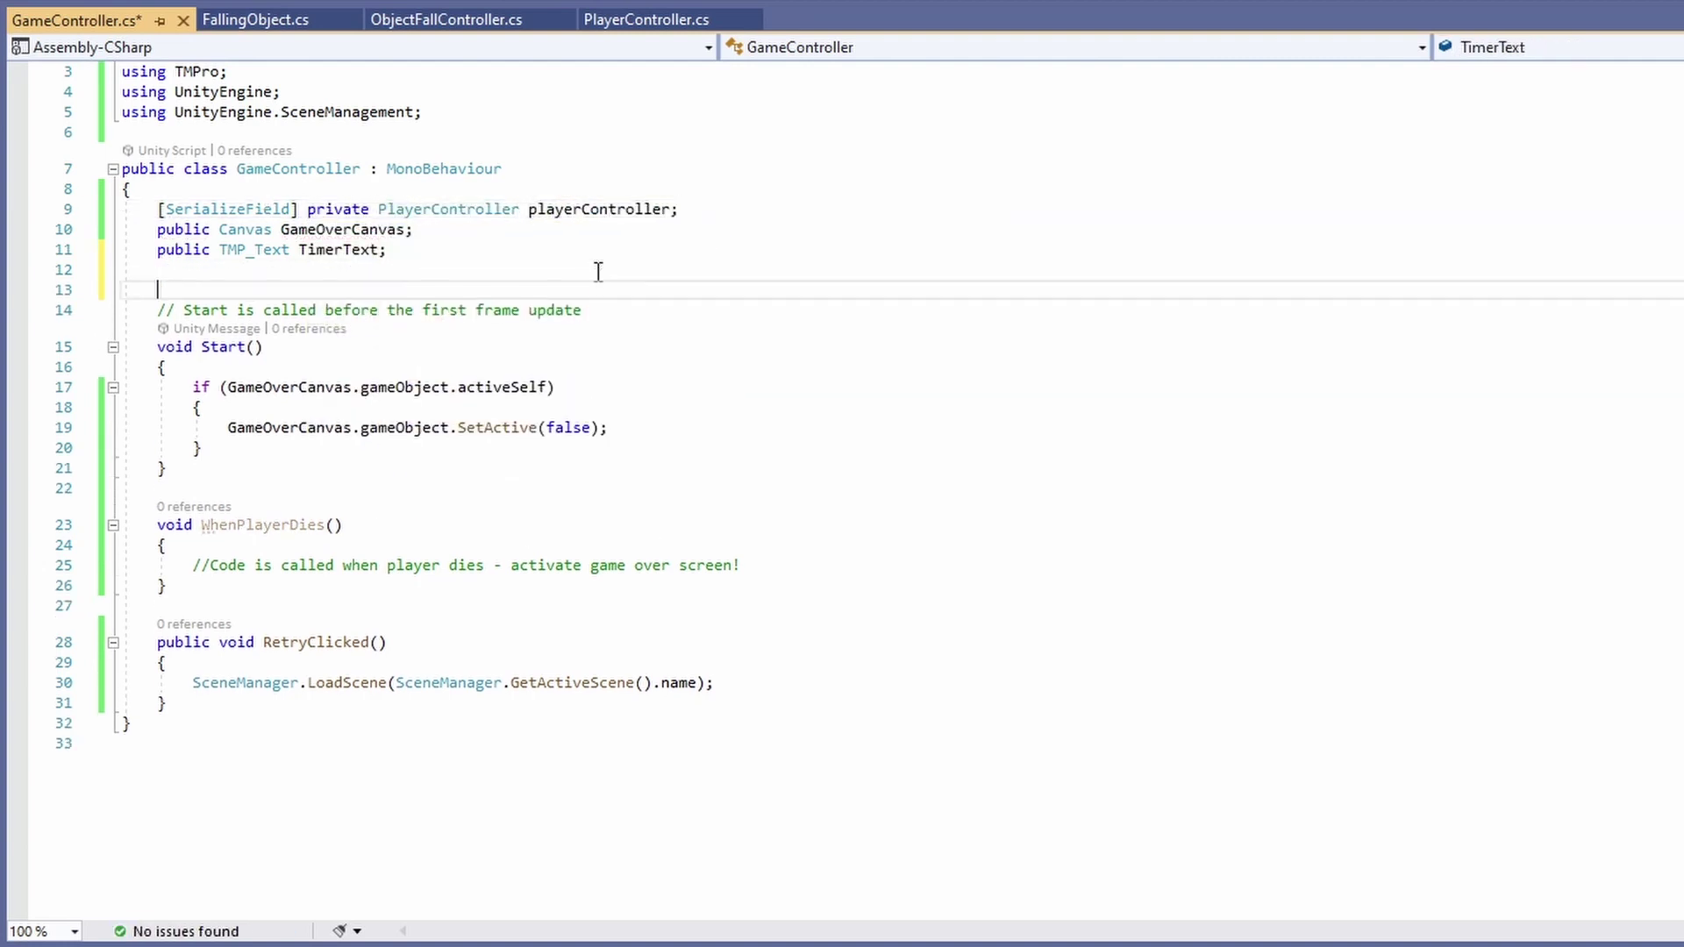
key("Return")
key("Up")
type("Awa")
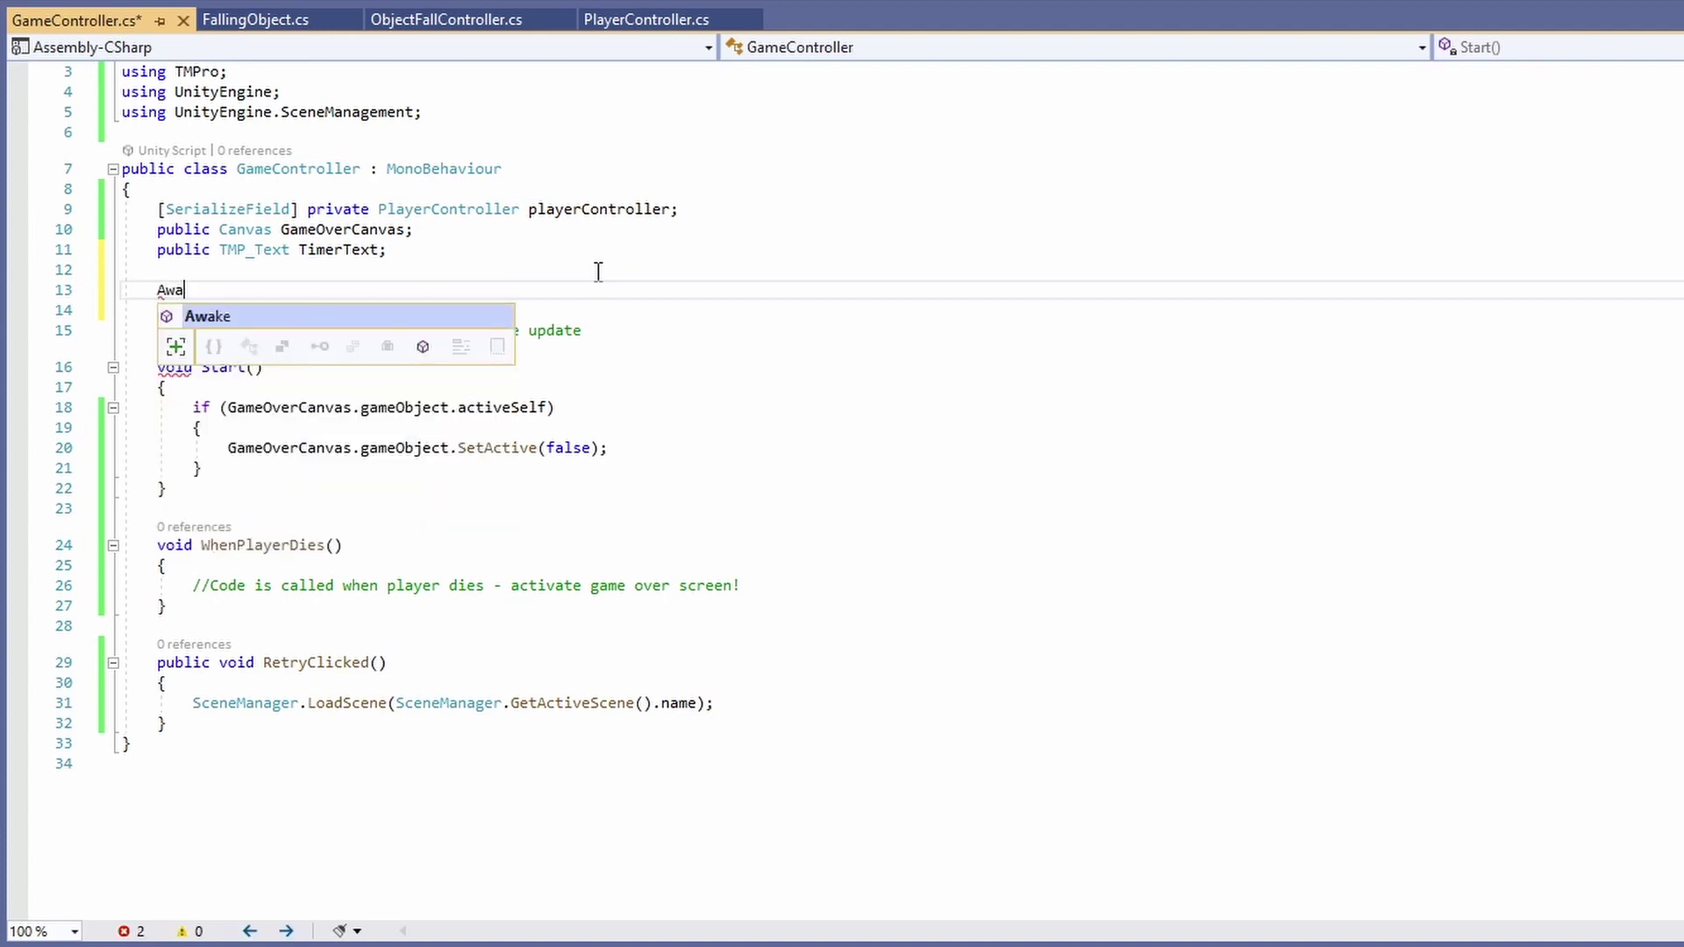
key("Tab")
left_click_drag(202, 545, 78, 492)
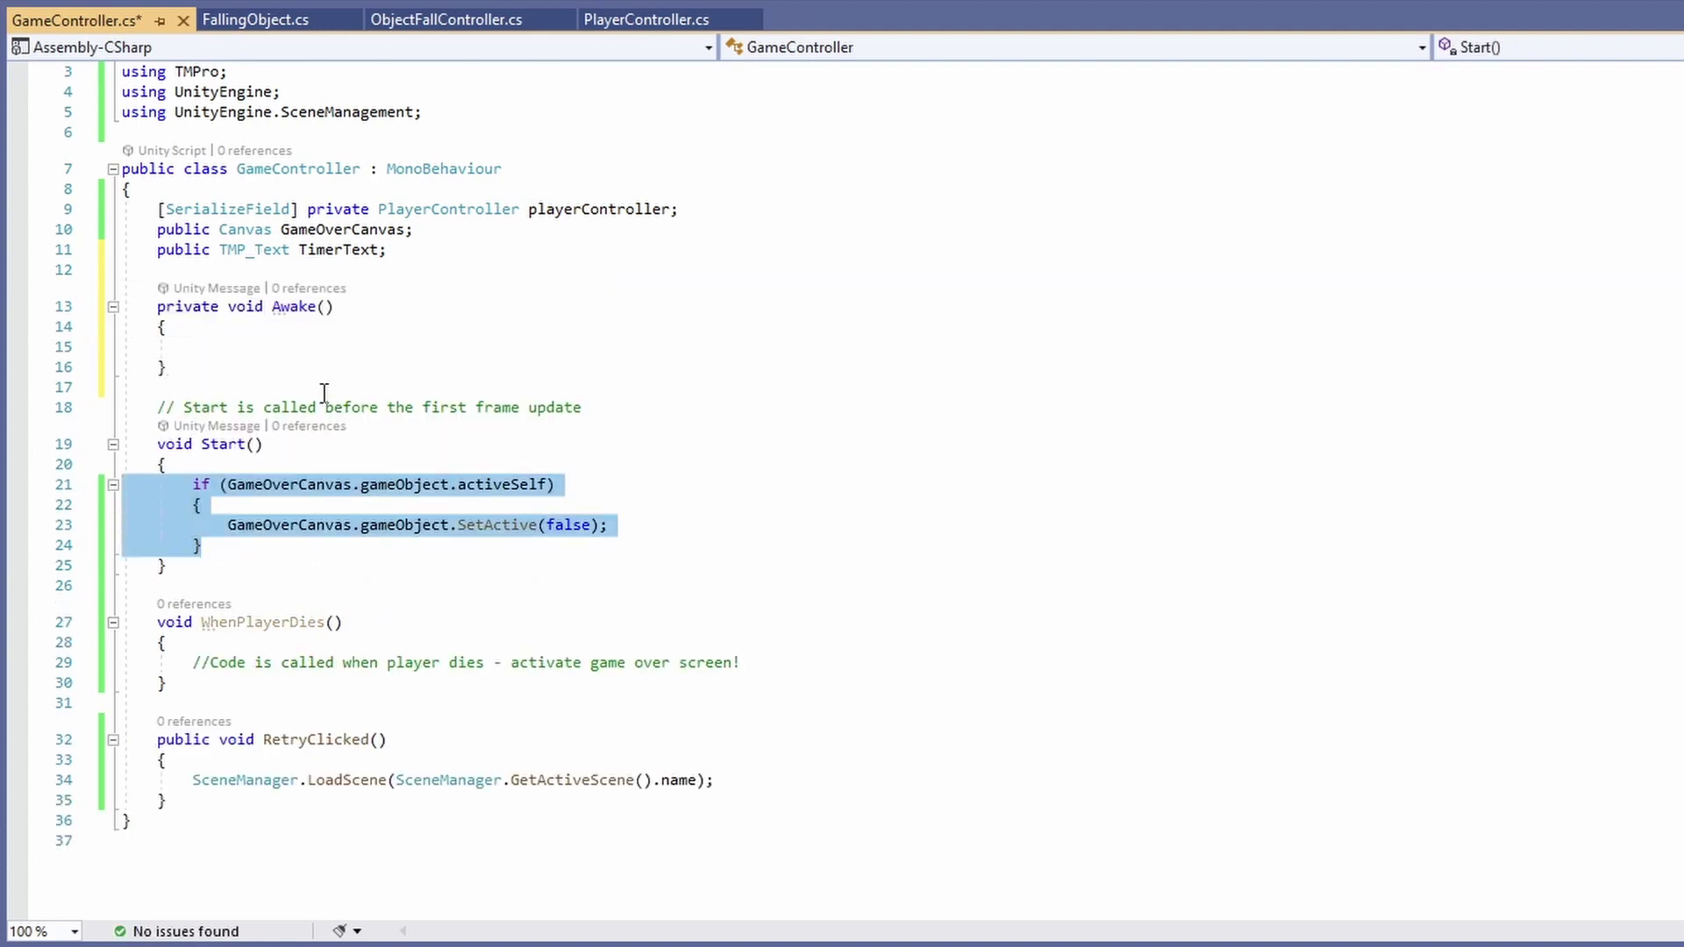
key("ctrl+c")
left_click(248, 348)
key("ctrl+v")
left_click_drag(194, 646, 123, 466)
key("Delete")
key("BackSpace")
key("BackSpace")
In Awake, subscribe WhenPlayerDies to playerController.PlayerDied inside a null check, then save
left_click(253, 328)
key("Return")
key("Return")
key("Up")
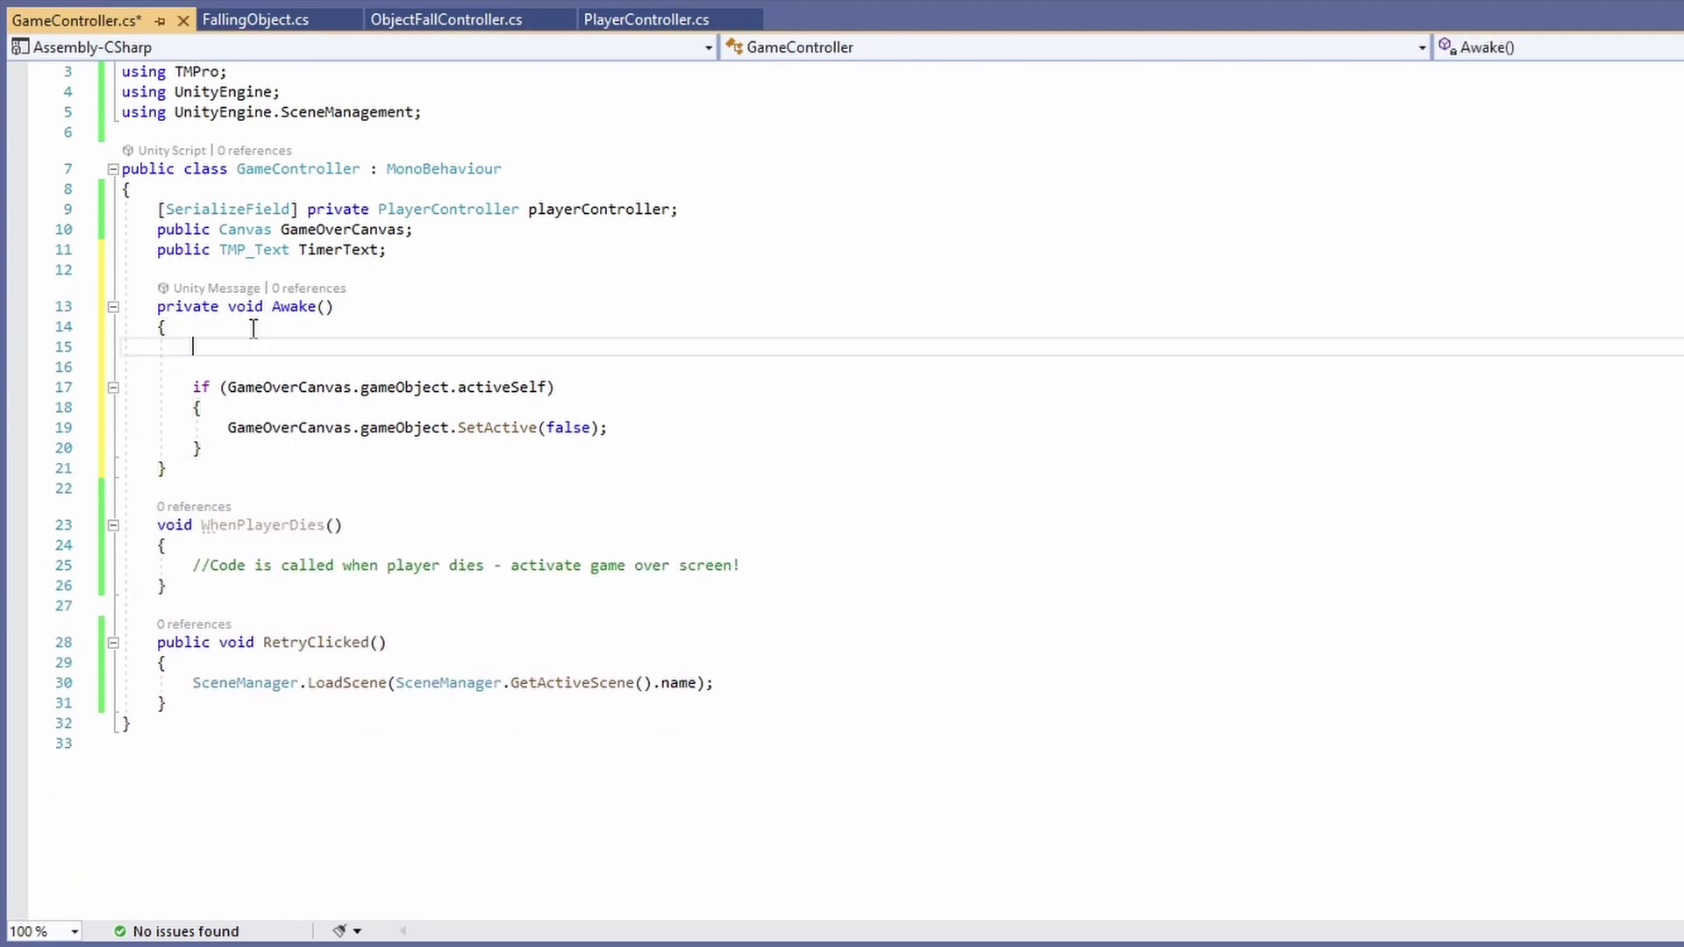
type("if(playerController != null)")
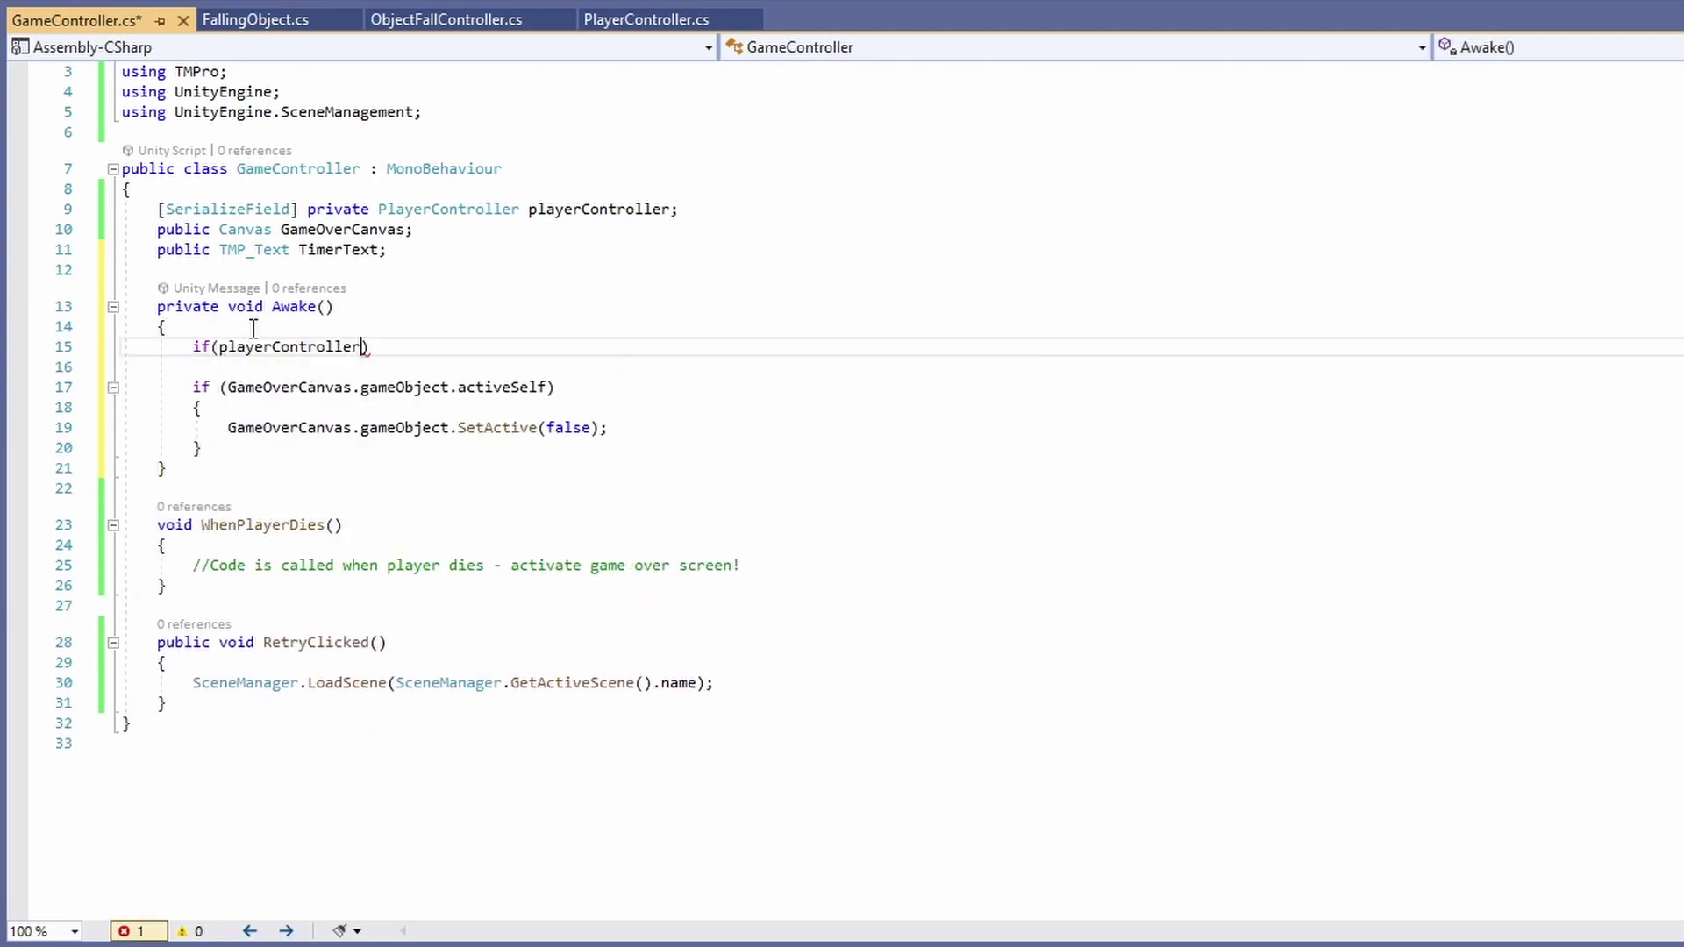
key("Return")
type("{")
key("Return")
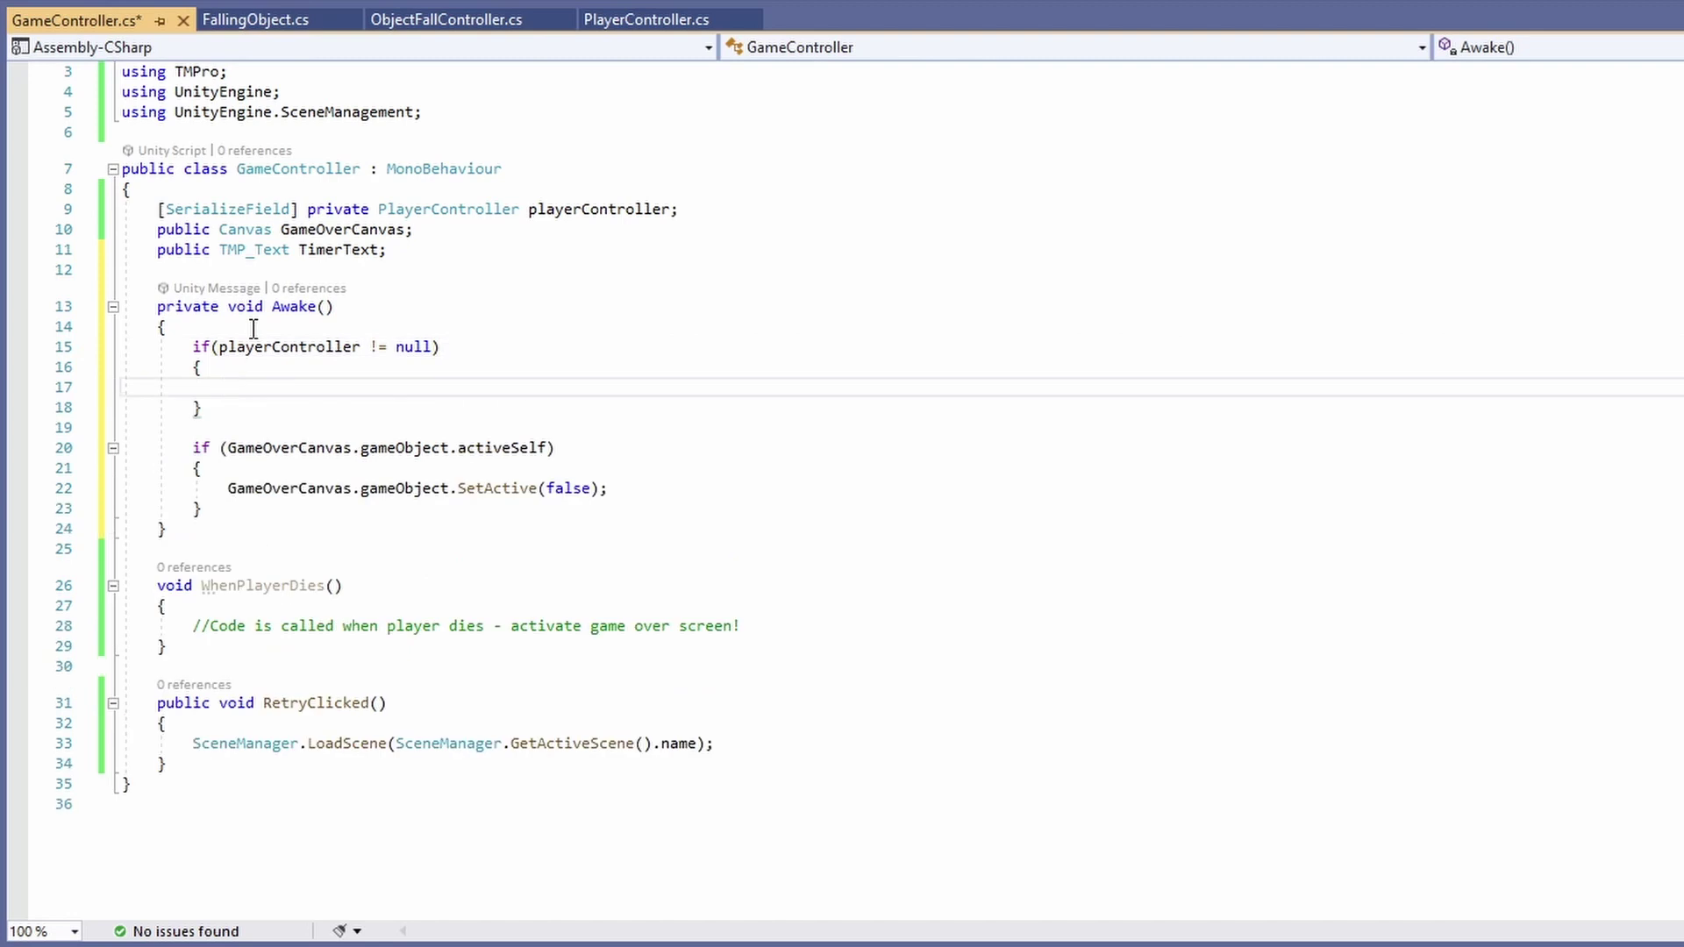
type("playerController.pl")
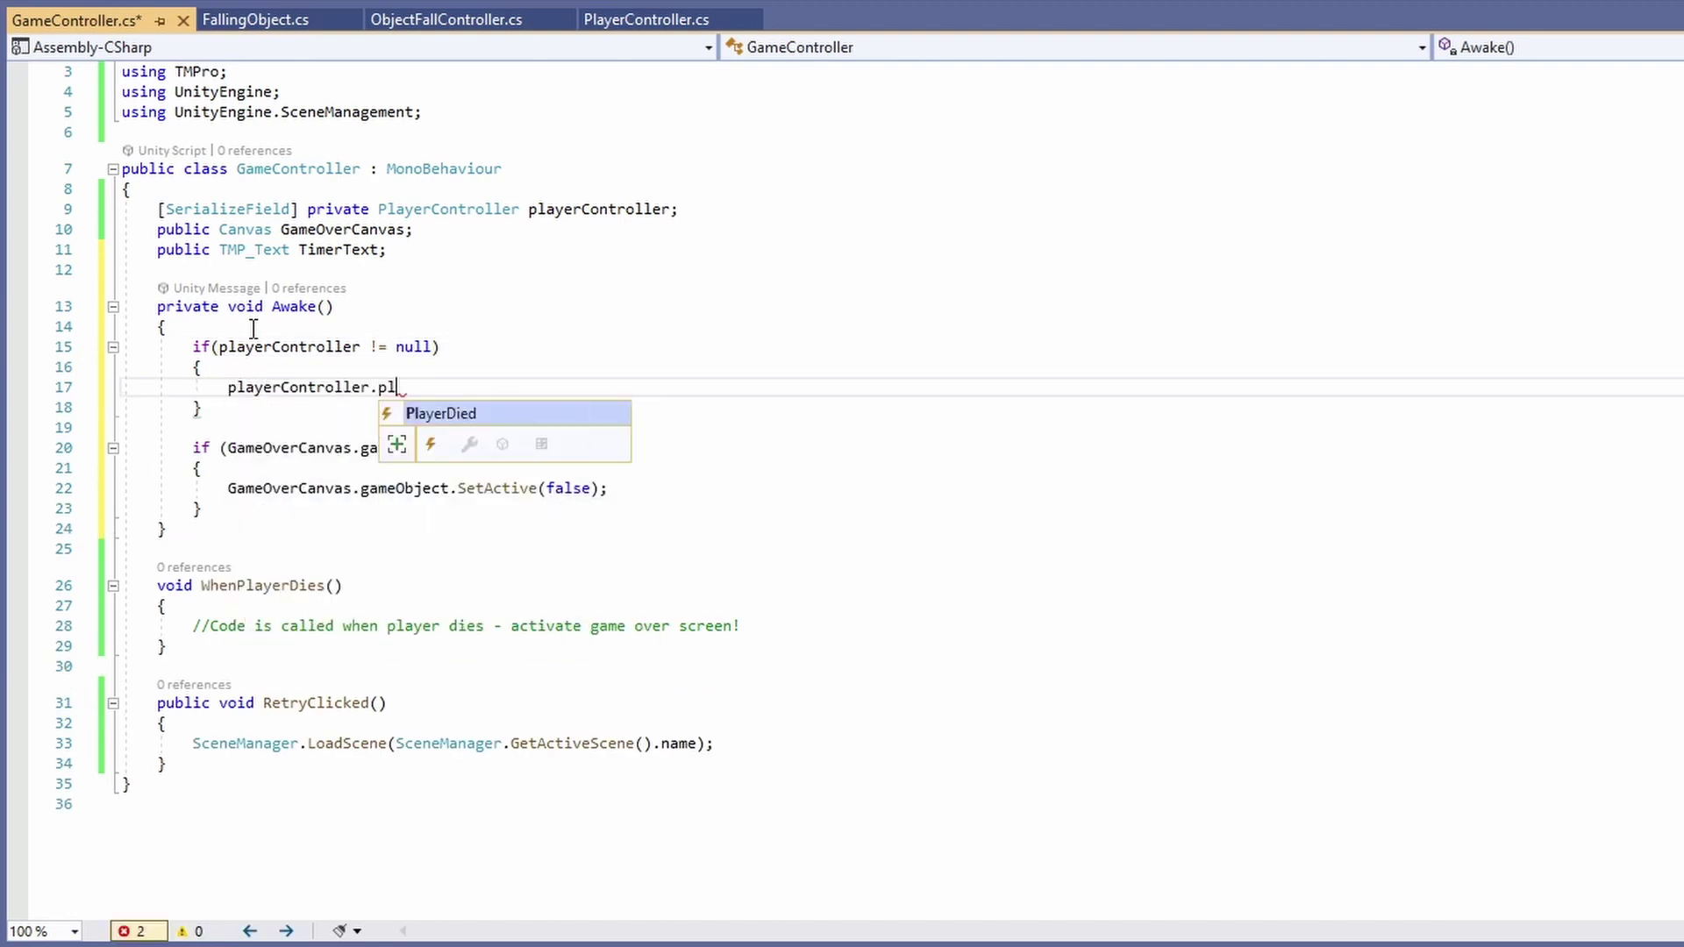
key("Tab")
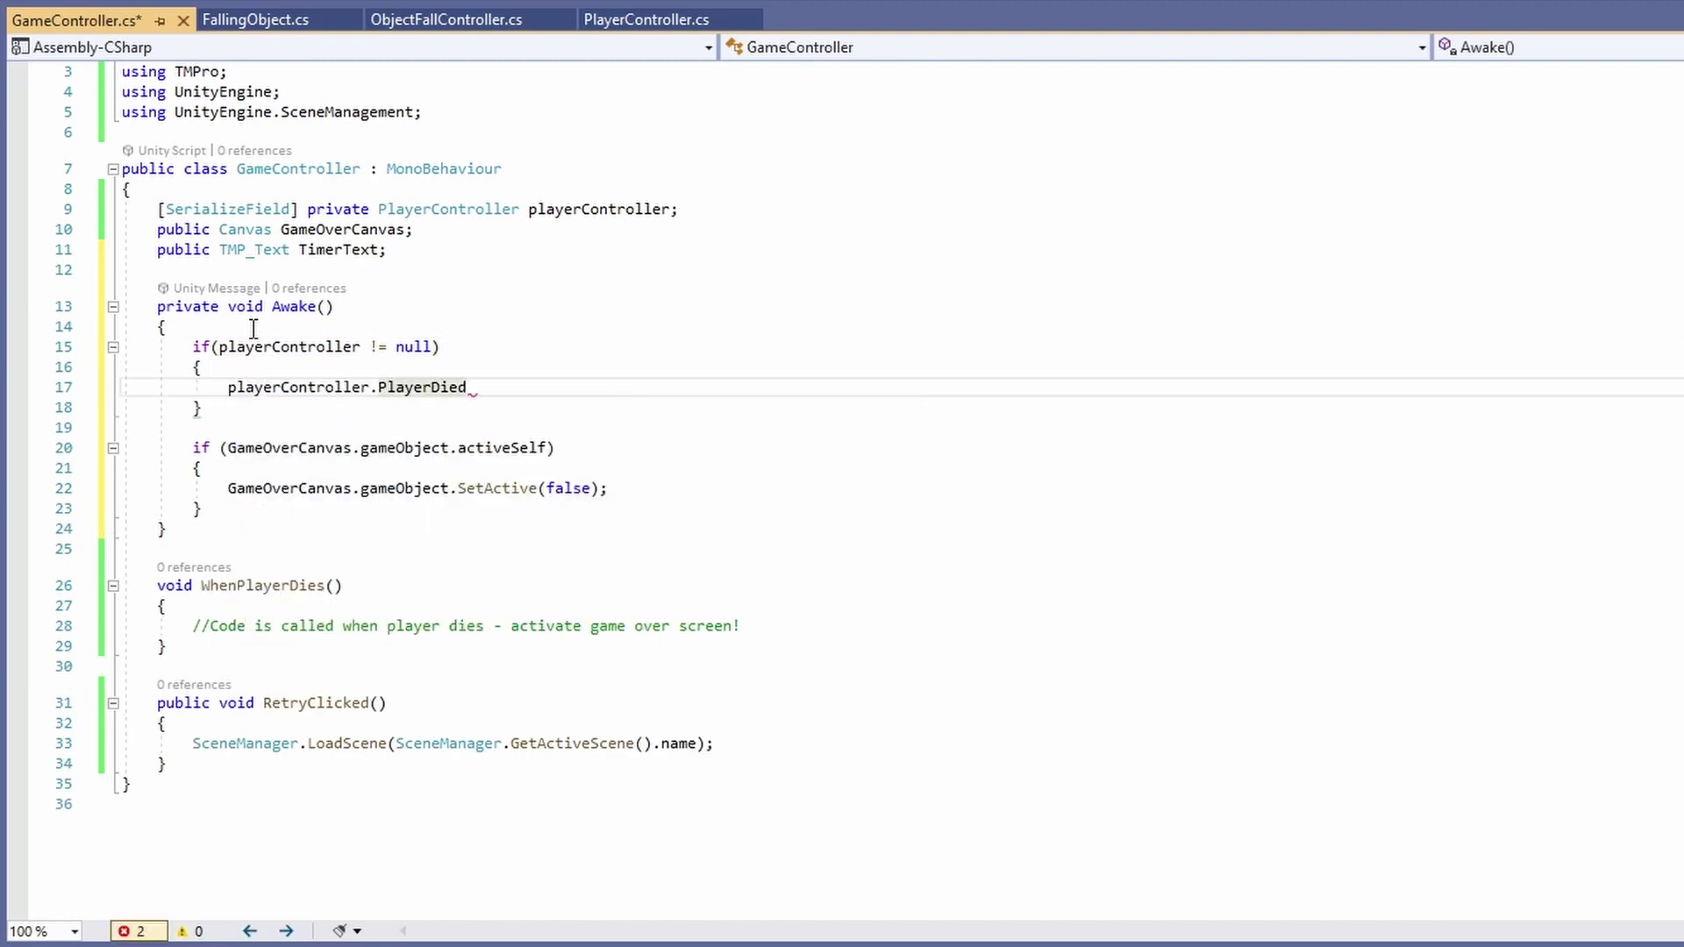
type("+=")
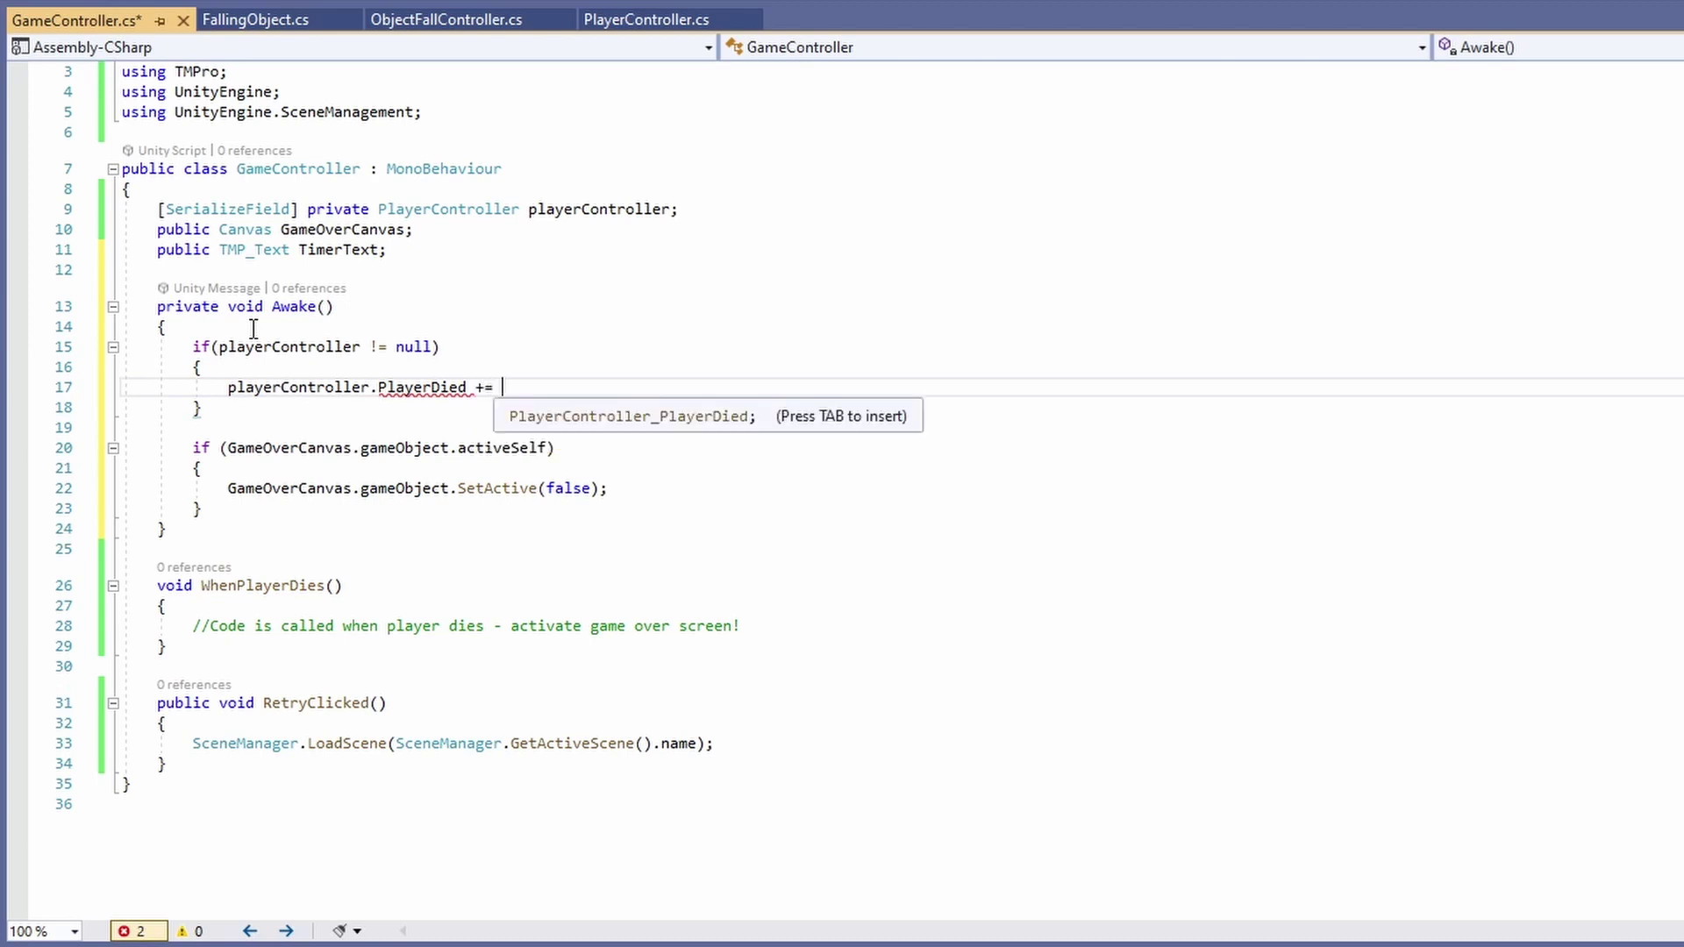
type(" WhenPlayerDies")
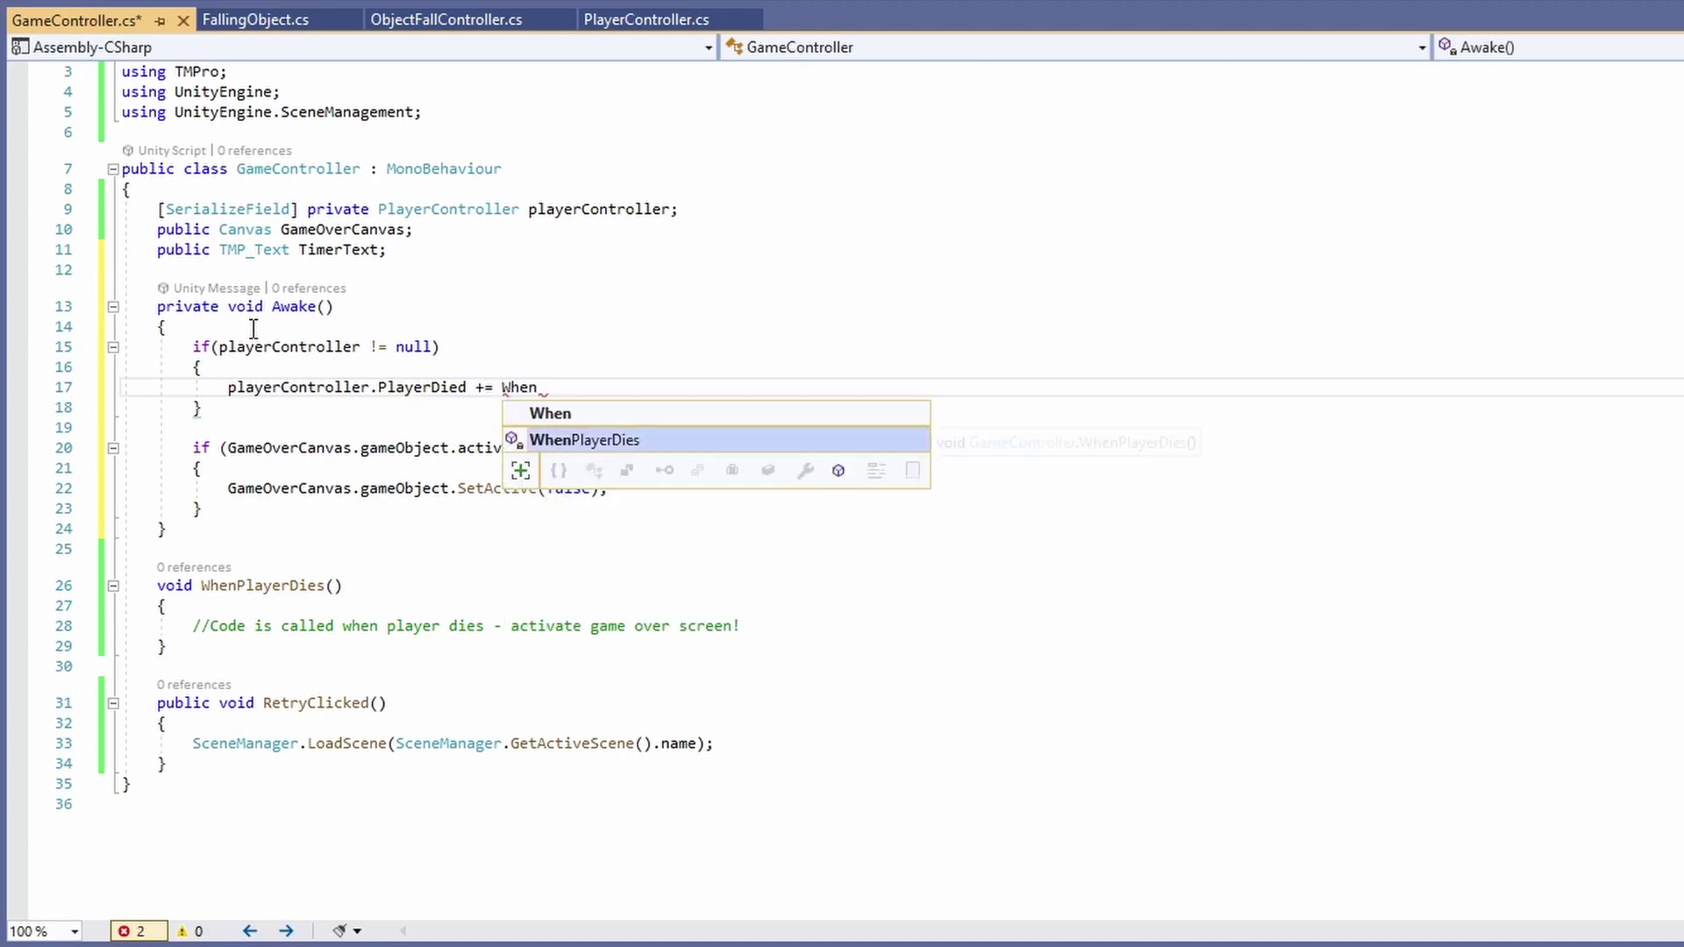
key("Tab")
type(";")
key("ctrl+s")
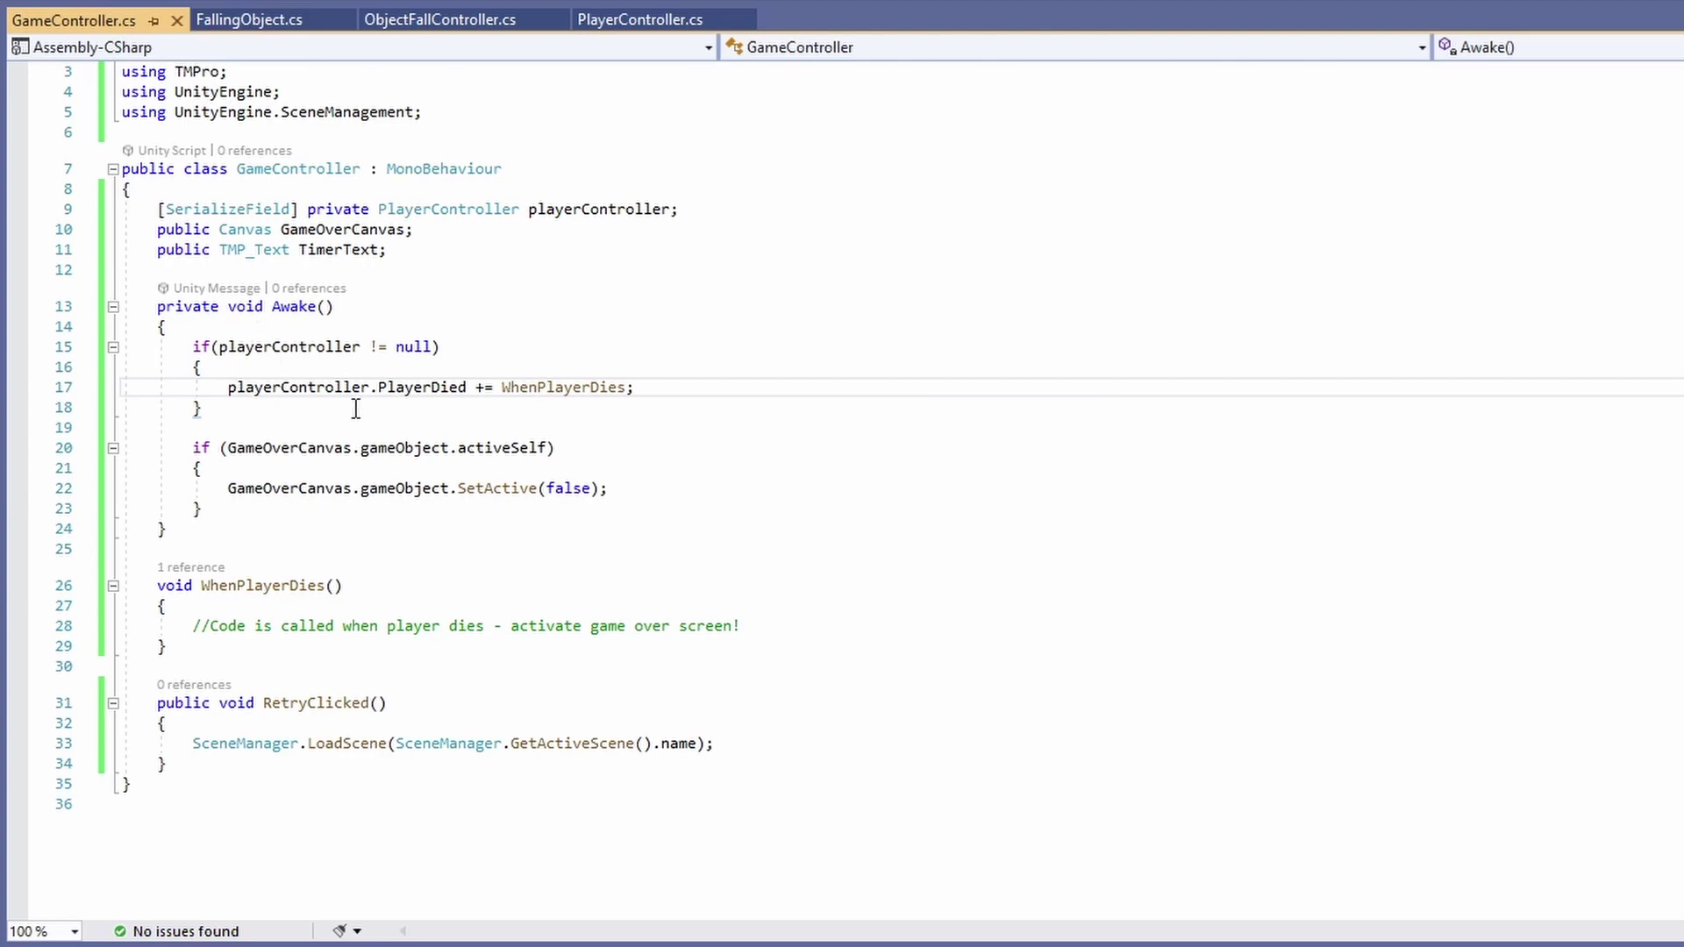
scroll(355, 408, "down", 1)
Comment the subscription //Subscribe and paste a -= //Unsubscribe copy into WhenPlayerDies
left_click(227, 326)
type("//Subscribe")
key("Return")
left_click_drag(203, 367, 116, 286)
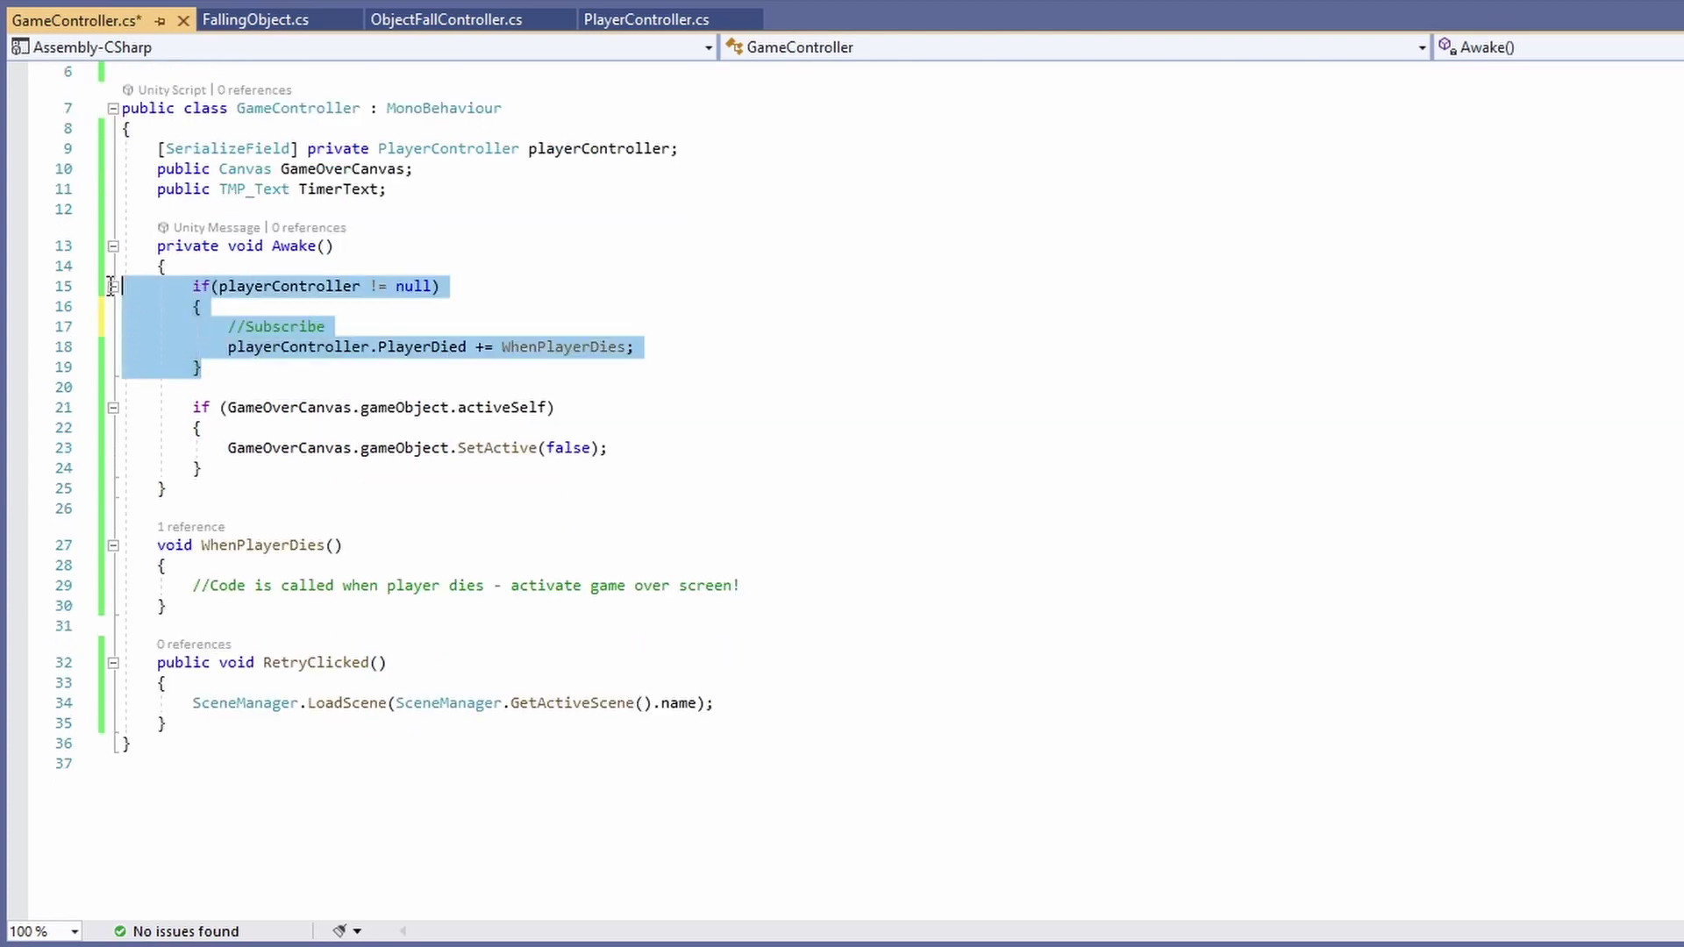
left_click(770, 595)
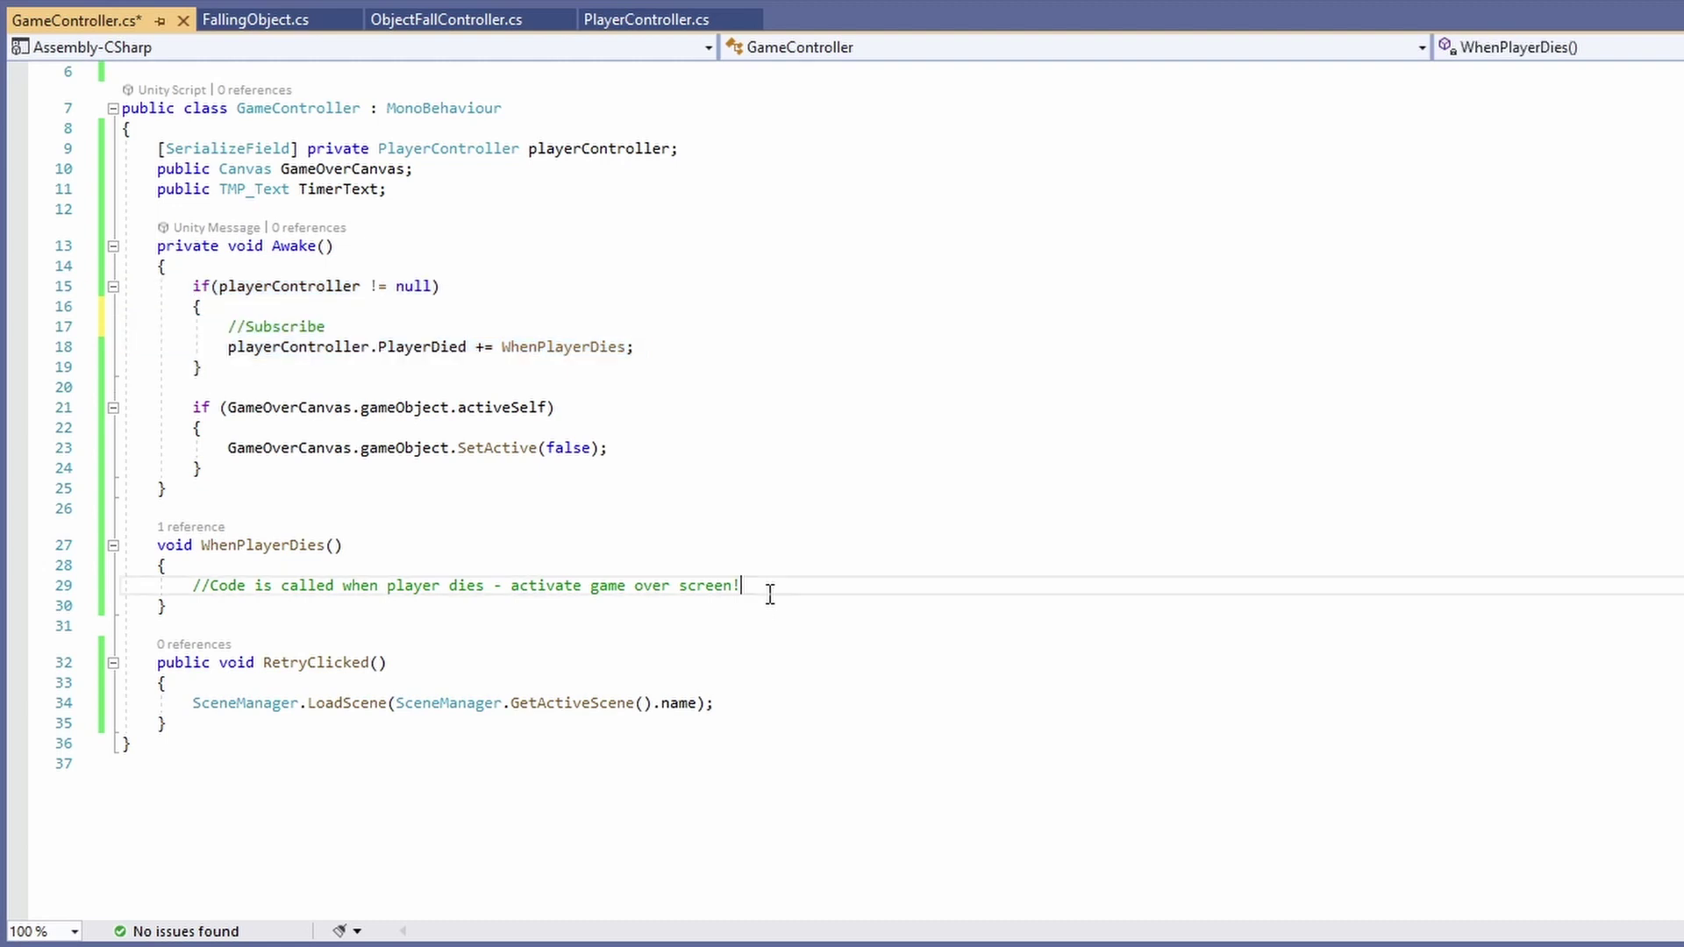
key("Return")
key("Return")
type("if (playerController != null) {     //Subscribe     playerController.PlayerDied += WhenPlayerDies; }")
left_click(484, 686)
key("BackSpace")
type("-")
left_click(249, 666)
type("Un")
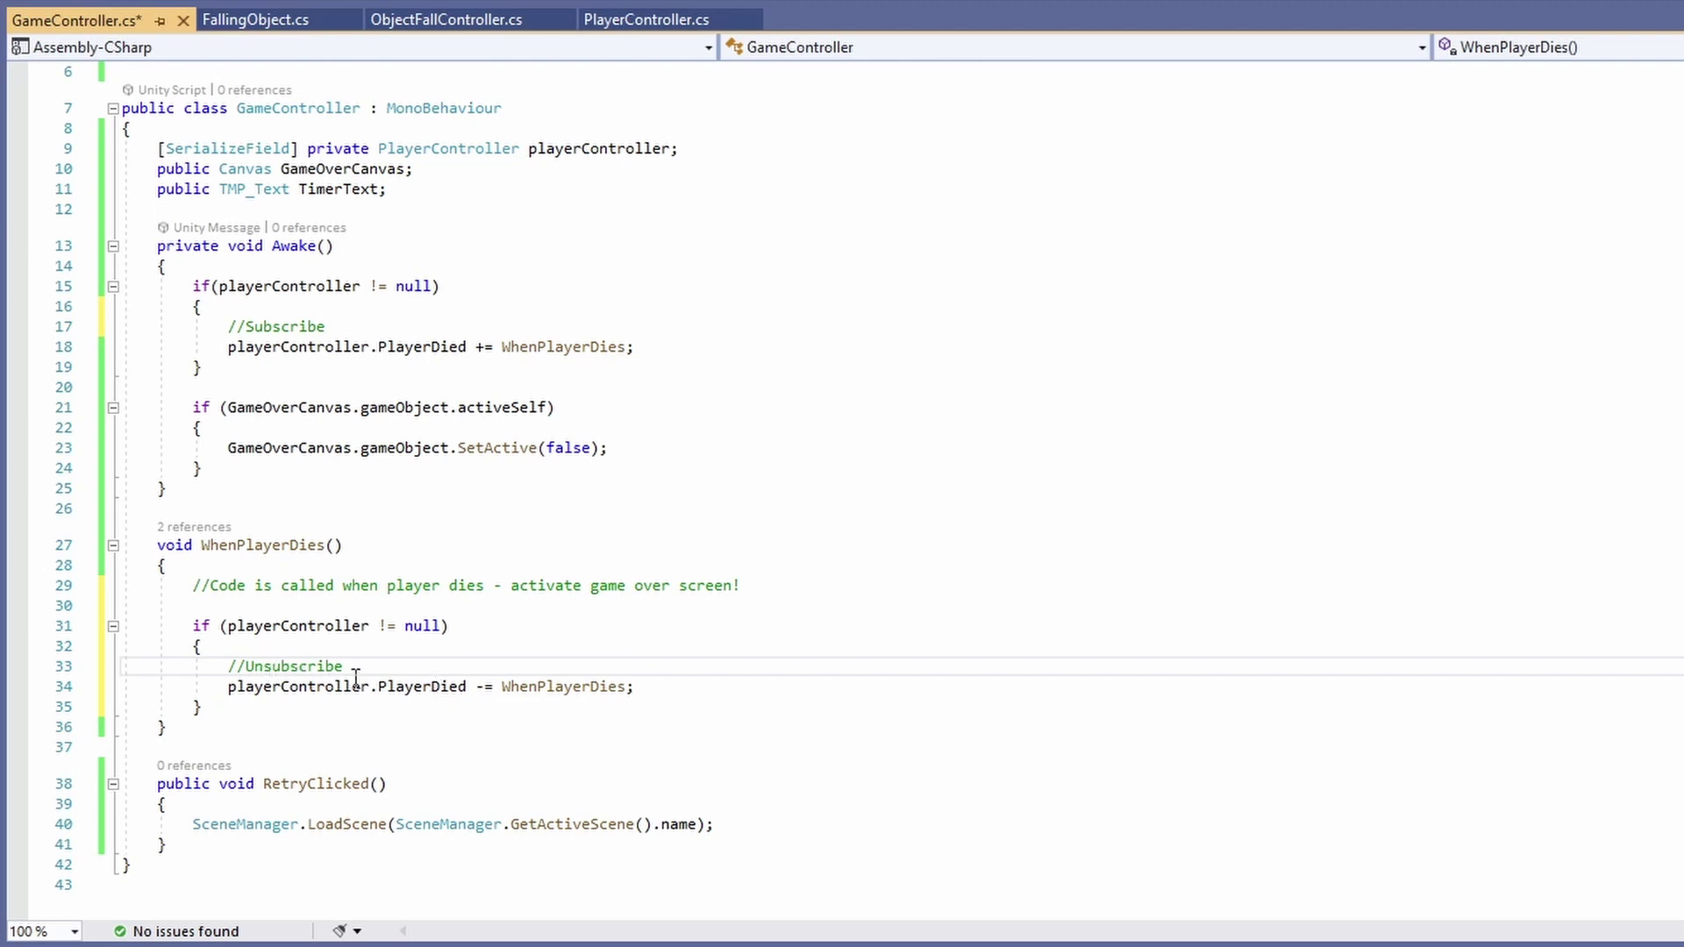
left_click_drag(356, 676, 250, 677)
Add GameOverCanvas.gameObject.SetActive(true) to WhenPlayerDies and save
left_click(742, 689)
left_click(312, 605)
key("Return")
key("Return")
key("Up")
key("Up")
type("GameOverCanvas.game")
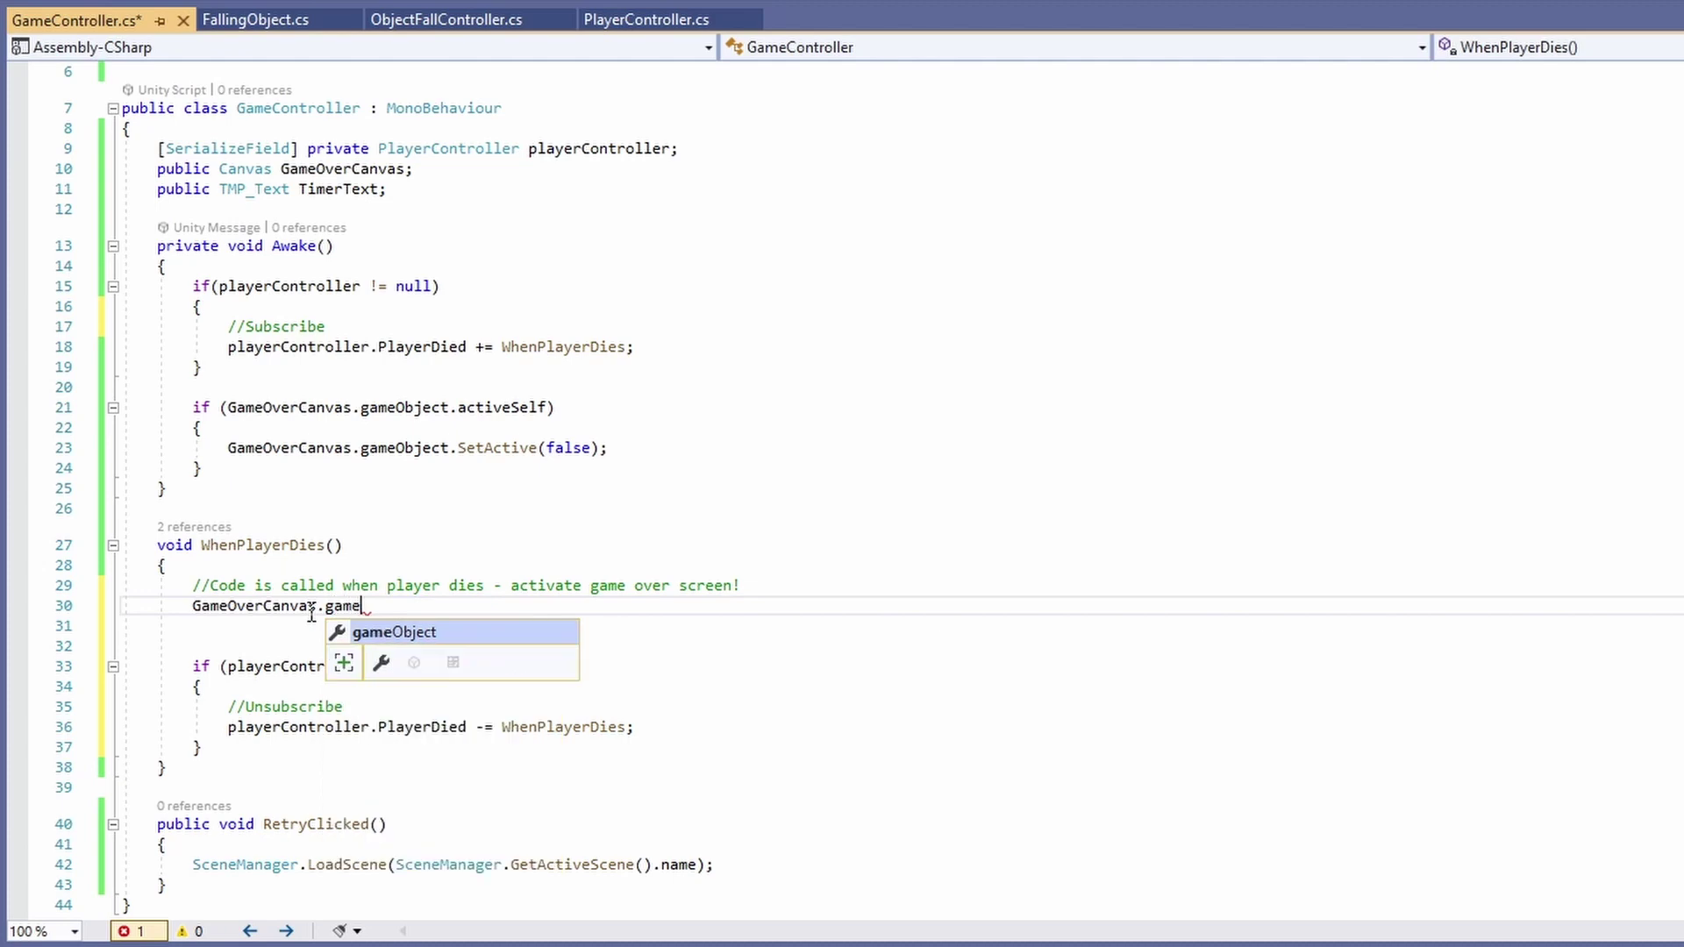
key("Tab")
type(".")
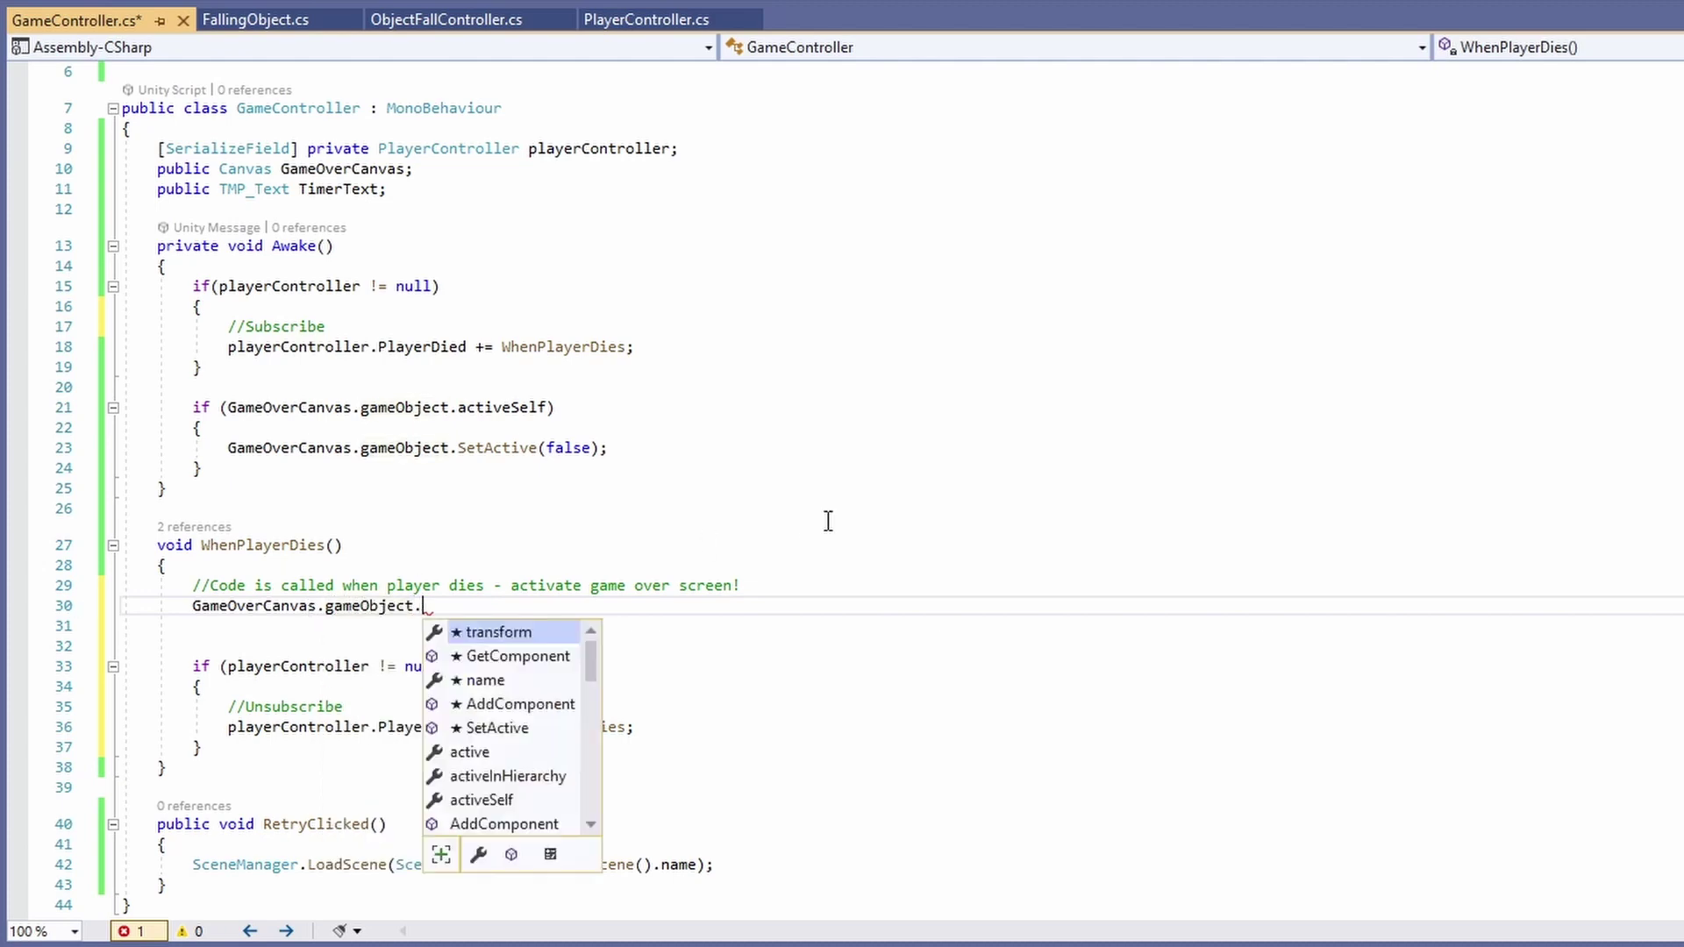
type("SetActive(true);")
key("ctrl+s")
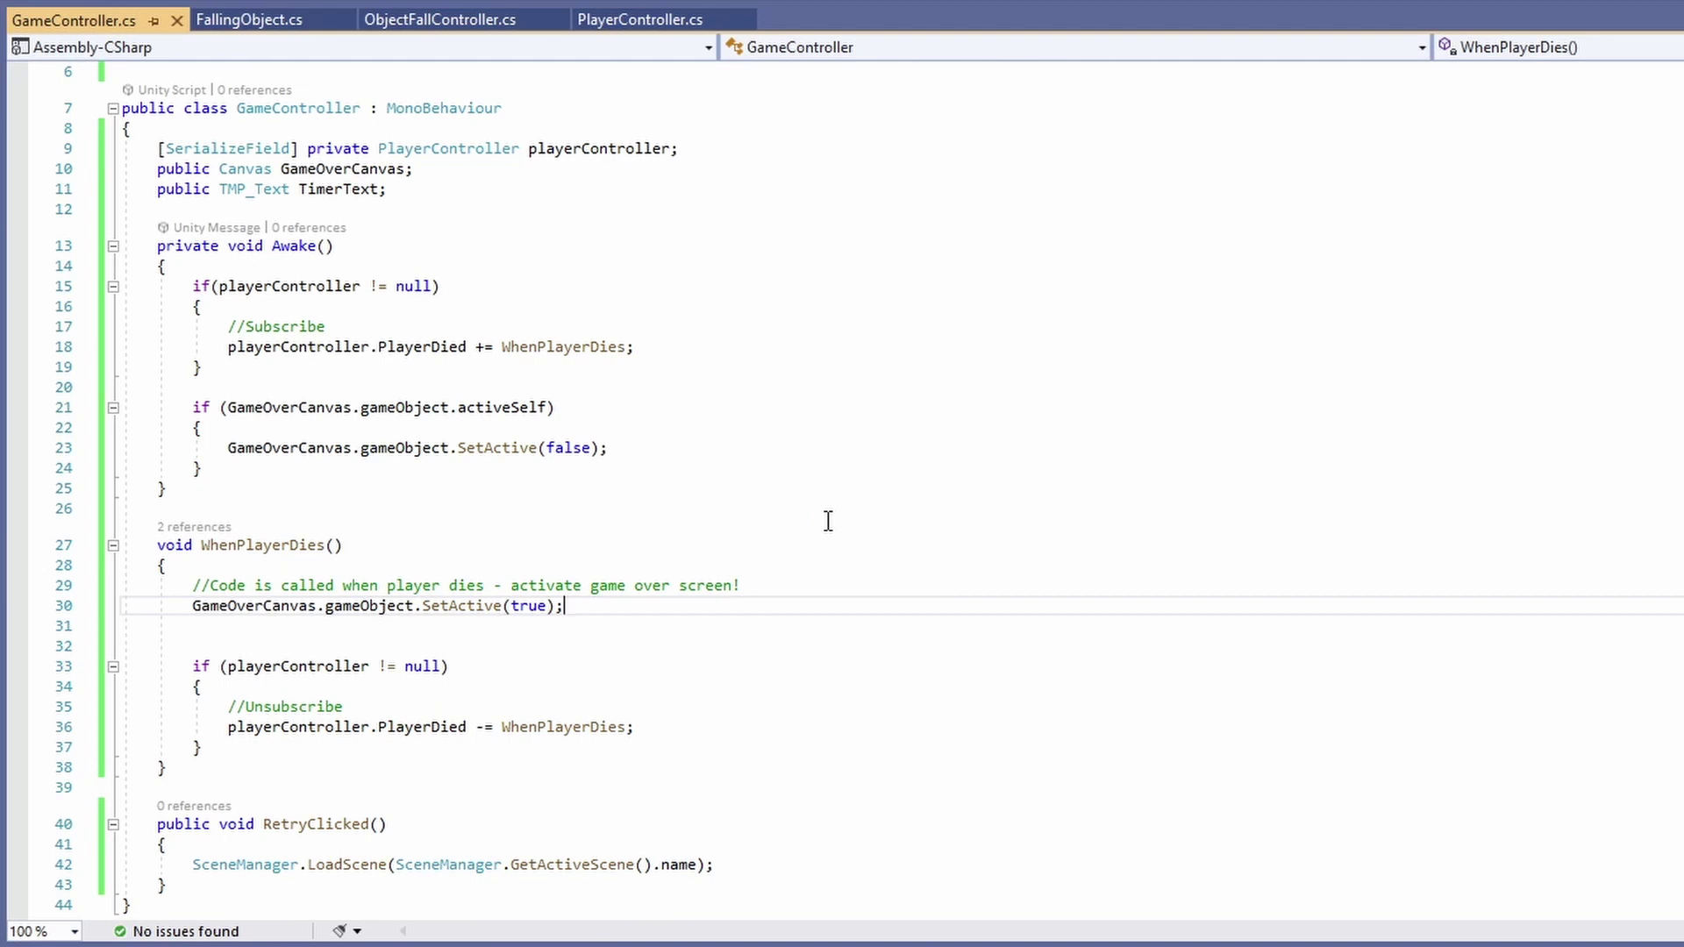
Set TimerText.text to "You Lasted: " + Math.Round(Time.timeSinceLevelLoad, 2)
key("Return")
type("TimeT")
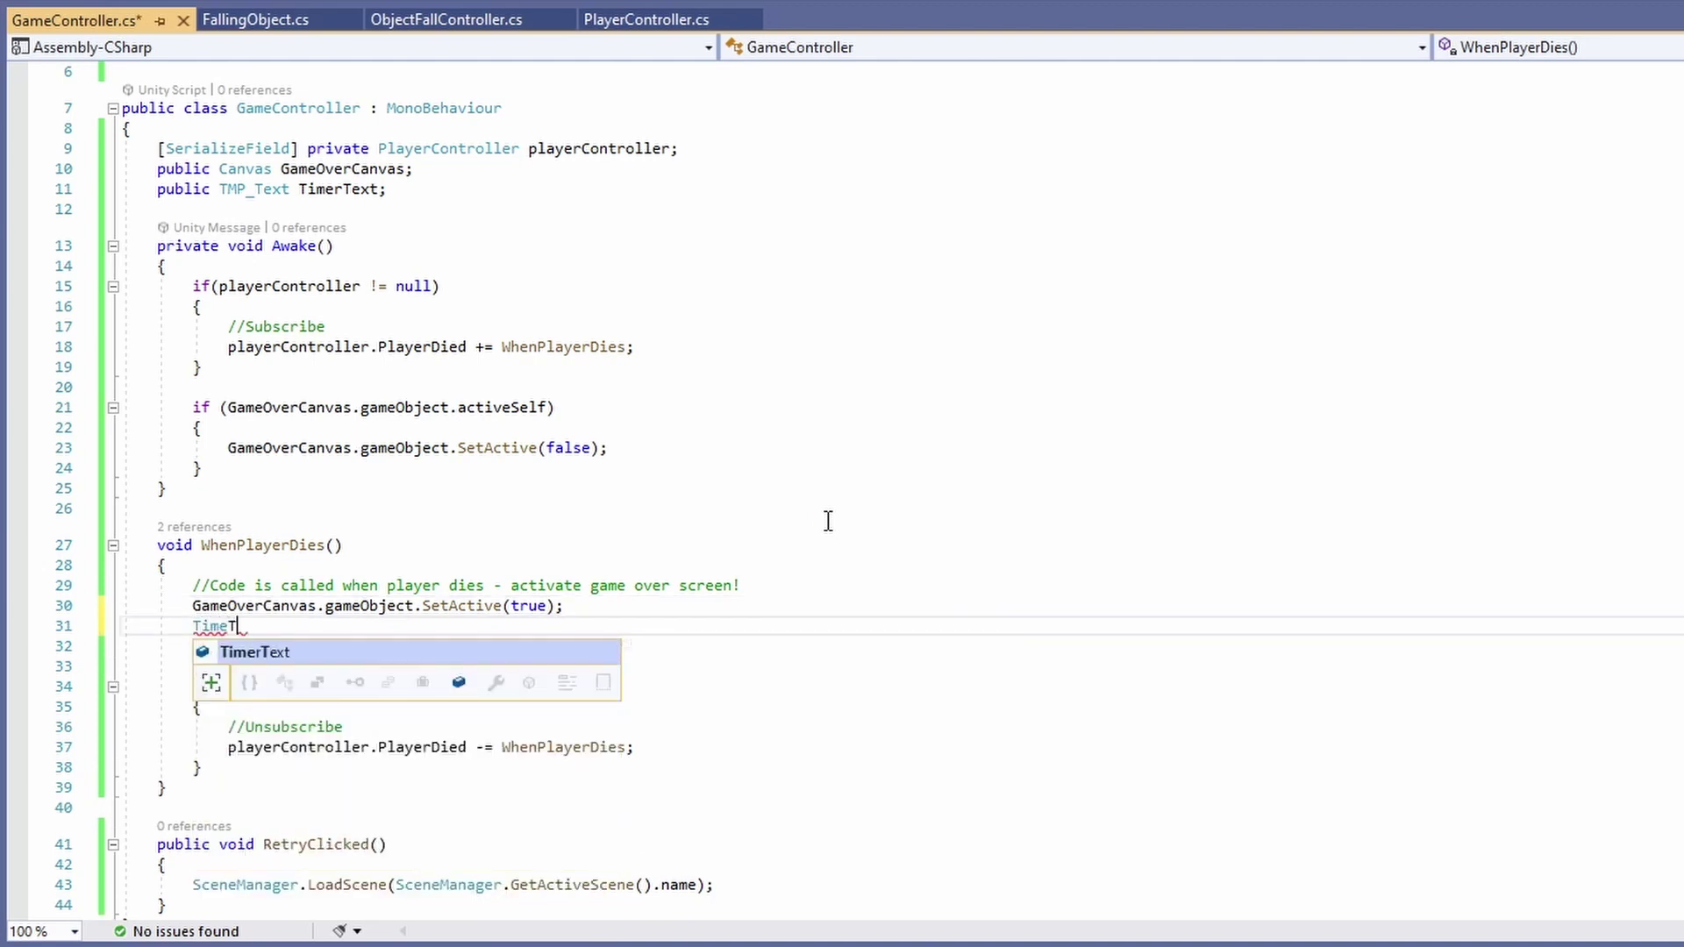
key("Tab")
type(".te")
key("Tab")
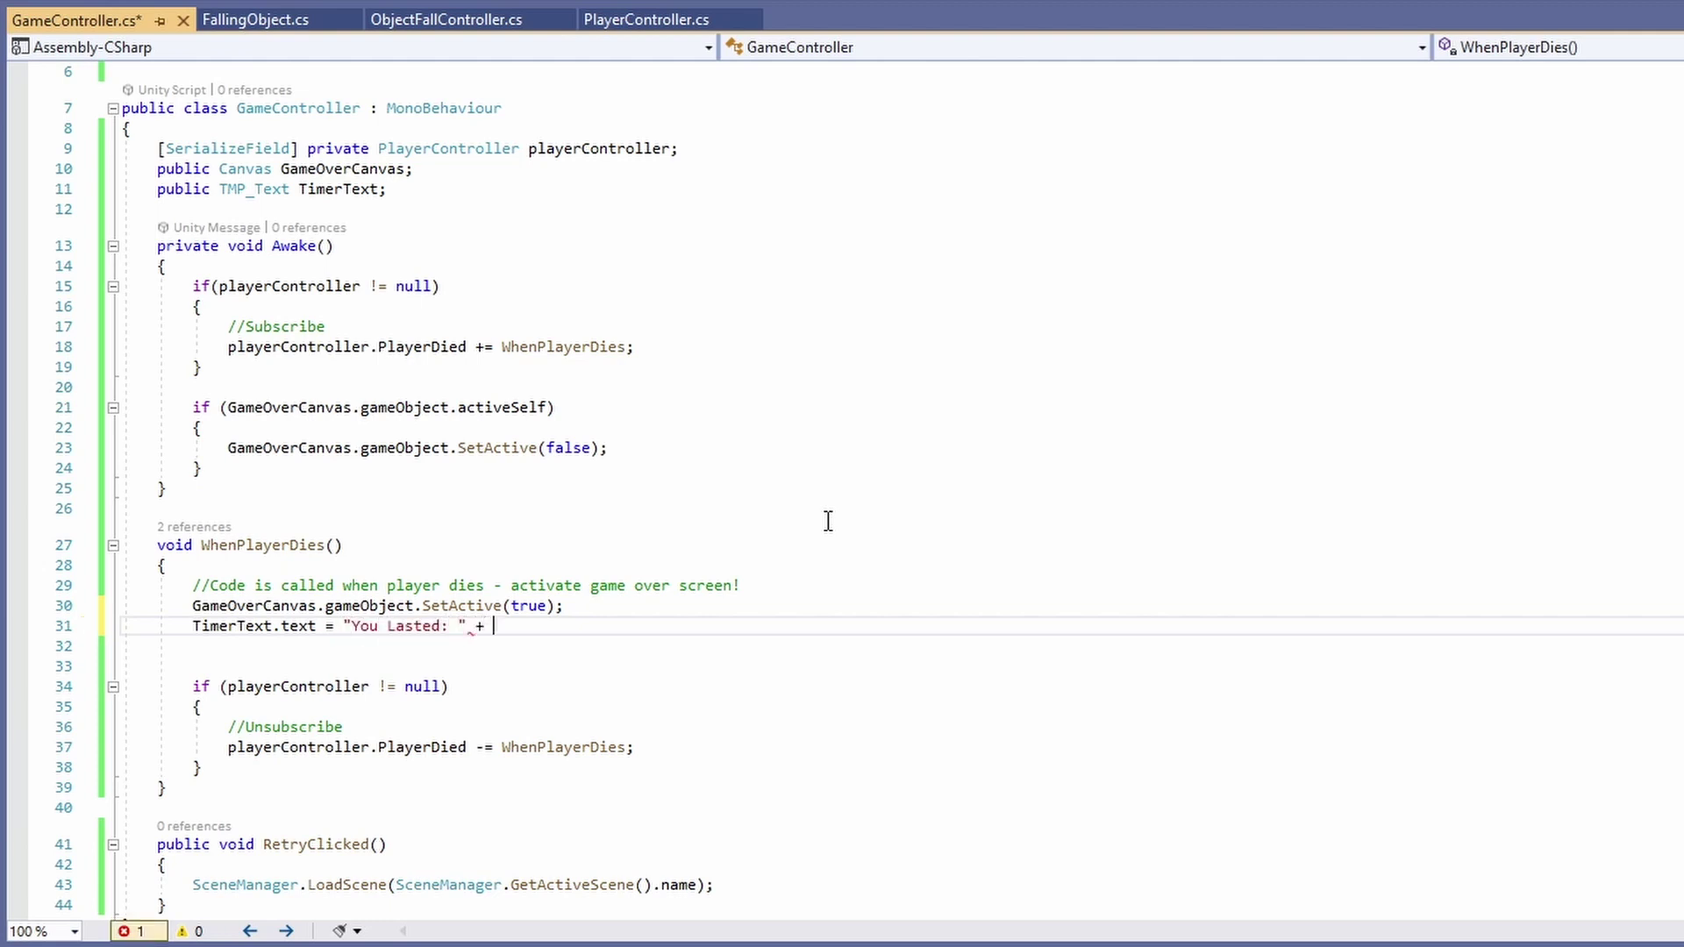
type("Time")
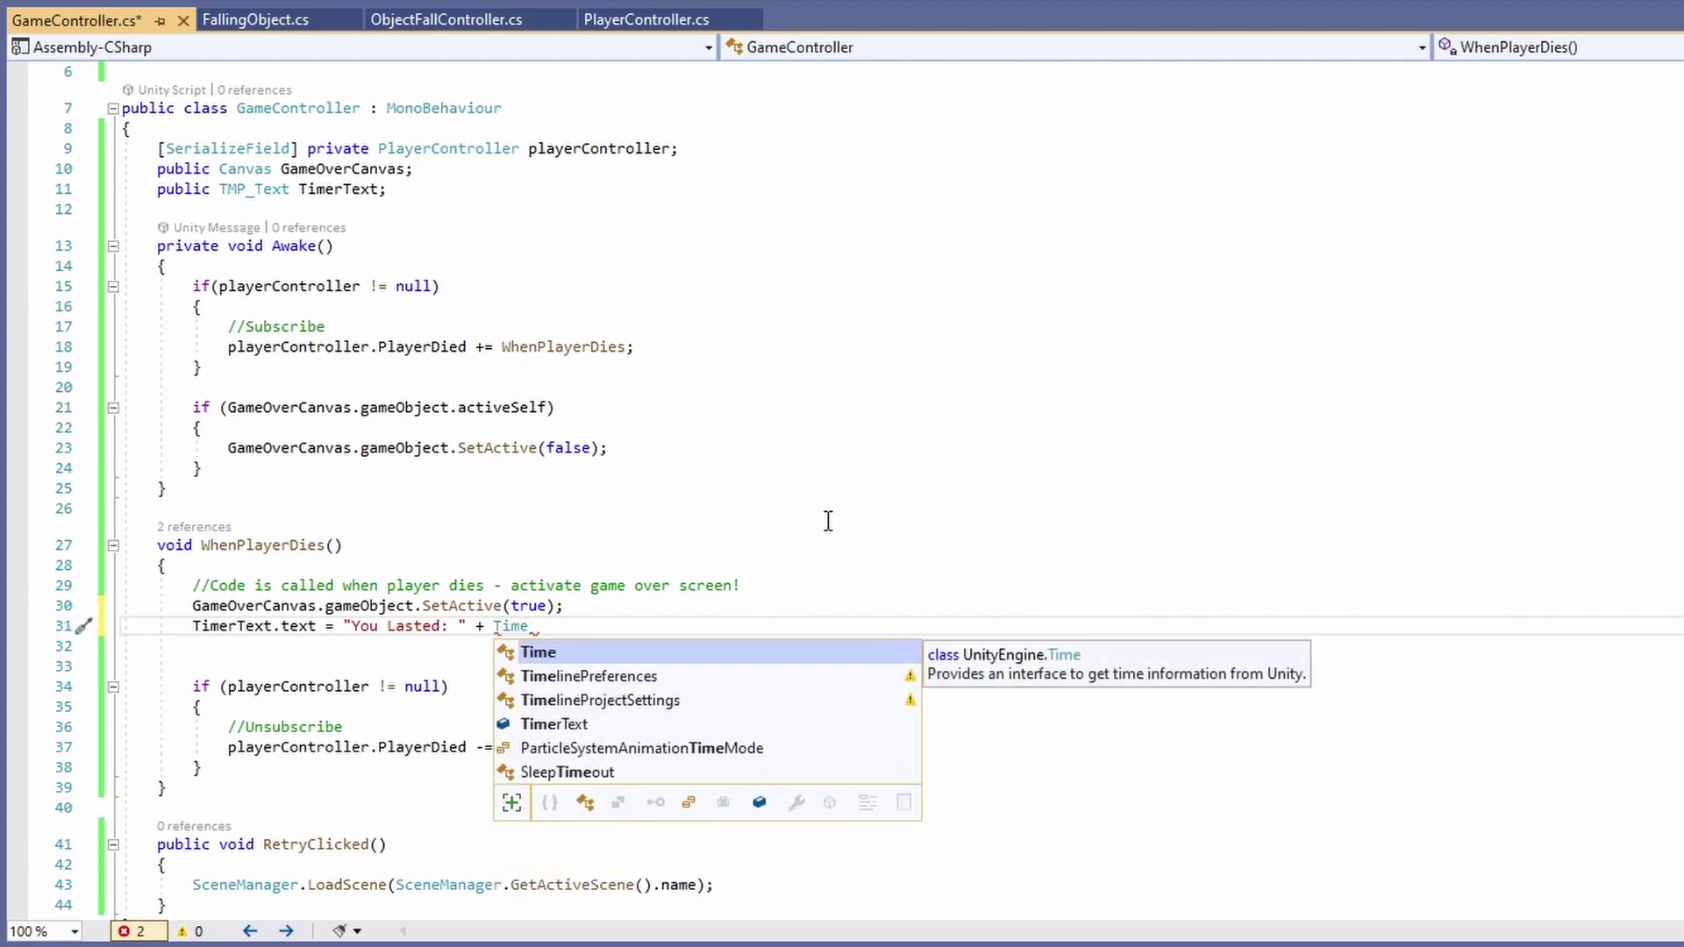
type(".timesin")
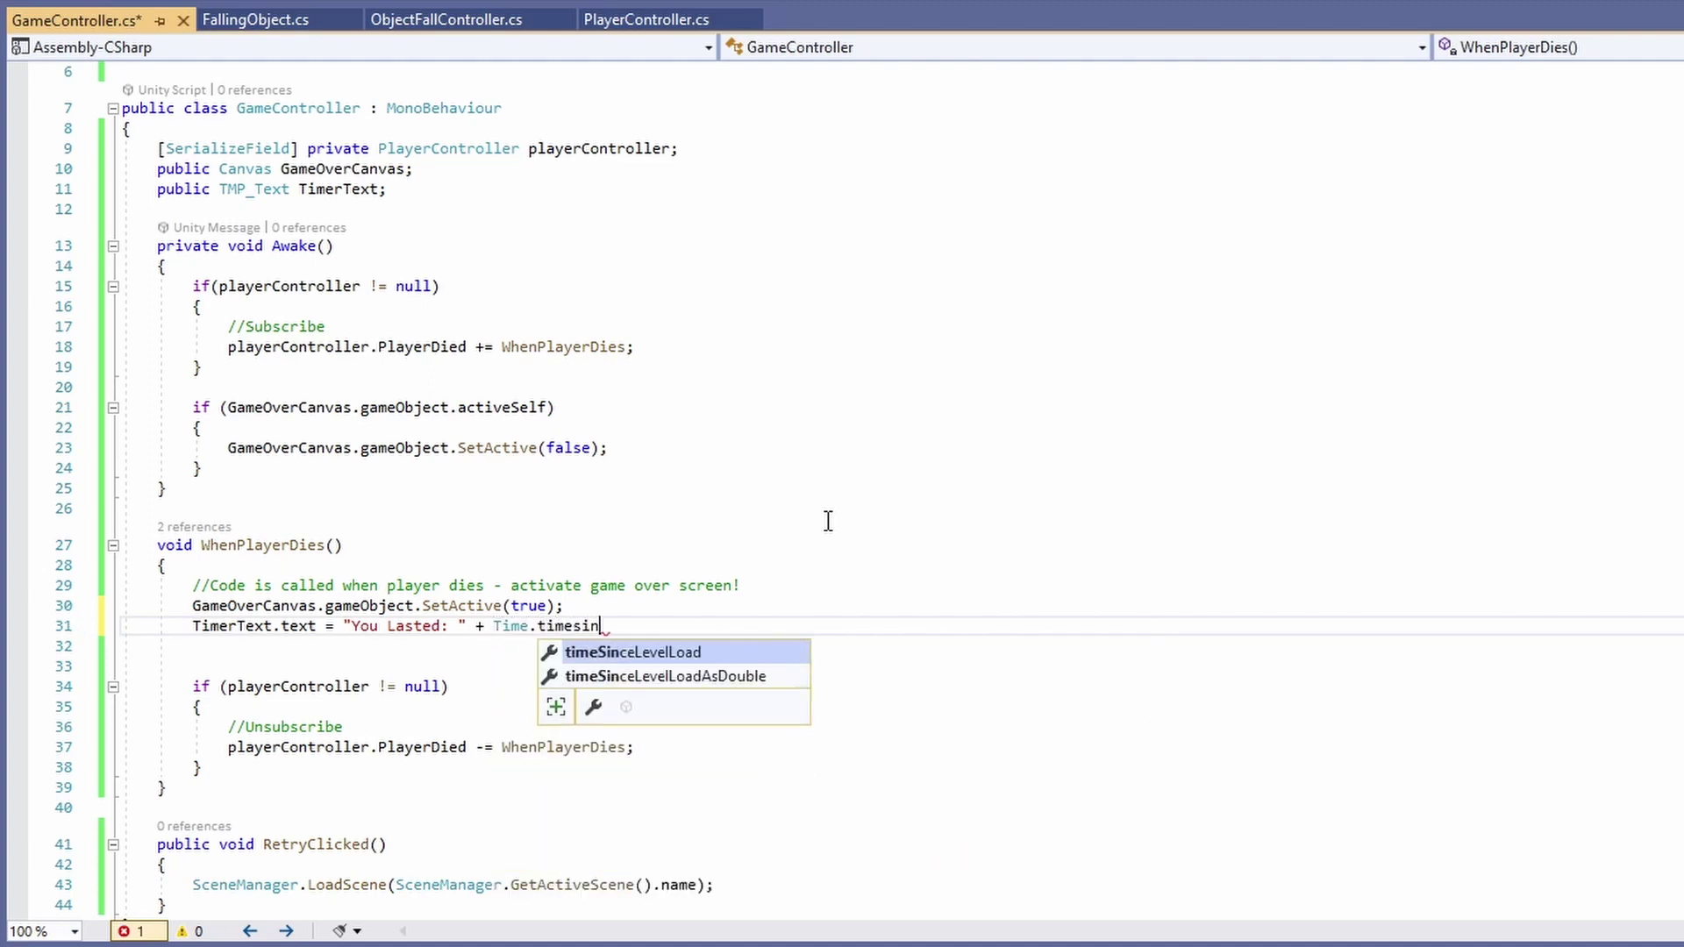
key("Tab")
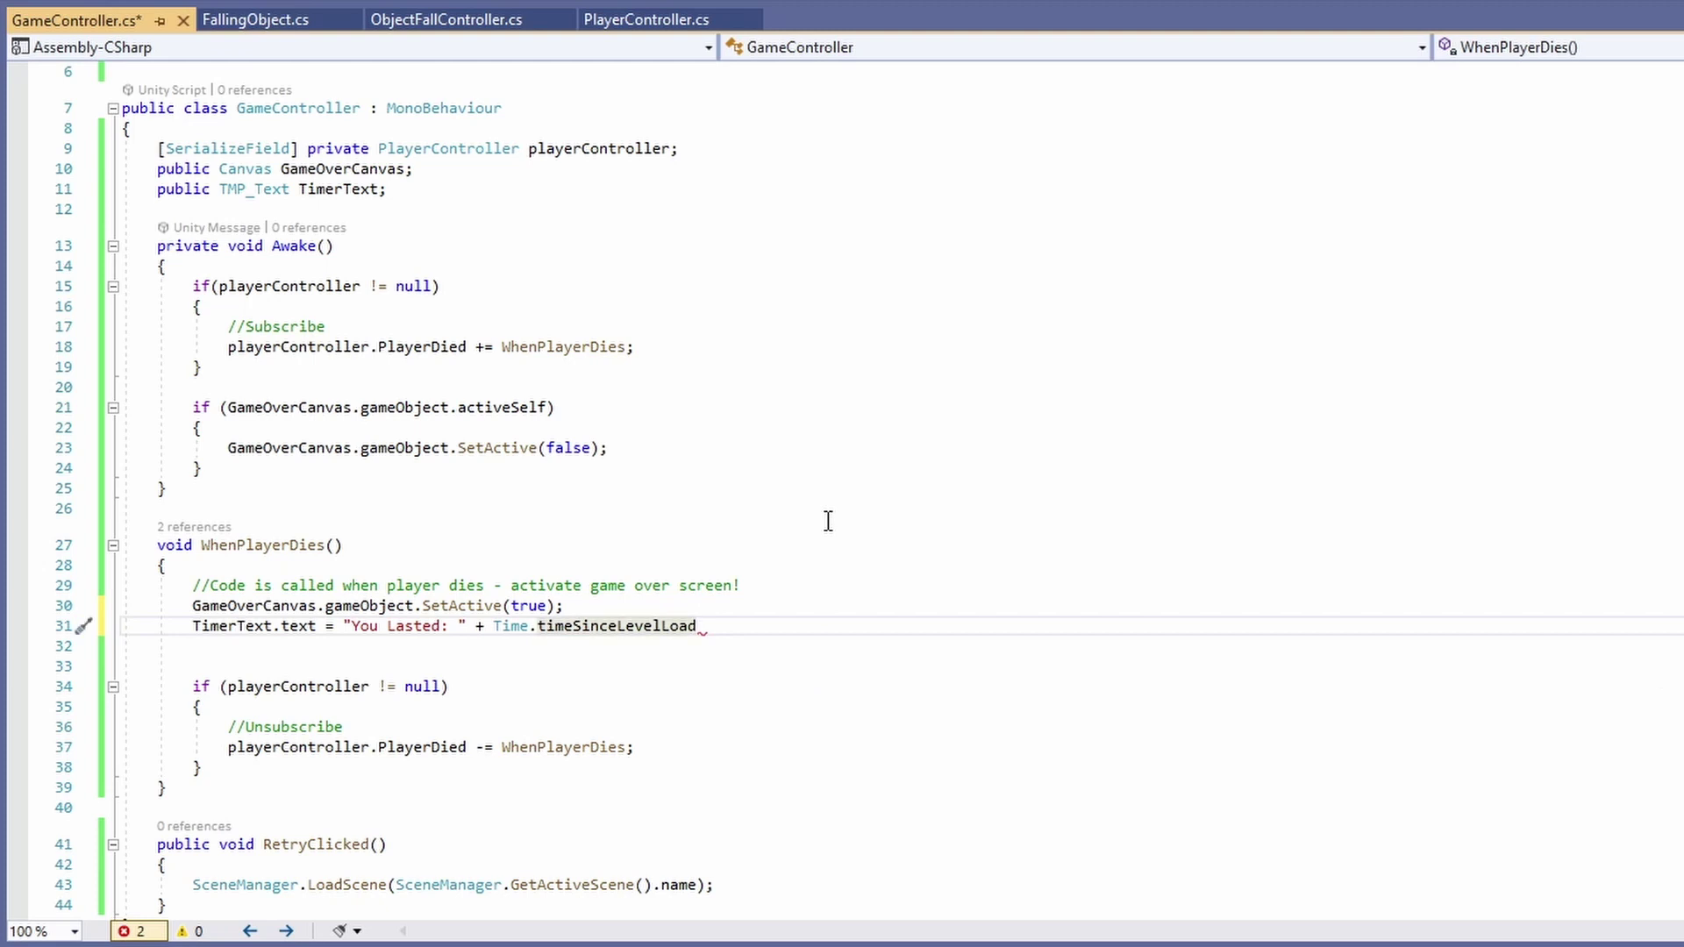
type("; 6.2847xx")
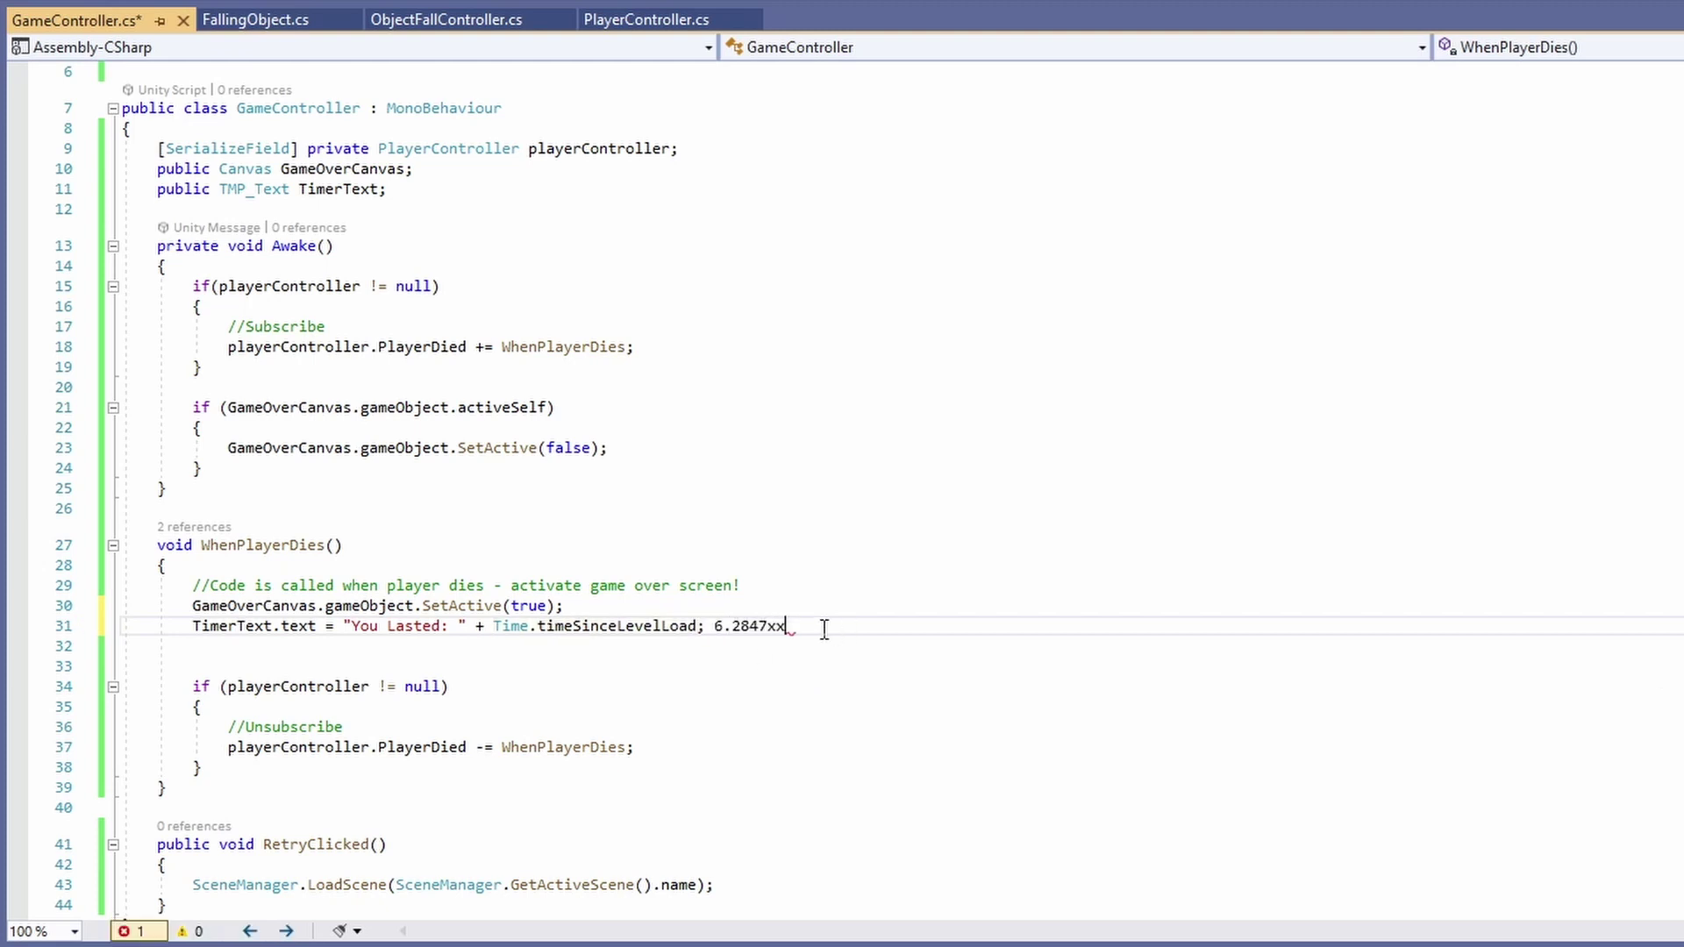
left_click_drag(824, 630, 706, 625)
key("BackSpace")
left_click(492, 625)
type("Math.Round ")
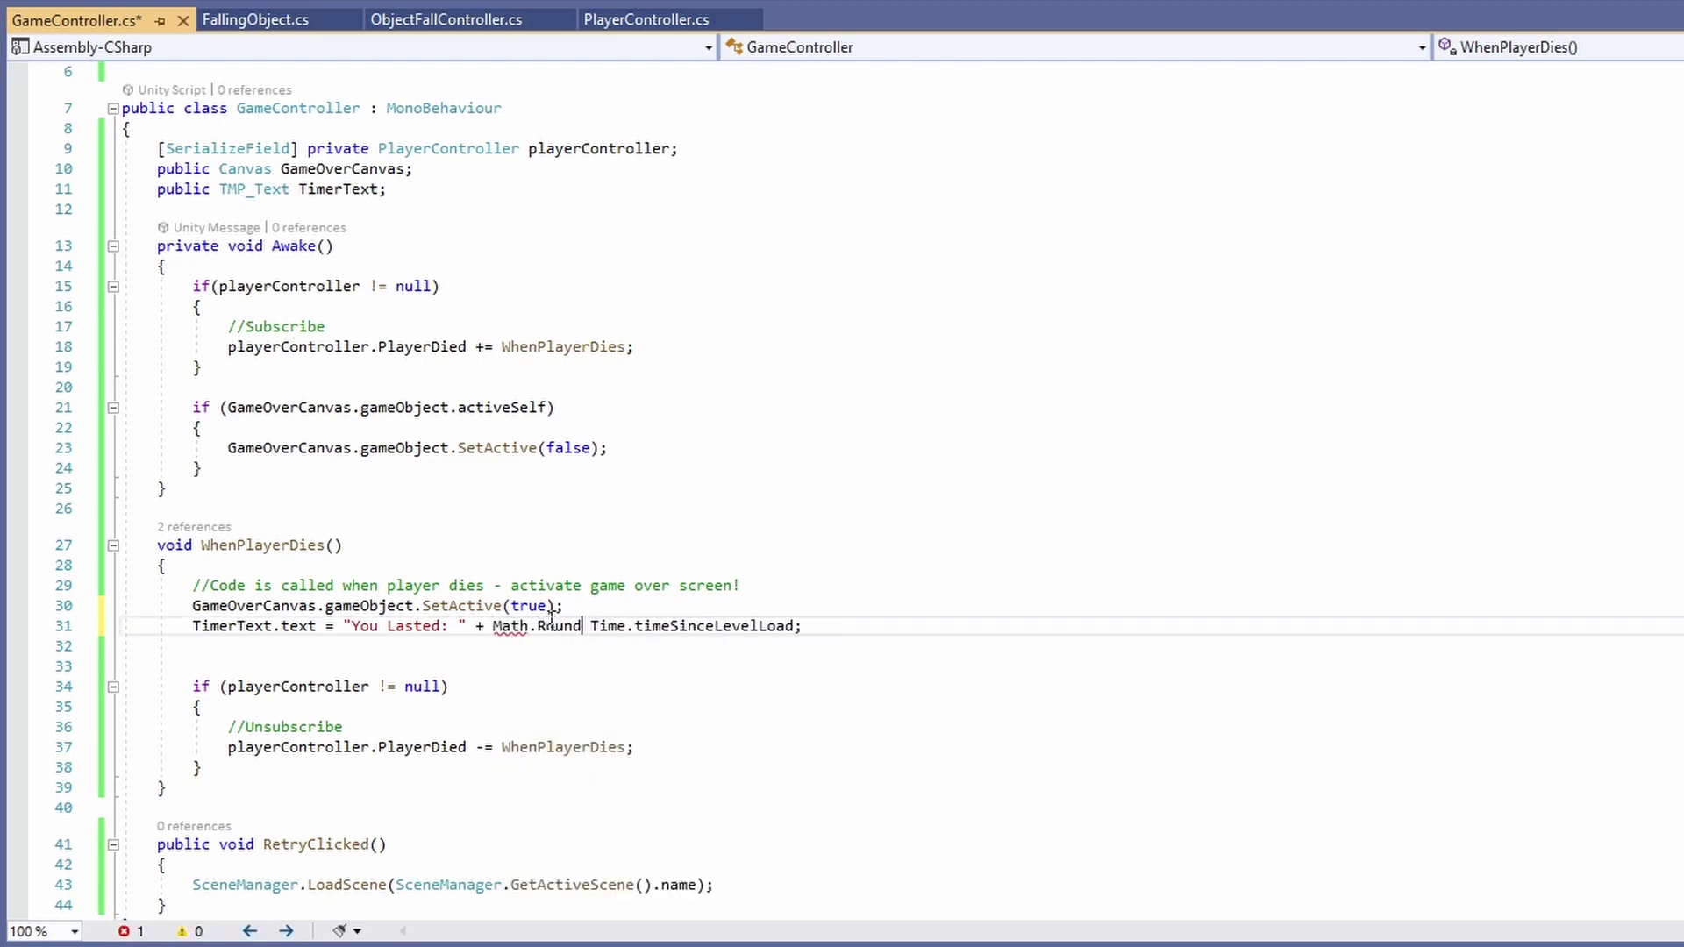
type("(")
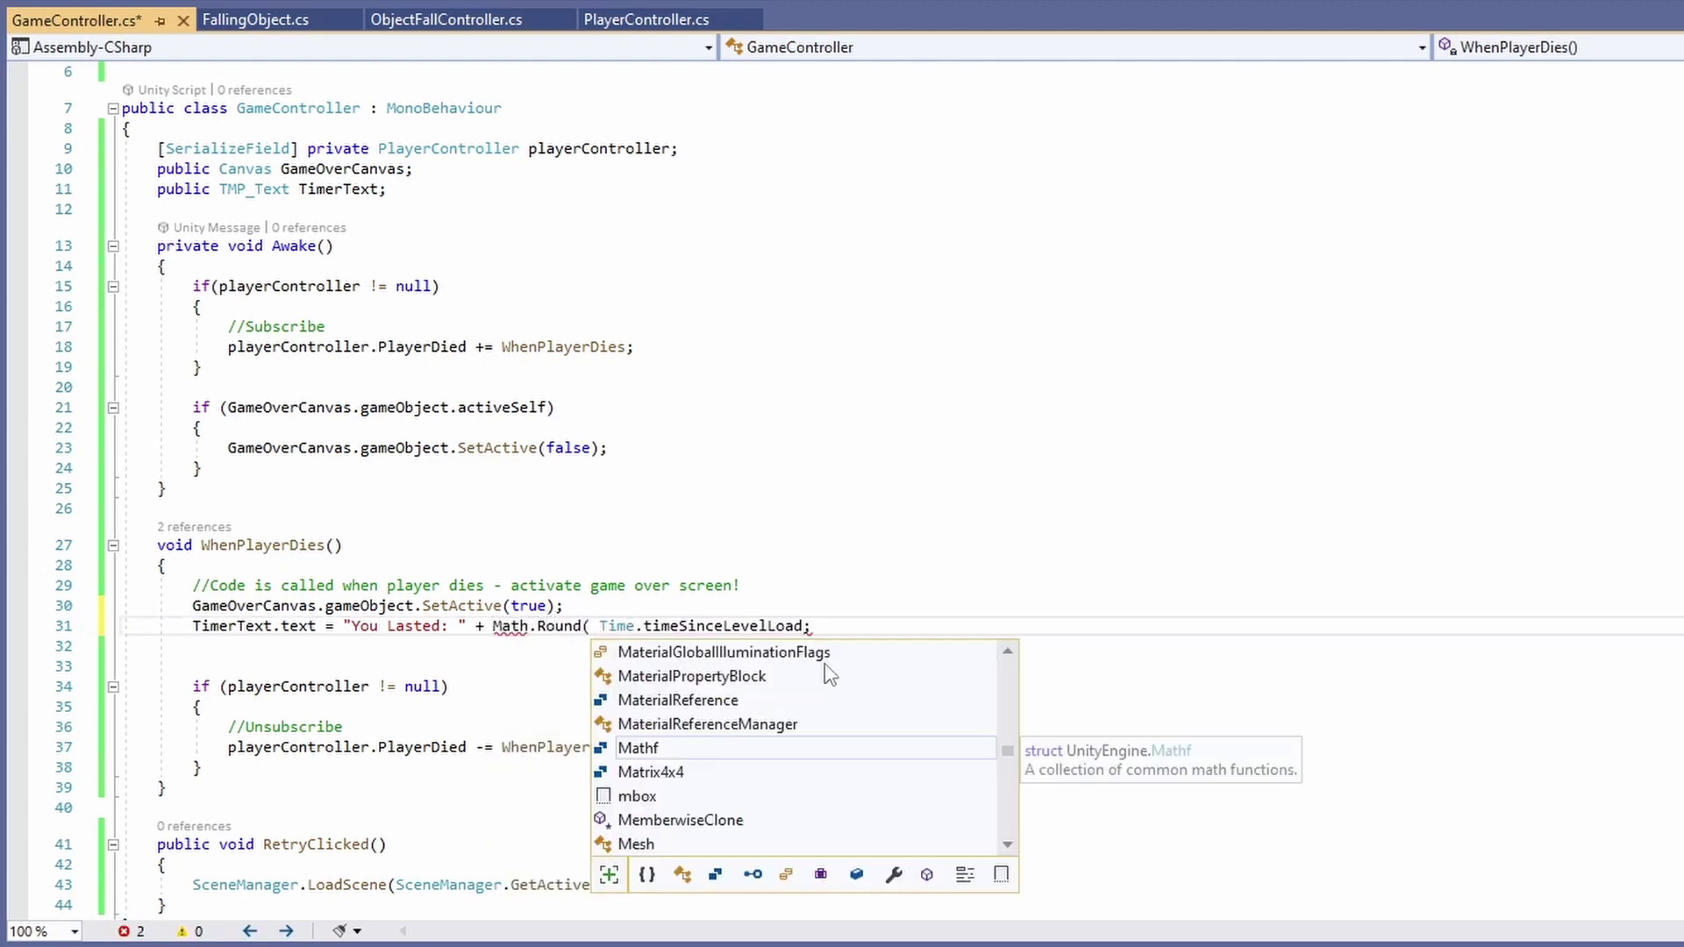
left_click(806, 626)
type(")")
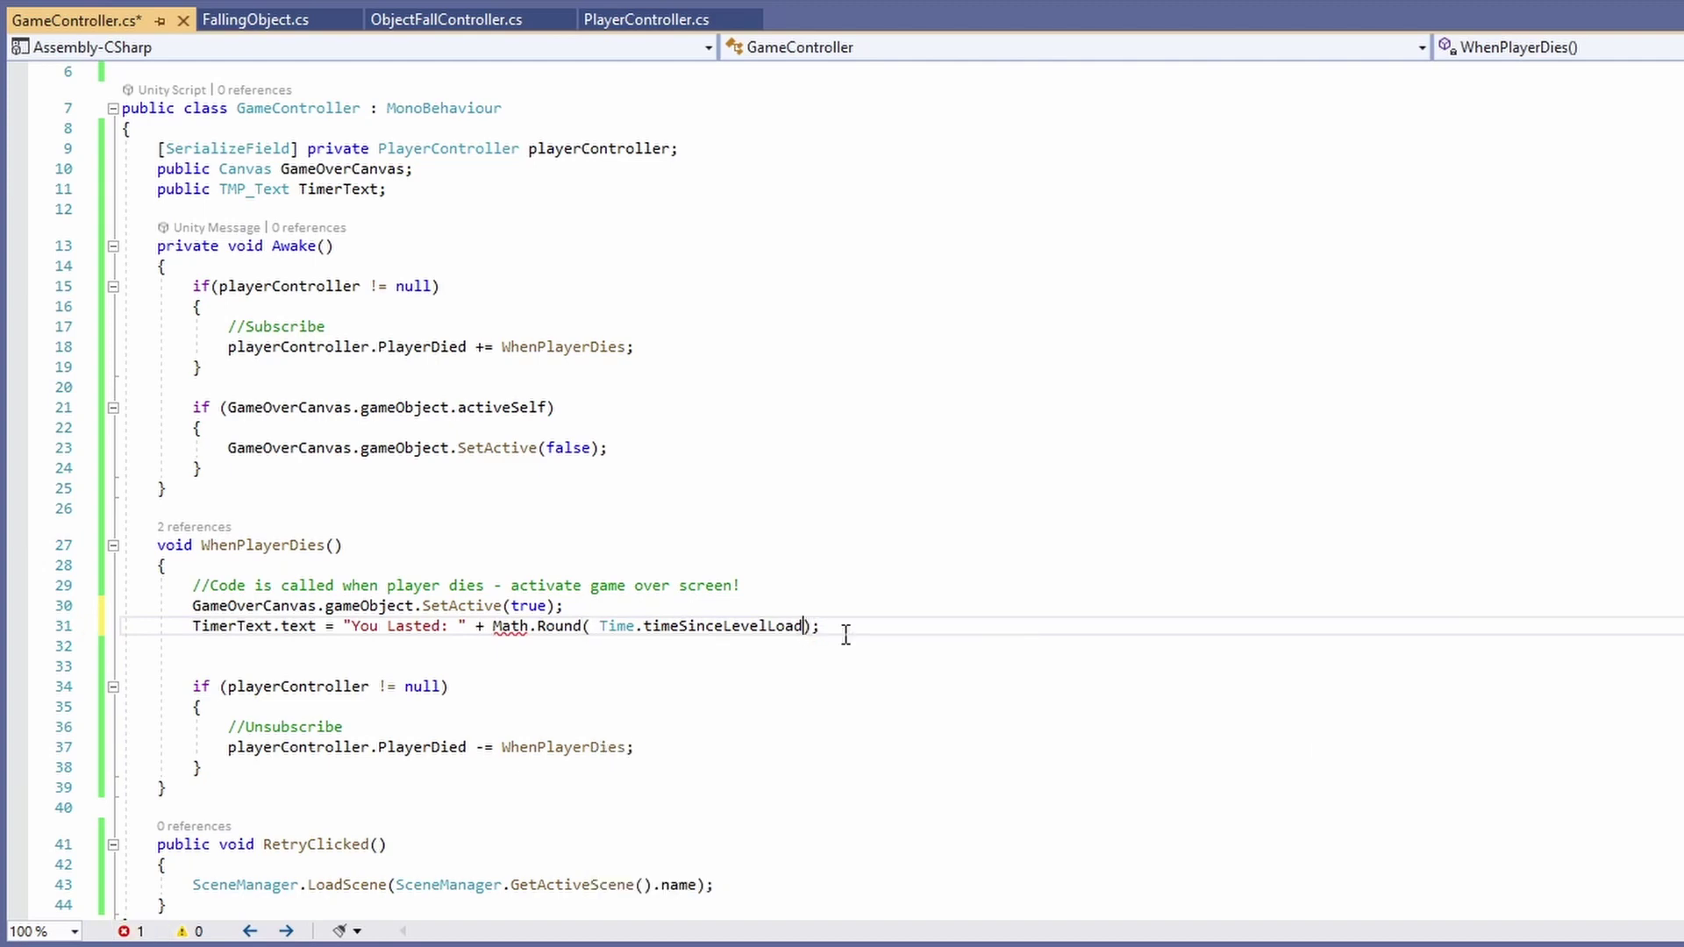
type(", 2")
Add the using System directive to resolve the Math error in GameController
mouse_move(508, 625)
left_click(582, 687)
left_click(564, 680)
In Unity, assign Player, Canvas and TimerText to GameController's Player Controller, Game Over Canvas and Timer Text fields
key("alt+Tab")
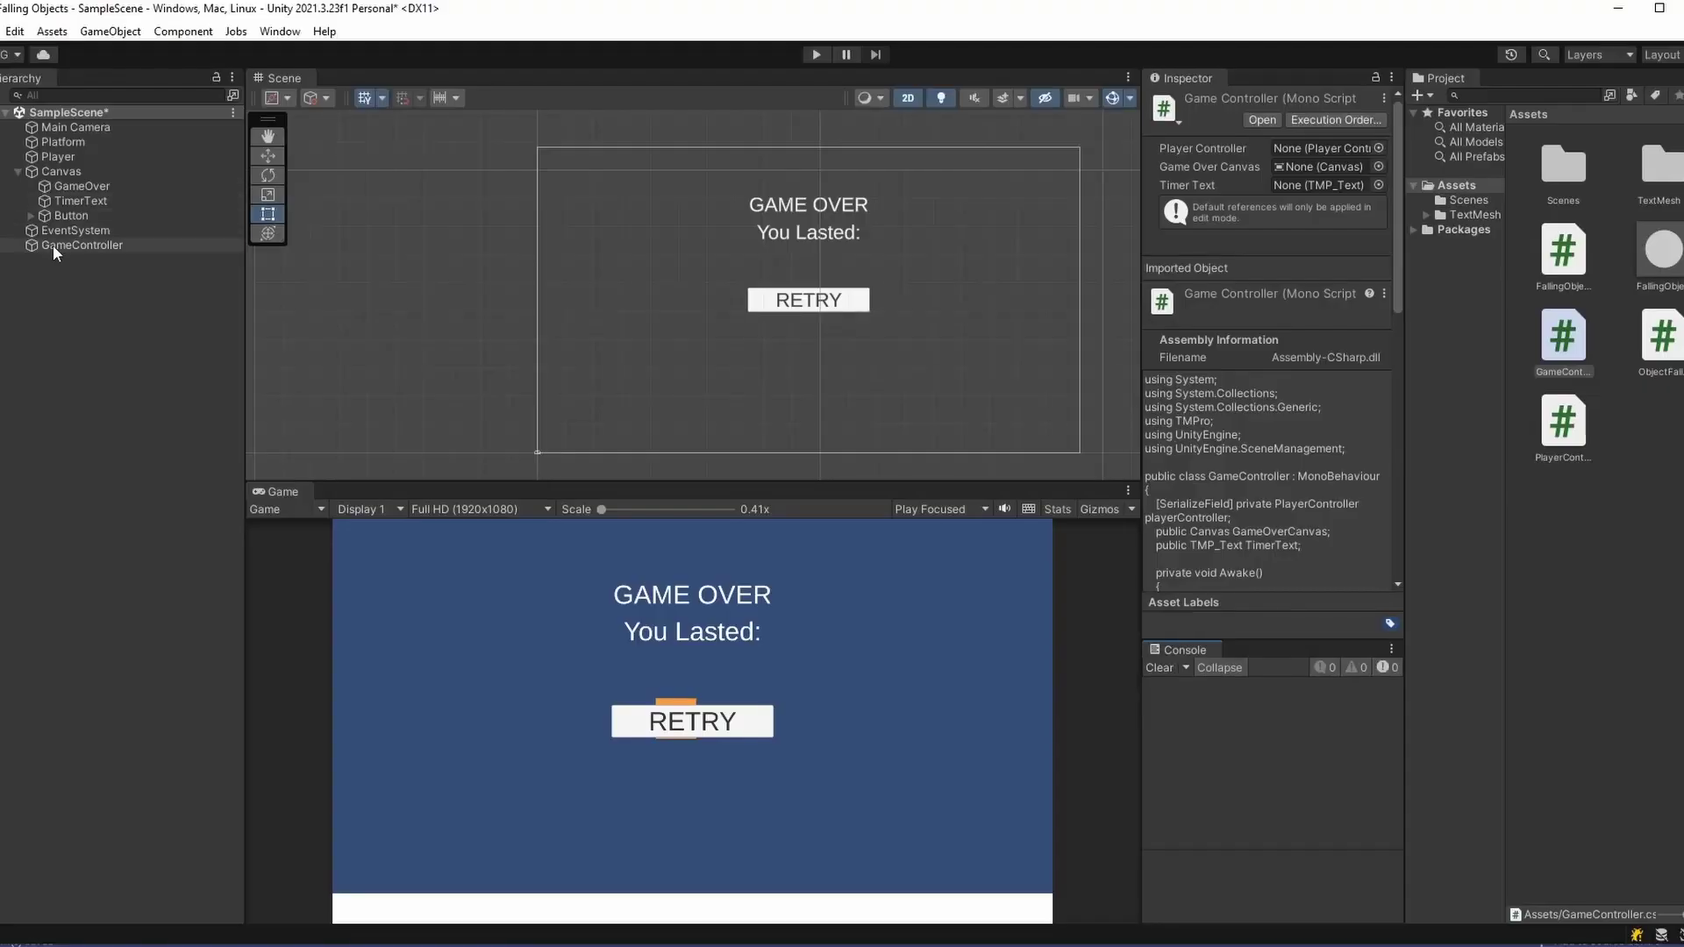
left_click(53, 245)
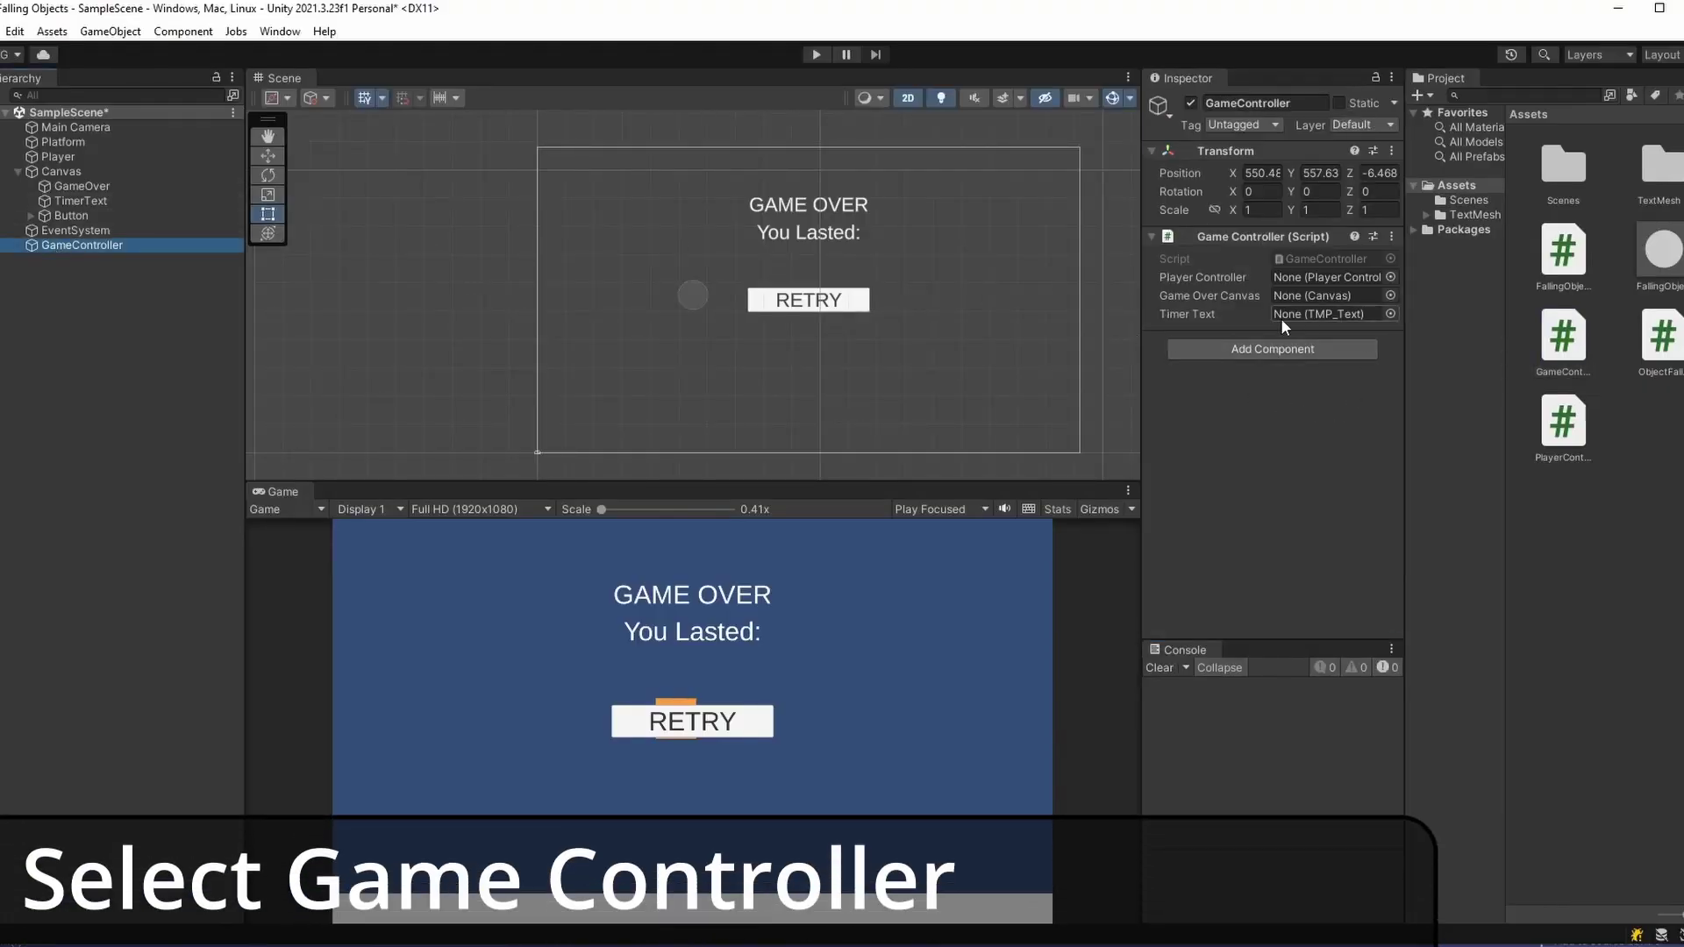
left_click_drag(58, 156, 1327, 276)
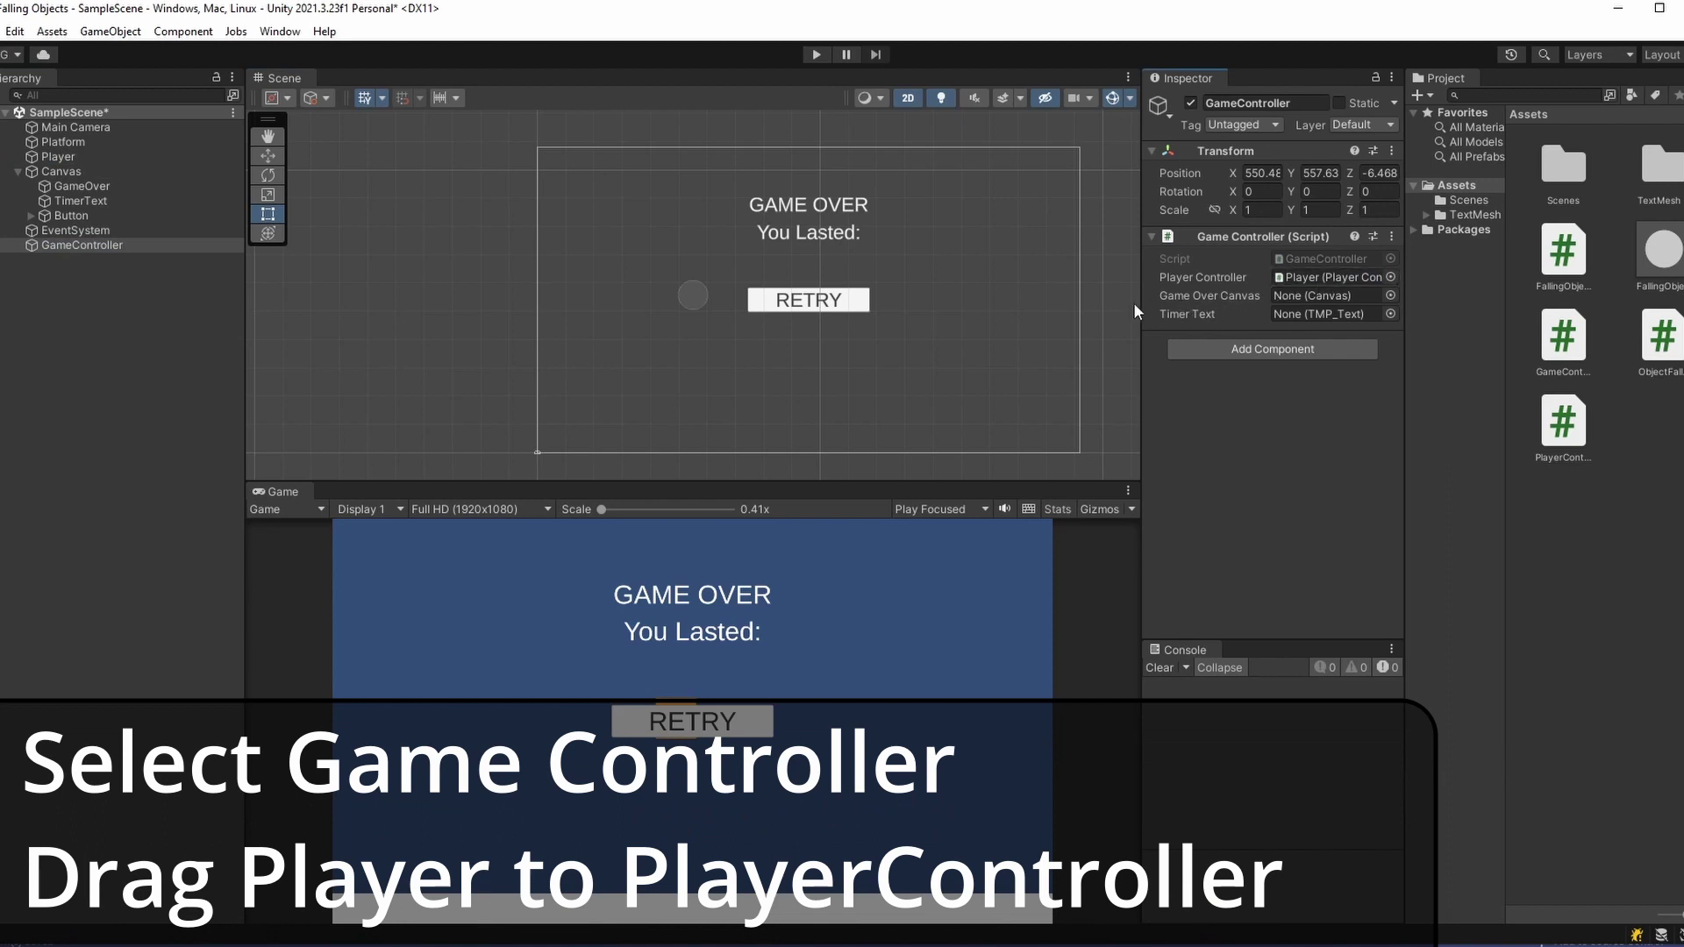
left_click_drag(54, 172, 1333, 295)
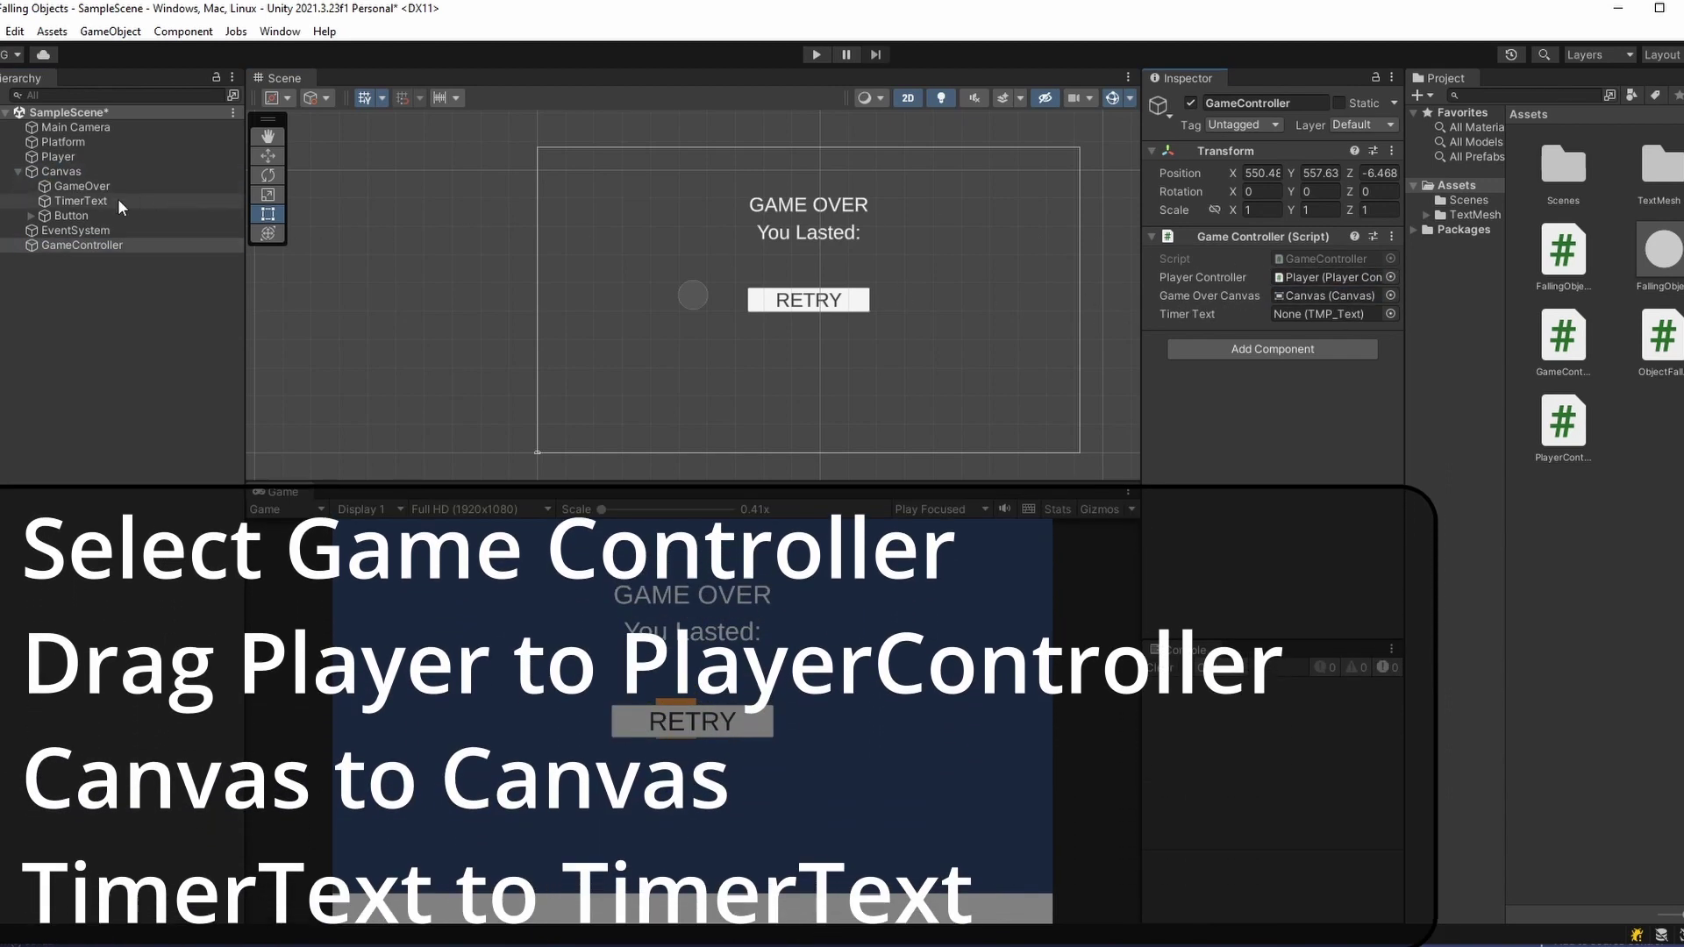
left_click_drag(80, 201, 618, 207)
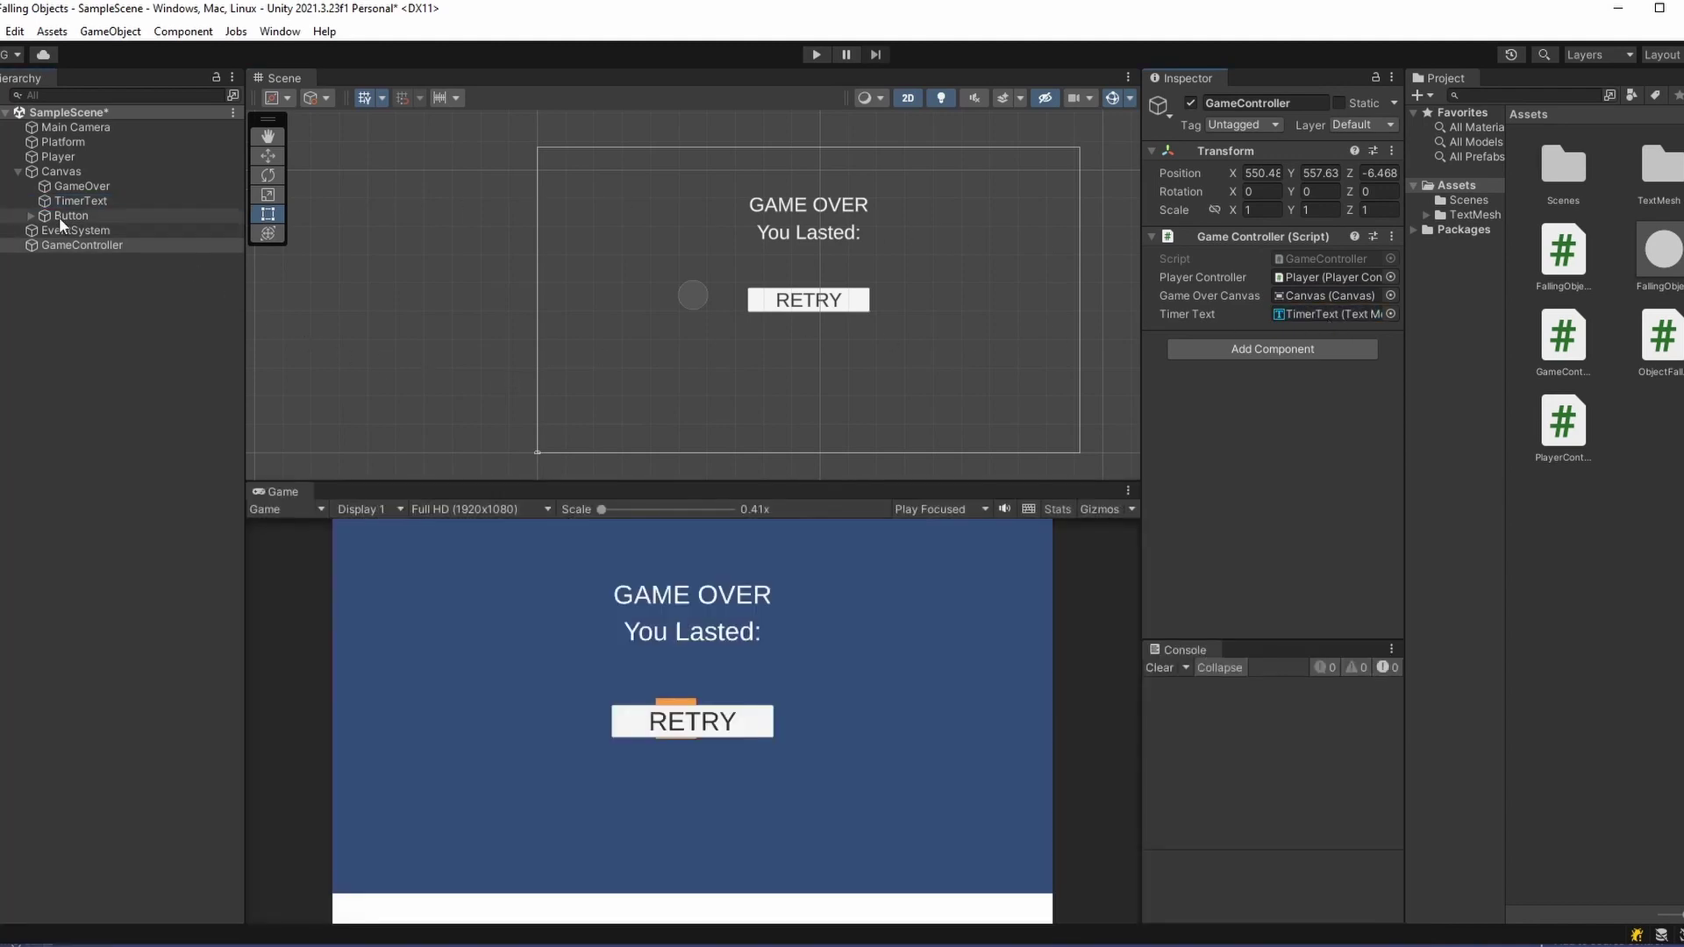
Add an On Click () entry to the RETRY Button targeting GameController > RetryClicked ()
left_click(56, 217)
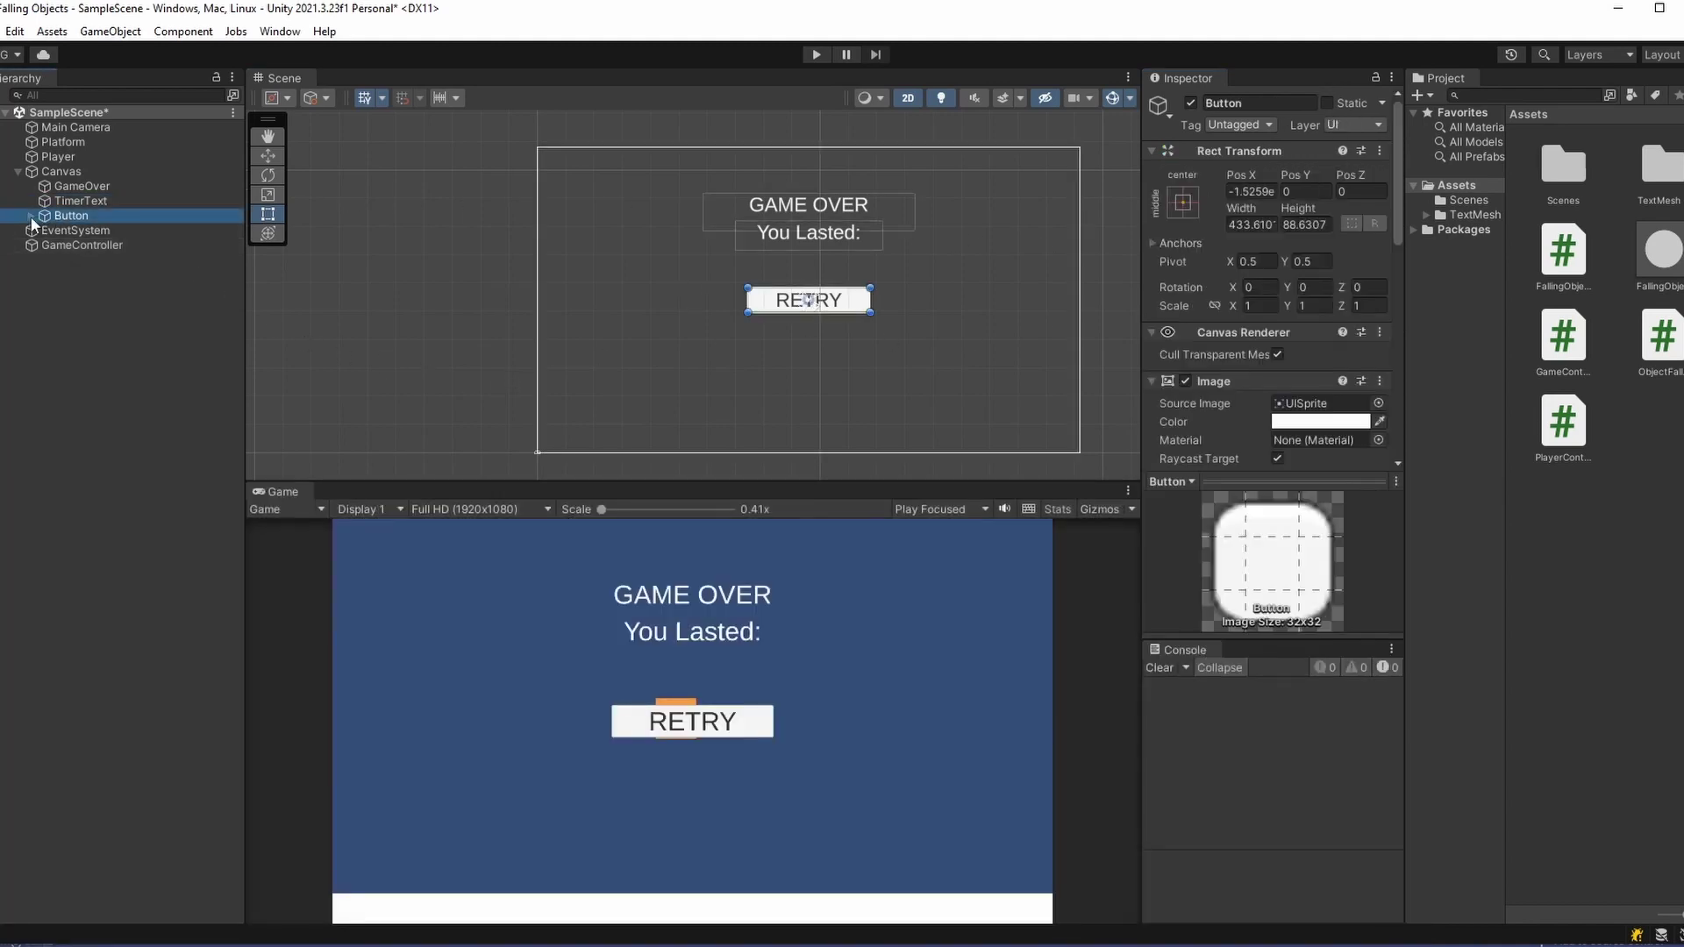
scroll(1297, 364, "down", 10)
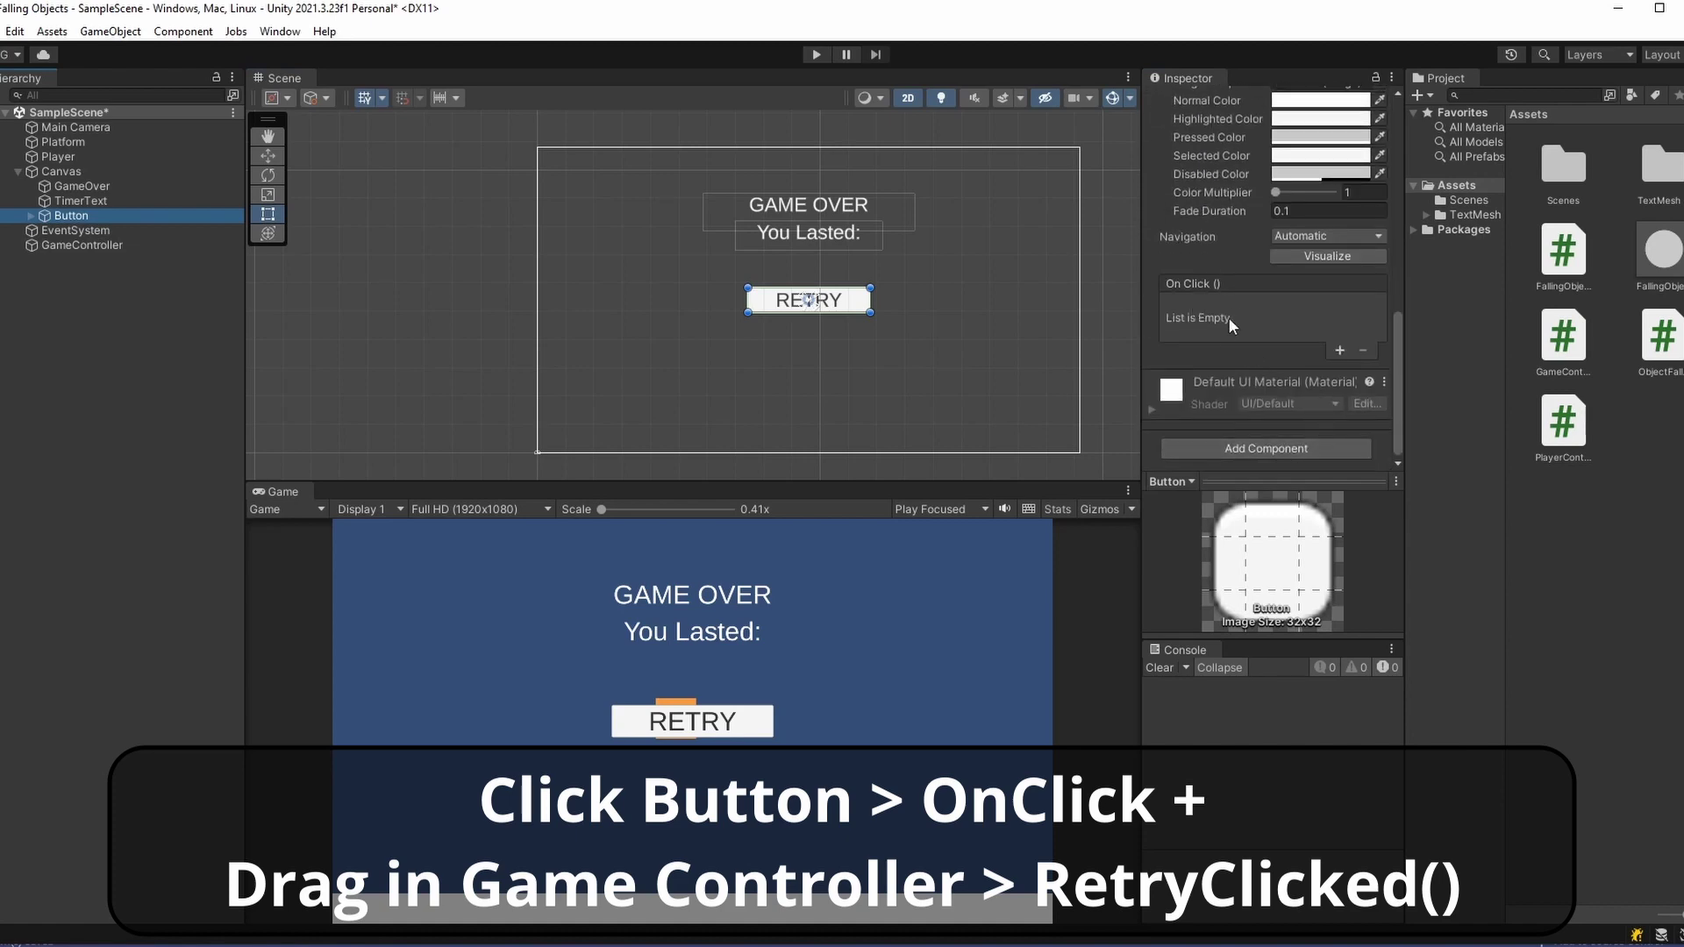
left_click(1340, 352)
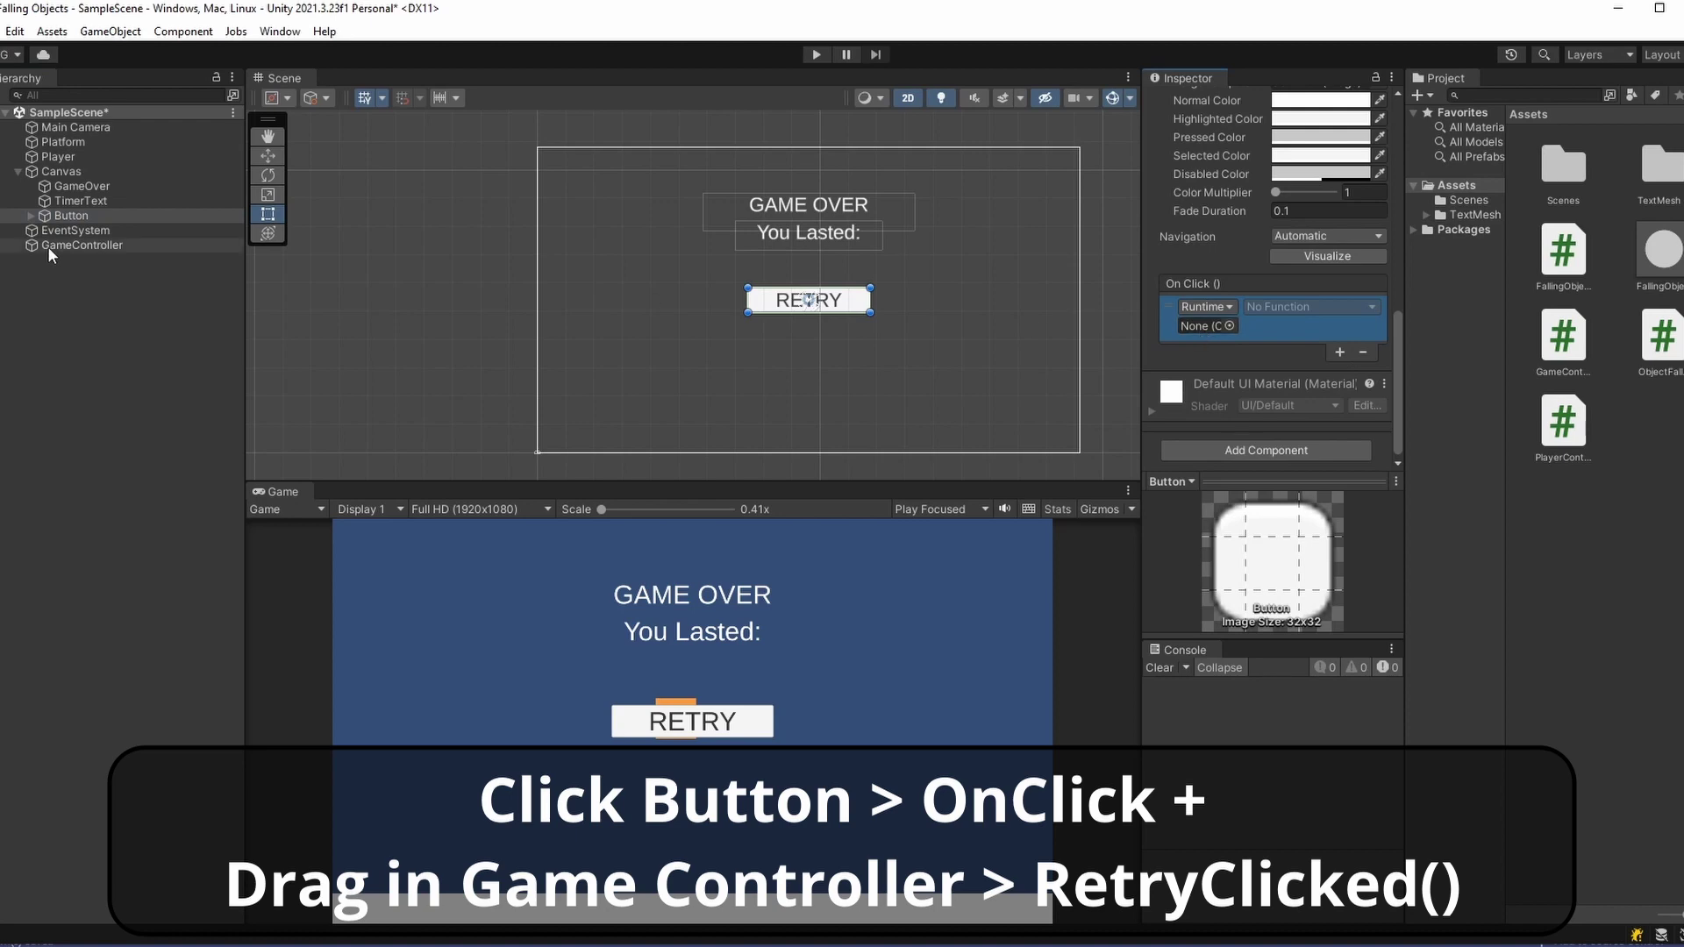
left_click_drag(53, 246, 1187, 329)
left_click(1308, 307)
mouse_move(1355, 400)
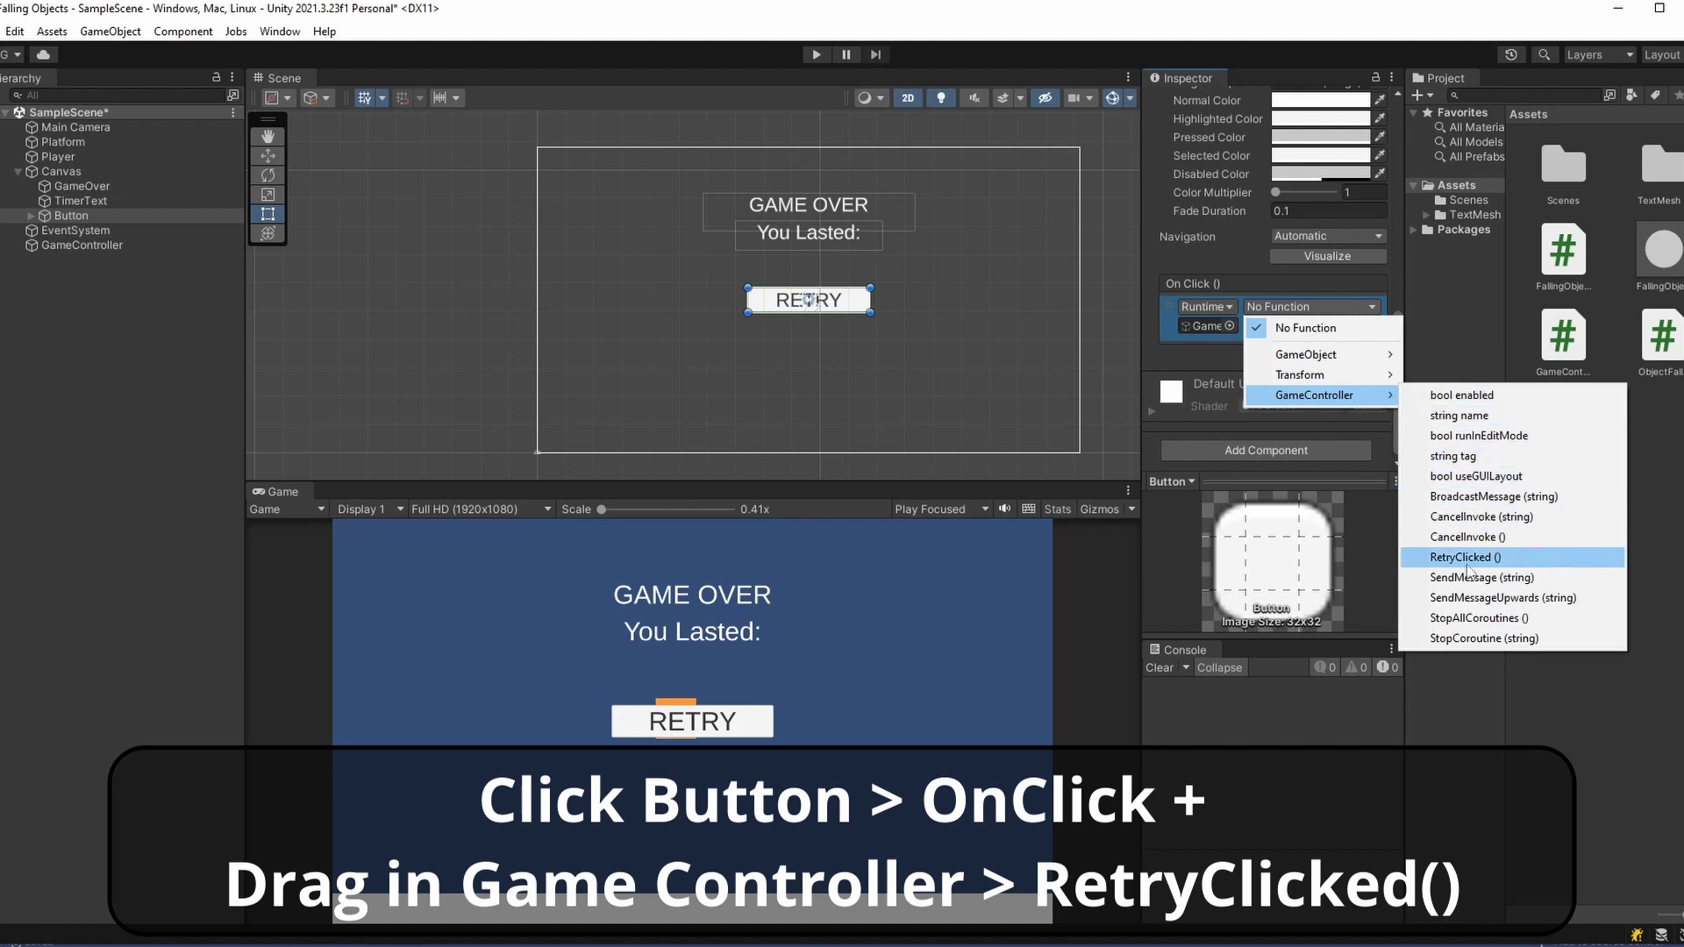
left_click(1501, 558)
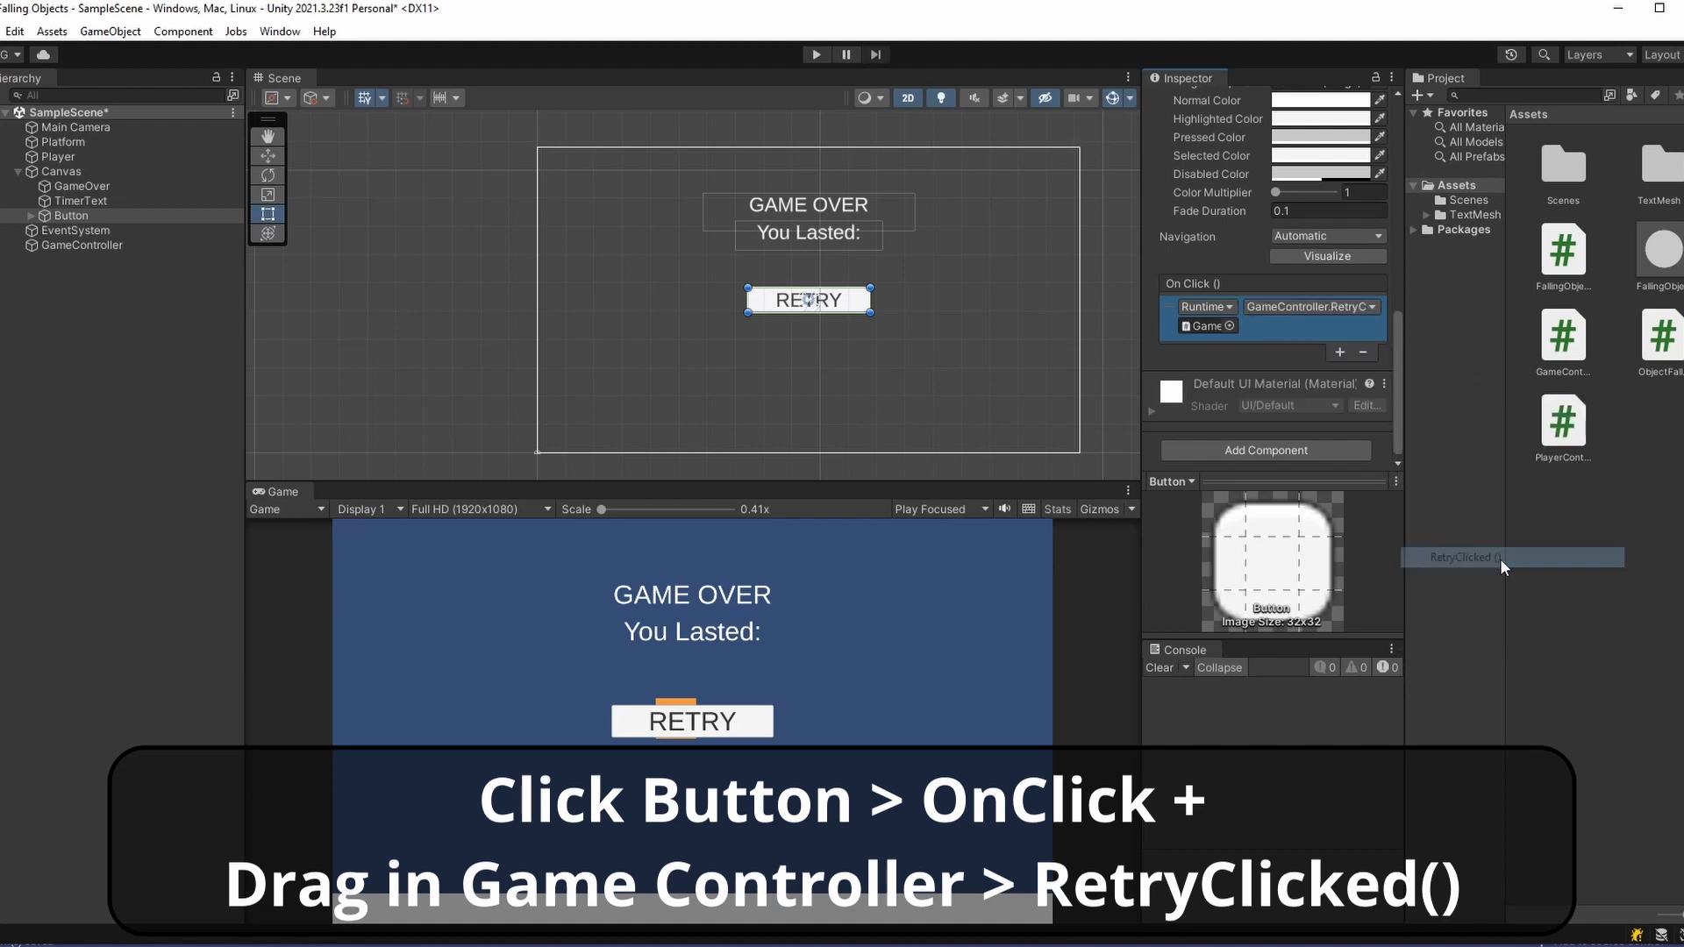
Play the game, move left and right until hit, and use RETRY twice to restart the round
key("ctrl+p")
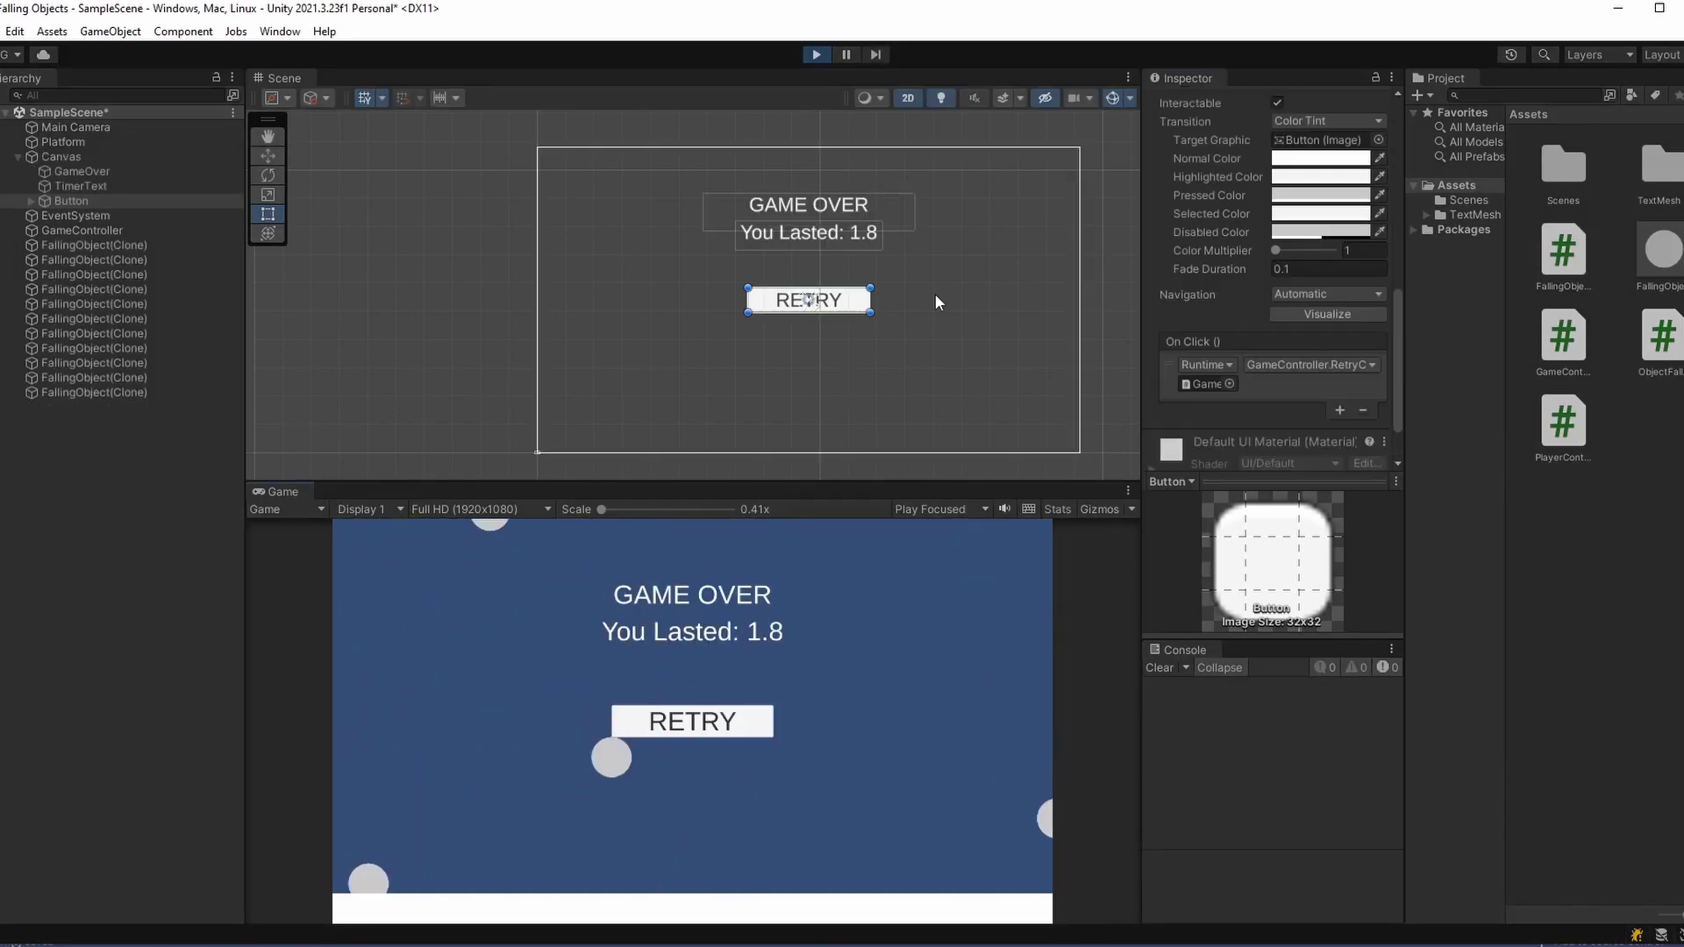
left_click(742, 732)
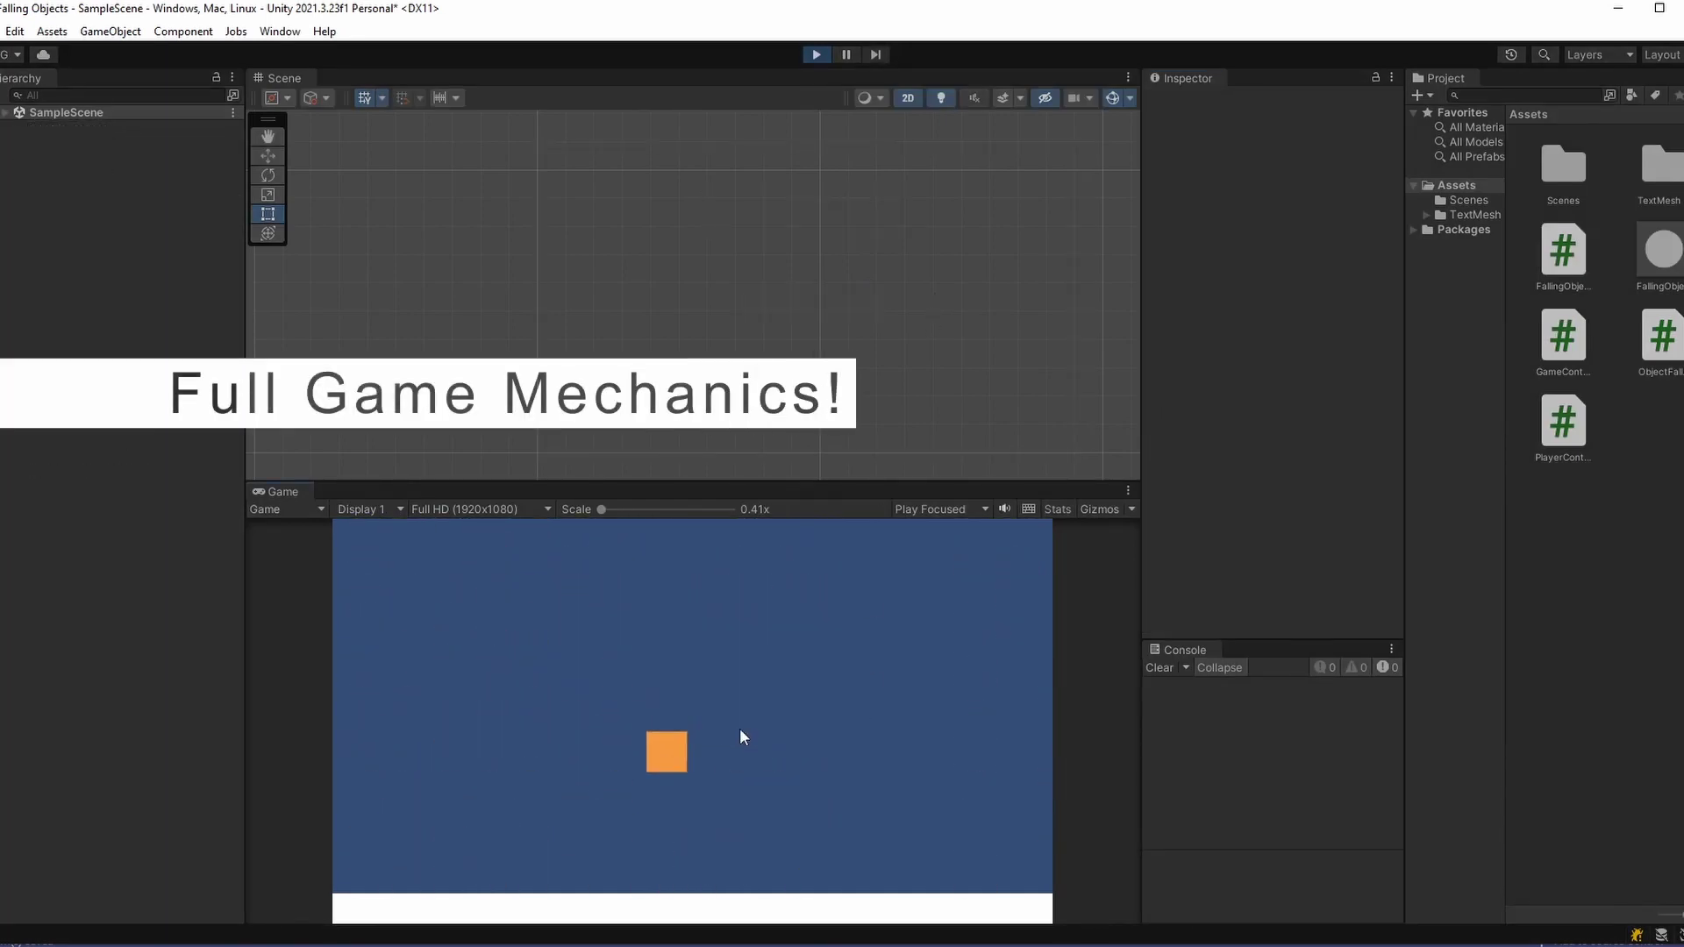
key("Left")
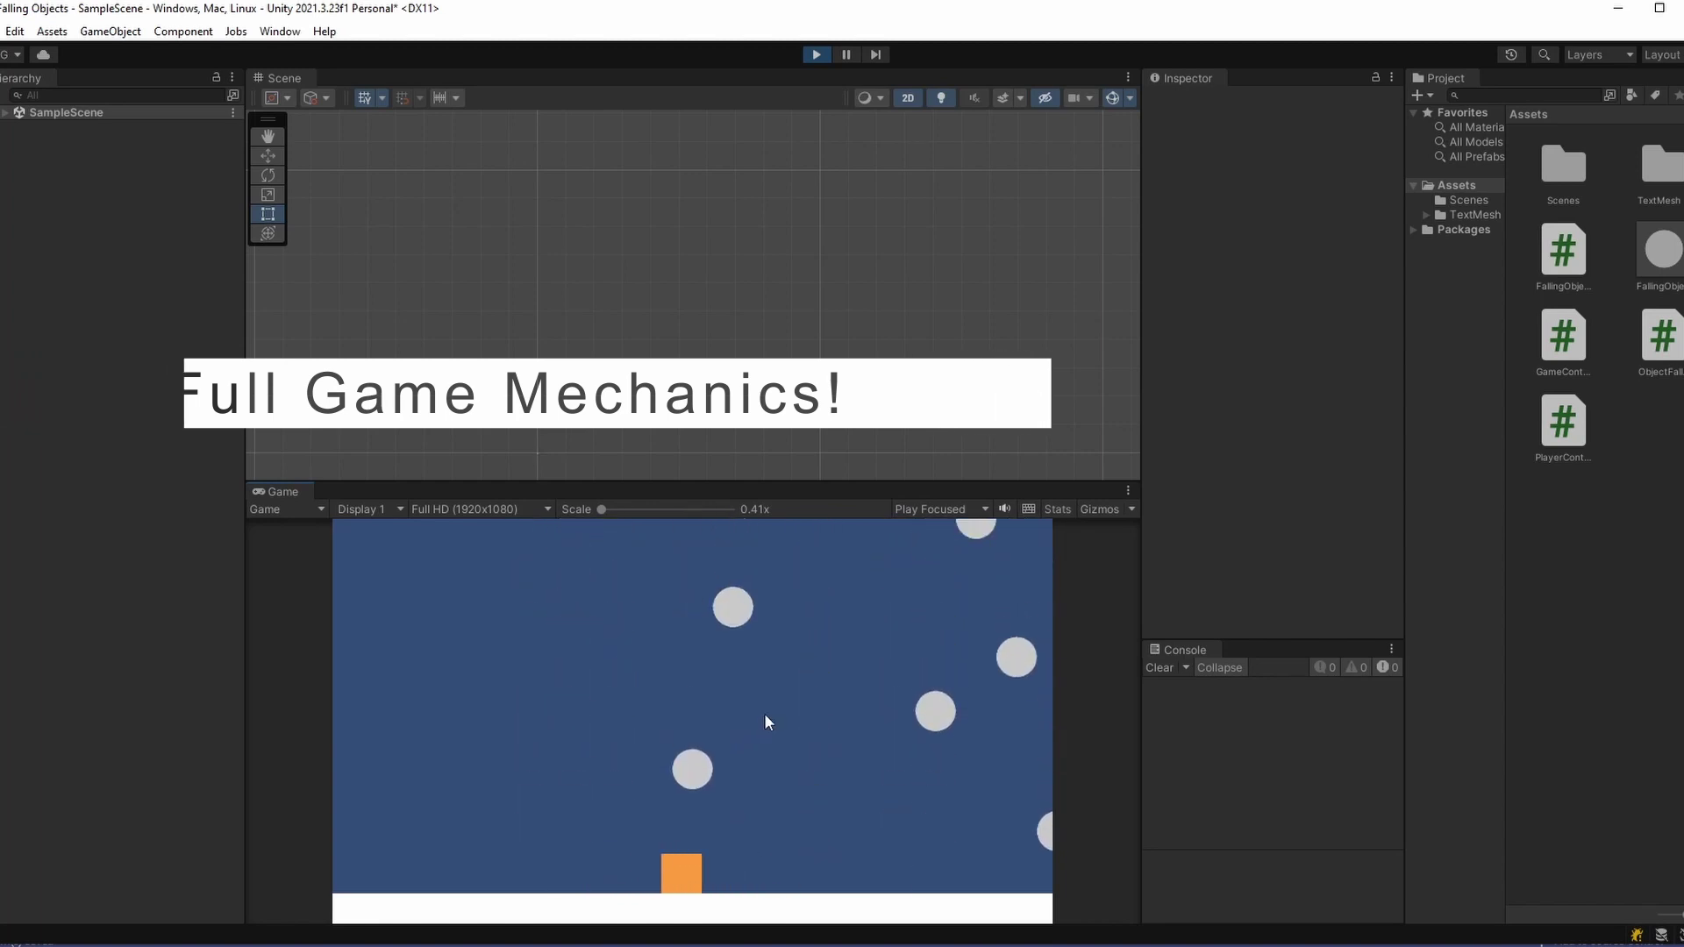
key("Right")
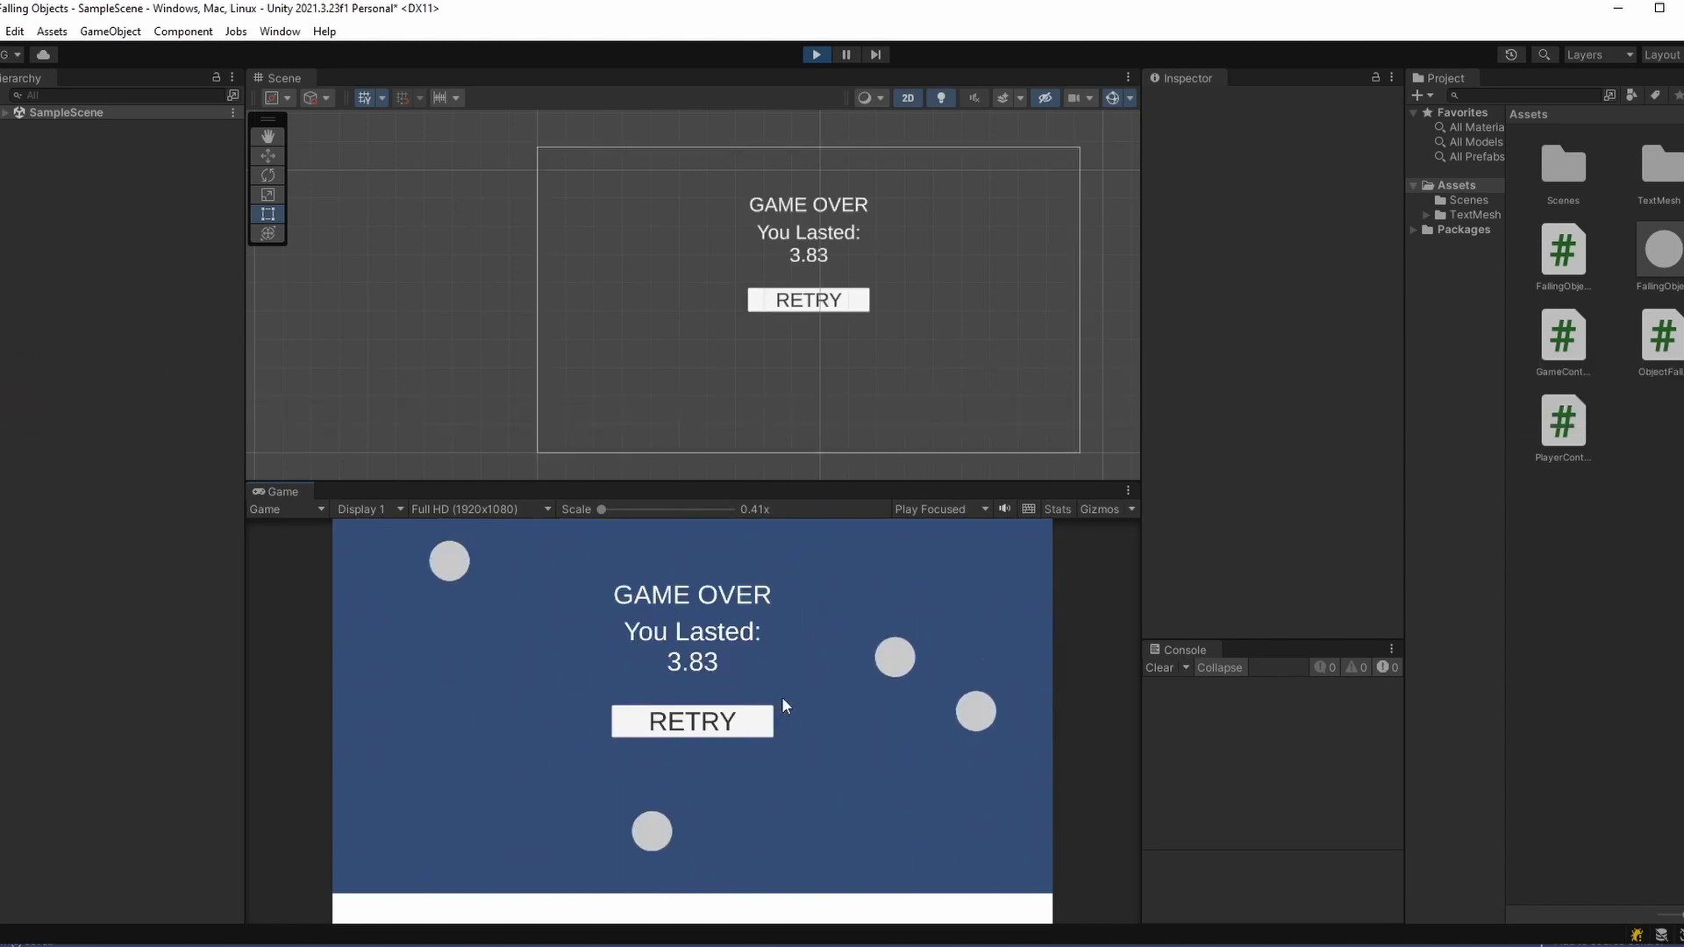
left_click(734, 726)
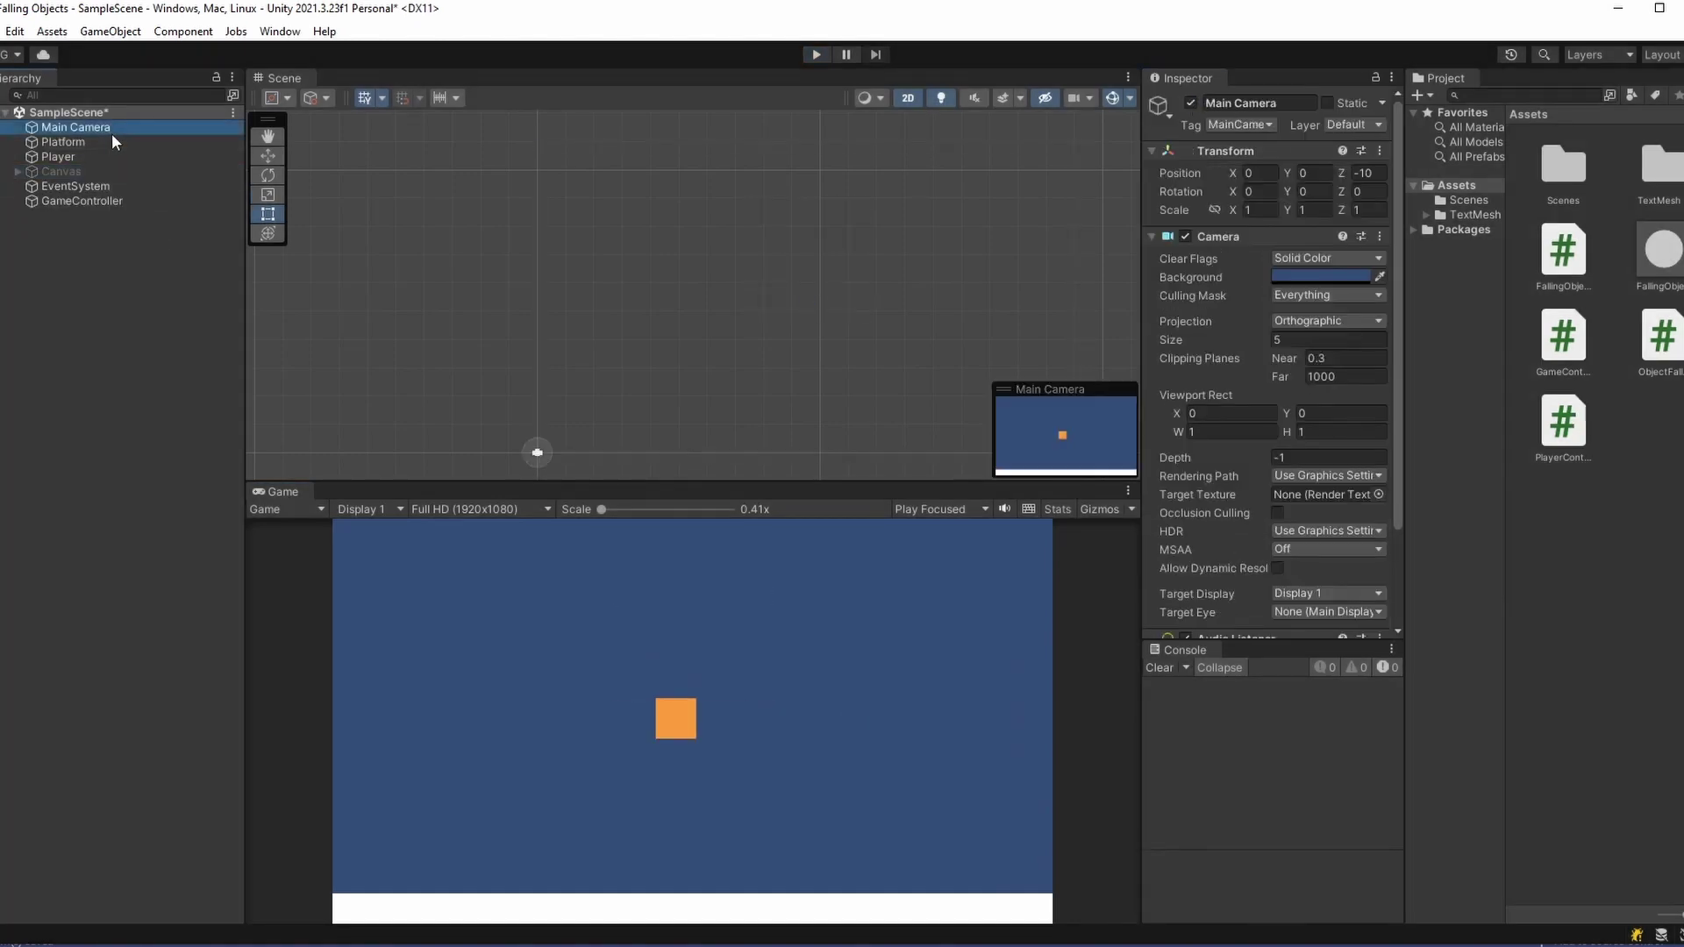
Set the camera background to light cyan and the Platform's sprite colour to pale yellow F3ED92
left_click(1319, 276)
left_click(733, 707)
left_click(64, 142)
left_click(1294, 276)
left_click(1474, 354)
left_click(1414, 386)
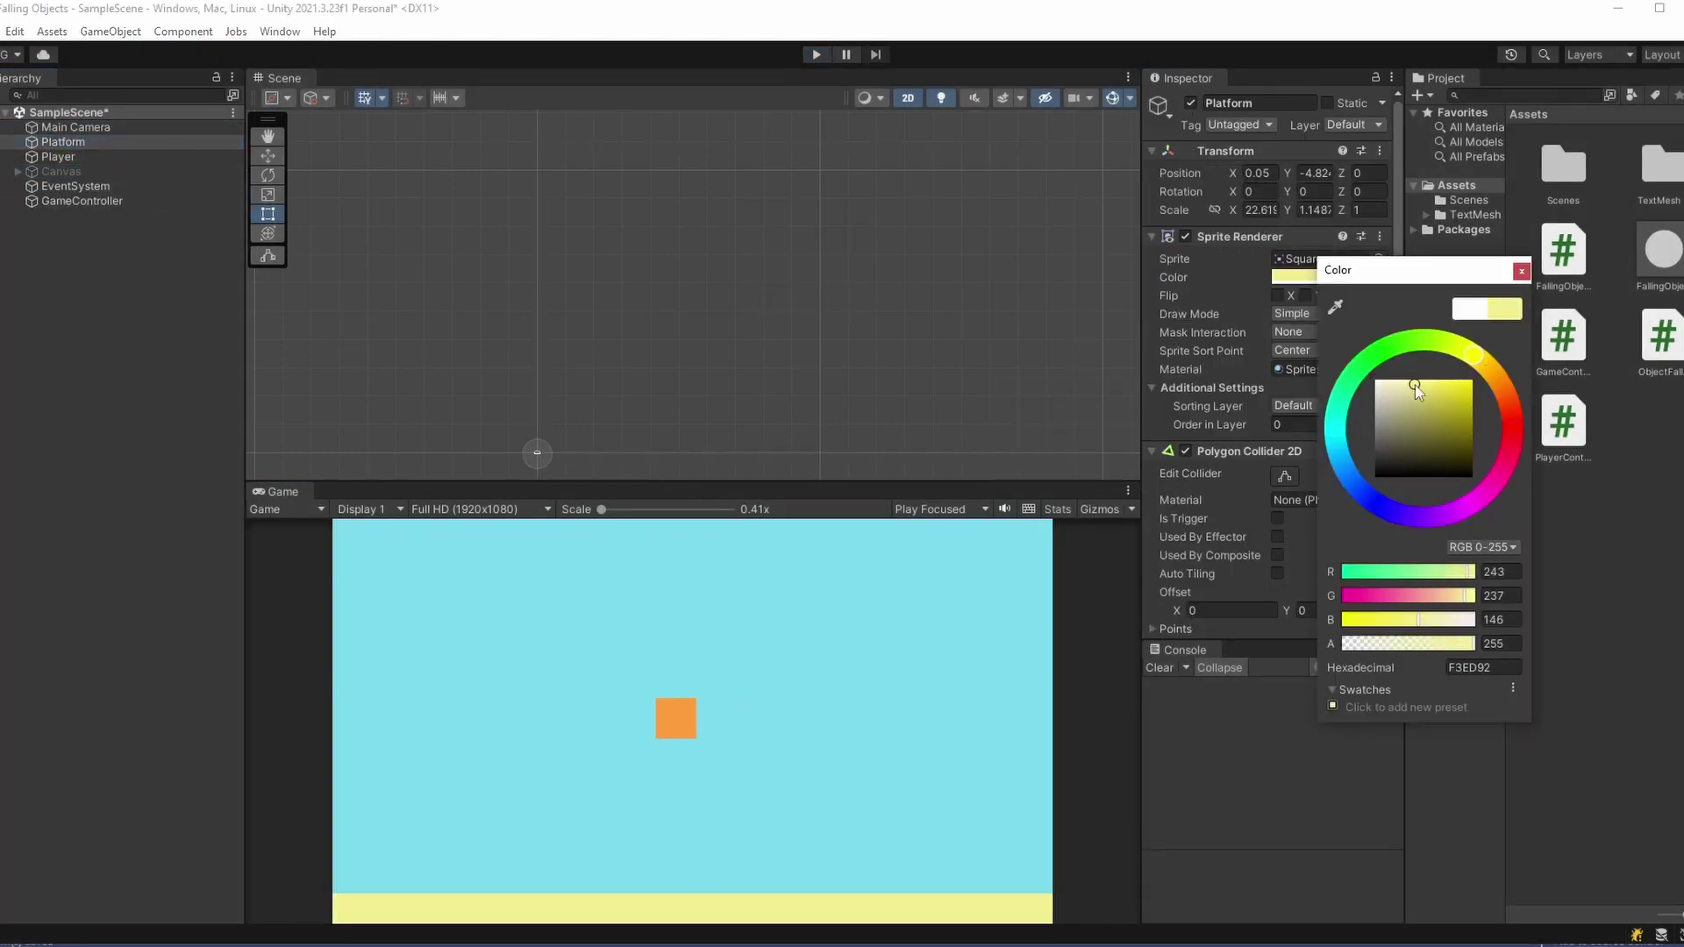
left_click(1521, 271)
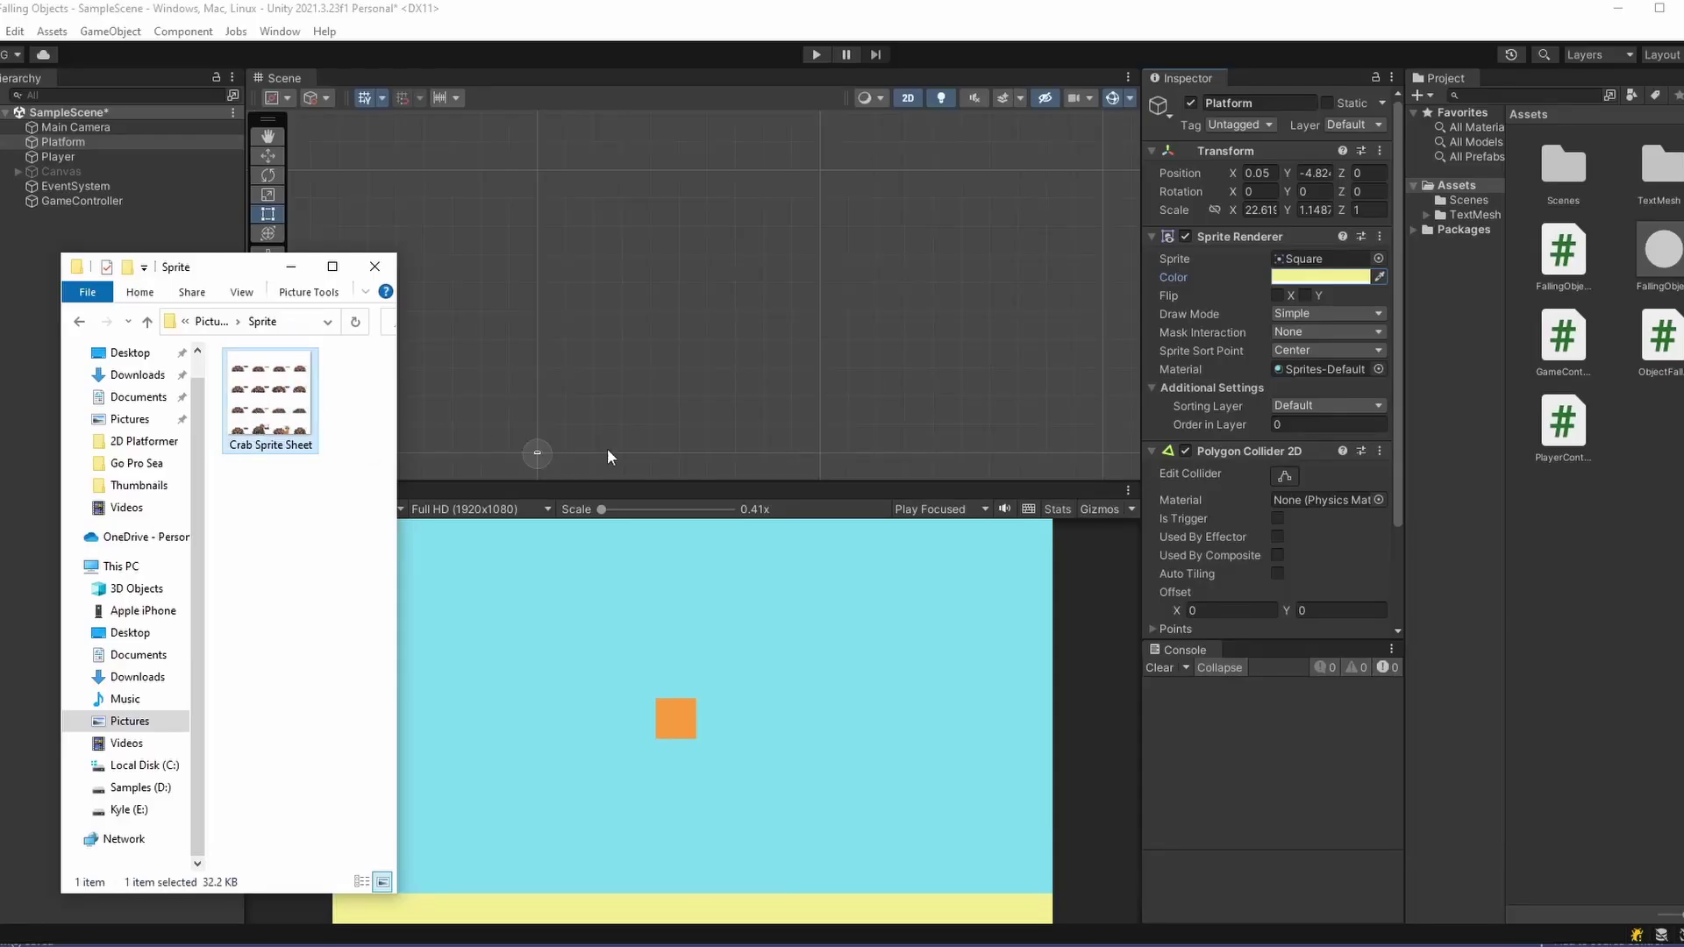
Import the Crab Sprite Sheet from Explorer into the project Assets
left_click_drag(610, 455, 1399, 479)
left_click_drag(1645, 439, 1646, 440)
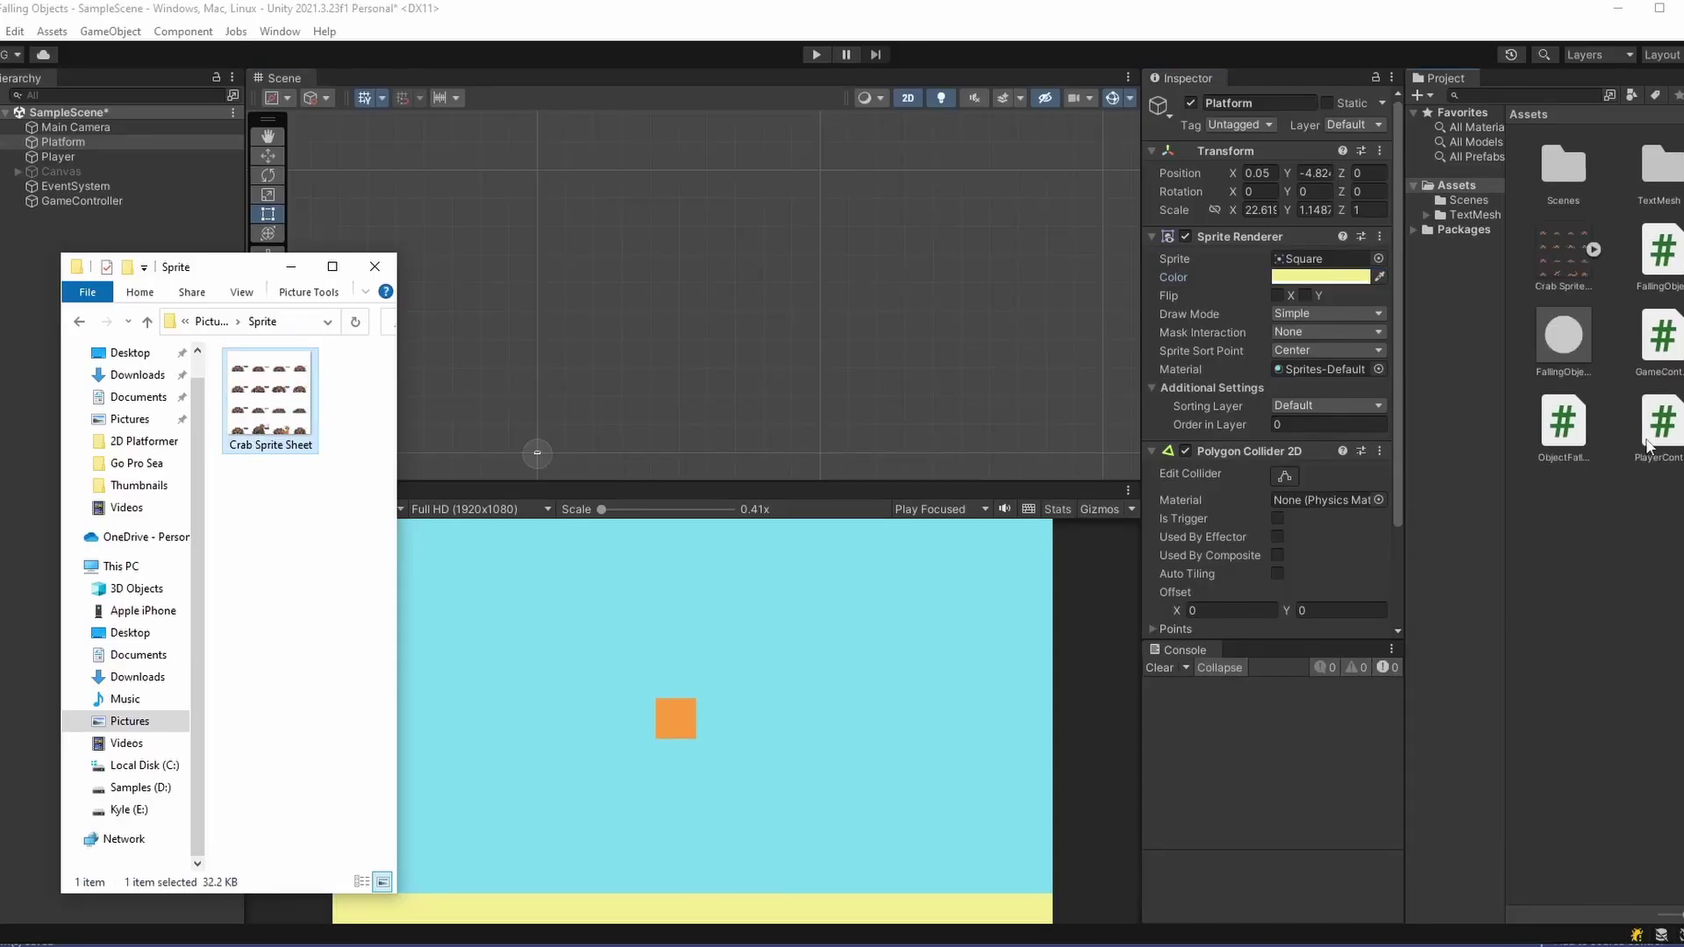
left_click(1024, 2)
Apply Multiple sprite mode, 15 pixels per unit, Point filtering and no compression to the Crab Sprite Sheet
left_click(1554, 263)
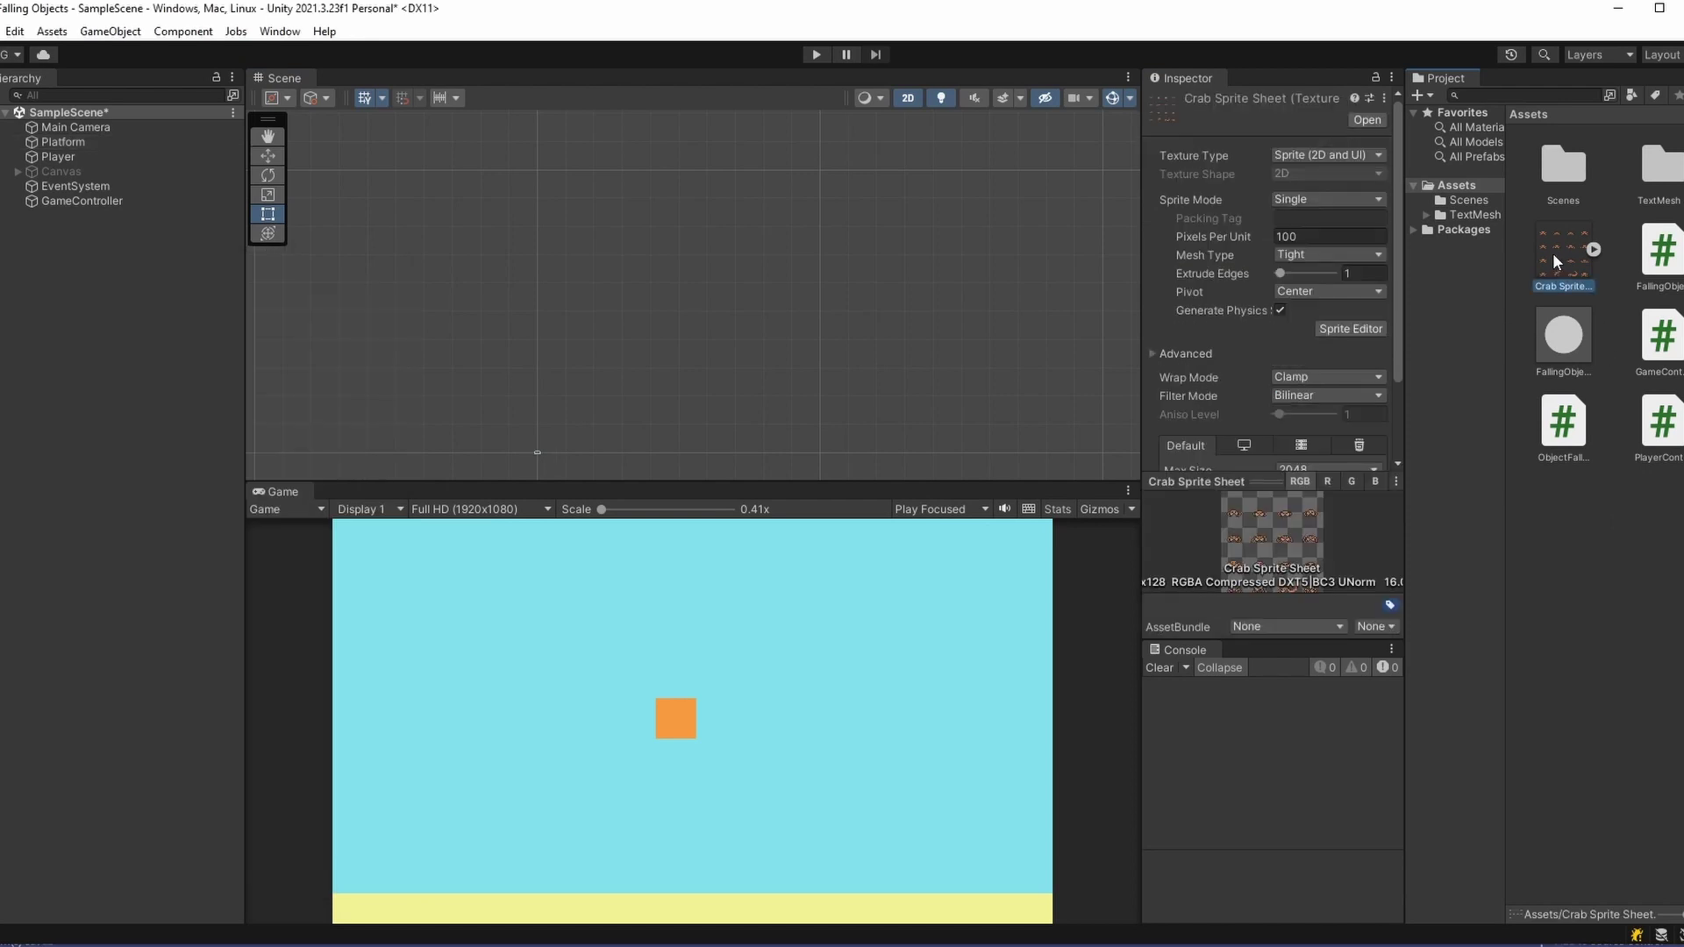
left_click(1316, 196)
left_click(1317, 237)
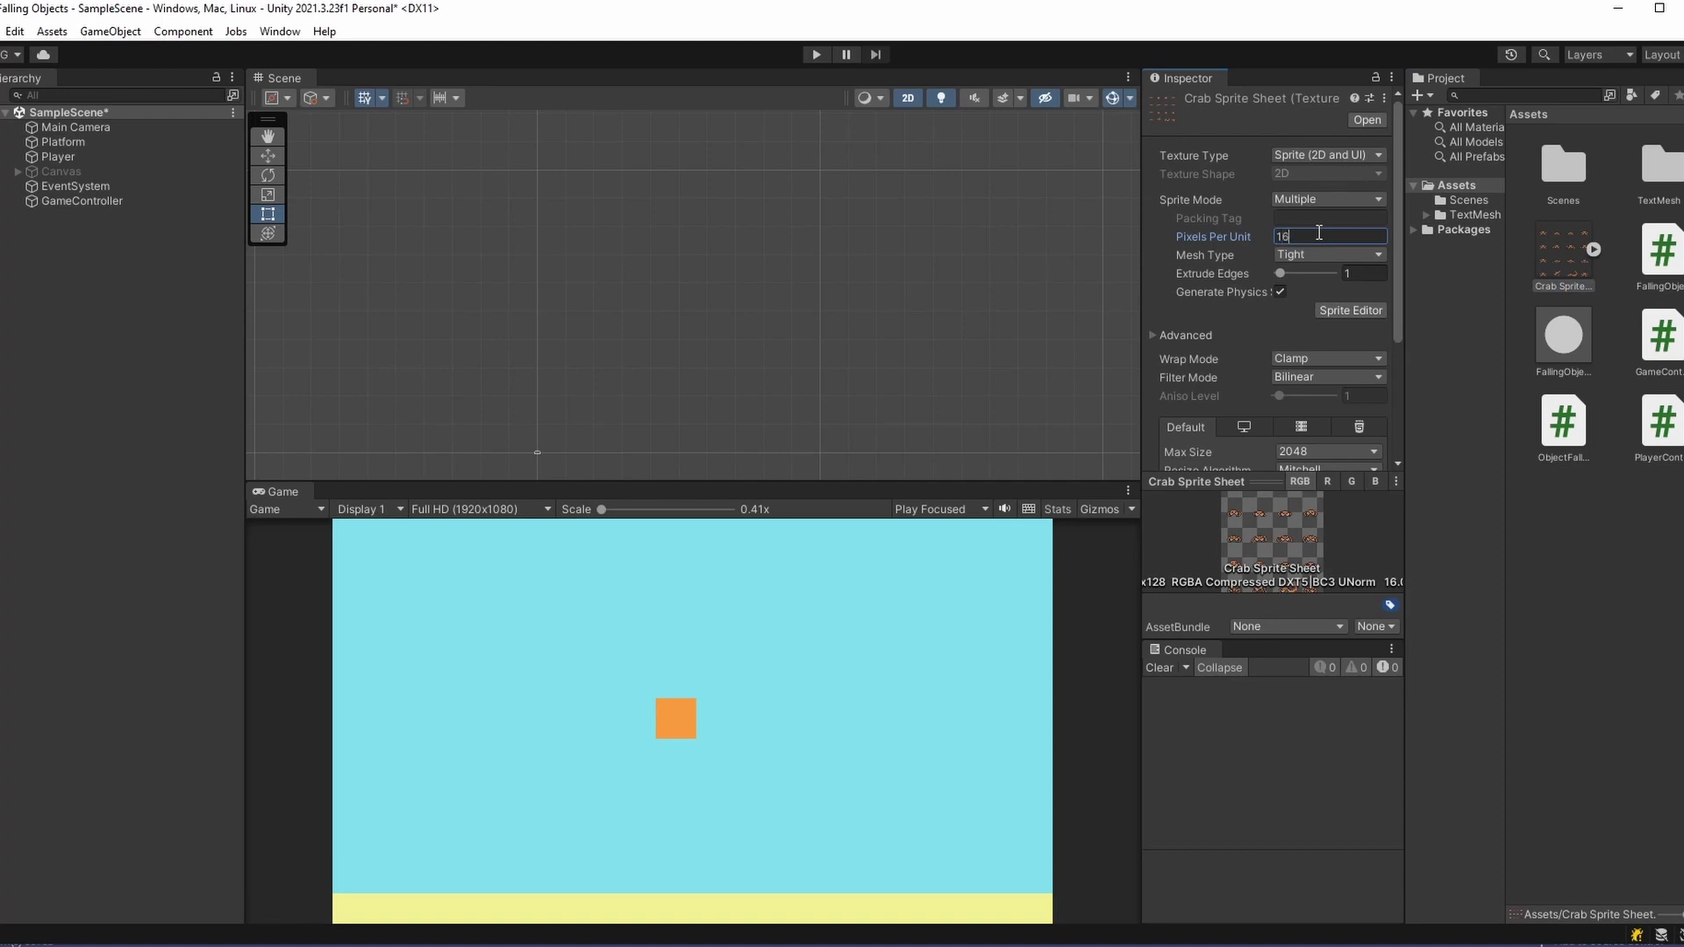
left_click(1318, 376)
left_click(1315, 392)
scroll(1331, 434, "down", 2)
left_click(1327, 407)
left_click(1316, 427)
left_click(1366, 440)
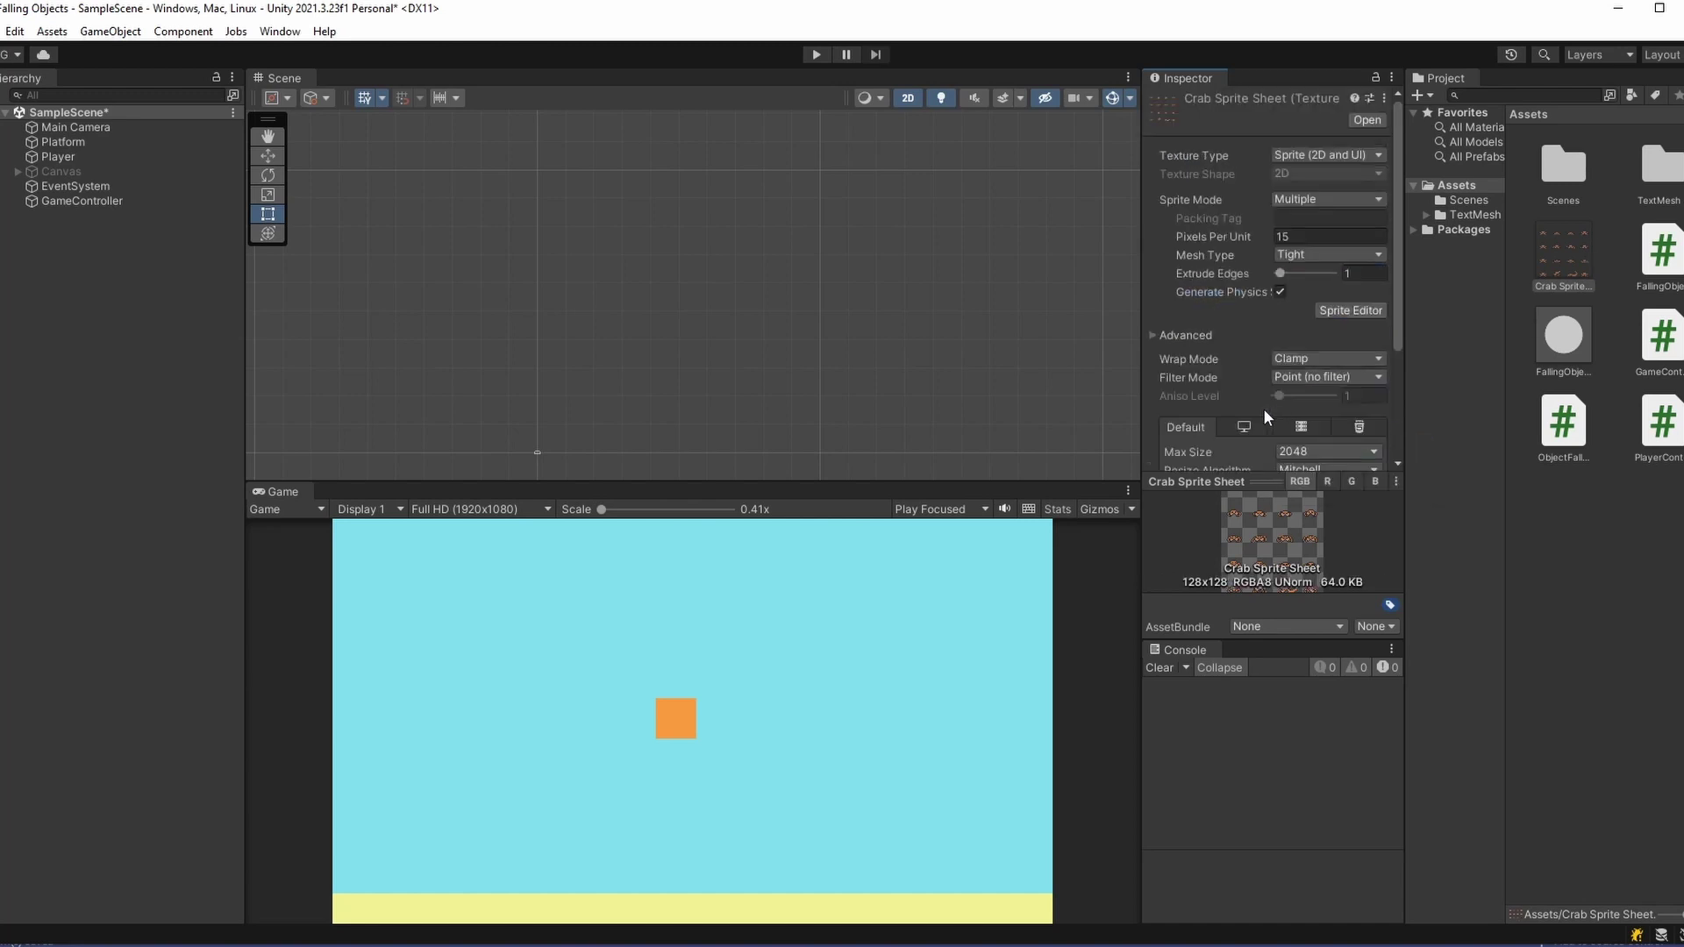
Grid-slice the Crab Sprite Sheet by 32×16 cell size in the Sprite Editor and apply
left_click(1350, 310)
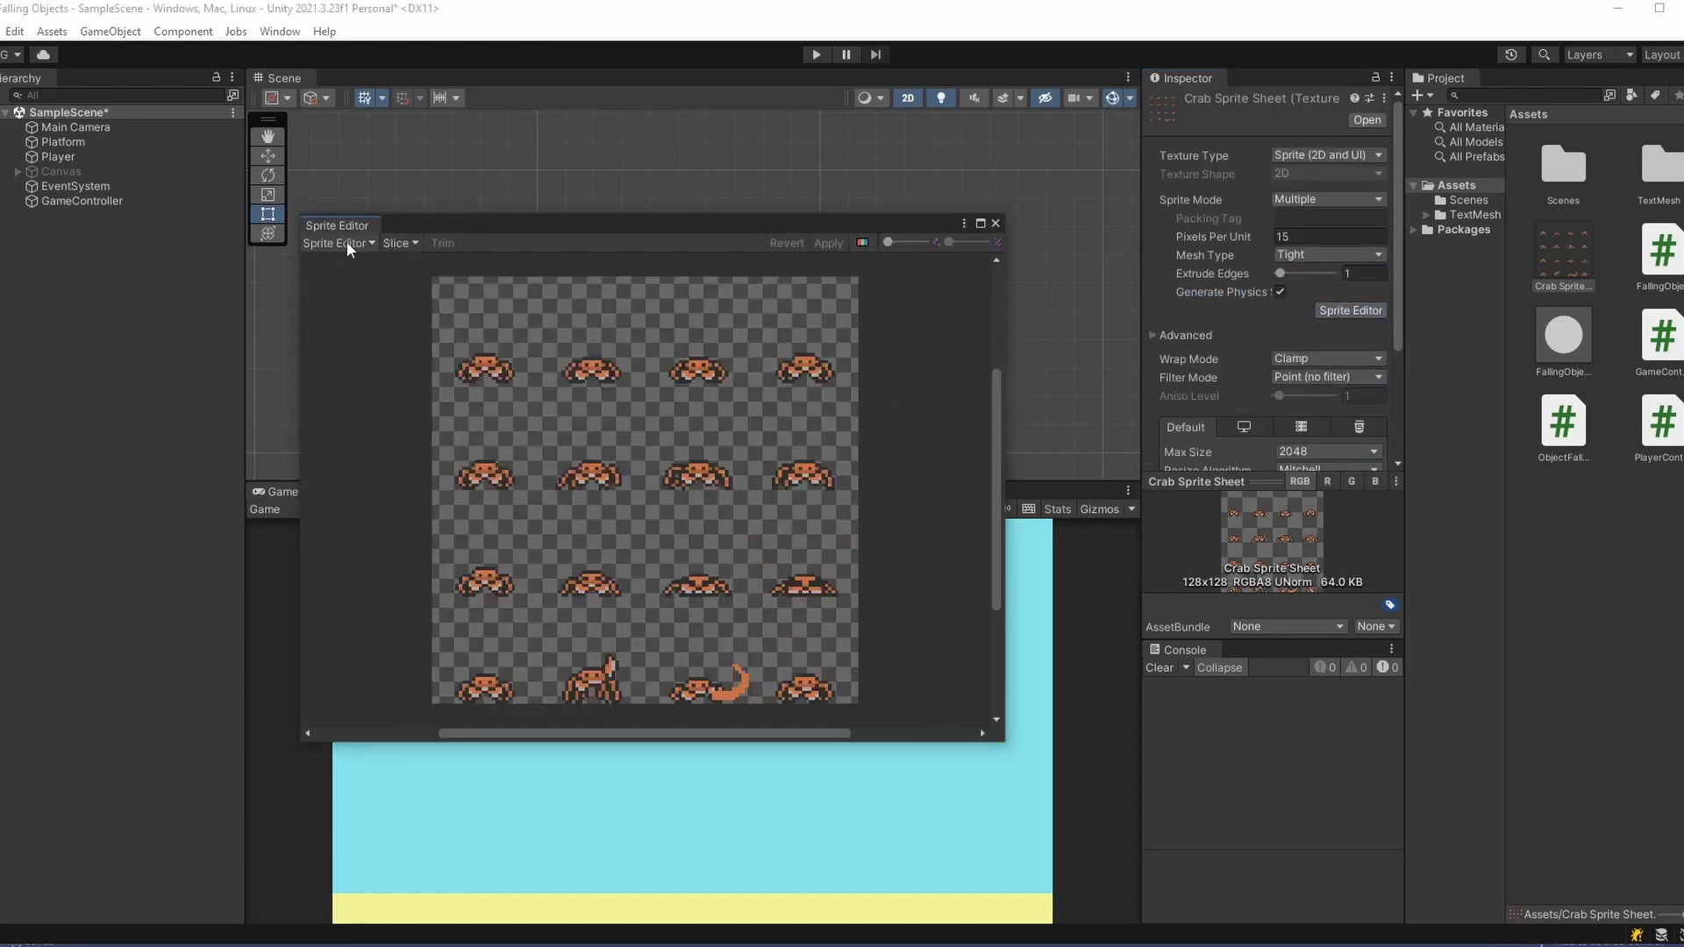
left_click(398, 243)
left_click(548, 261)
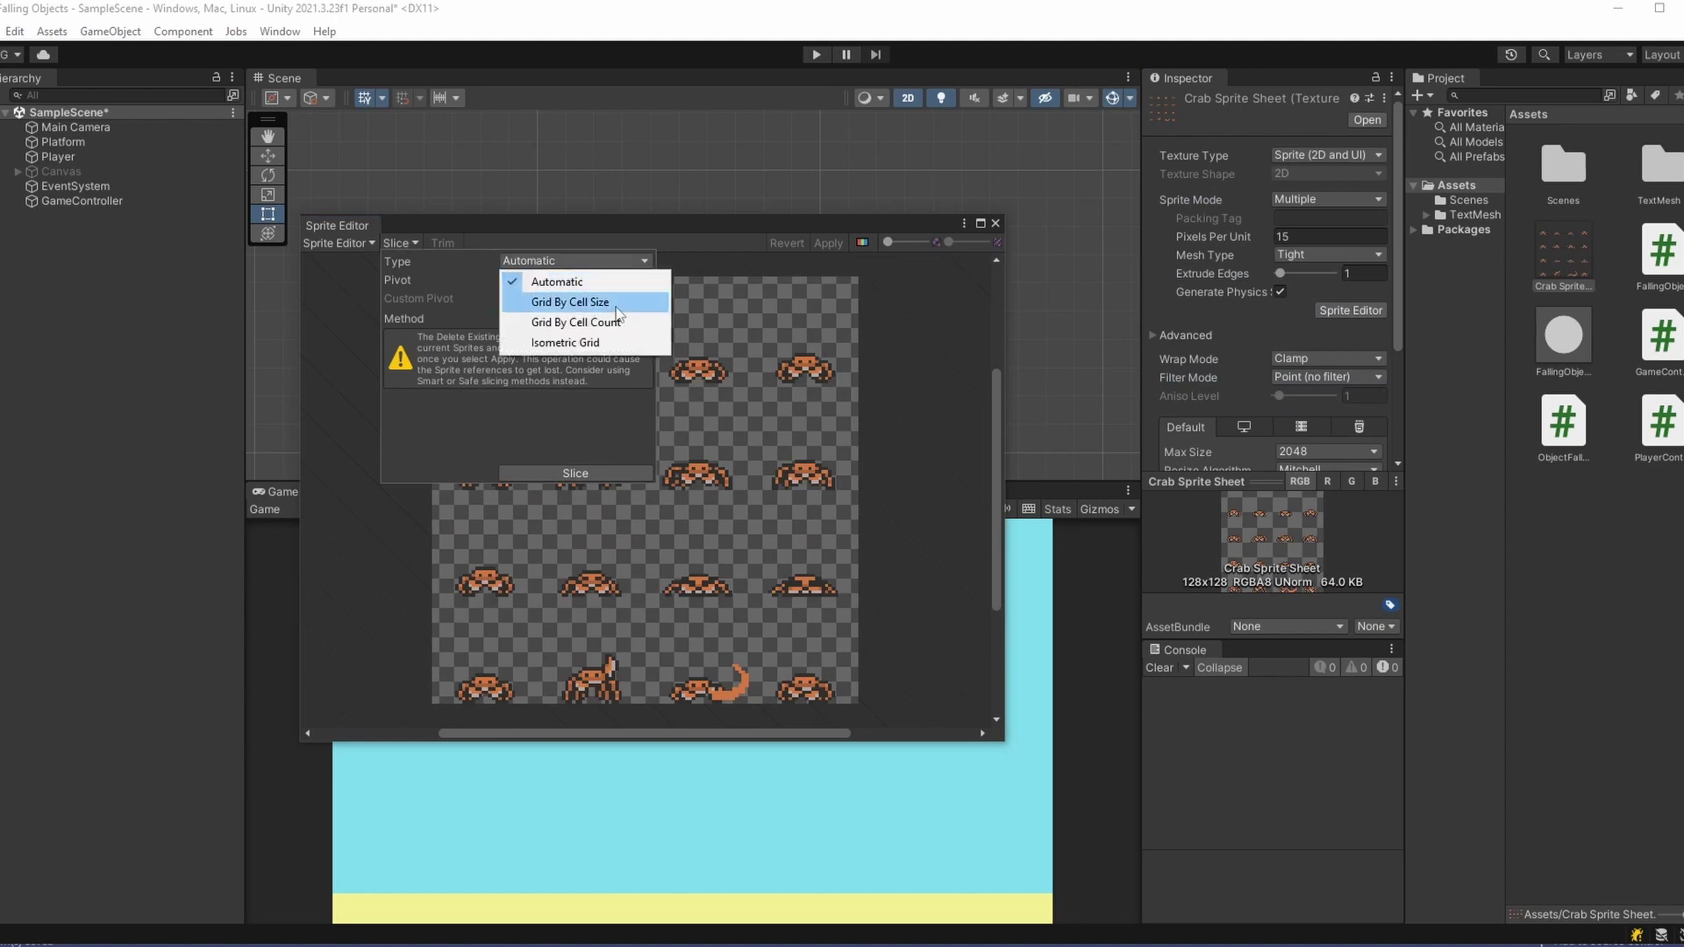
left_click(562, 300)
left_click(572, 281)
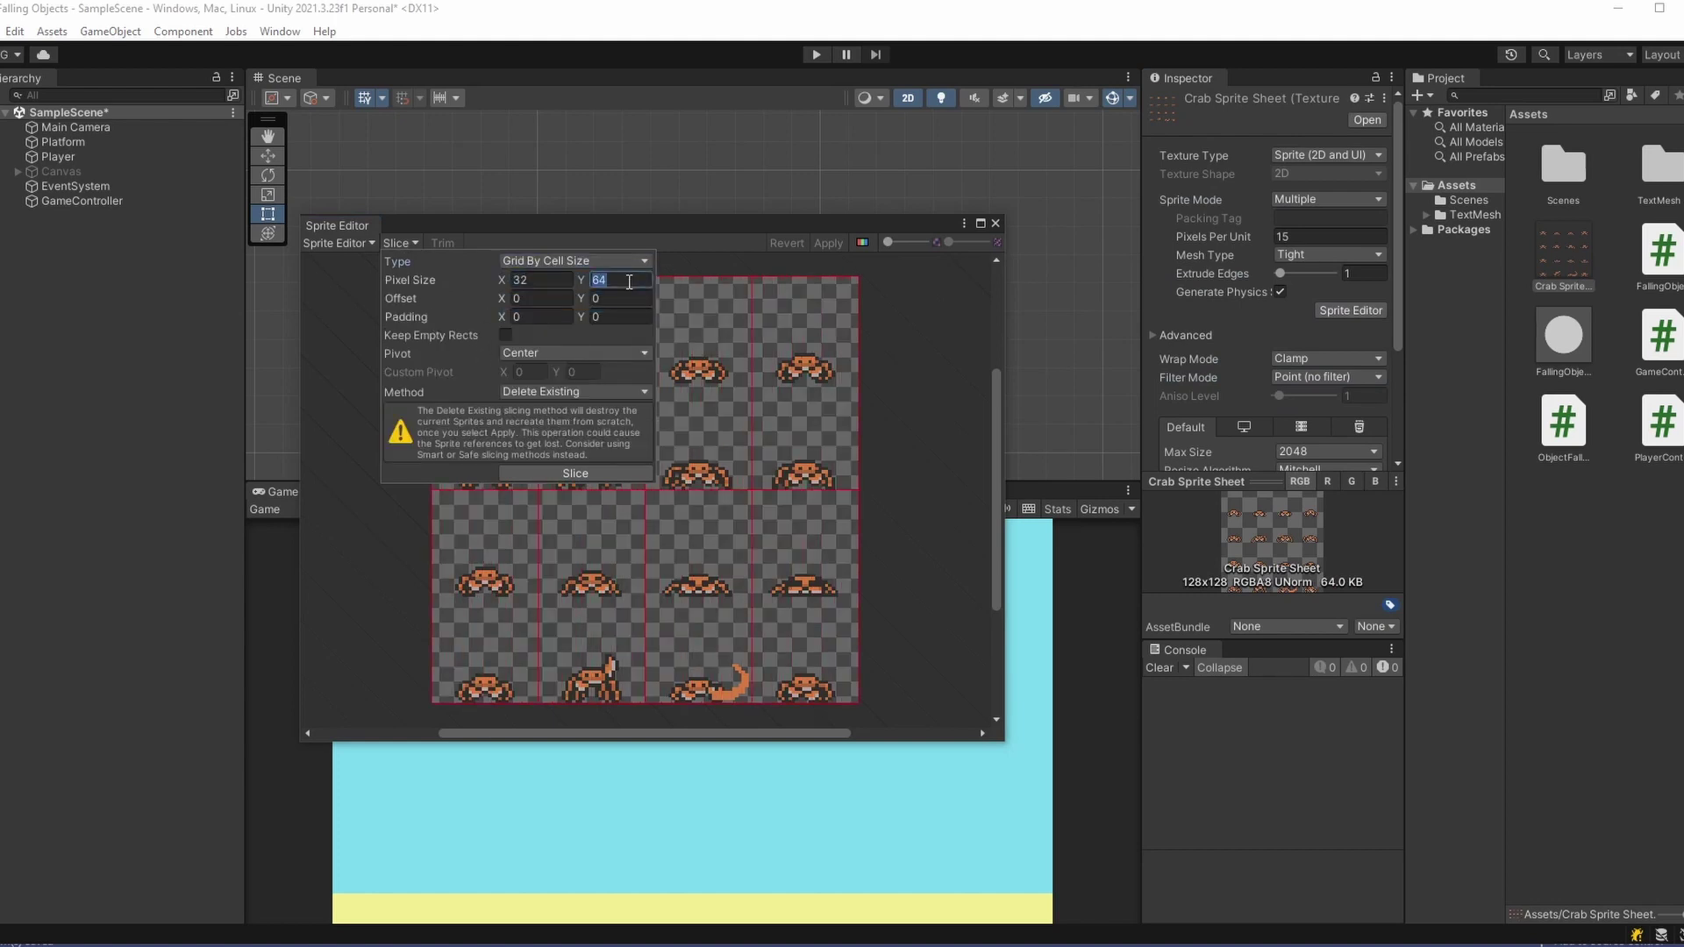
type("16")
left_click(603, 473)
left_click(721, 269)
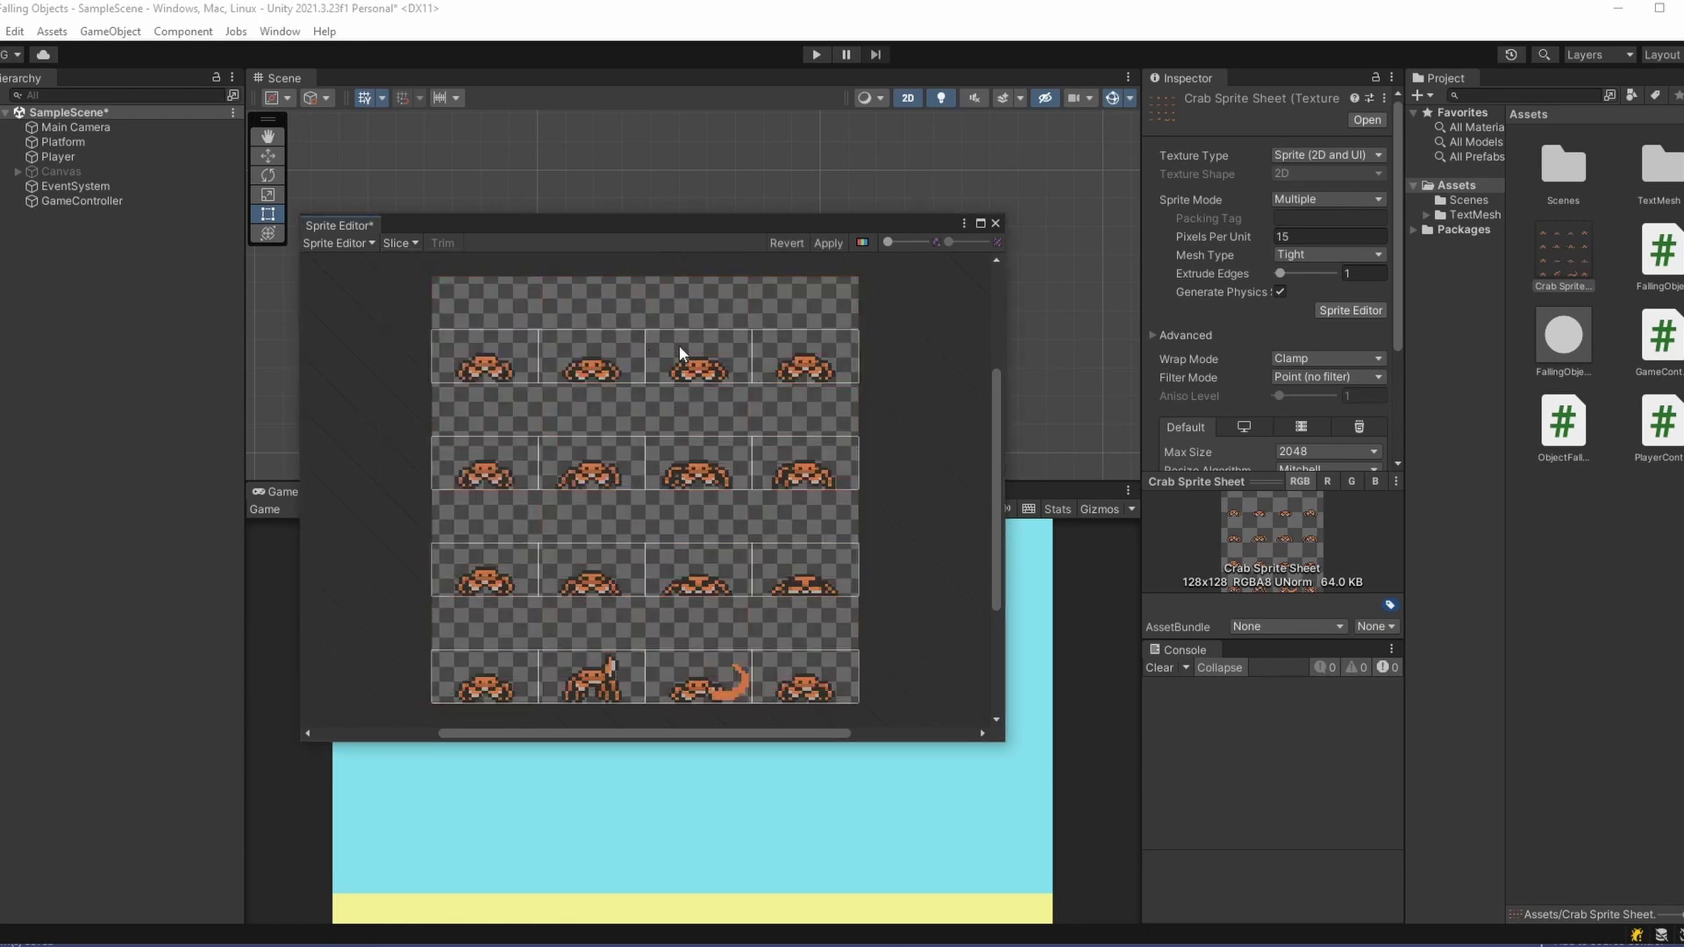
left_click(829, 243)
Open the Animation window for the Player and dock it below the game view
left_click(995, 223)
left_click(1562, 334)
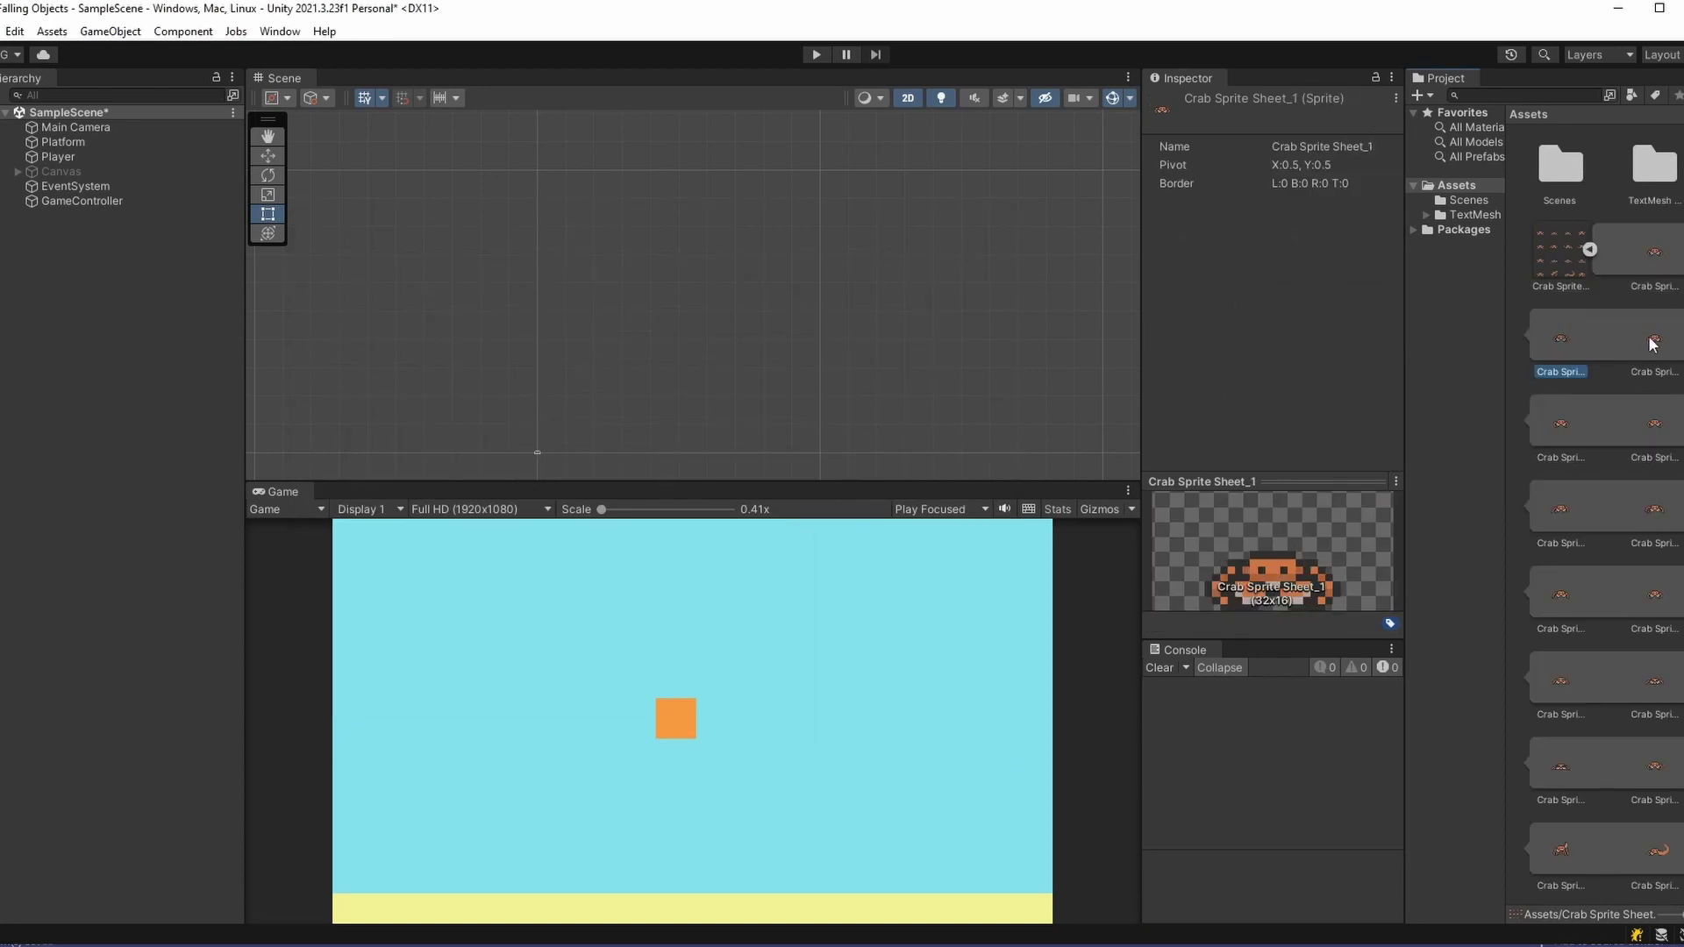
left_click(58, 156)
left_click(279, 30)
left_click(279, 30)
left_click(279, 30)
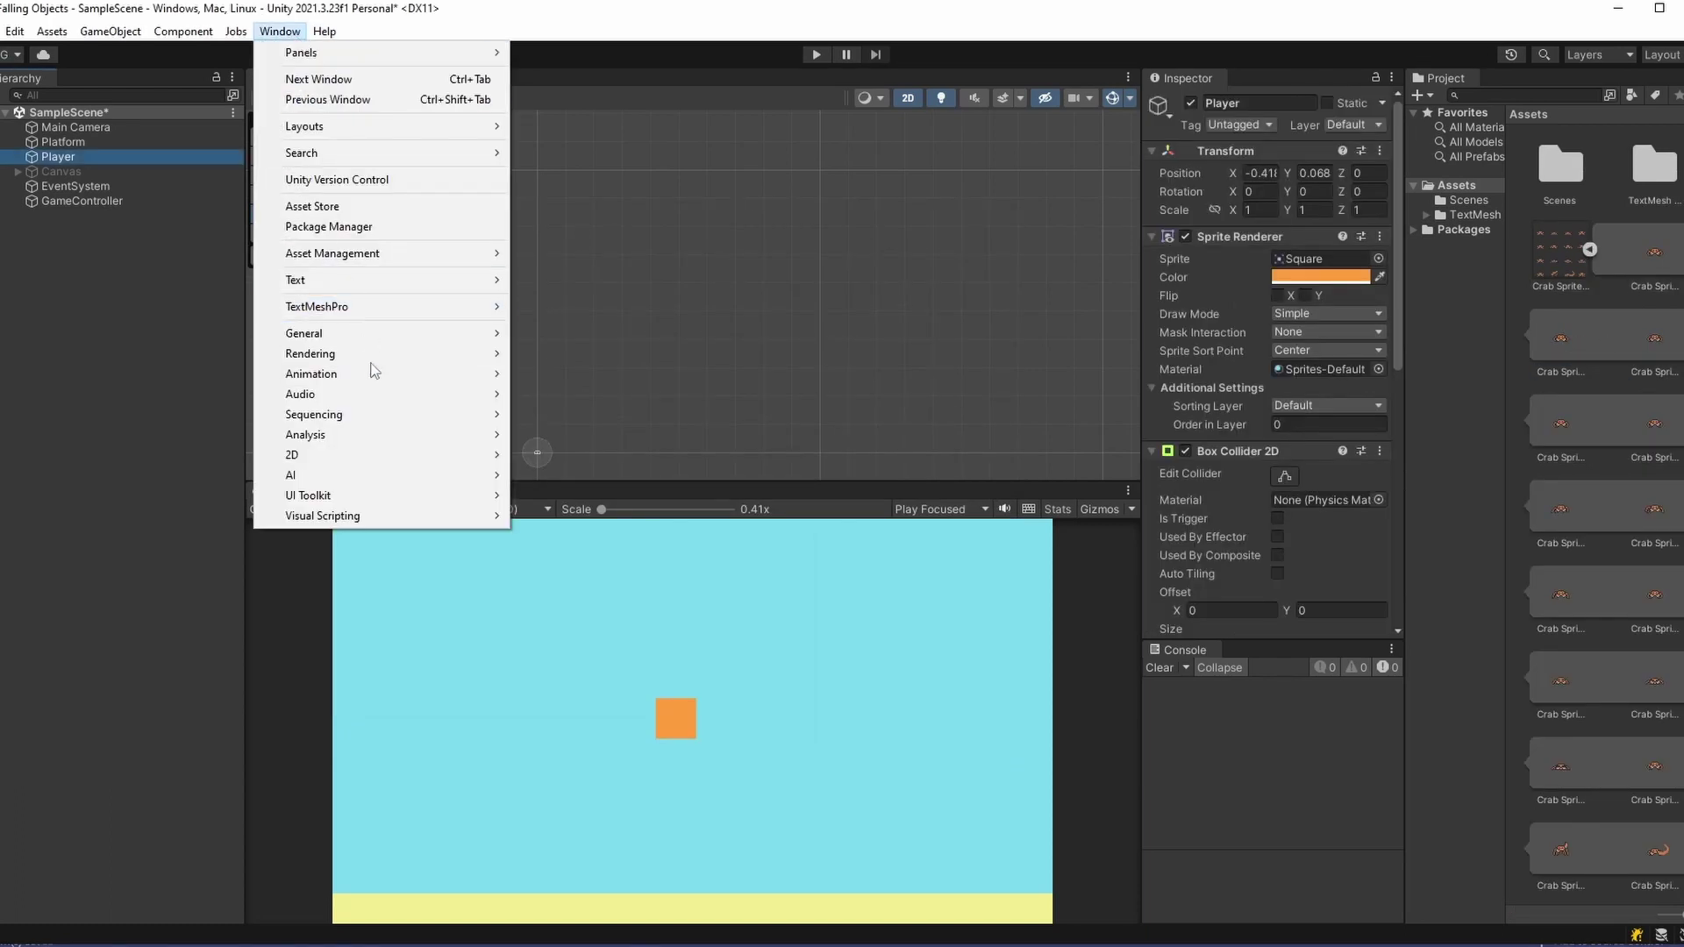
mouse_move(396, 375)
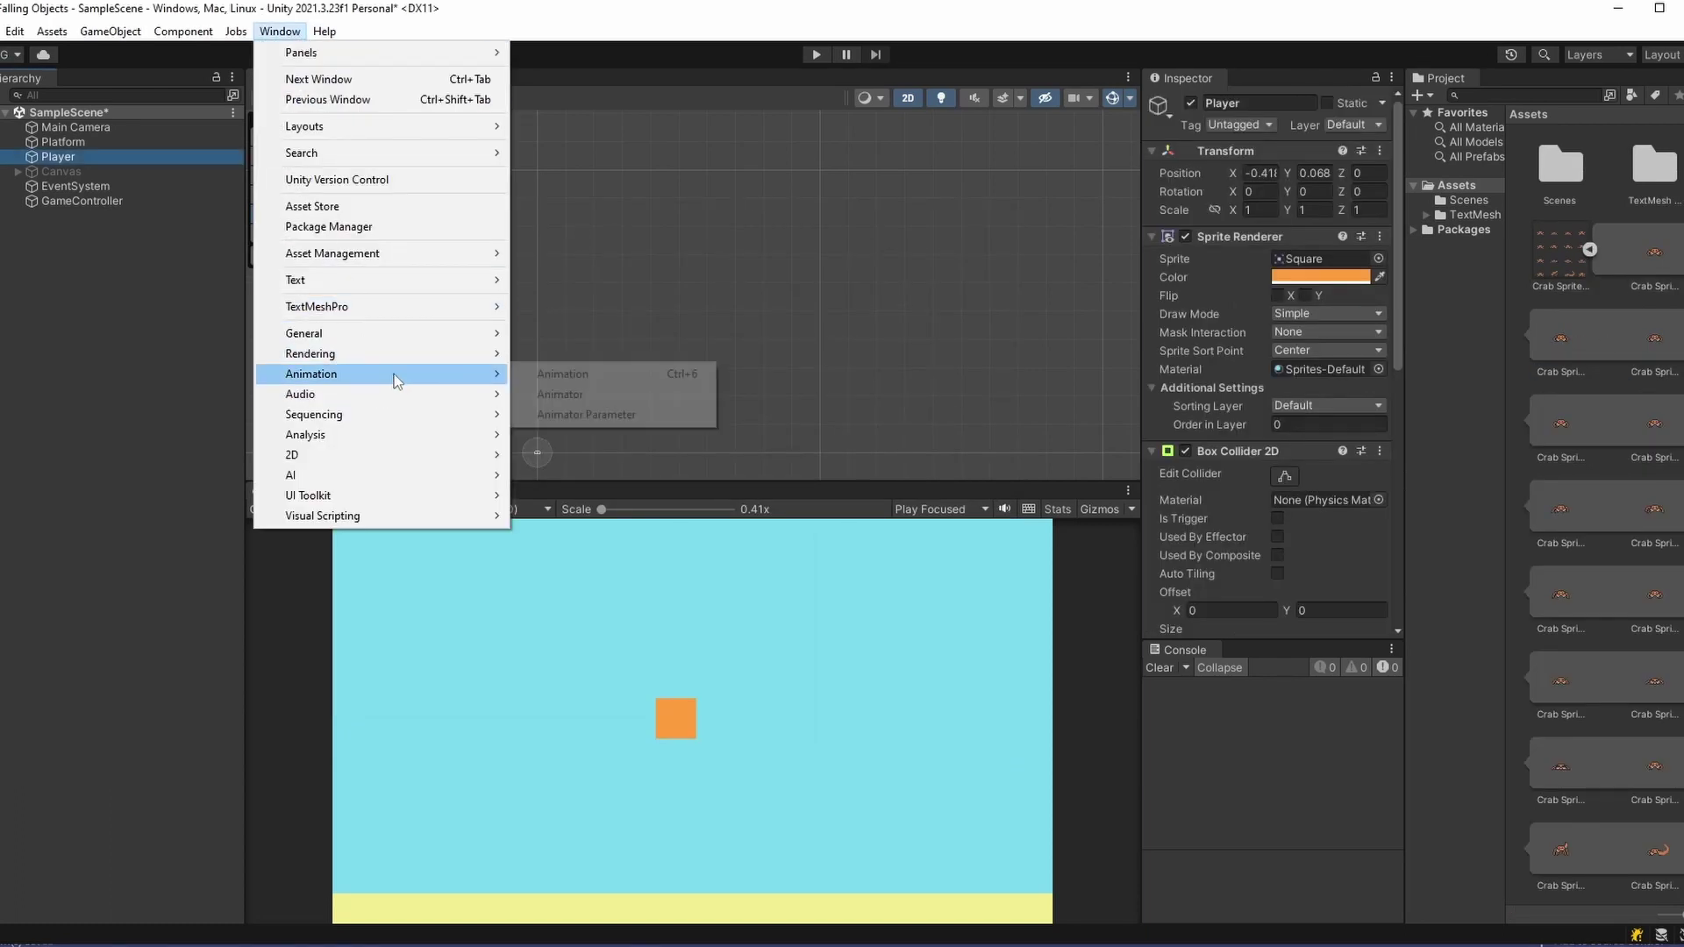
left_click(605, 377)
left_click_drag(642, 376, 505, 812)
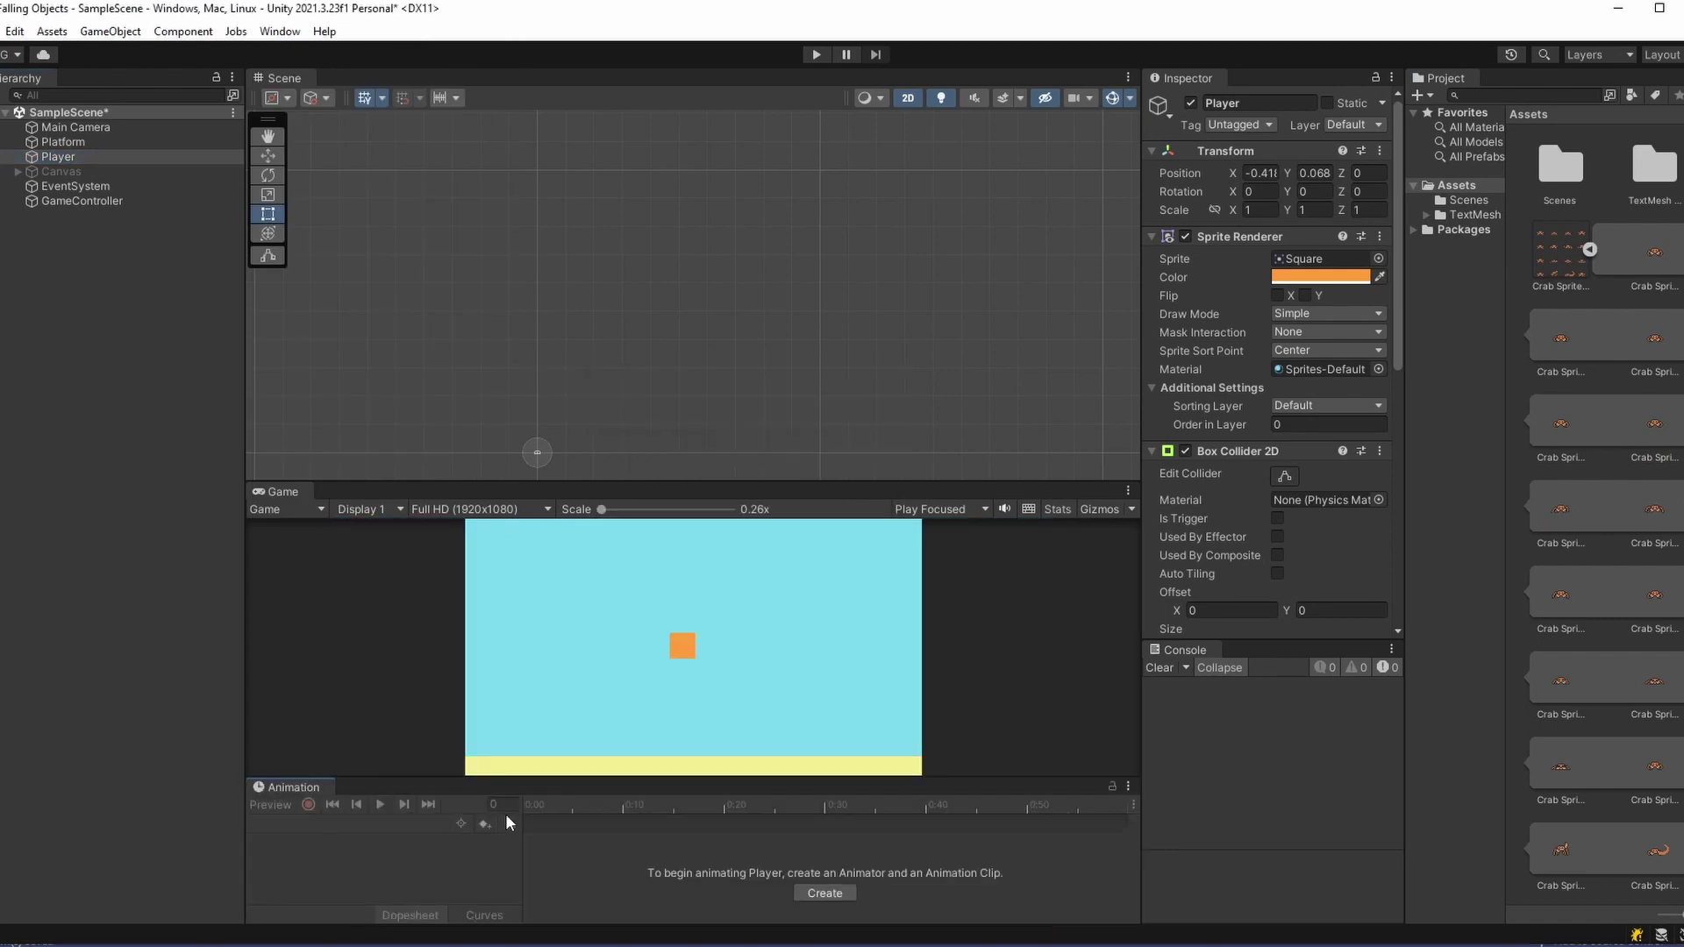
left_click_drag(761, 481, 761, 356)
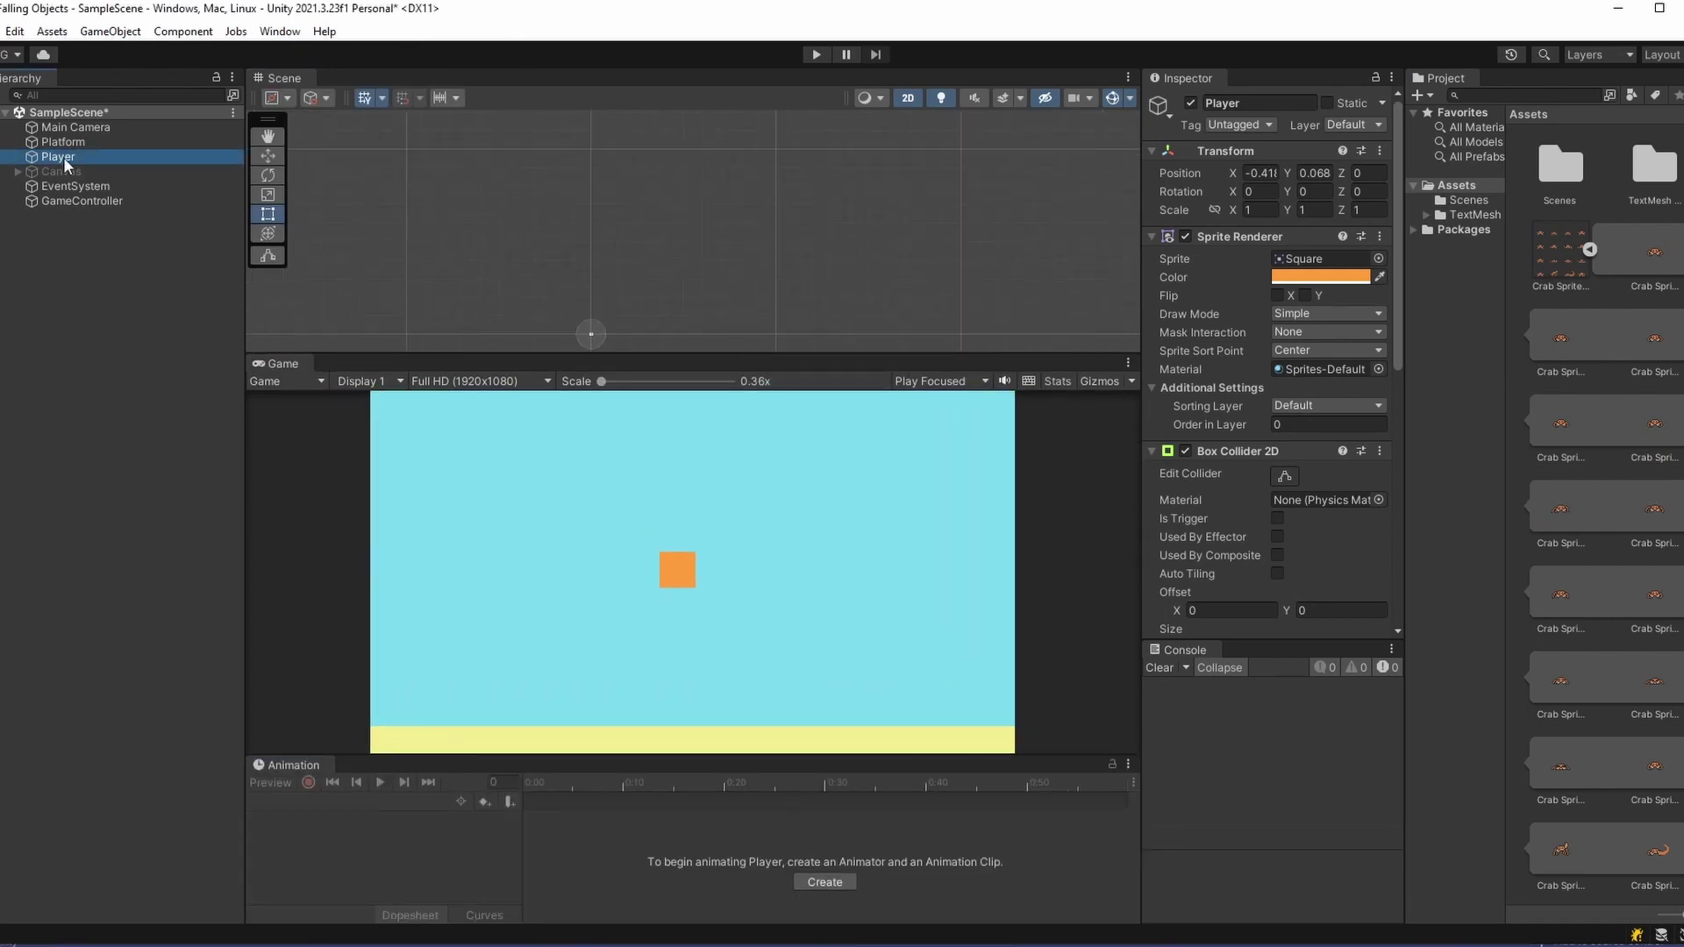
Create an Idle animation clip for the Player, saved in a new Animations folder
left_click(803, 884)
type("Idle")
right_click(308, 309)
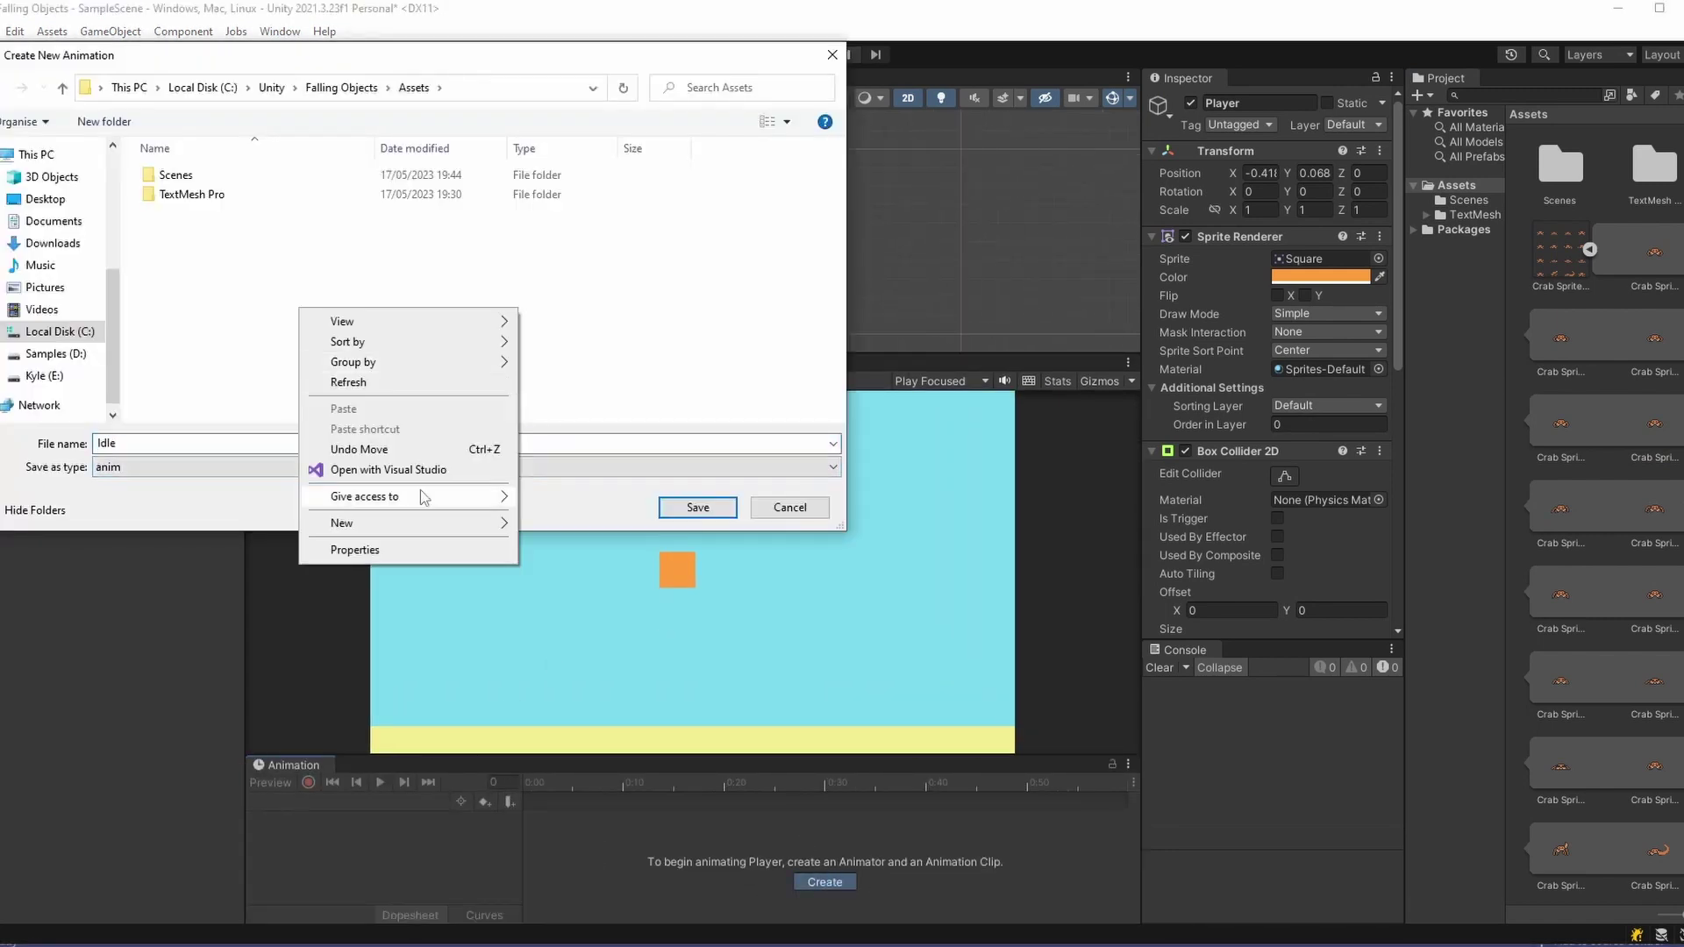
right_click(234, 318)
mouse_move(281, 529)
left_click(491, 534)
type("Animations")
key("Return")
key("Return")
key("Return")
Key the four crab frames into the Idle clip's timeline
left_click(1561, 338)
left_click(1654, 424, "shift")
left_click_drag(1653, 423, 1012, 833)
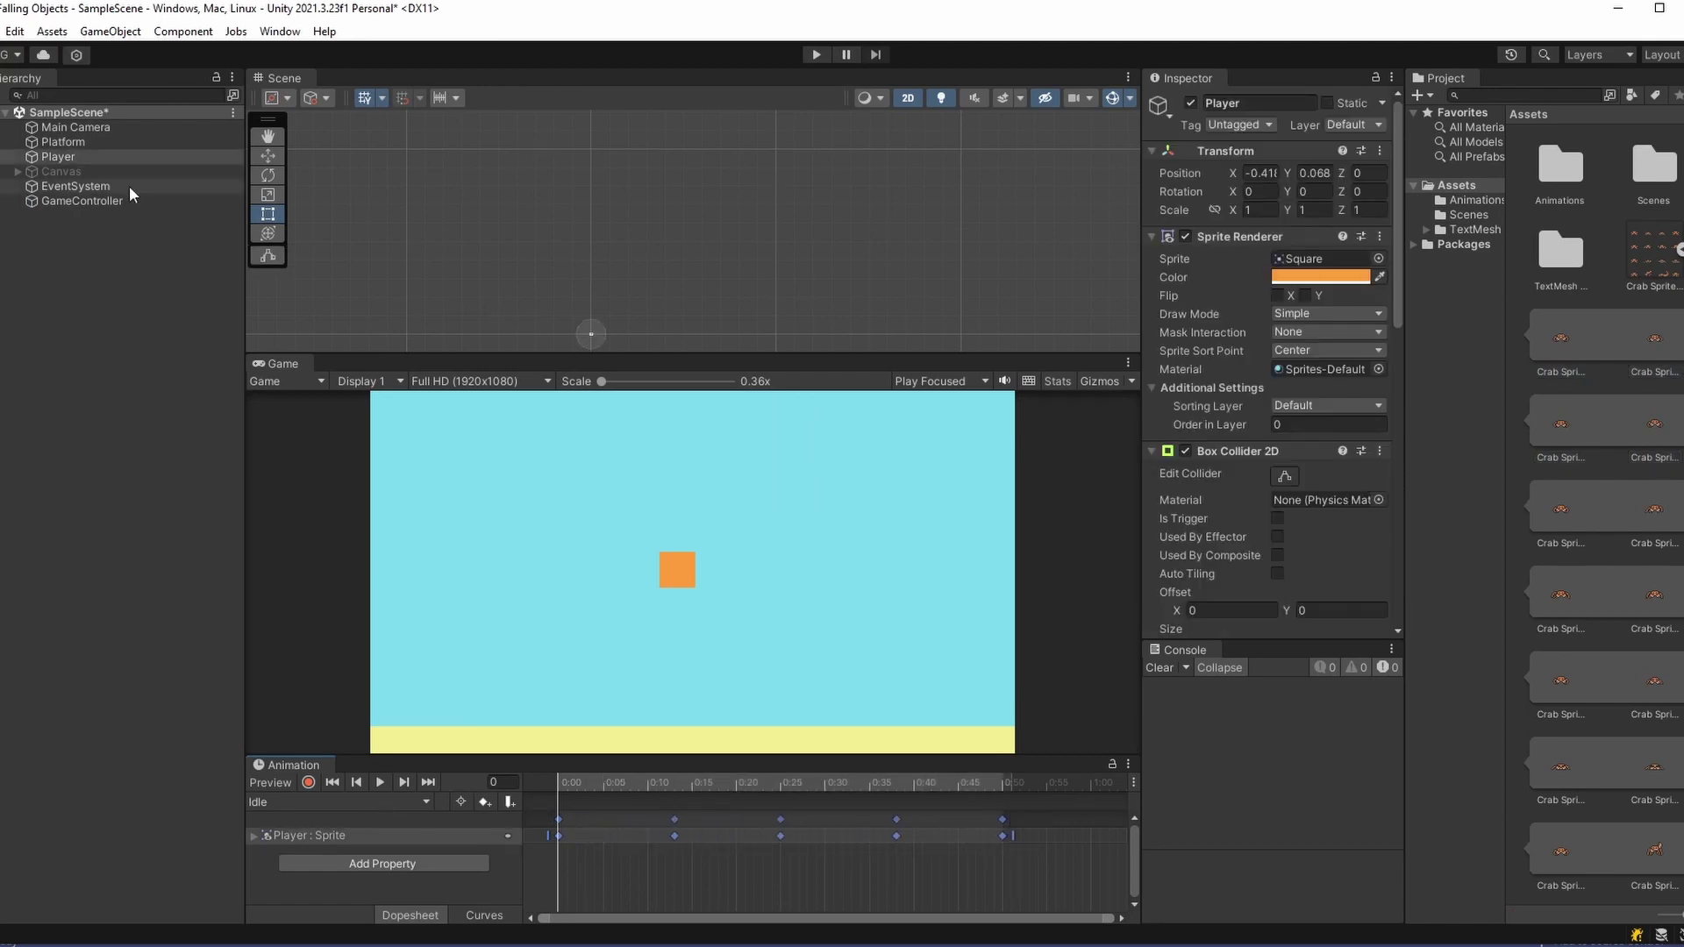
Set the Player's sprite colour to white
left_click(379, 783)
left_click(1320, 276)
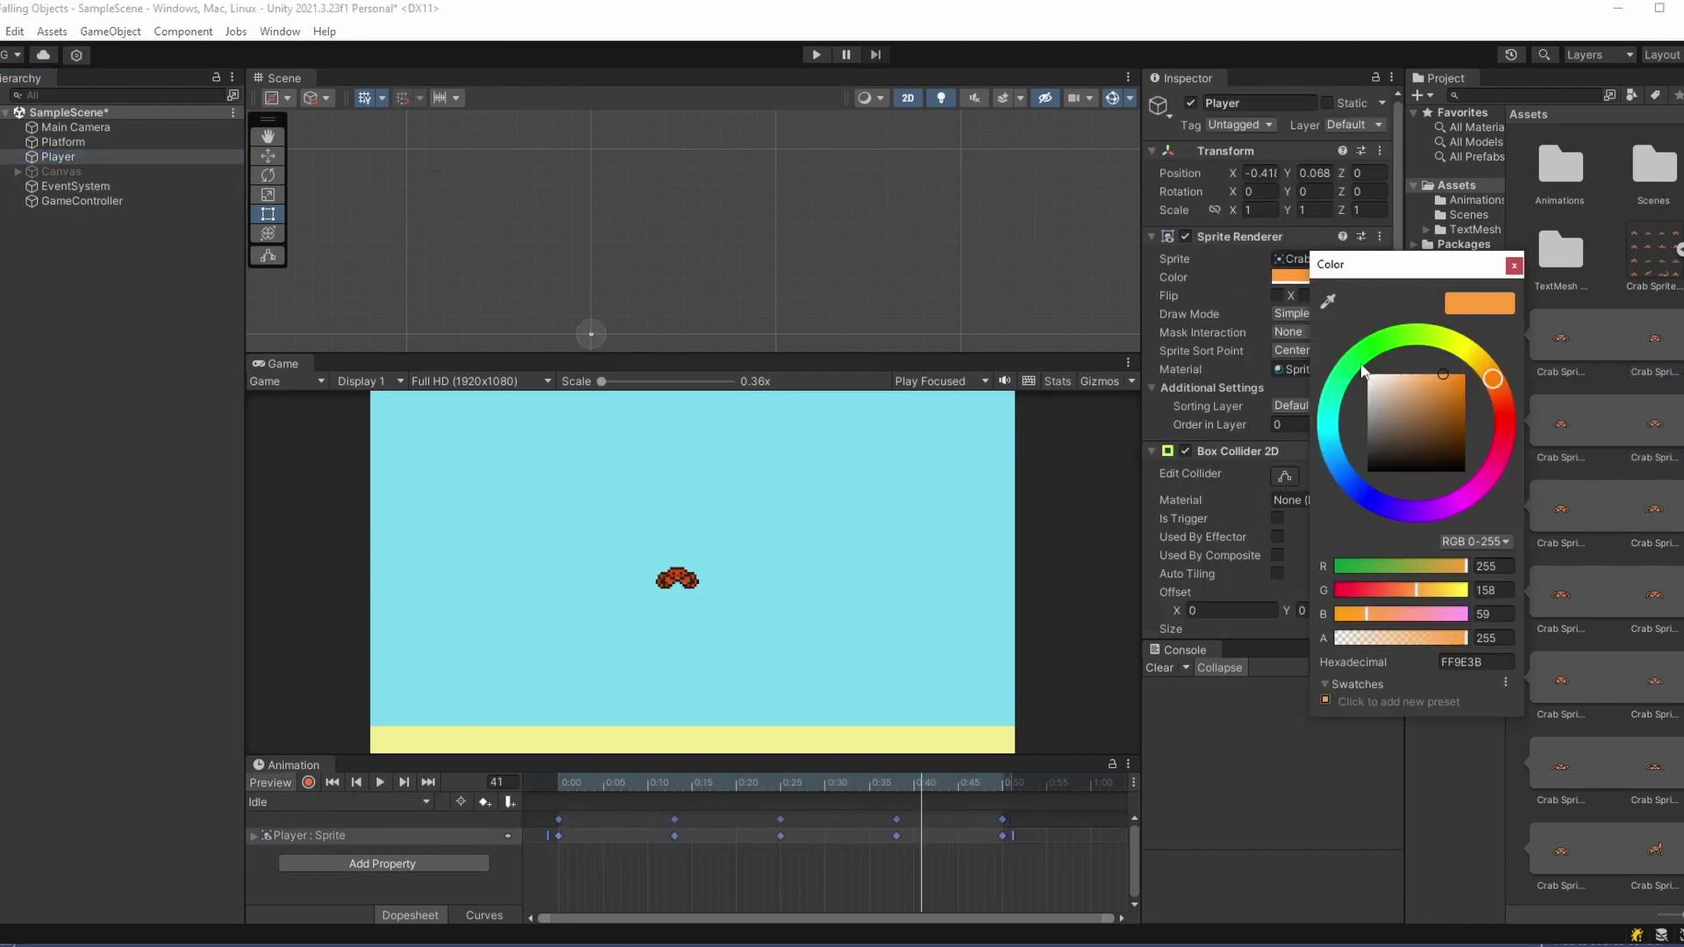
left_click(1514, 265)
Create a new empty animation clip named Walk
left_click(387, 802)
left_click(325, 849)
type("Walk")
key("Return")
Fill the Walk clip with four crab frames plus Crab Sprite Sheet_4 and preview its playback
left_click(1561, 508)
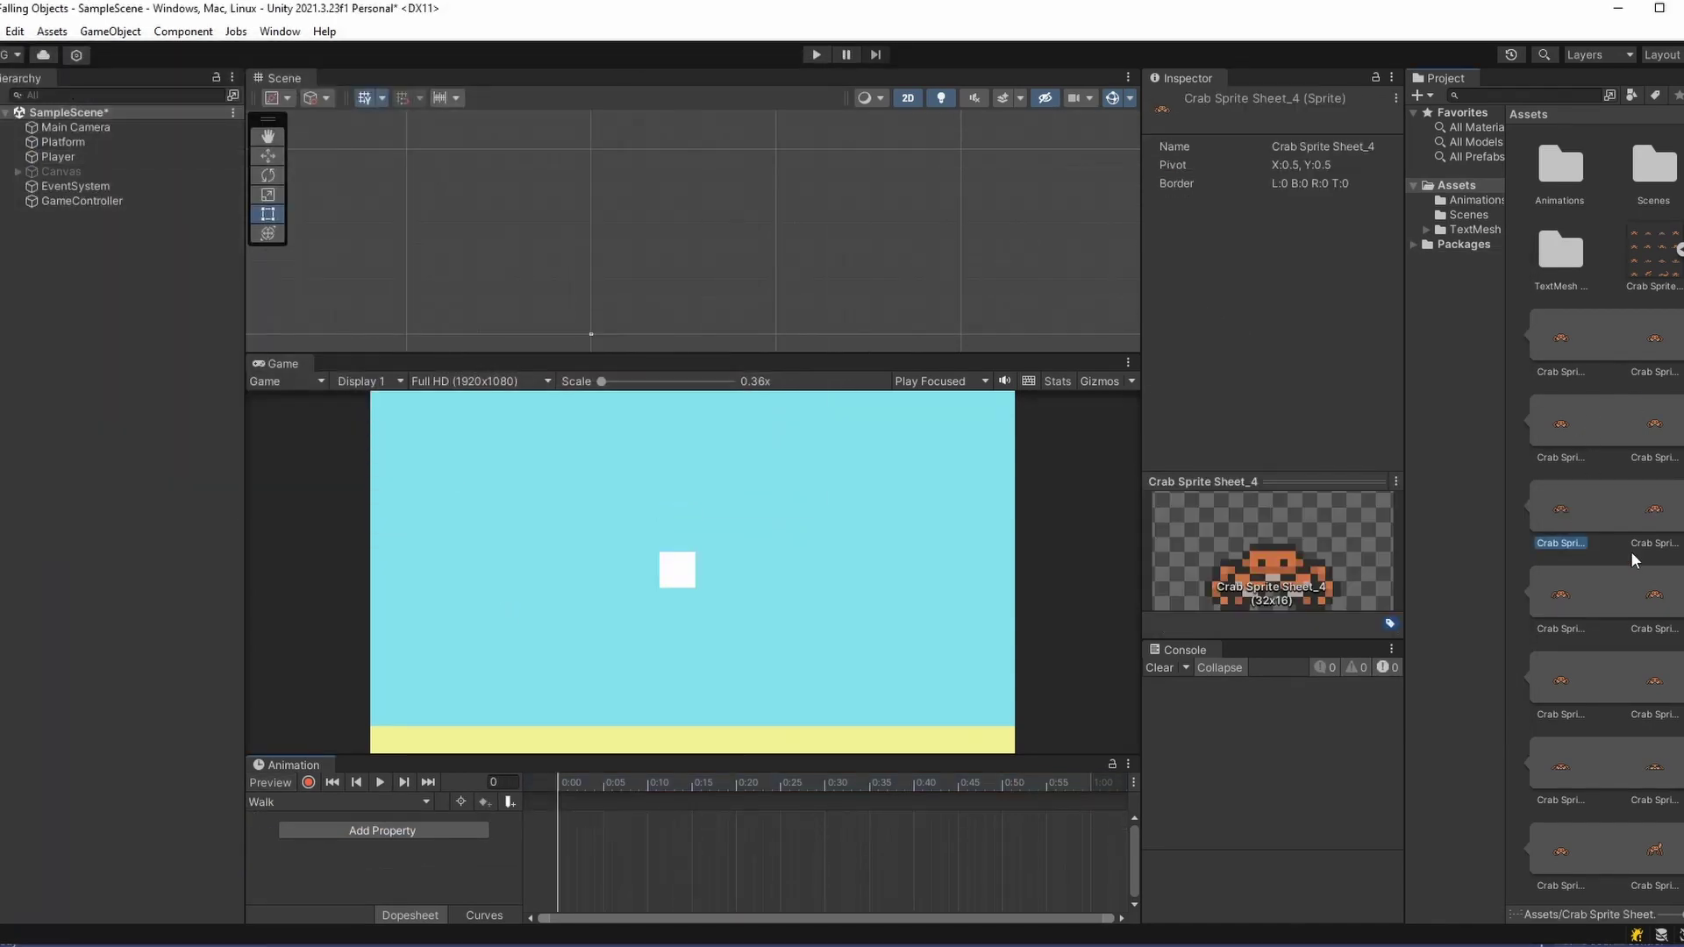
left_click(1654, 596, "shift")
left_click_drag(1557, 517, 565, 837)
left_click(1561, 508)
left_click_drag(1561, 508, 1013, 836)
left_click(379, 782)
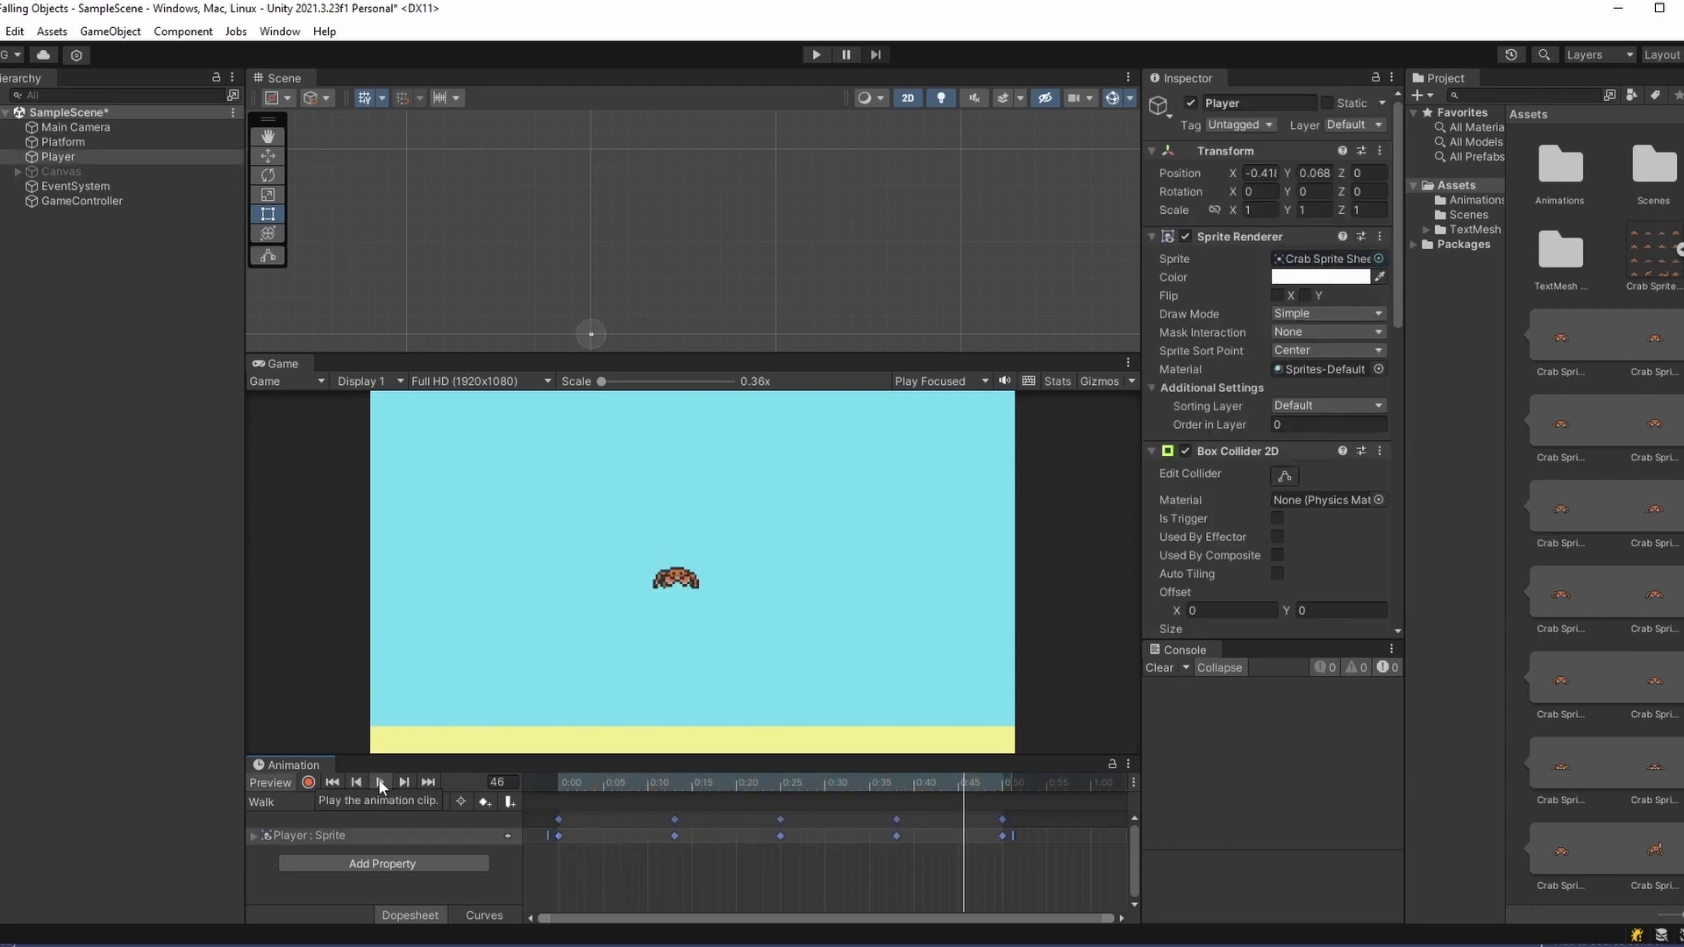
key("ctrl+z")
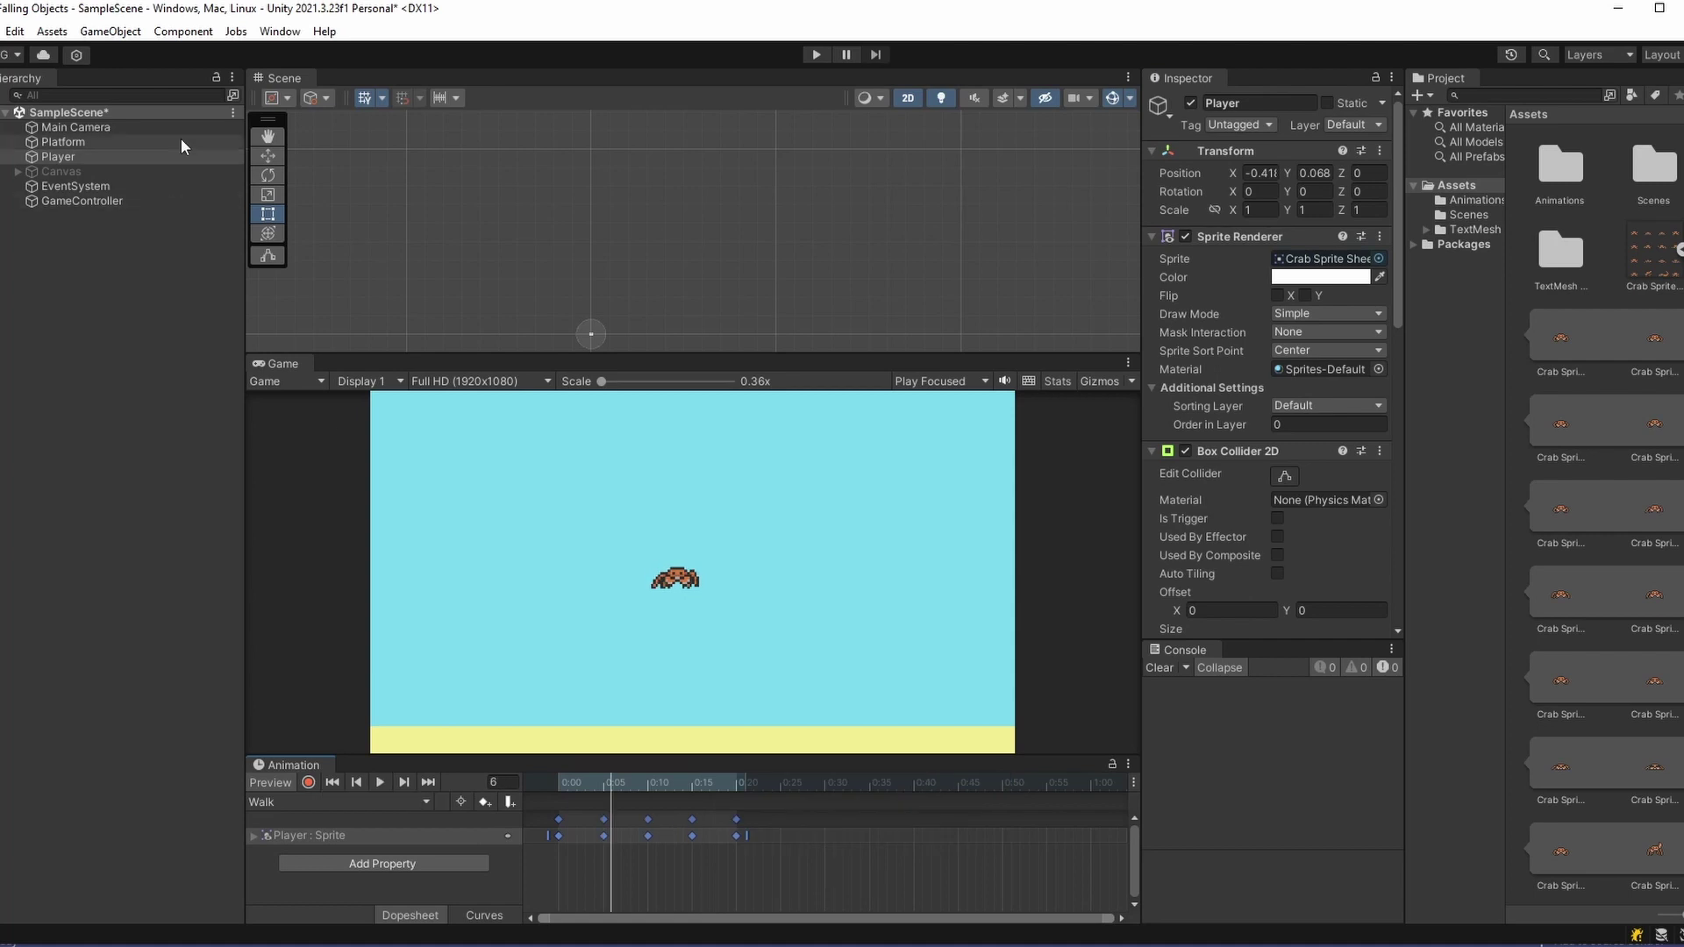
Open the Player's Animator and place the Idle state beside Entry
left_click(272, 34)
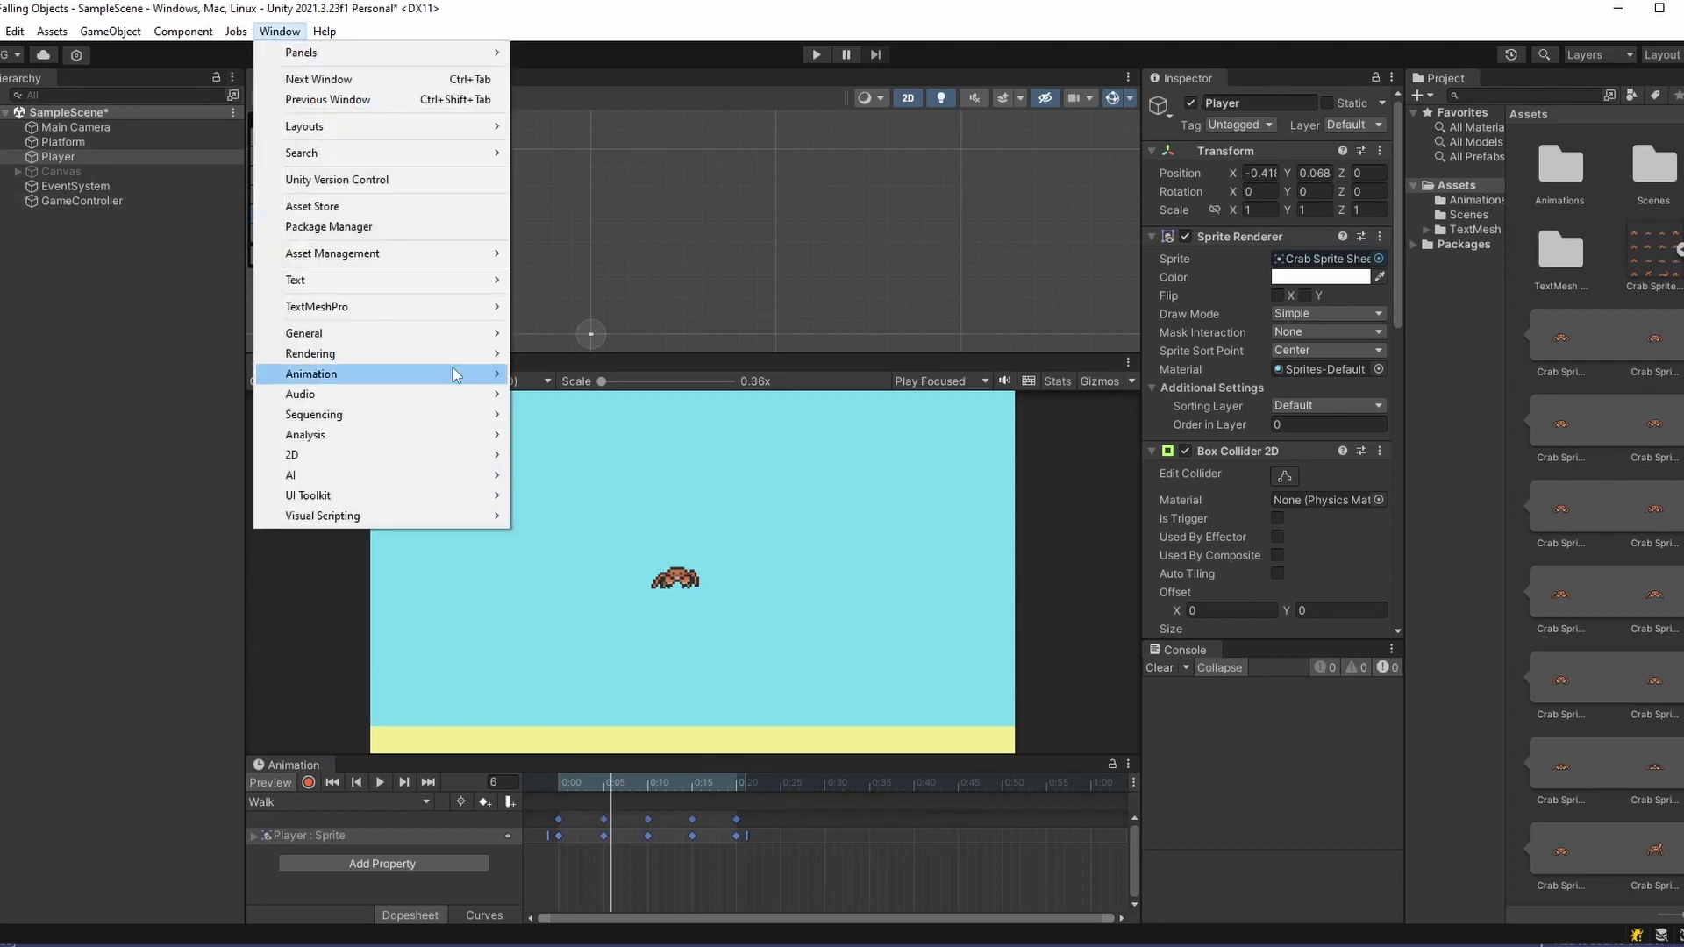
mouse_move(453, 372)
left_click(597, 395)
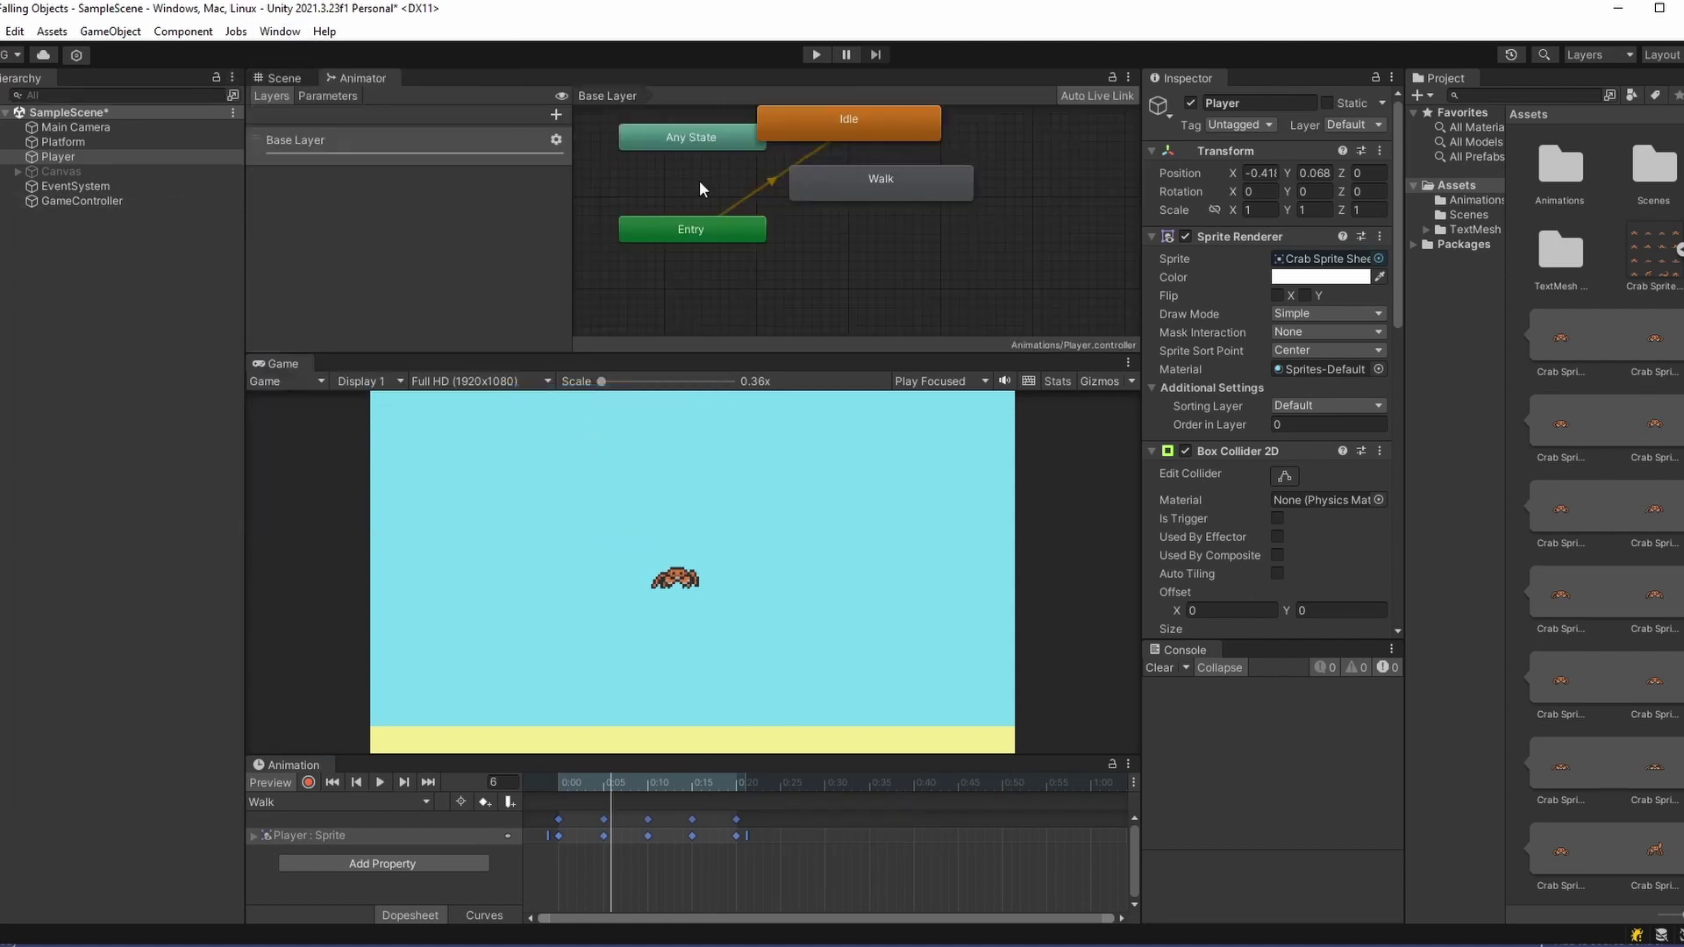
left_click_drag(851, 134, 884, 160)
left_click(882, 231)
Add a Float parameter named xVelocity in the Parameters list
left_click(323, 98)
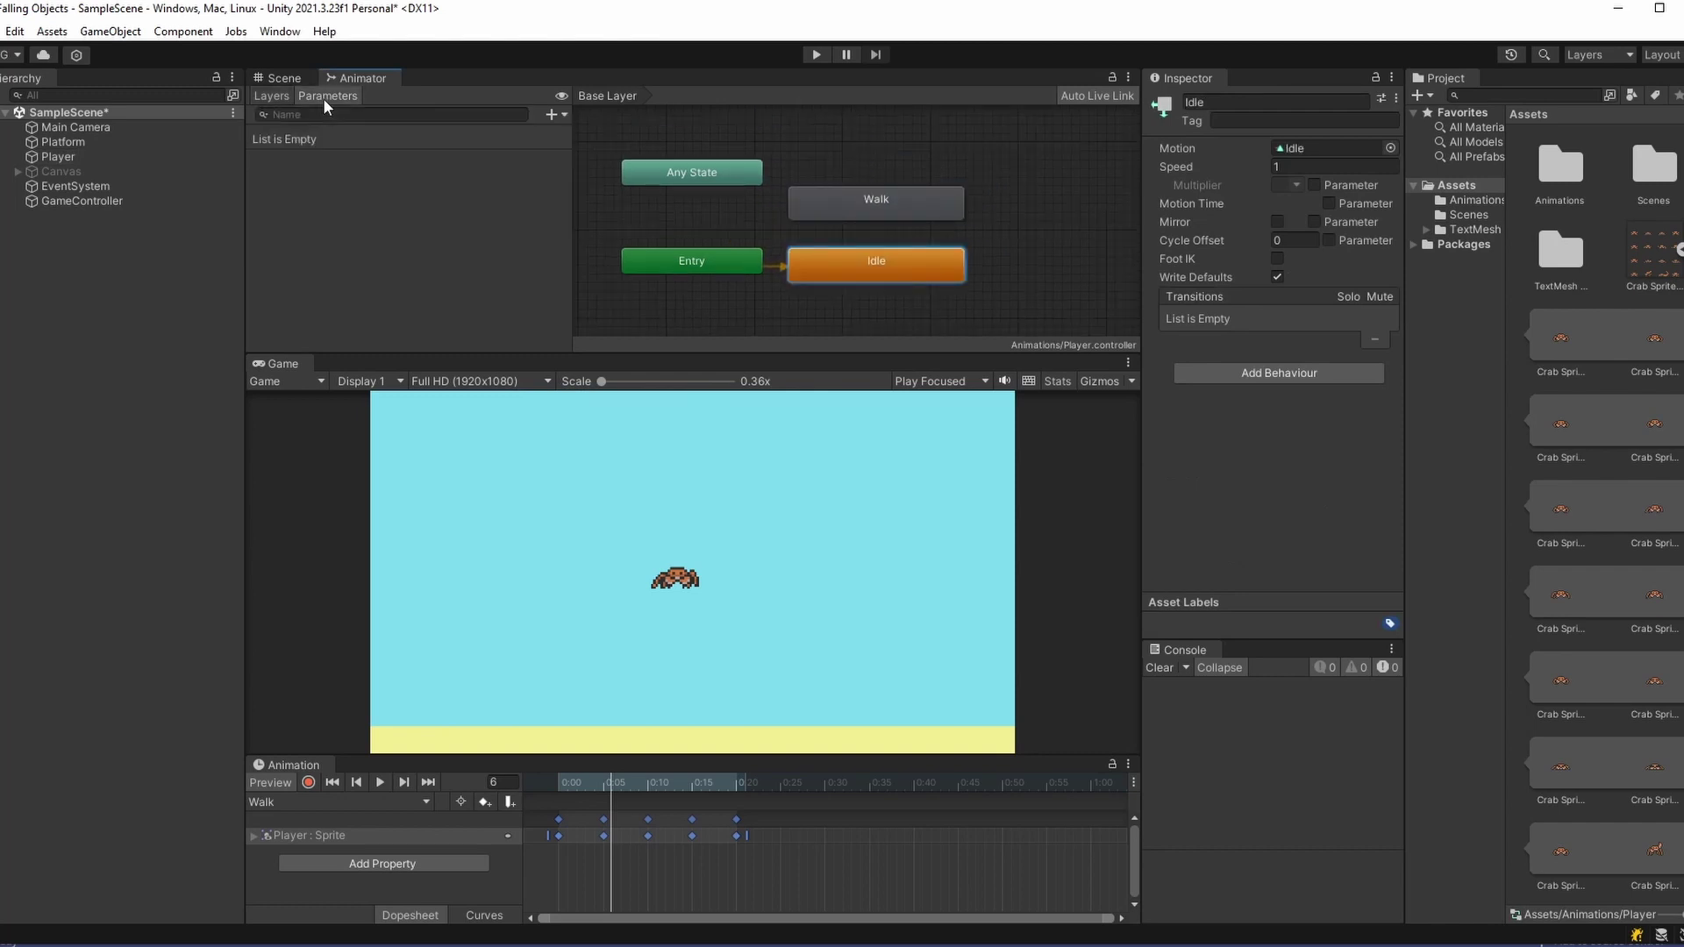
left_click(554, 114)
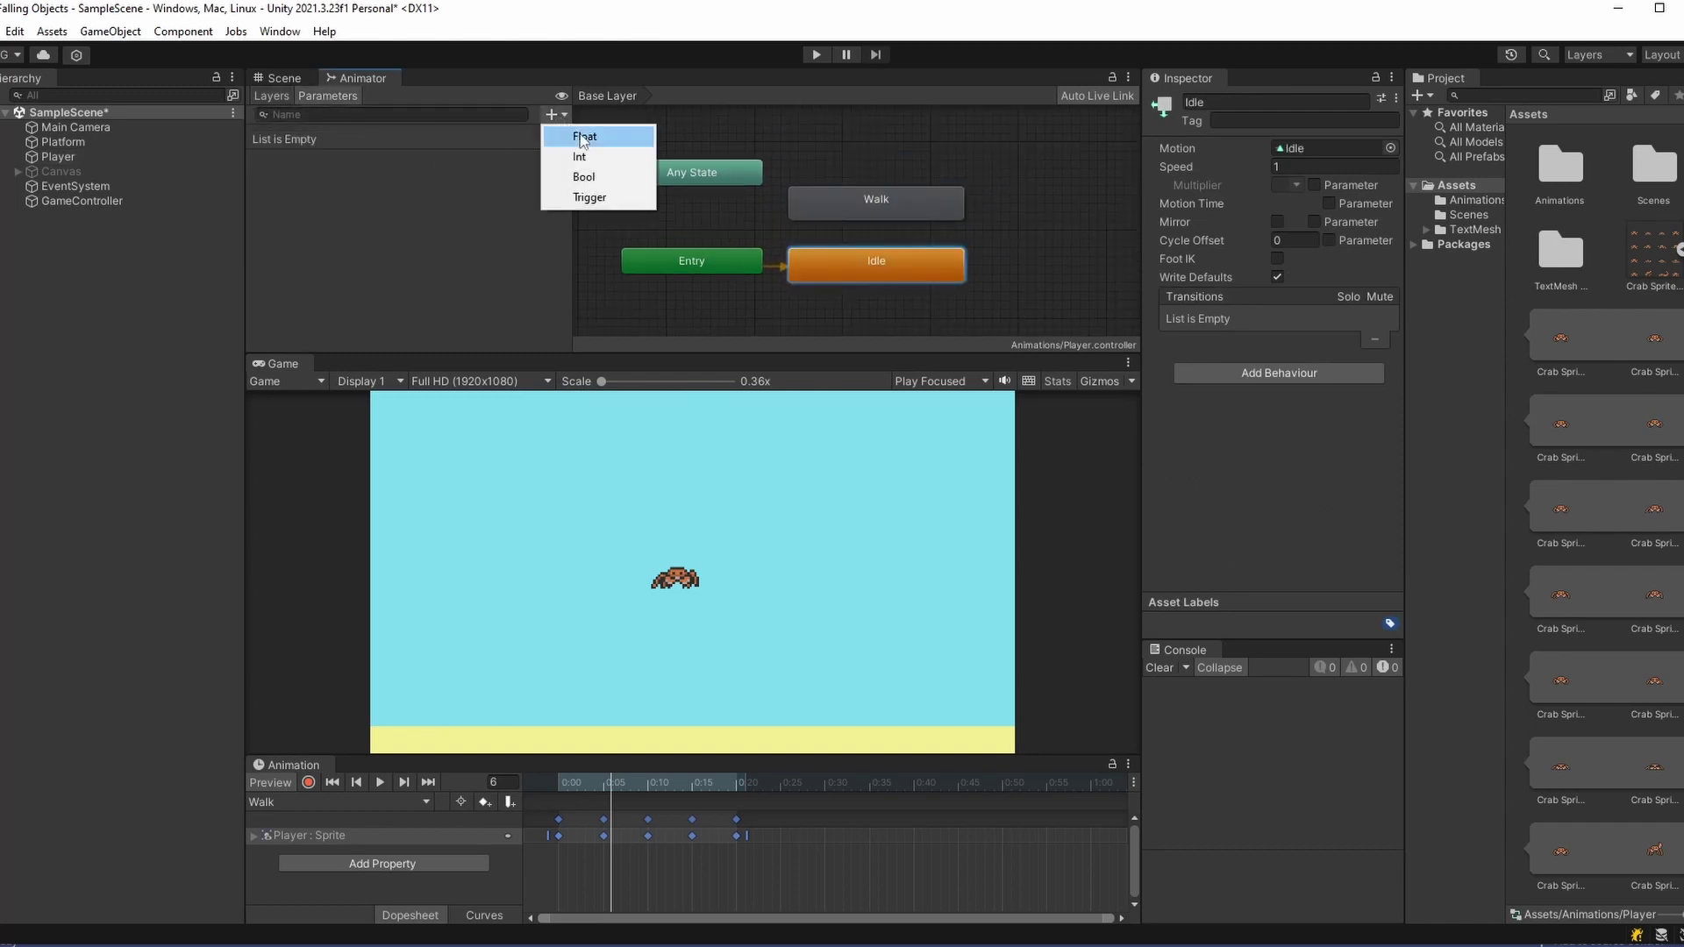
left_click(574, 135)
type("xVelocity")
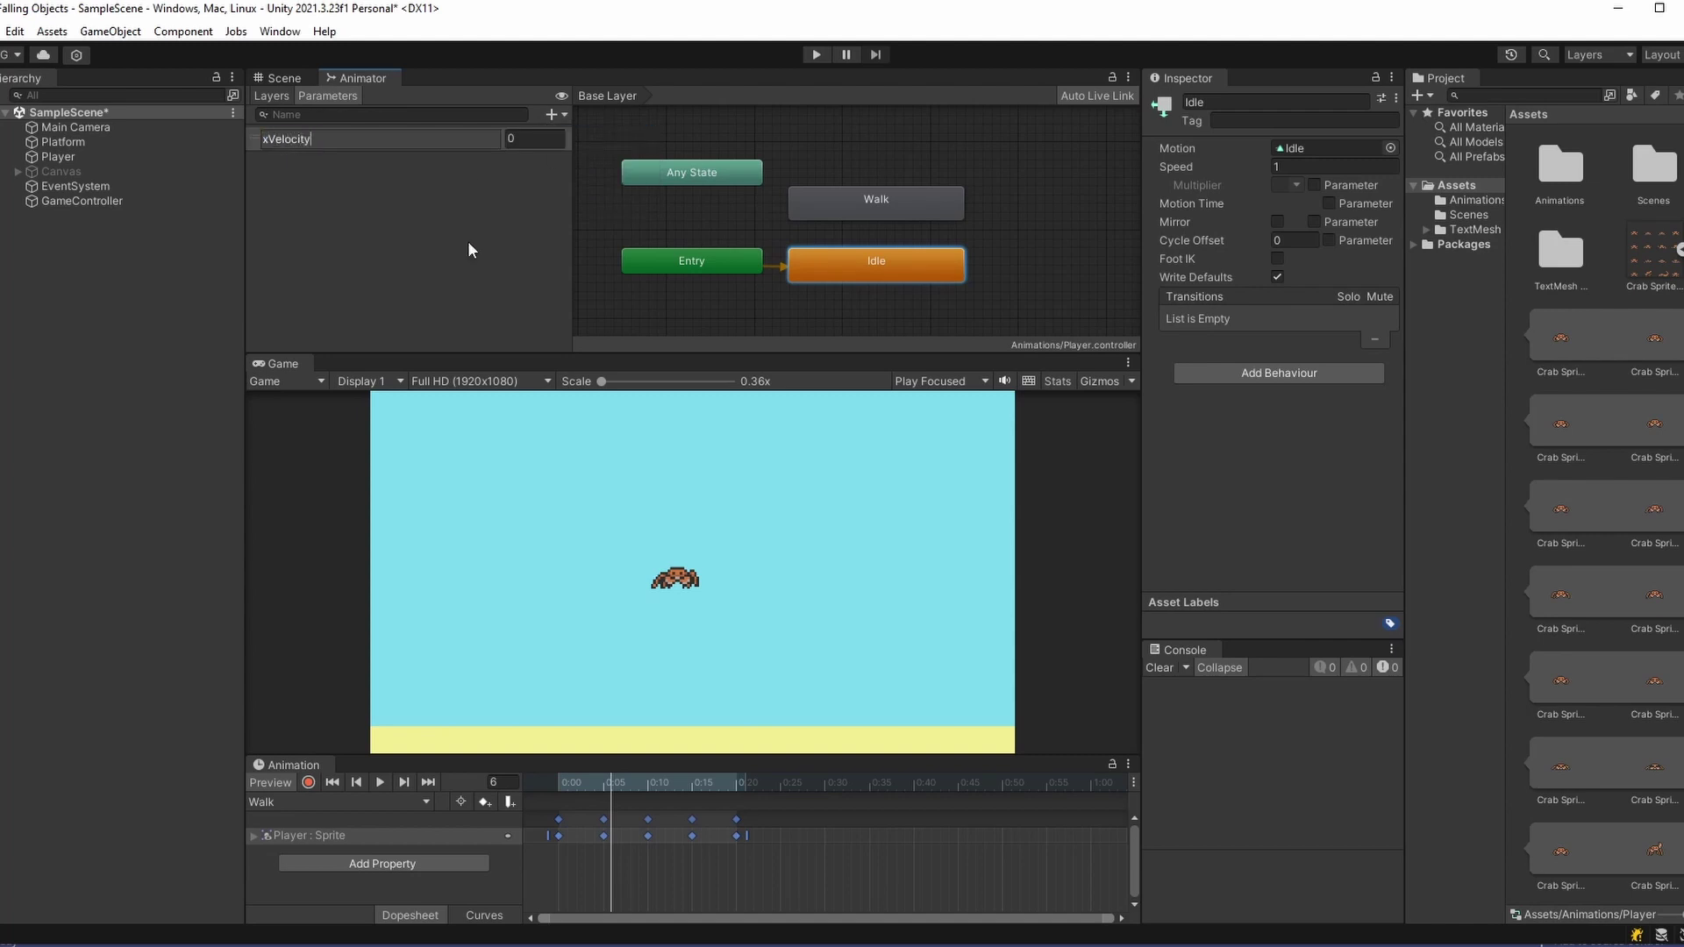
key("Return")
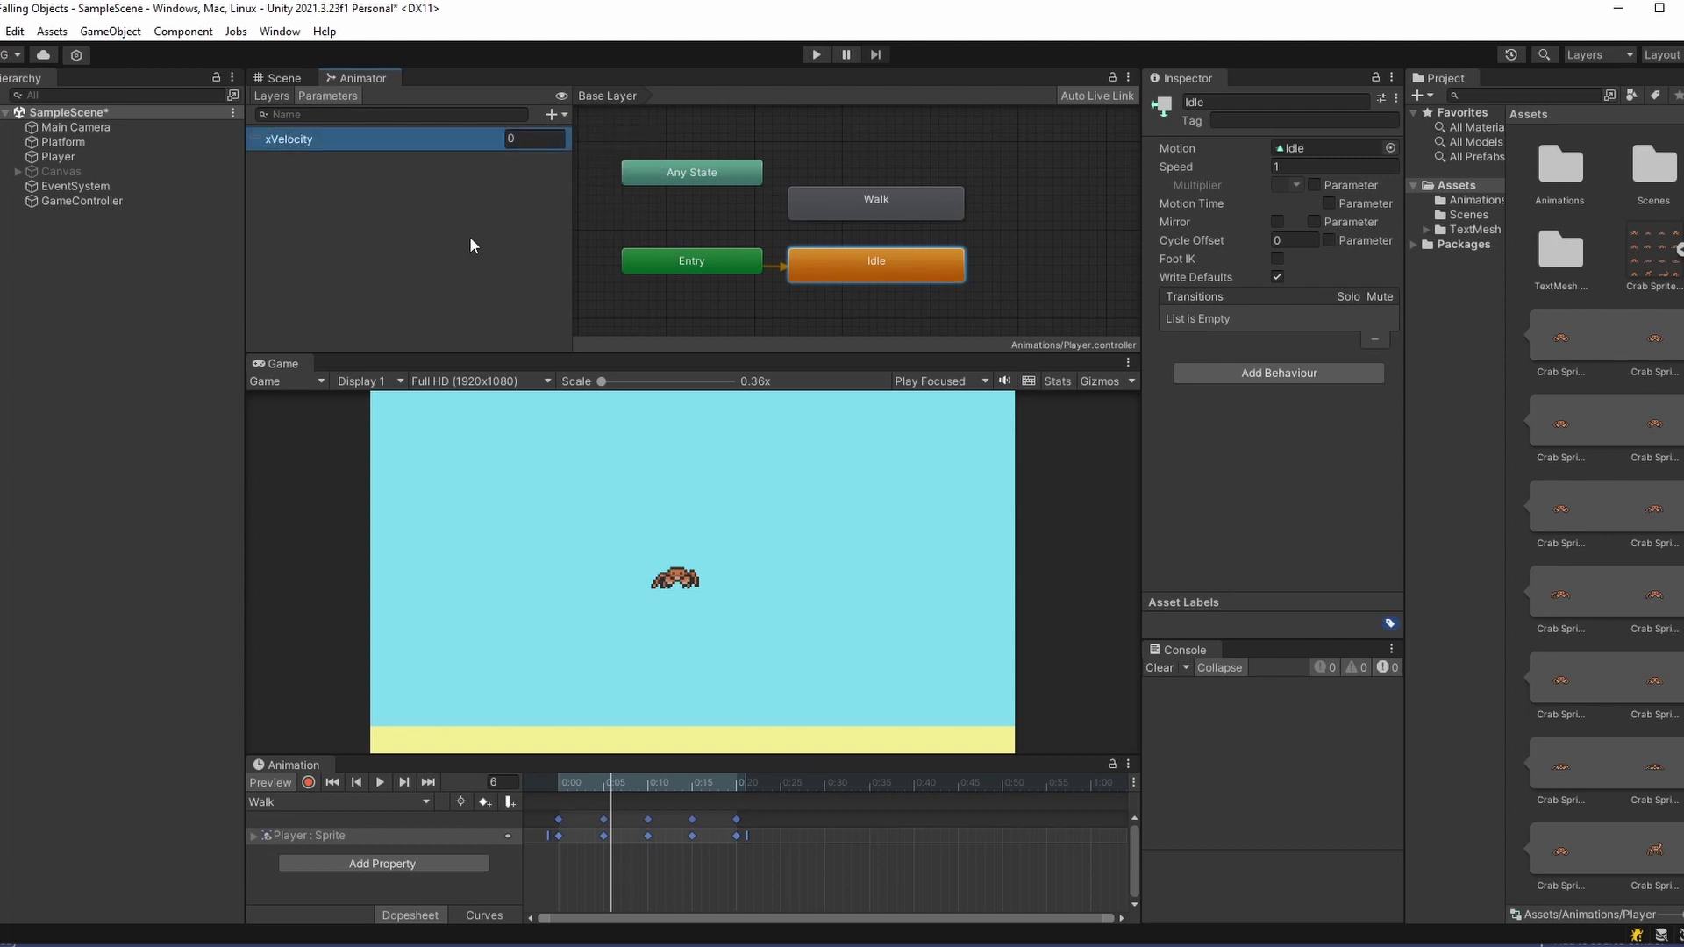
Create a new blend tree state named Movement and open it
right_click(1018, 229)
mouse_move(1087, 244)
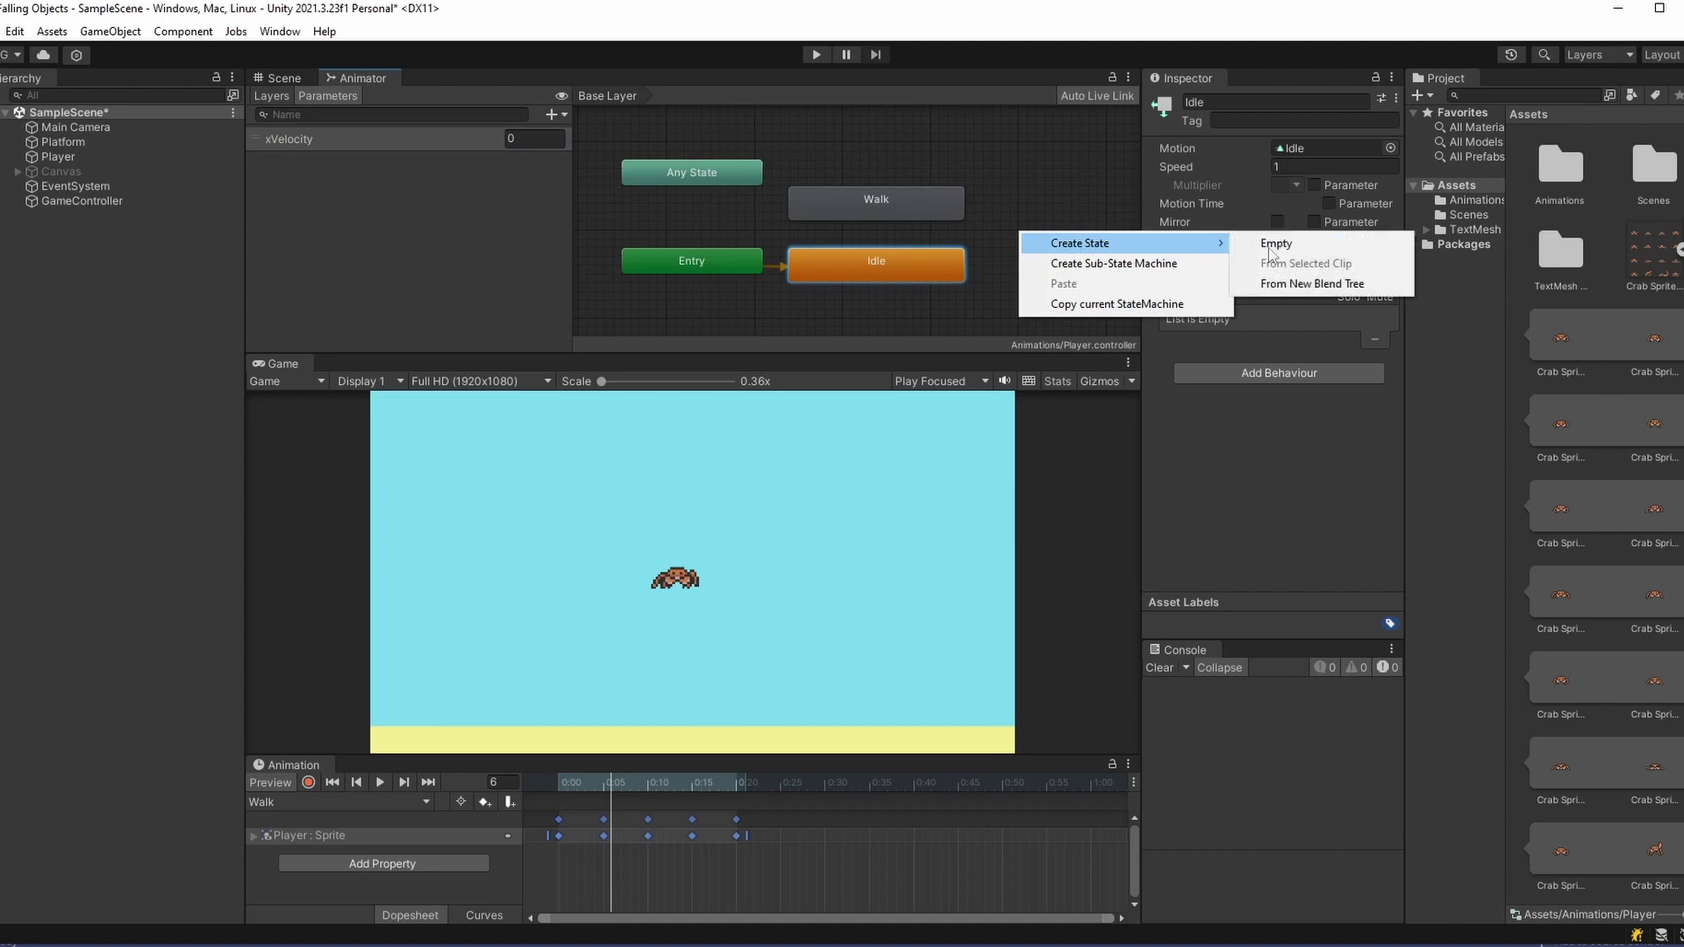
left_click(1312, 283)
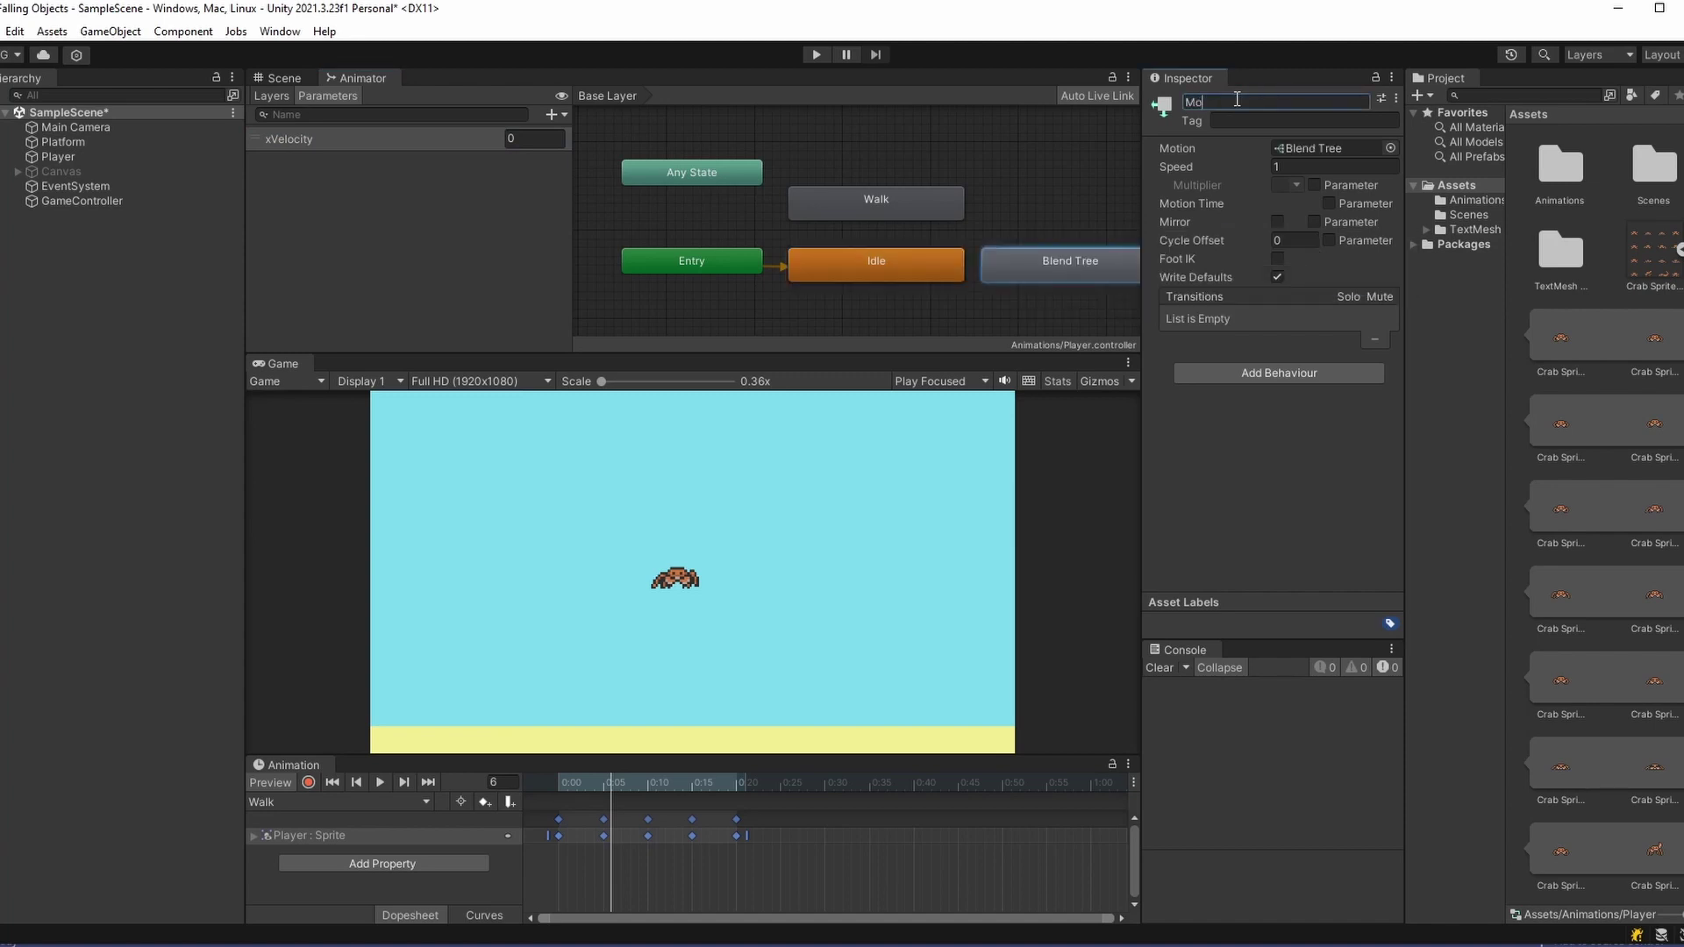
double_click(1044, 270)
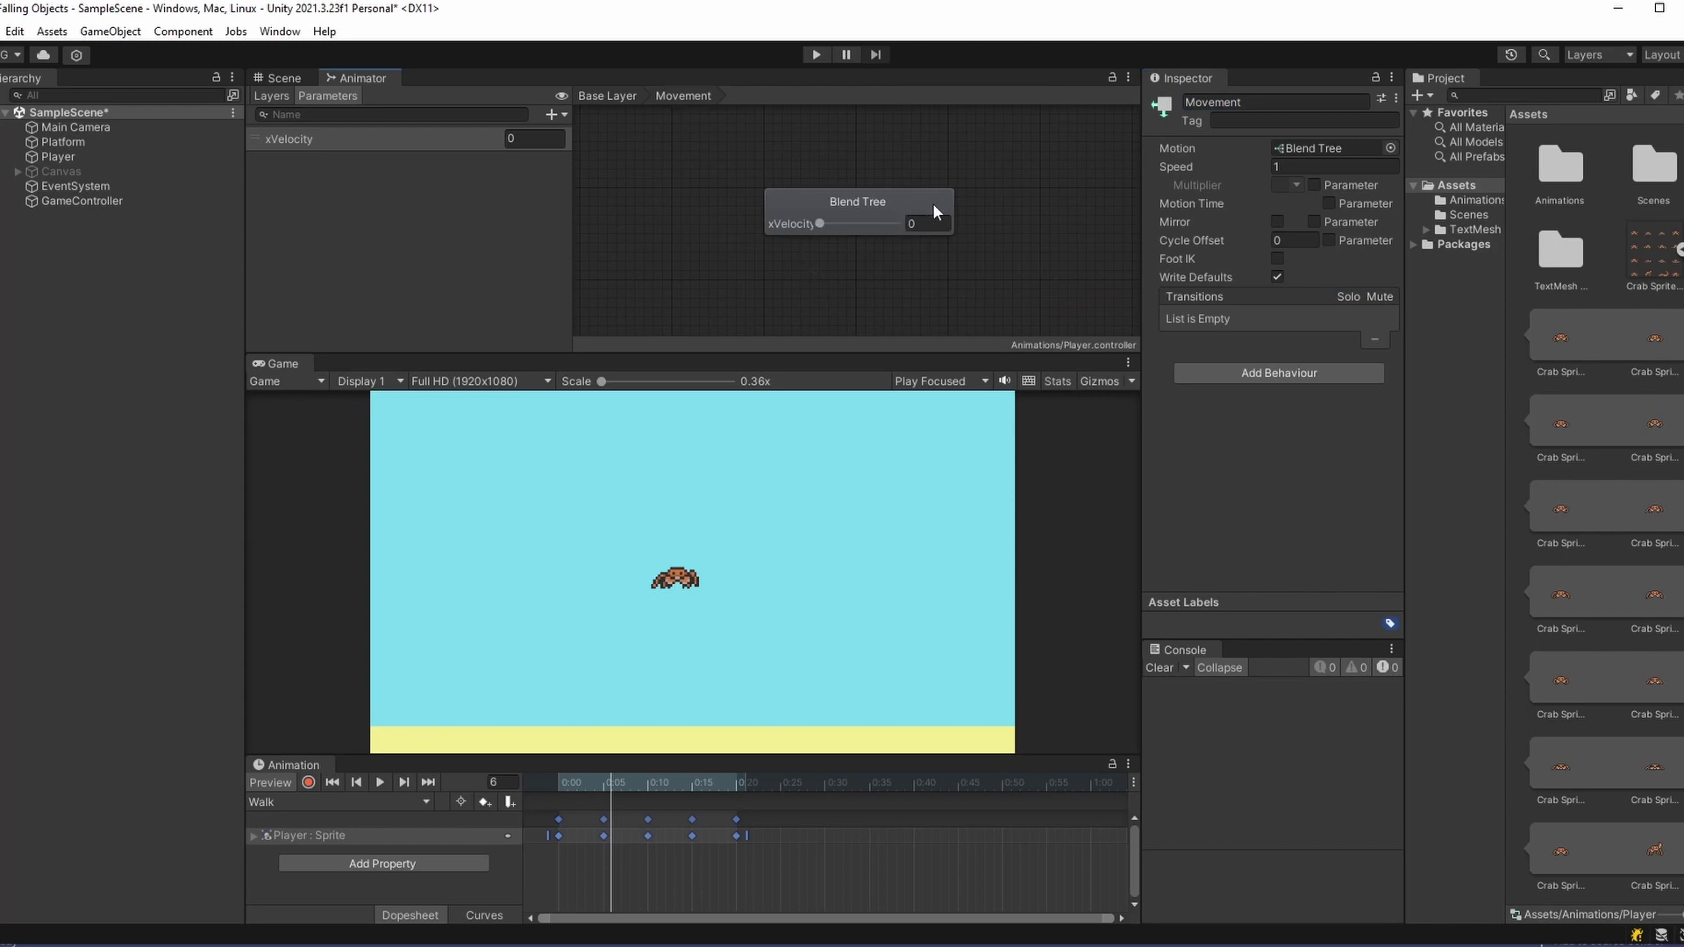
Add two motion slots to the blend tree and assign the Idle and Walk clips
left_click(933, 209)
left_click(1352, 212)
left_click(1360, 226)
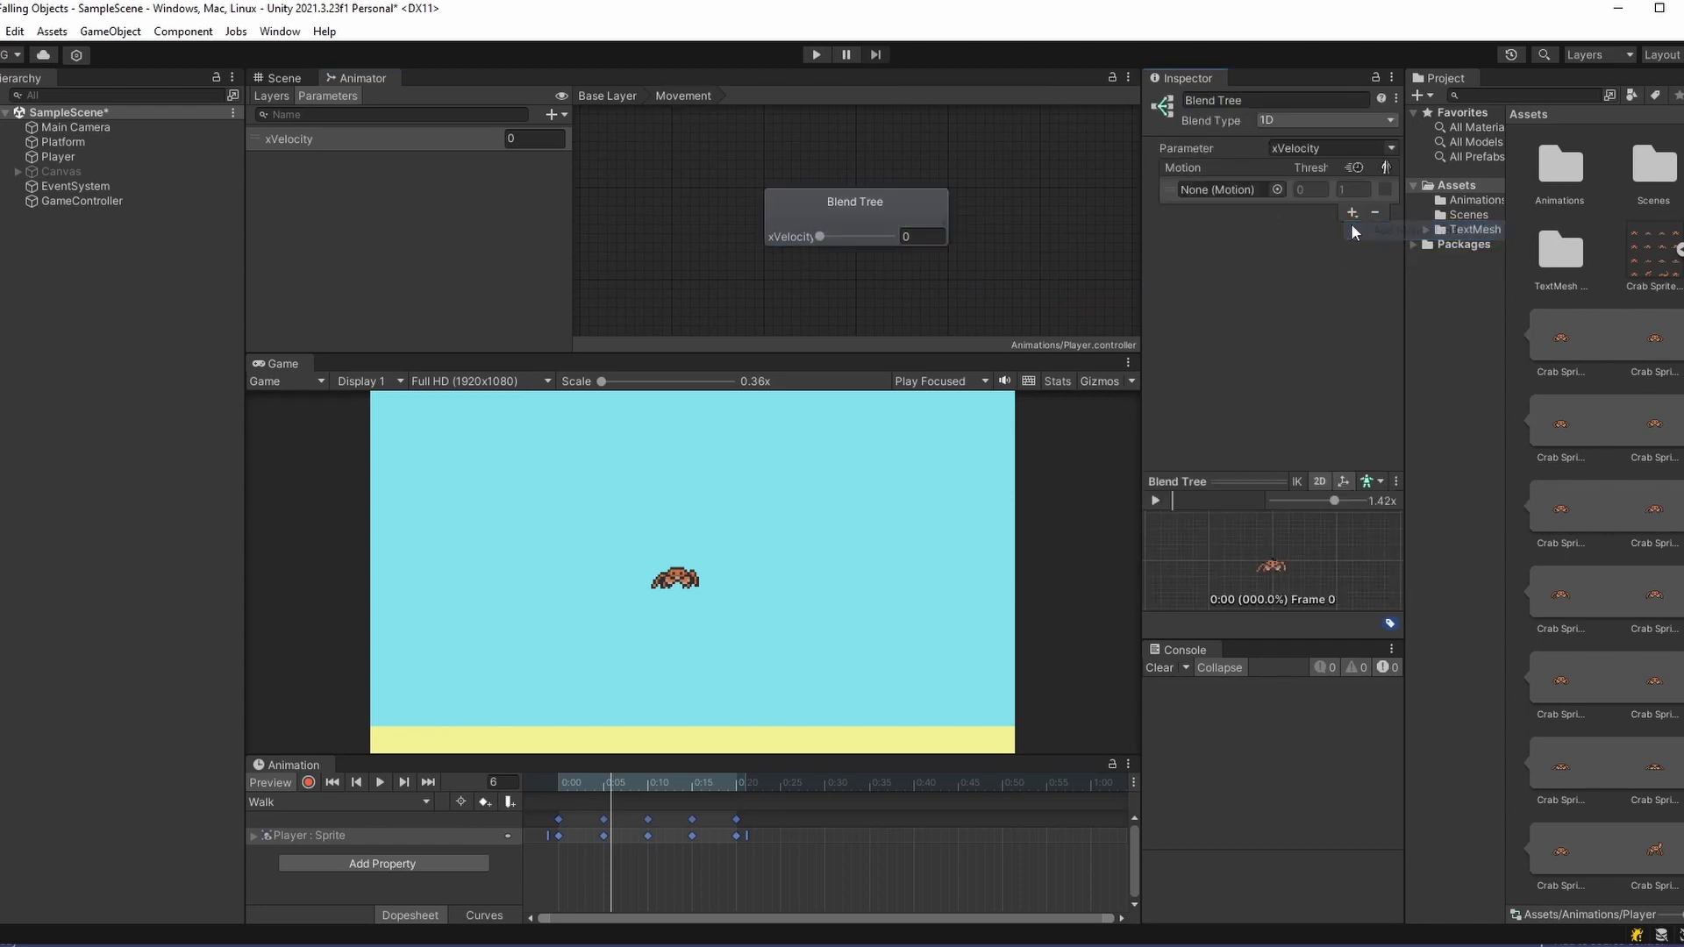
left_click(1352, 212)
left_click(1386, 229)
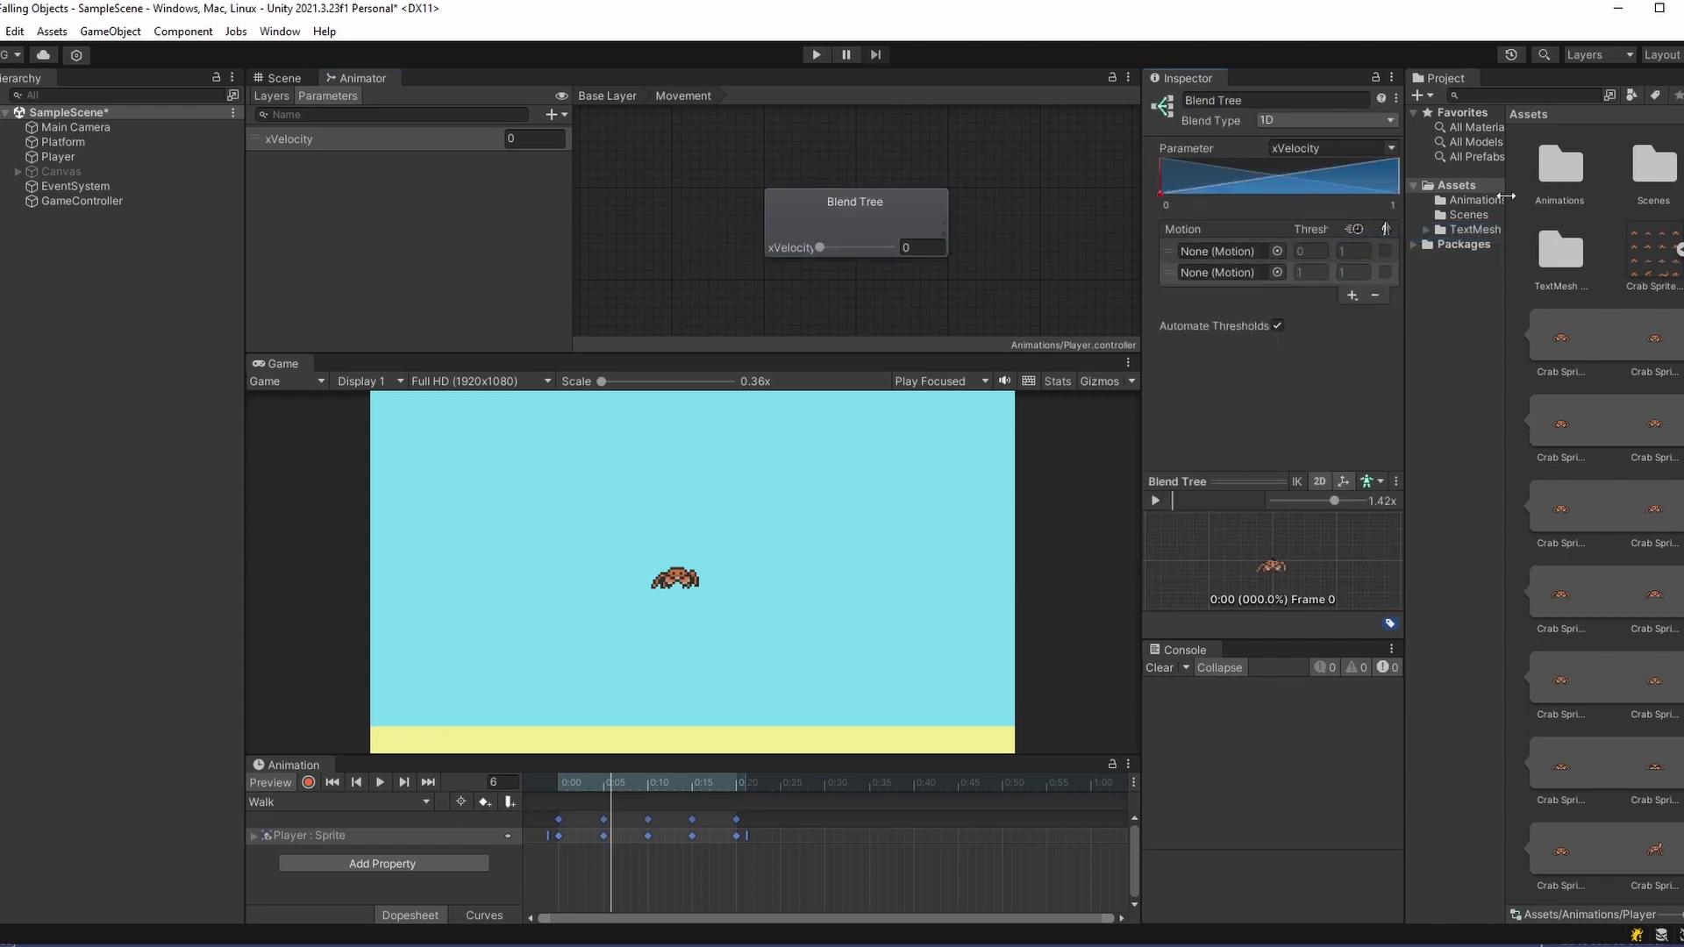
left_click(1477, 201)
left_click_drag(1566, 169, 1219, 251)
left_click_drag(1564, 250, 1237, 274)
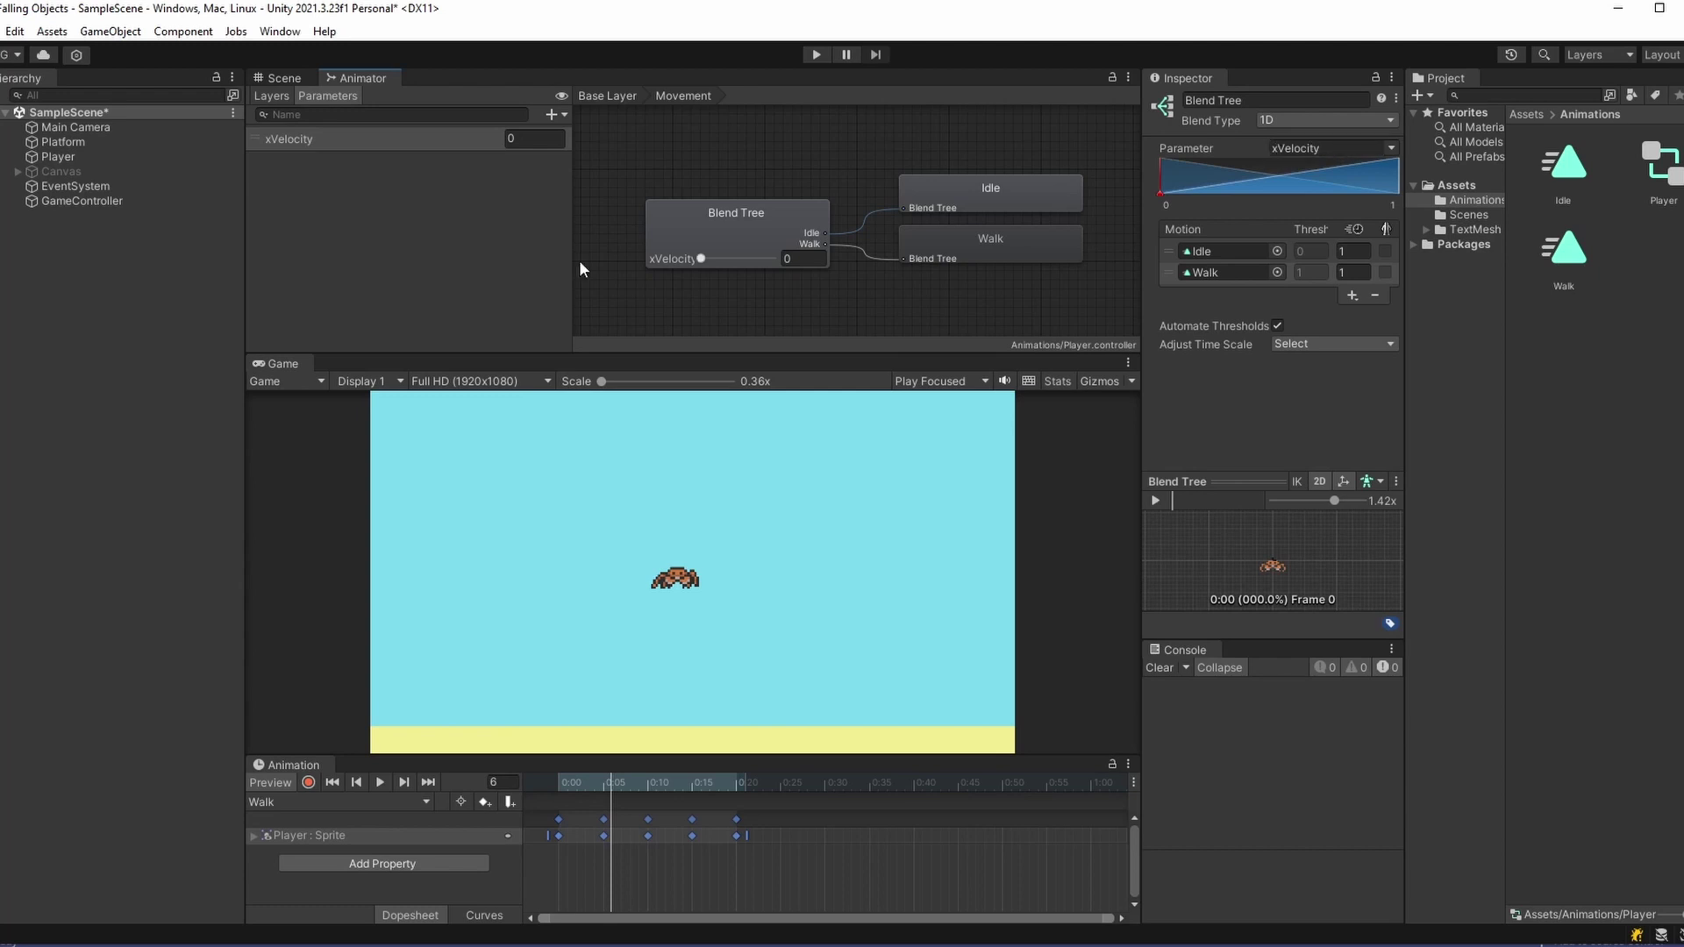
Delete the old Idle and Walk states and move Movement next to Entry
left_click(607, 96)
left_click(920, 263)
key("Delete")
left_click(933, 207)
key("Delete")
left_click(1095, 266)
left_click_drag(1095, 266, 902, 261)
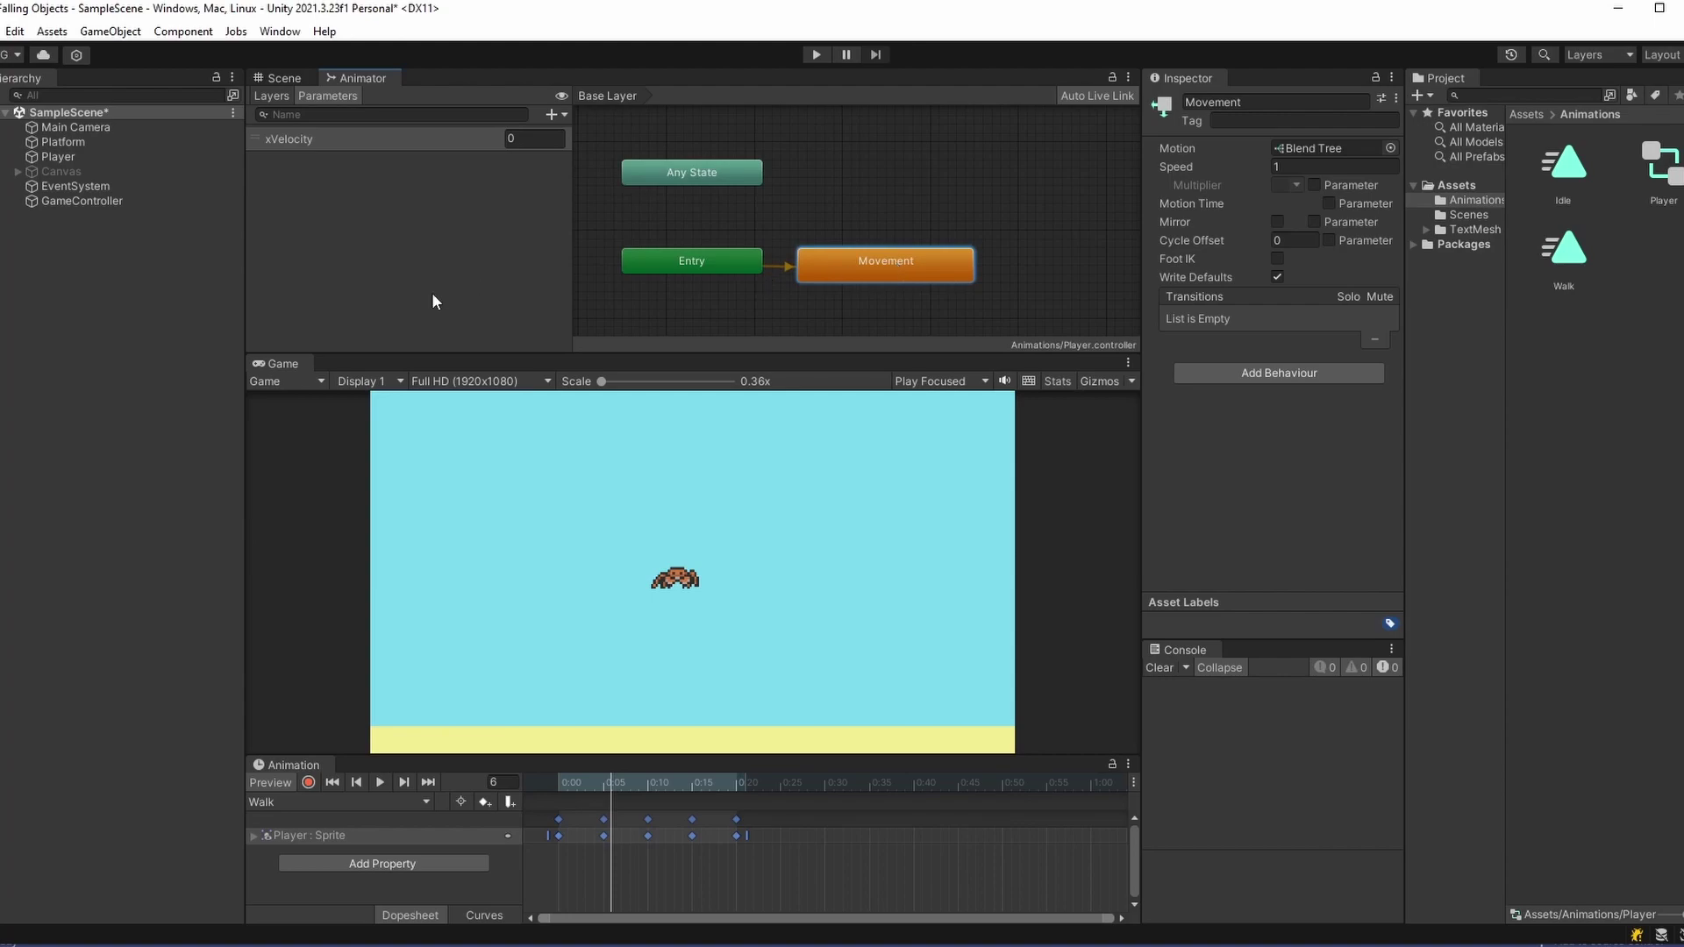
Declare an Animator animator field, assign GetComponent<Animator>() in Start, and save
type("Anima")
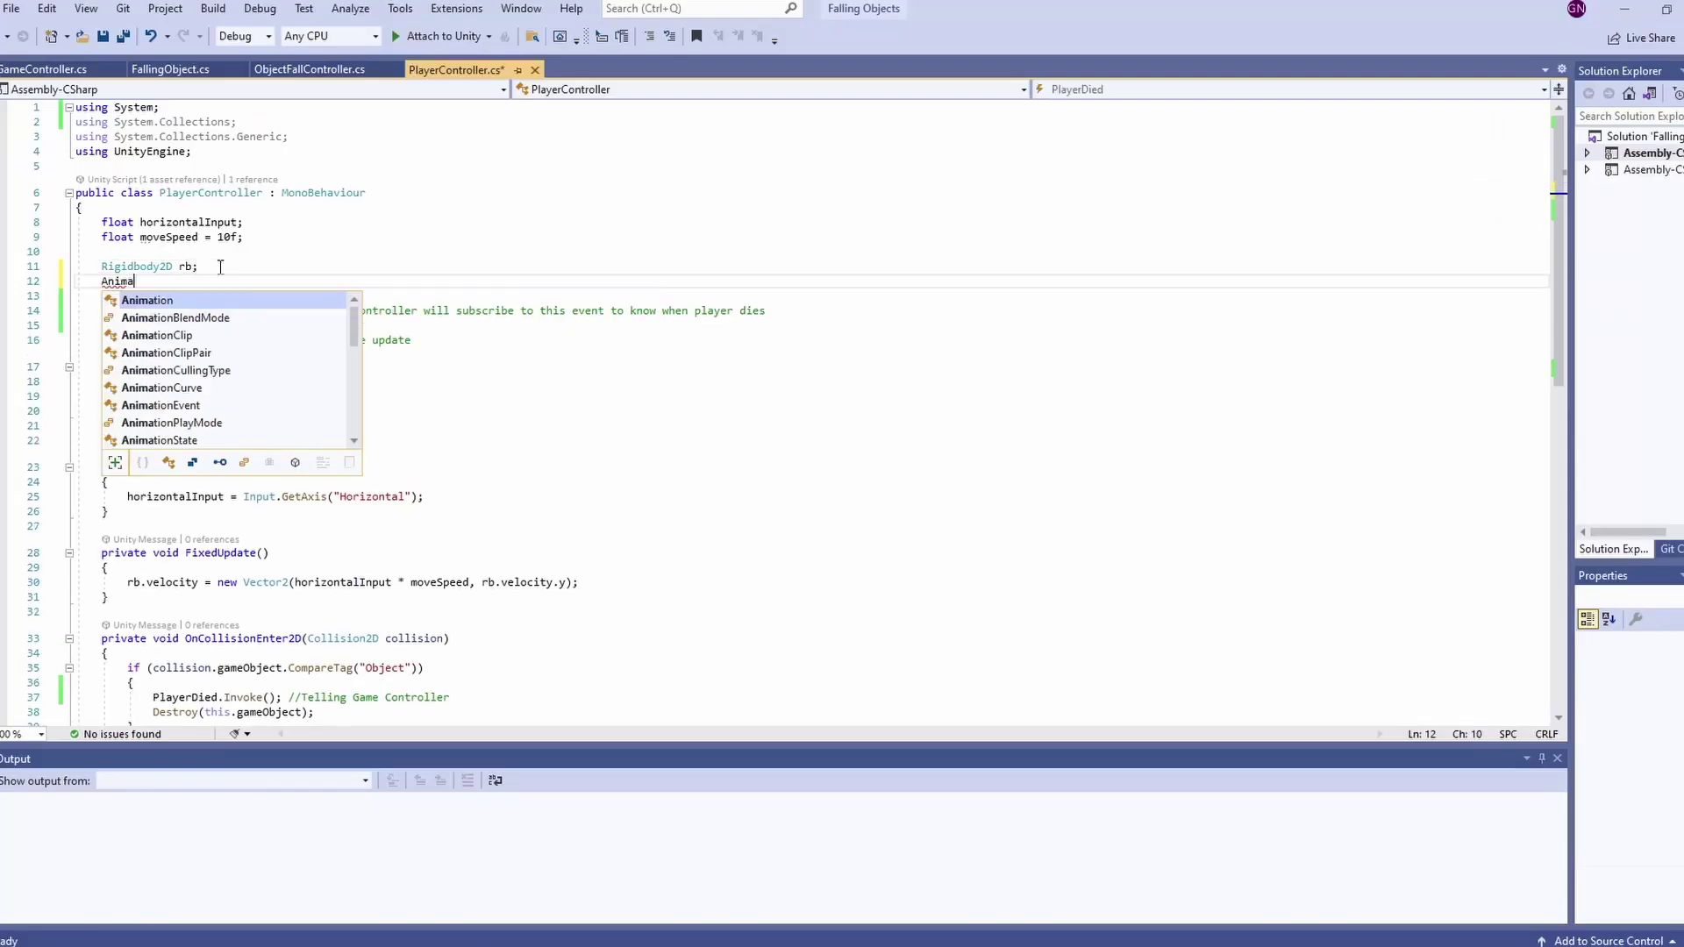
type("tor animator;")
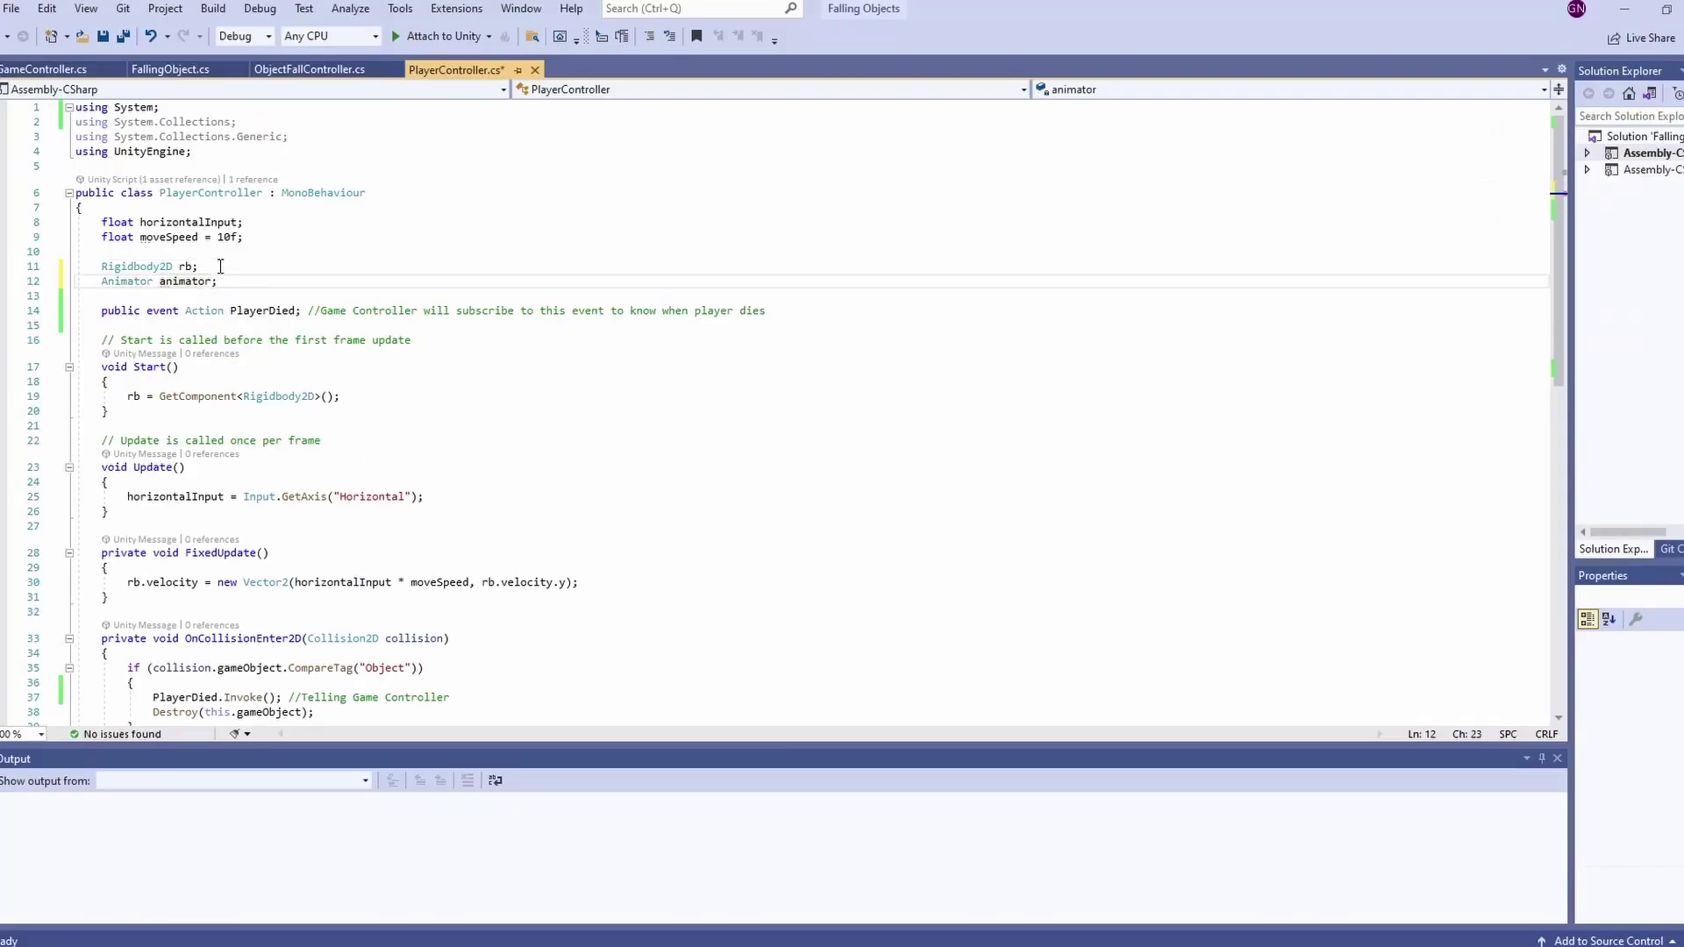
left_click(340, 397)
key("ctrl+d")
double_click(133, 412)
type("animator")
double_click(315, 411)
type("Animator")
key("ctrl+s")
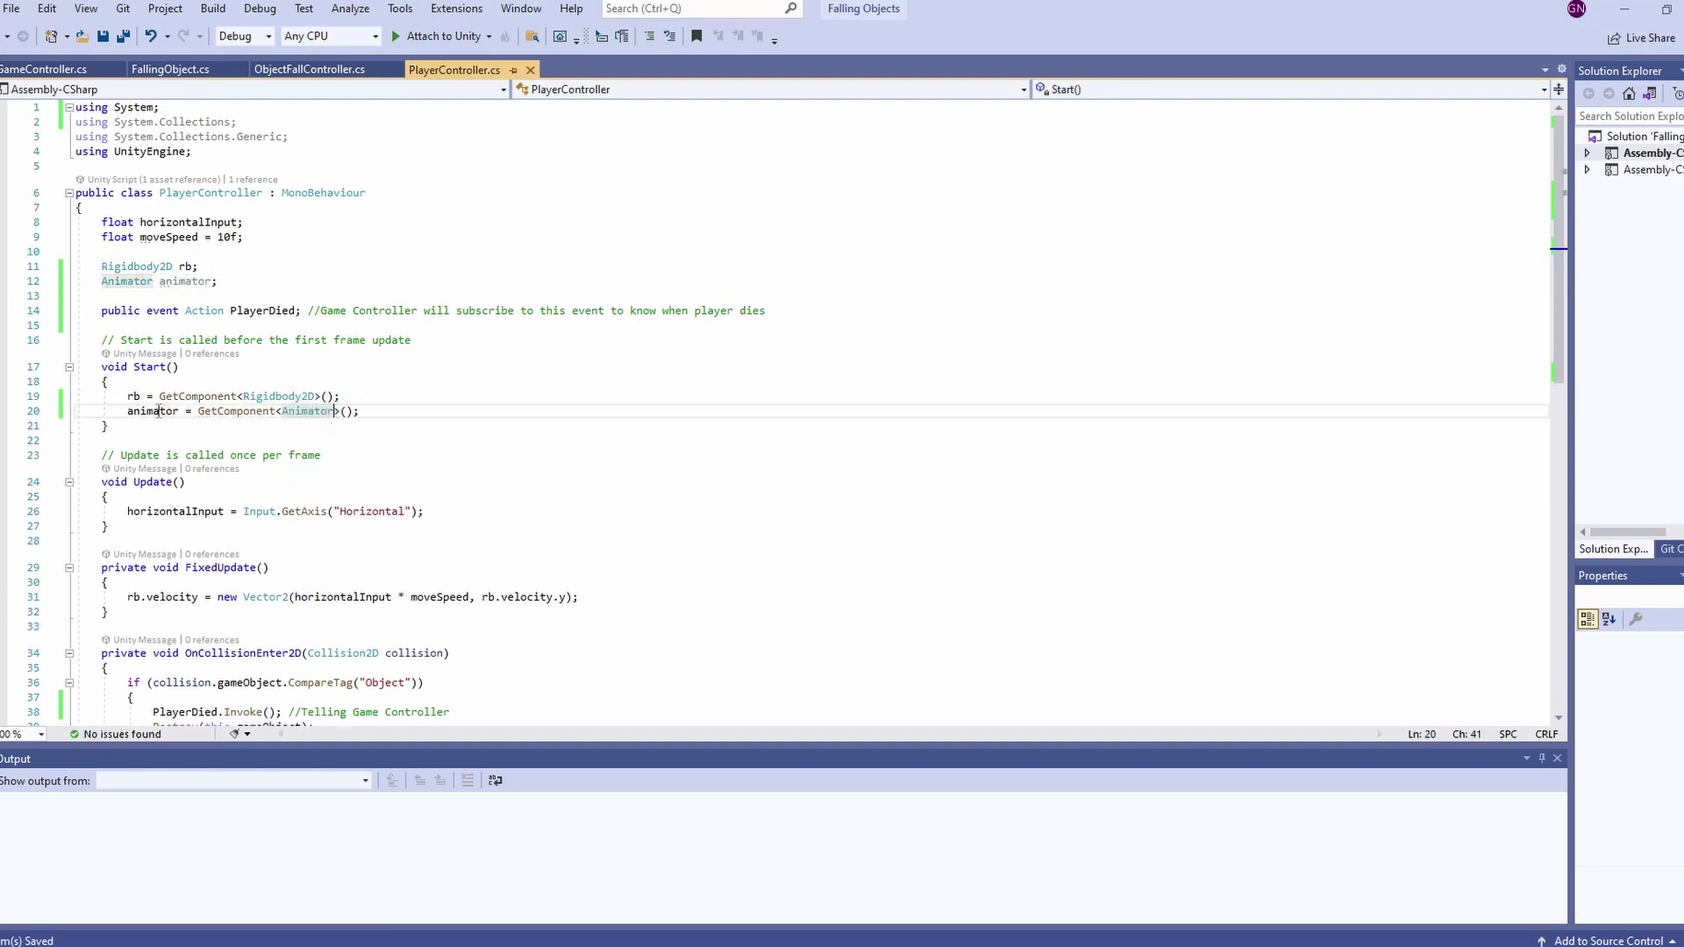
double_click(159, 412)
Add animator.SetFloat("xVelocity", Math.Abs(rb.velocity.x)); after the velocity line in FixedUpdate
scroll(628, 466, "down", 3)
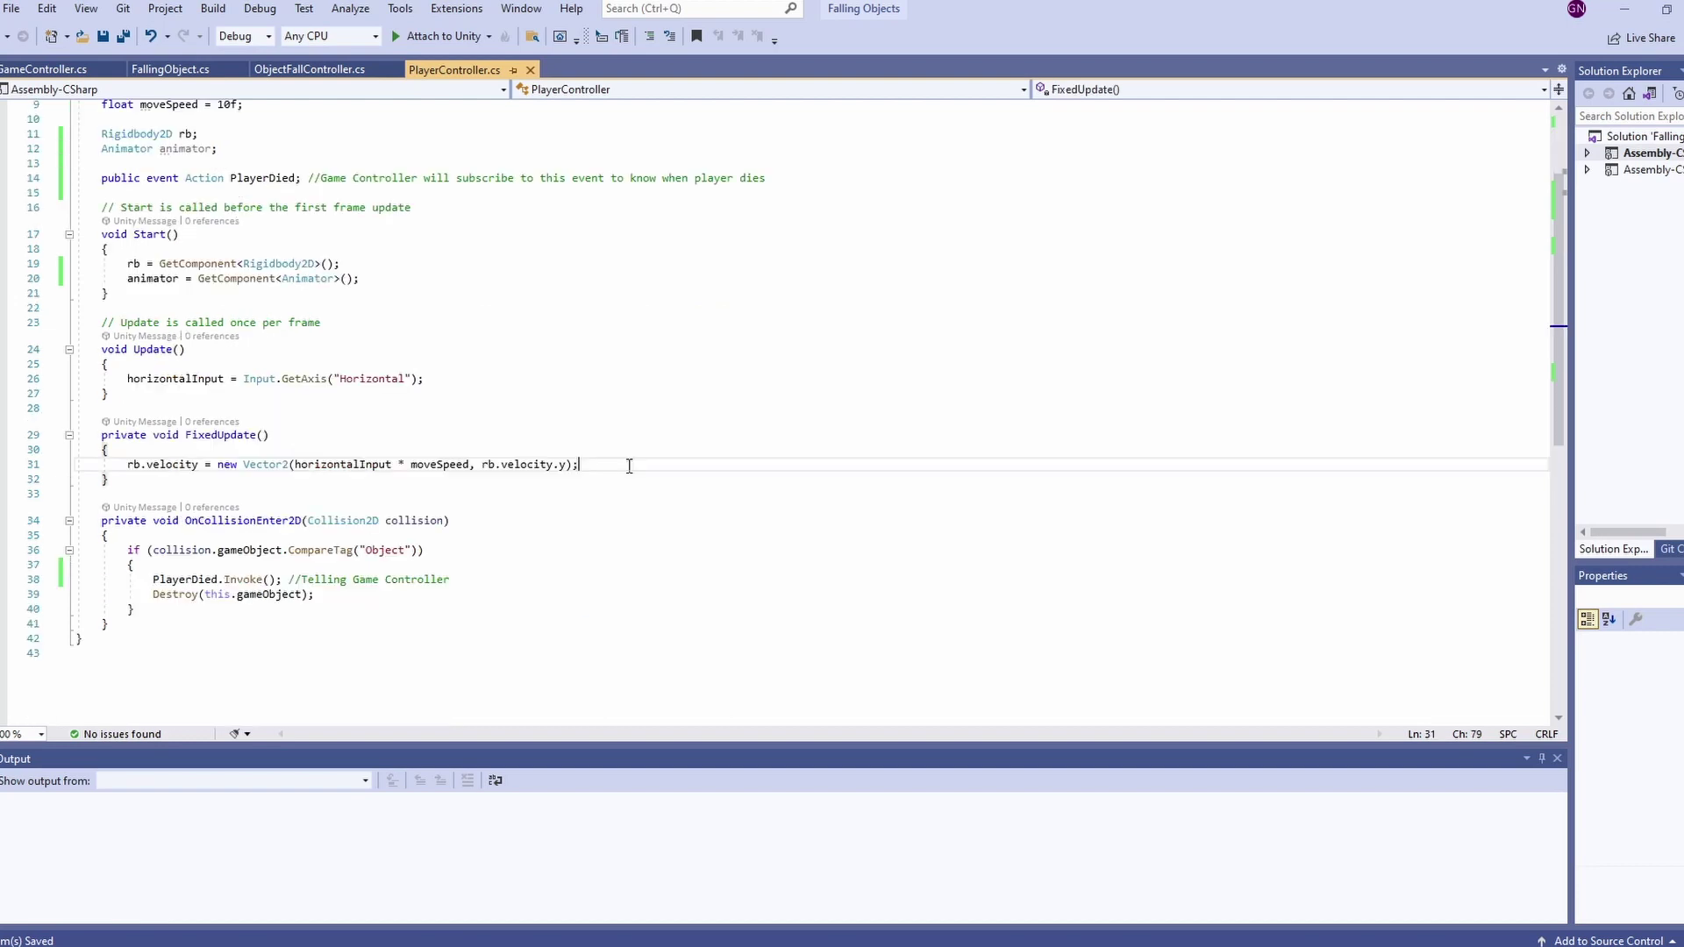
left_click(628, 464)
key("Return")
type("animator.SetFloat")
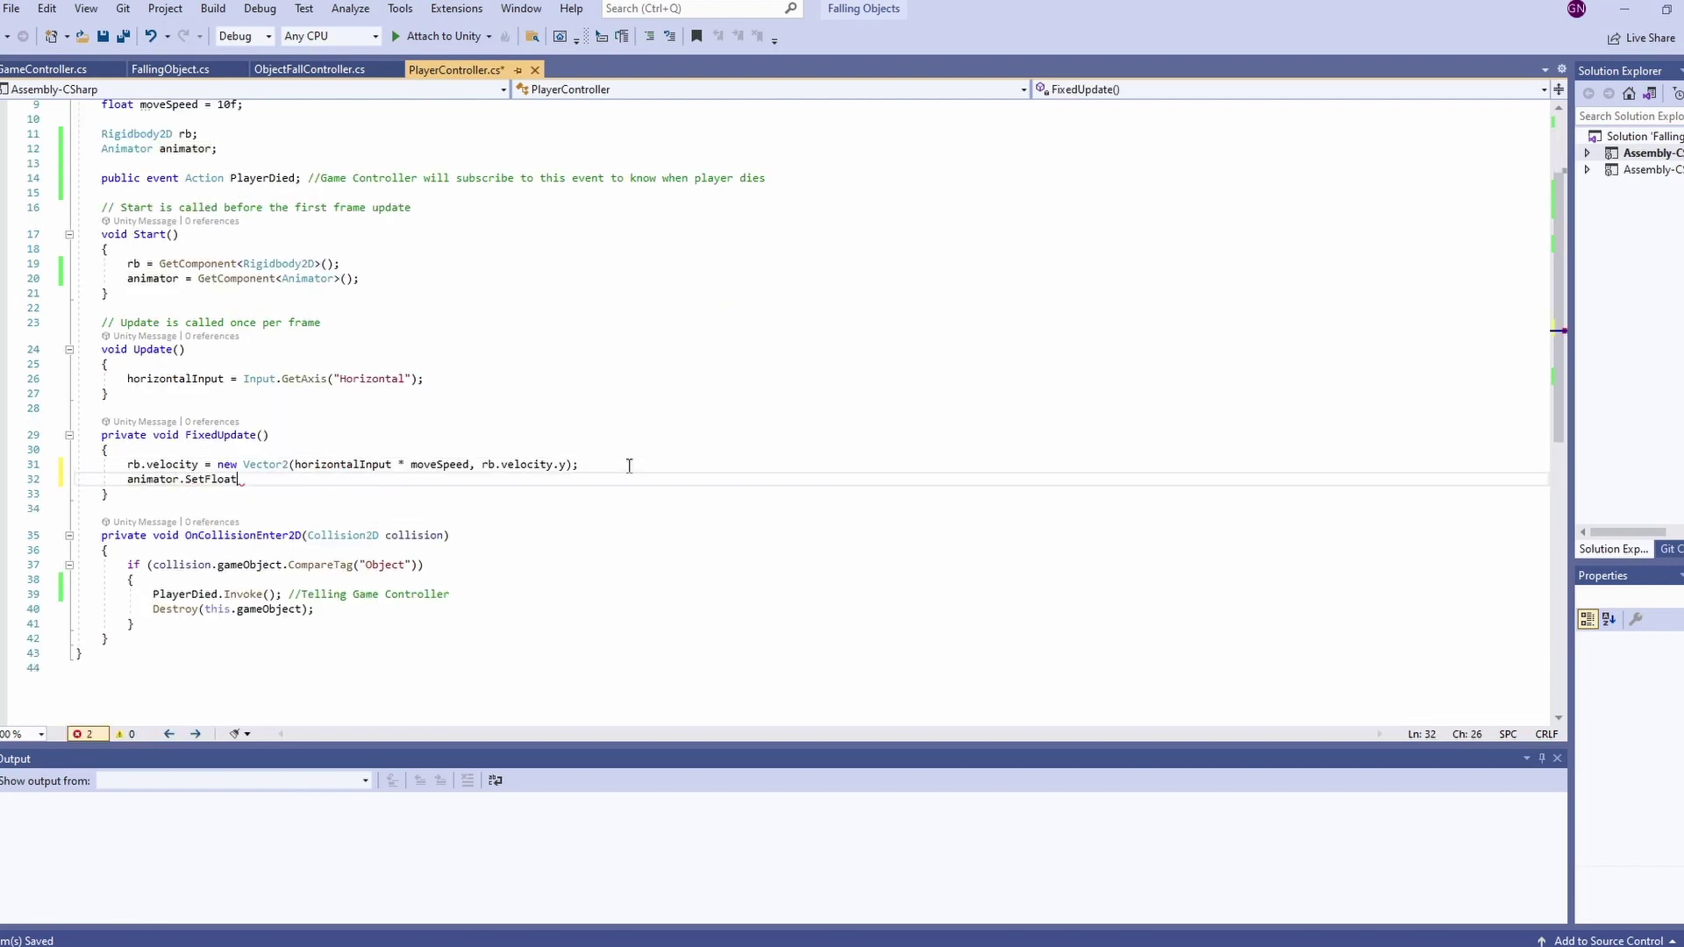
type("(\"")
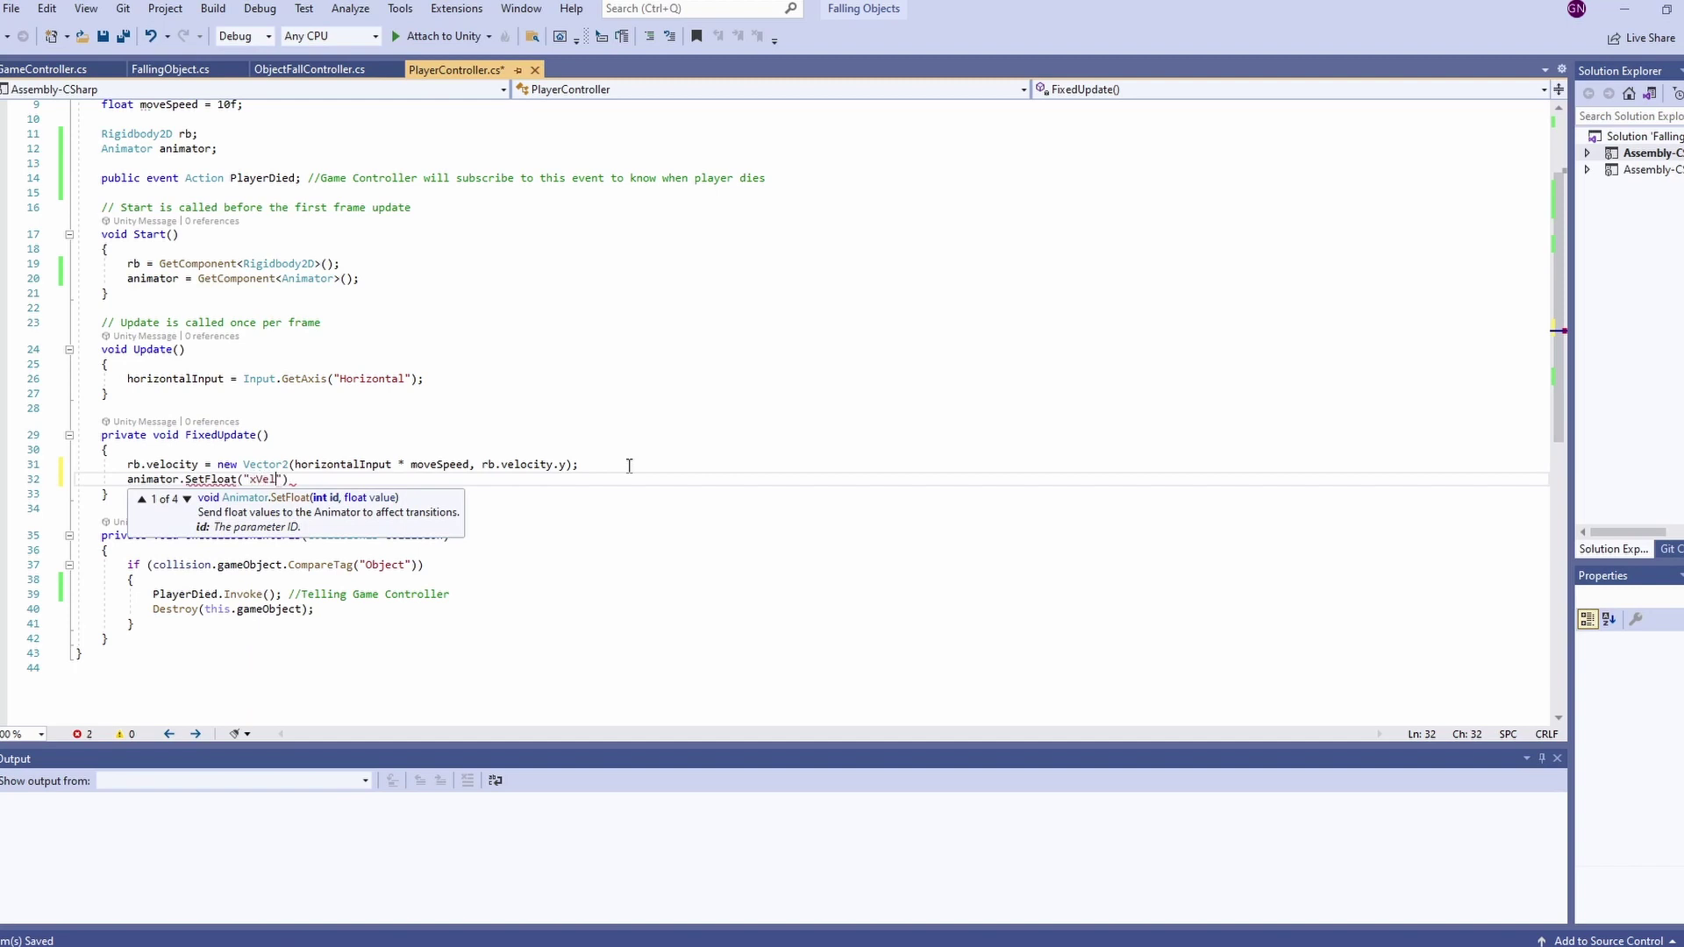
type("xVelocity\", Math.")
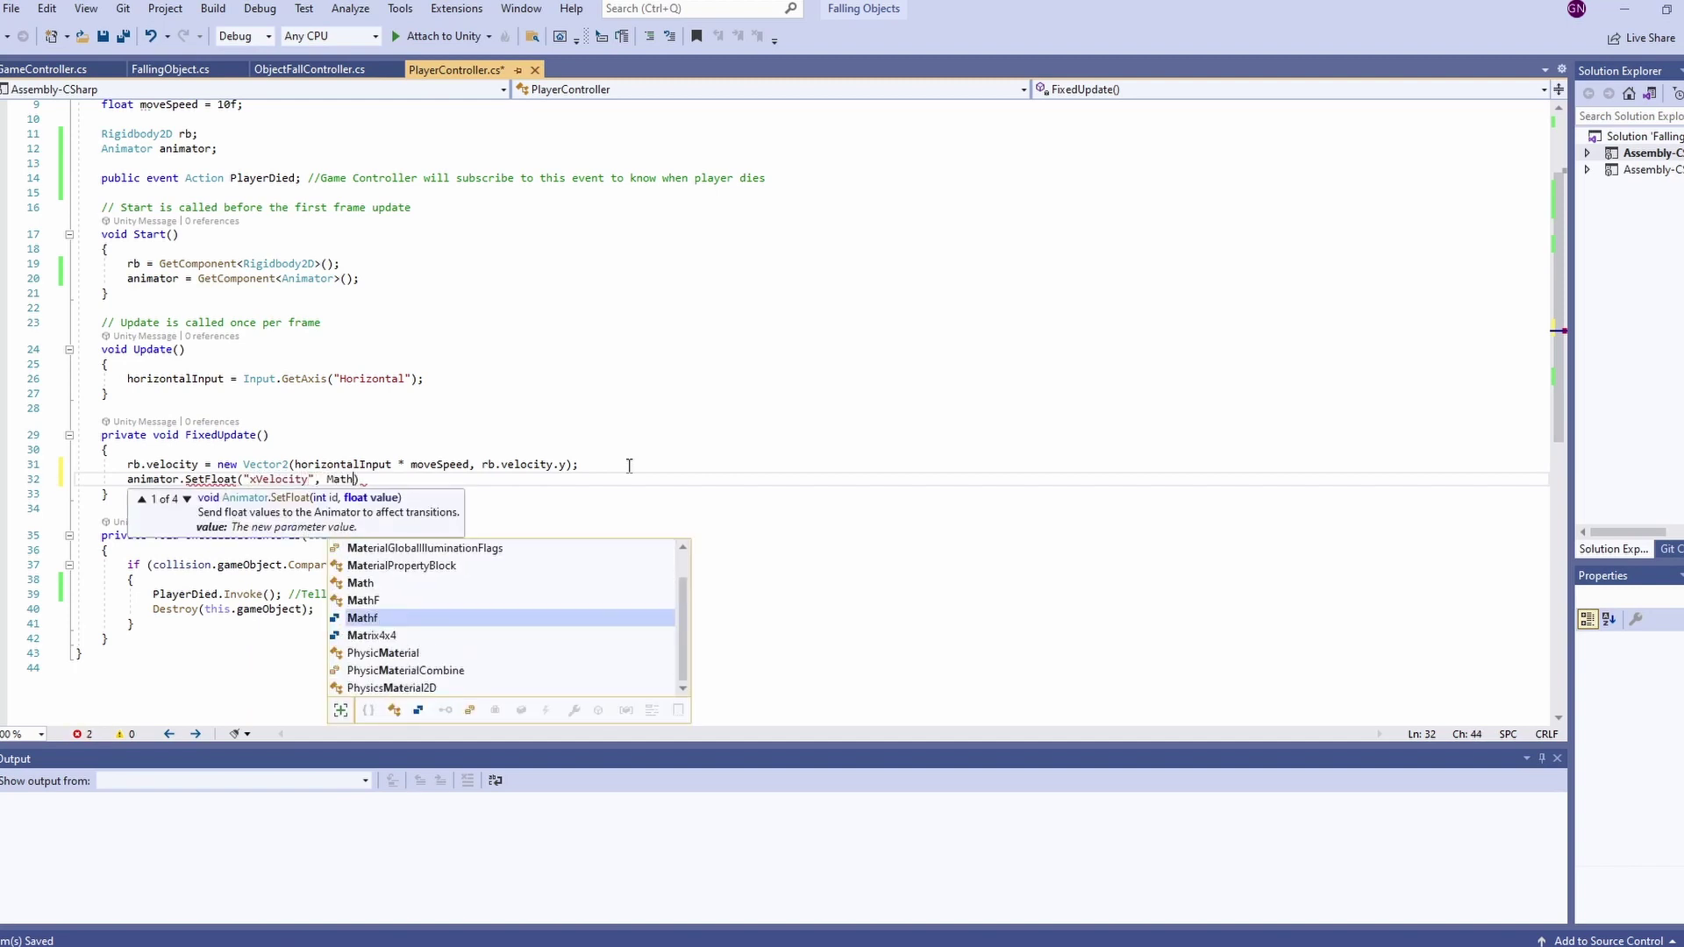
type("Abs(")
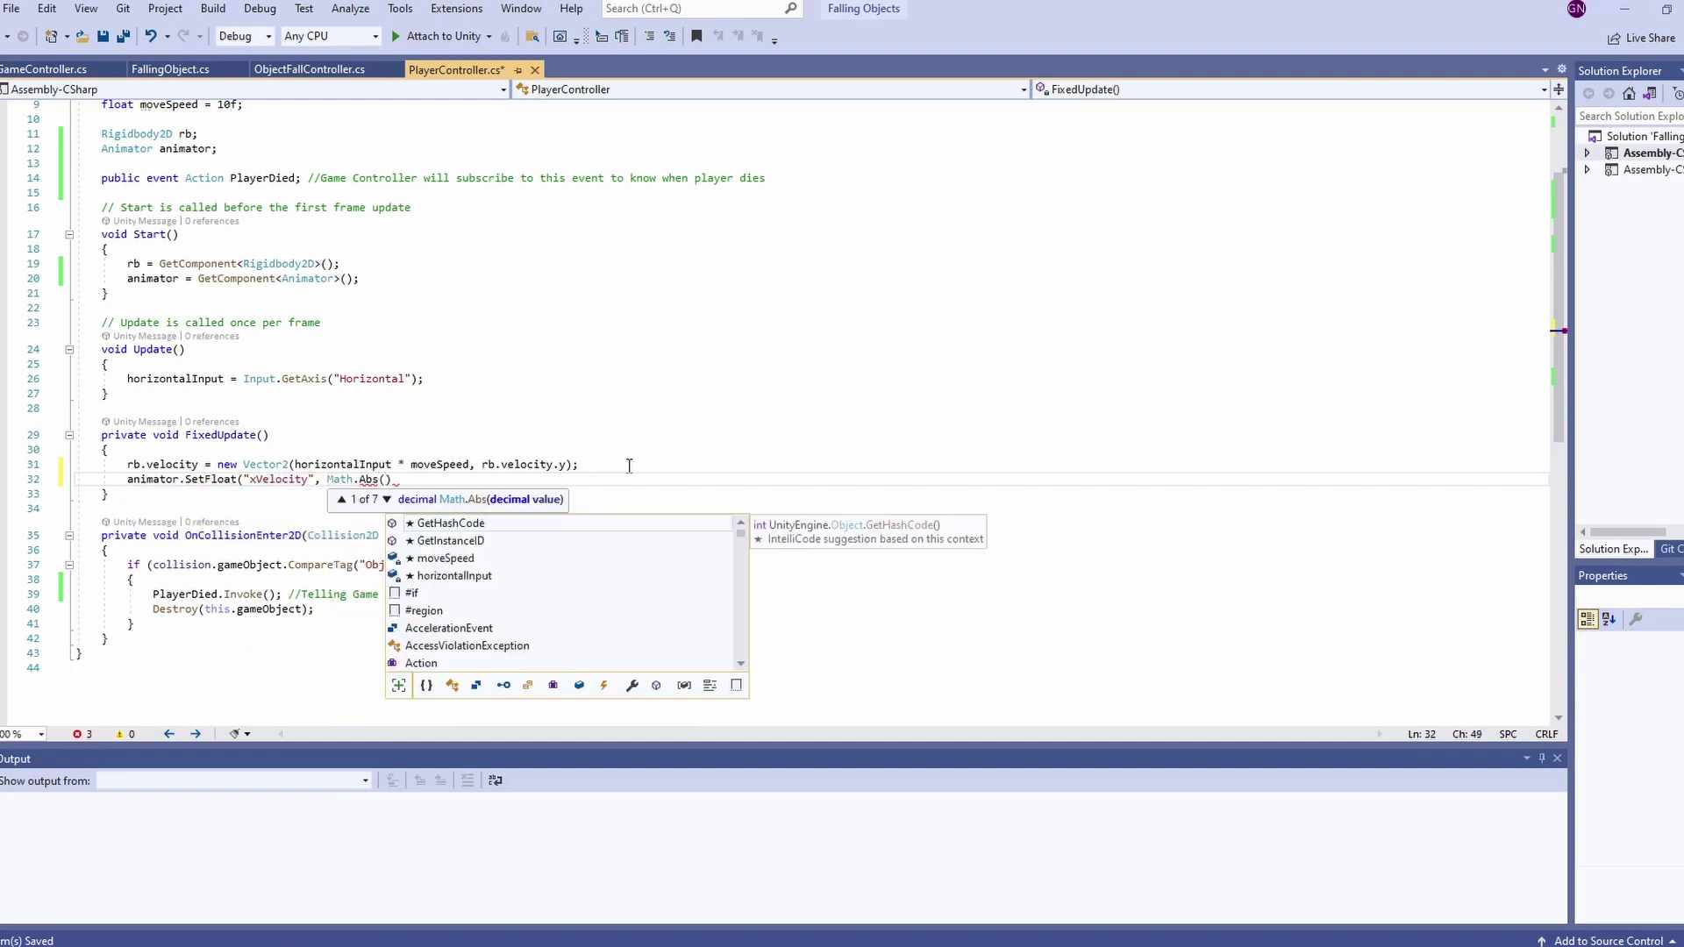
type("rb.velocity.x)")
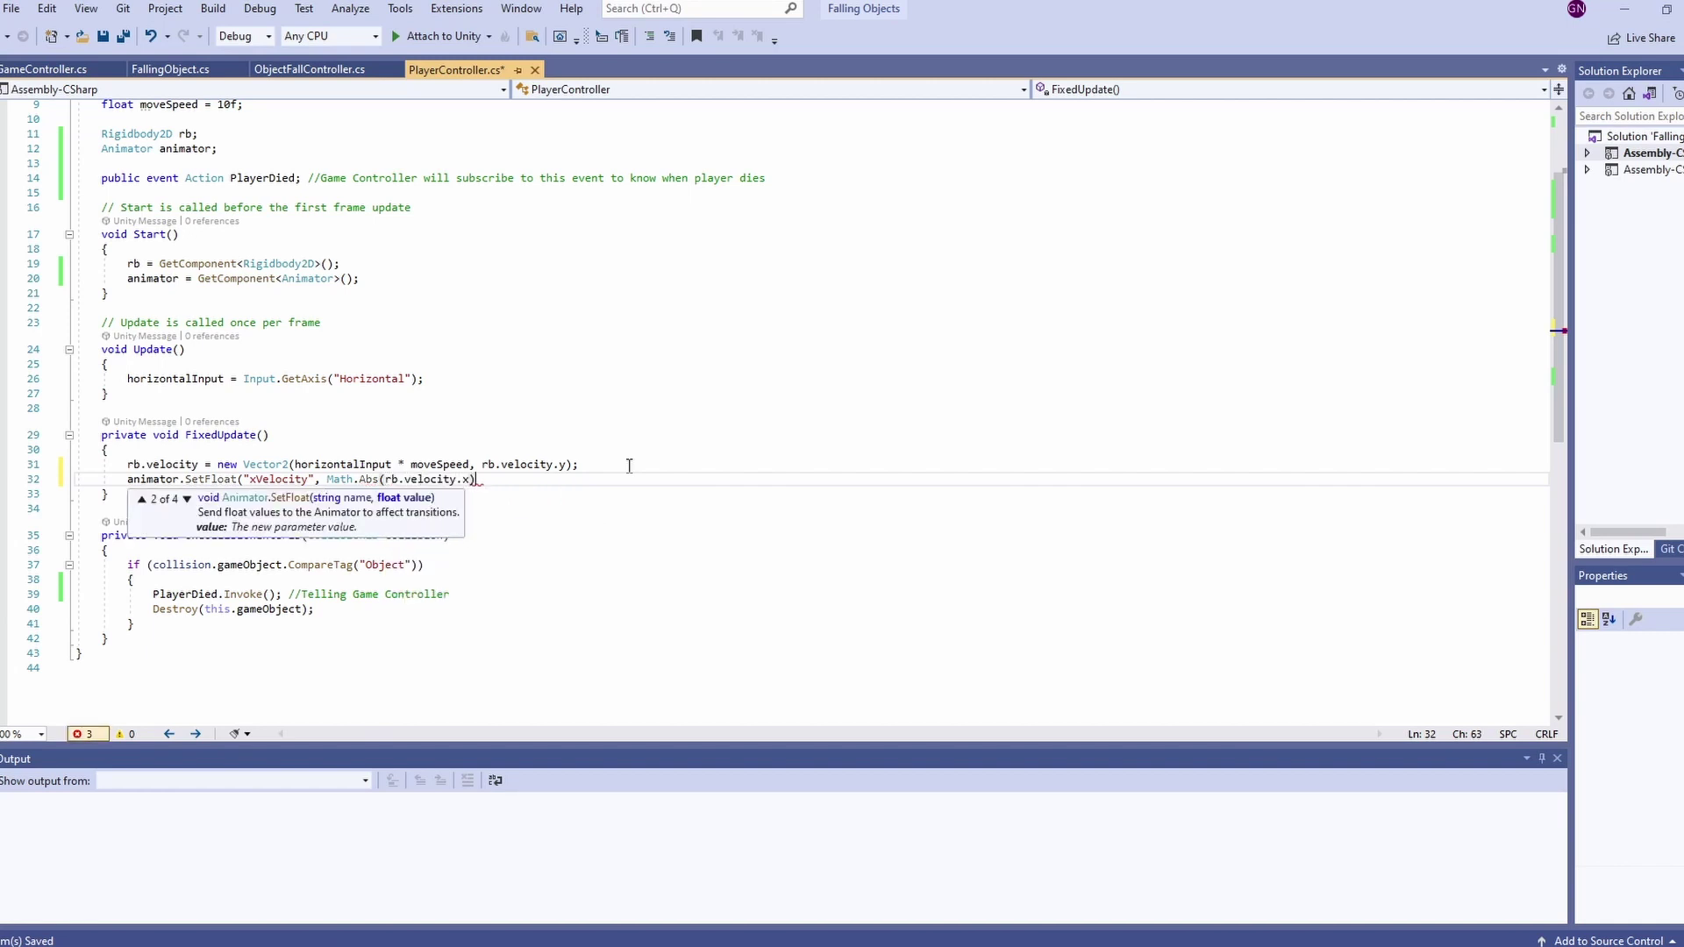
type(");")
Create a FlipSprite() method with an if check for nonzero horizontalInput
left_click(451, 497)
key("Return")
key("Return")
type("void FlipSprite()")
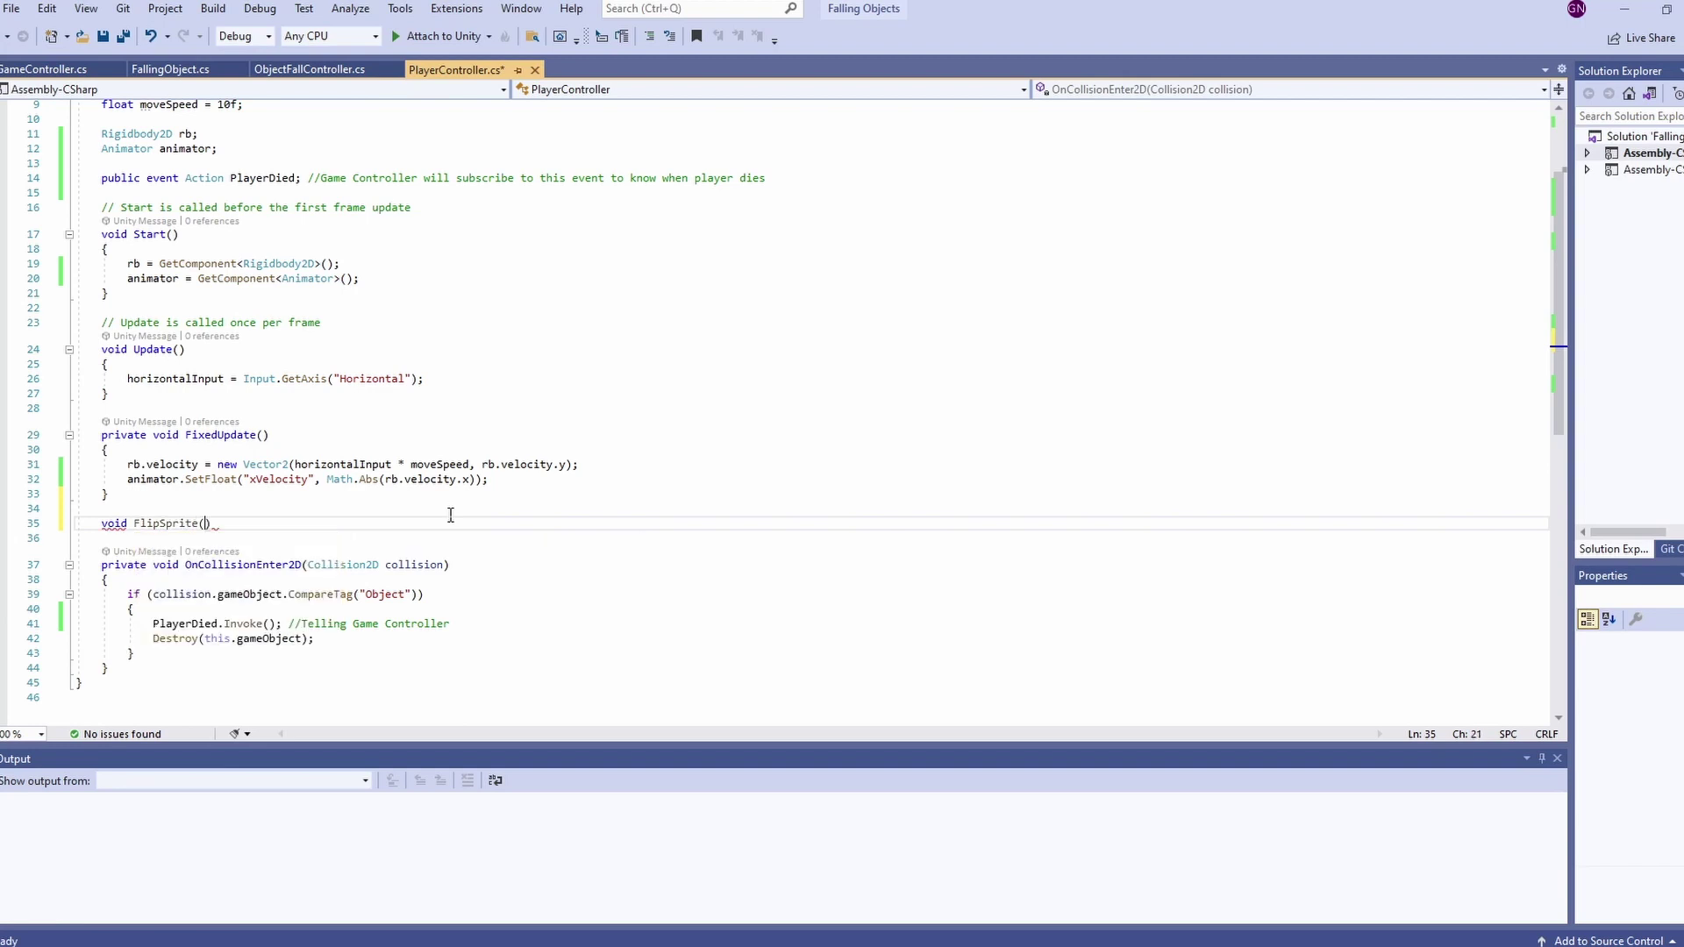
key("Return")
type("{")
key("Return")
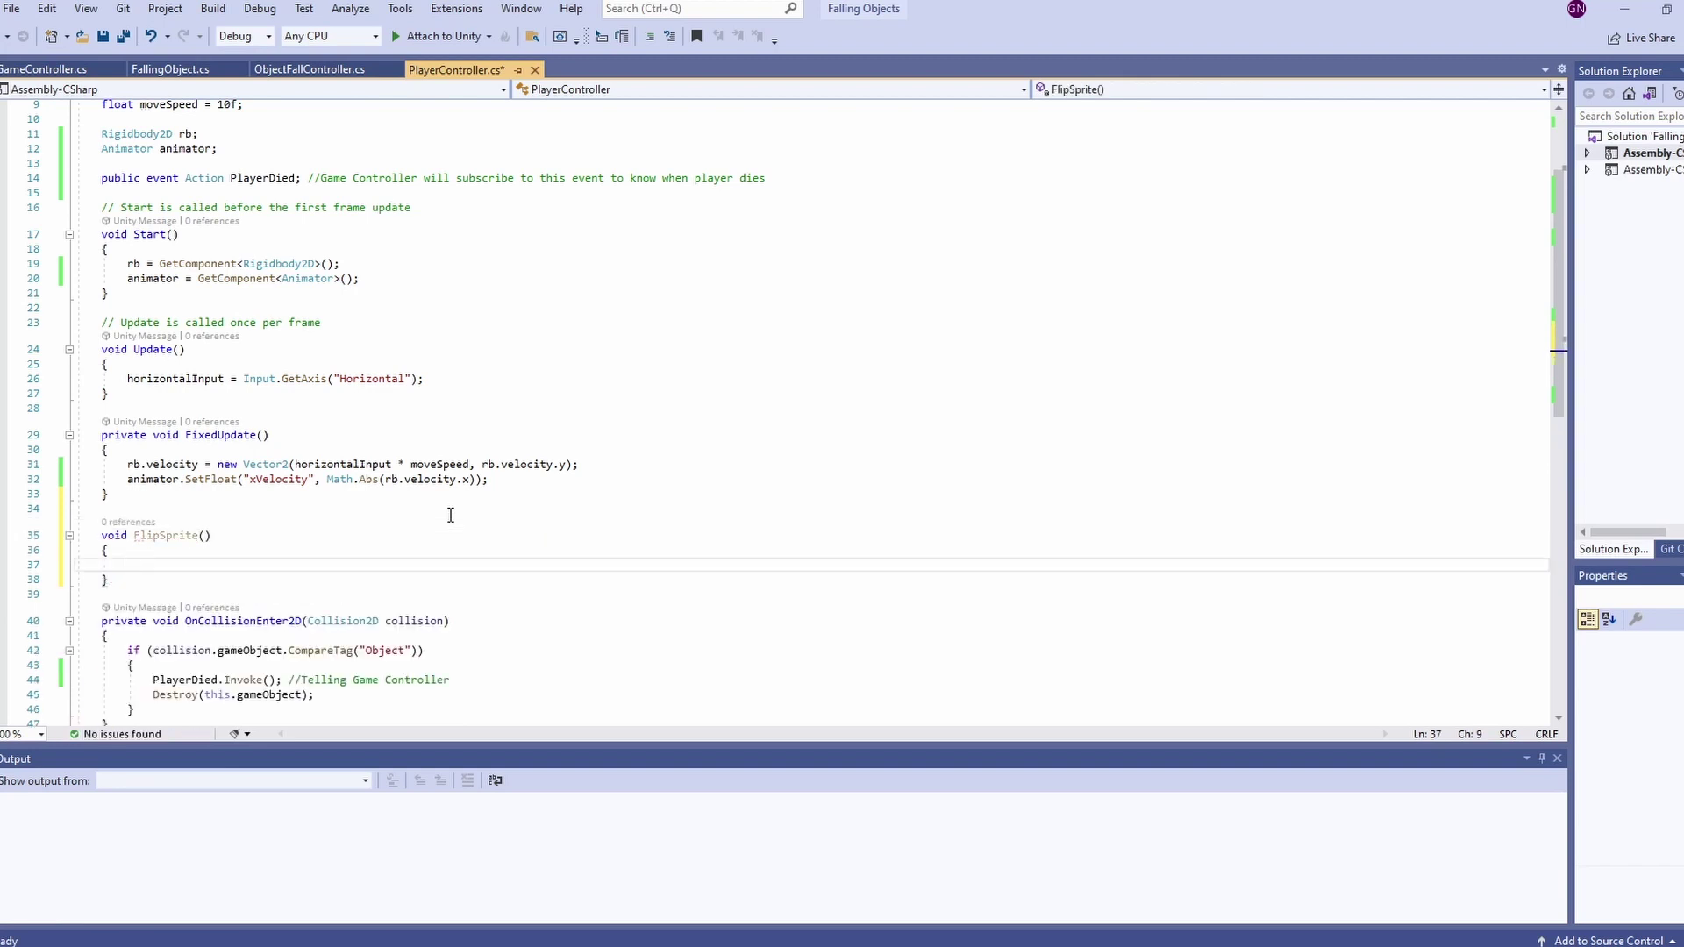
type("if(horizontalInput")
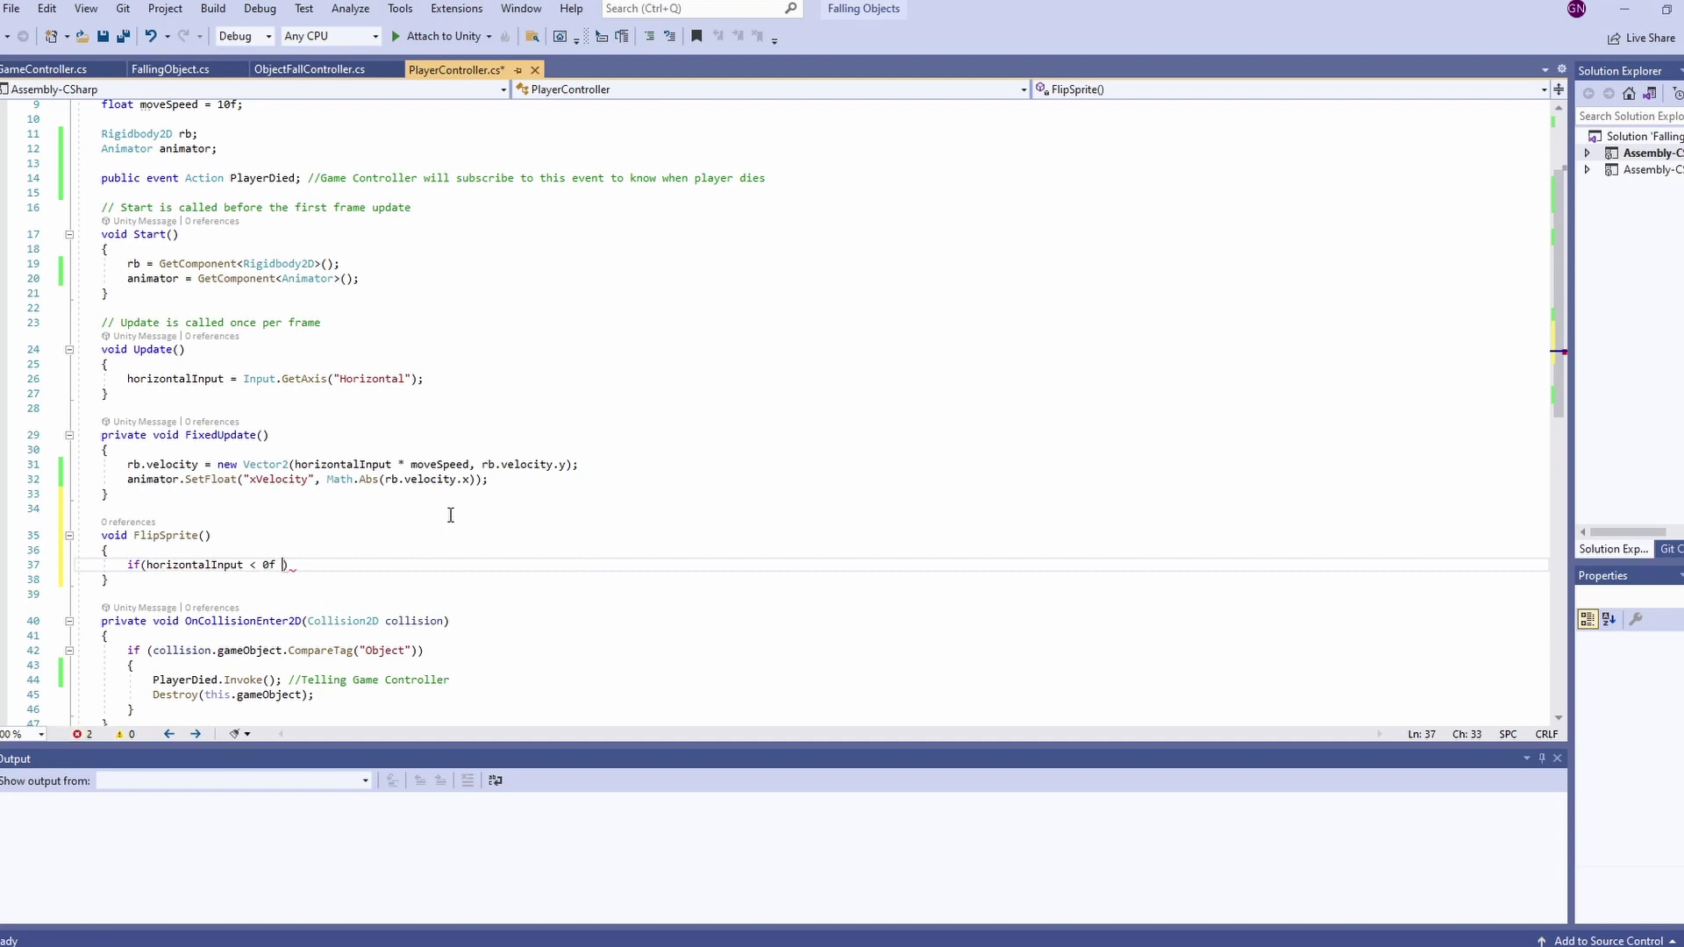
type(" < 0f || horizontalInput > 0f)")
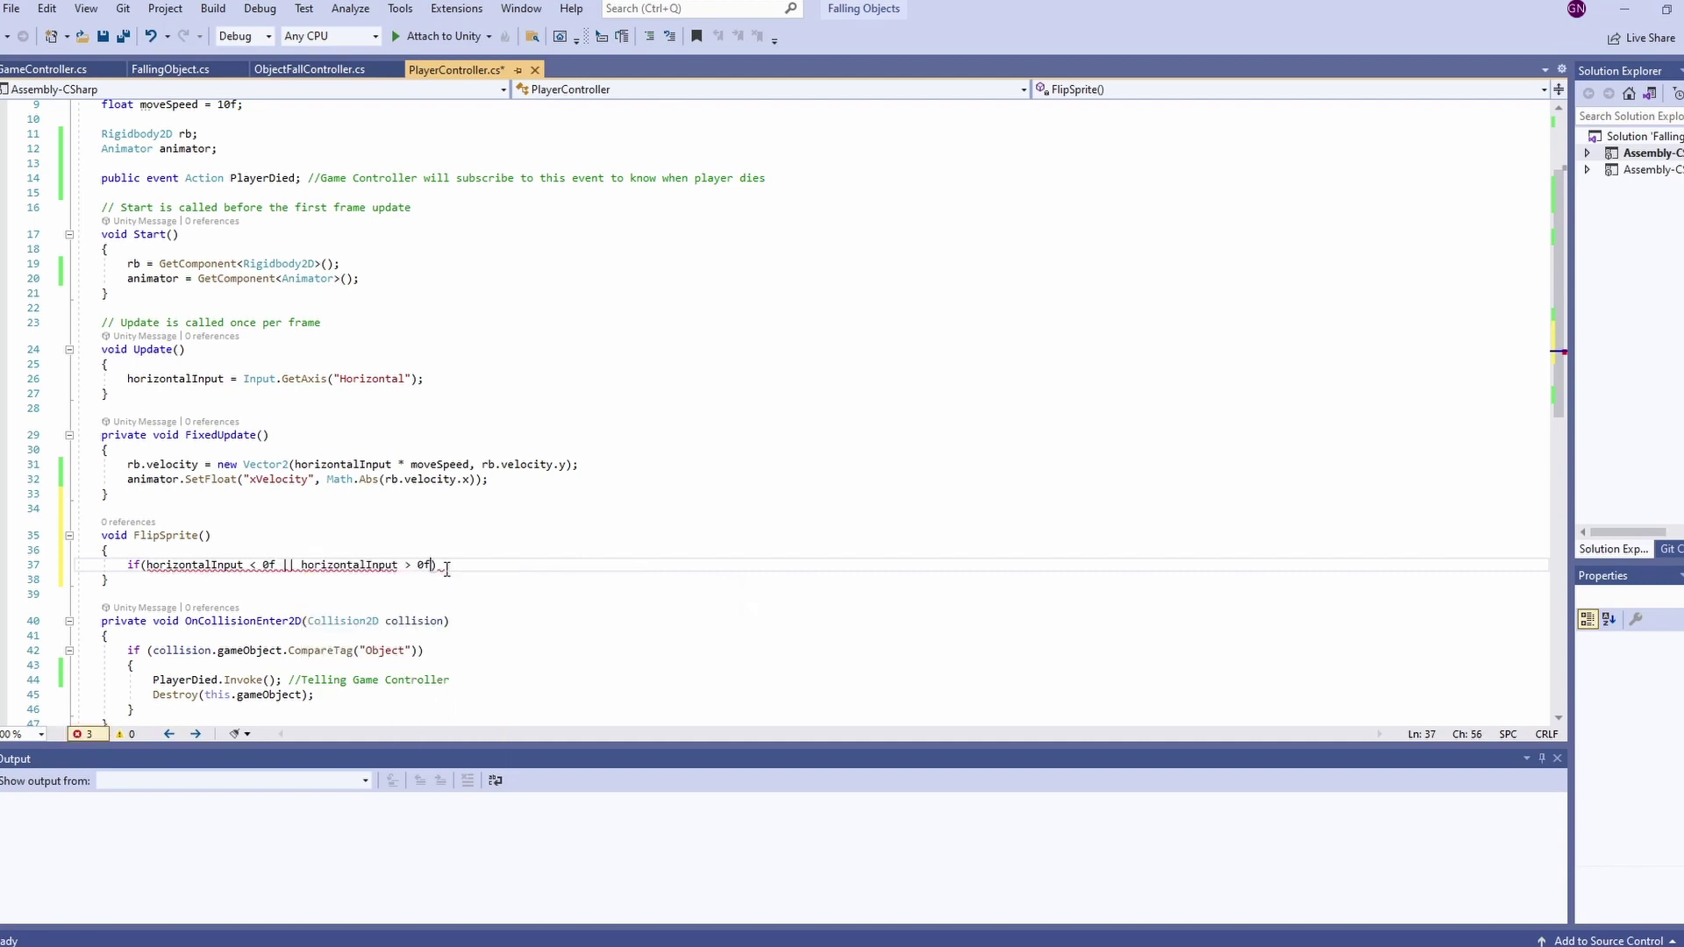
key("Return")
type("{")
key("Return")
Inside it, negate localScale.x and assign it back to transform.localScale, then save
type("Vector3 localScale")
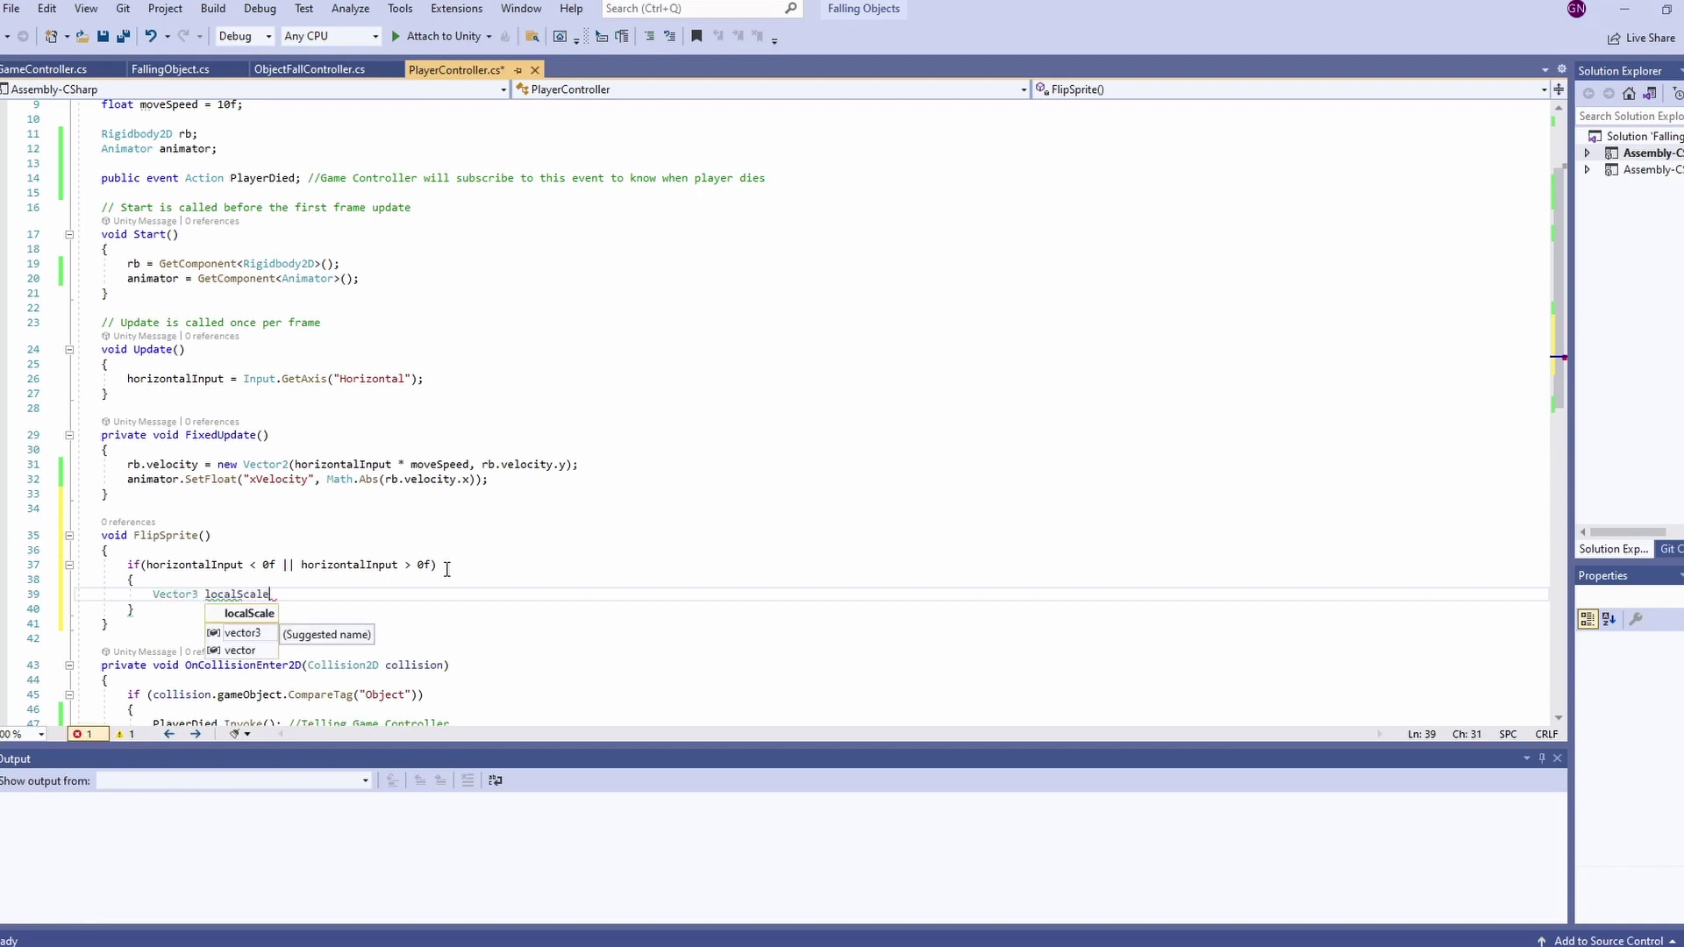
type(" = transform.localScale;")
key("Return")
type("localScale.x *= -1f;")
key("Return")
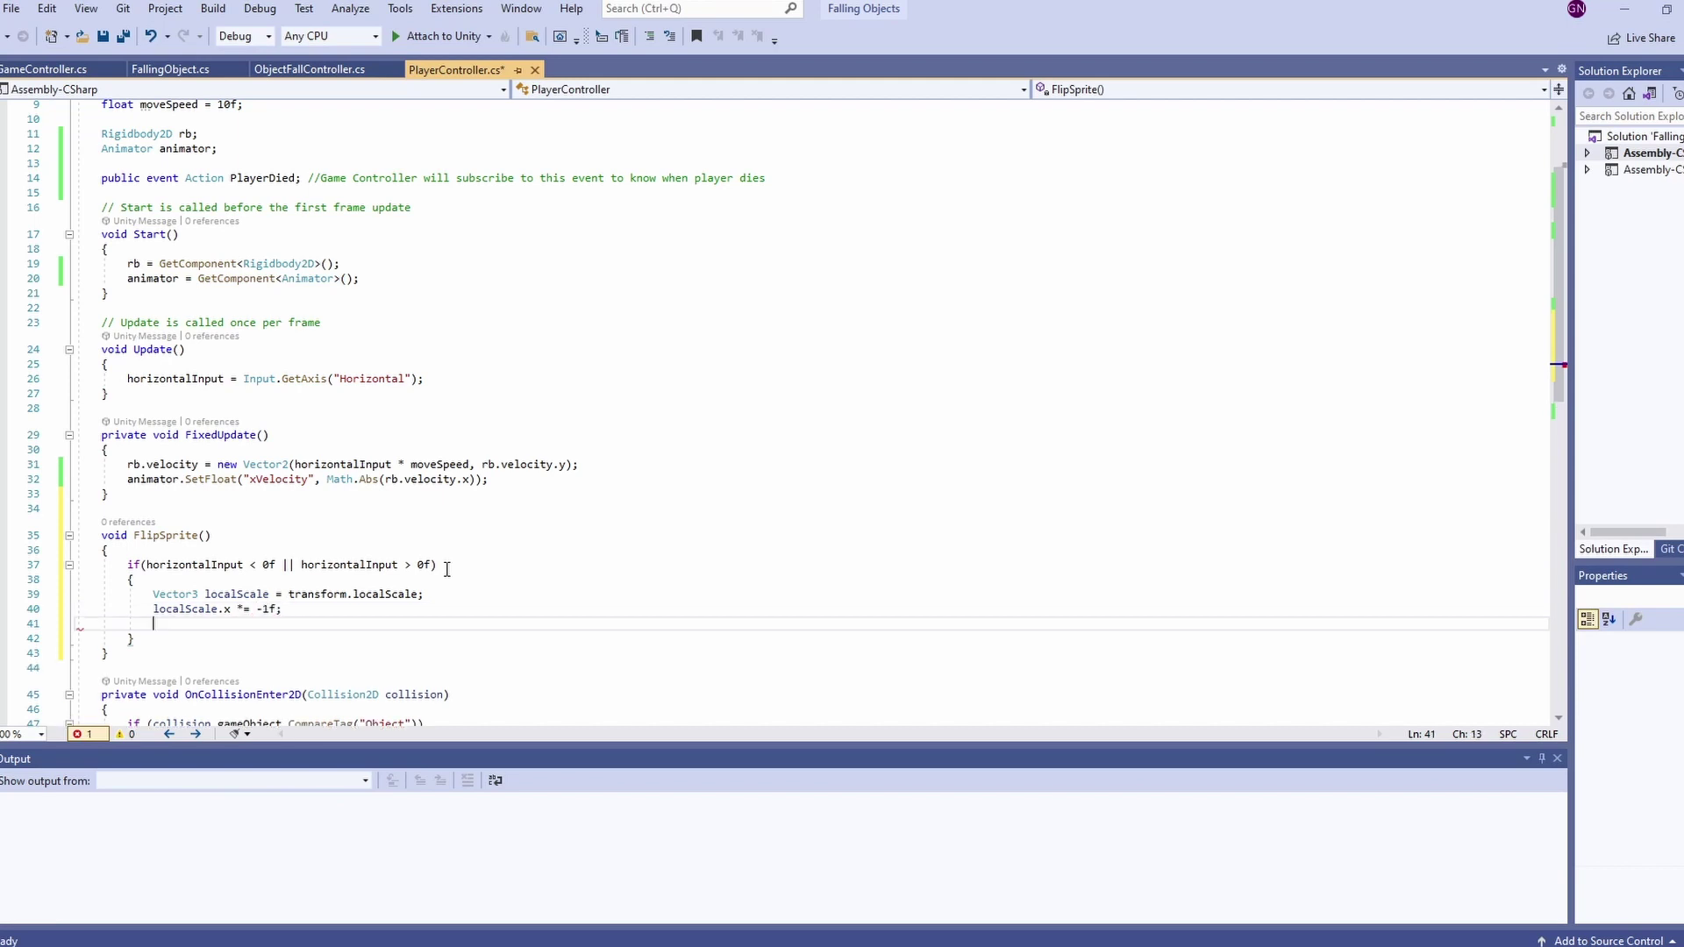
type("transform.localScale = localScale;")
key("ctrl+s")
Add a FlipSprite() call in Update after the horizontal input line and save
double_click(171, 535)
left_click(458, 380)
key("Return")
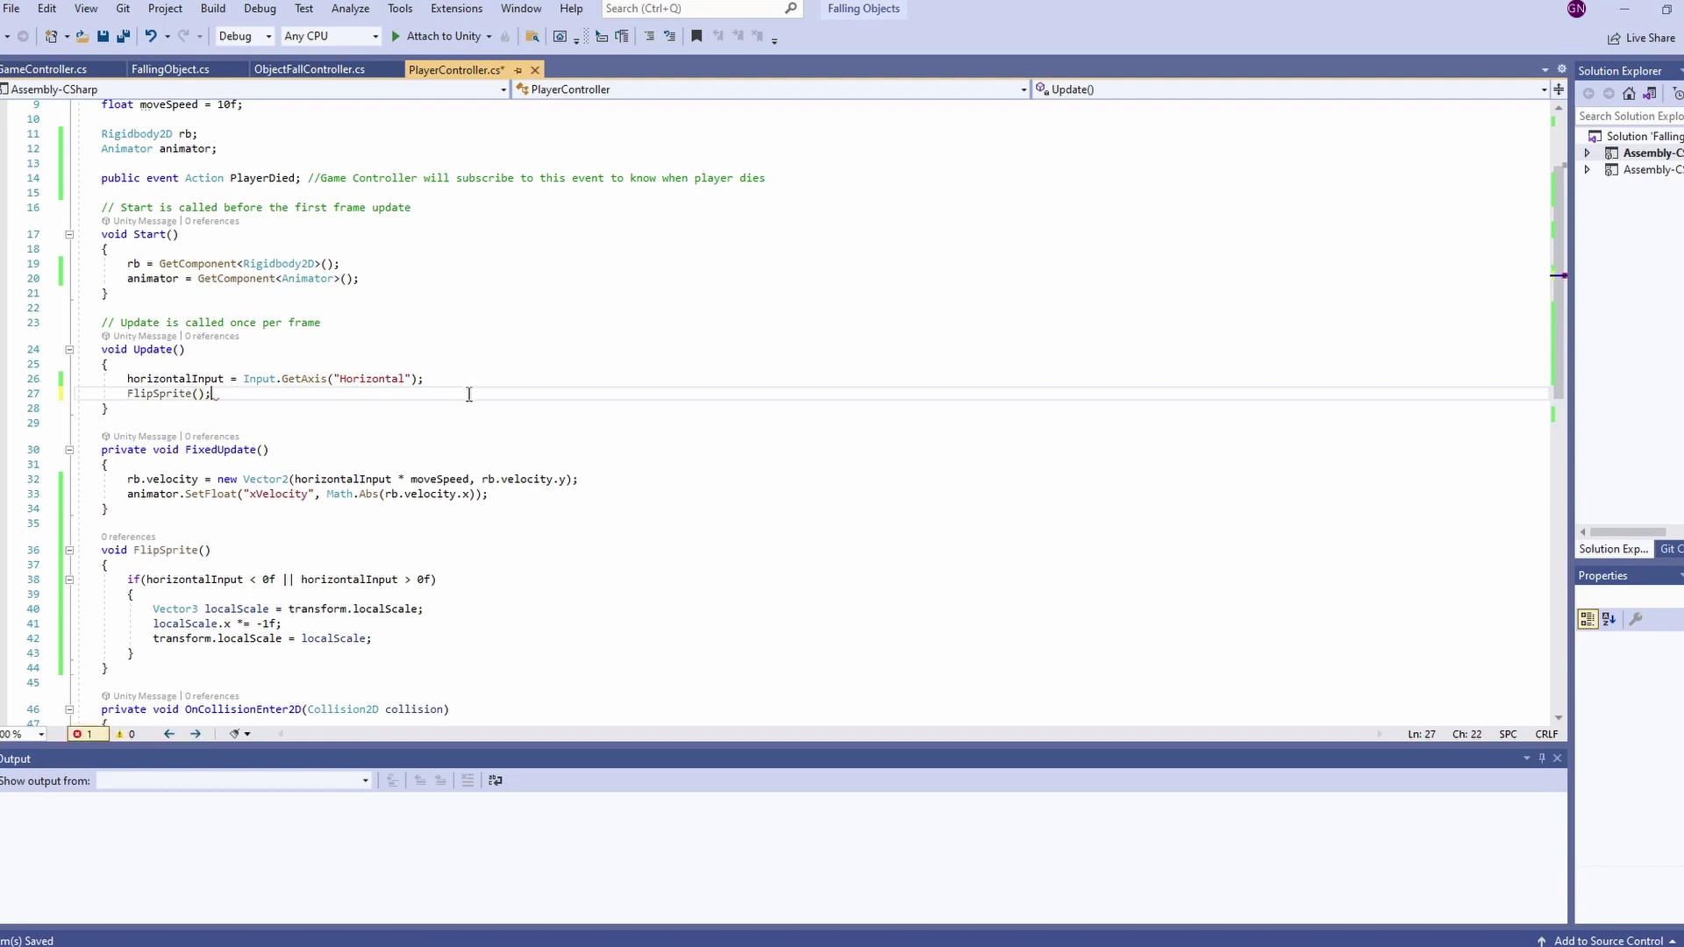
key("ctrl+s")
Declare a bool isFacingRight = true; field below the moveSpeed declaration
left_click(134, 595)
scroll(492, 616, "up", 3)
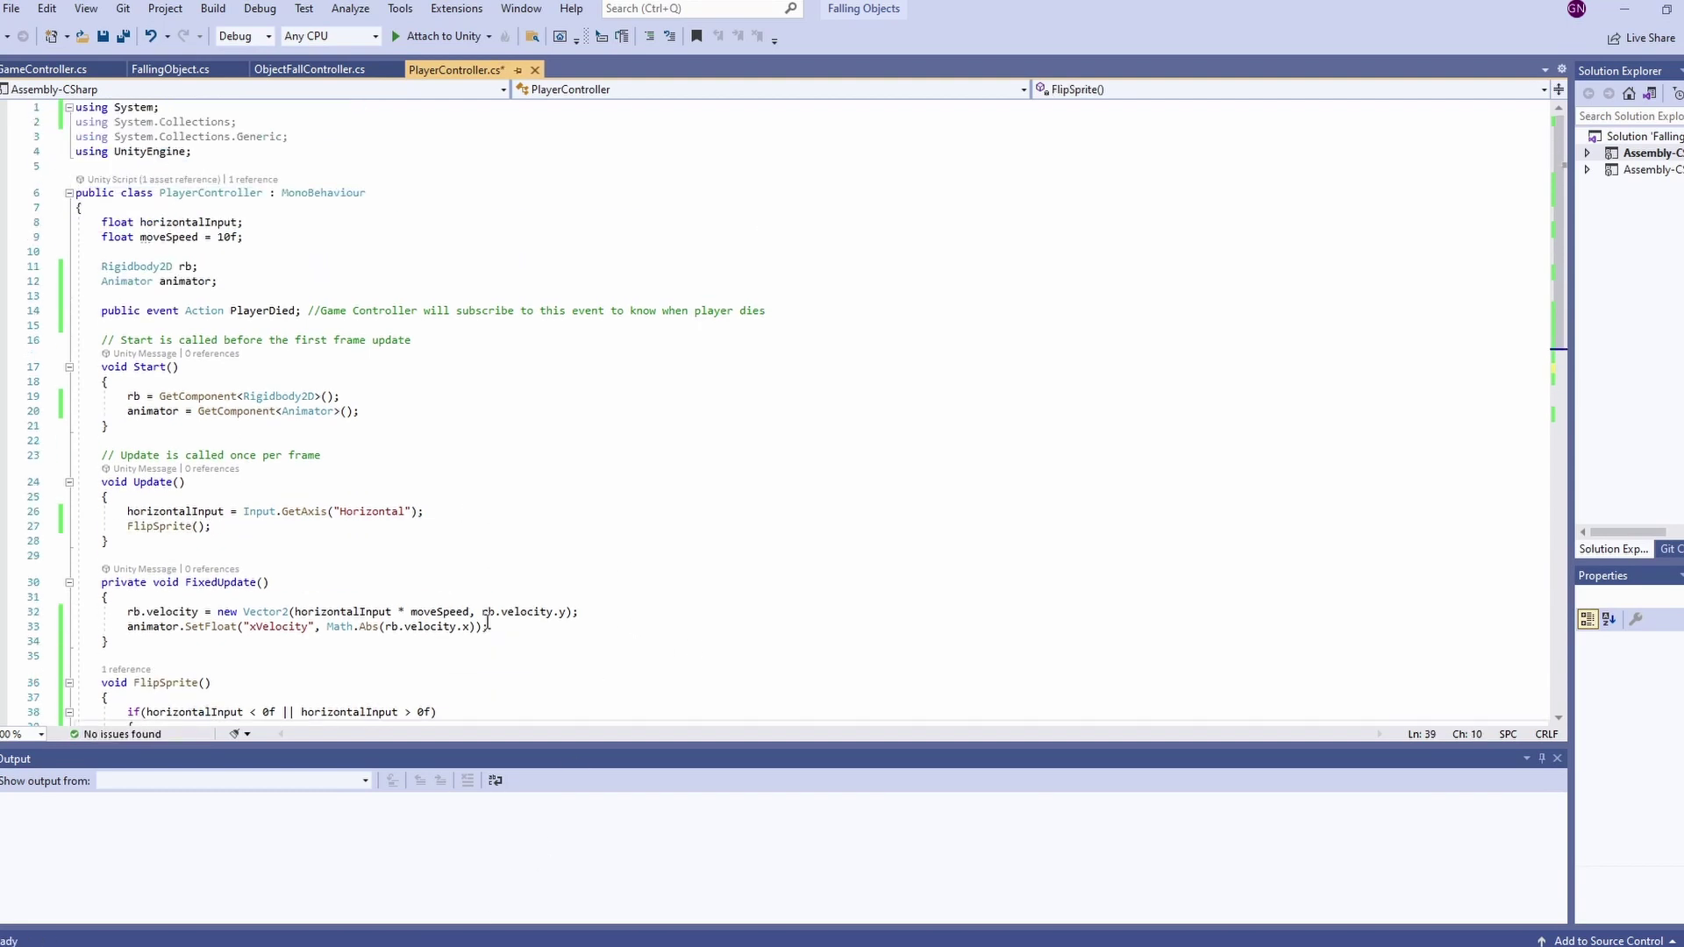
left_click(297, 235)
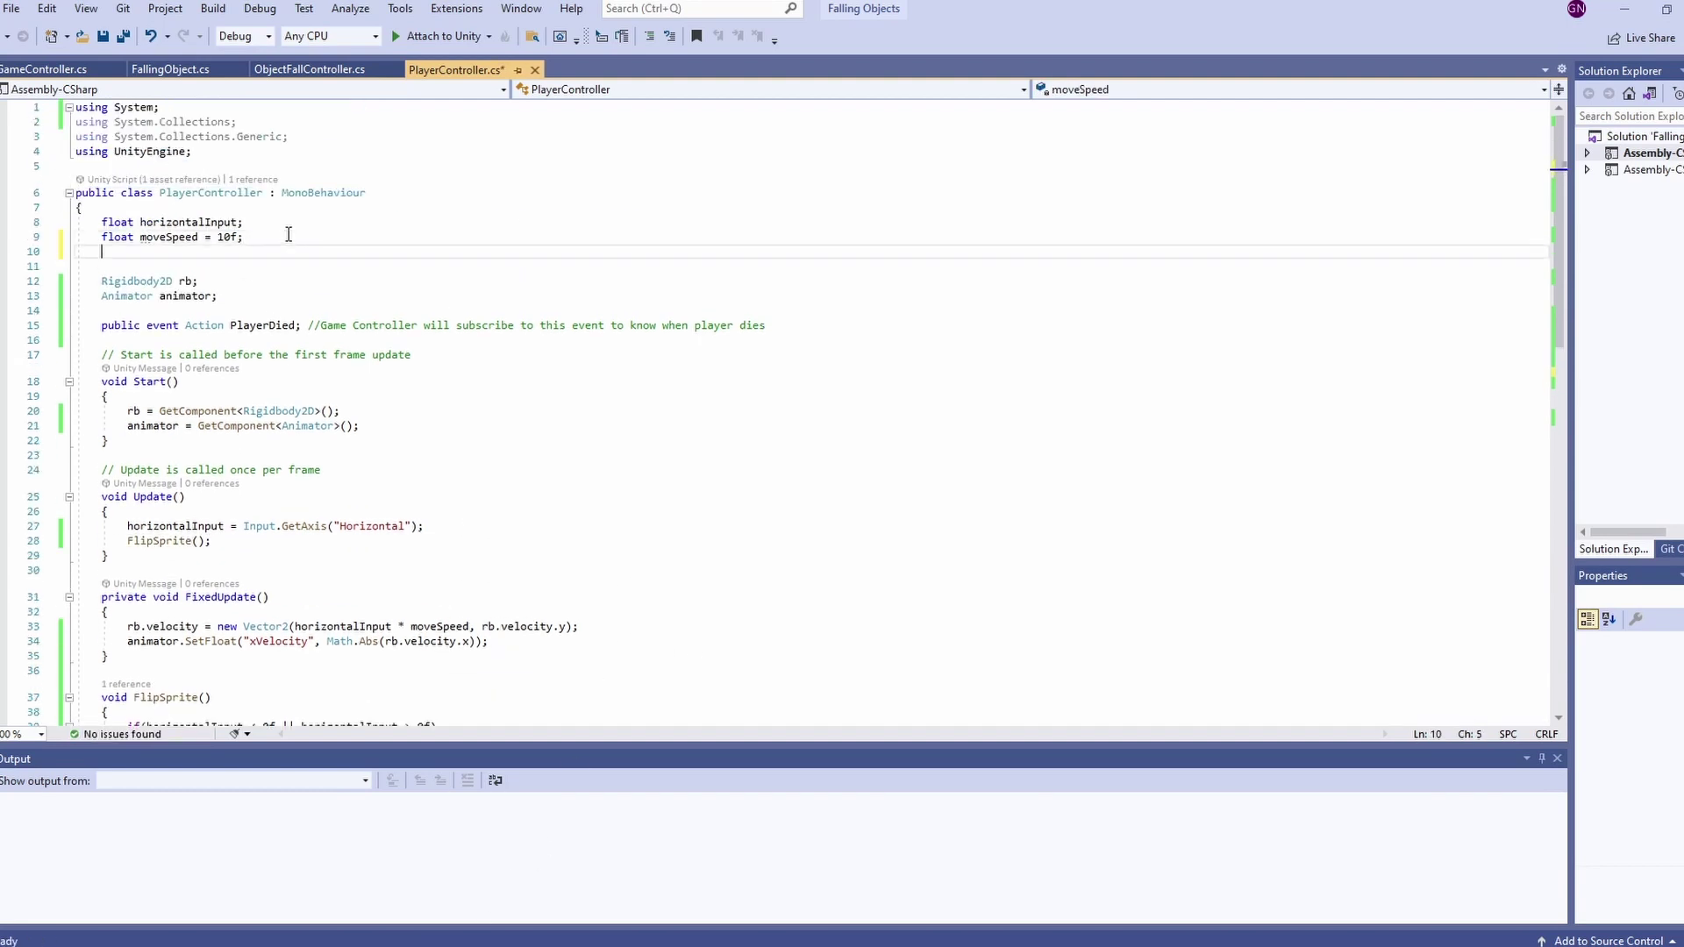
type("bool i")
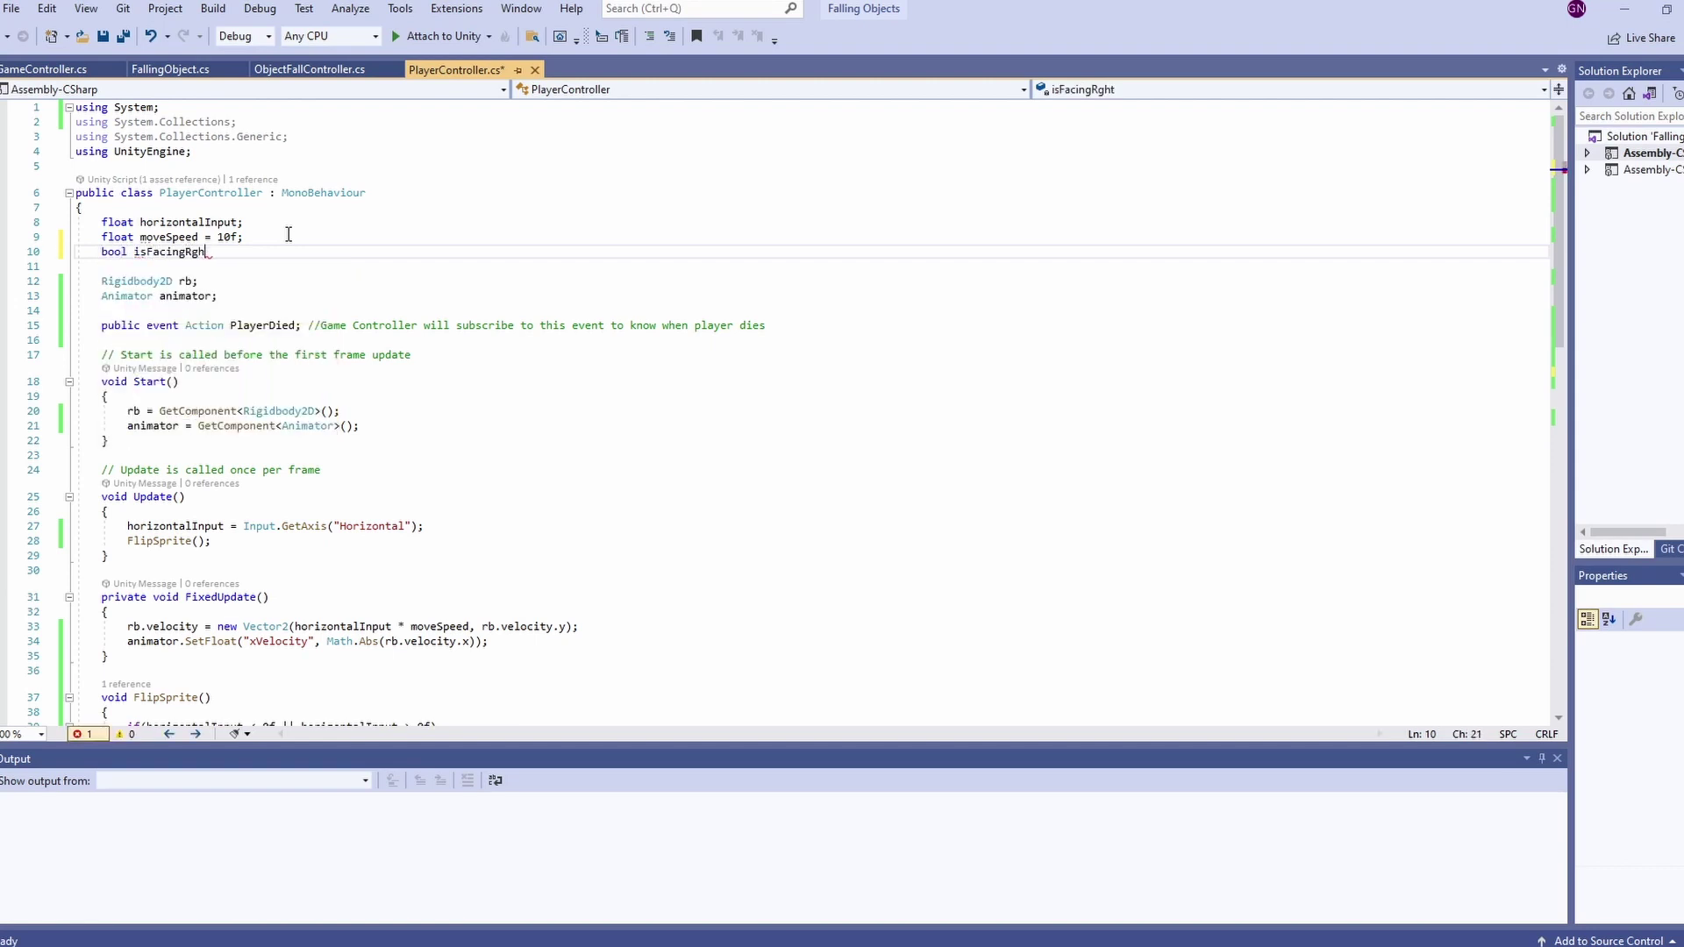
type("sFacingRight = true;")
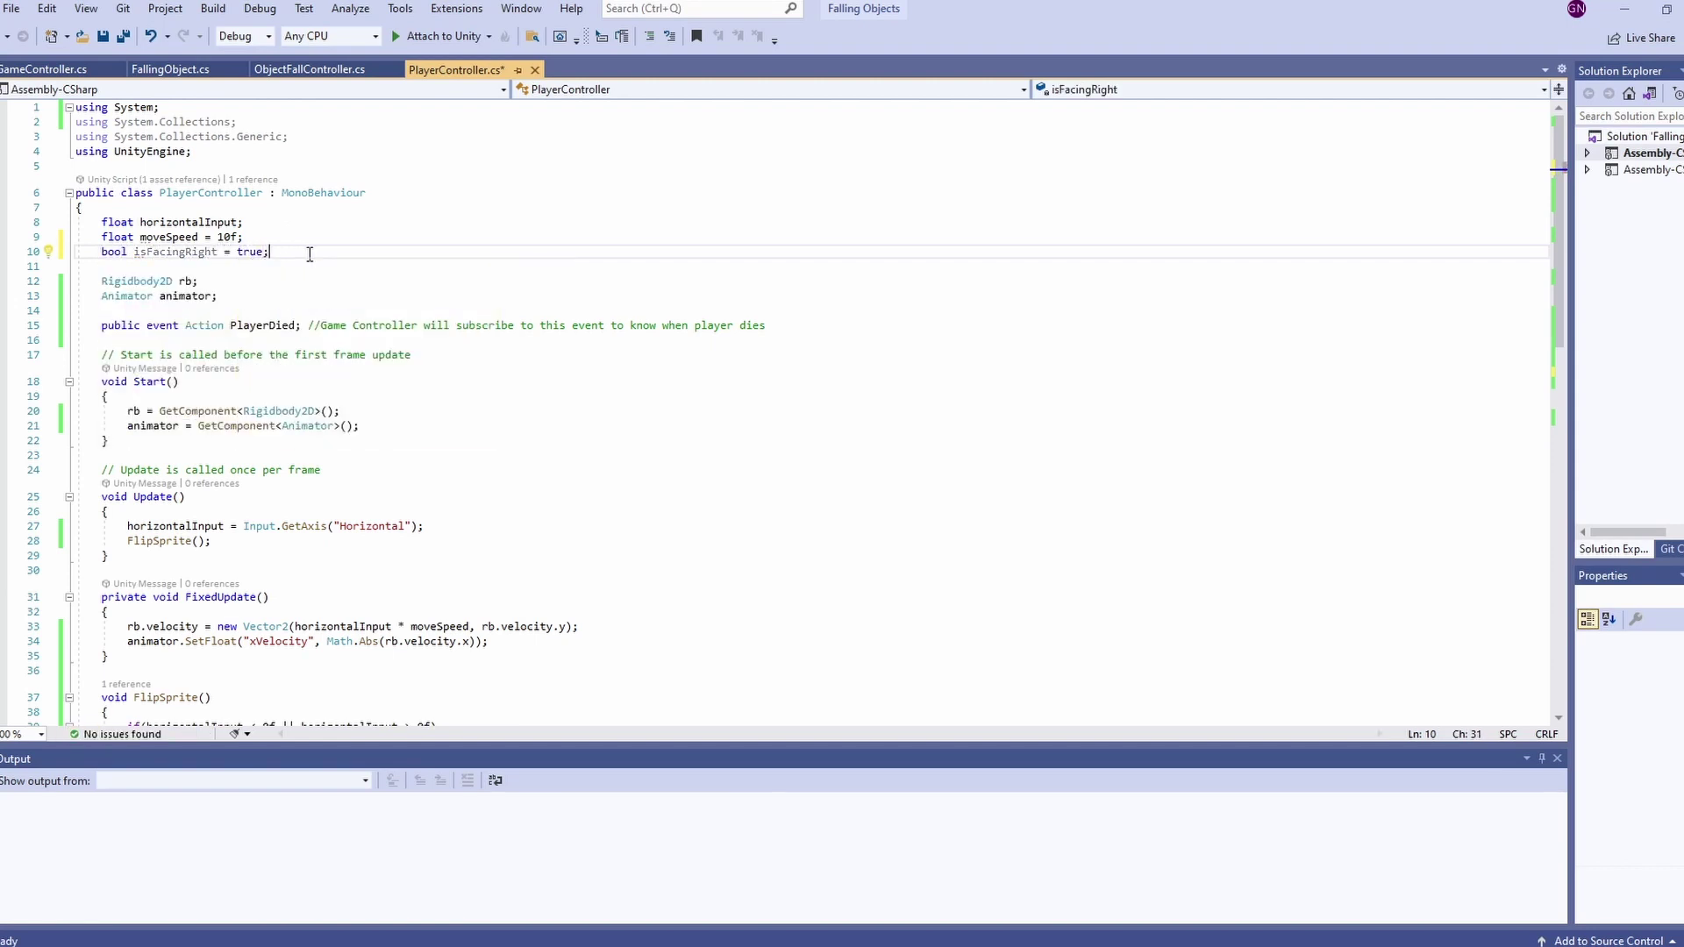
Add isFacingRight to FlipSprite's if condition and toggle isFacingRight = !isFacingRight inside the block
left_click(192, 251)
scroll(564, 433, "down", 8)
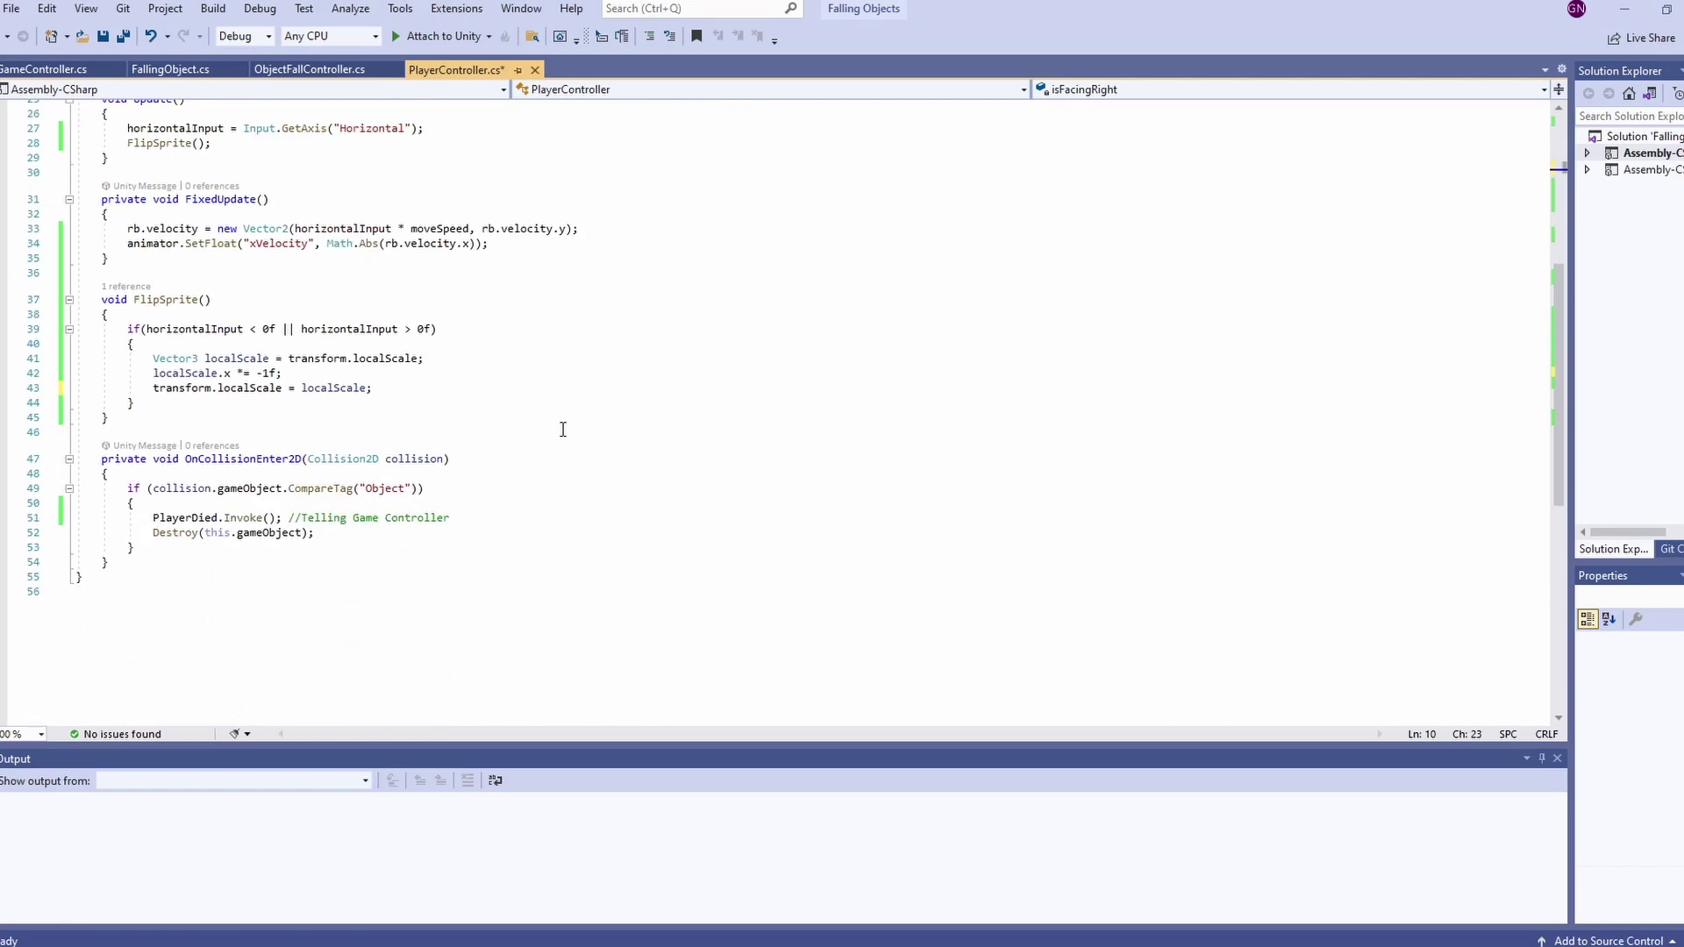
scroll(567, 442, "up", 2)
left_click(145, 417)
type("isFacingRight ")
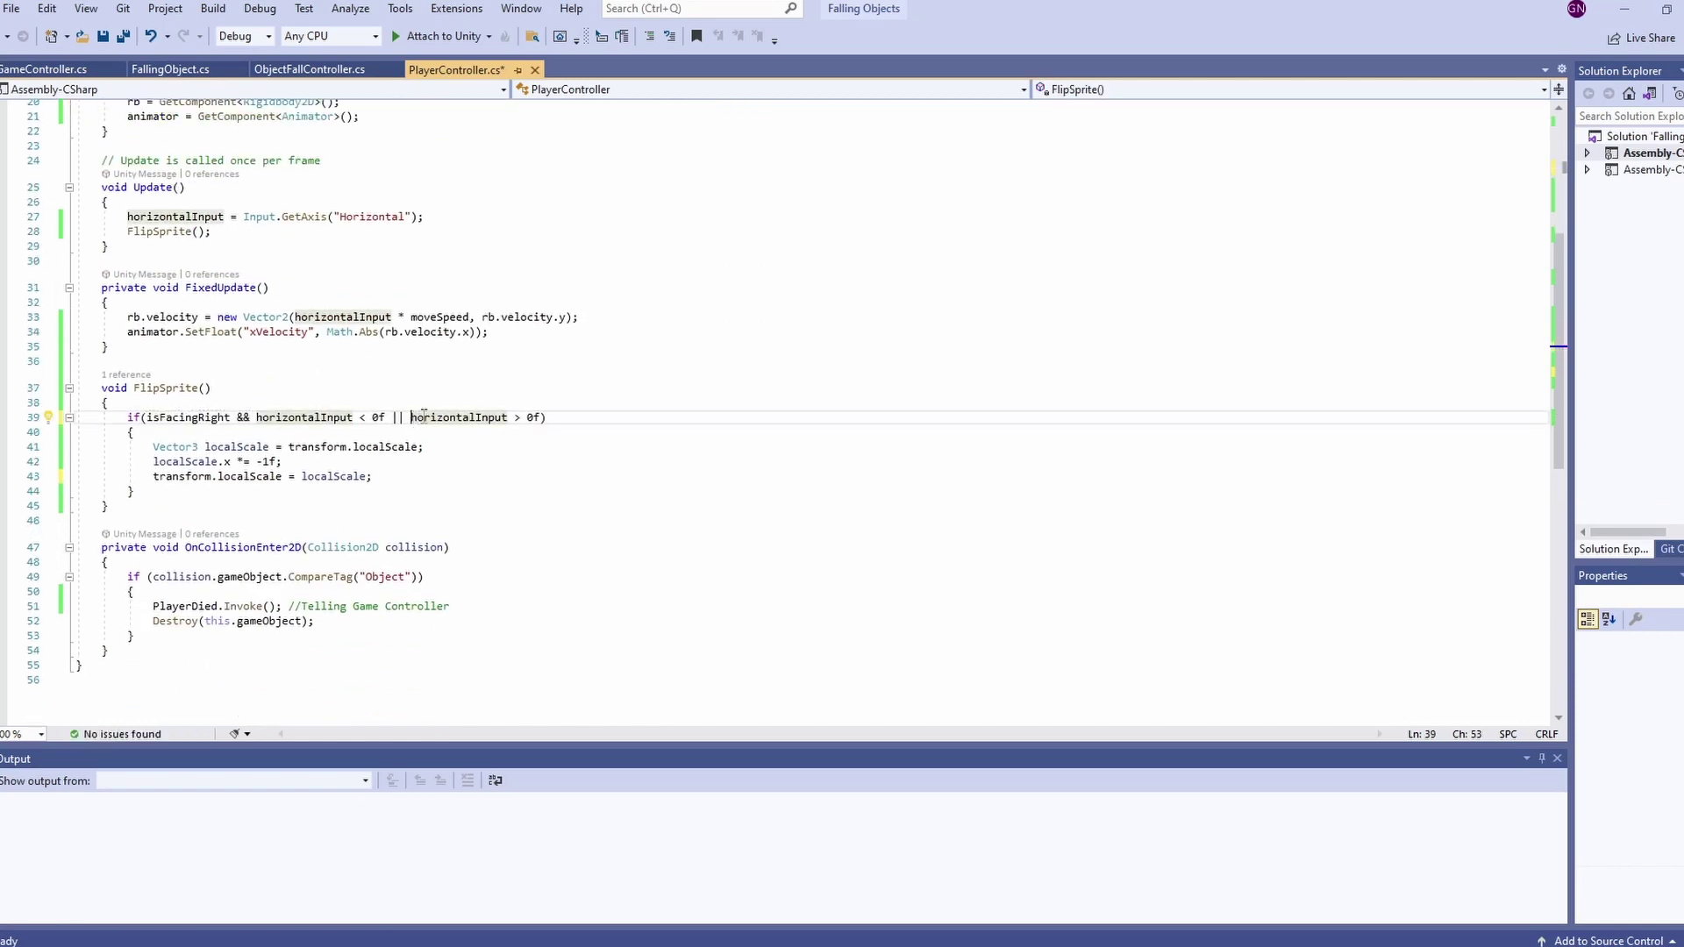
type("&&")
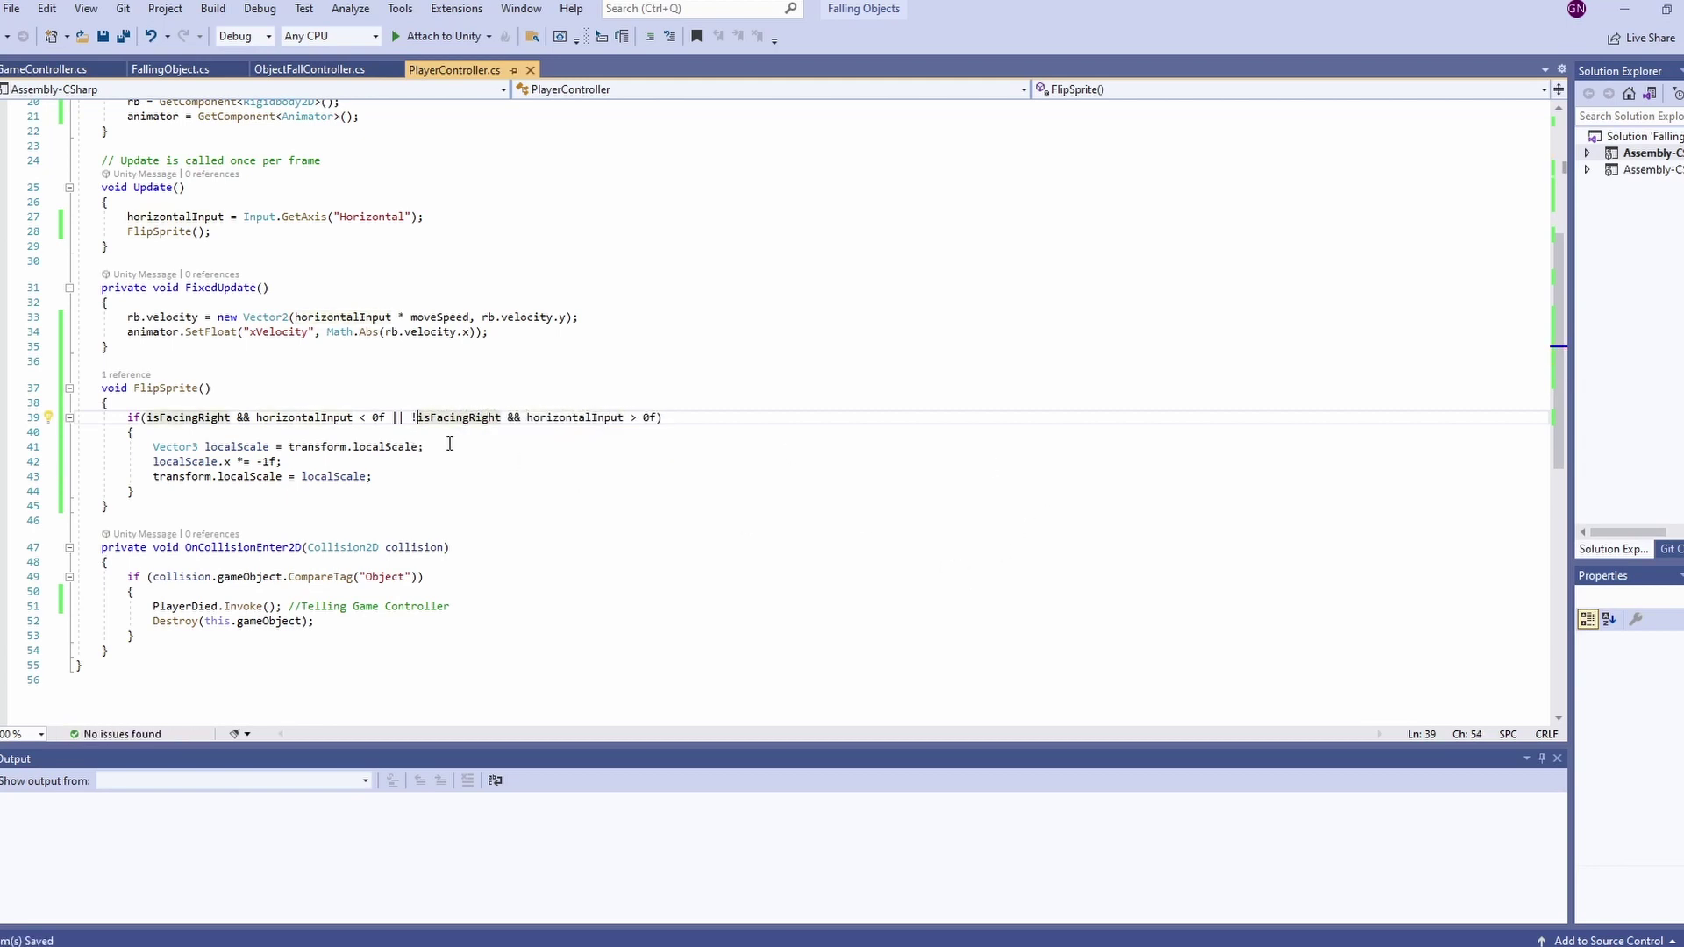
left_click_drag(411, 419, 473, 419)
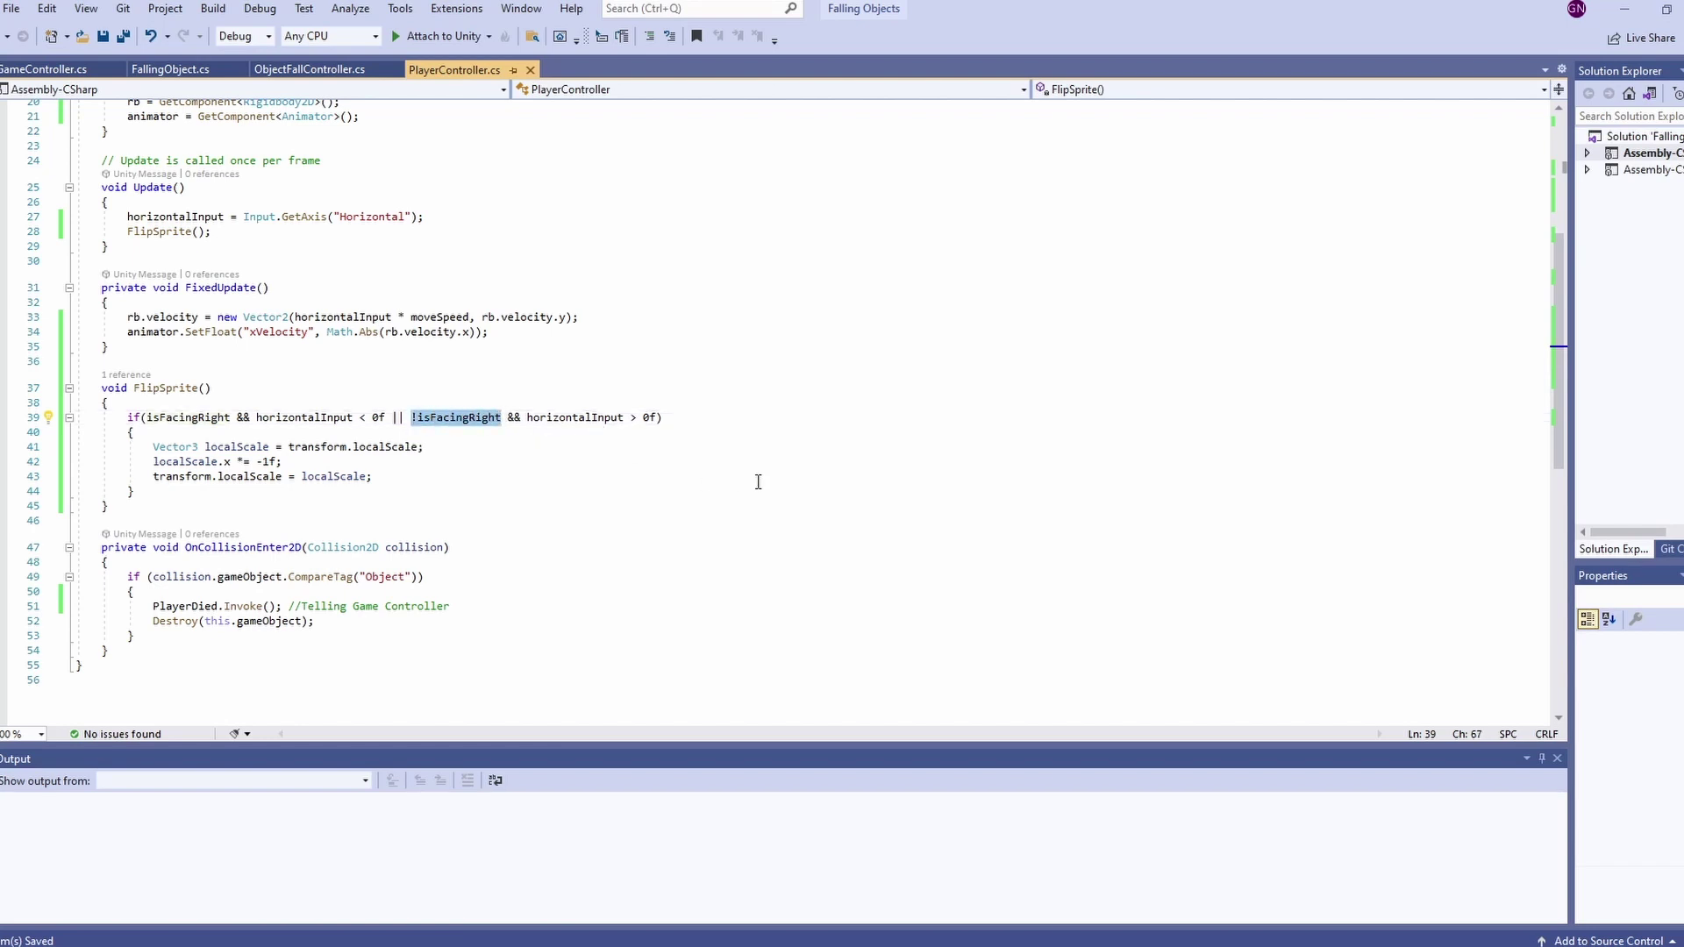
left_click(154, 447)
key("Return")
key("Up")
type("isFacingRight ")
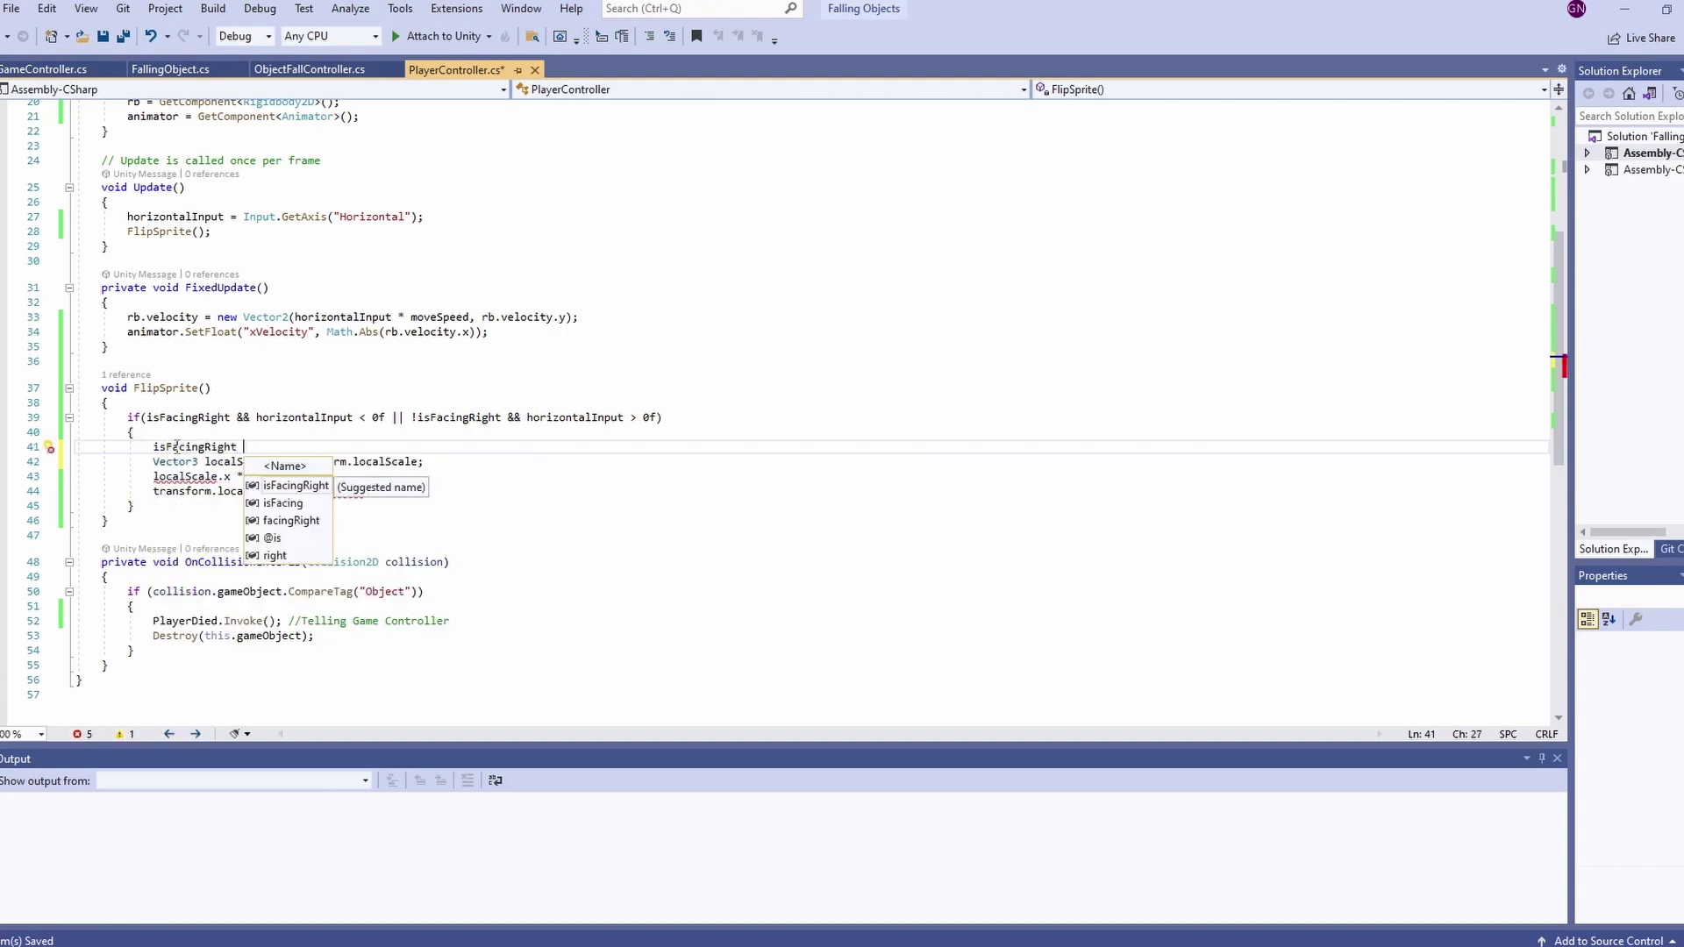
type("= !")
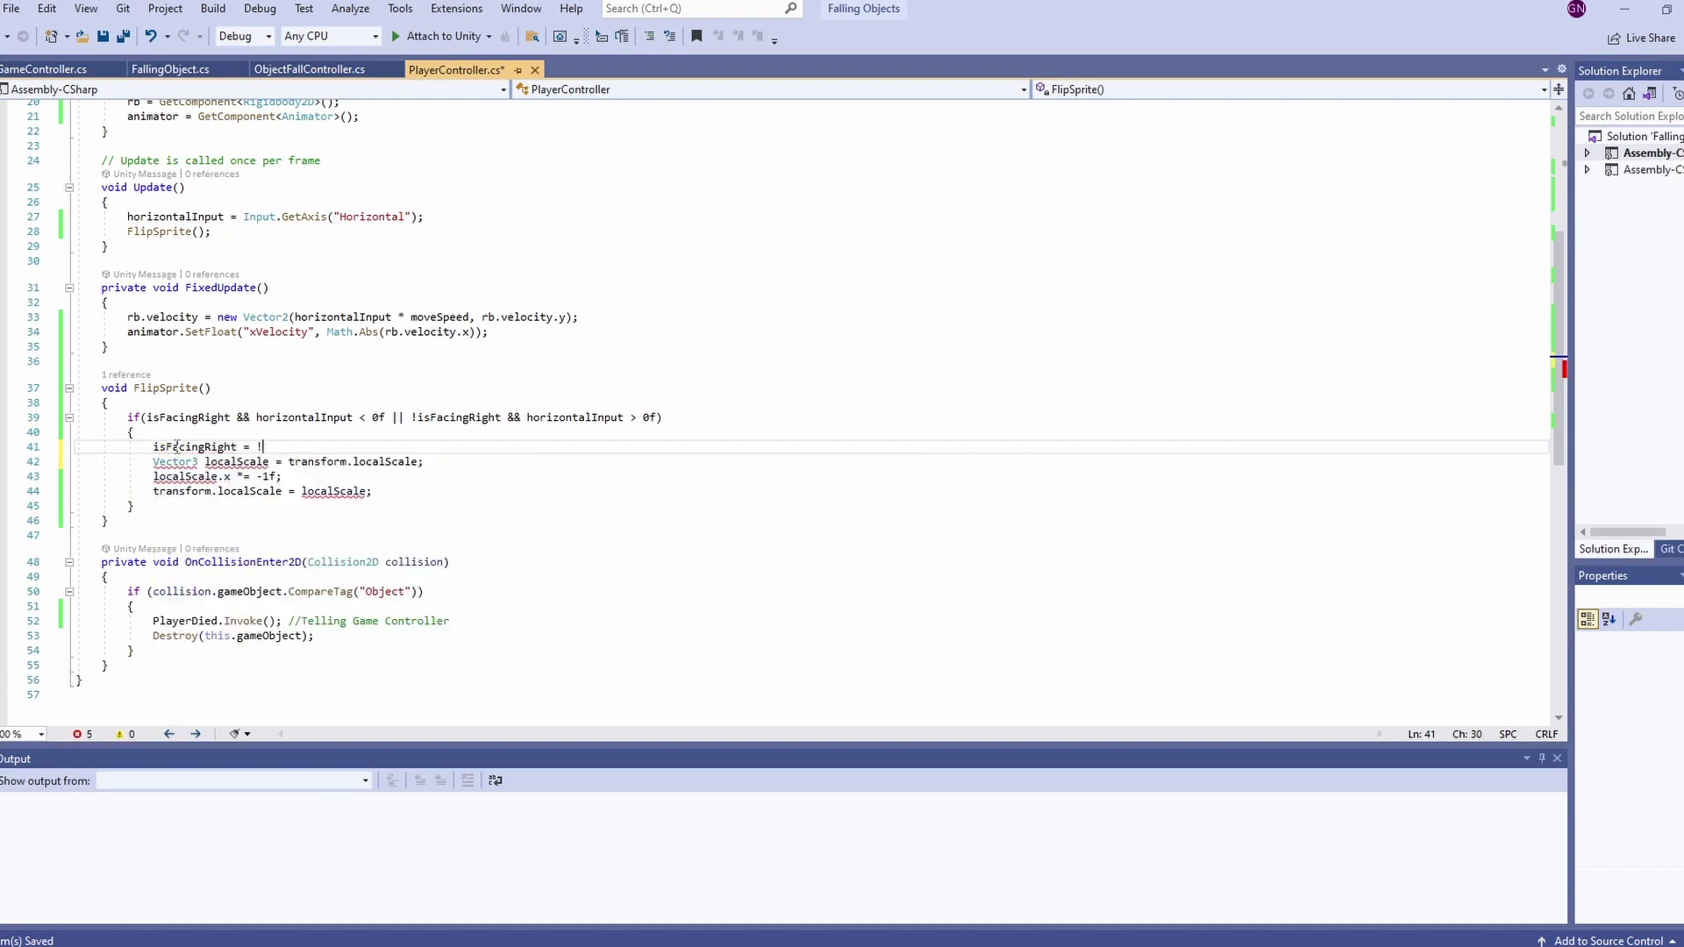
type("isFacingRight;")
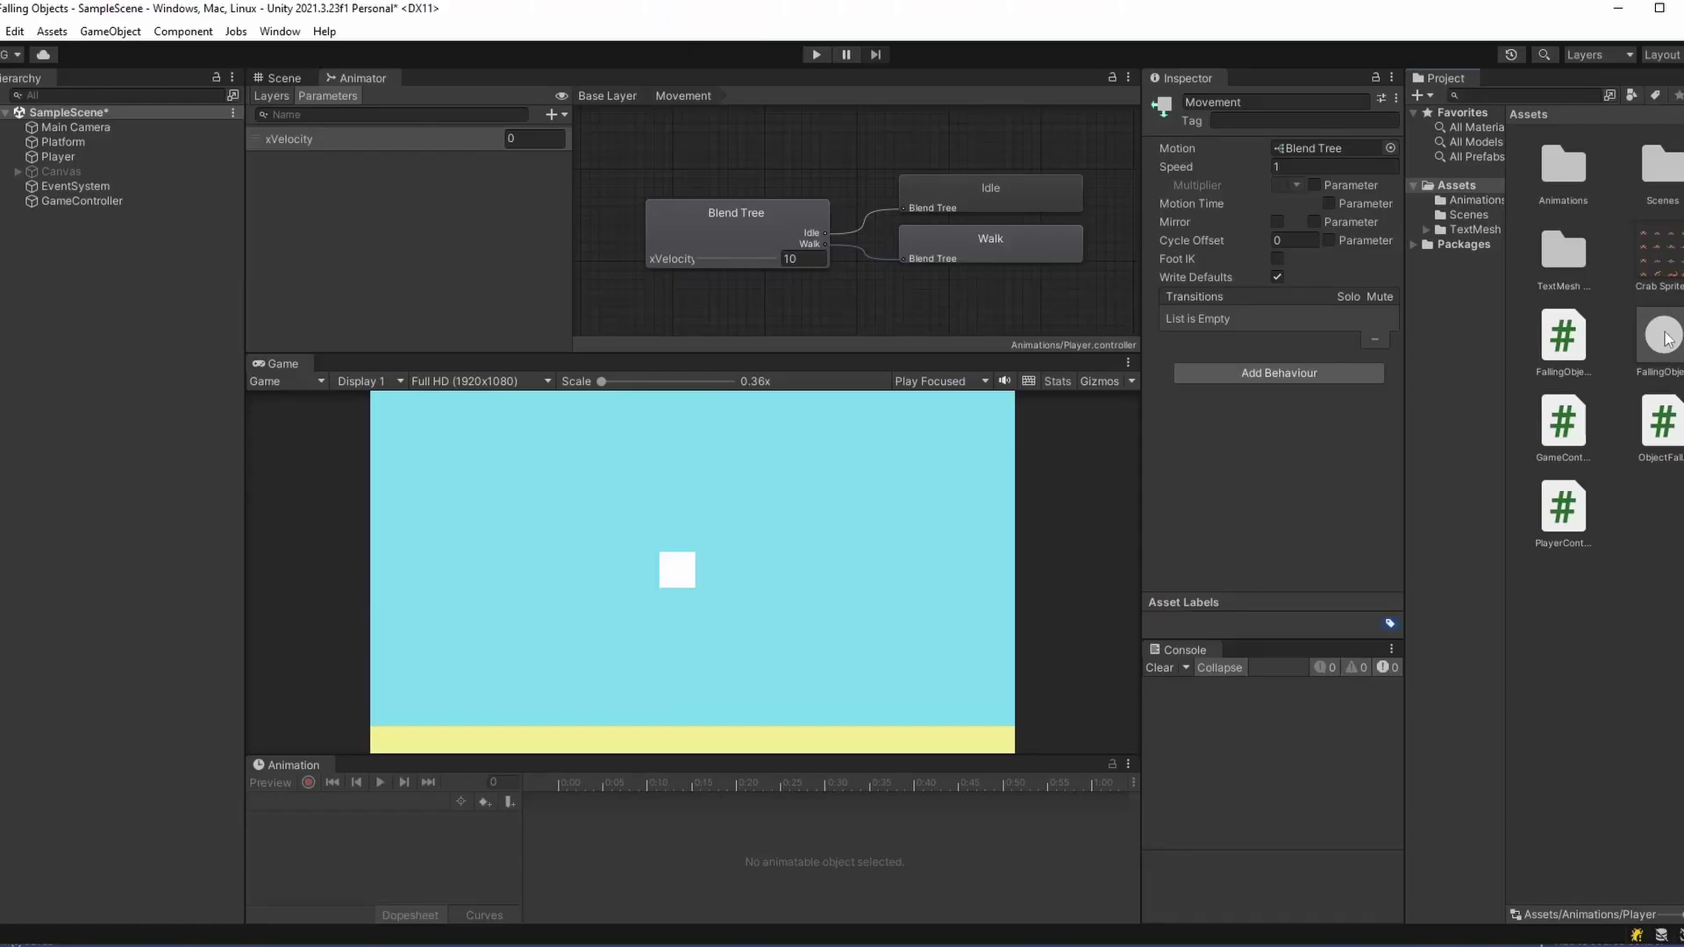
Back in Unity, make the FallingObject sprite a darker grey and playtest by moving the crab left
left_click(1662, 335)
left_click(1315, 181)
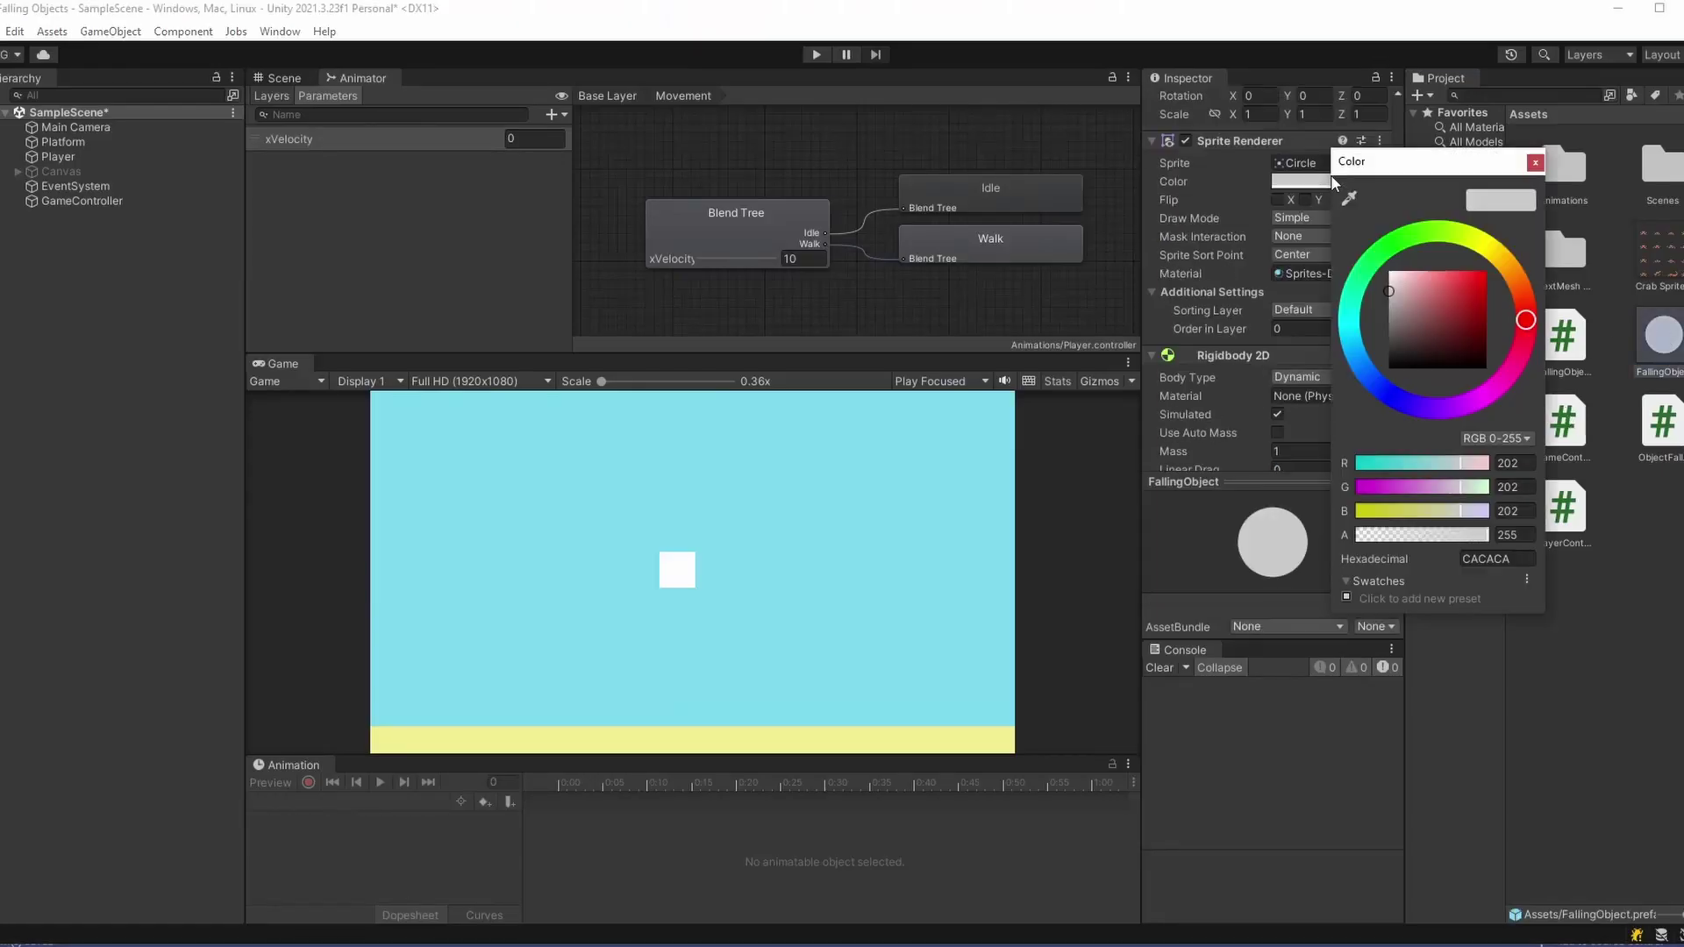
left_click(1398, 314)
left_click(815, 53)
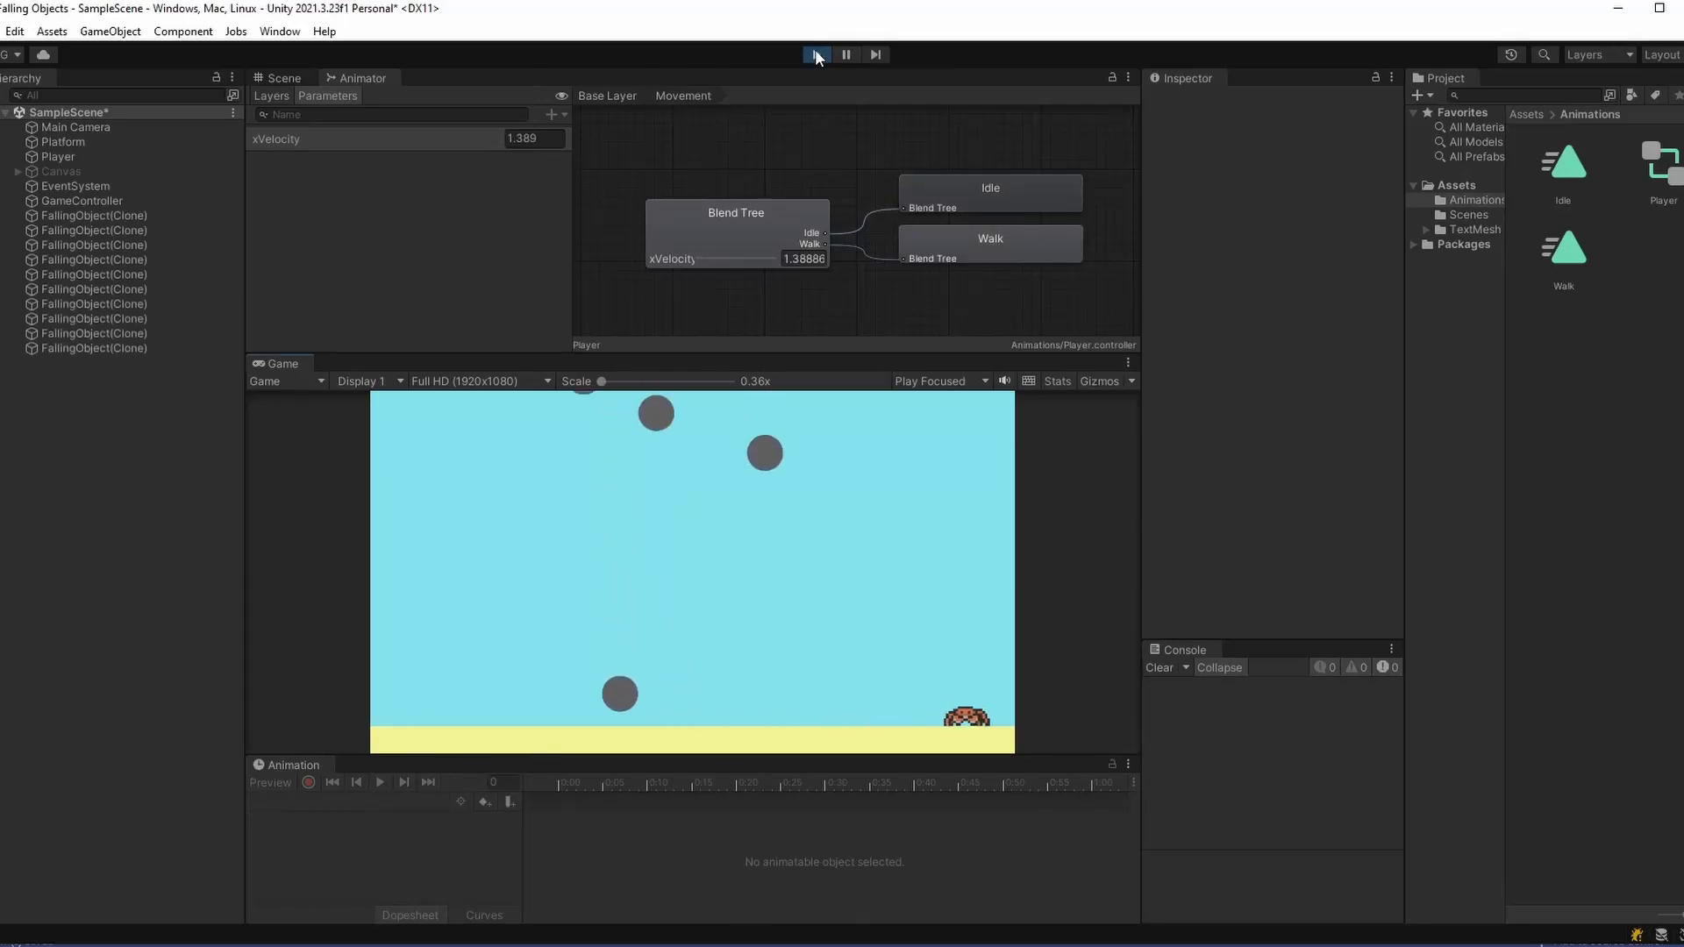
key("Left")
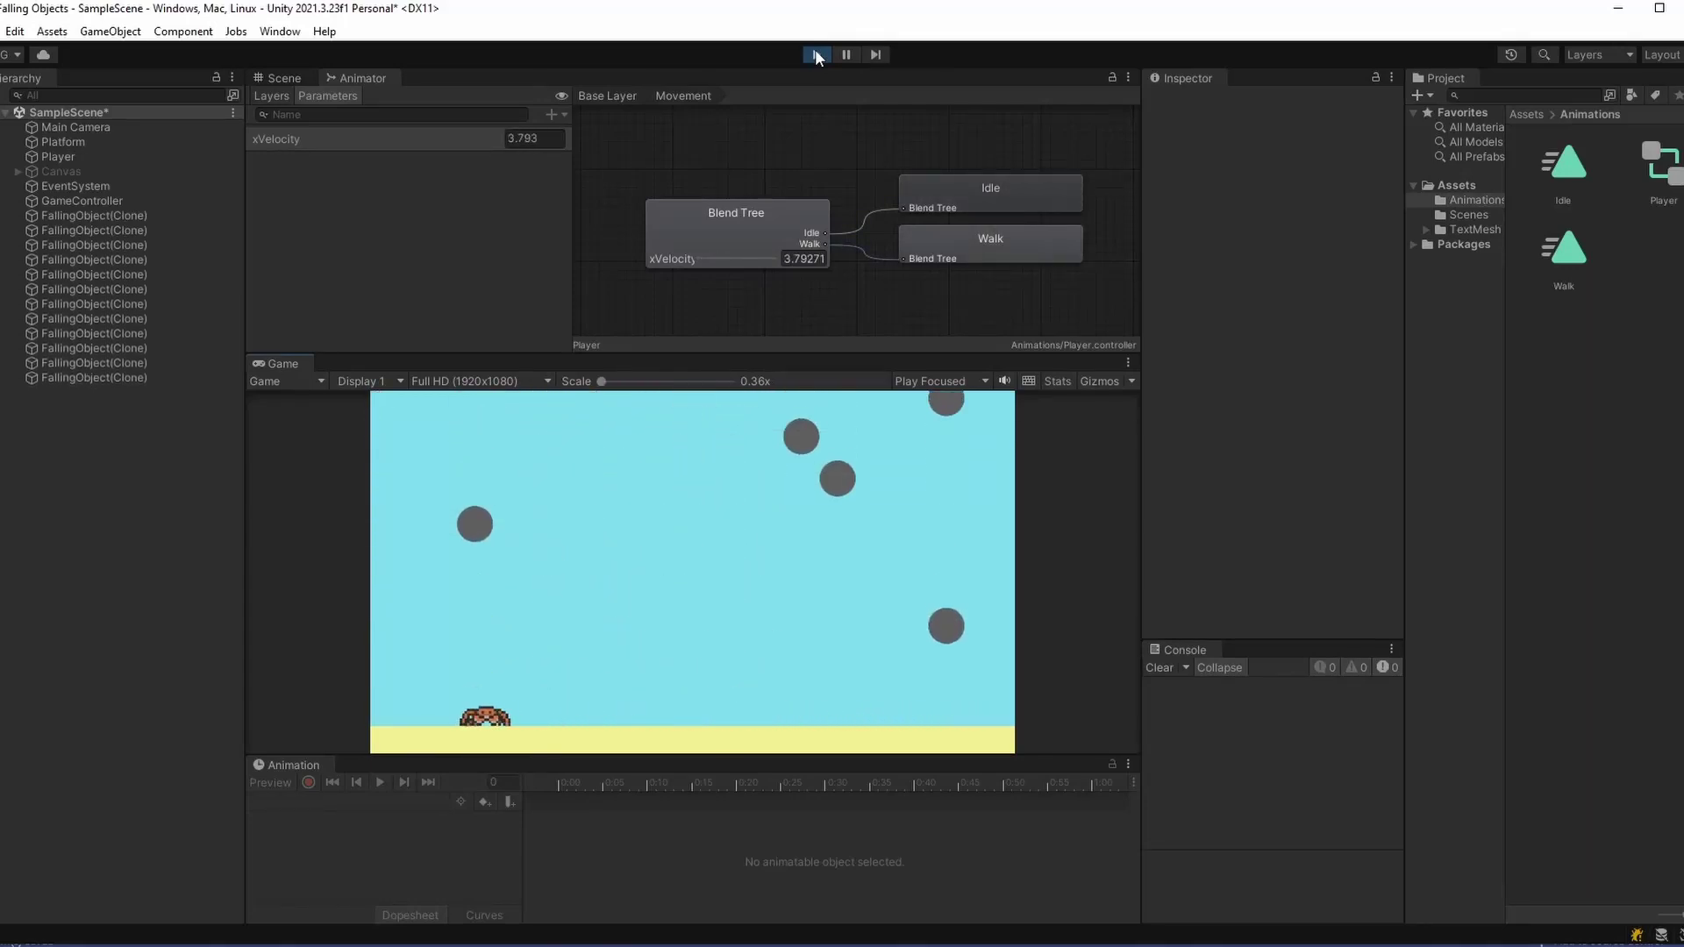
Dodge falling rocks with the left and right arrow keys until the crab is hit
key("Right")
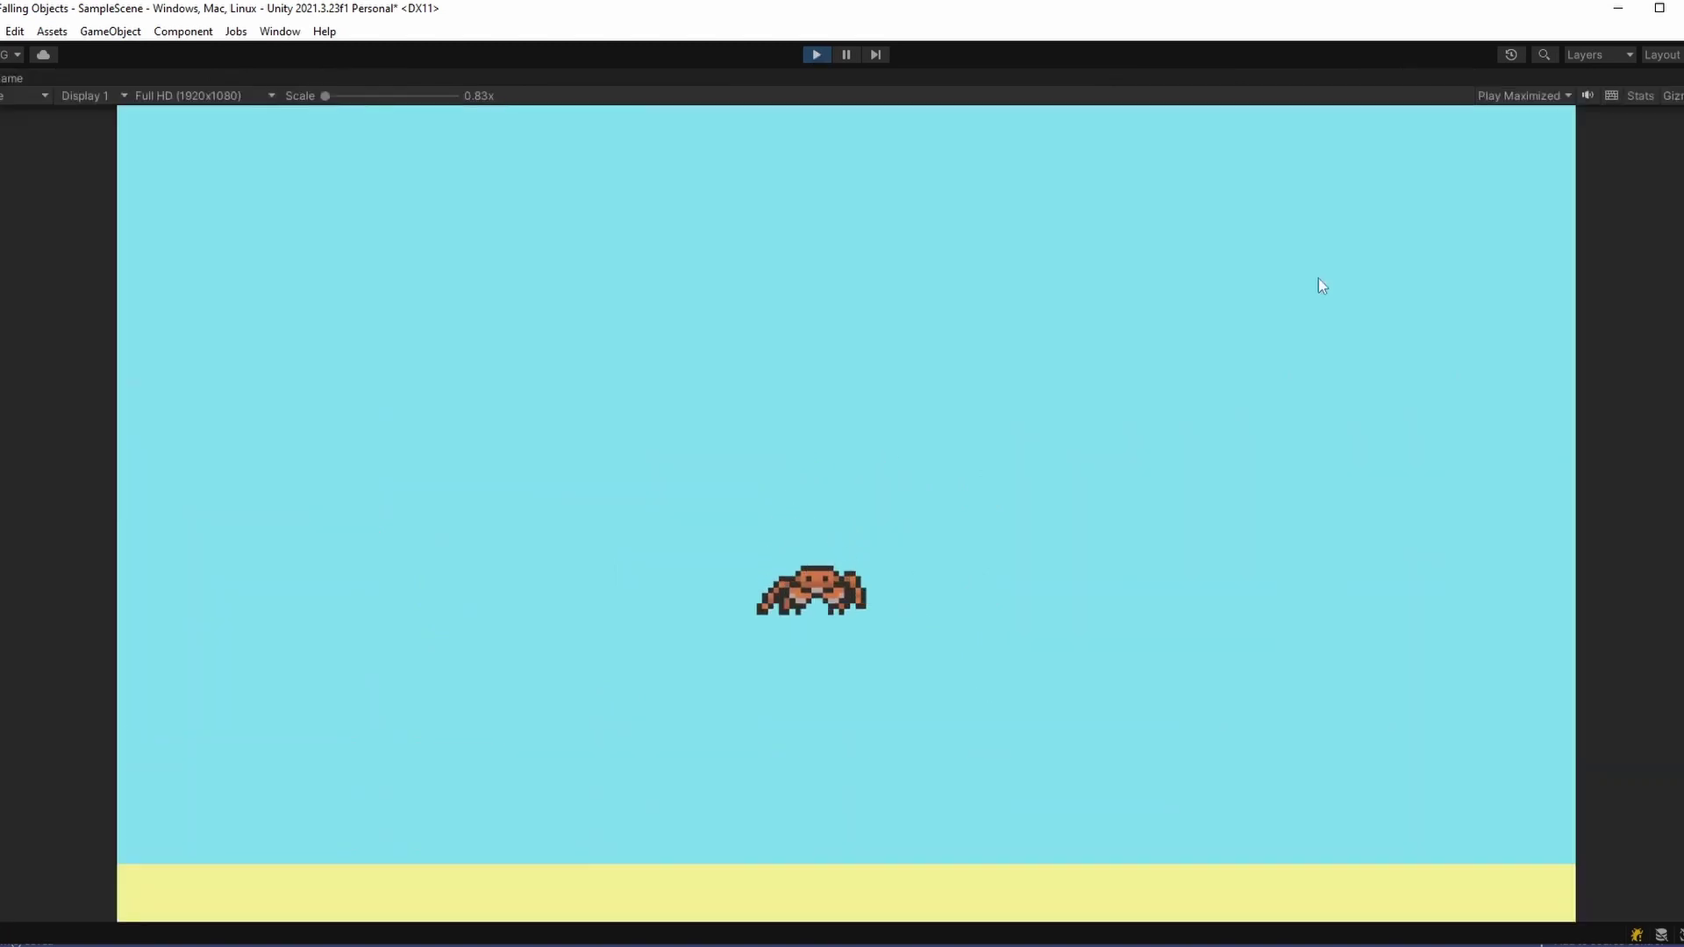
key("Right")
key("Left")
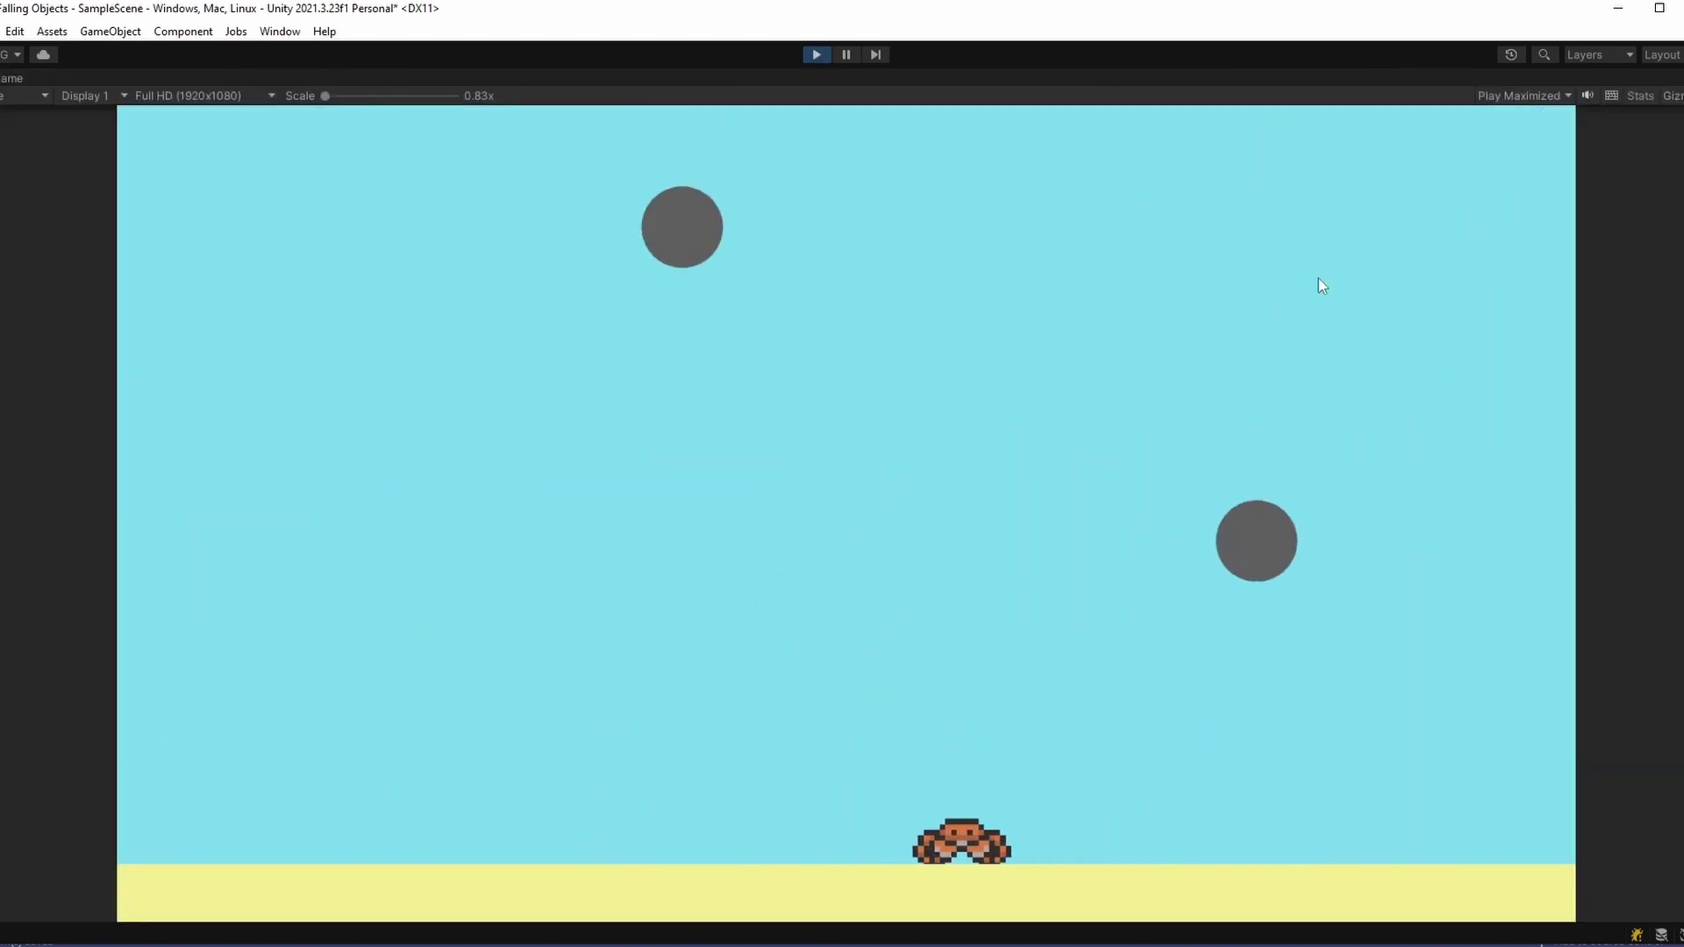
key("Right")
key("Left")
key("Right")
key("Left")
key("Right")
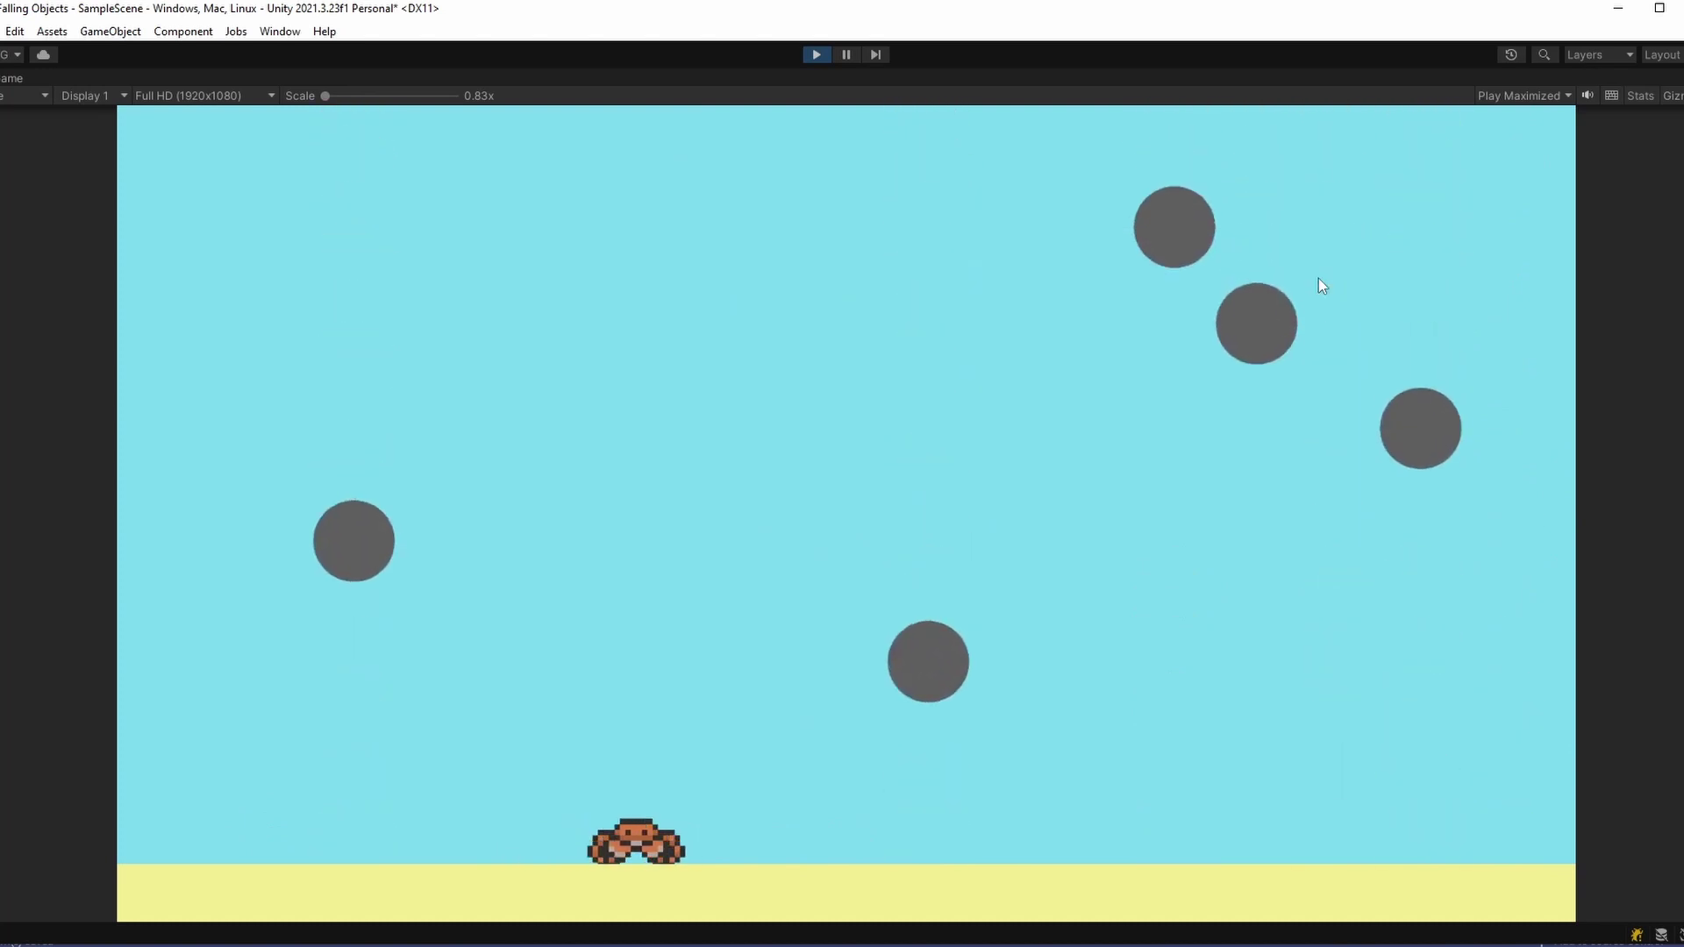
key("Right")
key("Right")
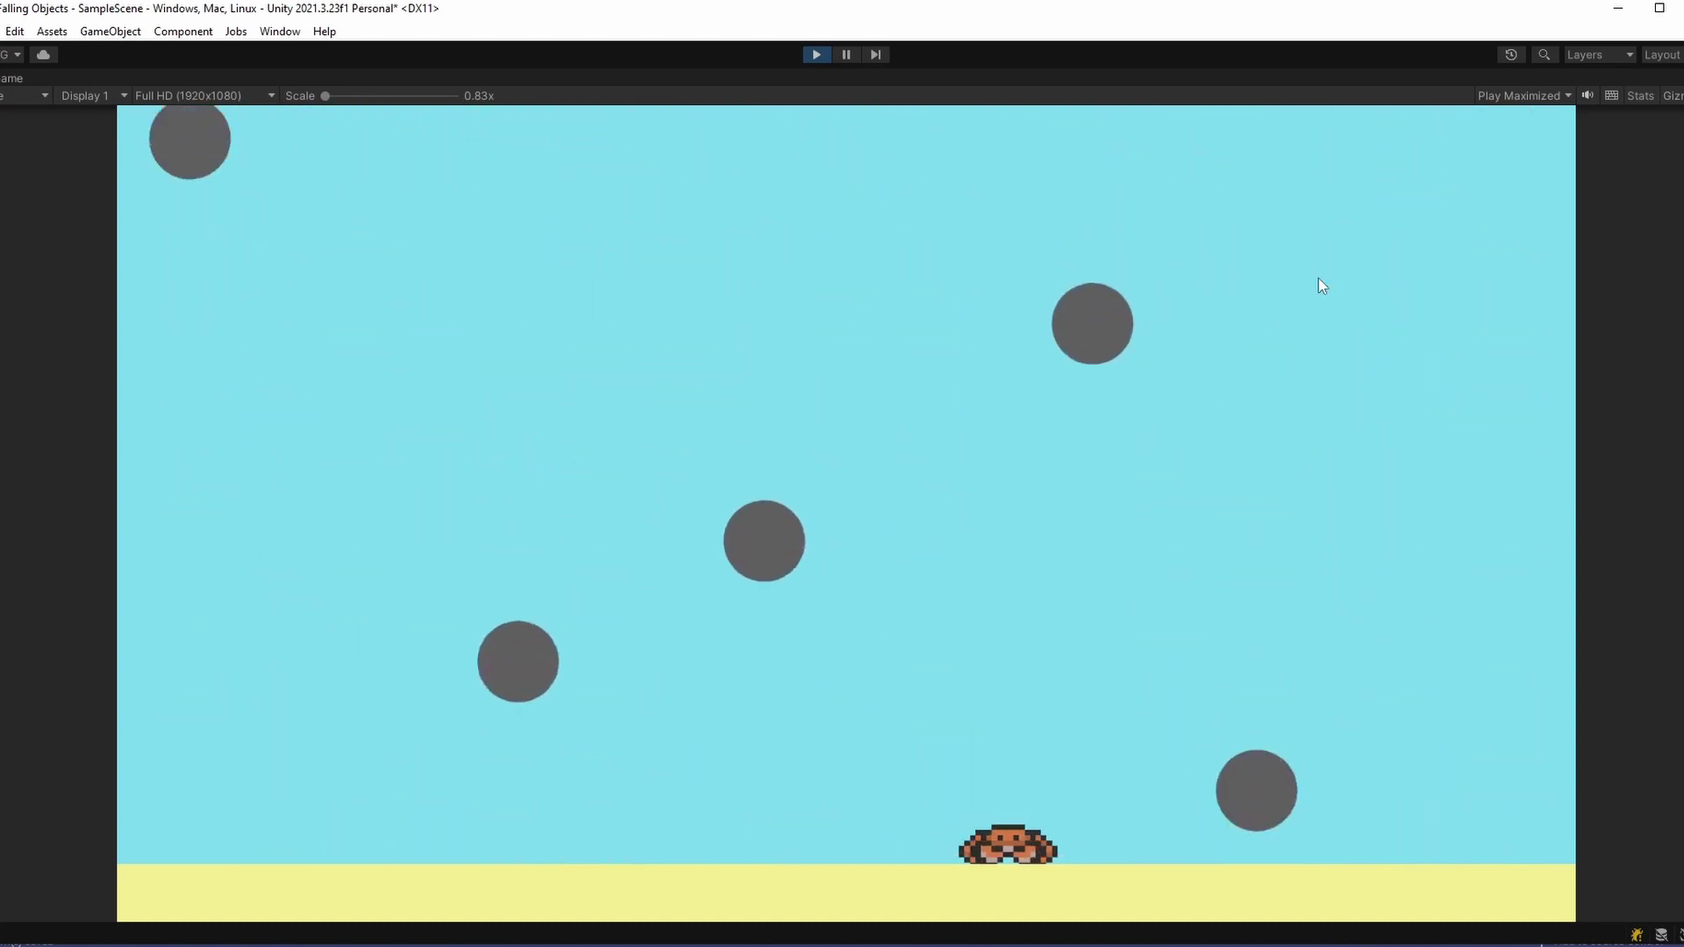
key("Left")
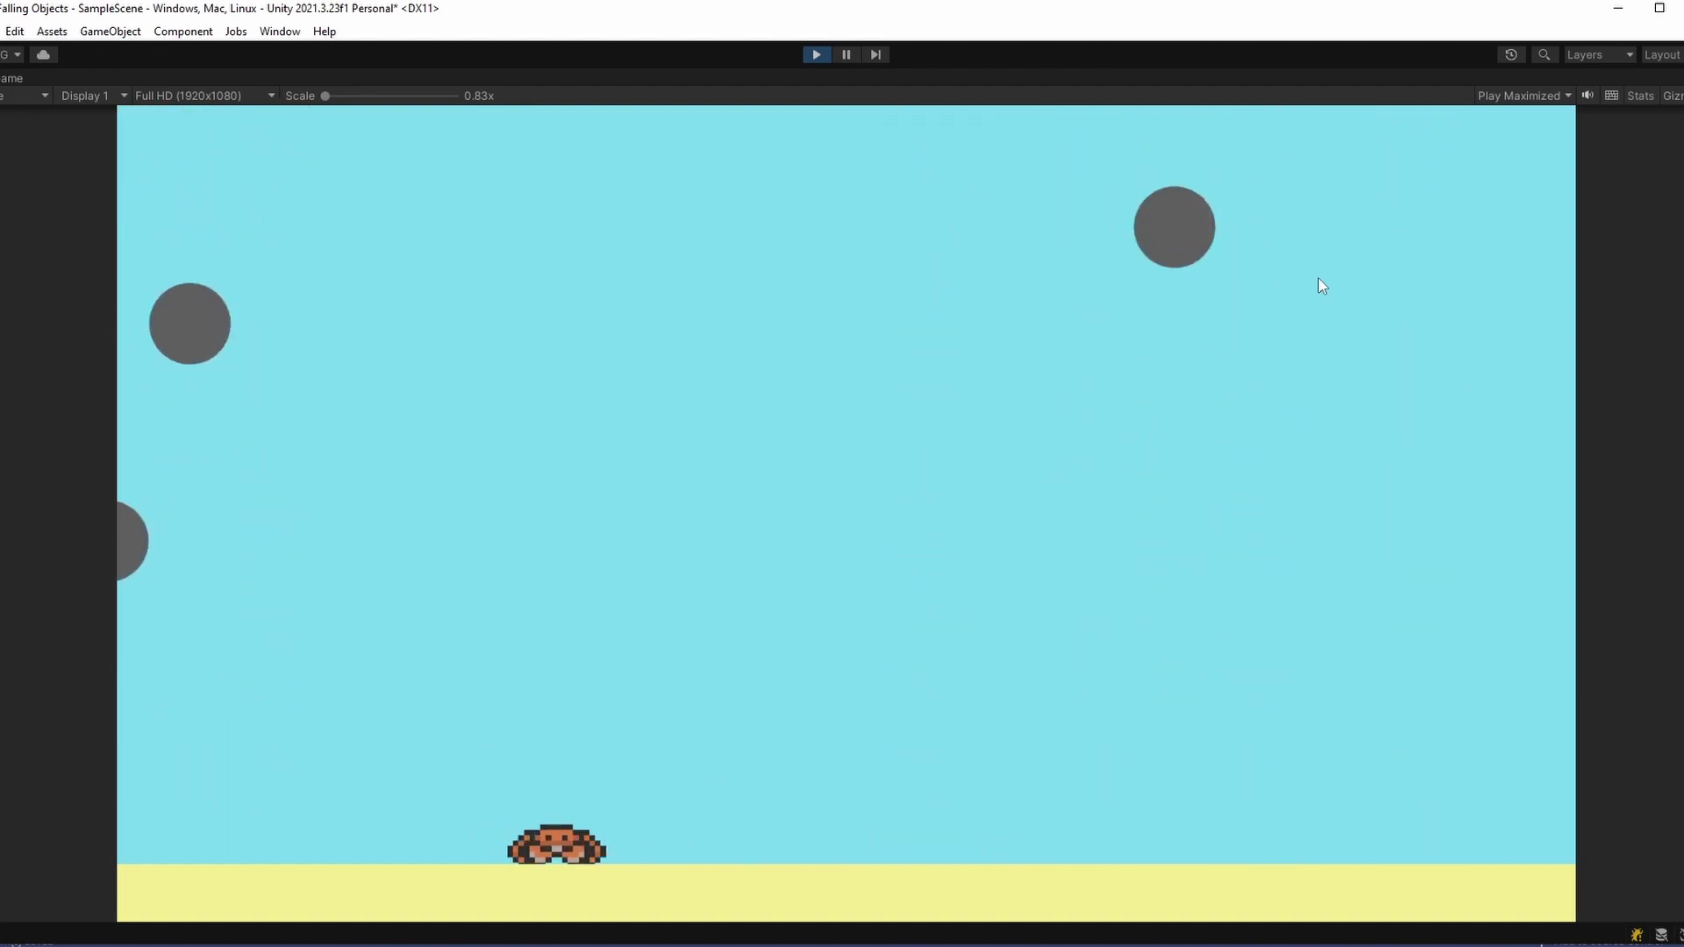
key("Right")
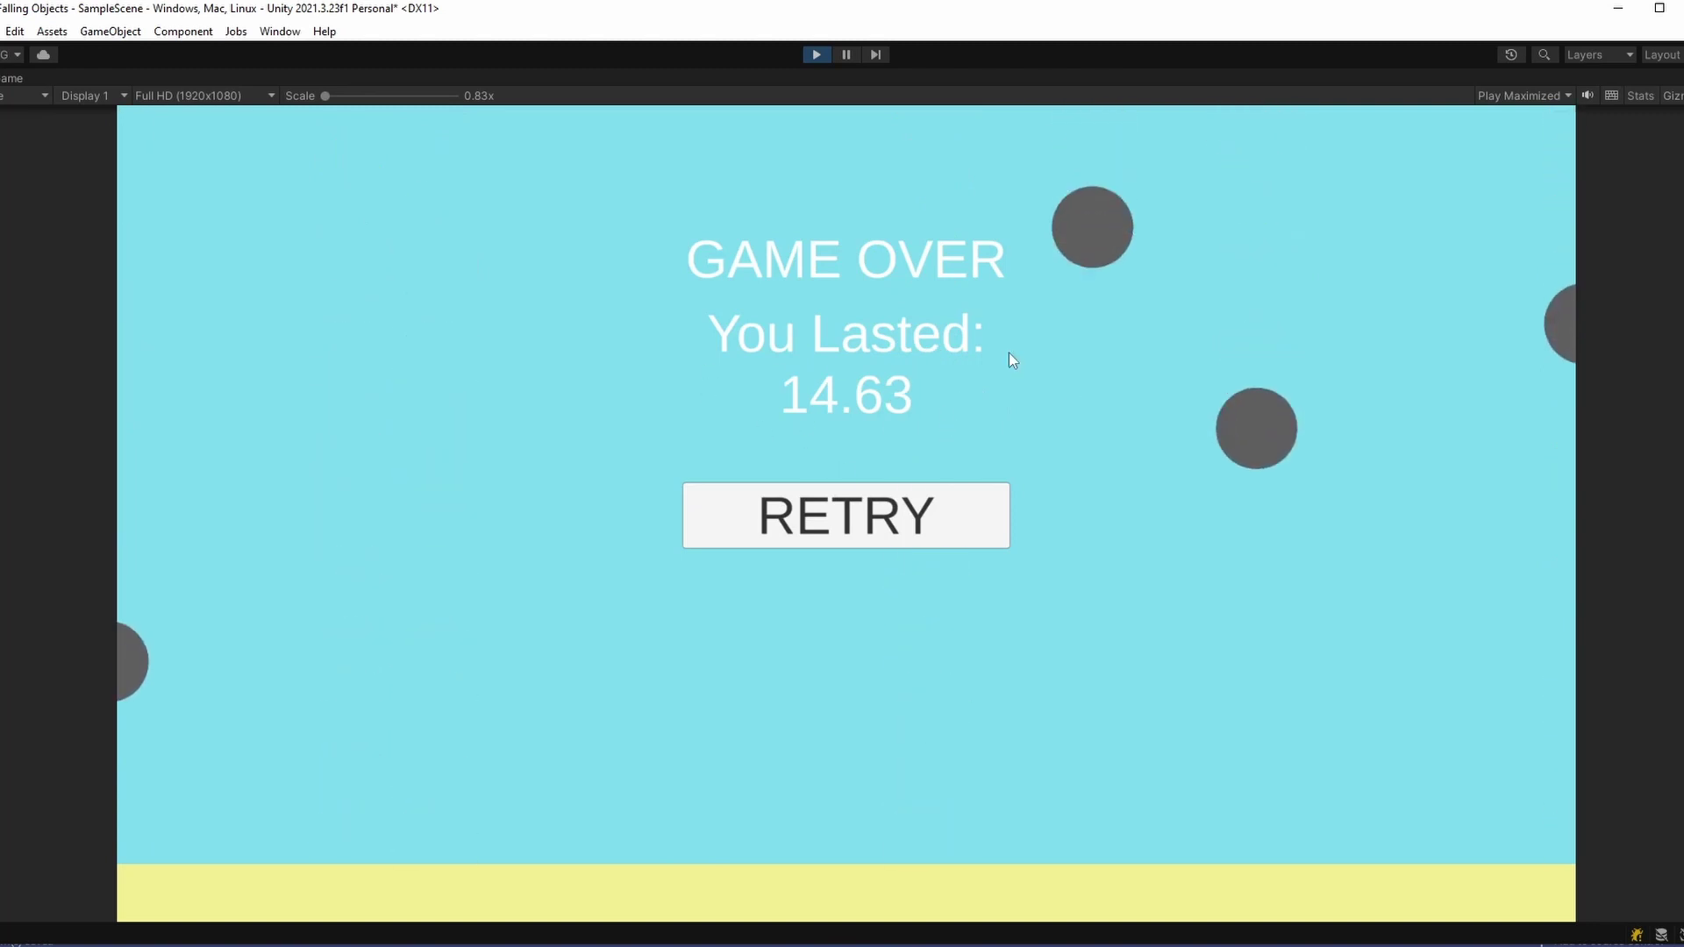
Hit RETRY on the game-over screen and play another round with the arrow keys
left_click(838, 508)
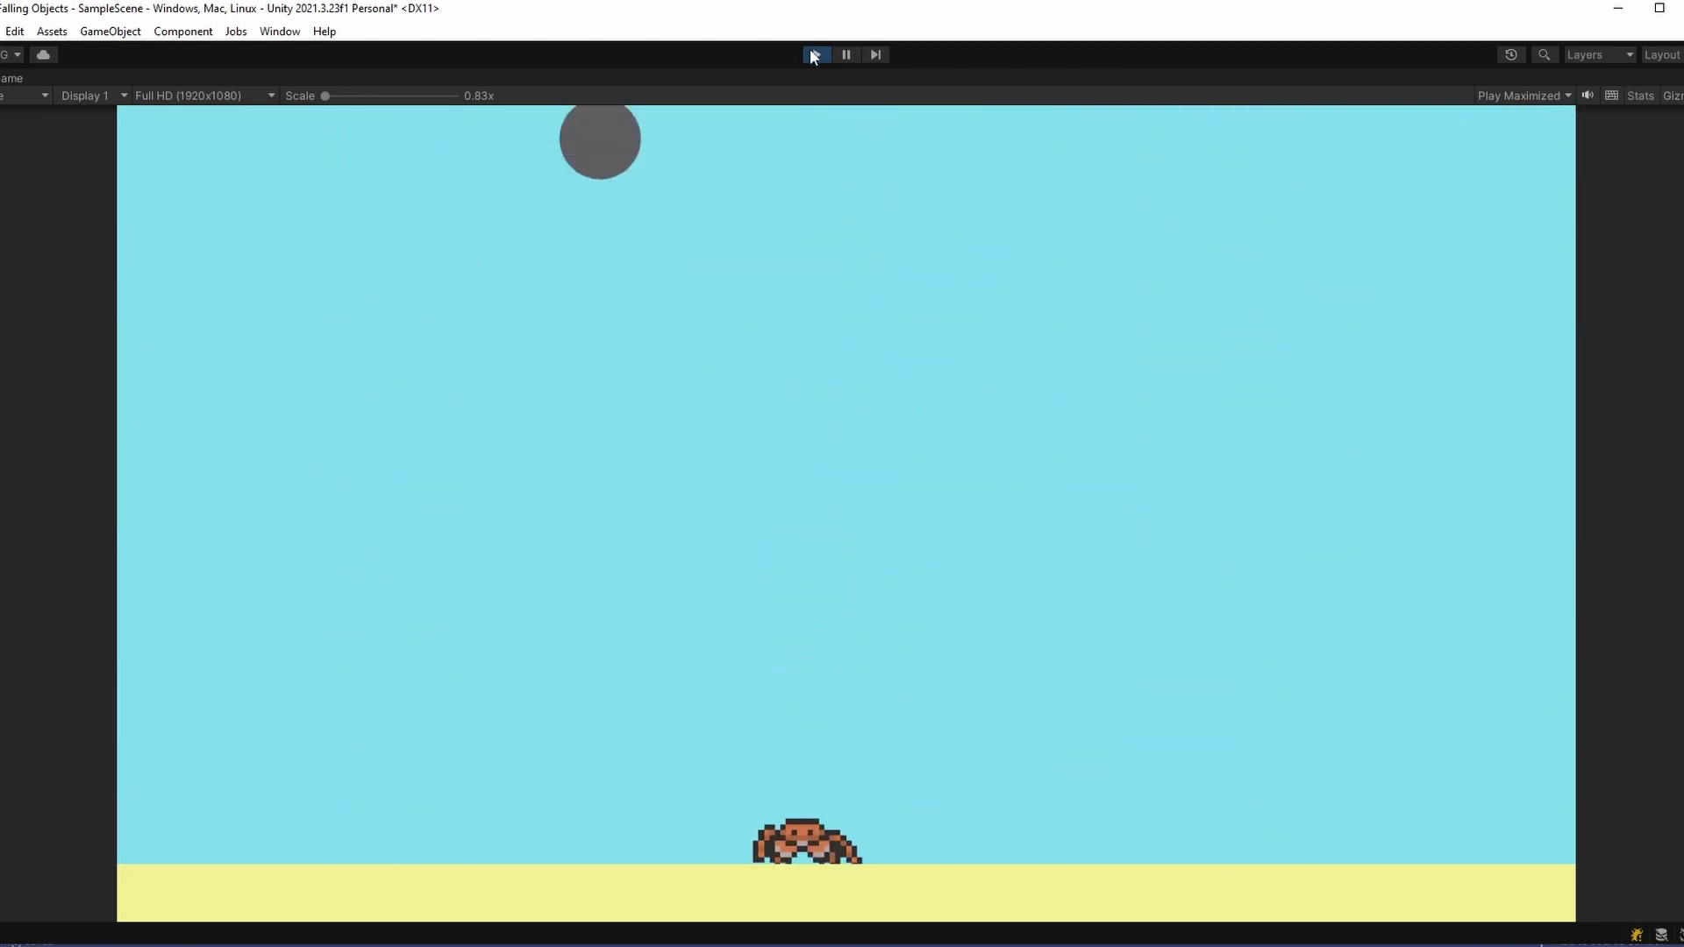
key("Right")
key("Left")
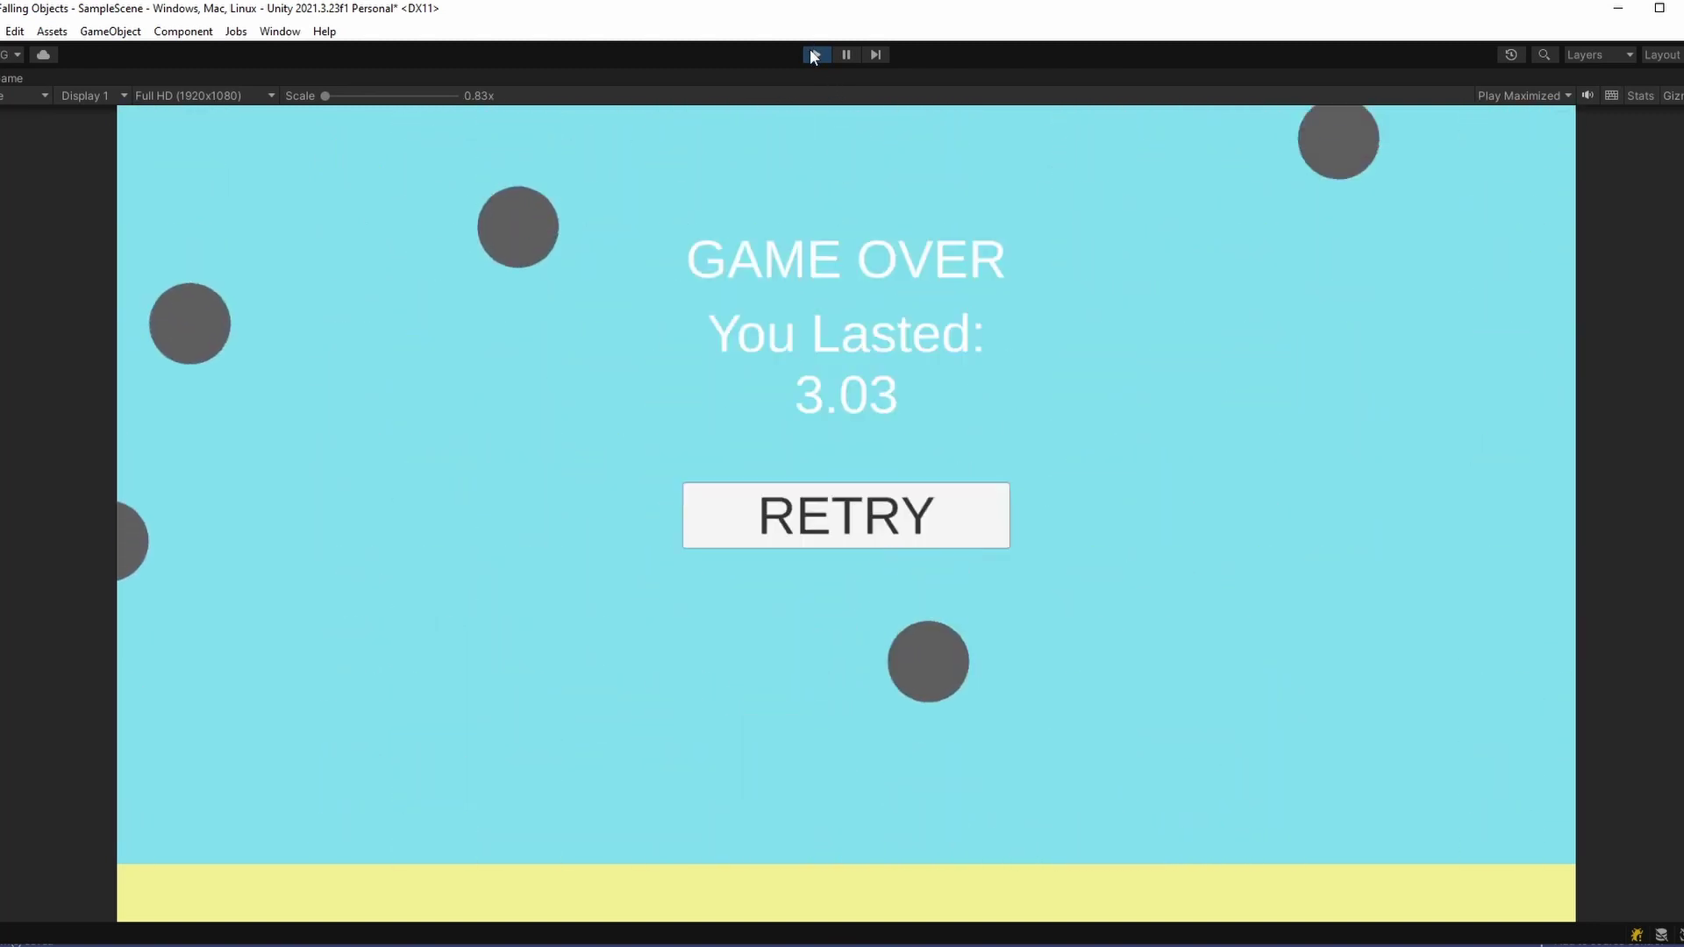